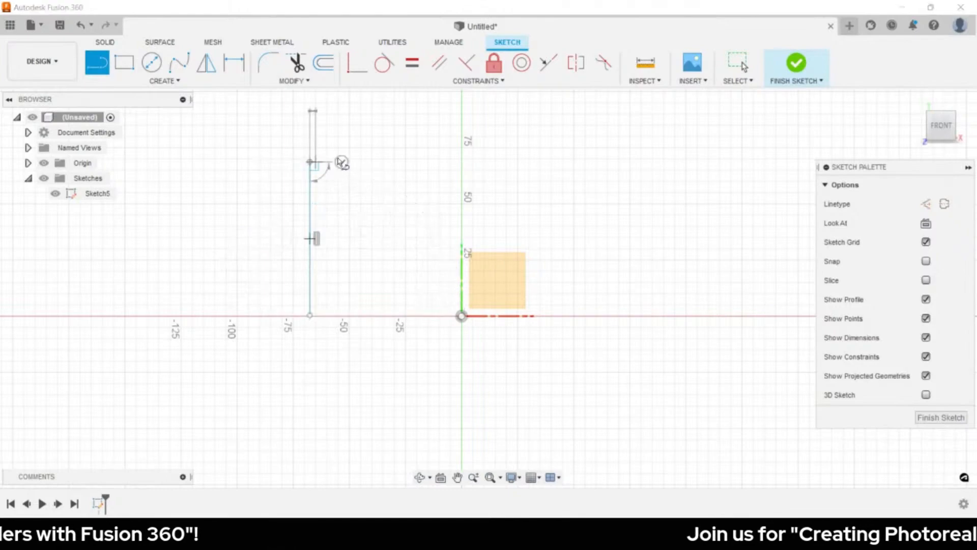
# - Draw a closed seven-line inverted-U outline around the small square near the origin
pyautogui.click(636, 163)
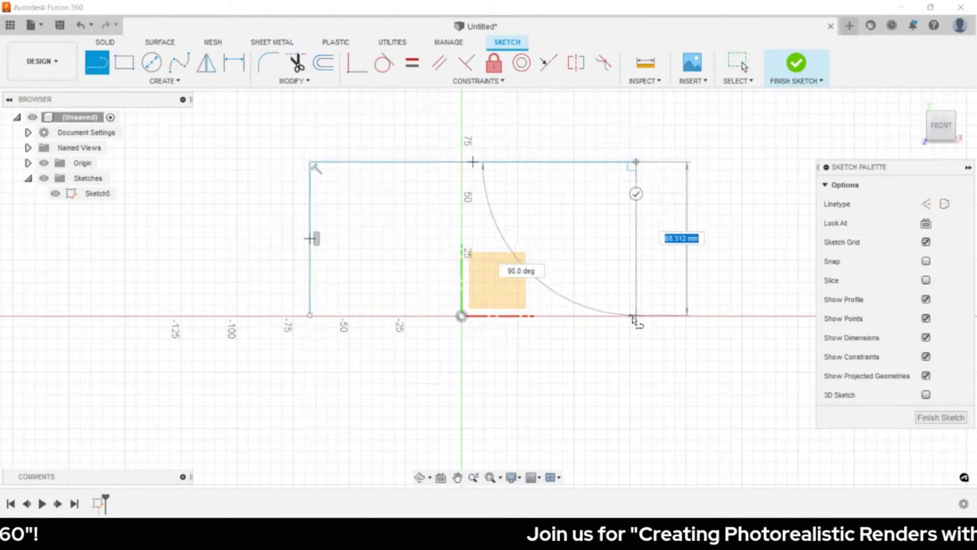
pyautogui.click(636, 320)
pyautogui.click(588, 319)
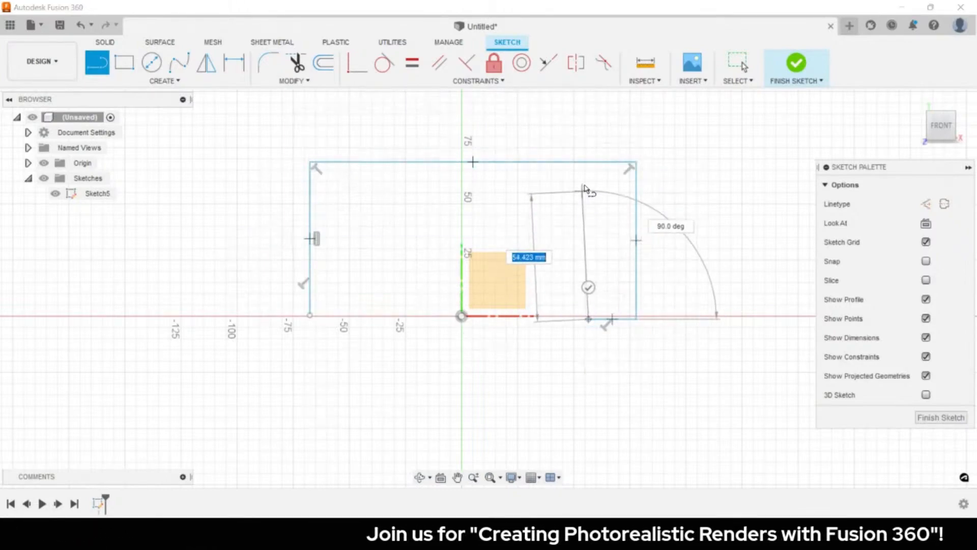
pyautogui.click(587, 186)
pyautogui.click(355, 186)
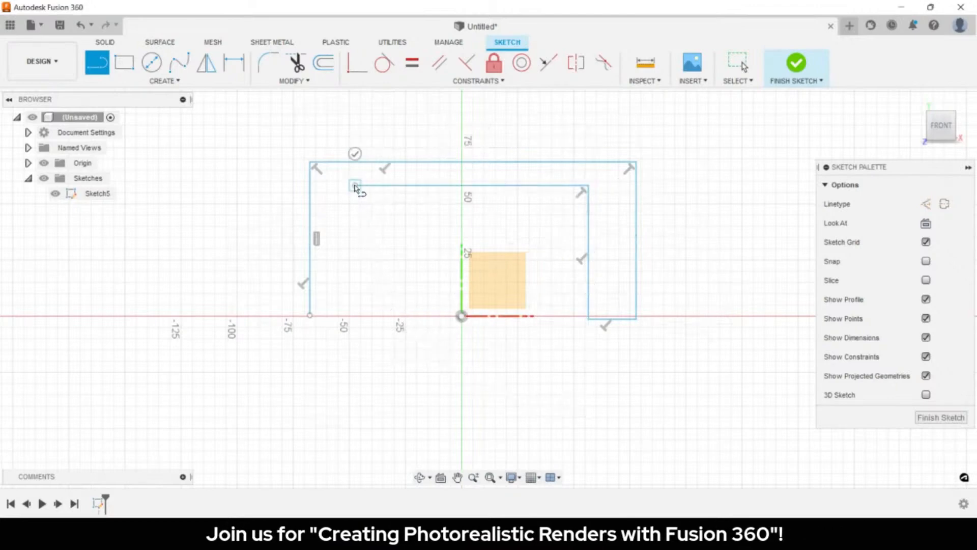
pyautogui.click(354, 318)
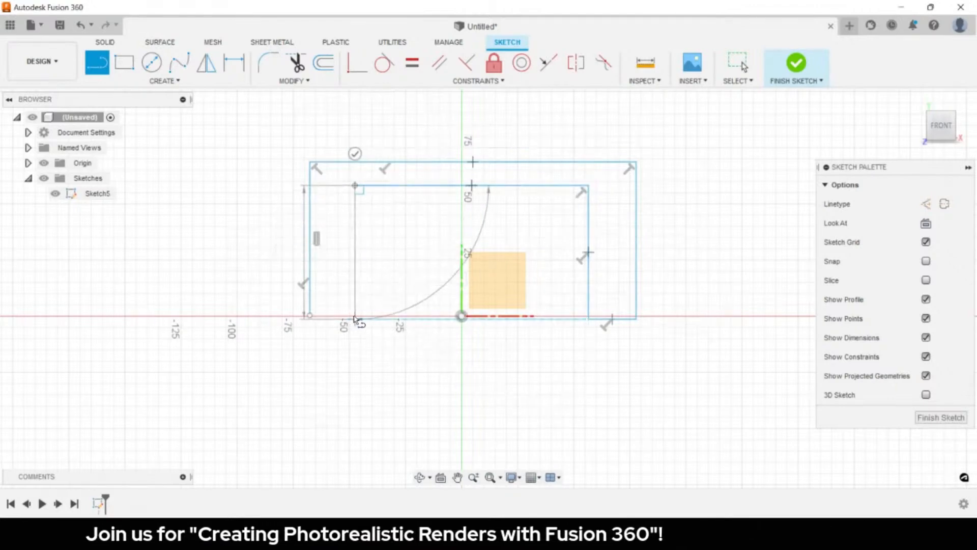
pyautogui.click(310, 316)
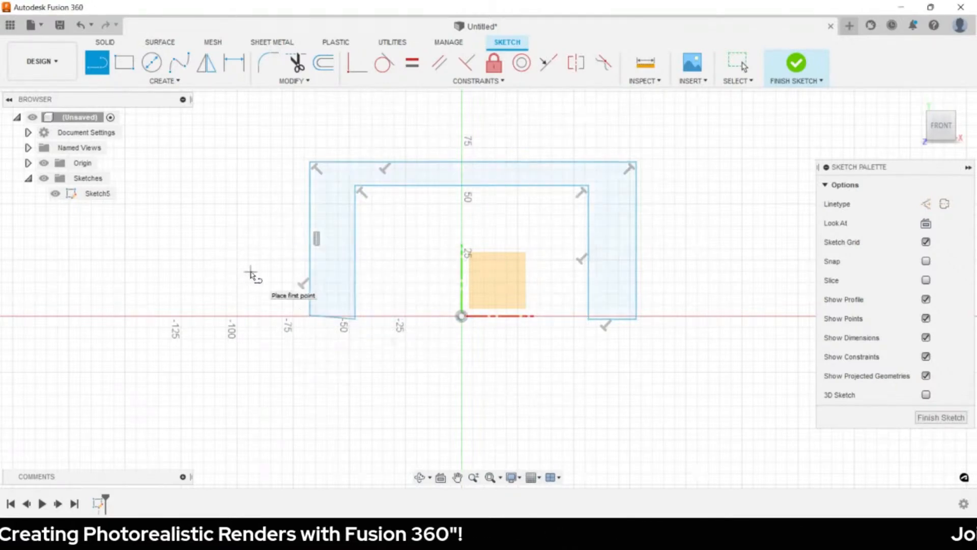
pyautogui.press('Escape')
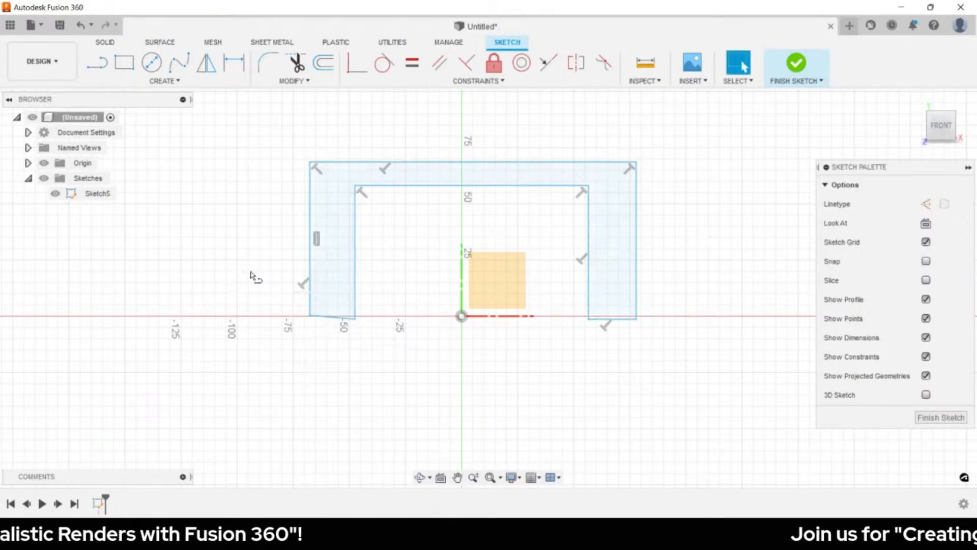
pyautogui.press('d')
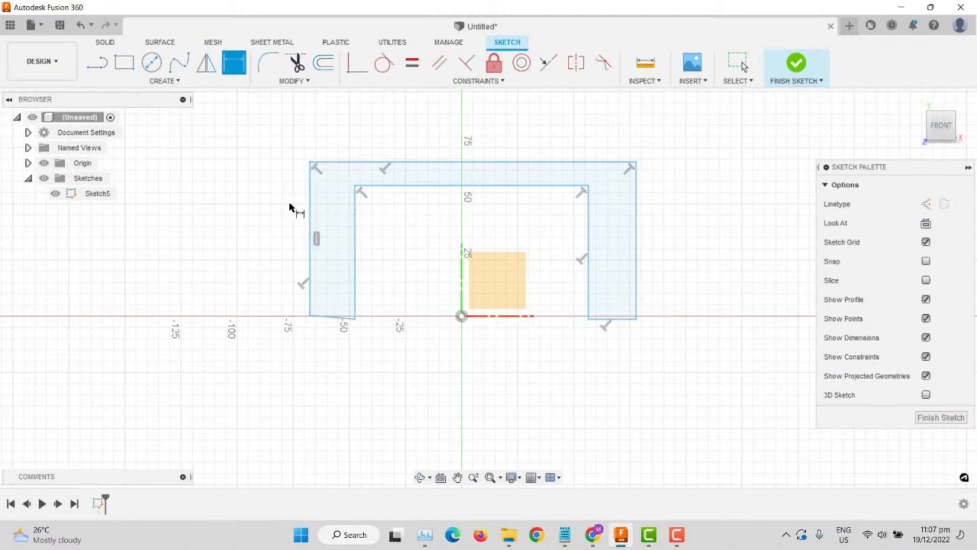
# - Dimension the distance between the outline's left and right sides to 2438.40 mm
pyautogui.click(312, 200)
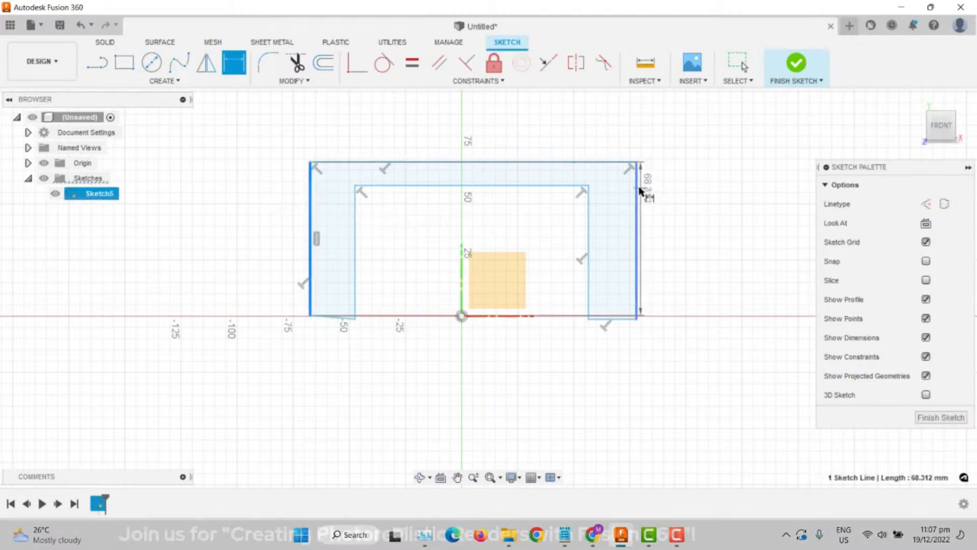
pyautogui.click(636, 191)
pyautogui.click(472, 133)
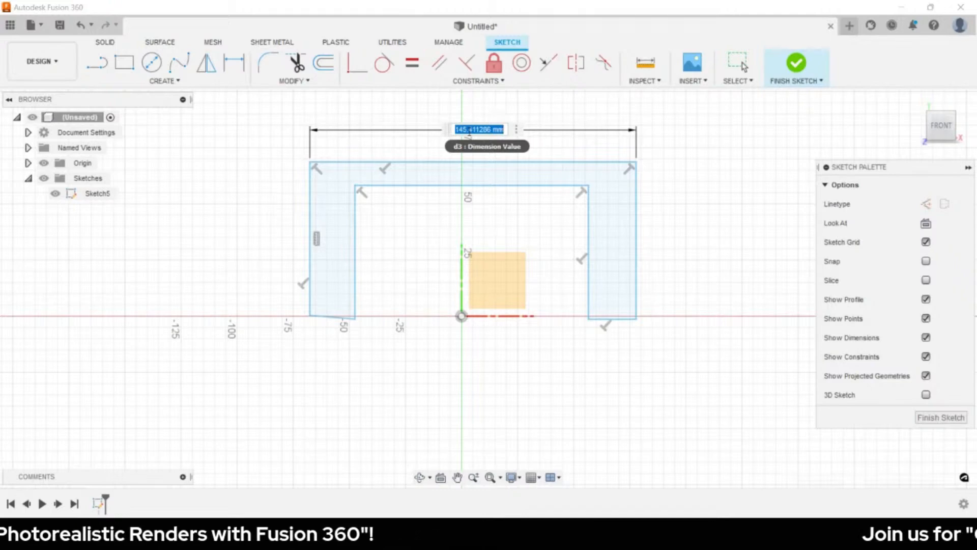
pyautogui.write('80')
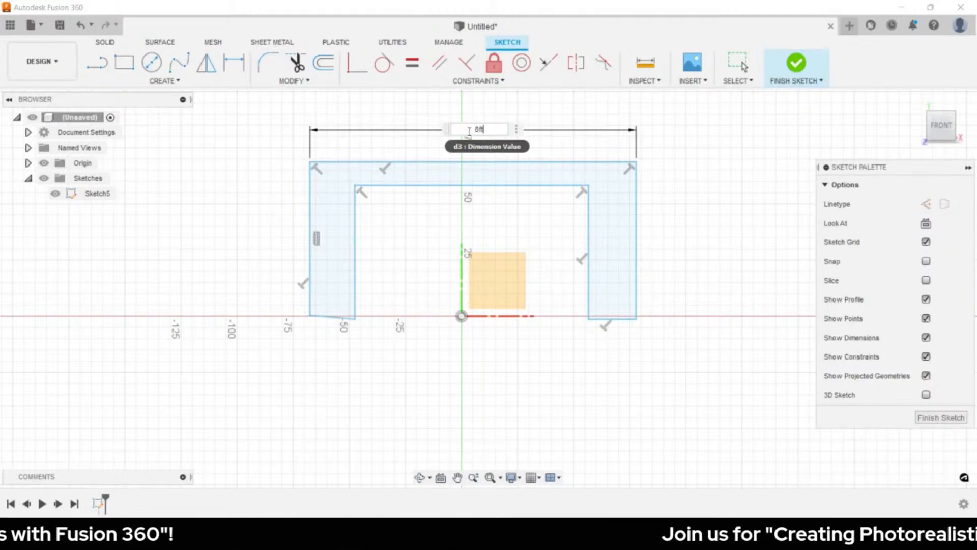
pyautogui.press('Return')
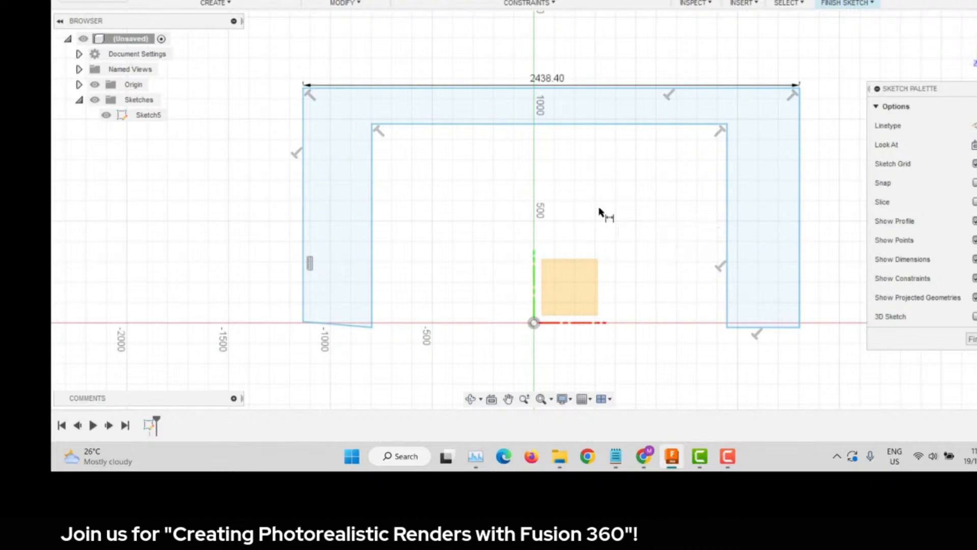
# - Constrain the slanted bottom-left line to be horizontal
pyautogui.click(354, 328)
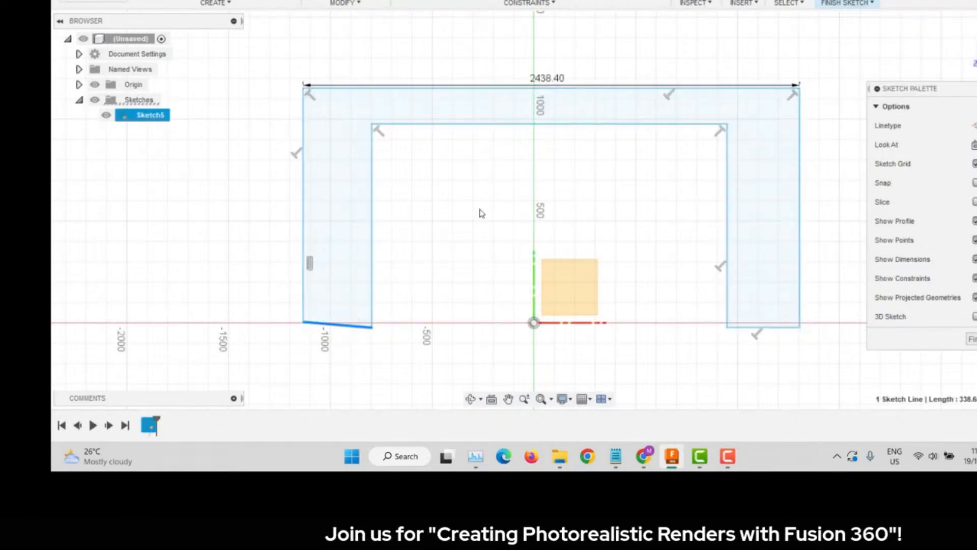
pyautogui.click(510, 5)
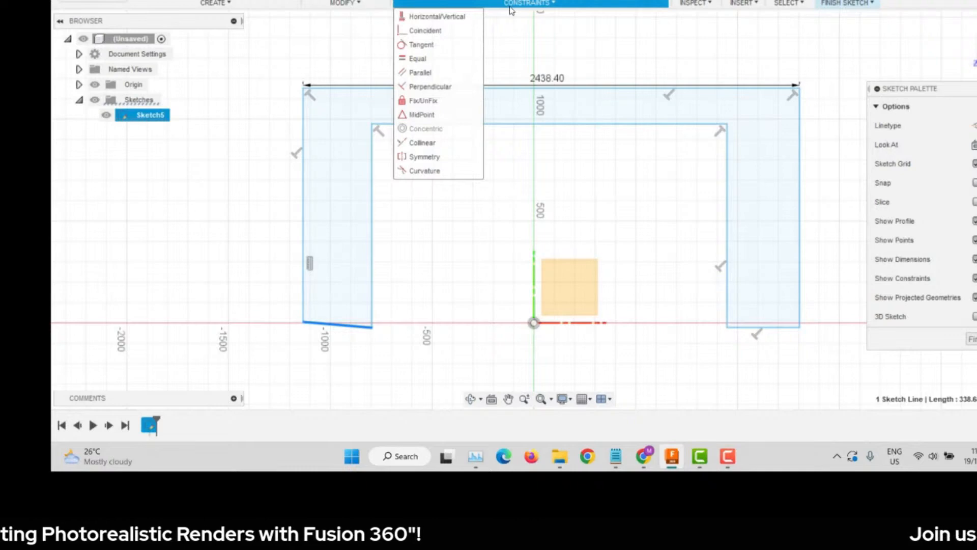
pyautogui.click(443, 17)
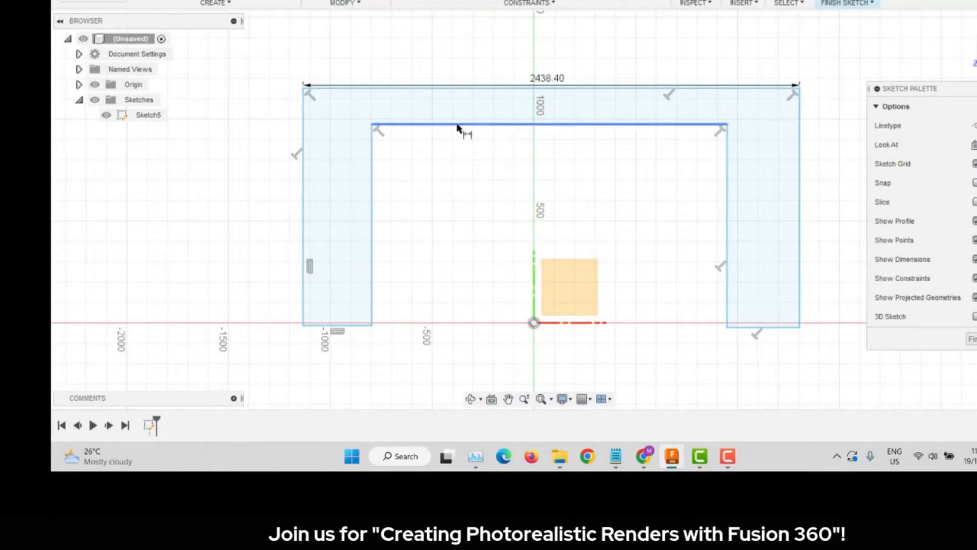
# - Dimension the outline's height from top line to bottom-left line as 4.5ft (1371.60 mm)
pyautogui.click(448, 89)
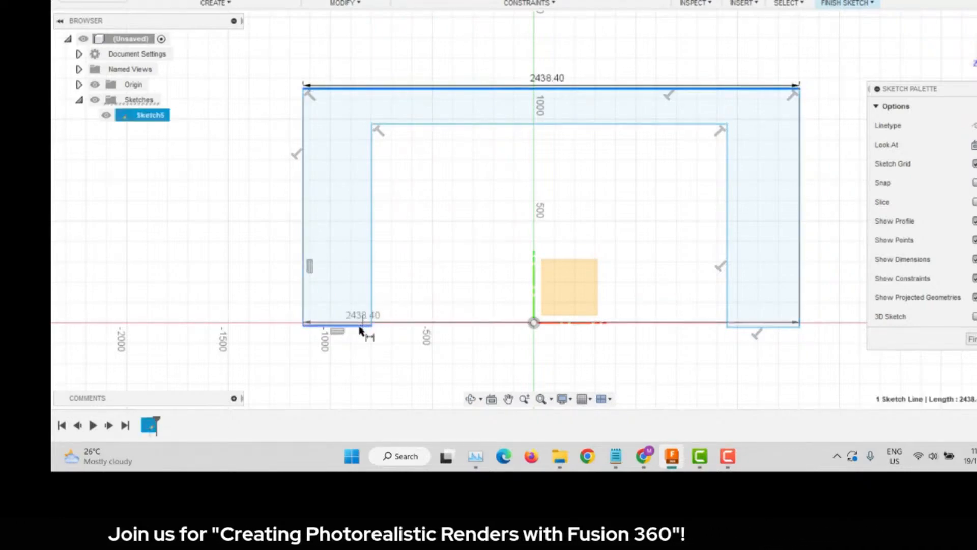
pyautogui.click(360, 329)
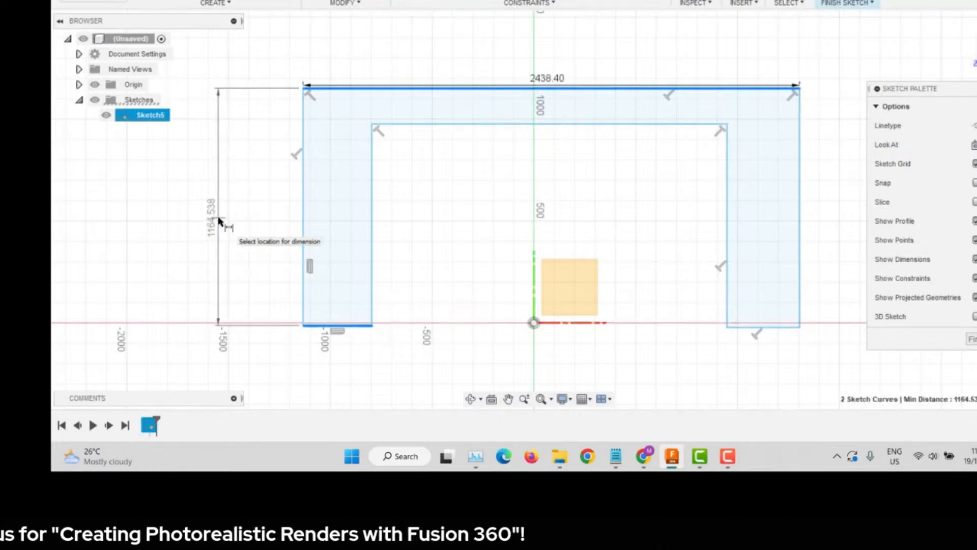
pyautogui.click(220, 223)
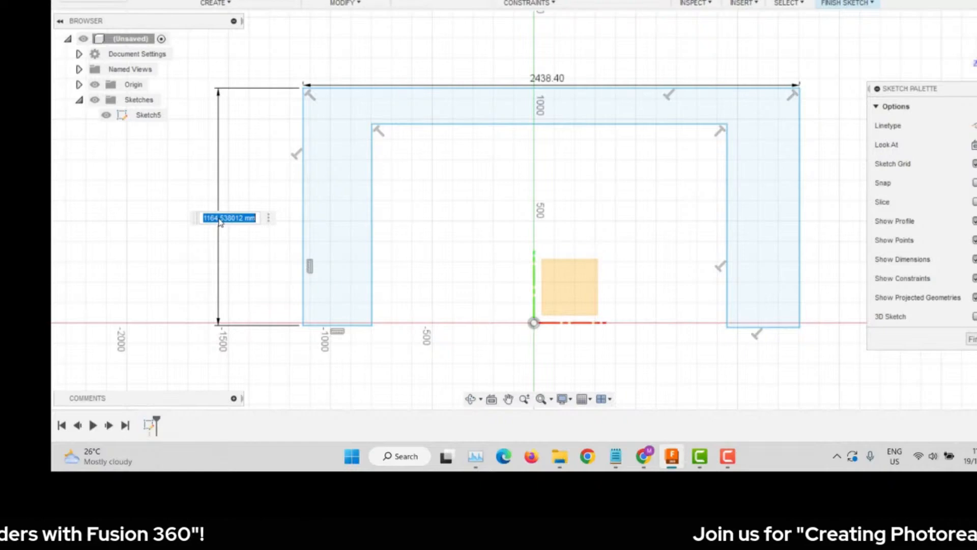
pyautogui.write('4.5')
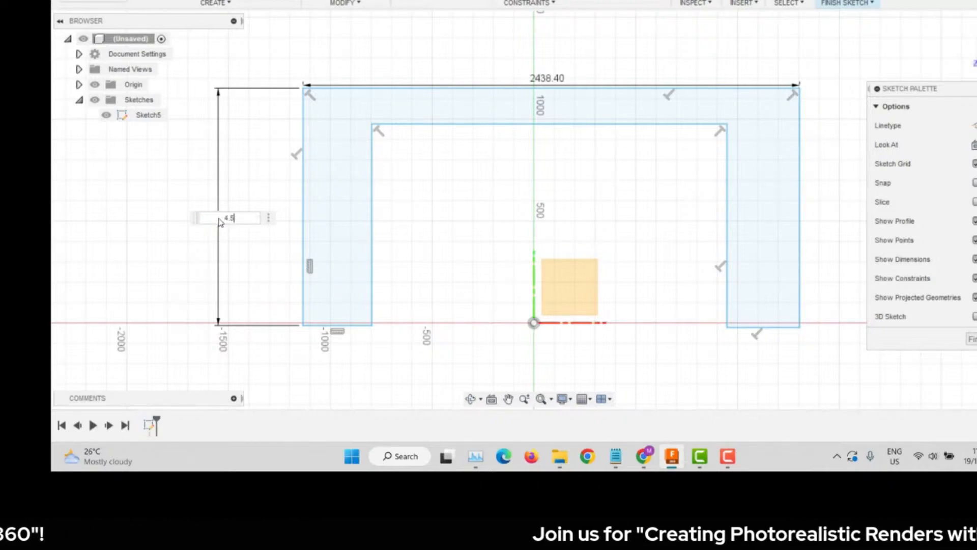
pyautogui.write('ft')
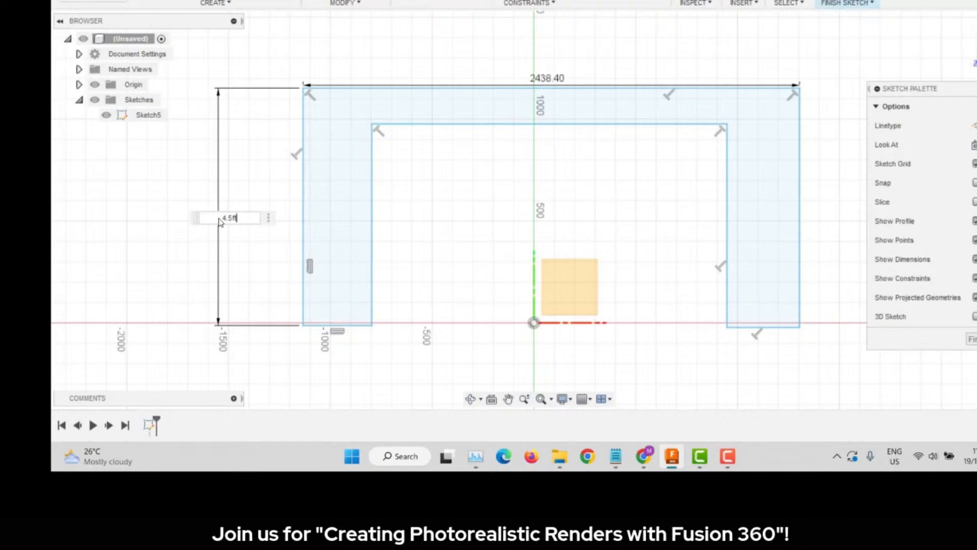
pyautogui.press('Return')
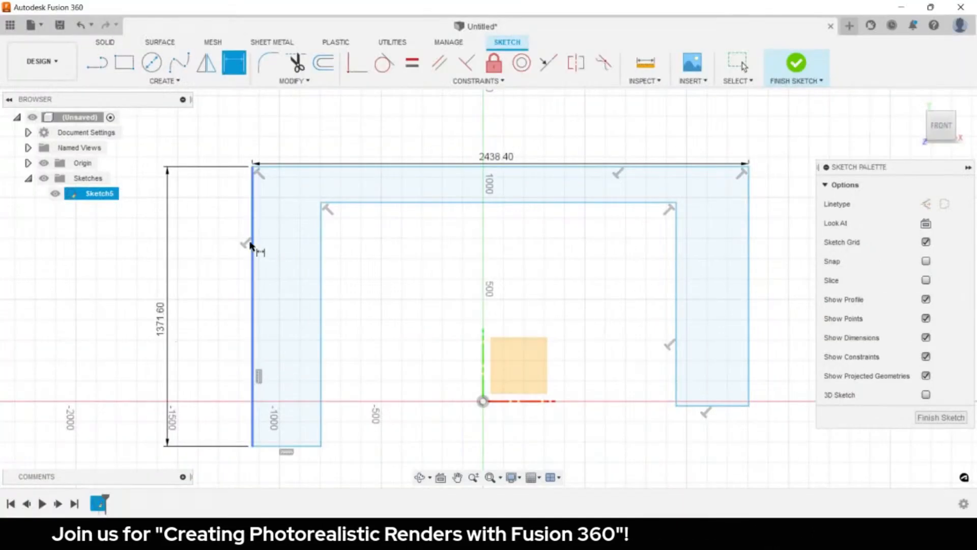
# - Set the left leg and top bar thicknesses both to 2.5 in (63.50 mm)
pyautogui.click(251, 244)
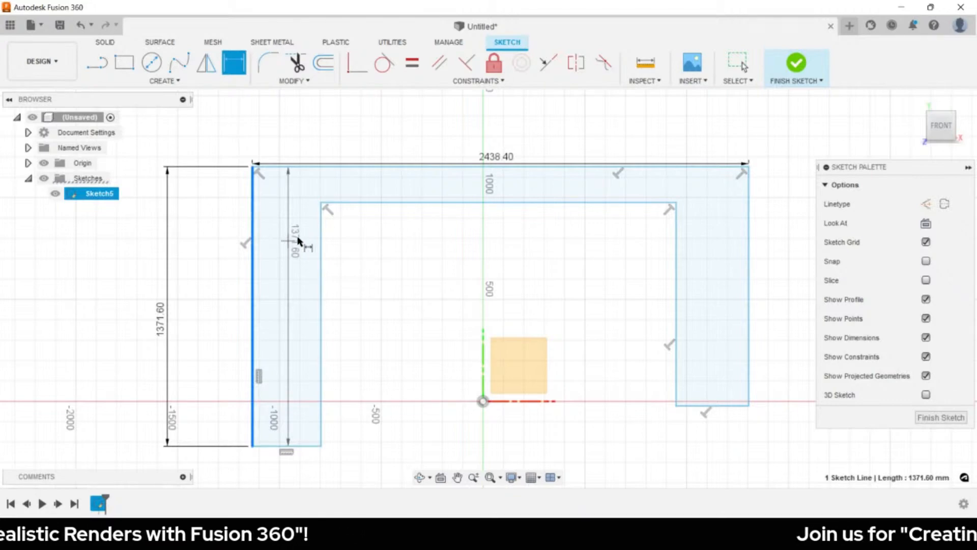
pyautogui.click(320, 239)
pyautogui.click(278, 147)
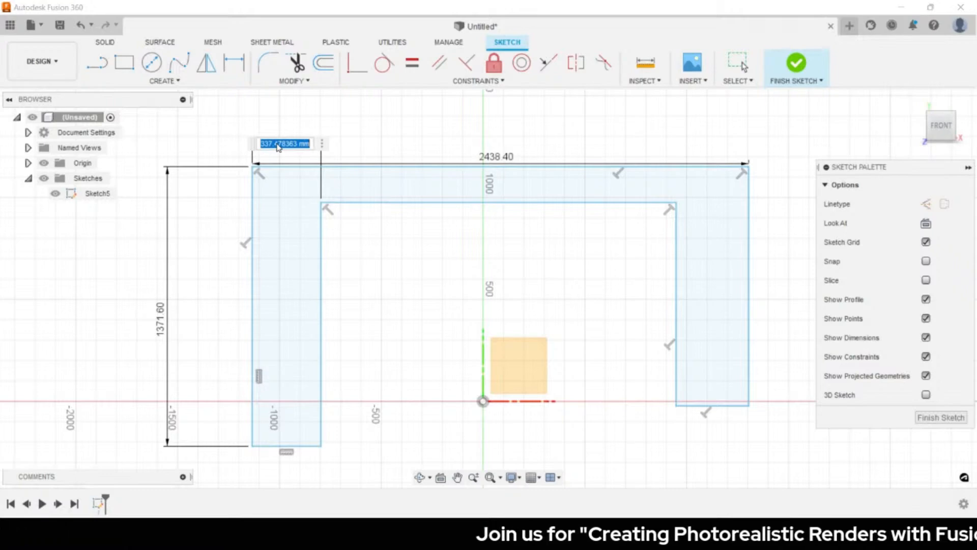
pyautogui.write('2.5inch')
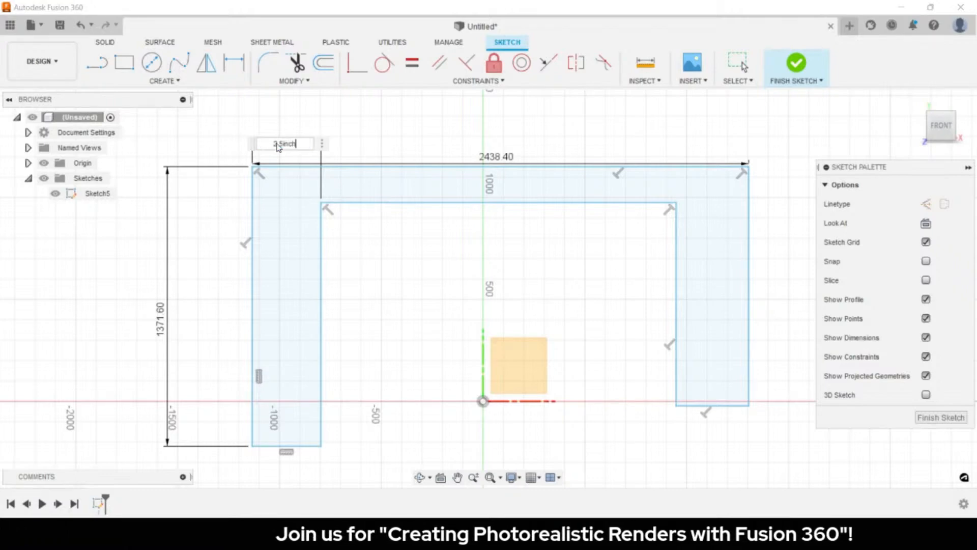
pyautogui.press('Return')
pyautogui.press('Escape')
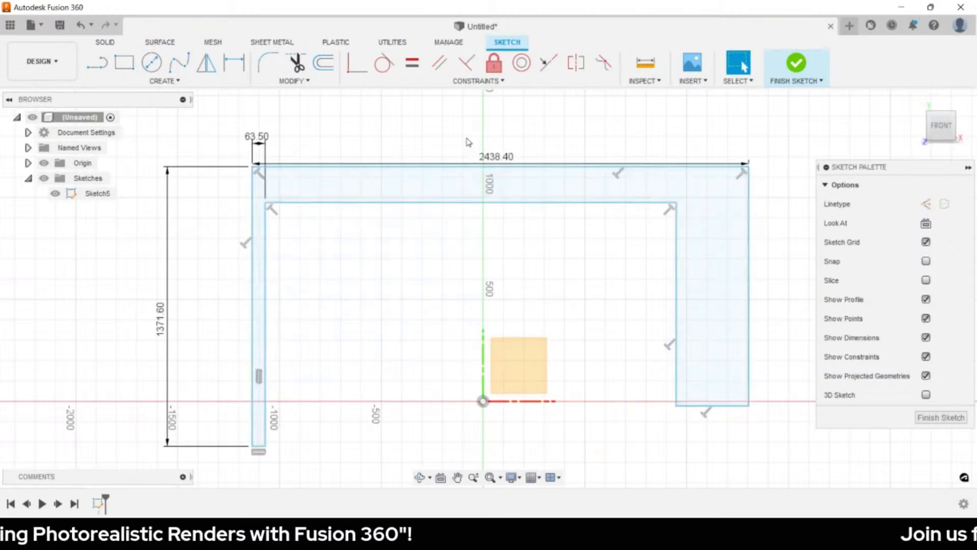
pyautogui.press('d')
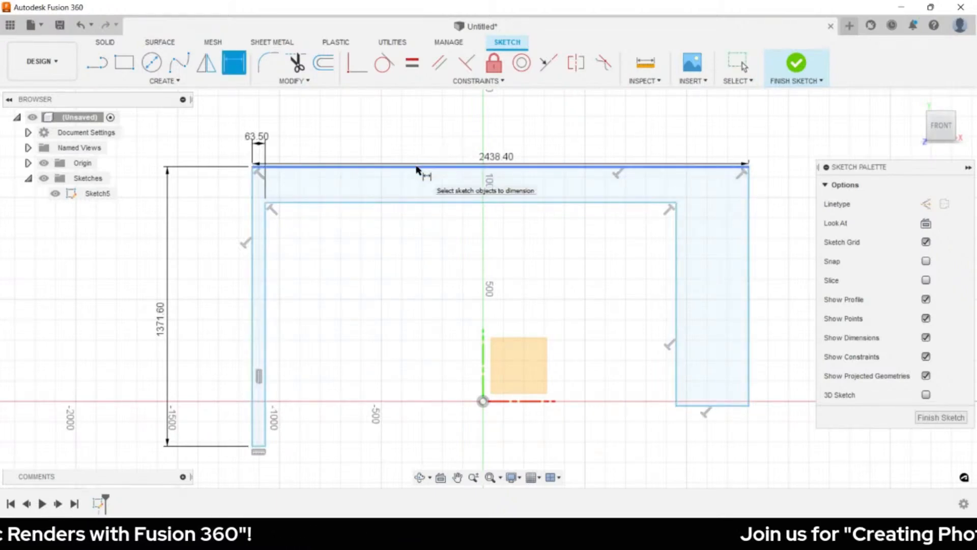
pyautogui.click(417, 168)
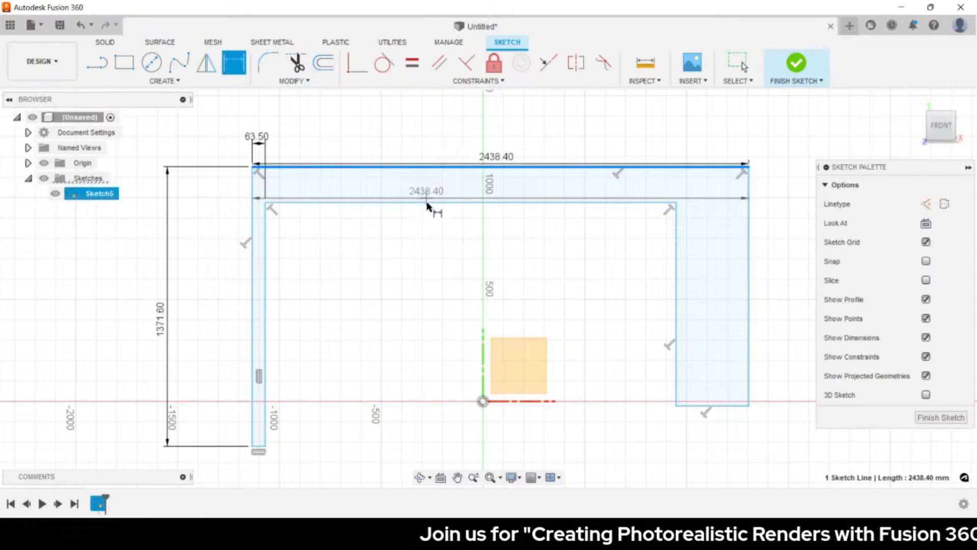
pyautogui.click(427, 203)
pyautogui.click(773, 183)
pyautogui.write('2.5')
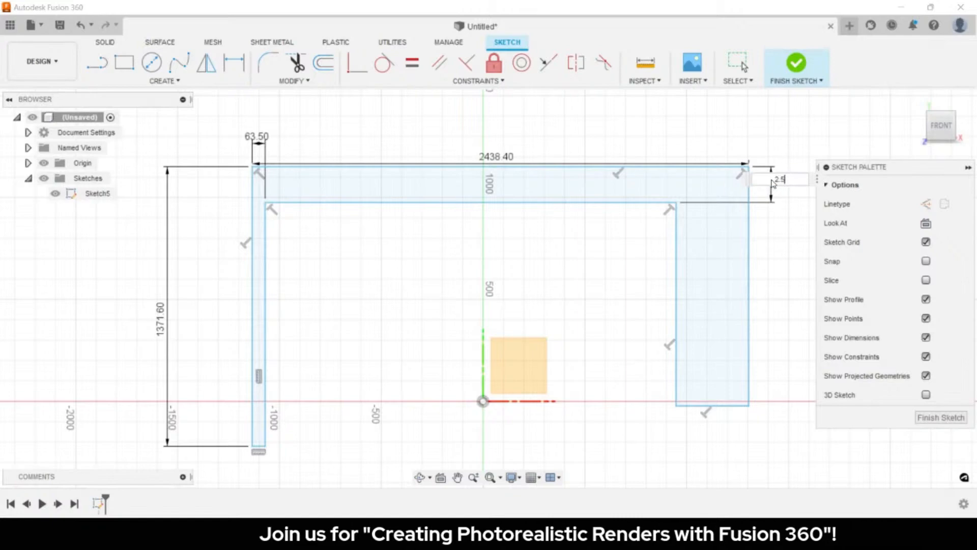
pyautogui.write(' inch')
pyautogui.press('Return')
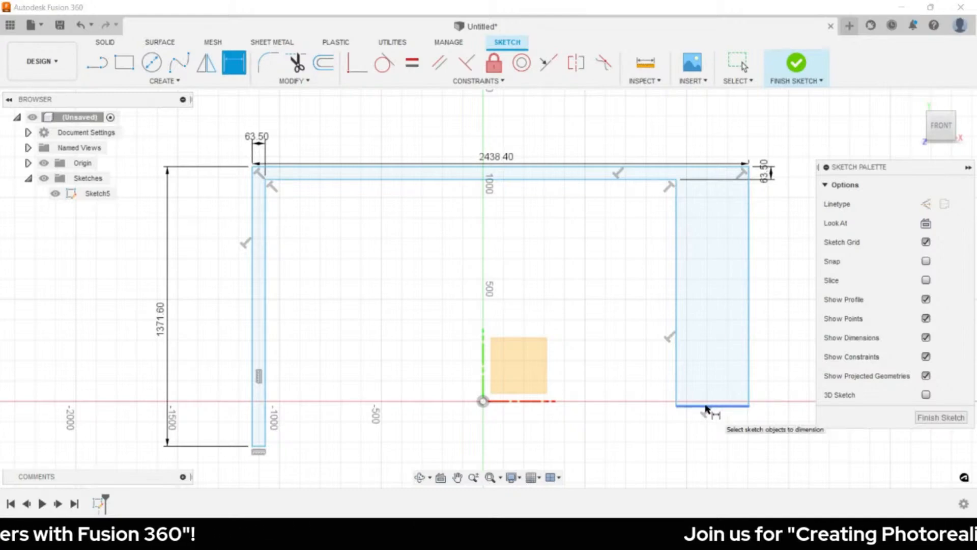
# - Link the right leg's height and width to the left leg's 1371.60 and 63.50 dimensions
pyautogui.click(713, 170)
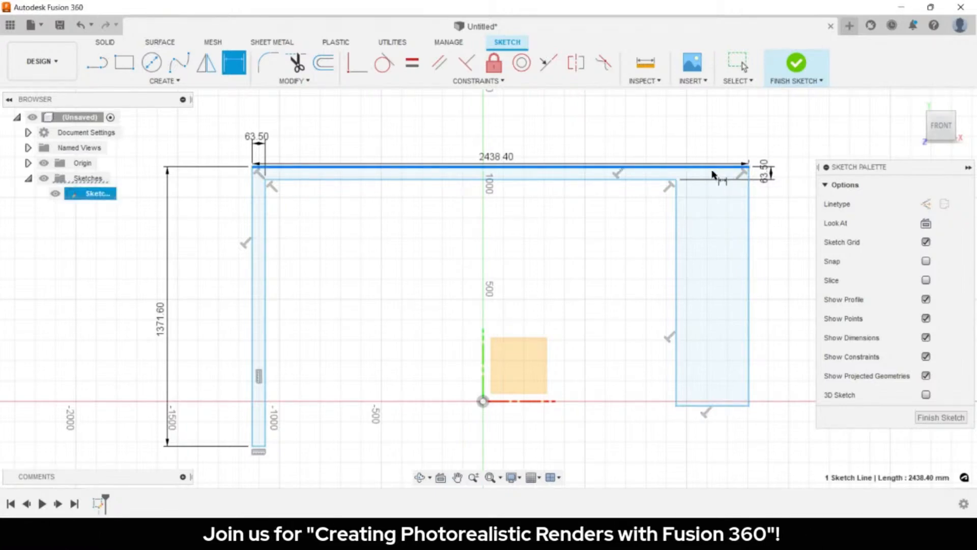
pyautogui.click(713, 405)
pyautogui.click(793, 326)
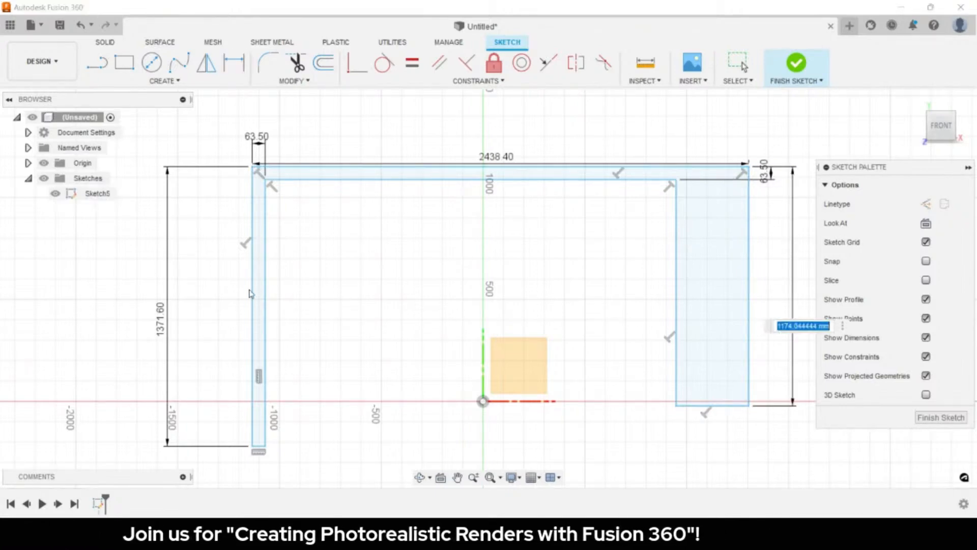
pyautogui.click(168, 318)
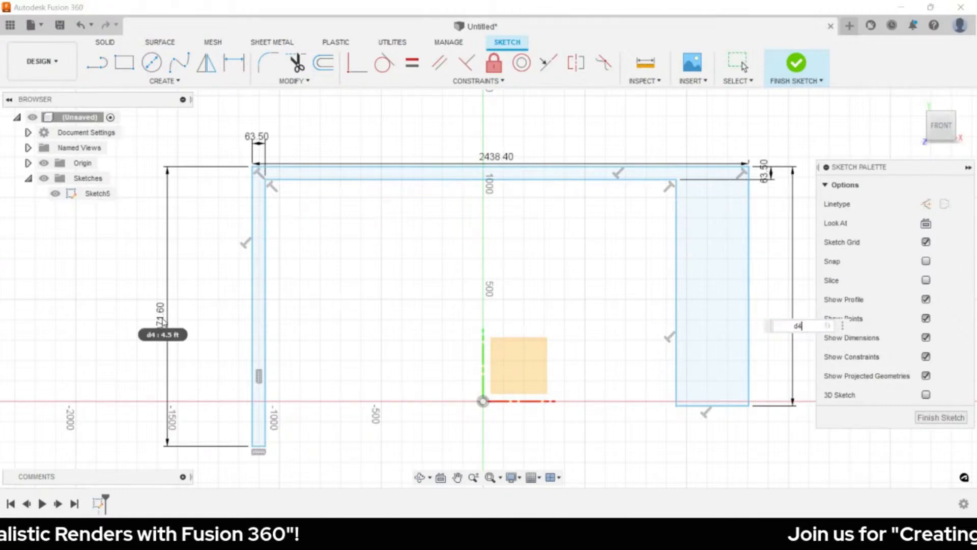
pyautogui.press('Return')
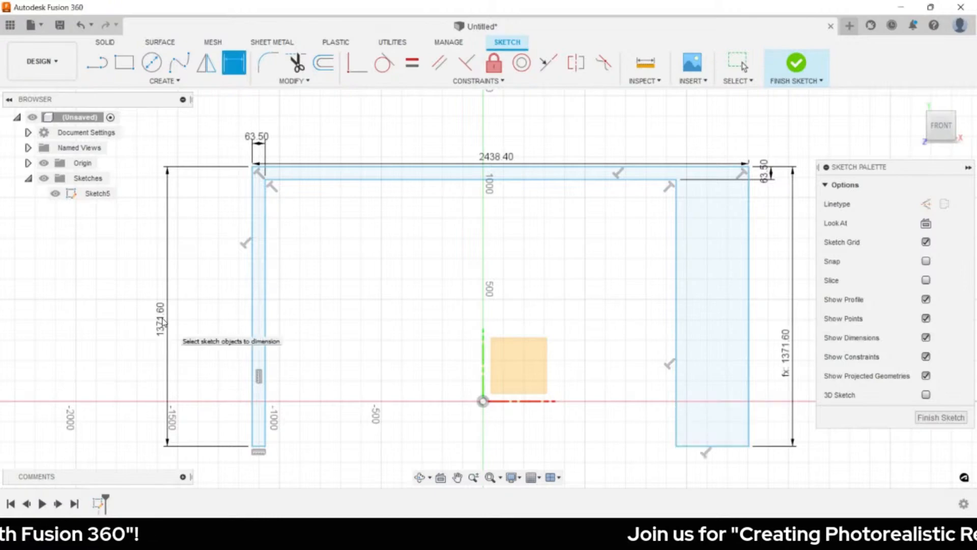
pyautogui.click(677, 208)
pyautogui.click(747, 208)
pyautogui.click(713, 138)
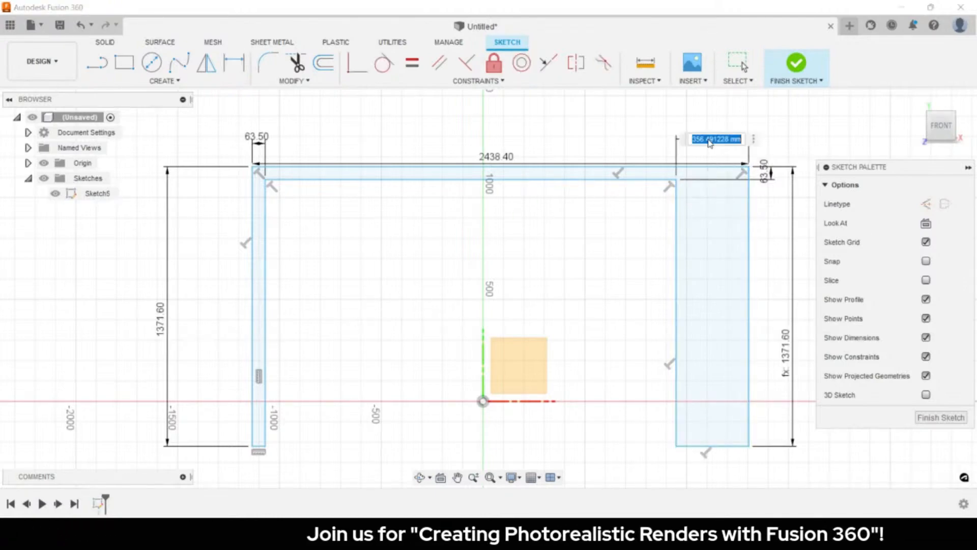
pyautogui.click(259, 142)
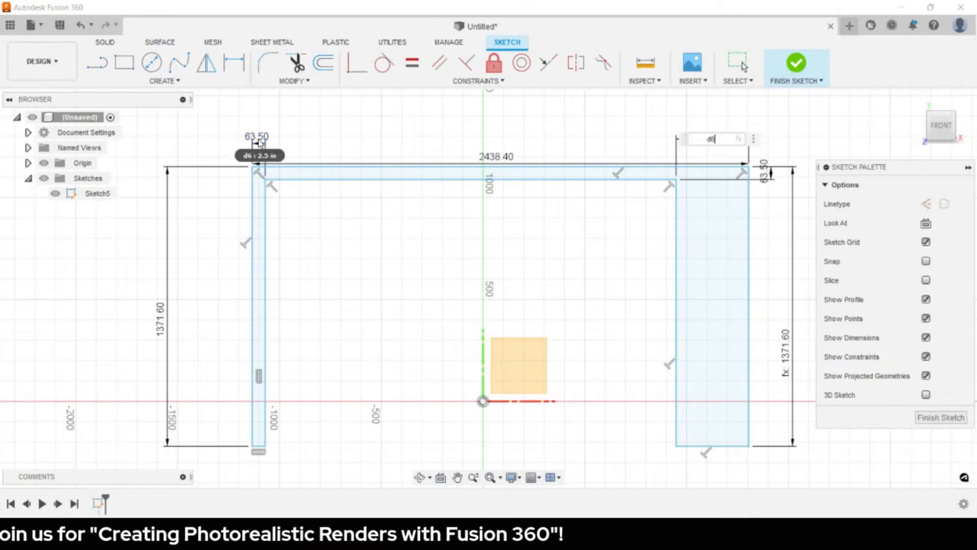
pyautogui.press('Return')
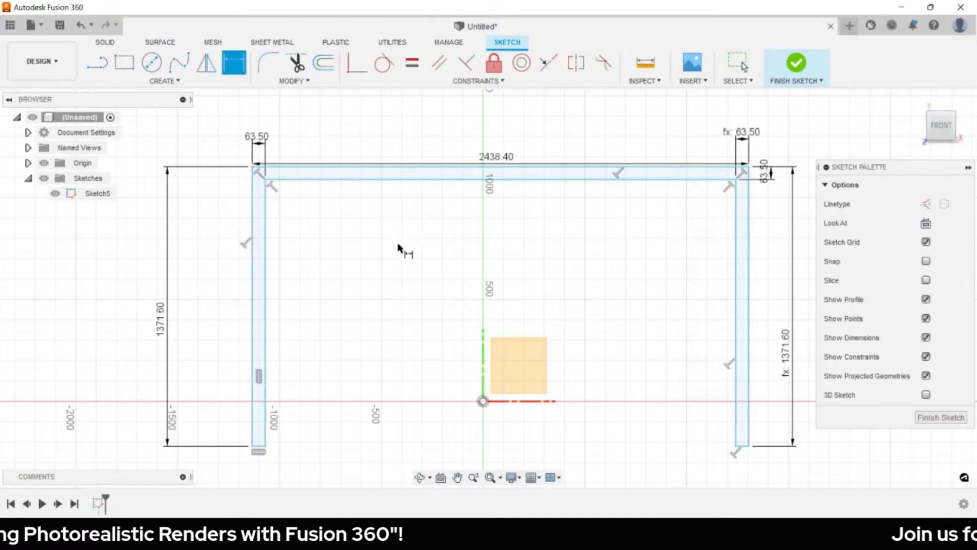
pyautogui.press('Escape')
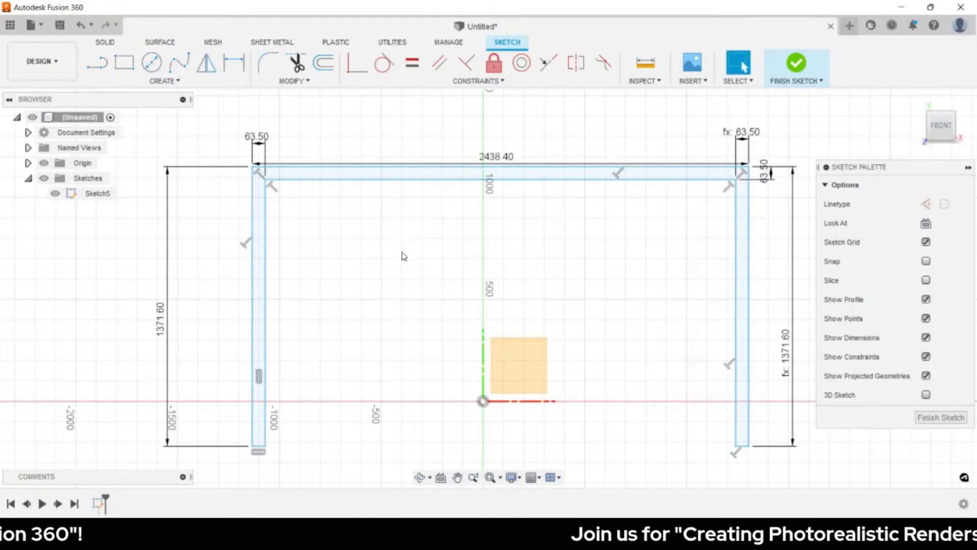
# - Add a sketch point at the middle of the top bar
pyautogui.press('s')
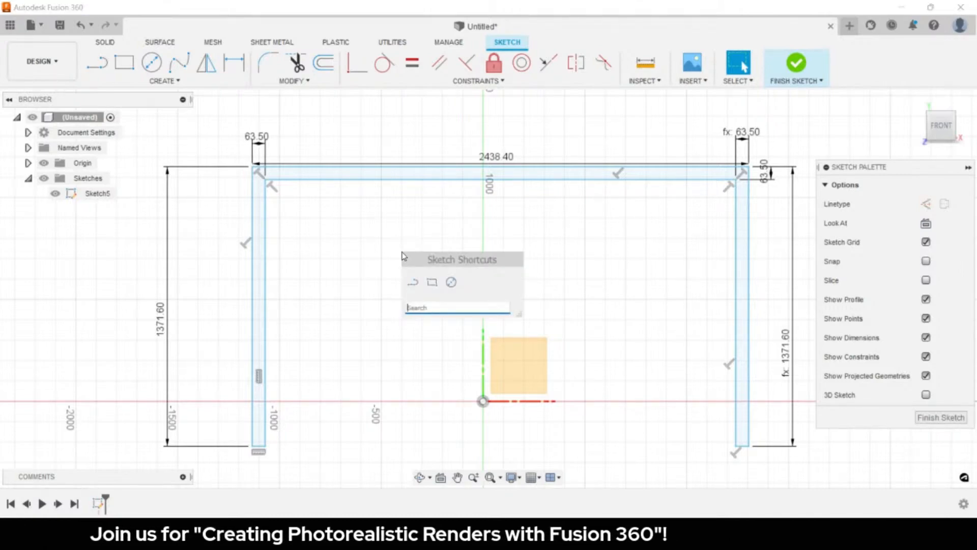
pyautogui.write('poin')
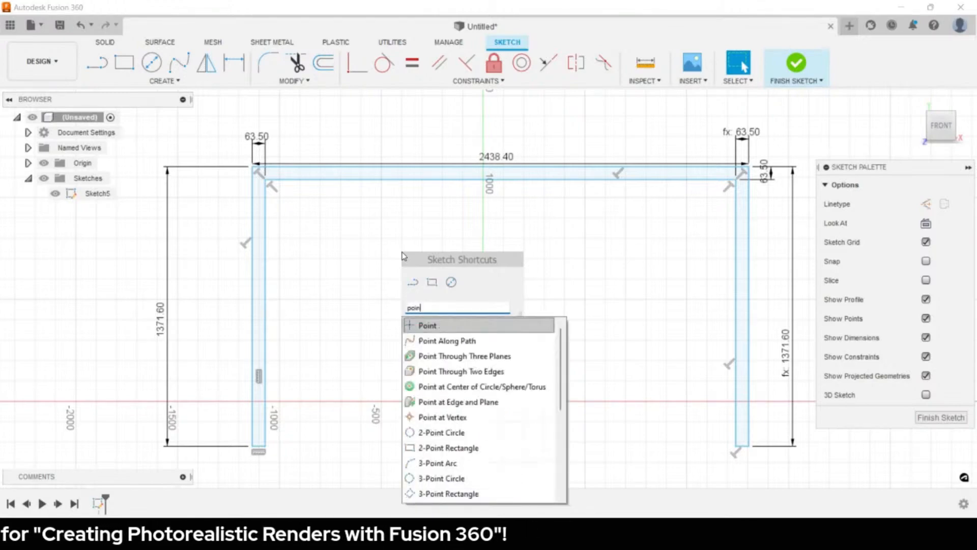
pyautogui.click(456, 331)
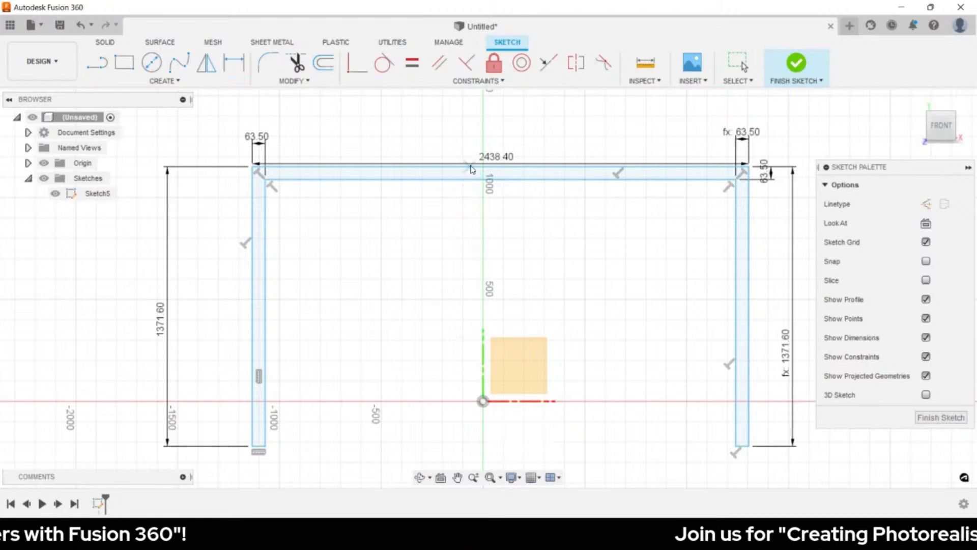
pyautogui.click(501, 167)
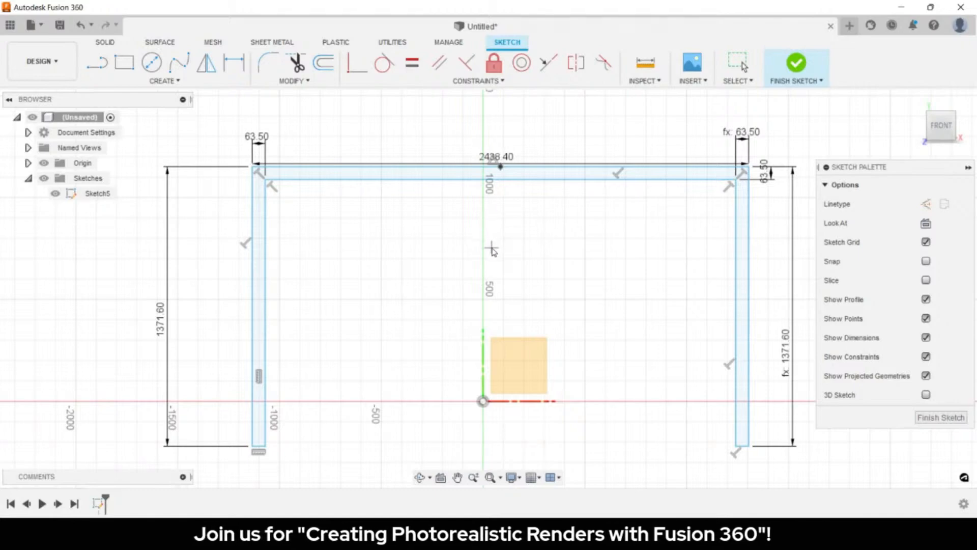
pyautogui.press('Escape')
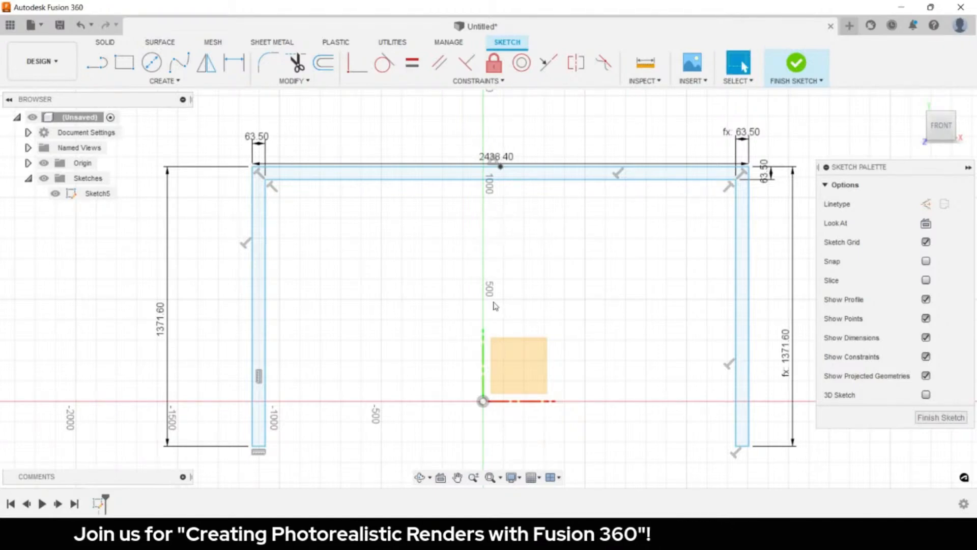
# - Make the top bar's midpoint coincident with the sketch origin
pyautogui.click(501, 167)
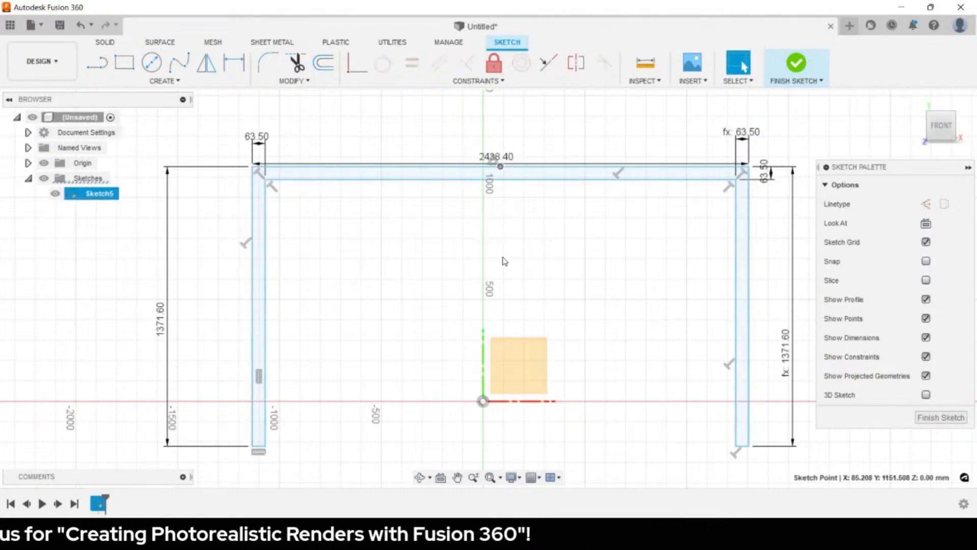
pyautogui.keyDown('shift'); pyautogui.click(483, 401); pyautogui.keyUp('shift')
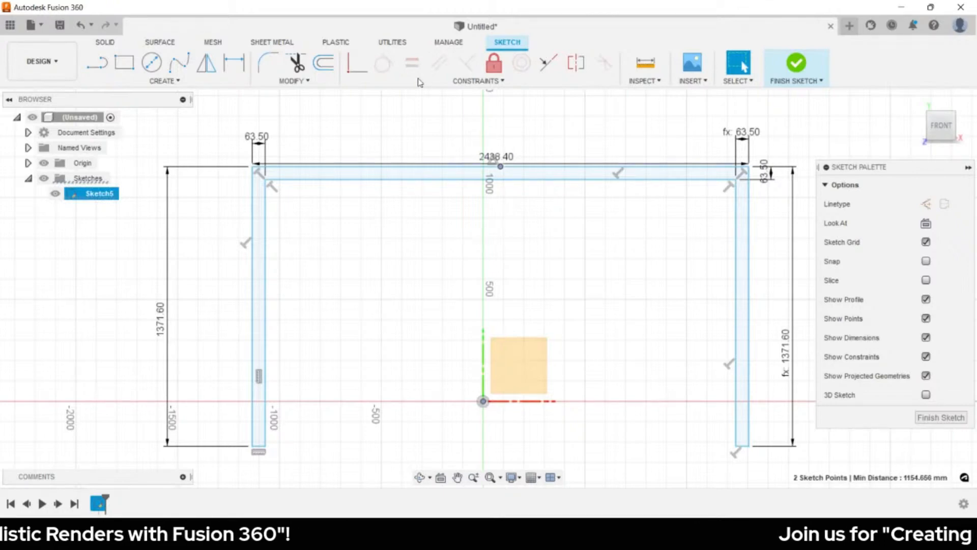
pyautogui.click(356, 71)
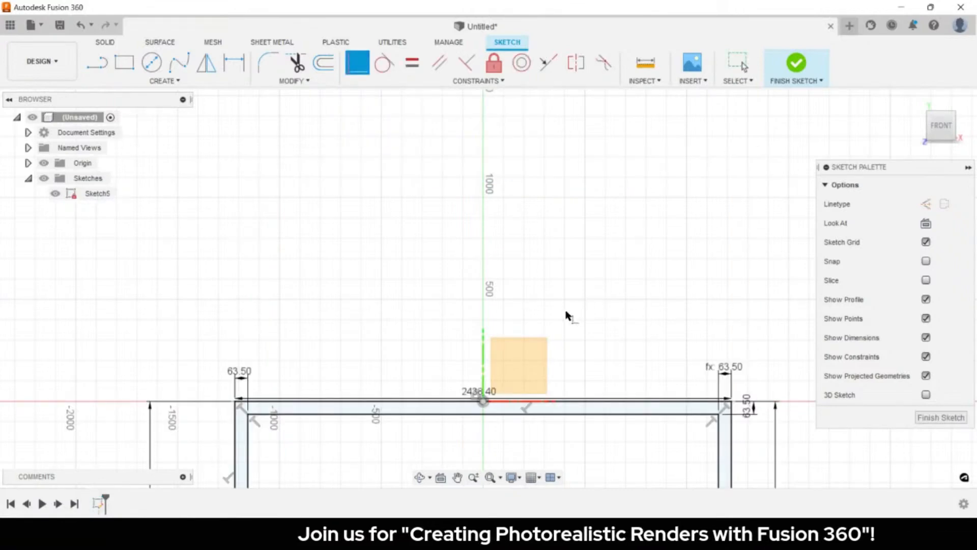
pyautogui.moveTo(572, 313)
pyautogui.mouseDown(button='middle')
pyautogui.moveTo(591, 164)
pyautogui.moveTo(510, 106)
pyautogui.moveTo(509, 92)
pyautogui.mouseUp(button='middle')
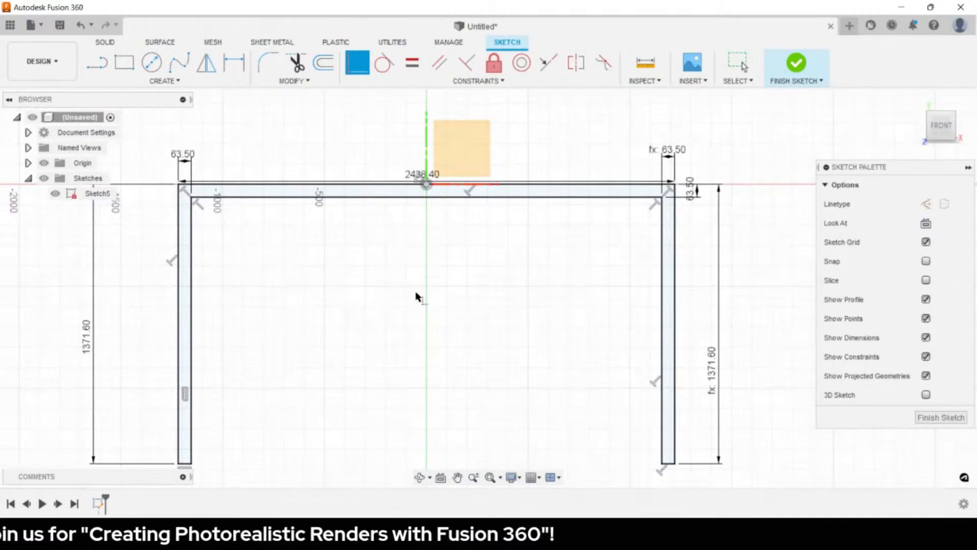
pyautogui.scroll(-2, 504, 253)
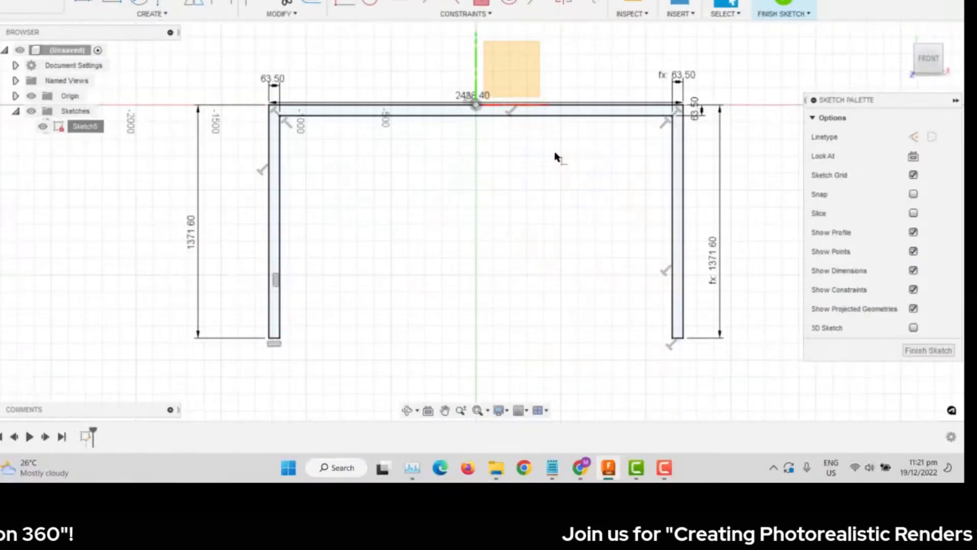
# - Extrude the frame profile symmetrically, measured as whole length, and begin setting its distance
pyautogui.click(920, 352)
pyautogui.press('e')
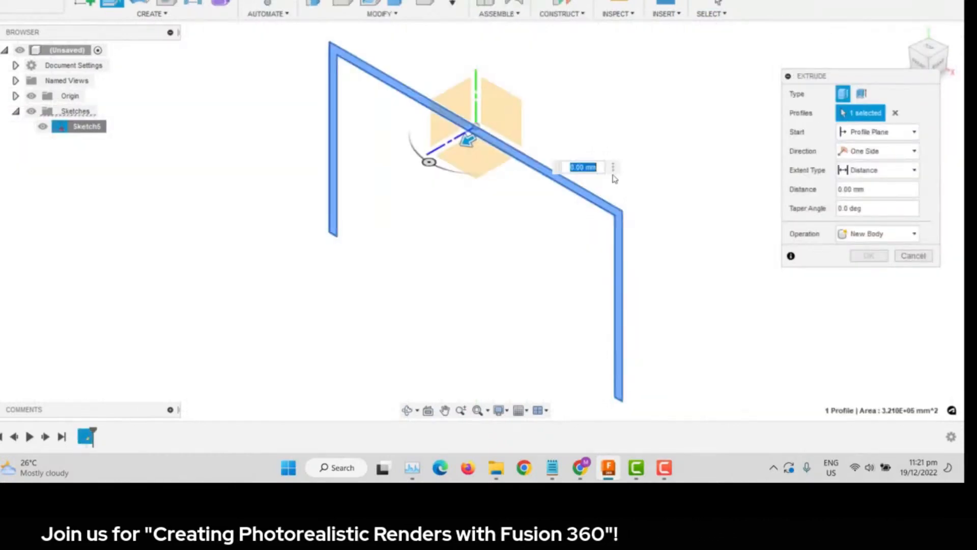
pyautogui.click(853, 159)
pyautogui.click(872, 192)
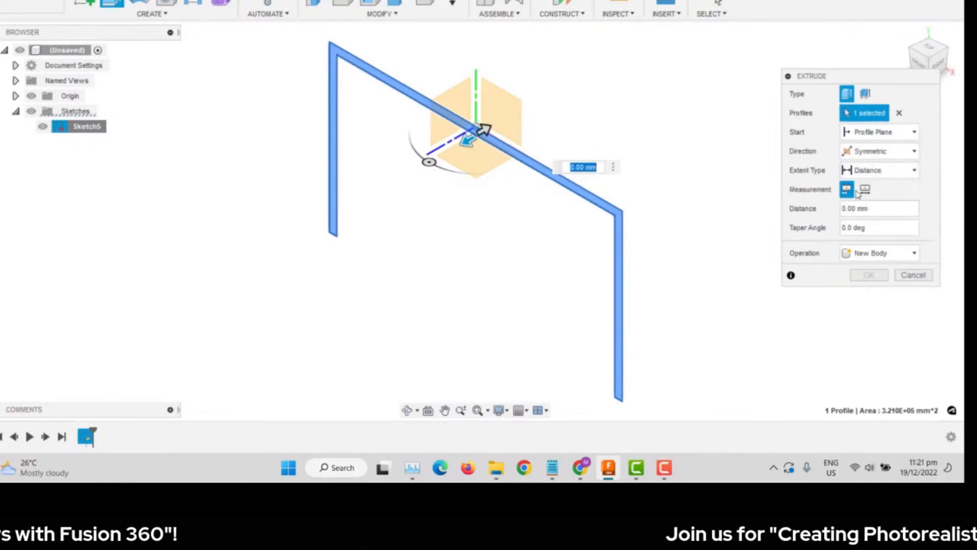
pyautogui.click(865, 190)
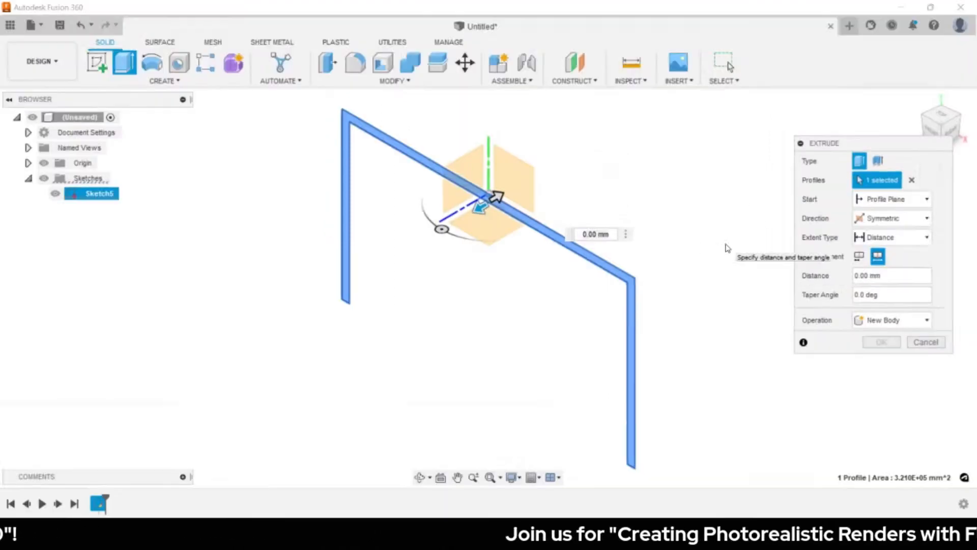
pyautogui.click(586, 166)
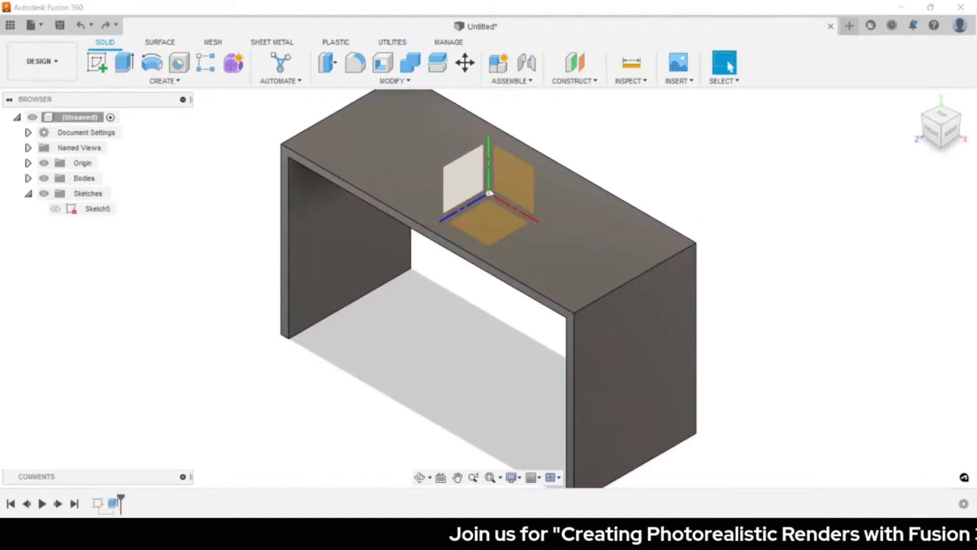
# - Start a sketch on the front plane and hide the table body
pyautogui.click(524, 209)
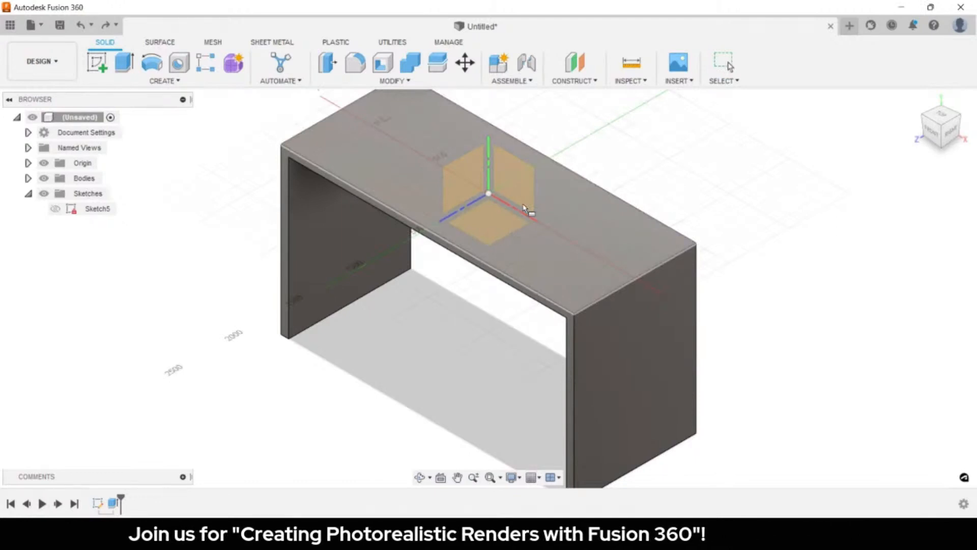
pyautogui.click(524, 208)
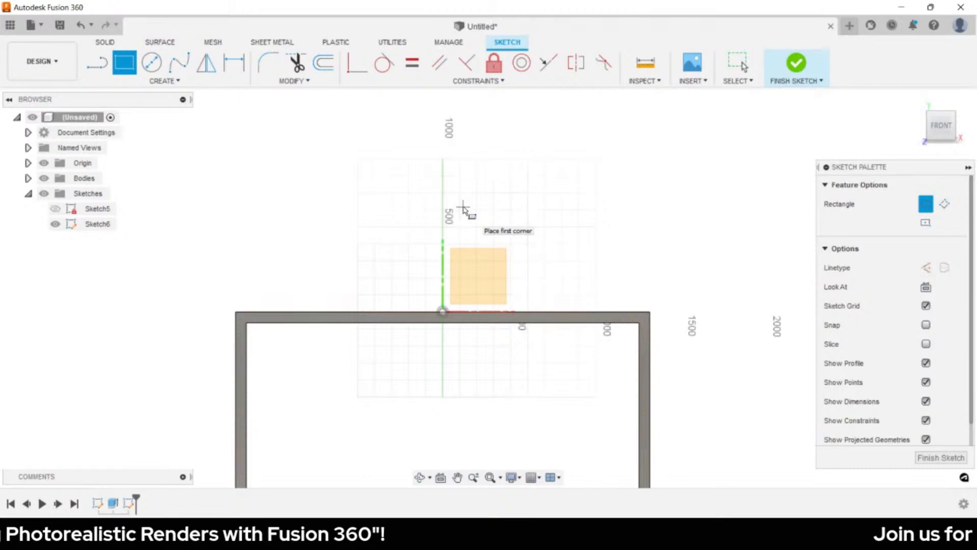
pyautogui.click(28, 178)
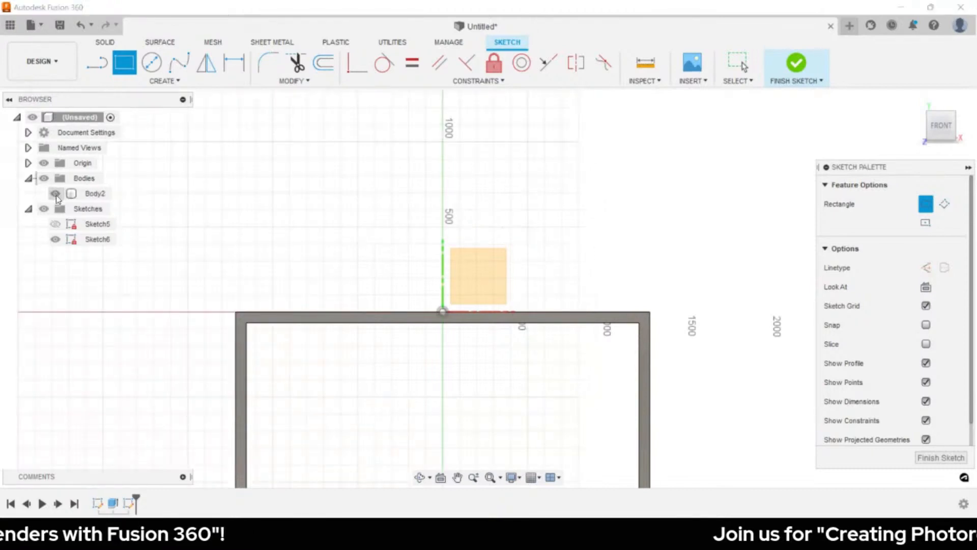
pyautogui.click(56, 195)
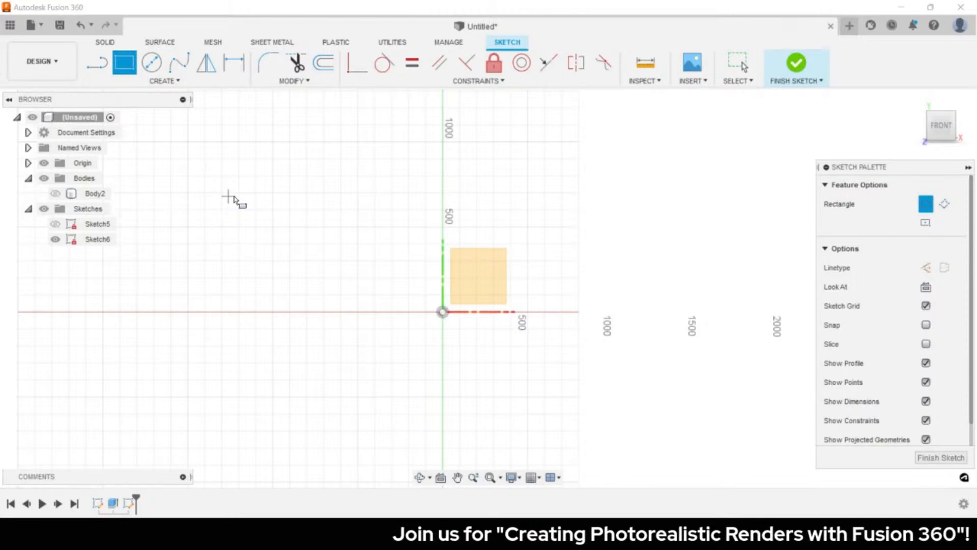
# - Draw a two-point rectangle with its first corner at the origin
pyautogui.click(443, 311)
pyautogui.scroll(5, 464, 328)
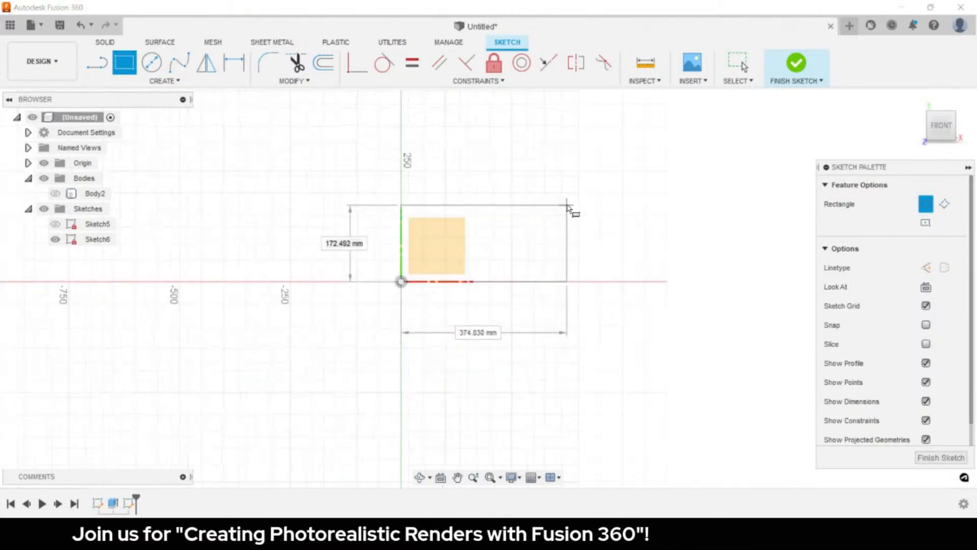
pyautogui.click(571, 206)
pyautogui.scroll(3, 497, 249)
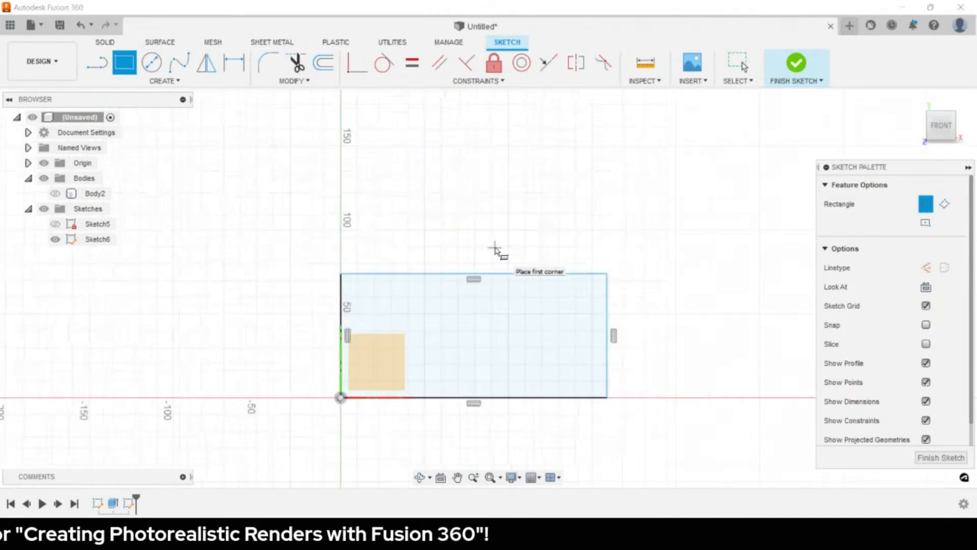
pyautogui.press('Escape')
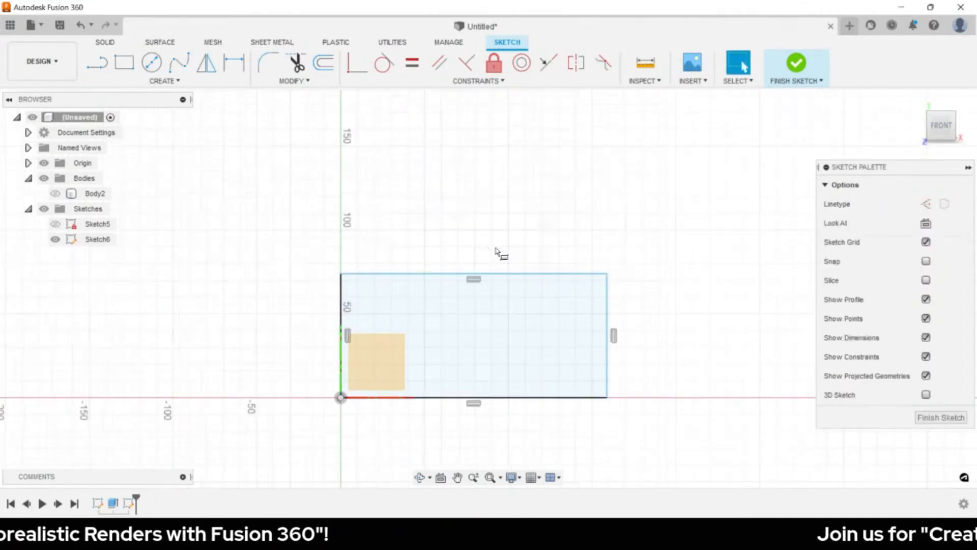
# - Dimension the new rectangle's width to 320 mm
pyautogui.press('d')
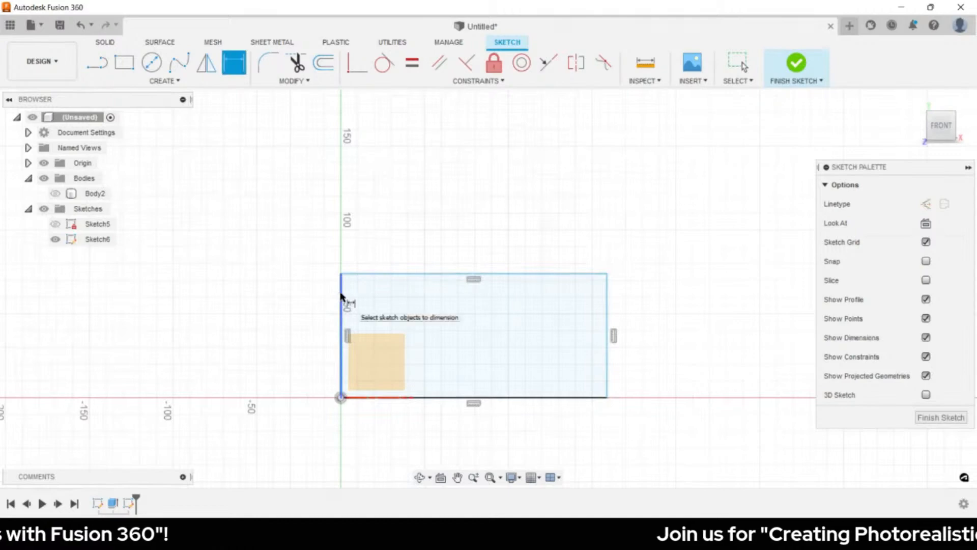
pyautogui.click(341, 298)
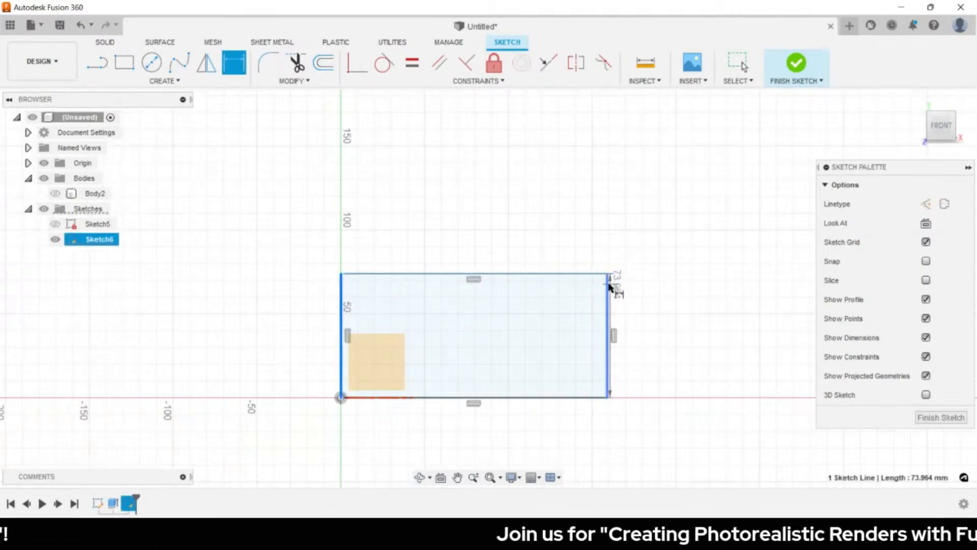
pyautogui.click(609, 286)
pyautogui.click(478, 239)
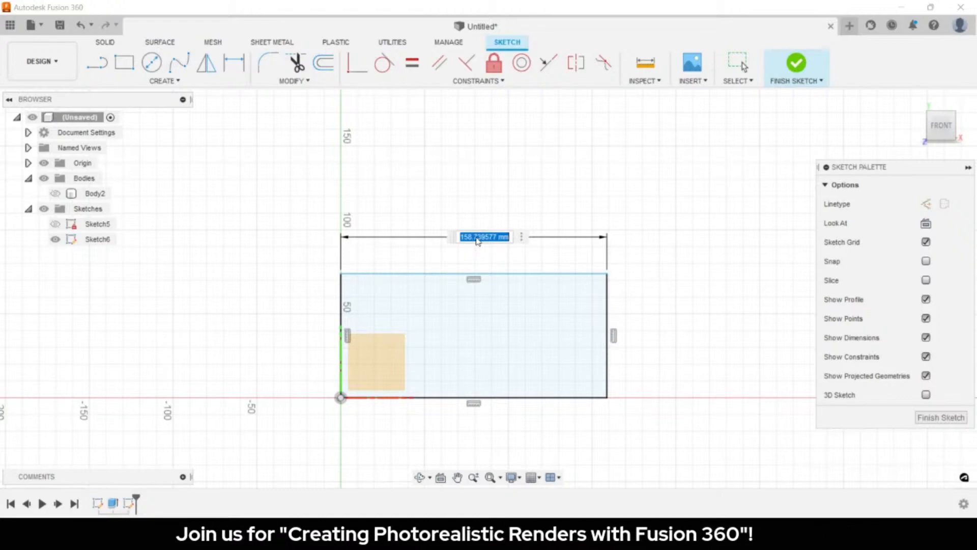
pyautogui.write('320')
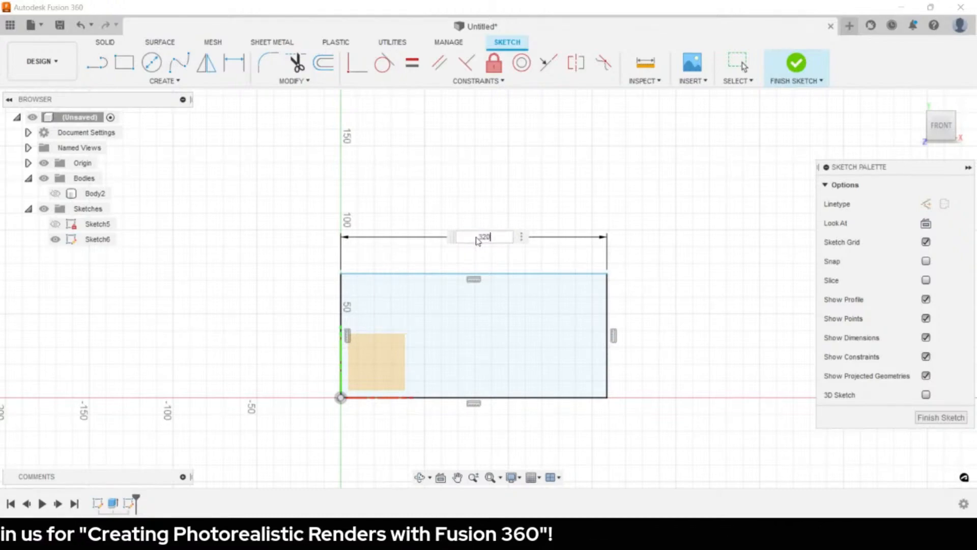
pyautogui.press('Return')
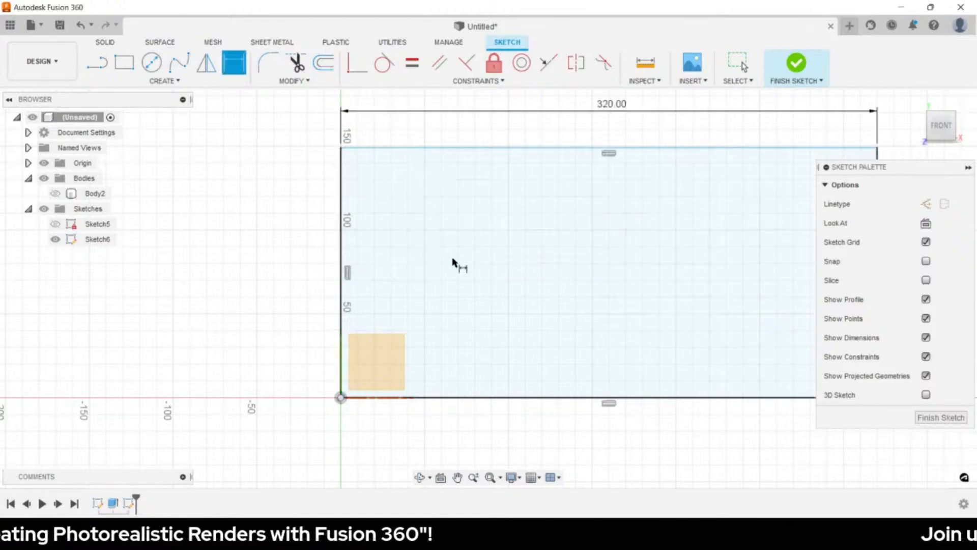
# - Set the rectangle's height to 160 mm and finish the sketch
pyautogui.scroll(-1, 457, 269)
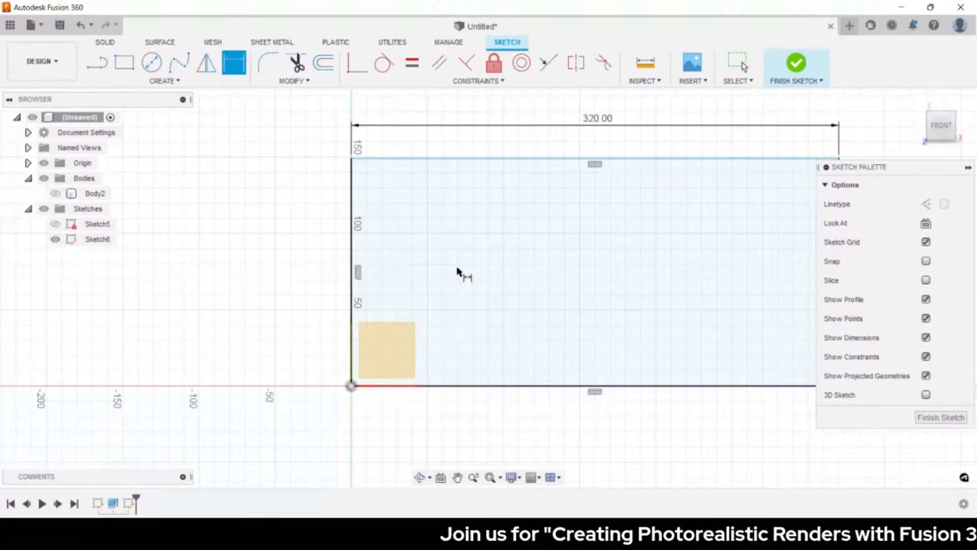
pyautogui.scroll(-2, 457, 271)
pyautogui.click(385, 254)
pyautogui.click(335, 276)
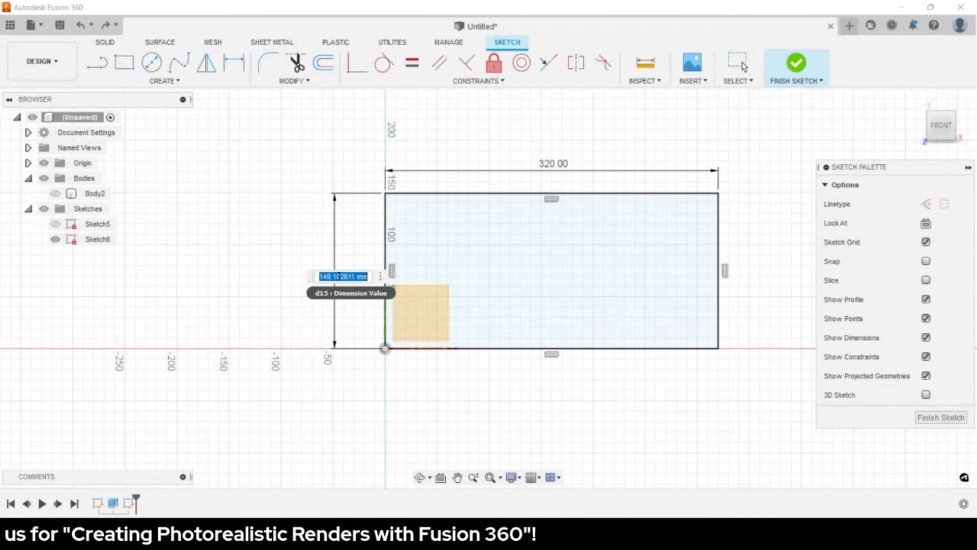
pyautogui.write('160')
pyautogui.press('Return')
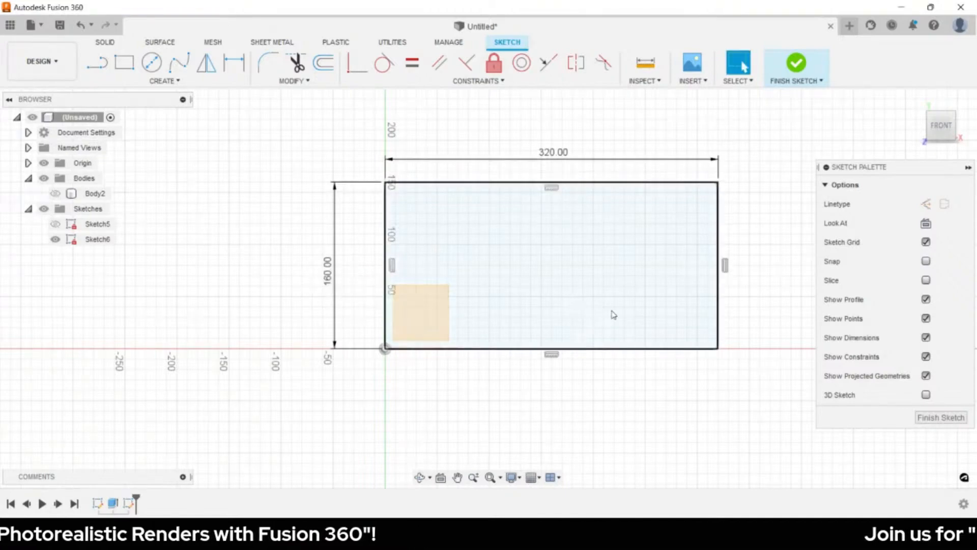
pyautogui.click(934, 417)
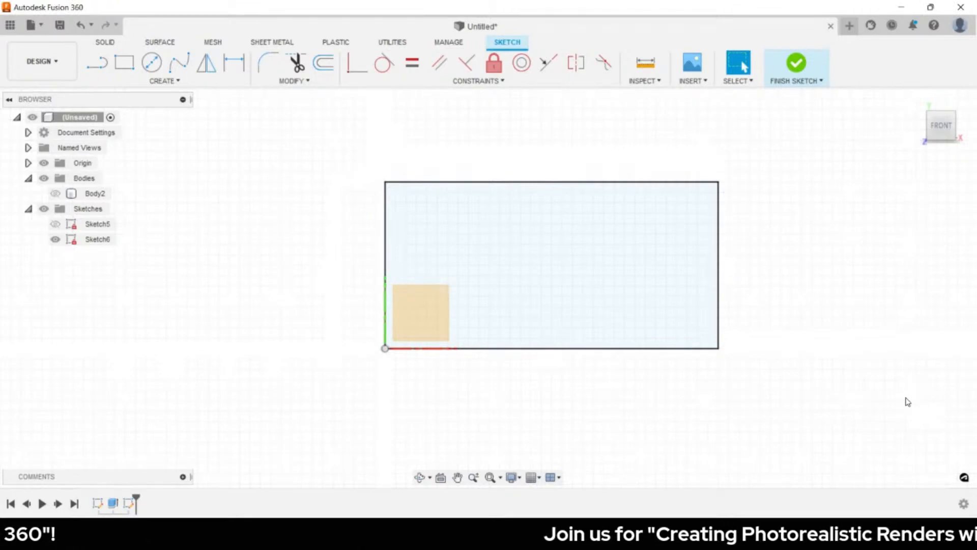
pyautogui.press('e')
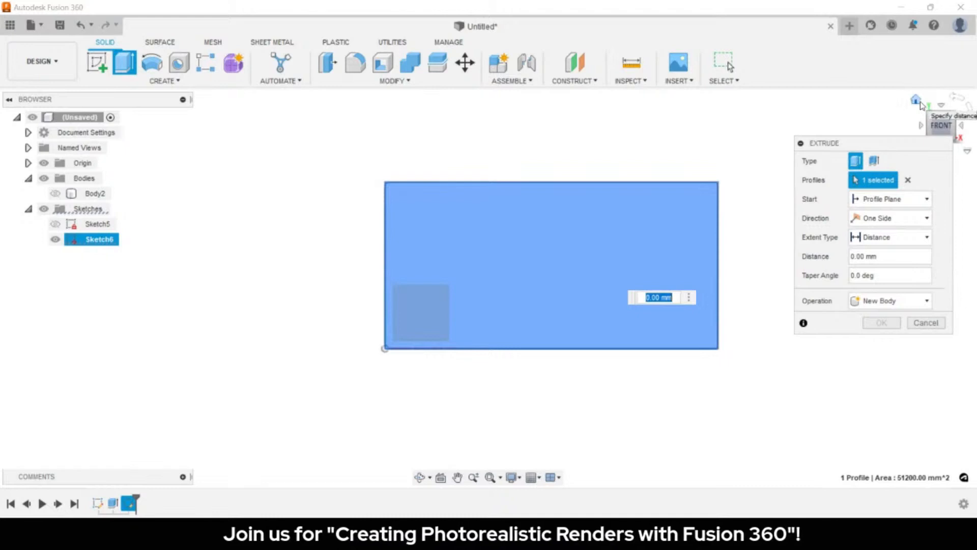
# - Extrude the rectangle symmetrically by 60 mm whole length as new body Body3
pyautogui.click(919, 103)
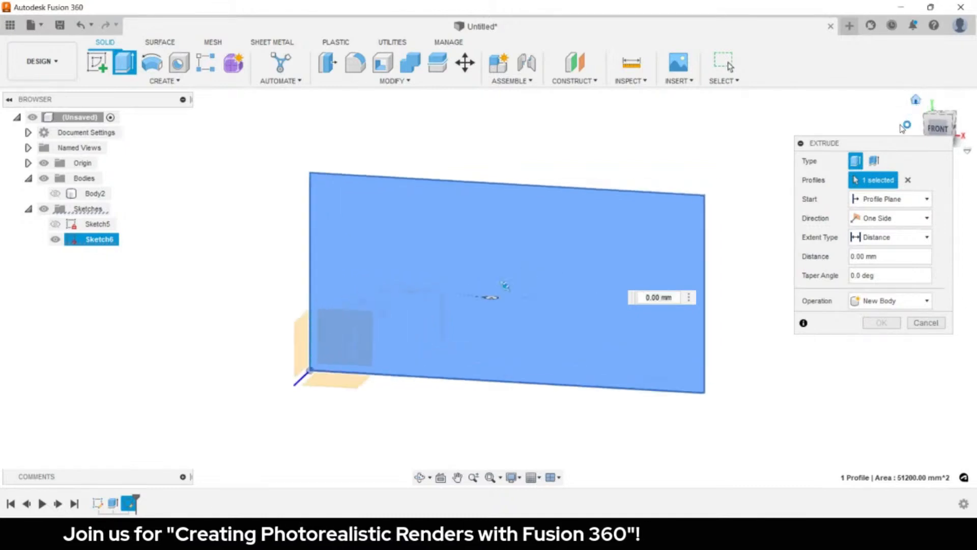
pyautogui.click(879, 218)
pyautogui.click(873, 257)
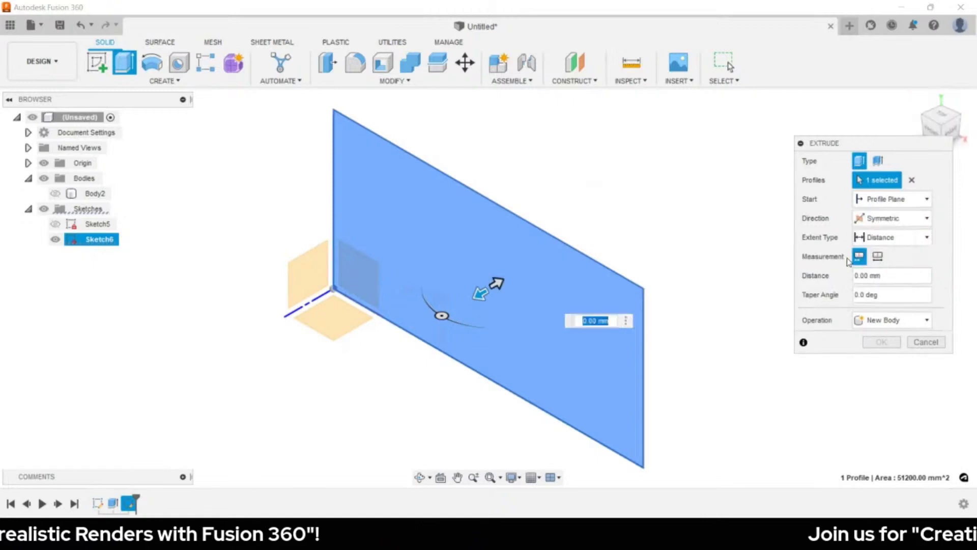
pyautogui.click(877, 257)
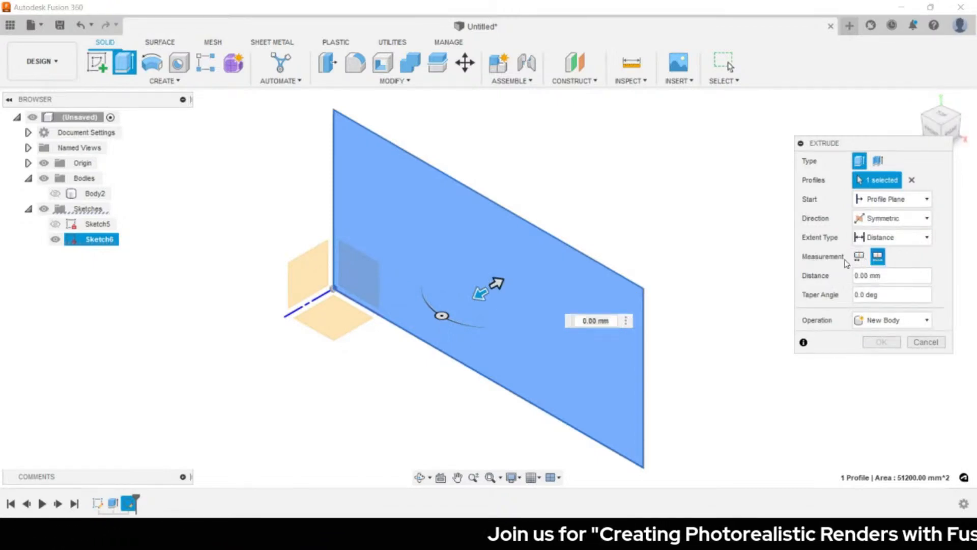
pyautogui.click(603, 320)
pyautogui.write('60')
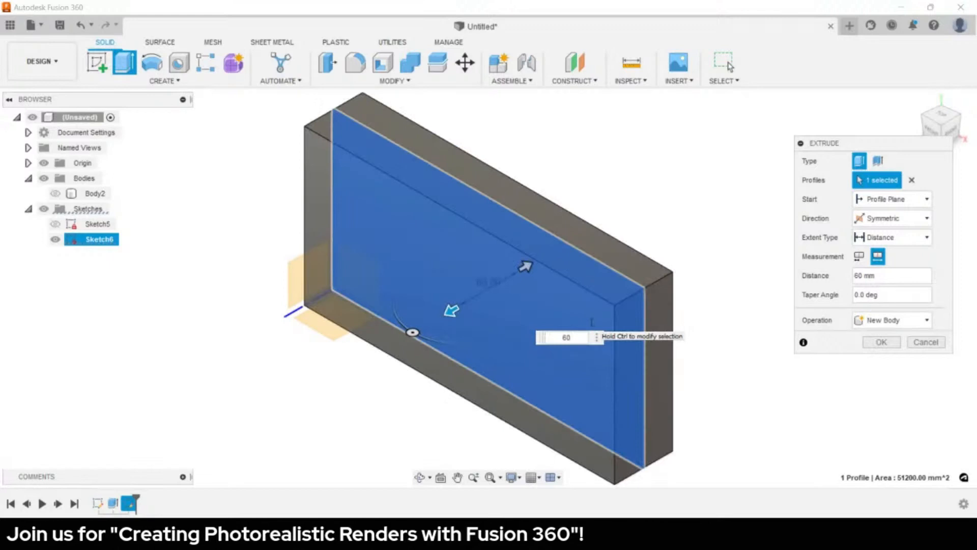
pyautogui.press('Return')
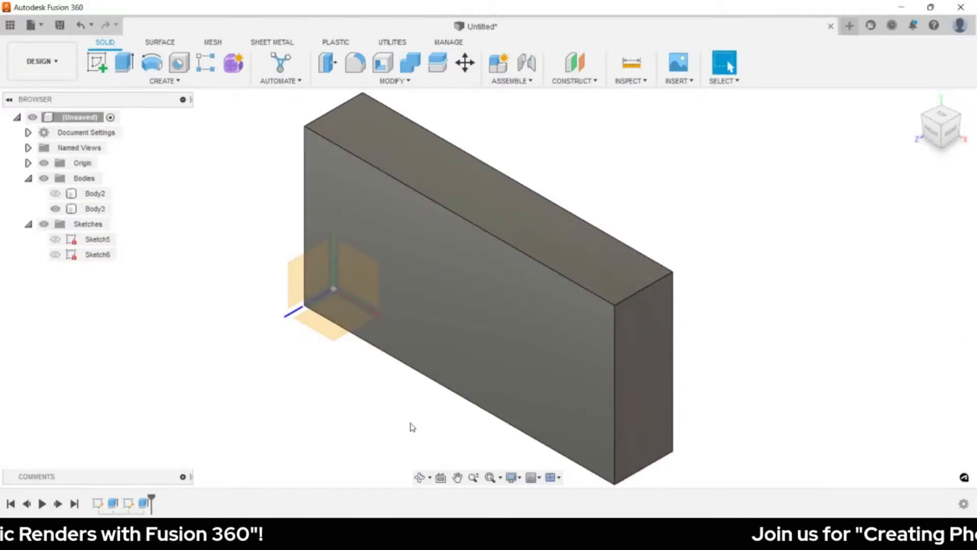
pyautogui.press('r')
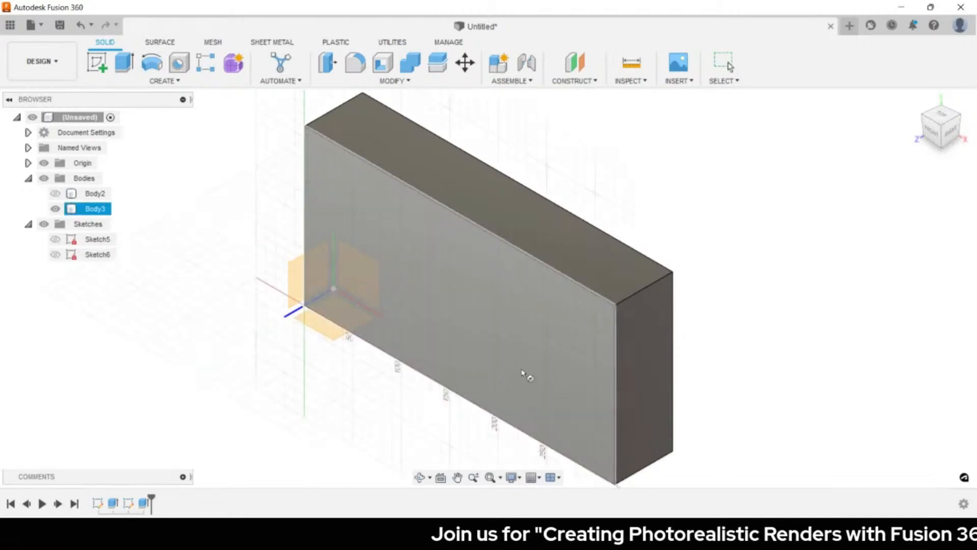
# - Start a new sketch on the slab's front face and add a circle on its right half
pyautogui.click(539, 356)
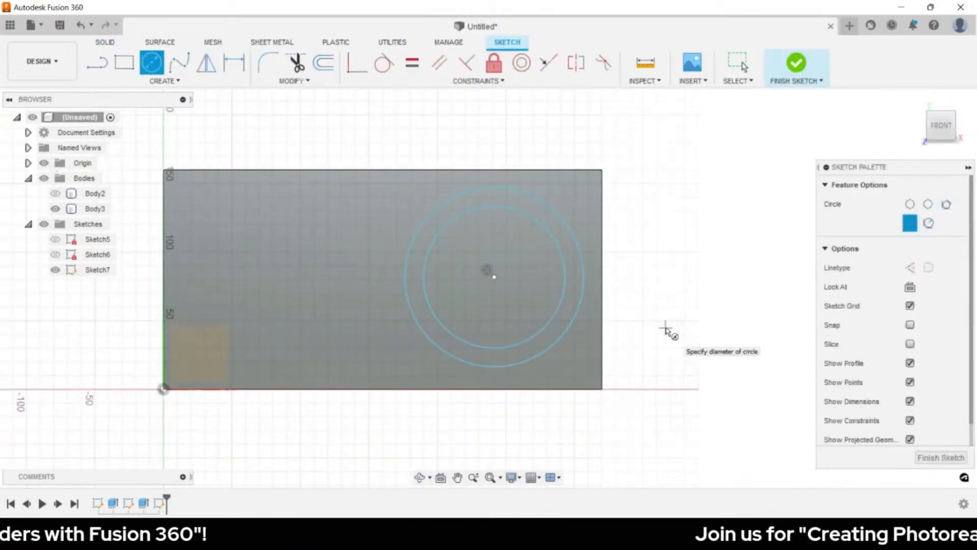
pyautogui.press('Escape')
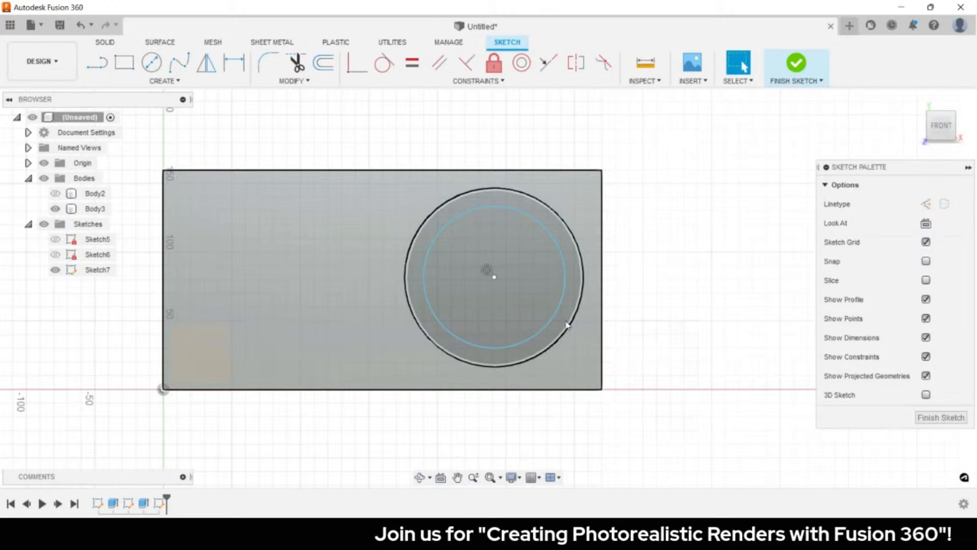
# - Draw a vertical line across the slab and a horizontal line from it to the right edge
pyautogui.press('l')
pyautogui.click(383, 168)
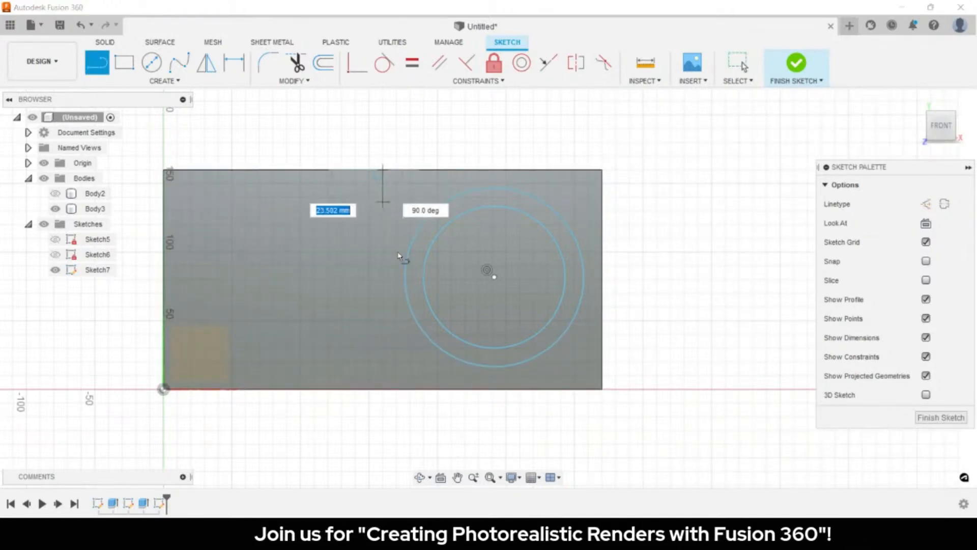
pyautogui.doubleClick(384, 389)
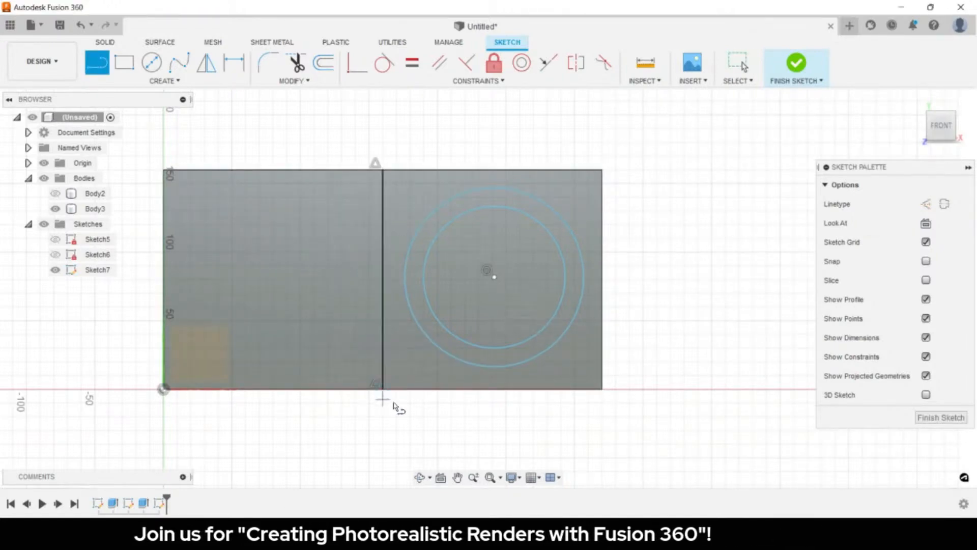
pyautogui.click(383, 279)
pyautogui.doubleClick(602, 279)
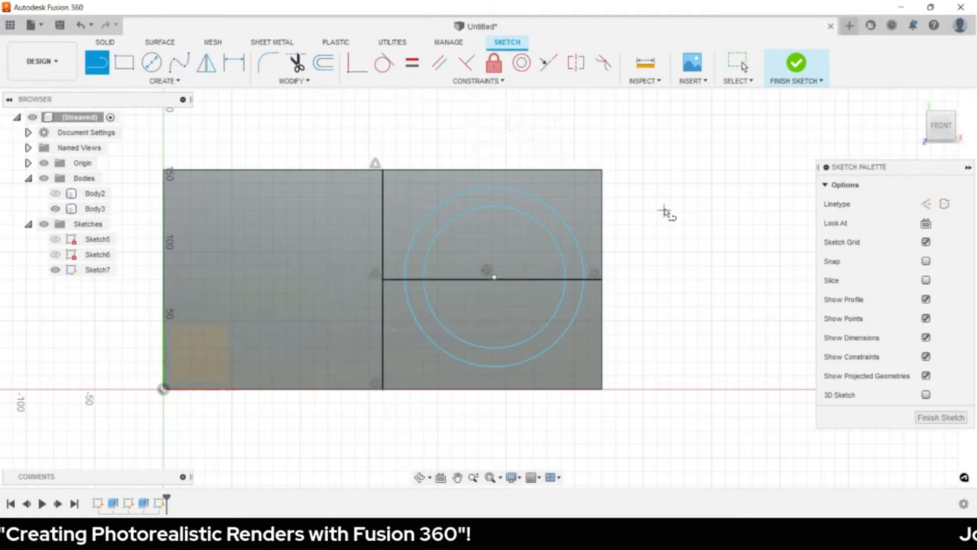
pyautogui.press('Escape')
# - Convert the lines into dashed construction geometry with X
pyautogui.click(416, 232)
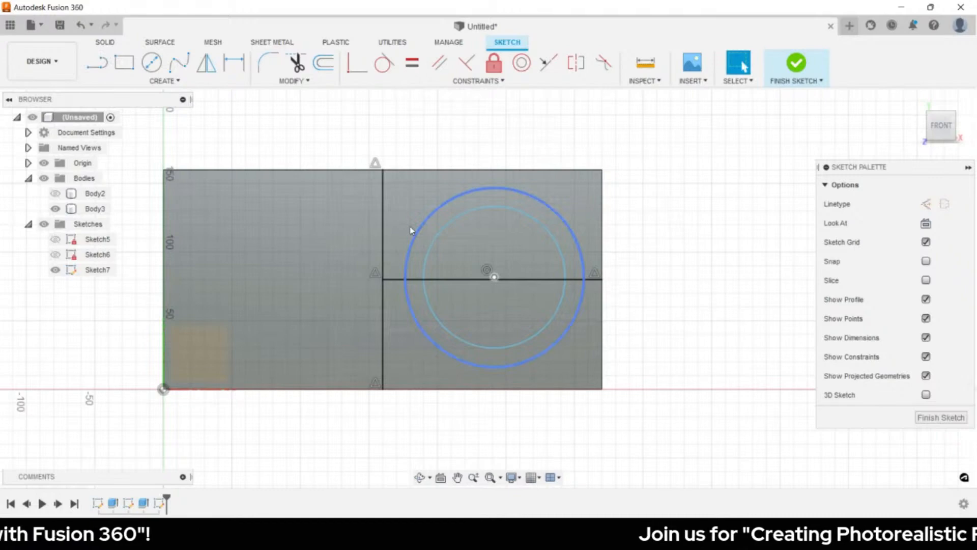
pyautogui.click(384, 213)
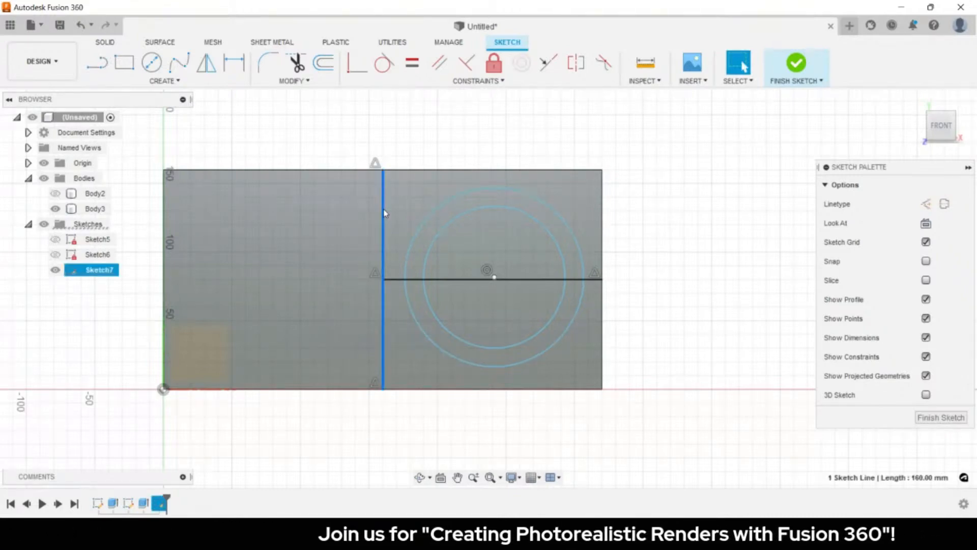
pyautogui.press('x')
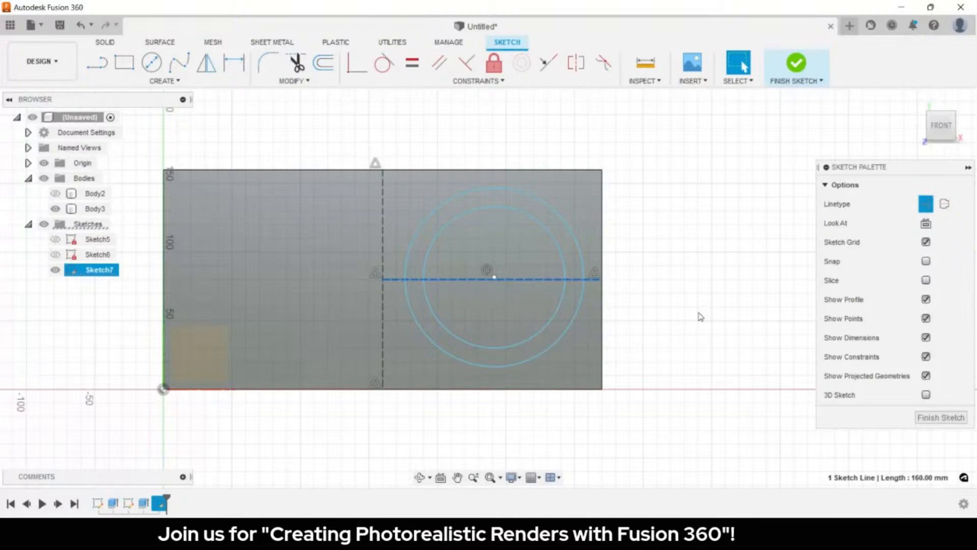
pyautogui.click(701, 316)
pyautogui.press('s')
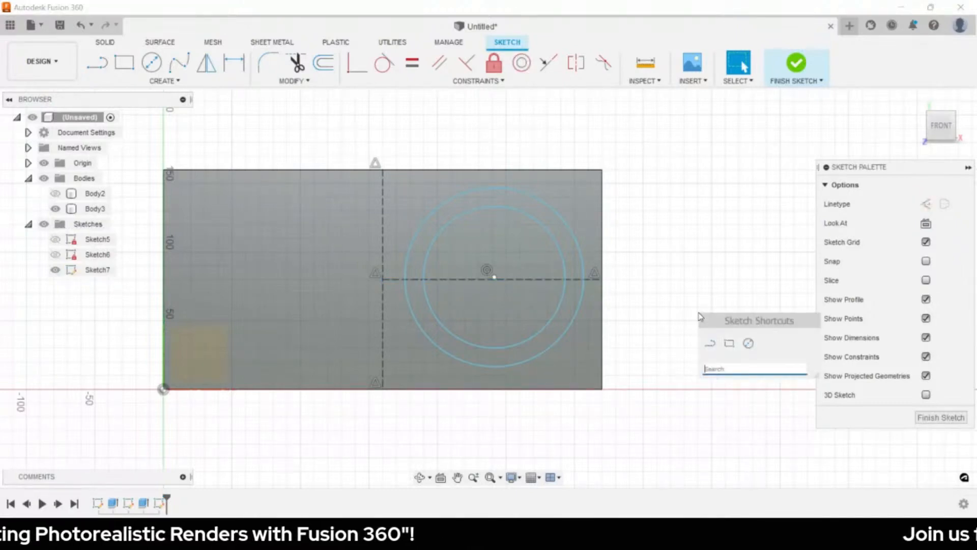
# - Place a Point on the horizontal construction line at the two circles' centre
pyautogui.write('point')
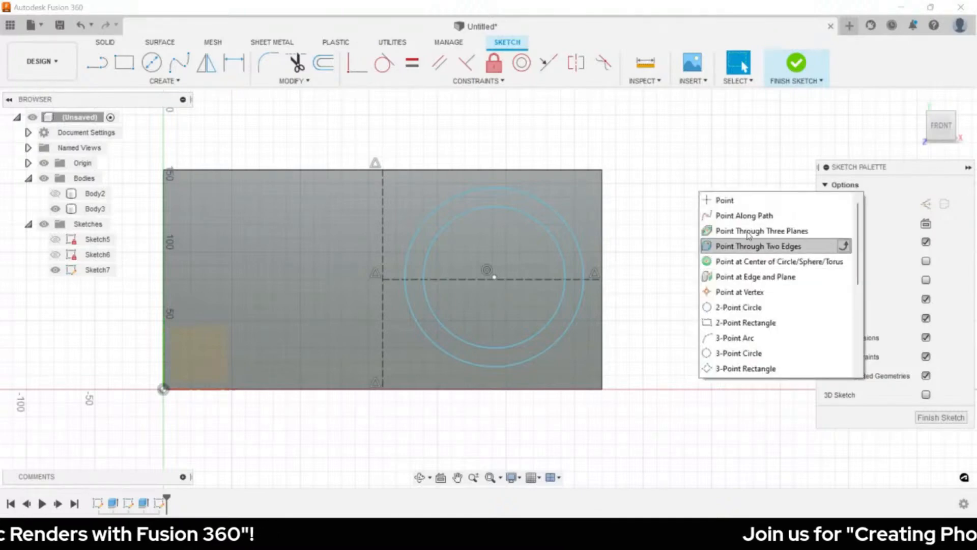
pyautogui.click(750, 201)
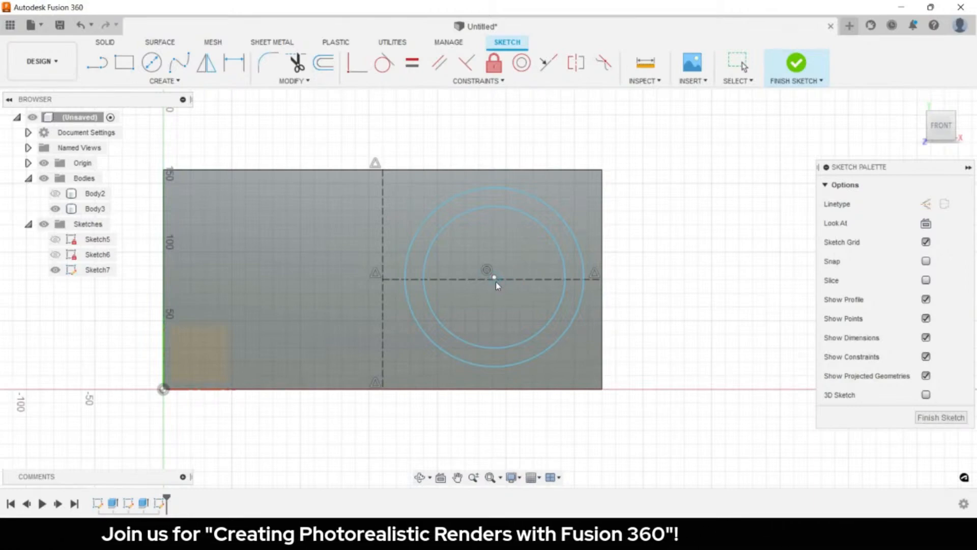
pyautogui.scroll(3, 497, 285)
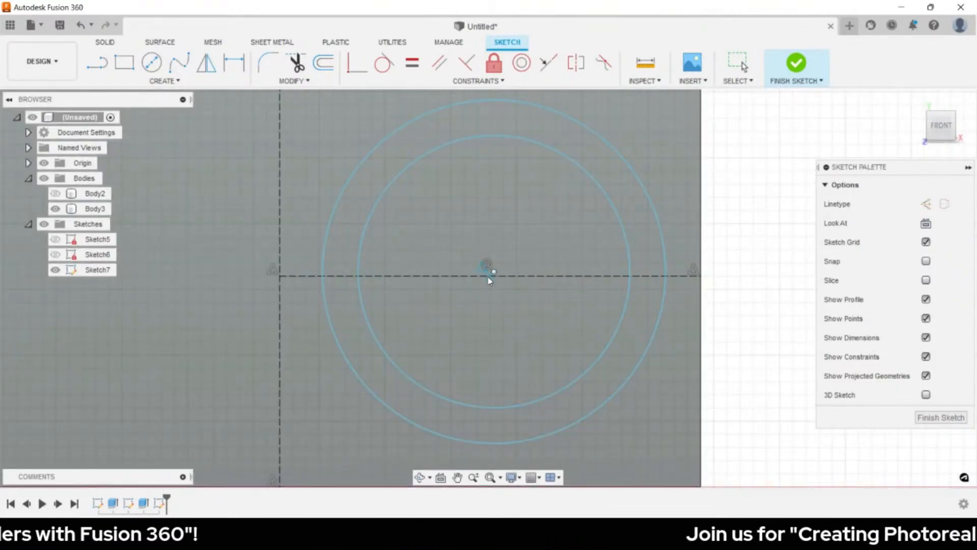
pyautogui.click(490, 276)
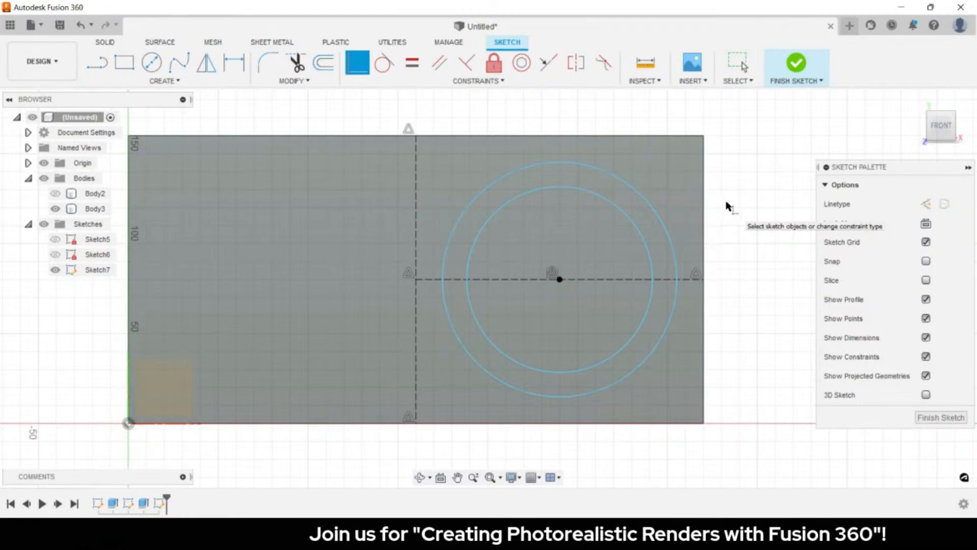
# - Dimension the outer circle to Ø125 and the inner circle to Ø100, then finish Sketch7
pyautogui.press('d')
pyautogui.click(668, 232)
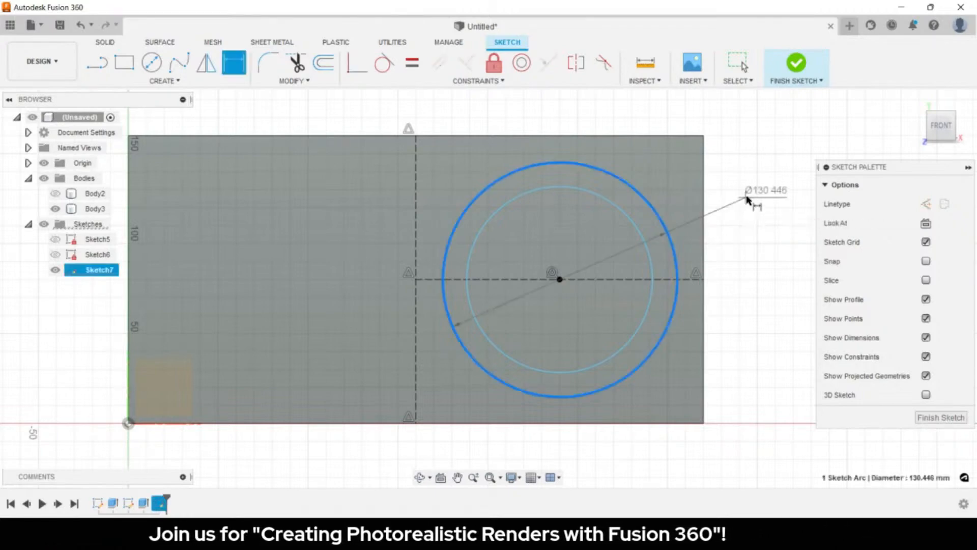
pyautogui.click(752, 198)
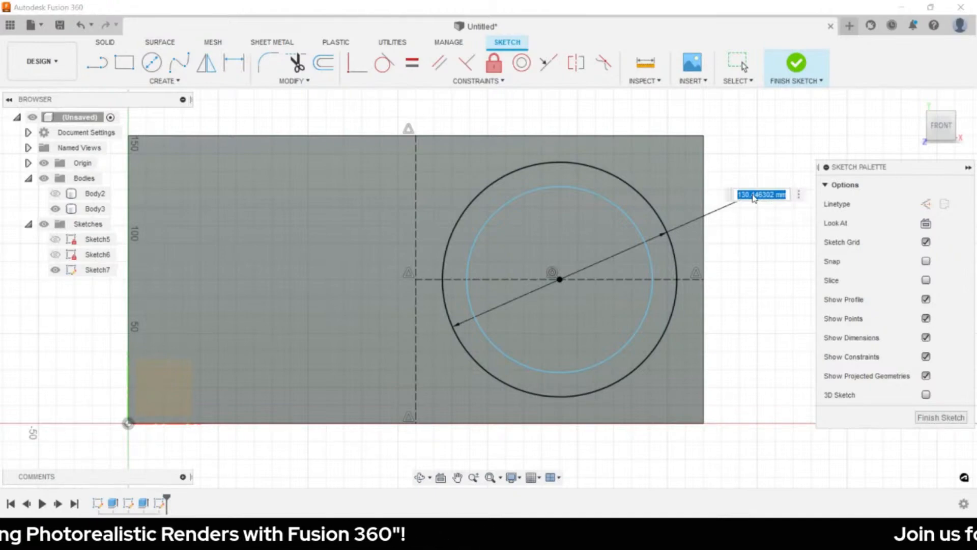
pyautogui.write('125')
pyautogui.press('Return')
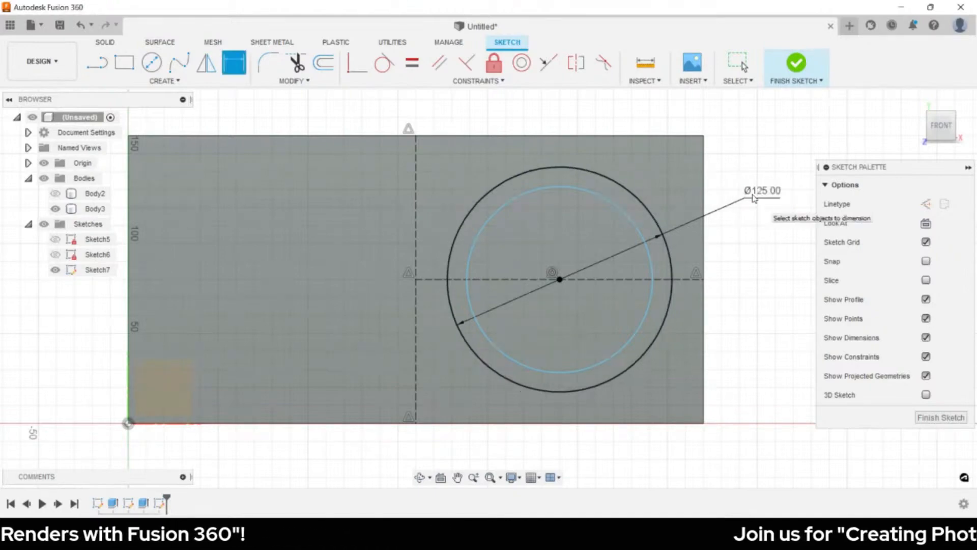
pyautogui.click(628, 213)
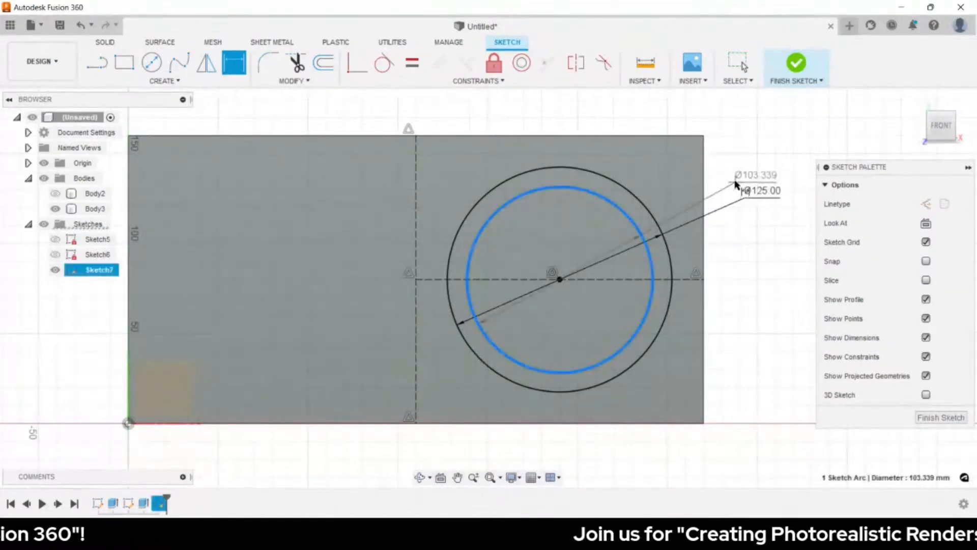
pyautogui.click(723, 167)
pyautogui.write('100')
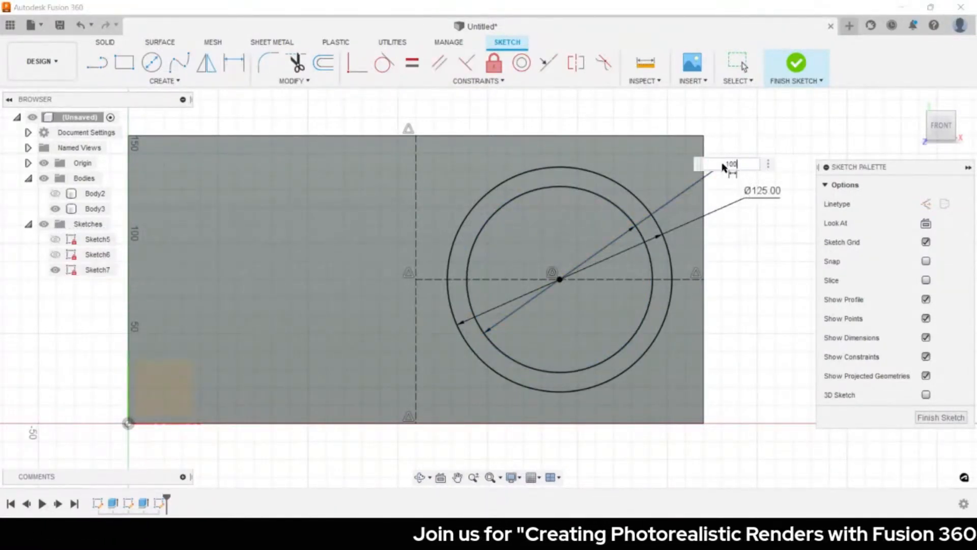
pyautogui.press('Return')
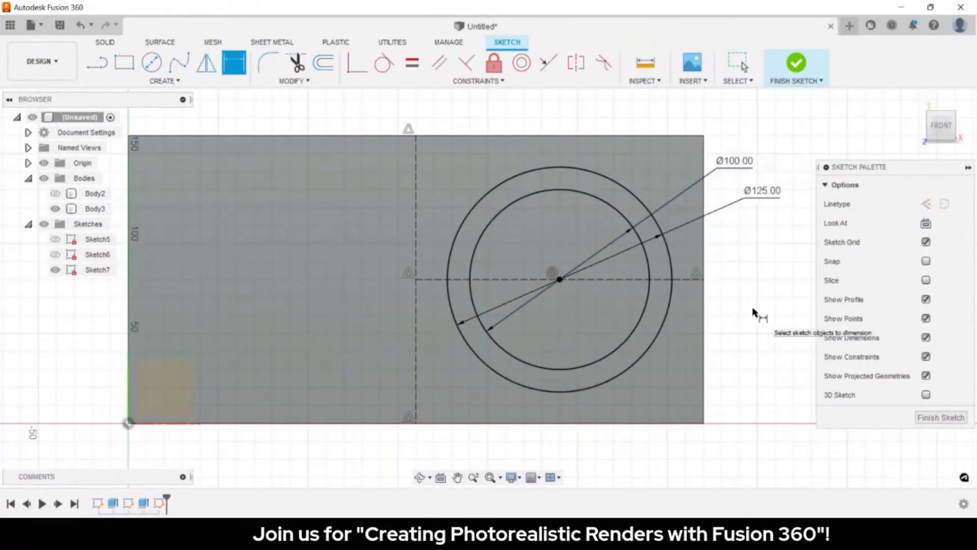
pyautogui.press('Escape')
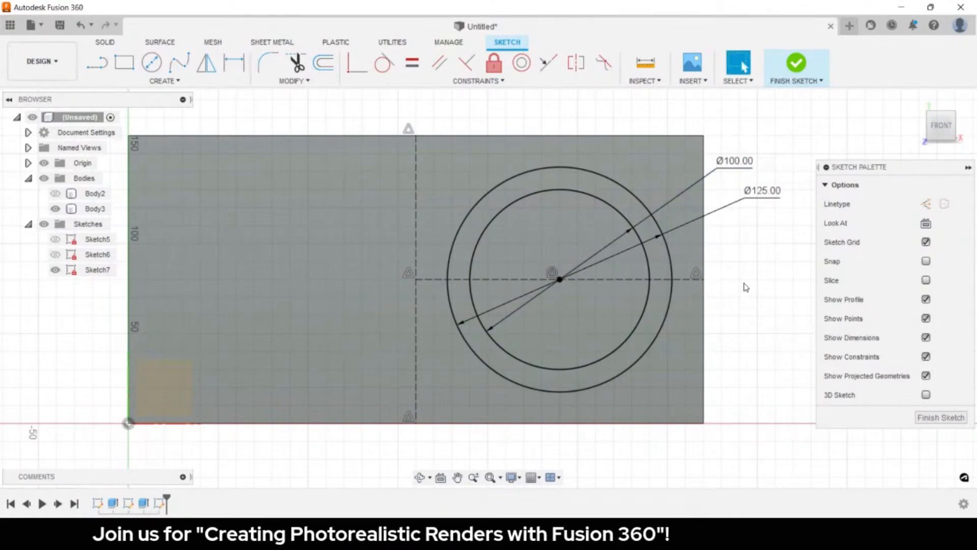
pyautogui.press('e')
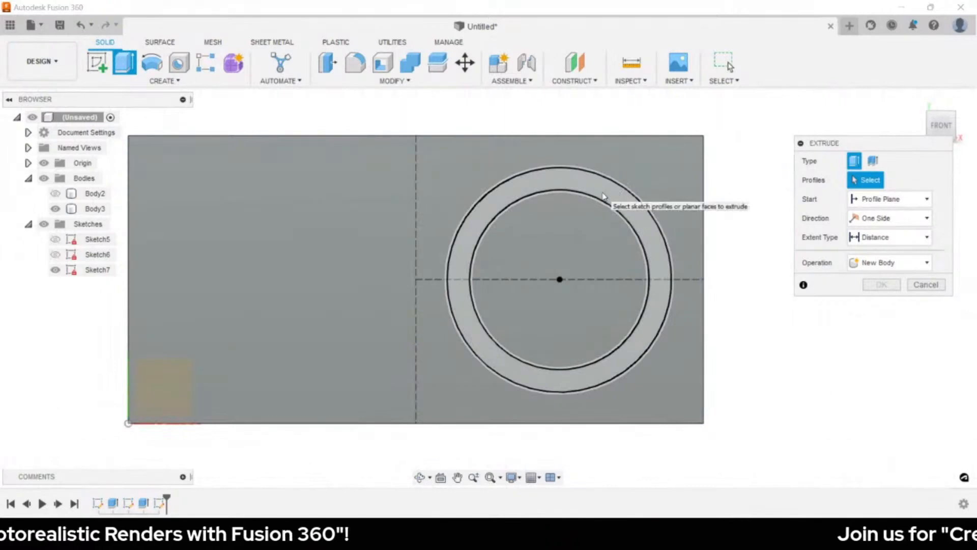
# - Extrude the ring between the circles outward from the box face as a joined hollow collar
pyautogui.click(604, 196)
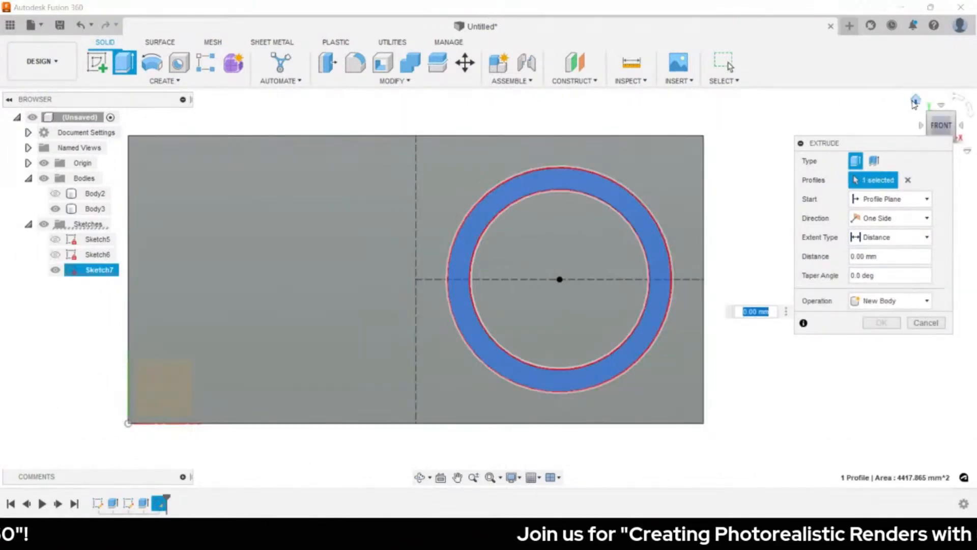
pyautogui.click(914, 101)
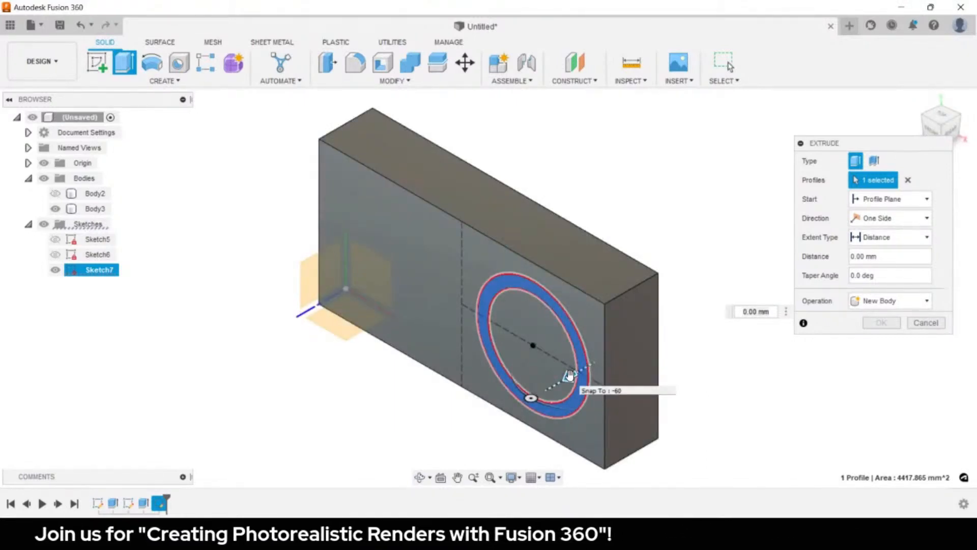
pyautogui.moveTo(569, 375); pyautogui.dragTo(707, 349)
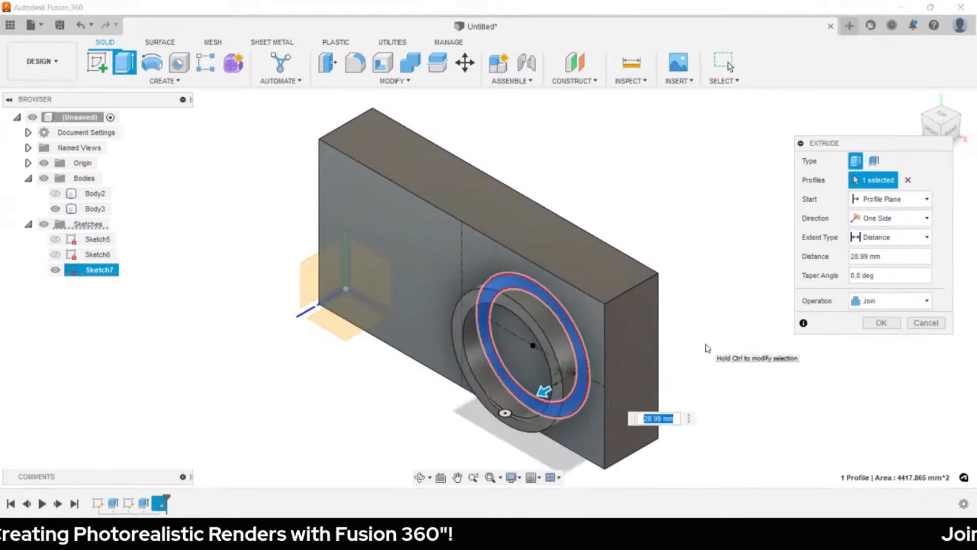
pyautogui.write('40')
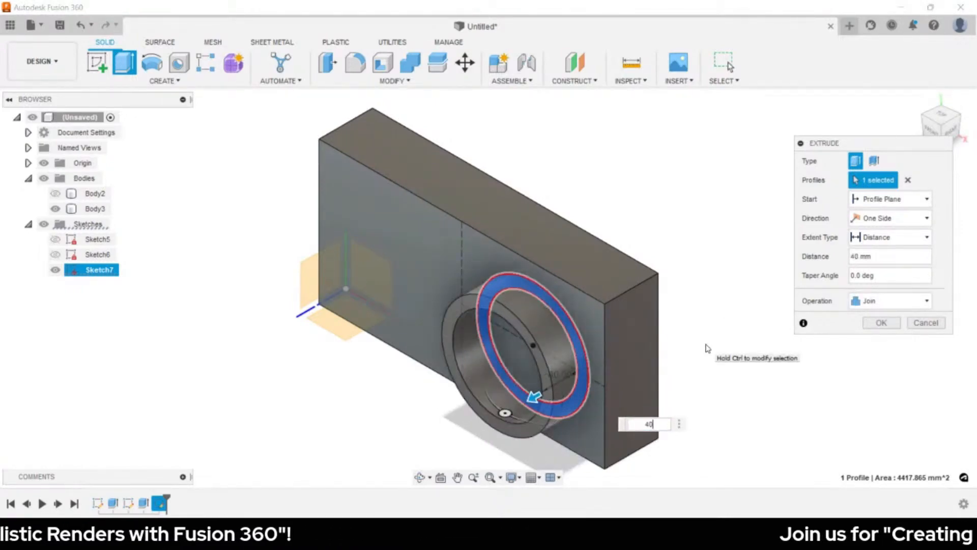
pyautogui.press('BackSpace')
pyautogui.press('BackSpace')
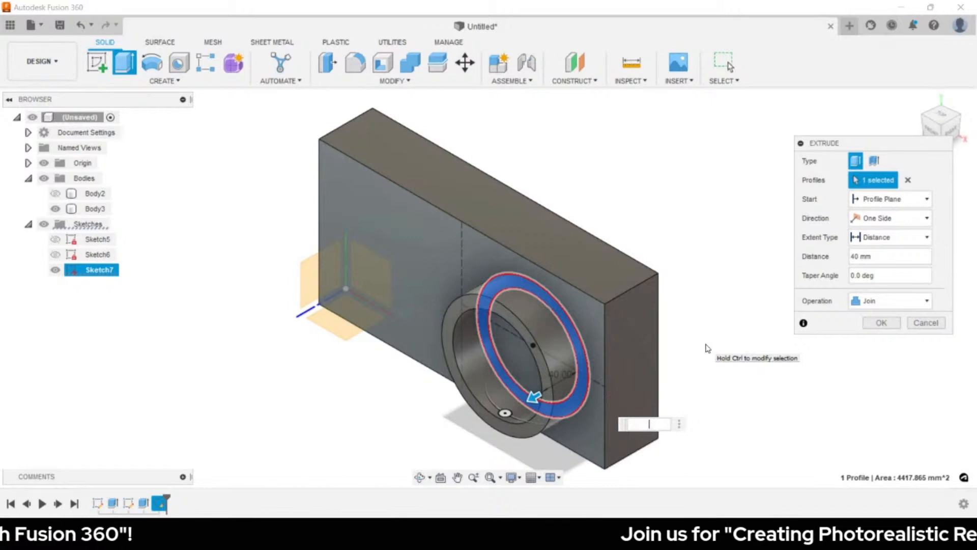
pyautogui.write('15')
pyautogui.press('Return')
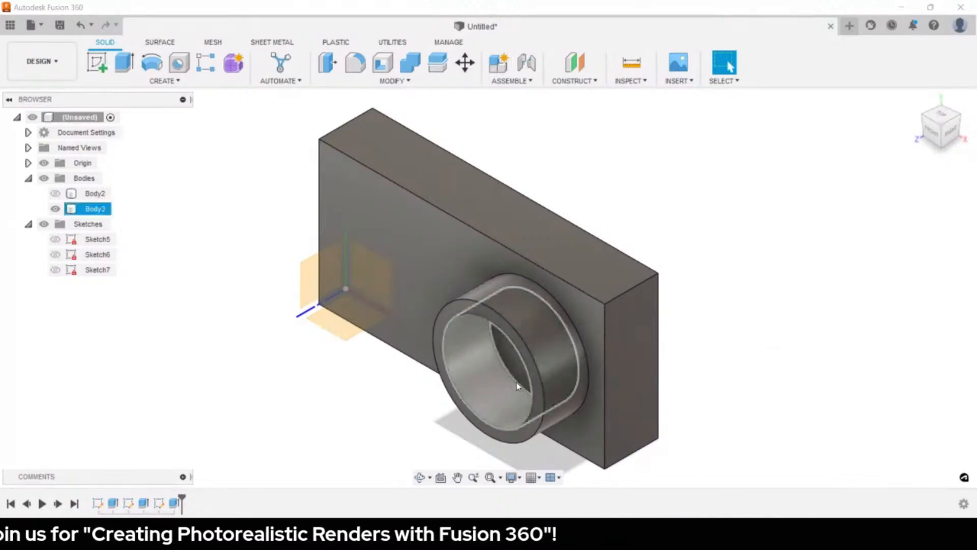
# - Extrude the collar's inner circular end face 40 mm, joined, to fill the hollow
pyautogui.click(511, 365)
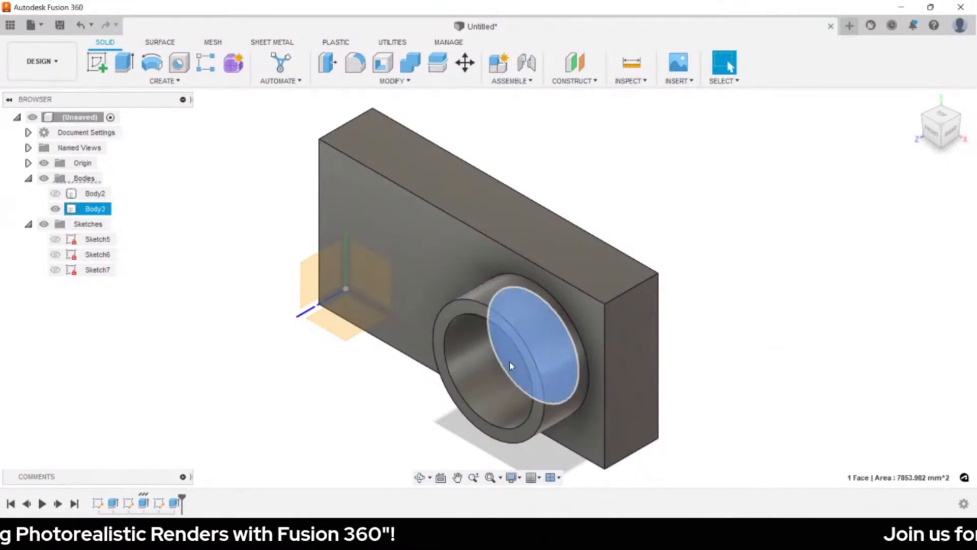
pyautogui.press('e')
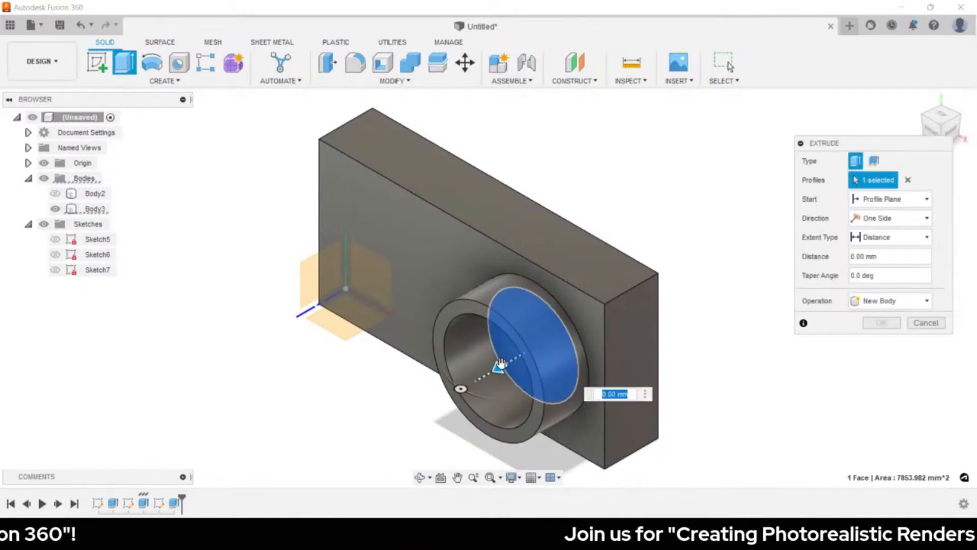
pyautogui.moveTo(502, 363); pyautogui.dragTo(490, 370)
pyautogui.write('9')
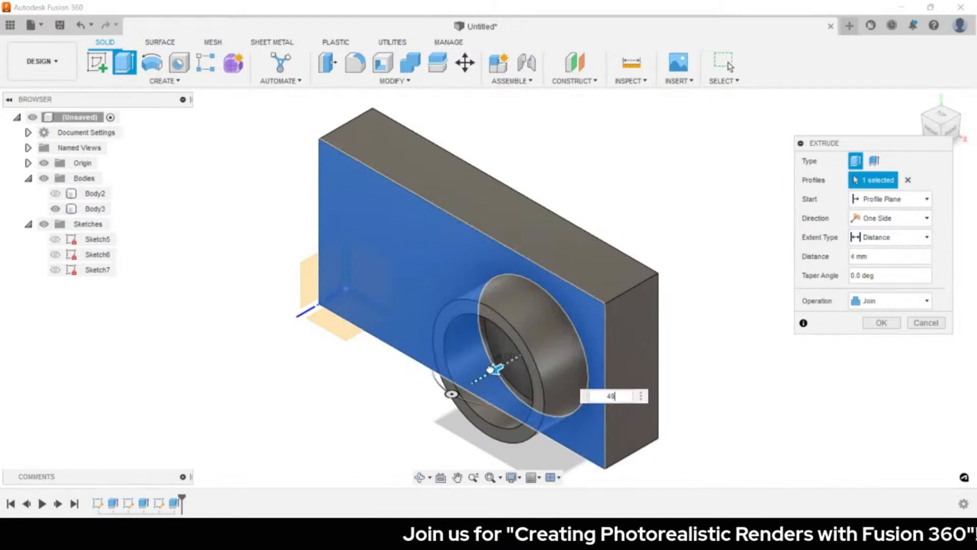
pyautogui.press('BackSpace')
pyautogui.write('0')
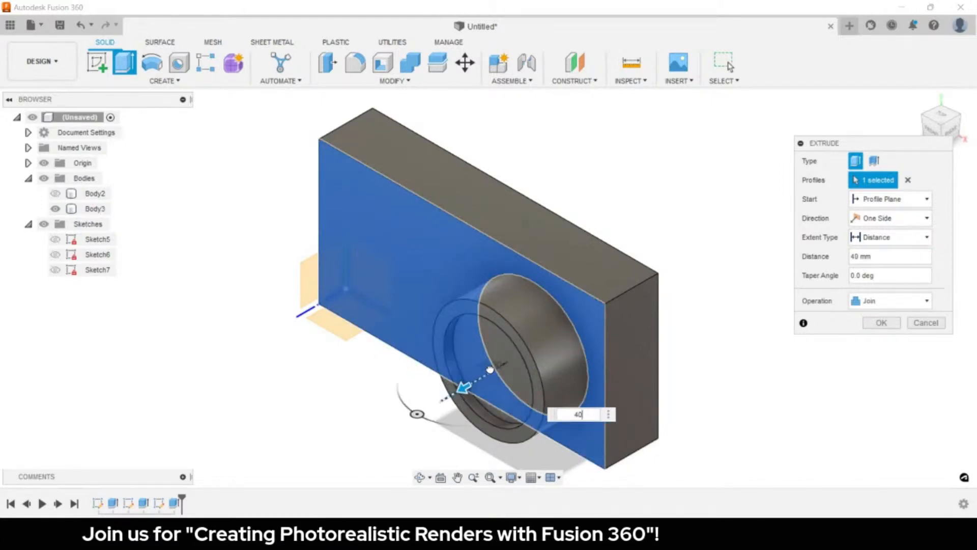
pyautogui.press('Return')
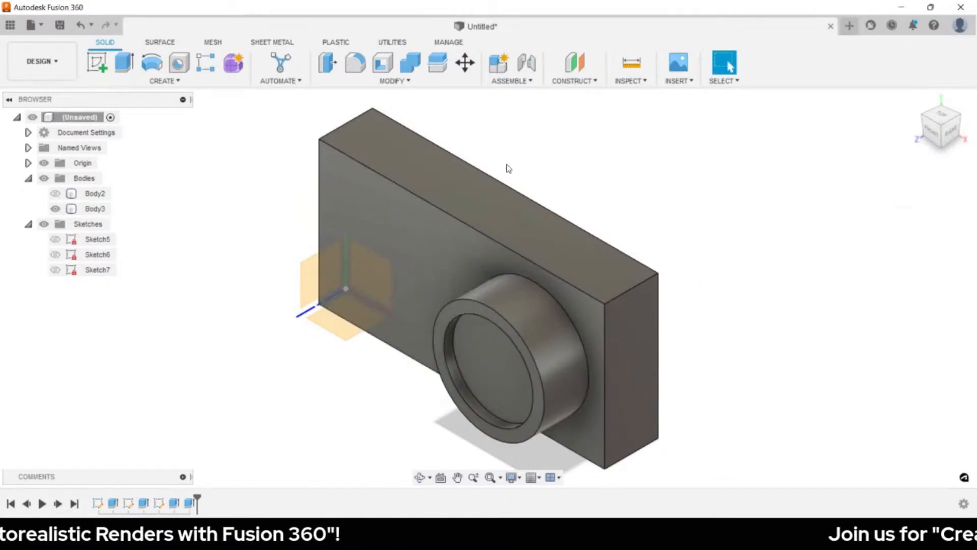
pyautogui.click(484, 206)
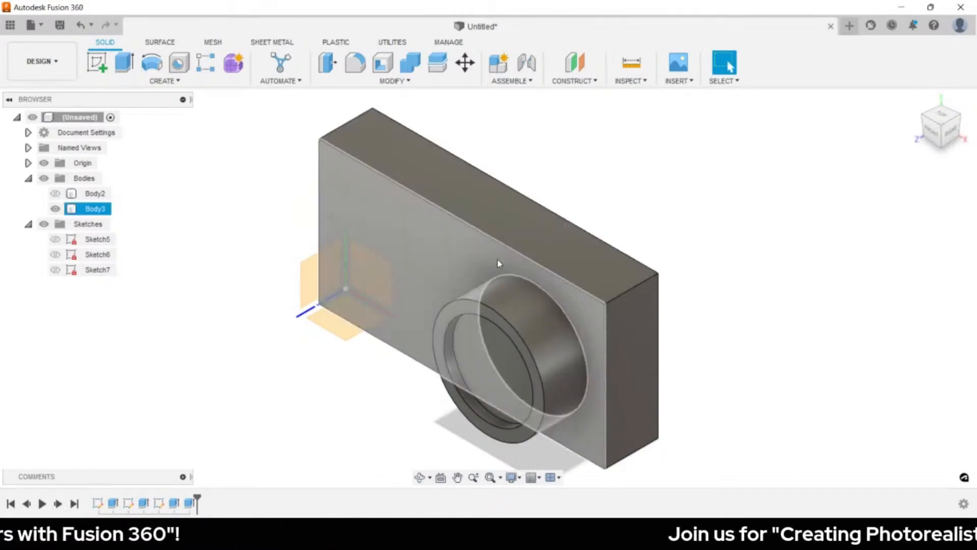
# - Start a sketch on the box's top face and draw a small circle near the origin
pyautogui.click(394, 162)
pyautogui.press('c')
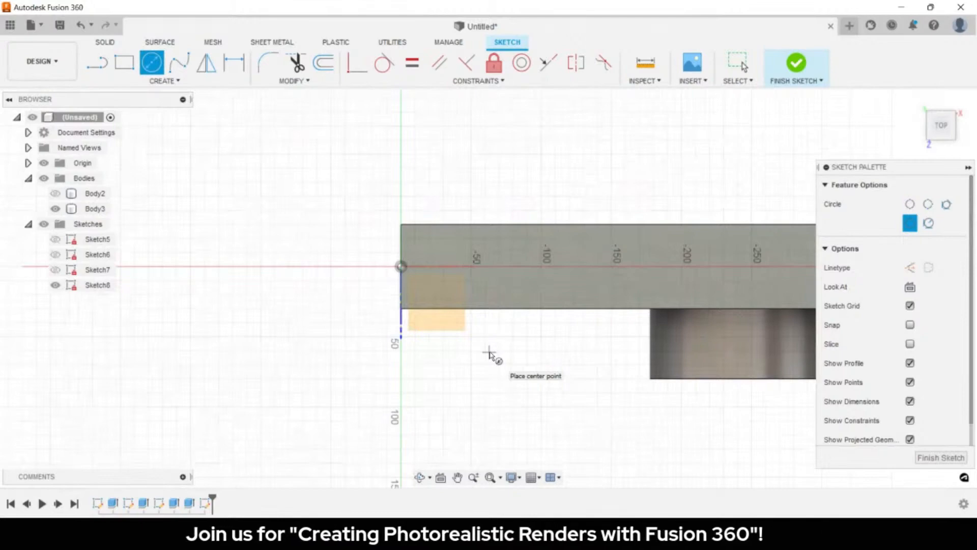
pyautogui.scroll(3, 489, 354)
pyautogui.click(421, 217)
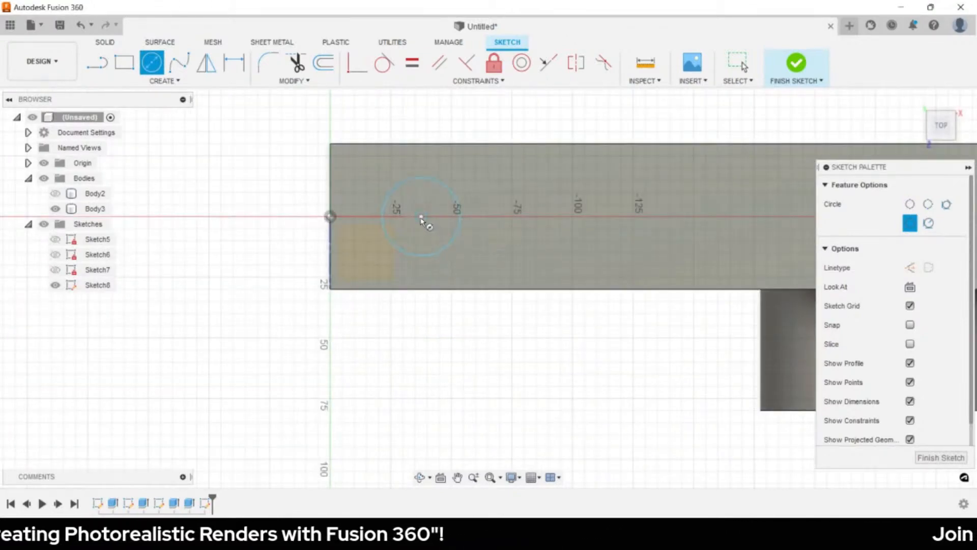
pyautogui.click(426, 240)
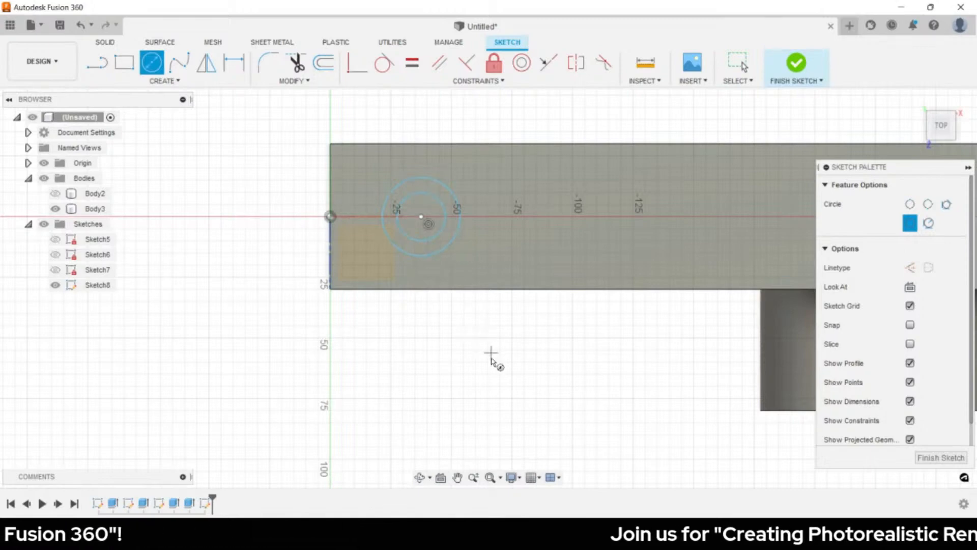
pyautogui.press('Escape')
pyautogui.moveTo(569, 308); pyautogui.dragTo(401, 316, button='middle')
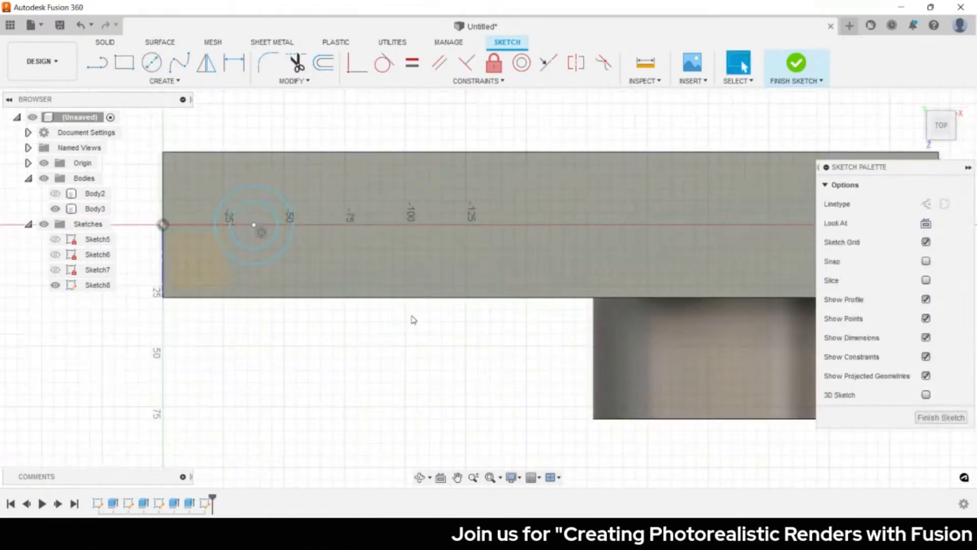
# - Draw a horizontal line from the origin along the box and start a vertical line at its top edge
pyautogui.press('l')
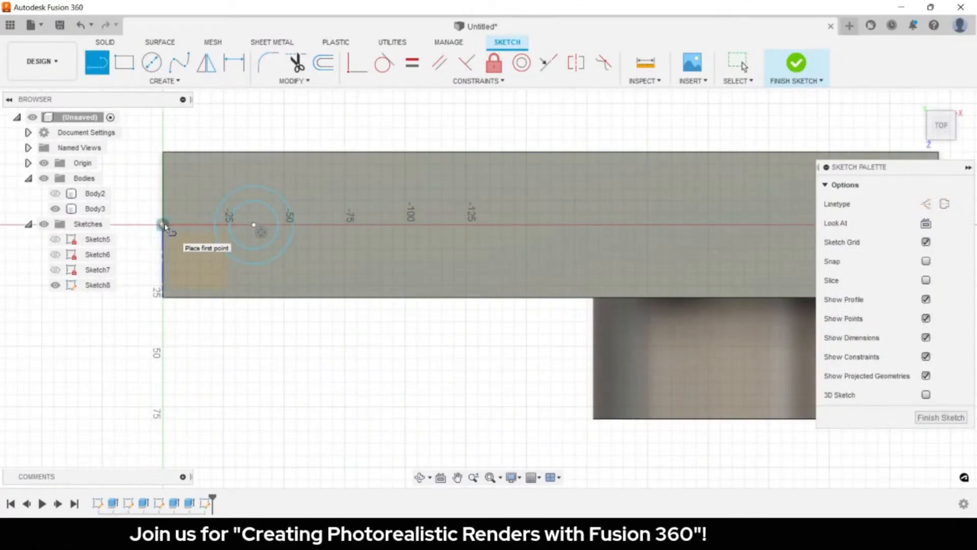
pyautogui.click(164, 226)
pyautogui.scroll(-3, 545, 226)
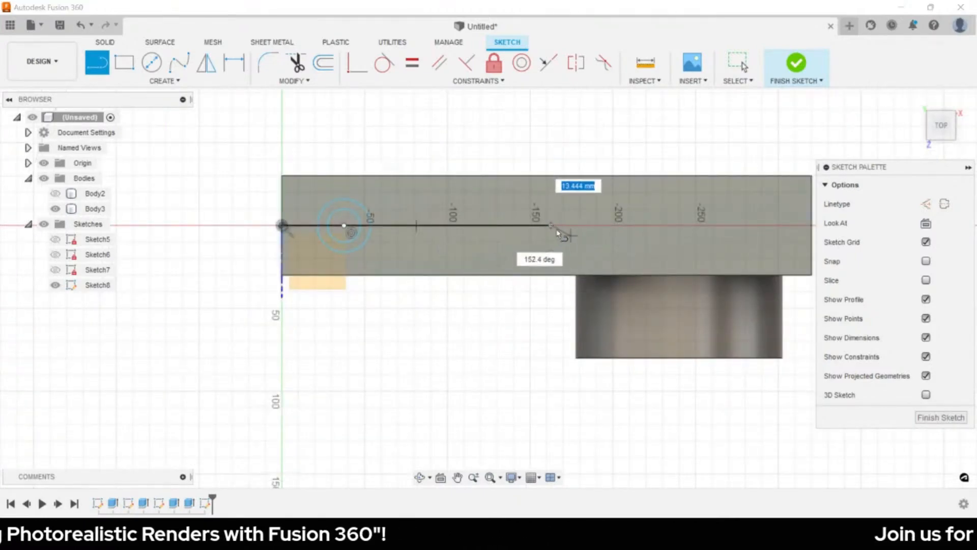
pyautogui.click(551, 225)
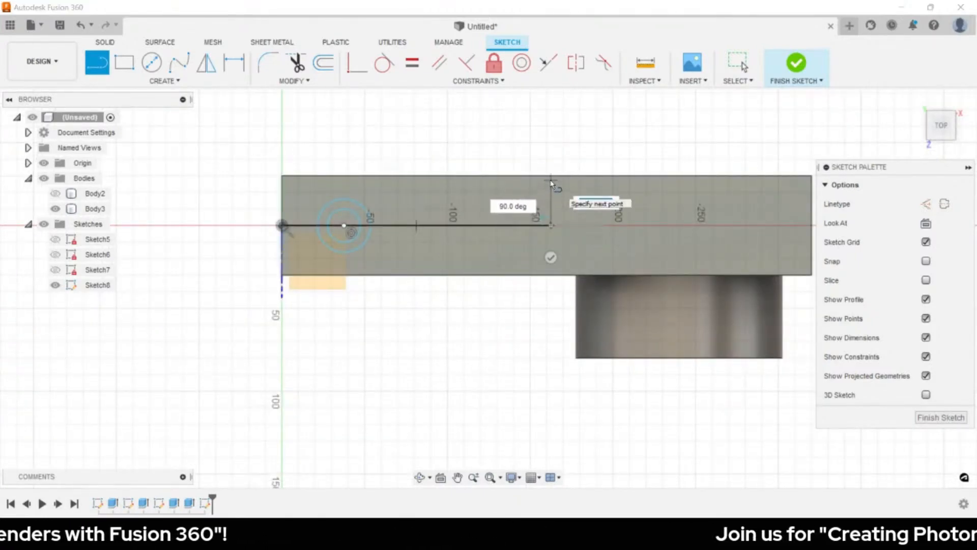
pyautogui.press('Escape')
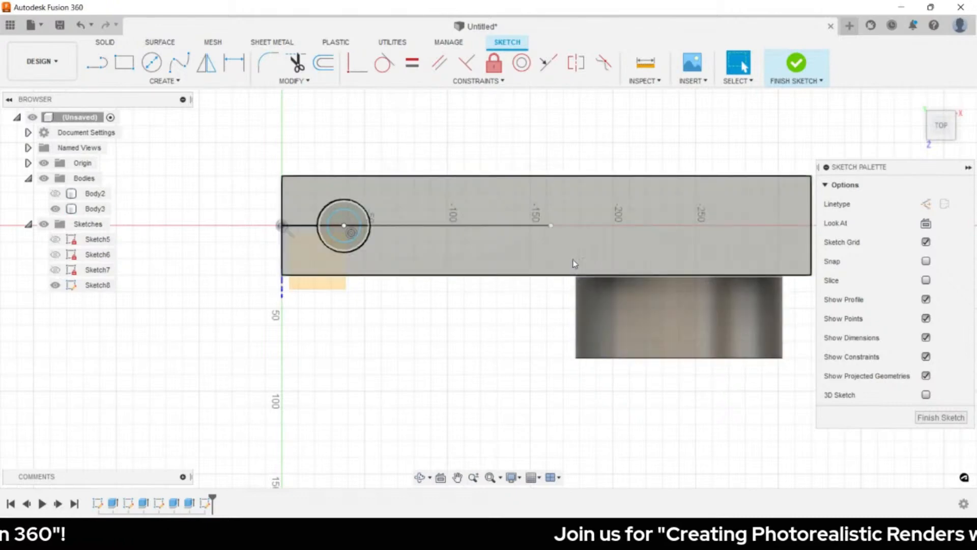
pyautogui.press('l')
pyautogui.click(549, 177)
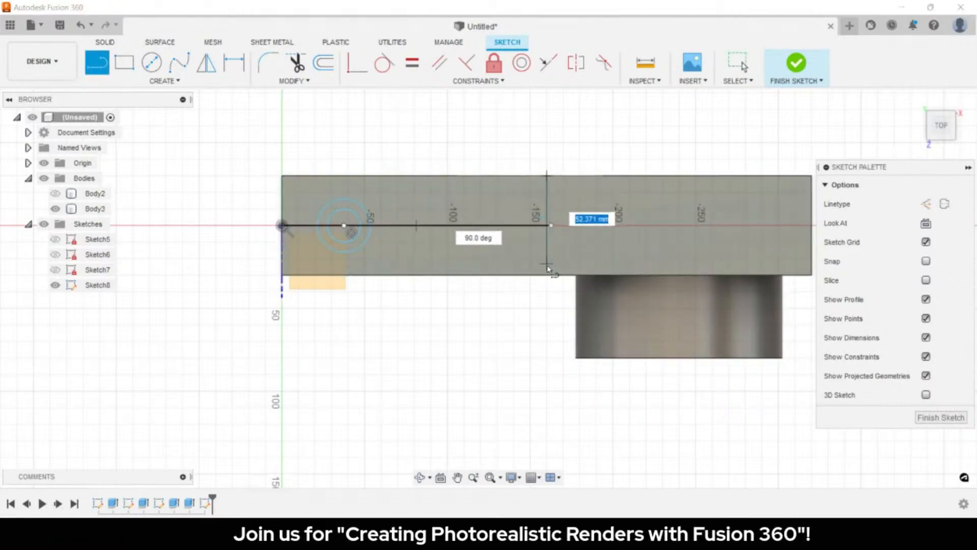
pyautogui.press('Escape')
pyautogui.scroll(5, 552, 239)
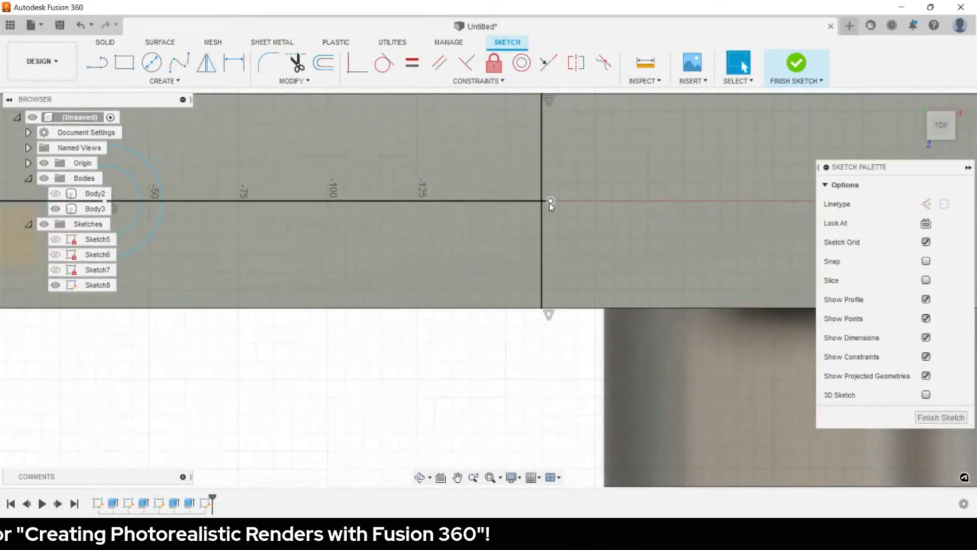
# - Make the line's end point coincident with the vertical line
pyautogui.click(550, 202)
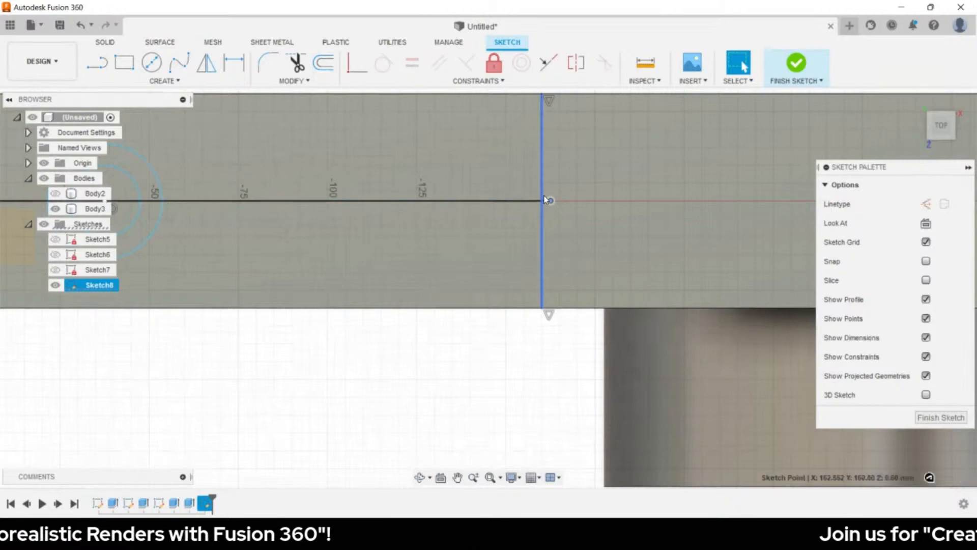
pyautogui.keyDown('shift'); pyautogui.click(542, 198); pyautogui.keyUp('shift')
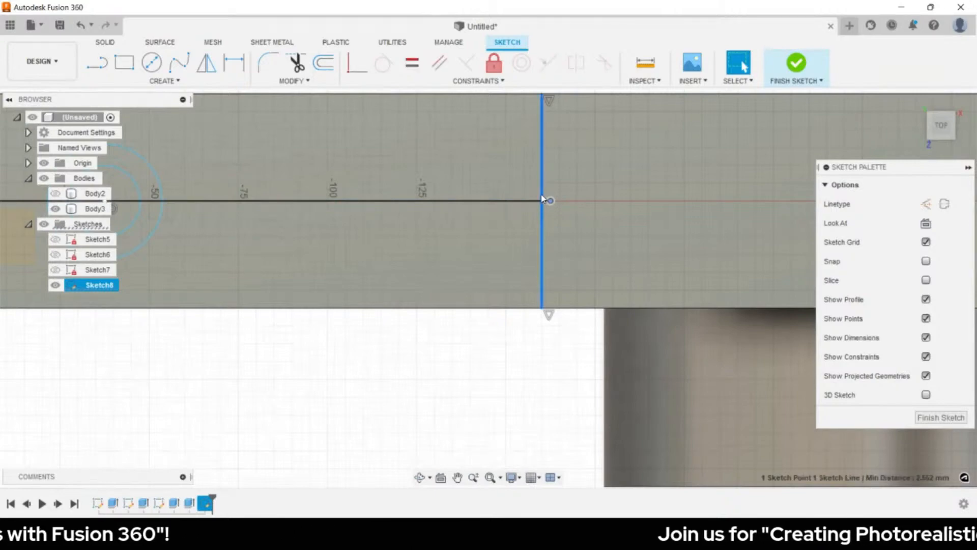
pyautogui.click(357, 63)
pyautogui.scroll(-3, 468, 289)
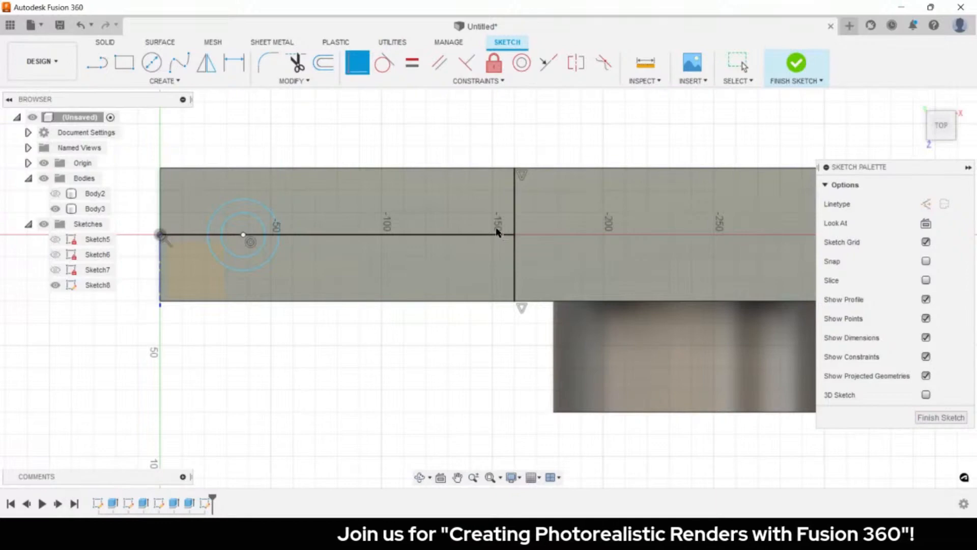
pyautogui.click(513, 234)
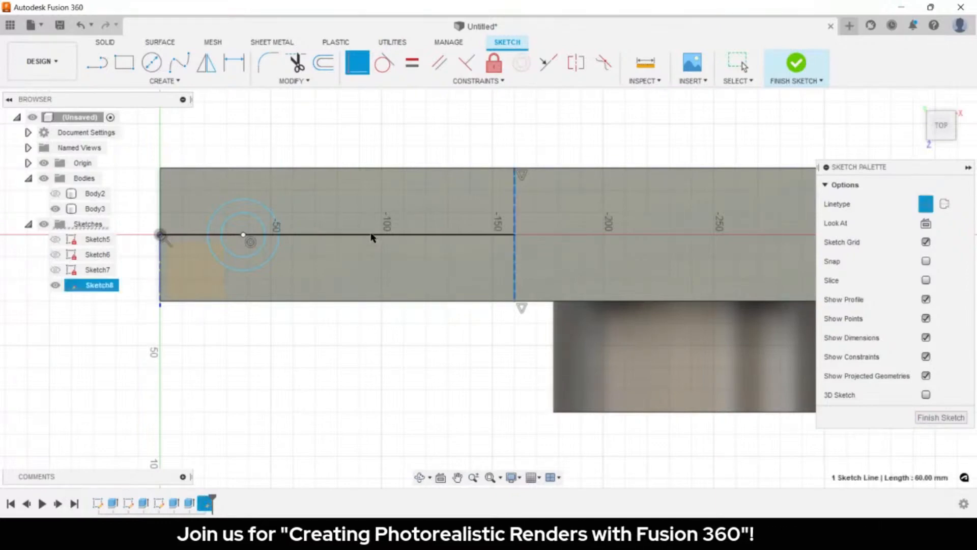
pyautogui.press('Escape')
pyautogui.click(375, 236)
pyautogui.scroll(-2, 335, 265)
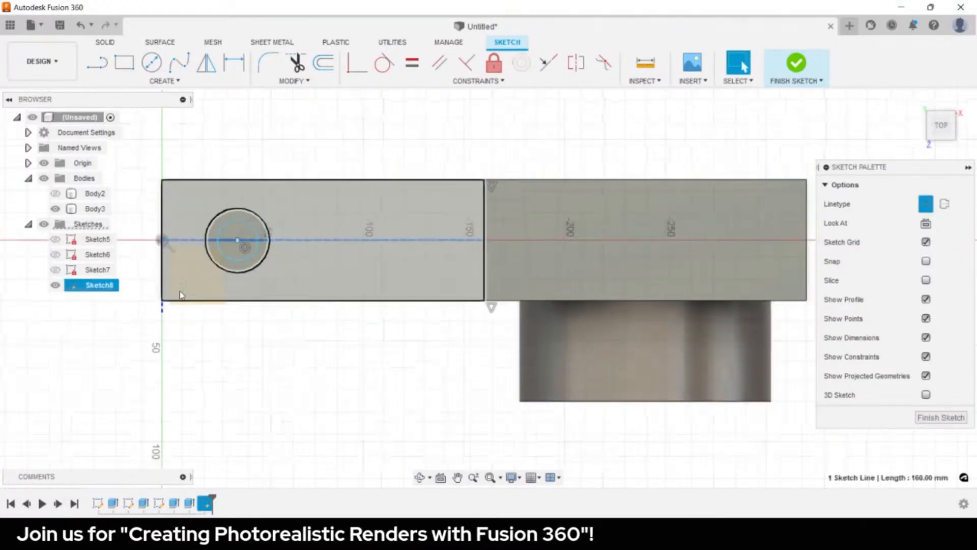
pyautogui.scroll(4, 192, 254)
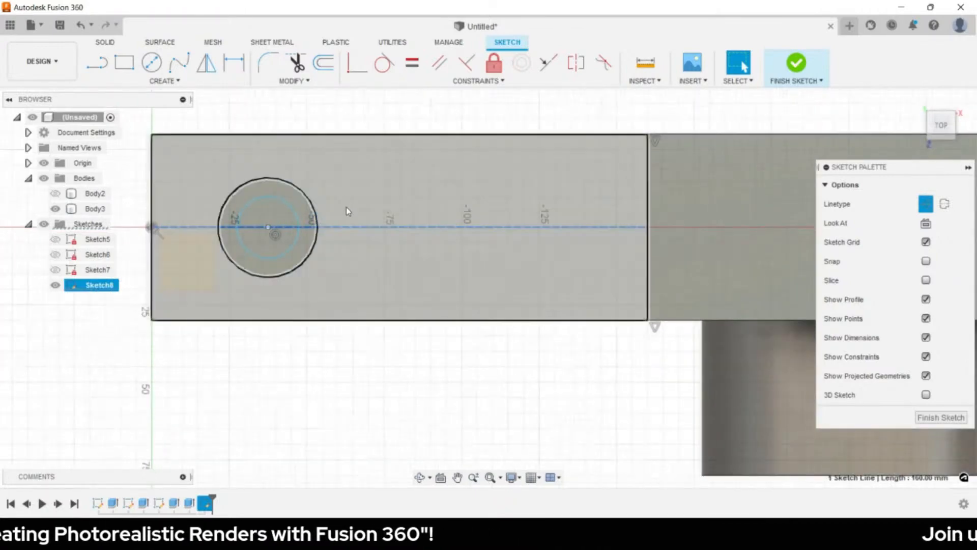
# - Dimension the concentric circles to Ø35 and Ø25
pyautogui.press('d')
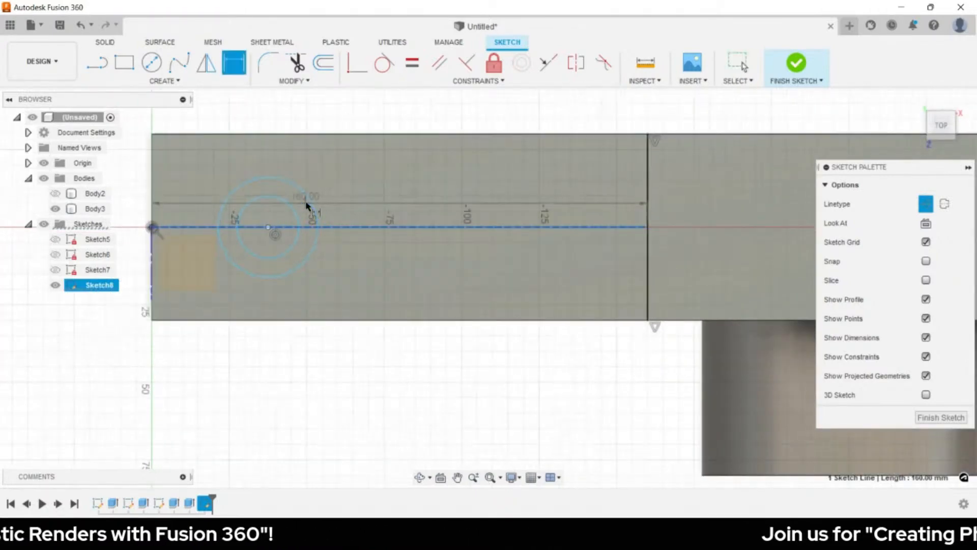
pyautogui.press('Escape')
pyautogui.press('d')
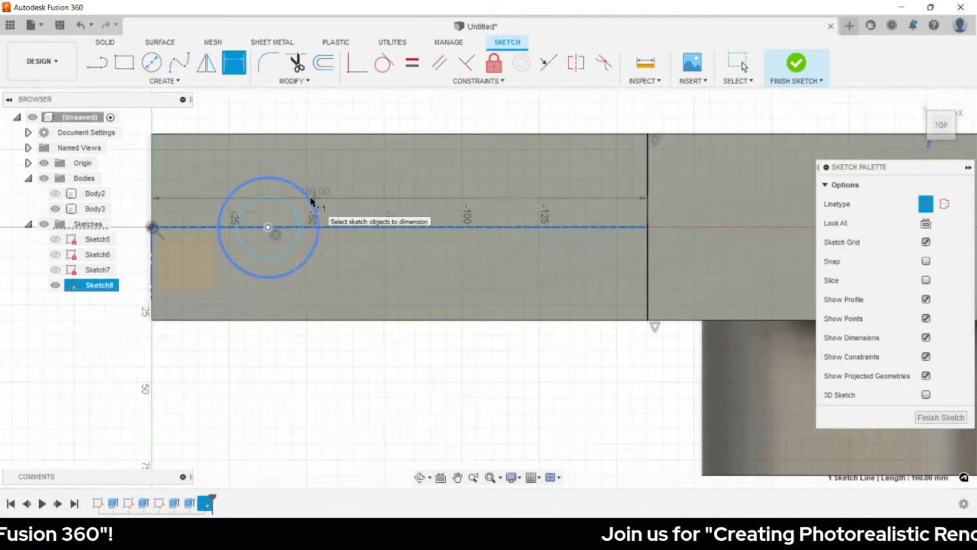
pyautogui.click(313, 204)
pyautogui.press('Escape')
pyautogui.press('Escape')
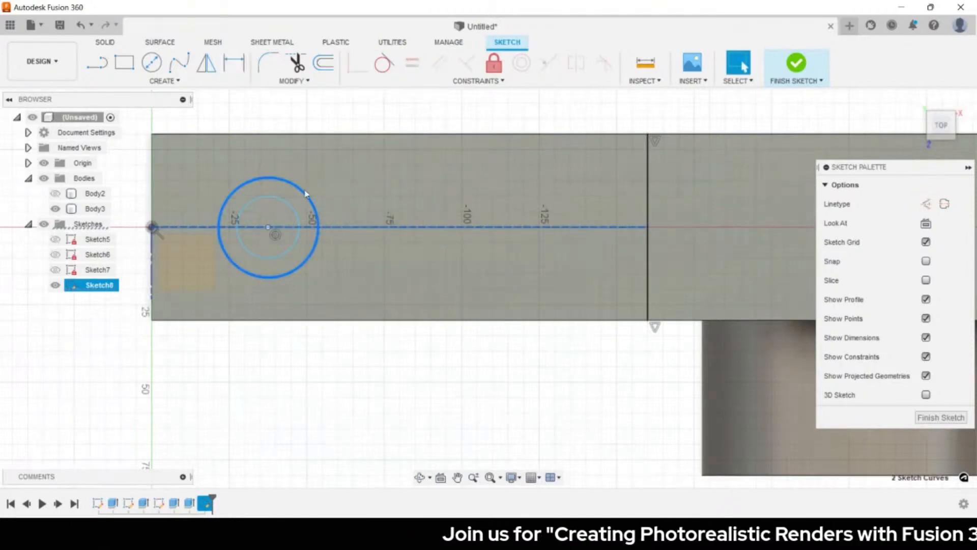
pyautogui.click(309, 198)
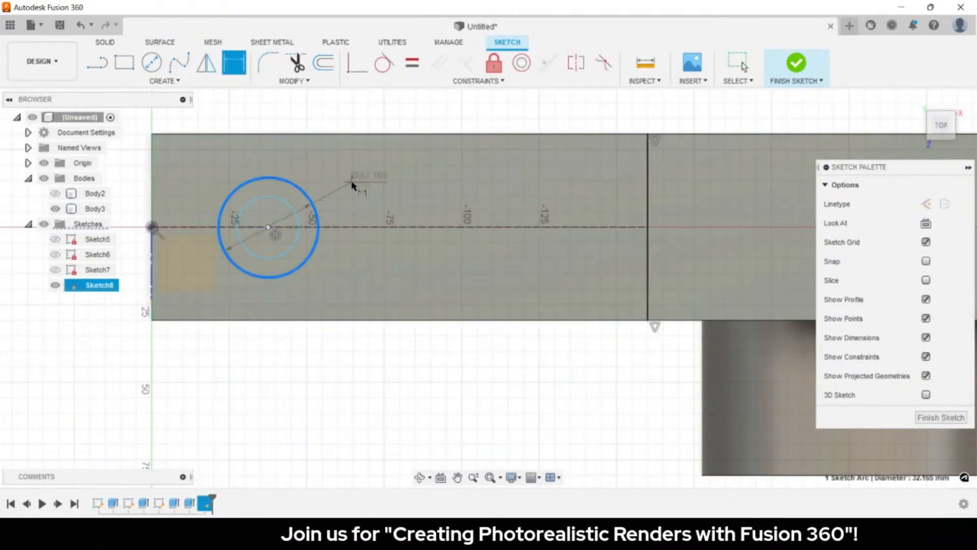
pyautogui.click(354, 186)
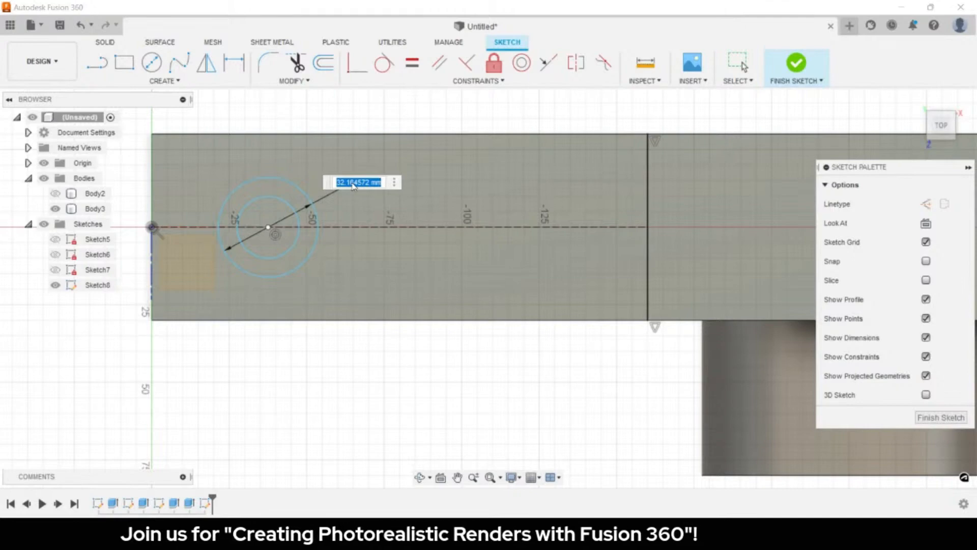
pyautogui.write('35')
pyautogui.press('Return')
pyautogui.moveTo(353, 185); pyautogui.dragTo(315, 214, button='middle')
pyautogui.scroll(-2, 314, 213)
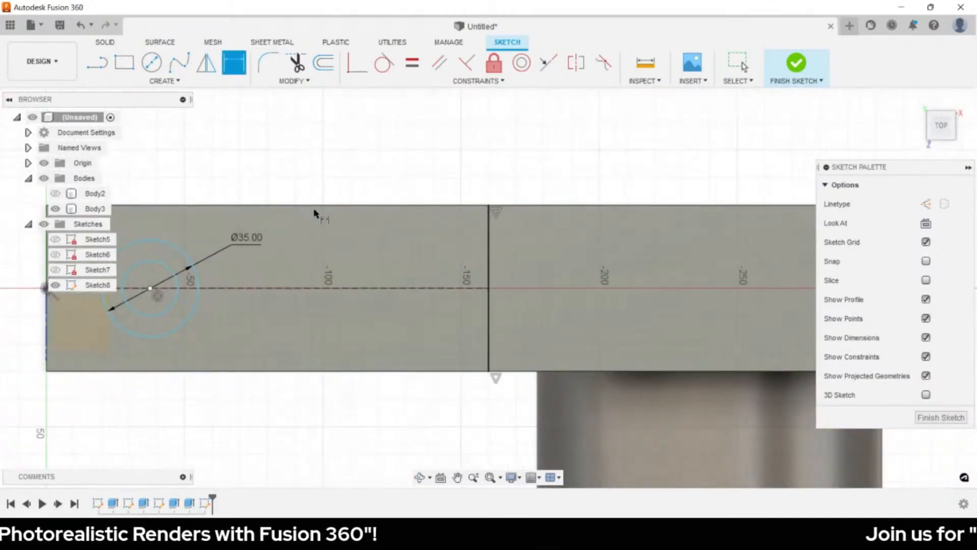
pyautogui.moveTo(314, 214); pyautogui.dragTo(411, 192, button='middle')
pyautogui.click(271, 255)
pyautogui.click(338, 243)
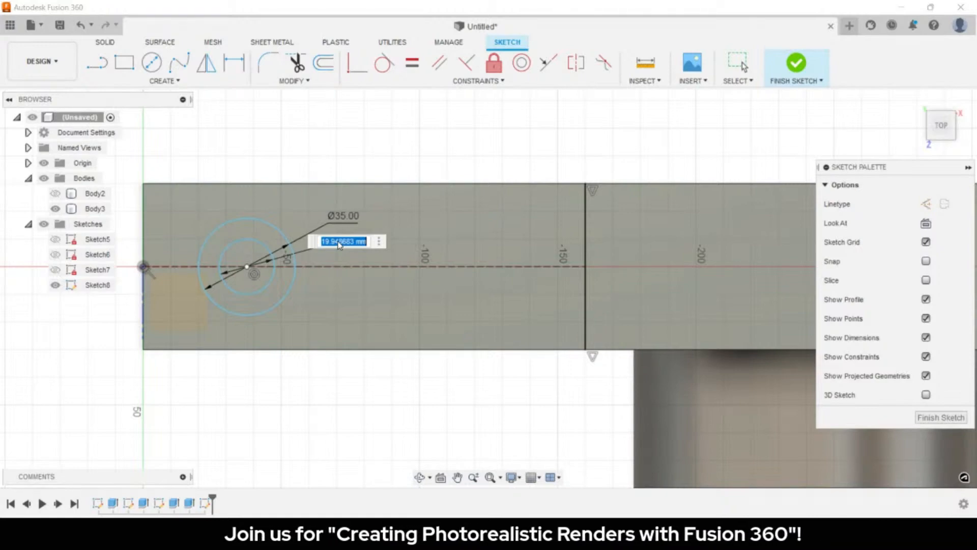
pyautogui.write('25')
pyautogui.press('Return')
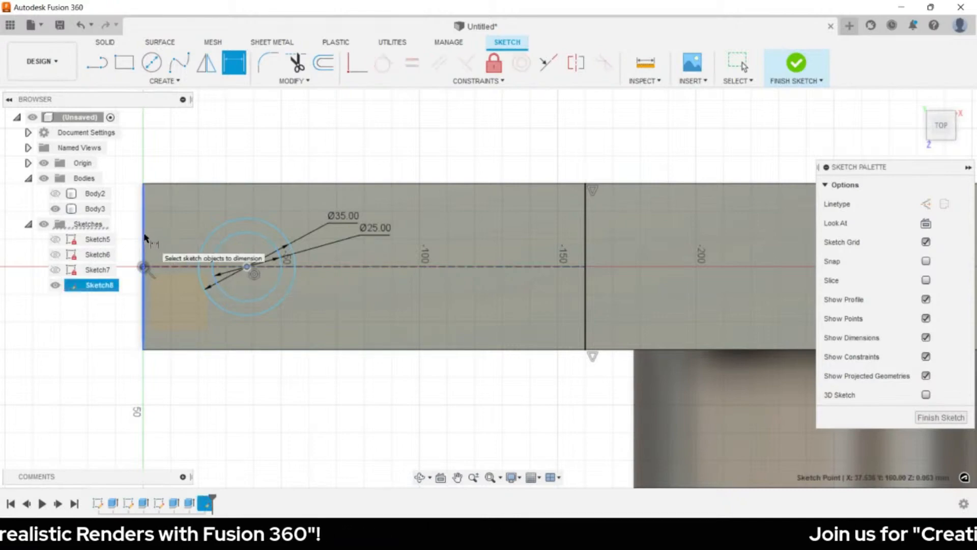
# - Dimension the circle centre 40 mm from the block's left edge
pyautogui.click(145, 239)
pyautogui.click(247, 266)
pyautogui.click(204, 413)
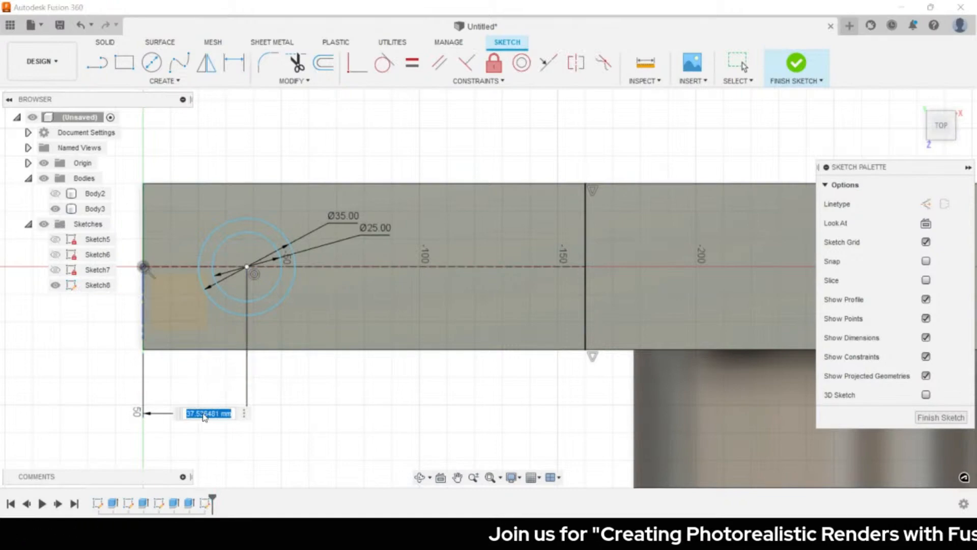
pyautogui.write('40')
pyautogui.press('Return')
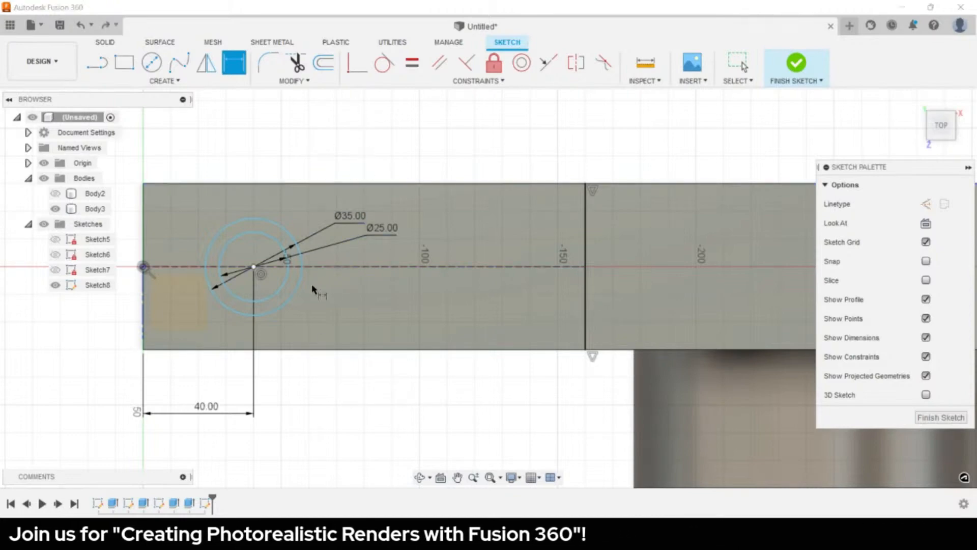
pyautogui.press('Escape')
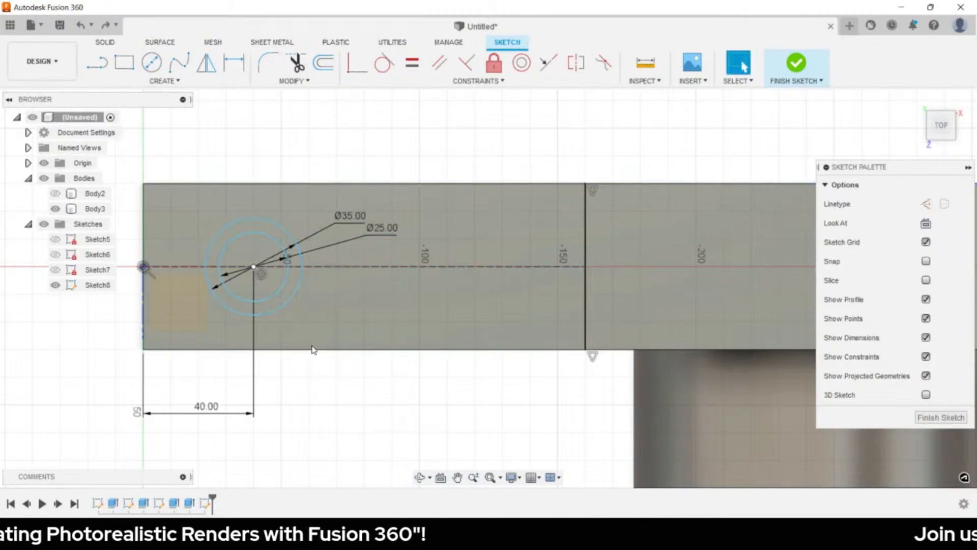
# - Constrain the circles' centre to lie on the dashed centre line
pyautogui.click(260, 291)
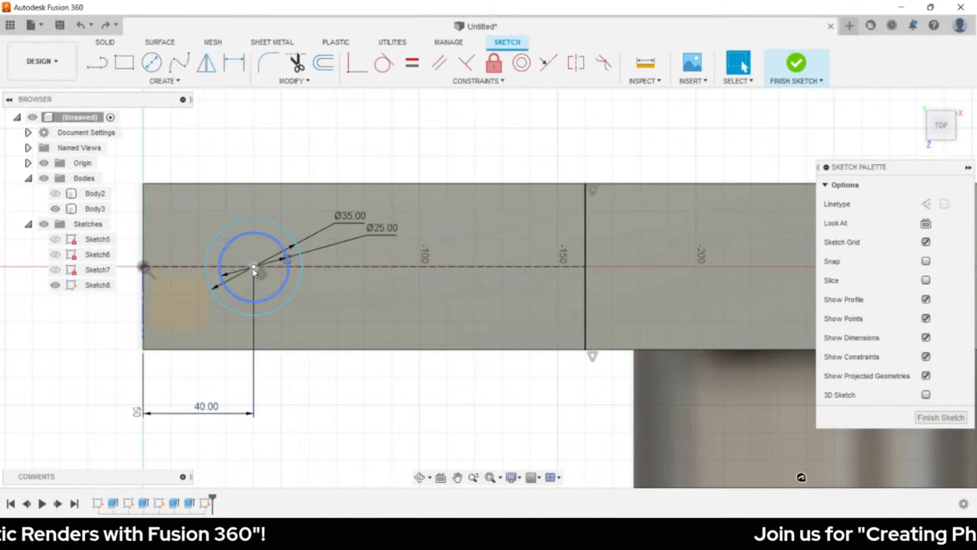
pyautogui.keyDown('shift'); pyautogui.click(336, 268); pyautogui.keyUp('shift')
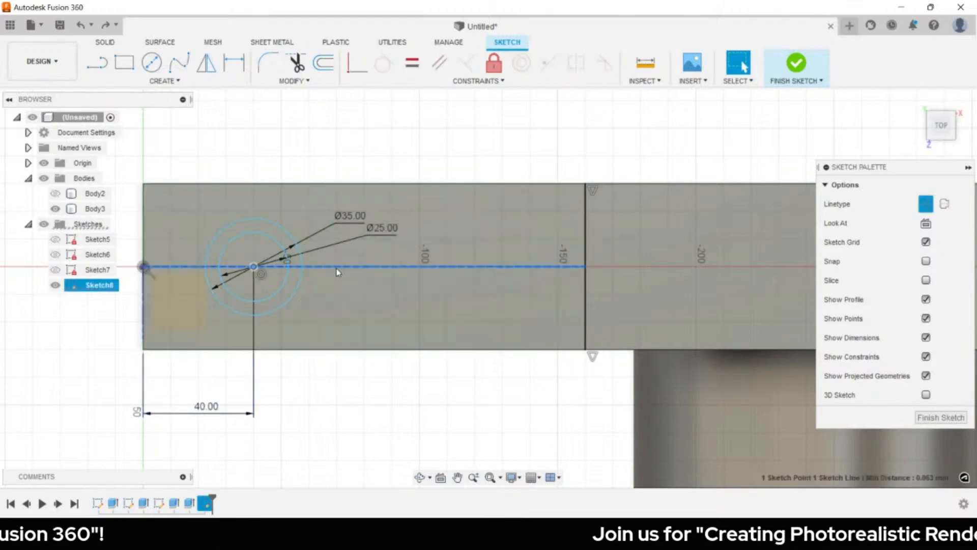
pyautogui.click(356, 69)
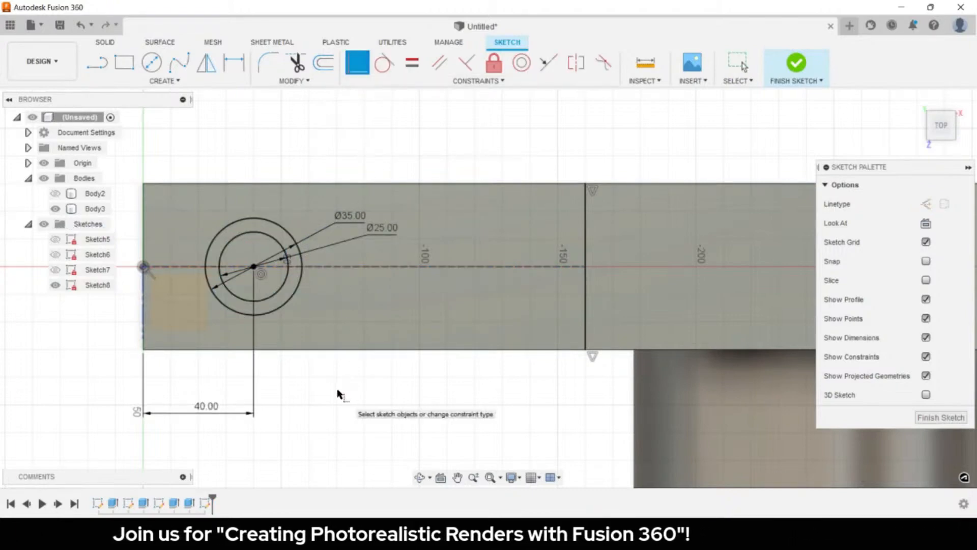
pyautogui.press('Escape')
pyautogui.press('e')
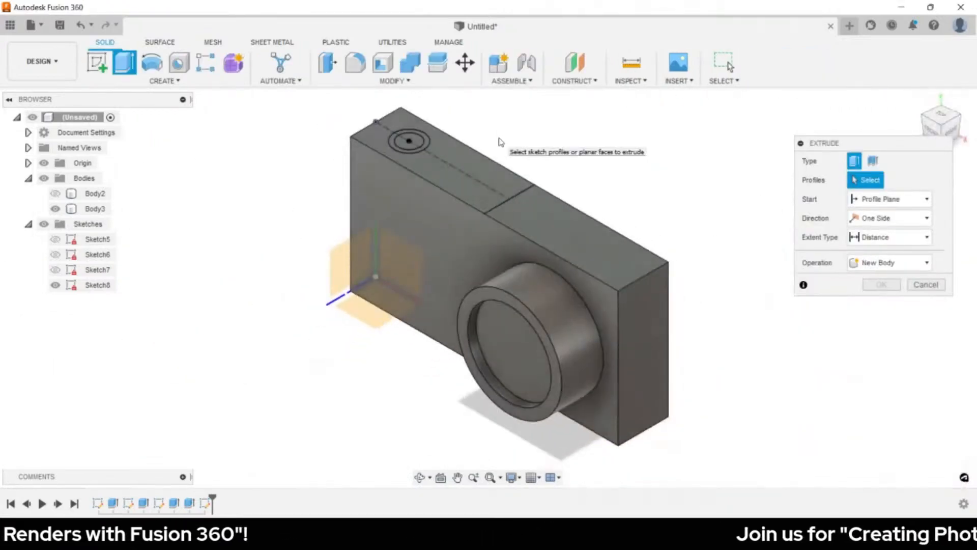
# - Extrude the Ø35/Ø25 ring 3 mm upward as a joined washer on the block top
pyautogui.moveTo(501, 143); pyautogui.dragTo(511, 283, button='middle')
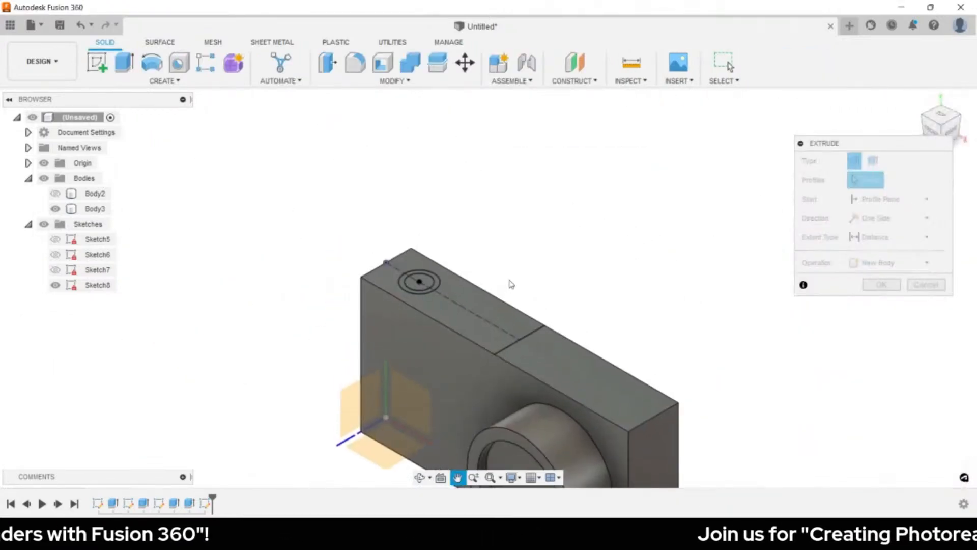
pyautogui.scroll(-1, 430, 290)
pyautogui.scroll(5, 430, 289)
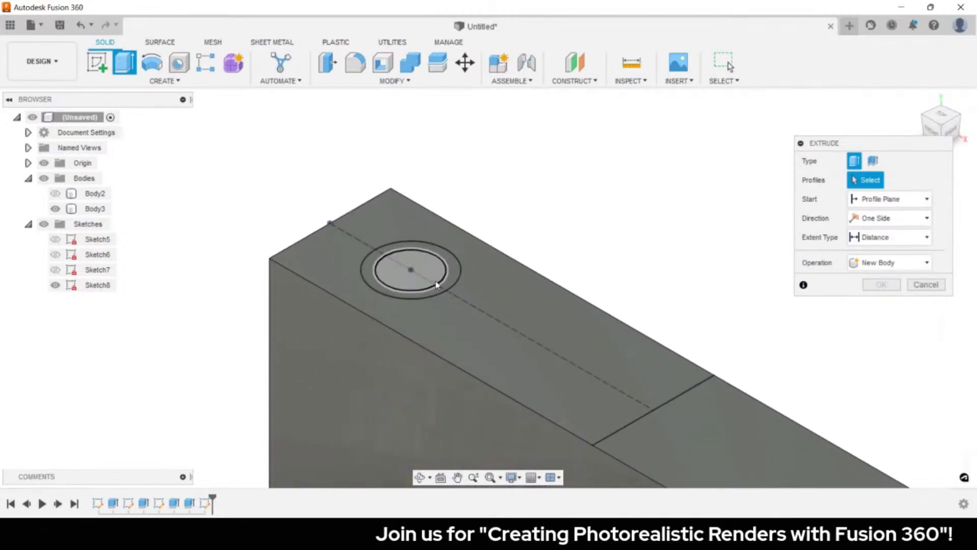
pyautogui.scroll(3, 438, 281)
pyautogui.click(451, 263)
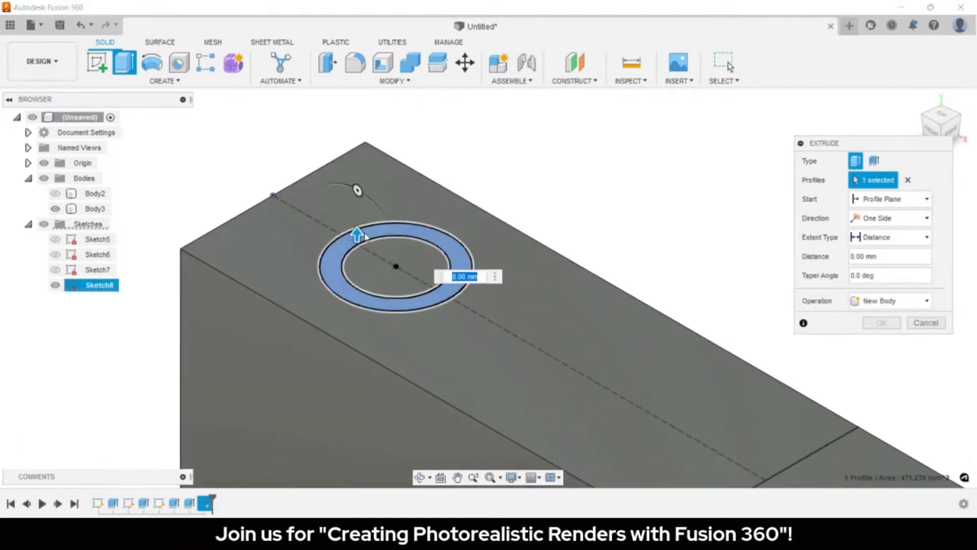
pyautogui.moveTo(357, 233); pyautogui.dragTo(356, 173)
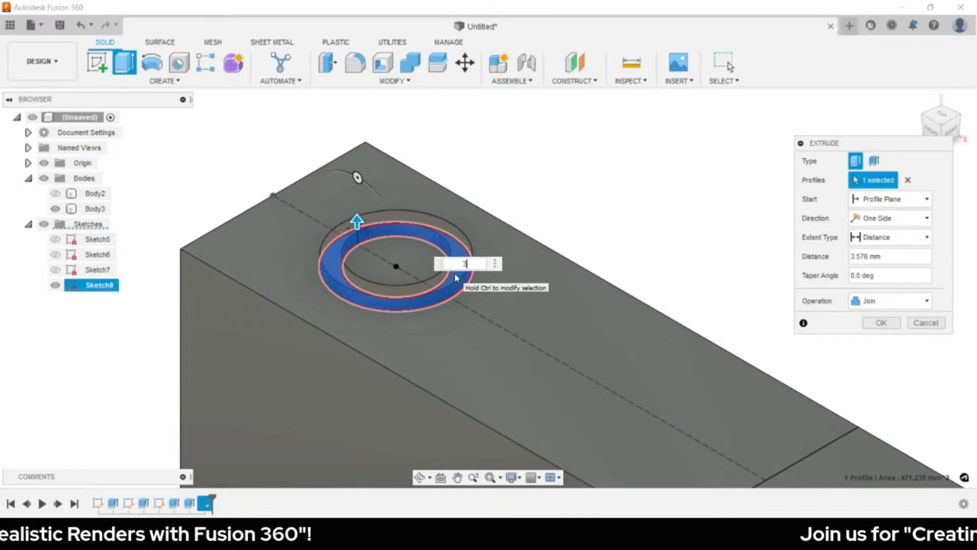
pyautogui.write('3')
pyautogui.press('Return')
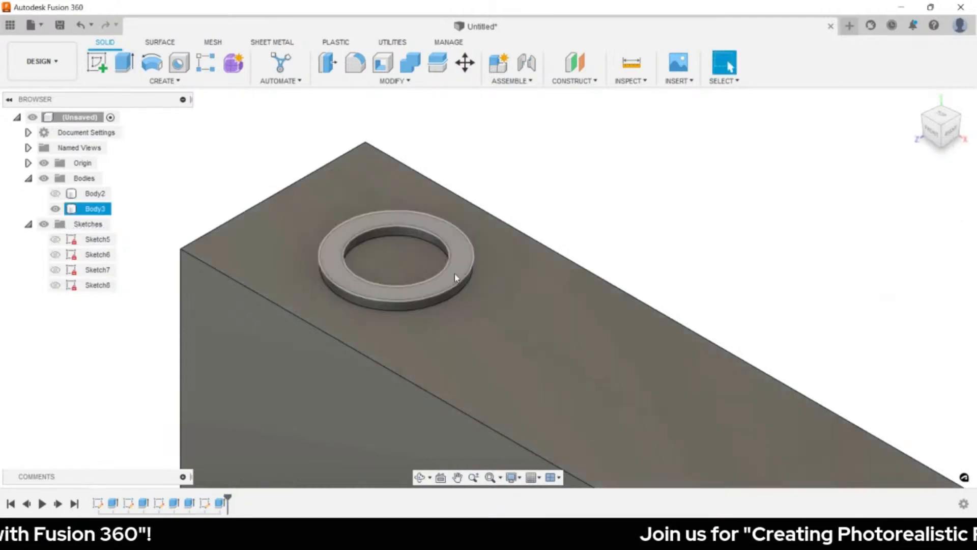
pyautogui.press('e')
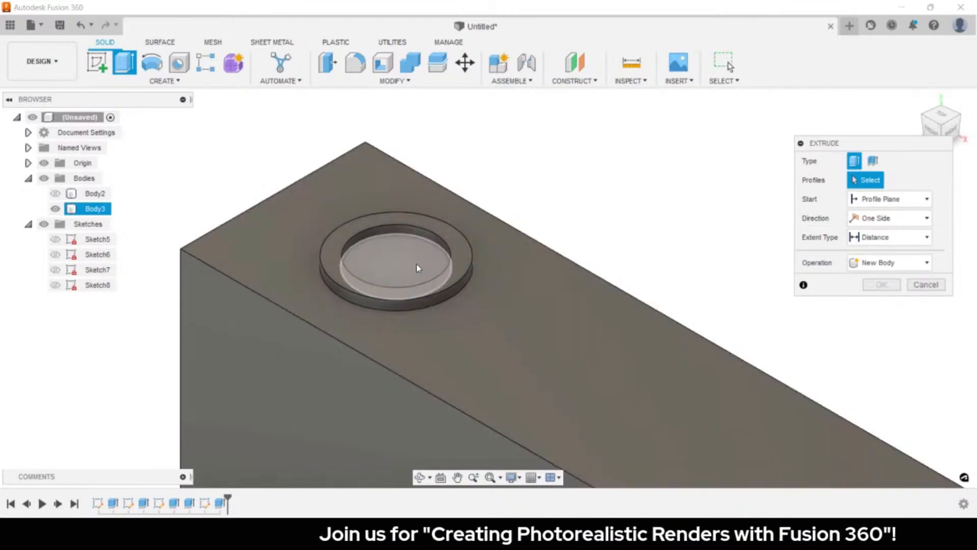
# - Extrude the inner Ø25 disc 7 mm upward, joined, above the washer
pyautogui.click(416, 264)
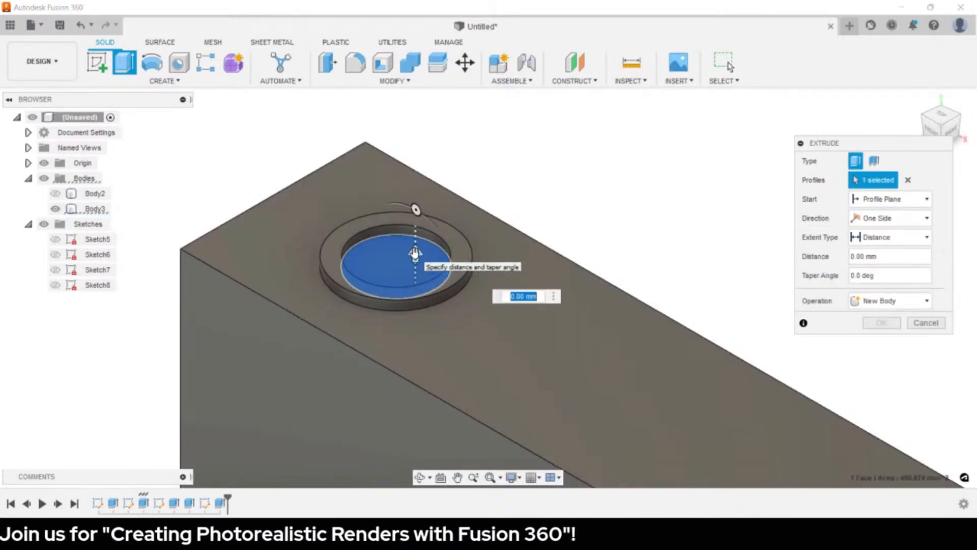
pyautogui.write('5')
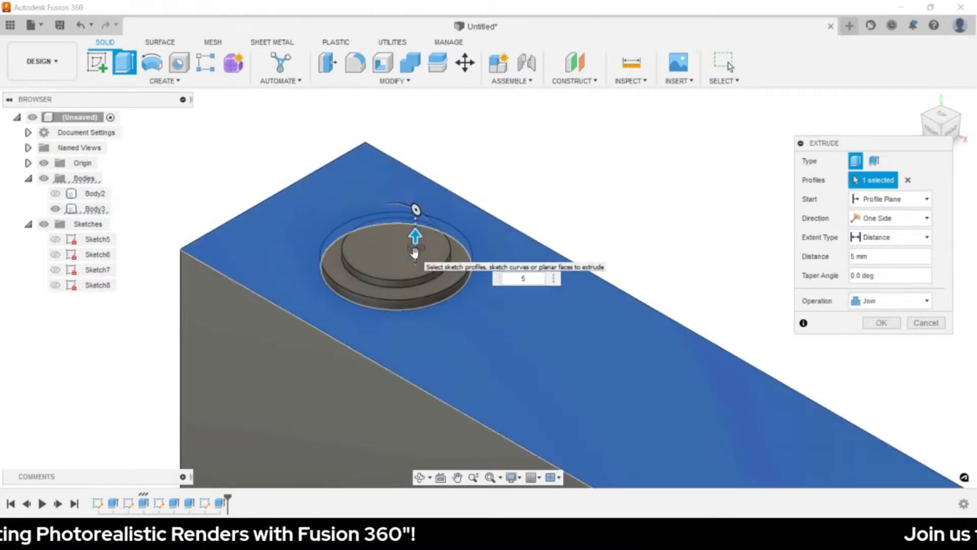
pyautogui.press('BackSpace')
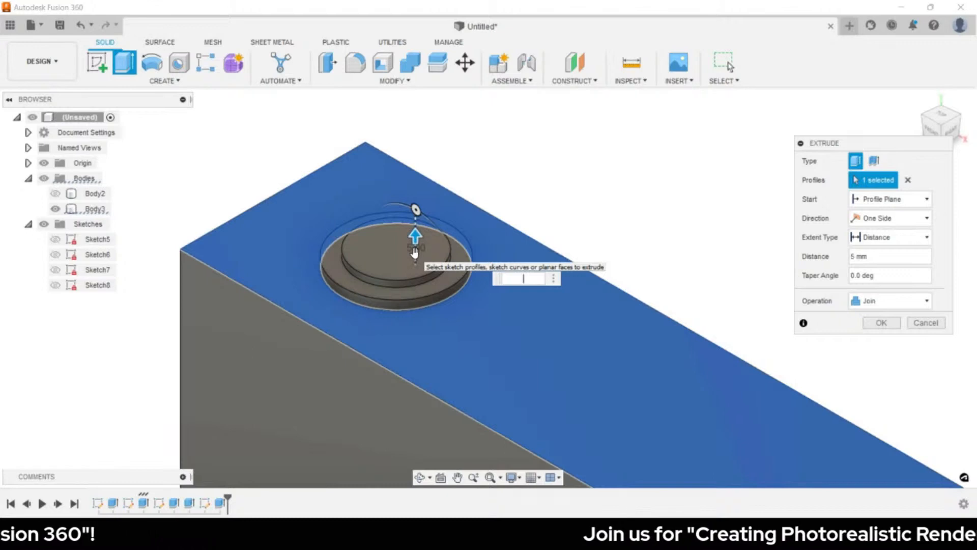
pyautogui.write('7')
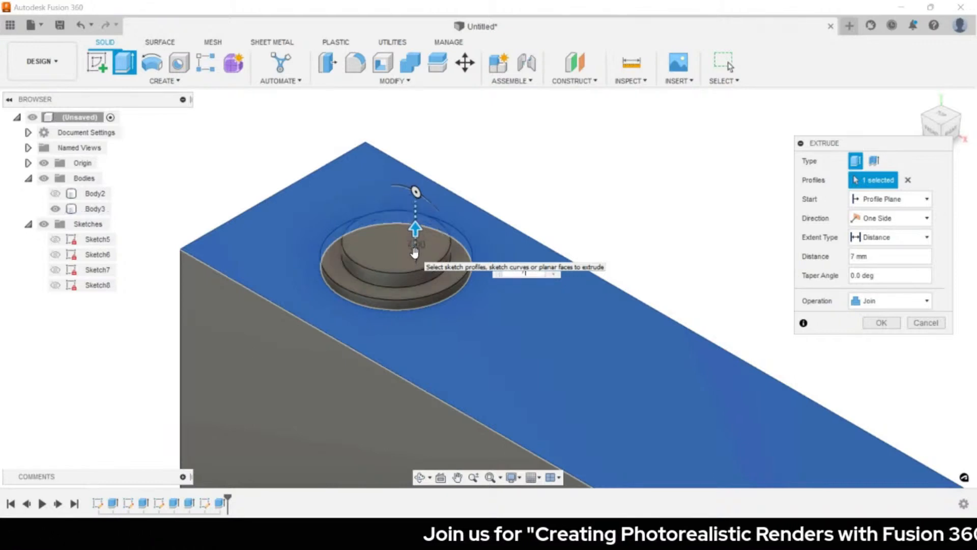
pyautogui.press('Return')
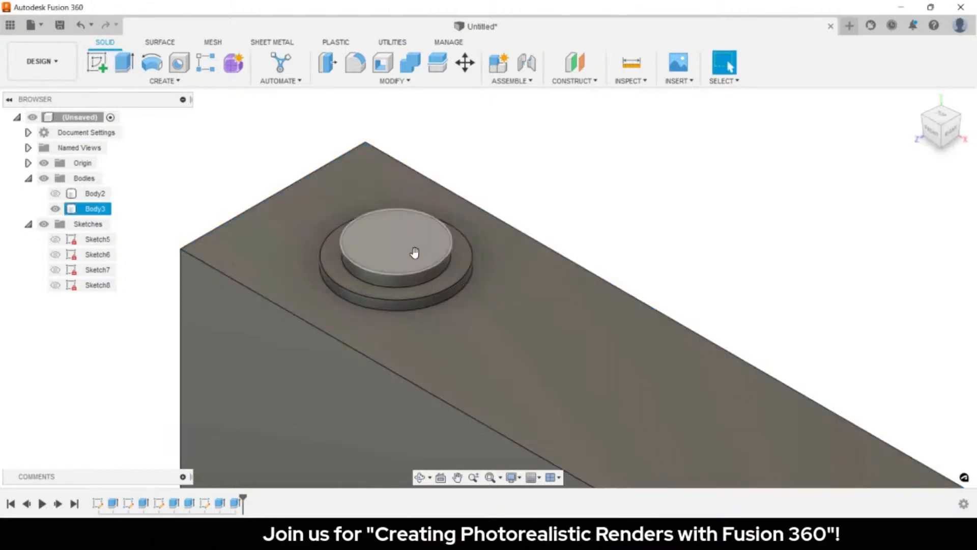
pyautogui.scroll(-5, 527, 254)
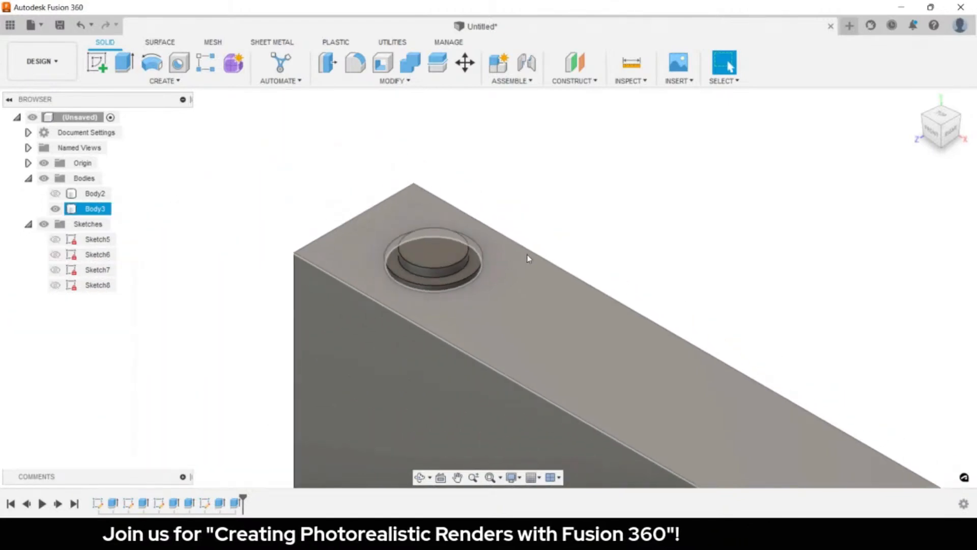
pyautogui.click(583, 249)
# - Fillet the camera body's top-left, top-right and bottom-right edges
pyautogui.keyDown('shift'); pyautogui.moveTo(624, 240); pyautogui.dragTo(561, 151, button='middle'); pyautogui.keyUp('shift')
pyautogui.moveTo(561, 152); pyautogui.dragTo(483, 111)
pyautogui.press('Escape')
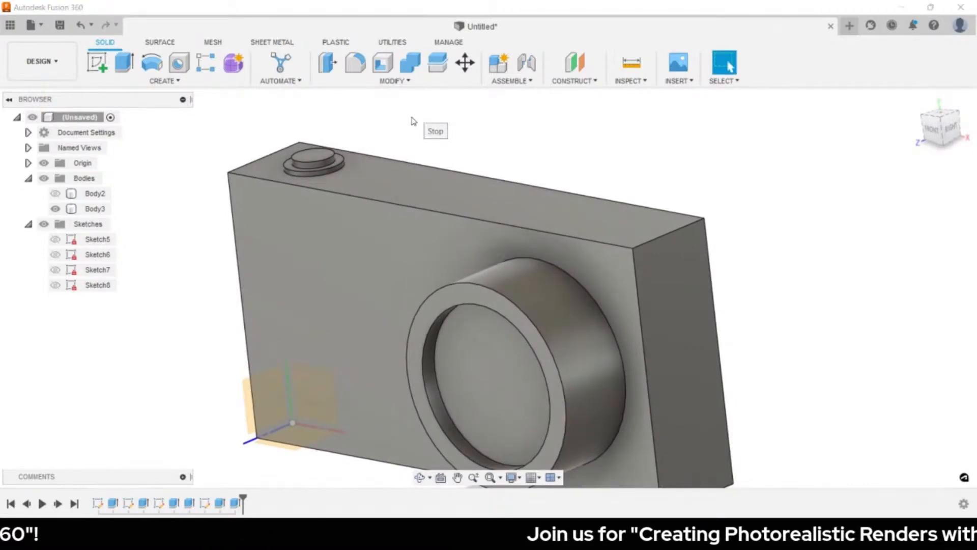
pyautogui.press('f')
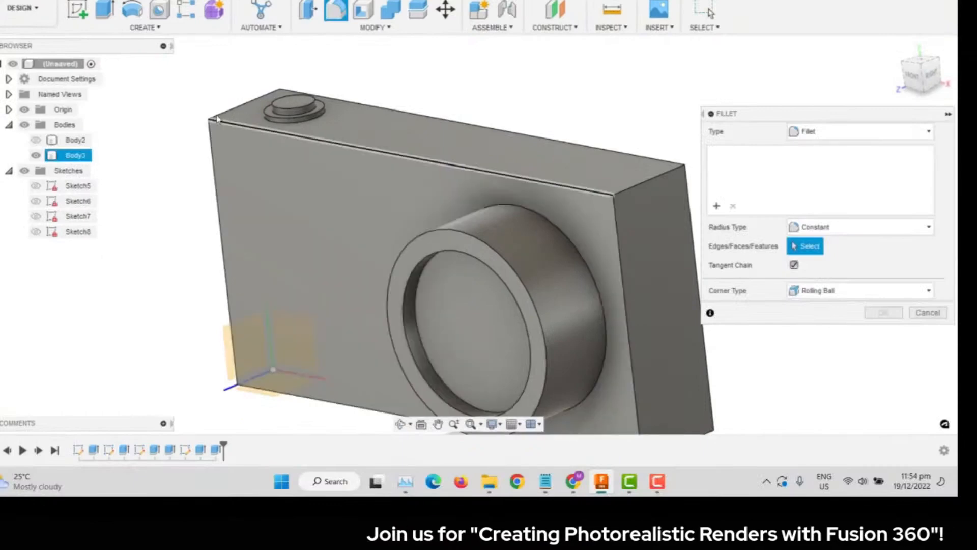
pyautogui.click(228, 113)
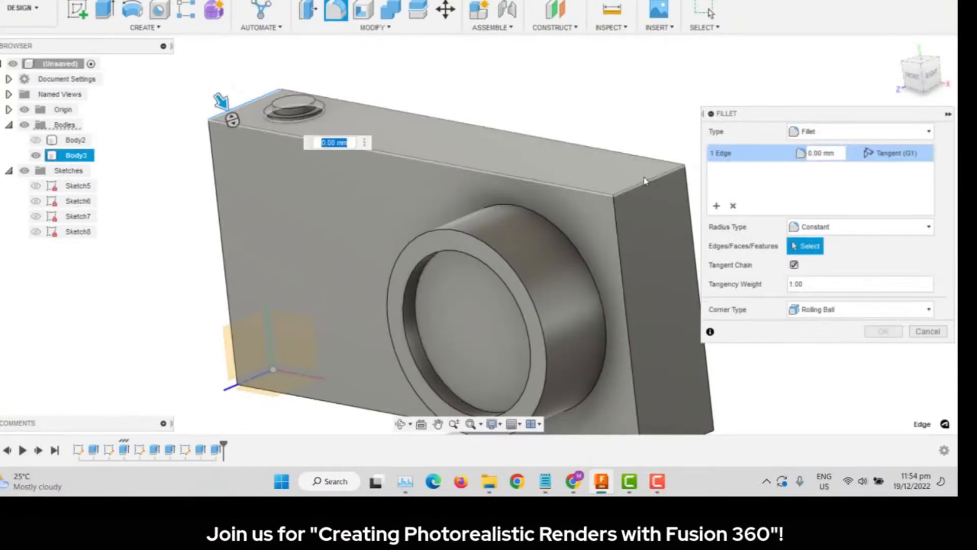
pyautogui.click(646, 179)
pyautogui.scroll(-3, 692, 325)
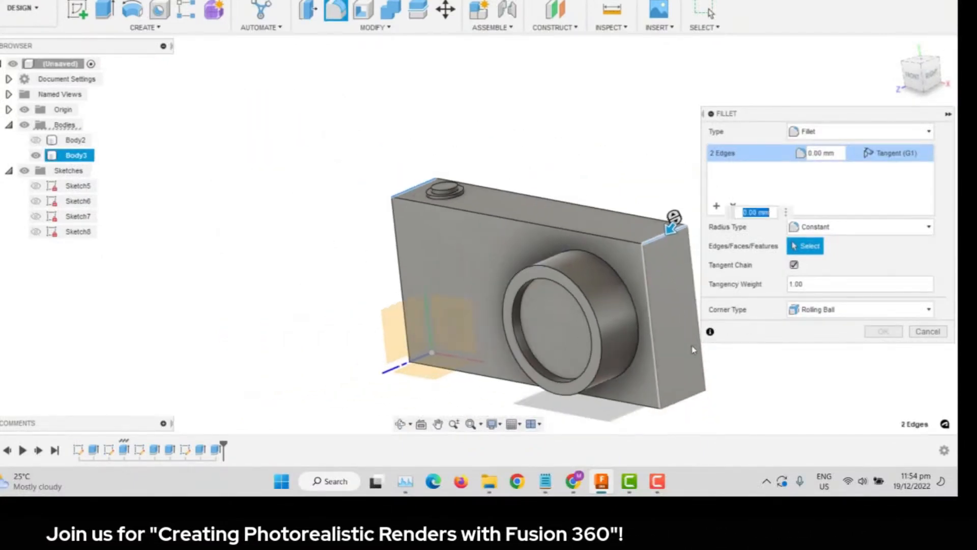
pyautogui.click(697, 398)
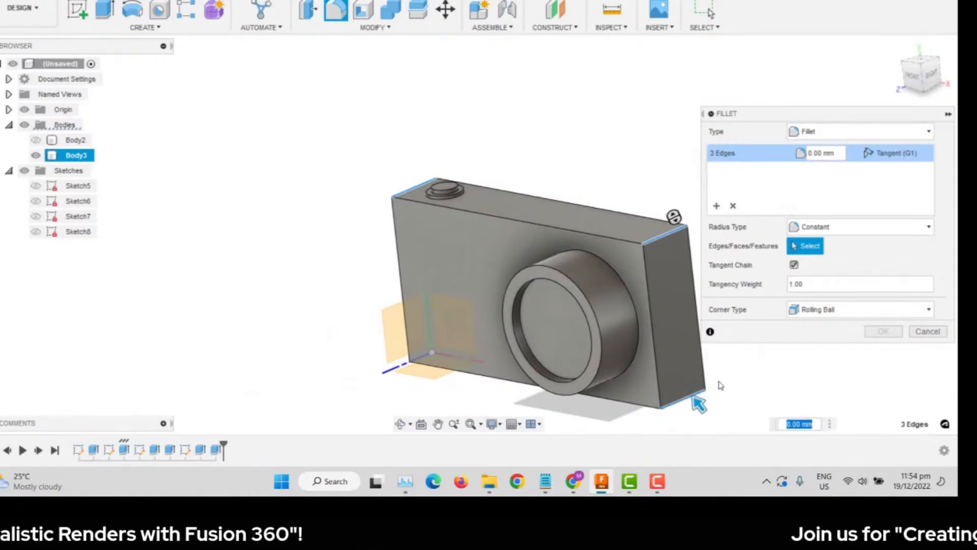
pyautogui.keyDown('shift'); pyautogui.moveTo(720, 385); pyautogui.dragTo(415, 396, button='middle'); pyautogui.keyUp('shift')
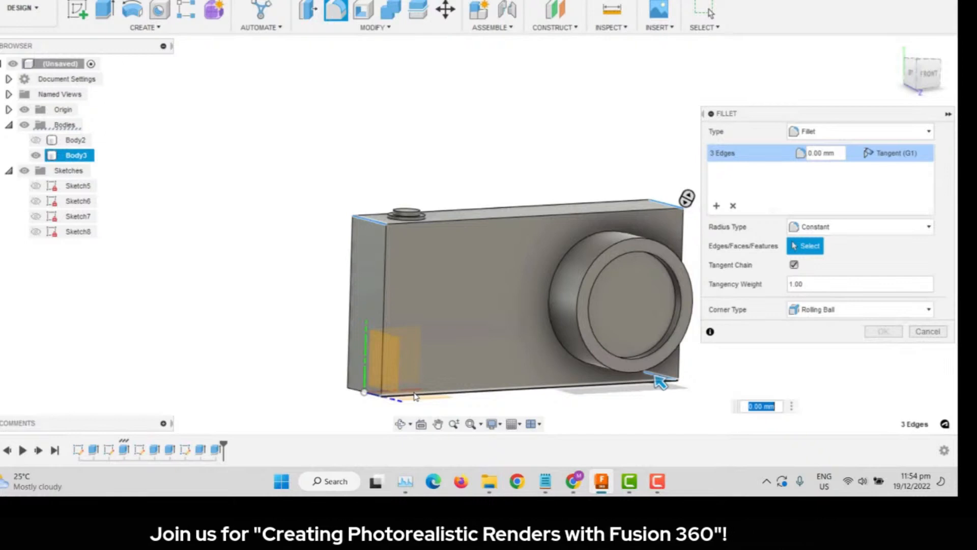
pyautogui.press('Return')
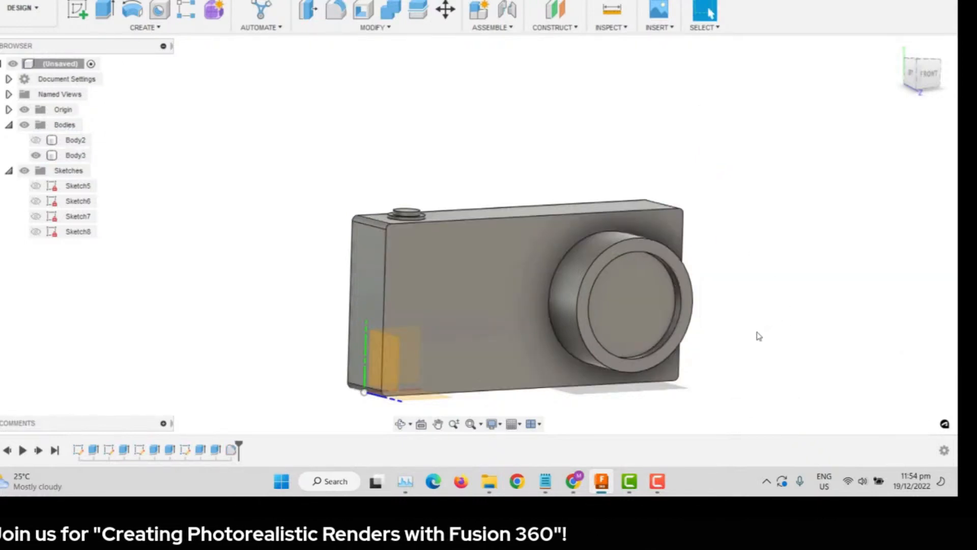
# - Round both lens rim edges with a 2.5 mm fillet, then view the camera from lower front
pyautogui.press('f')
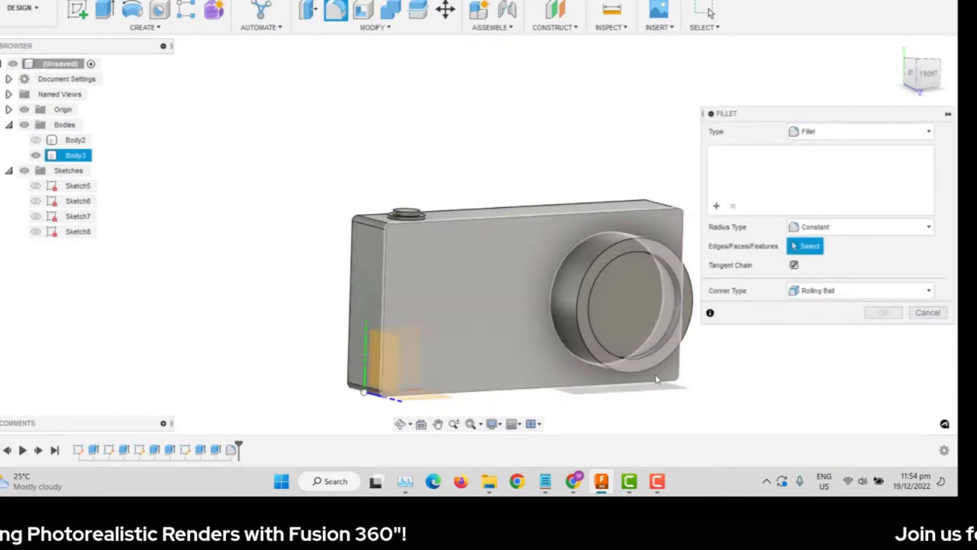
pyautogui.scroll(-1, 713, 341)
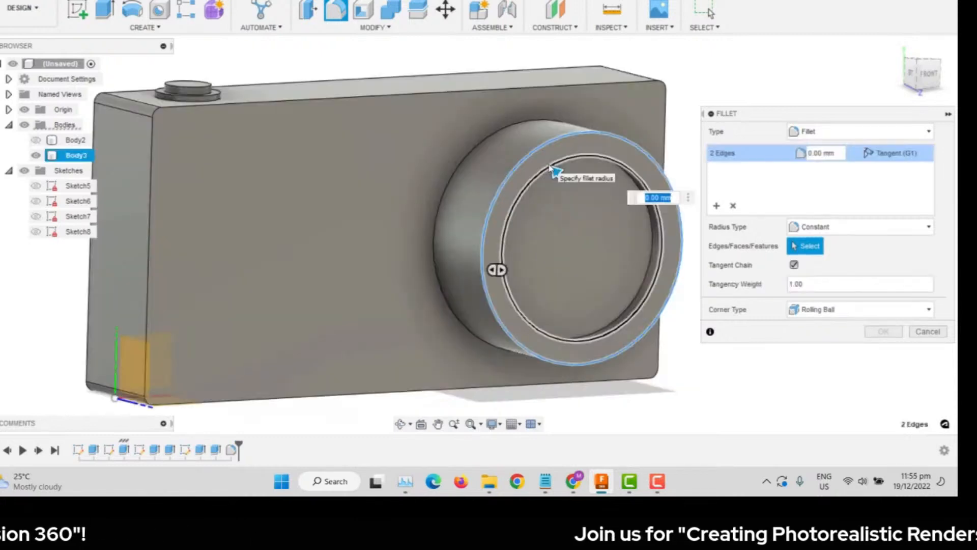
pyautogui.write('2.5')
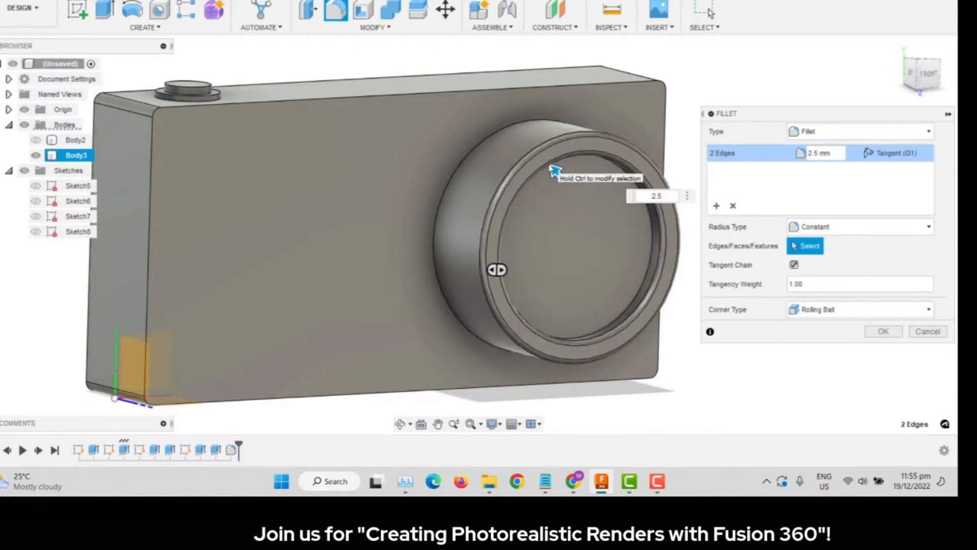
pyautogui.press('Return')
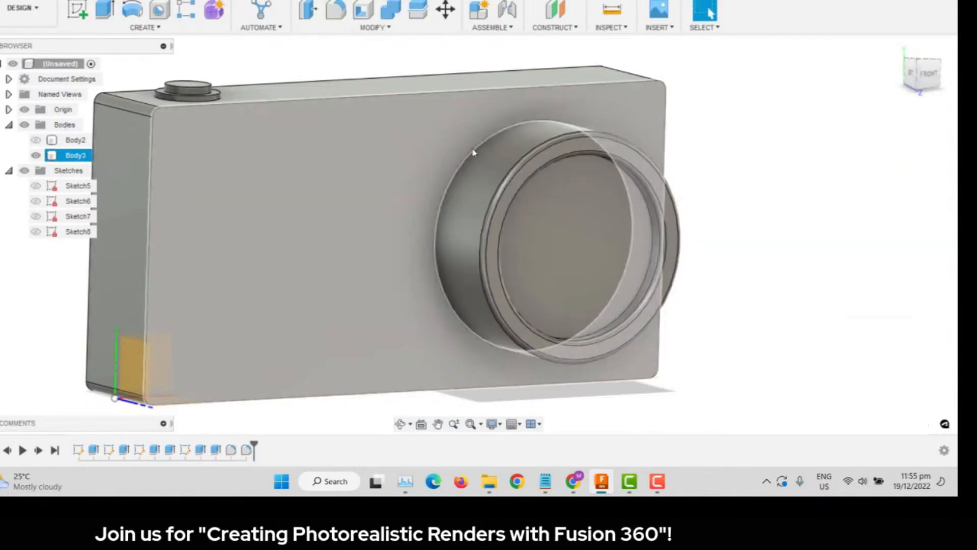
pyautogui.middleClick(770, 199)
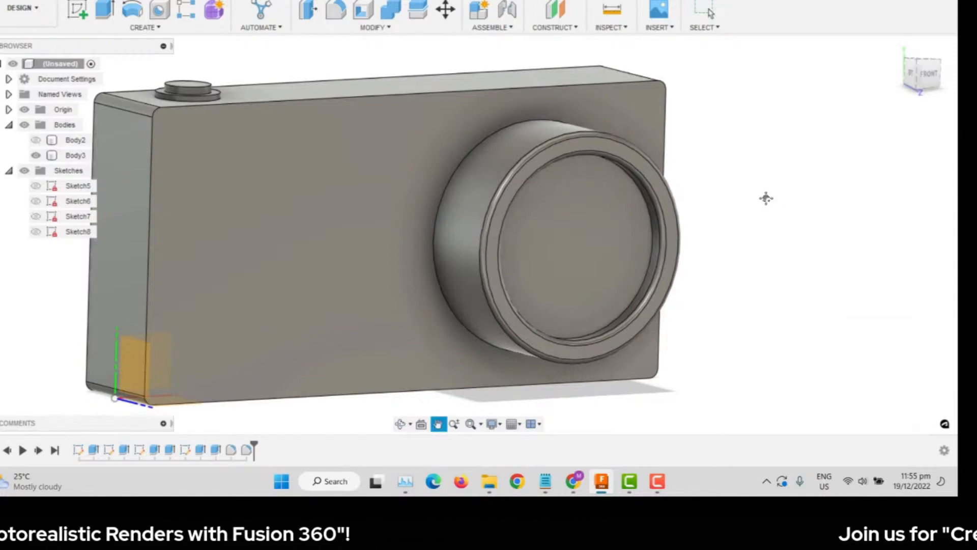
pyautogui.keyDown('shift'); pyautogui.moveTo(766, 198); pyautogui.dragTo(755, 148, button='middle'); pyautogui.keyUp('shift')
# - Reset to the Home view, shift the origin planes left, and choose the YZ plane
pyautogui.click(898, 46)
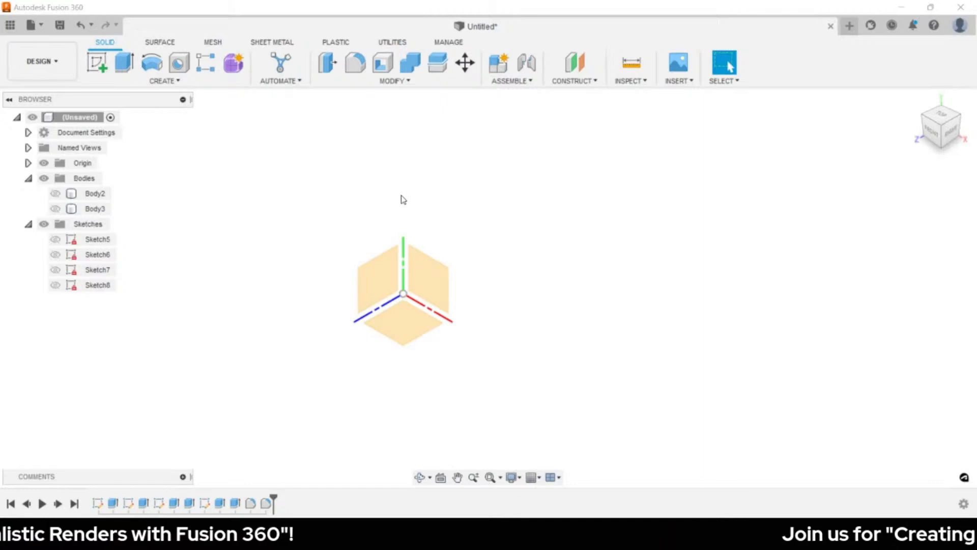
pyautogui.moveTo(403, 199); pyautogui.dragTo(355, 211, button='middle')
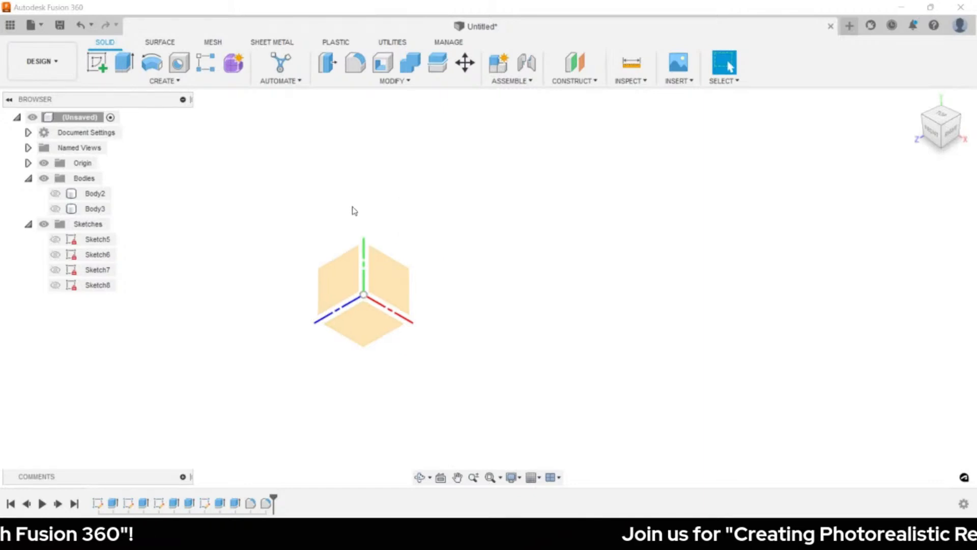
pyautogui.click(341, 283)
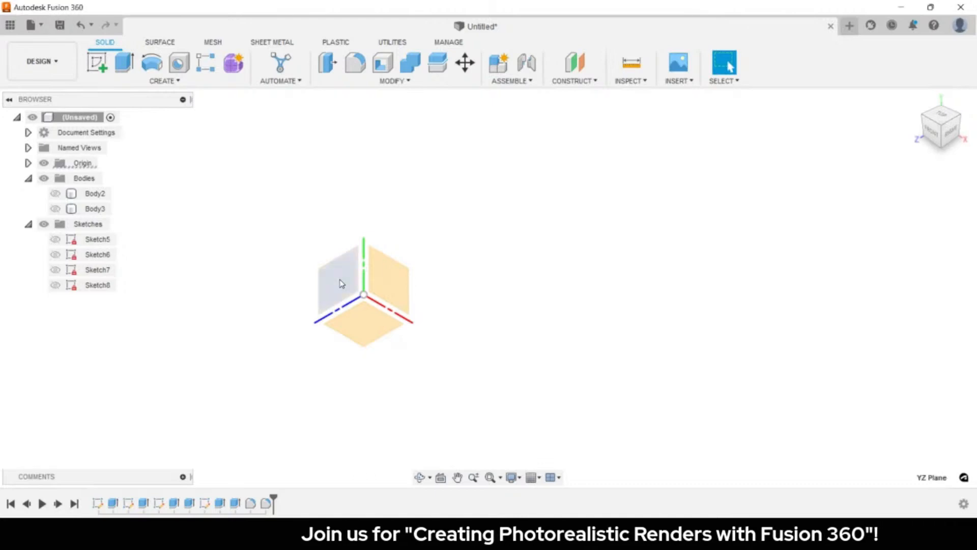
# - Draw a 170 mm vertical line up from the origin
pyautogui.press('l')
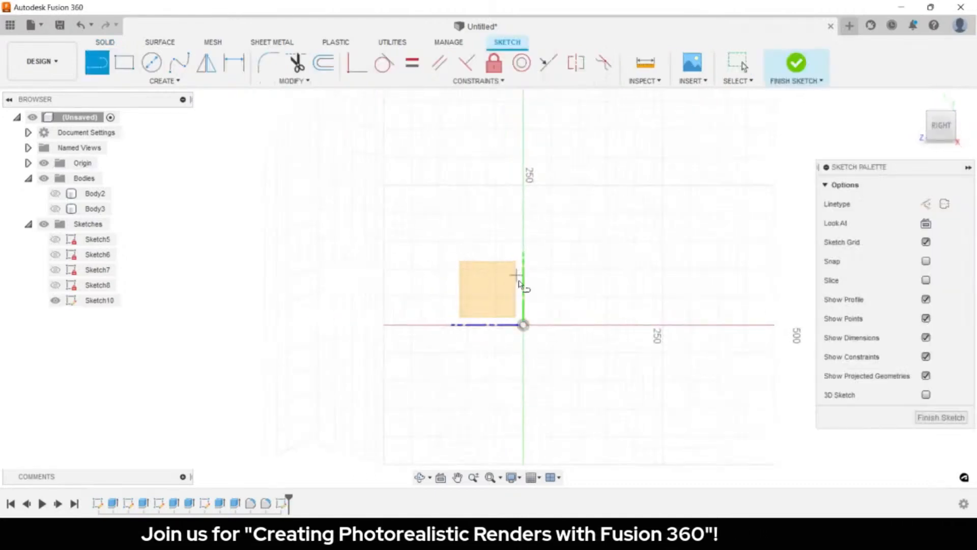
pyautogui.click(524, 325)
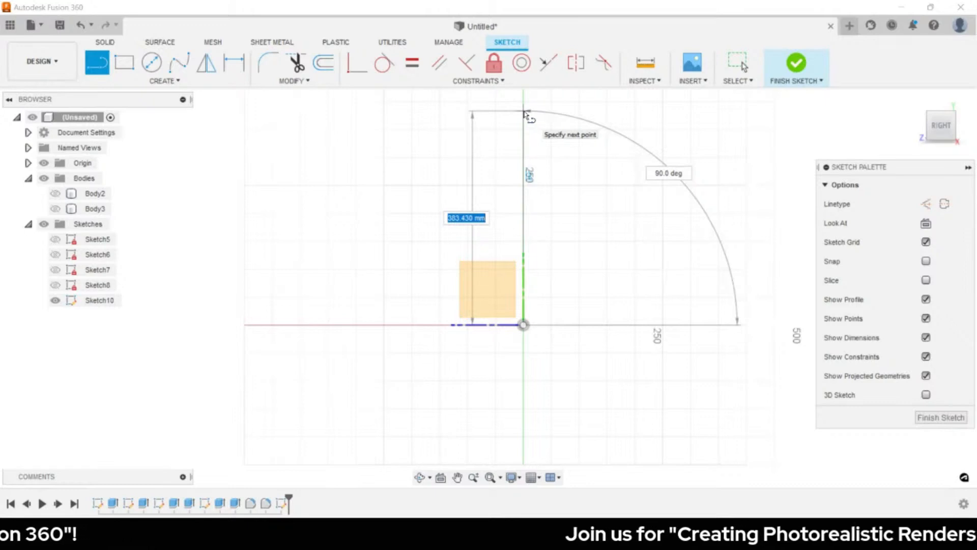
pyautogui.write('170')
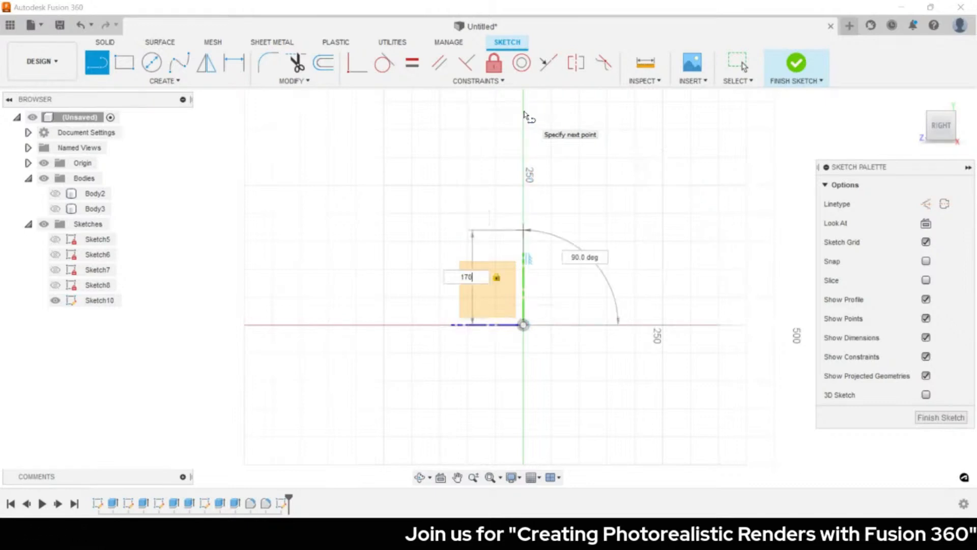
pyautogui.press('Return')
pyautogui.press('Escape')
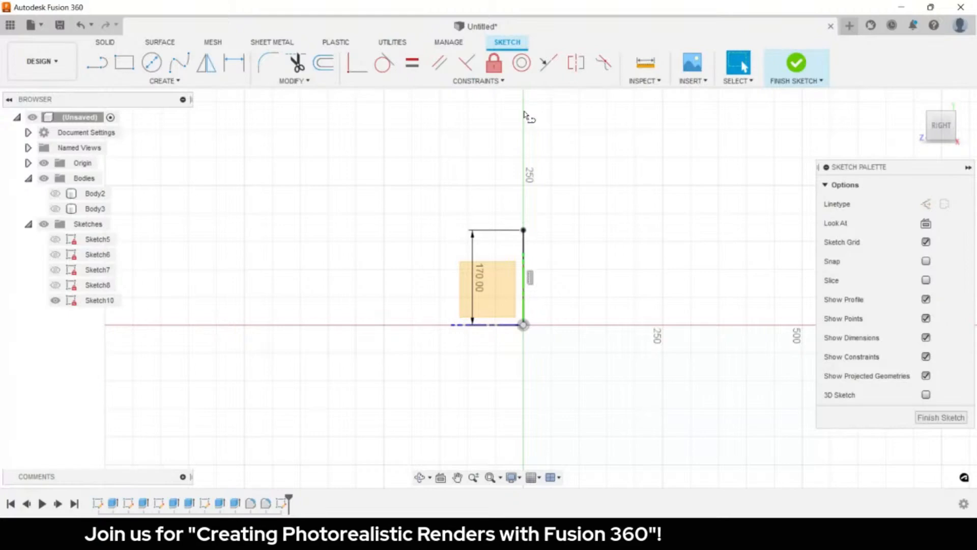
# - Draw a three-point arc between the line's ends, bulging out into a half-disc
pyautogui.write('sarc')
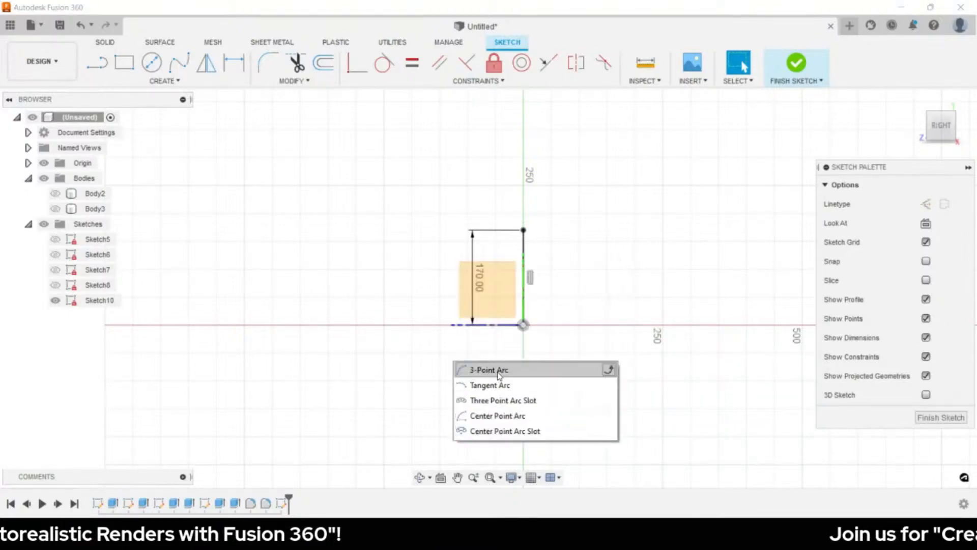
pyautogui.click(498, 375)
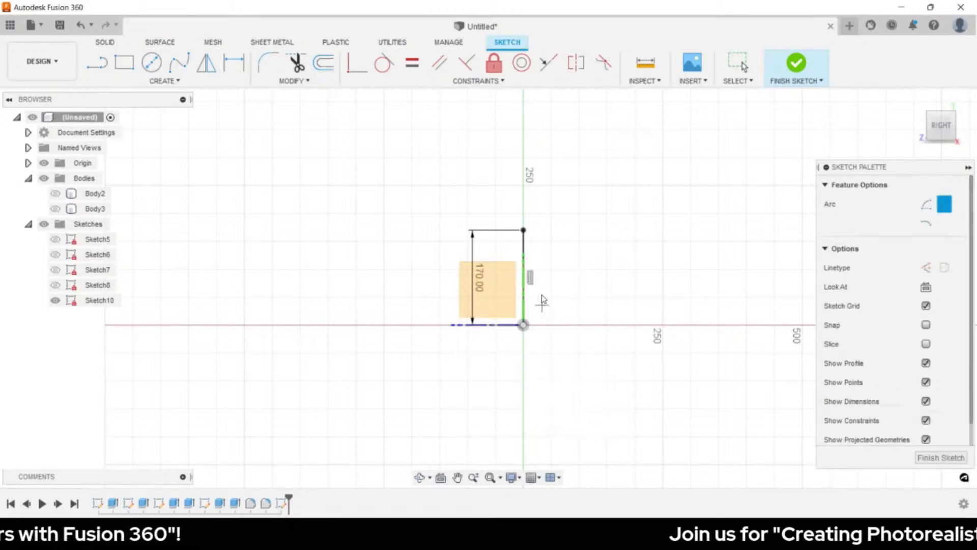
pyautogui.click(523, 230)
pyautogui.click(523, 325)
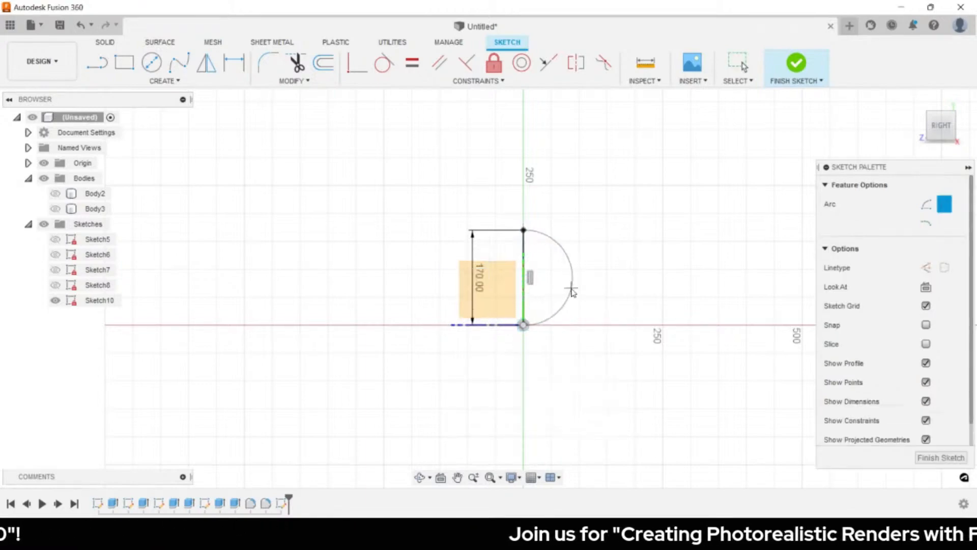
pyautogui.click(571, 291)
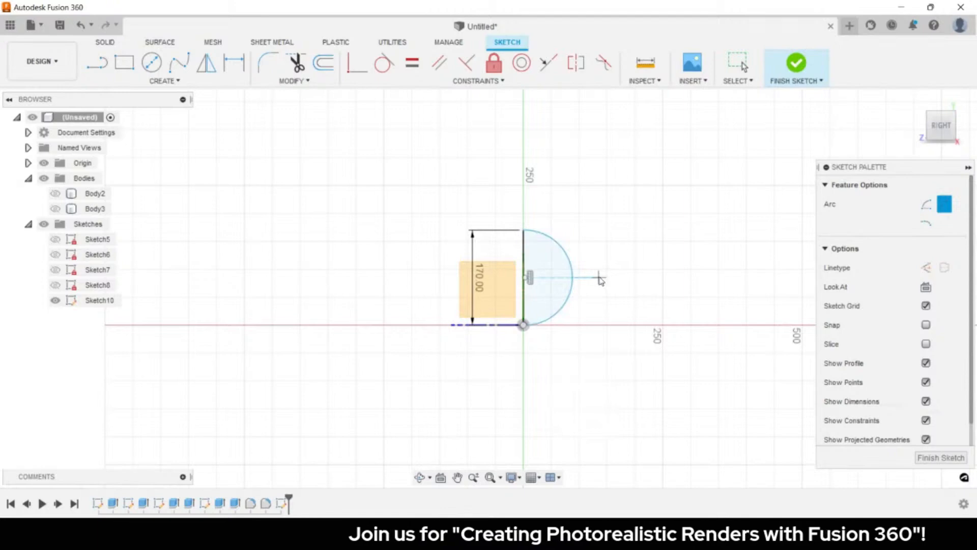
pyautogui.press('Escape')
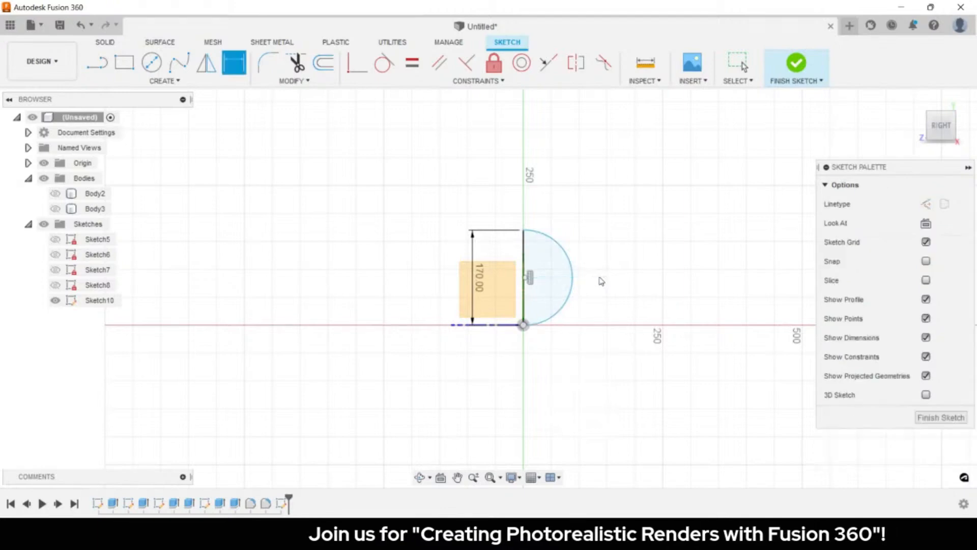
# - Dimension the arc's radius to 85 mm and finish the sketch
pyautogui.click(573, 280)
pyautogui.press('d')
pyautogui.click(594, 234)
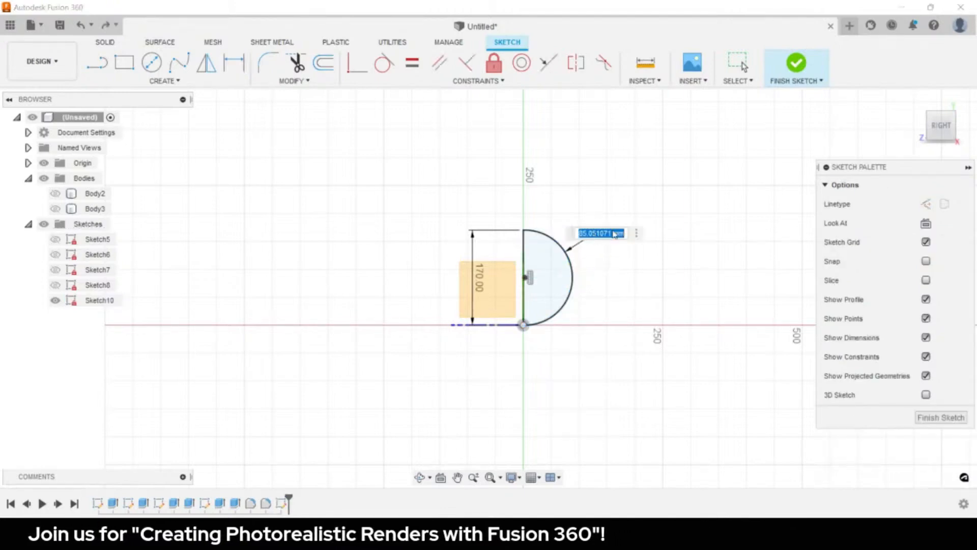
pyautogui.write('85')
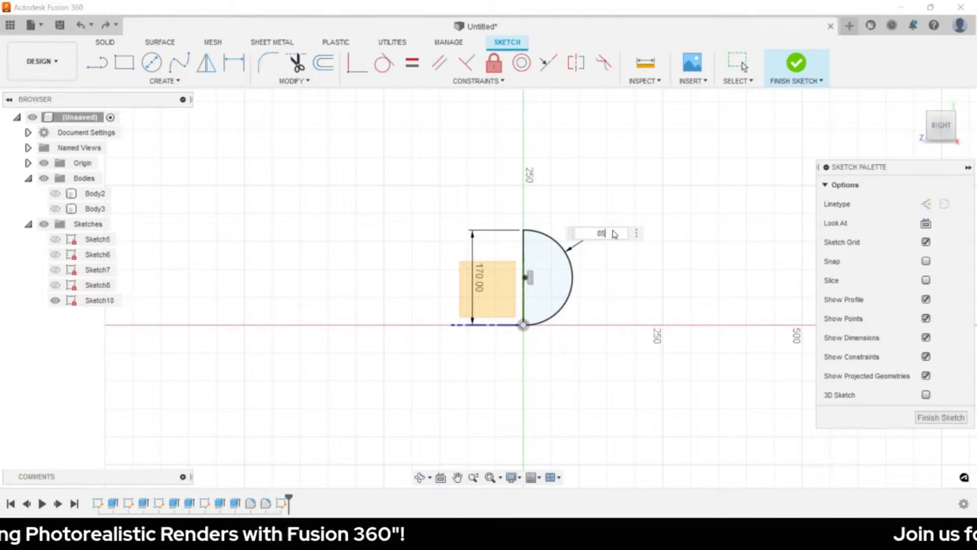
pyautogui.press('Return')
pyautogui.press('Escape')
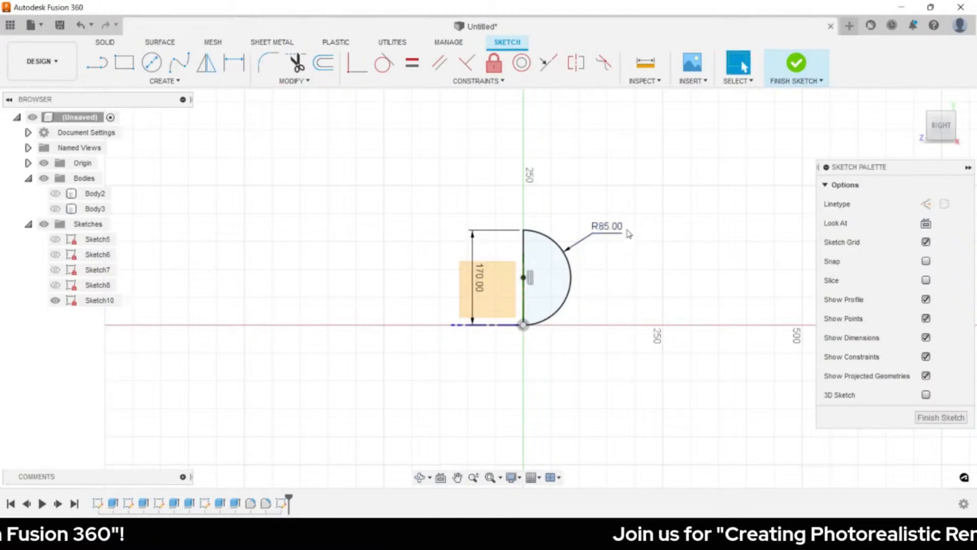
pyautogui.click(941, 418)
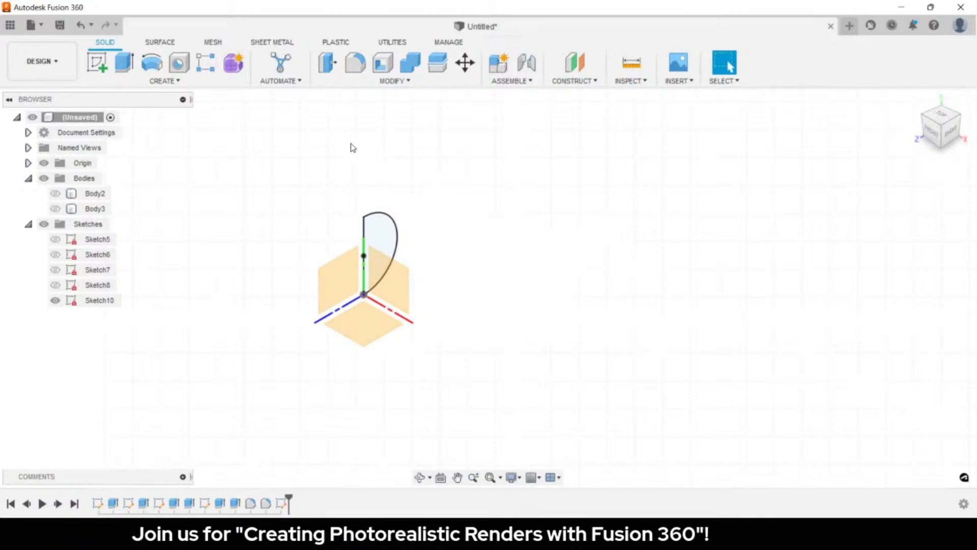
# - Revolve the half-disc 360° about its straight edge into a sphere body
pyautogui.click(152, 76)
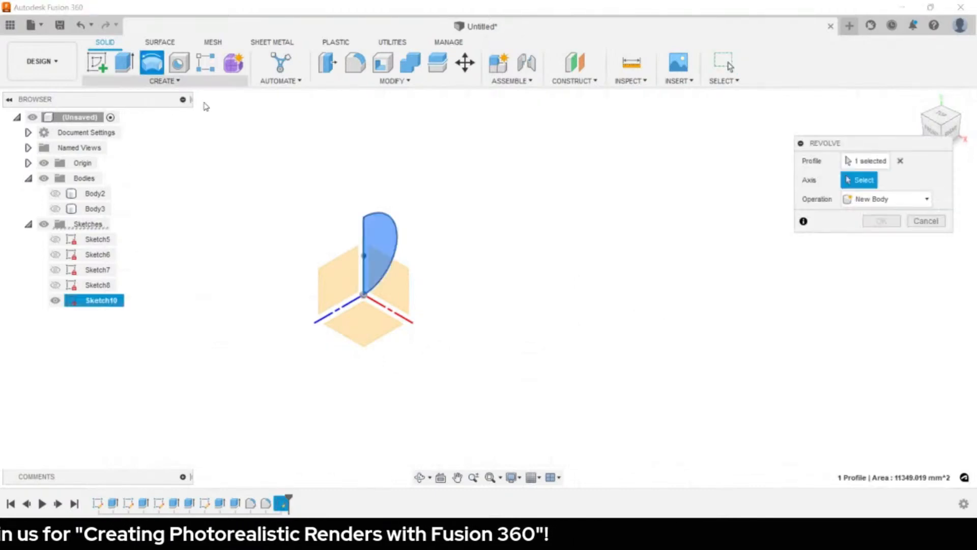
pyautogui.click(365, 240)
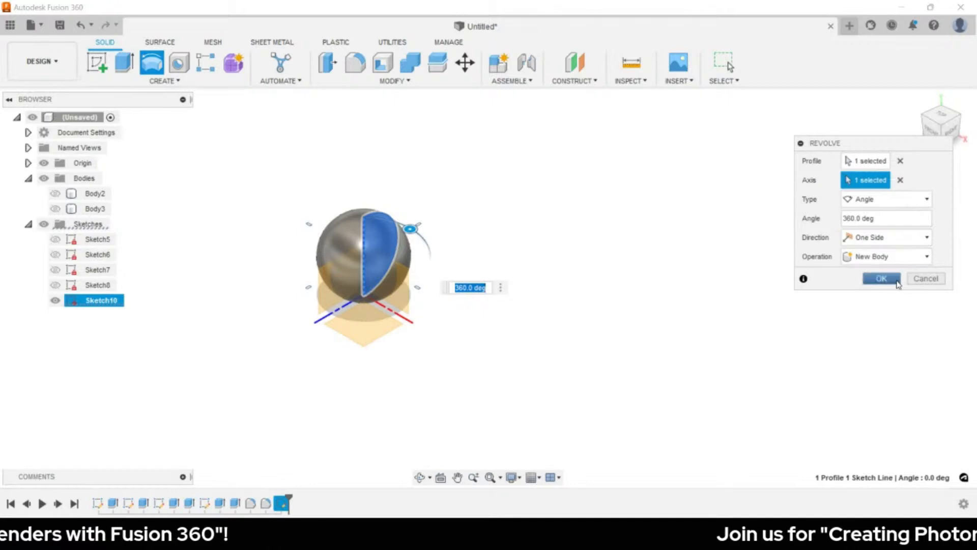
pyautogui.click(897, 283)
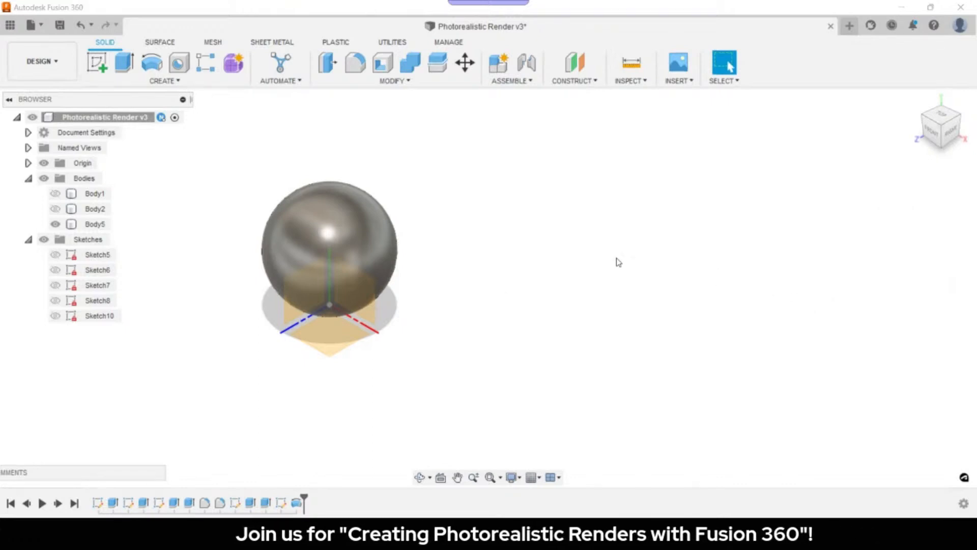
# - Reopen Sketch10 for editing from the model tree
pyautogui.click(73, 316)
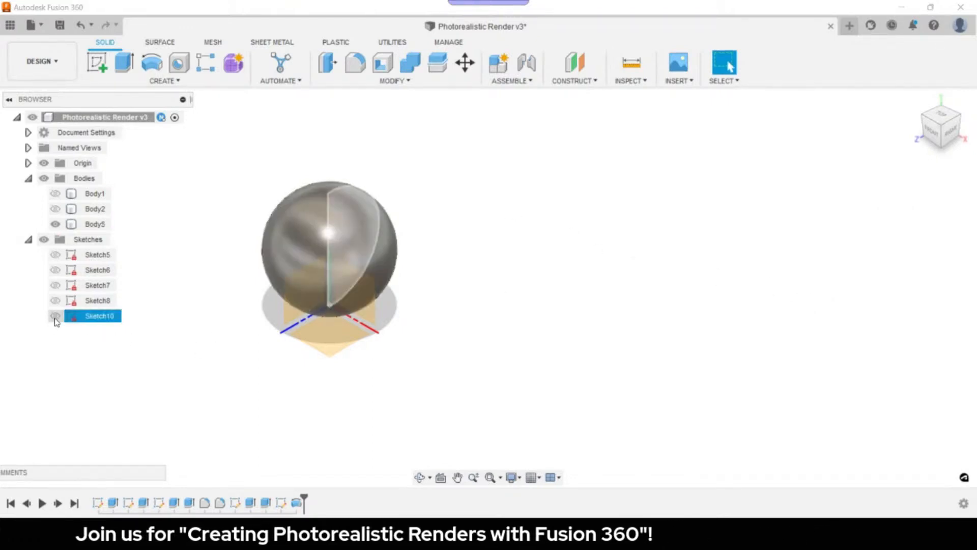
pyautogui.click(55, 317)
pyautogui.click(55, 317)
pyautogui.rightClick(94, 316)
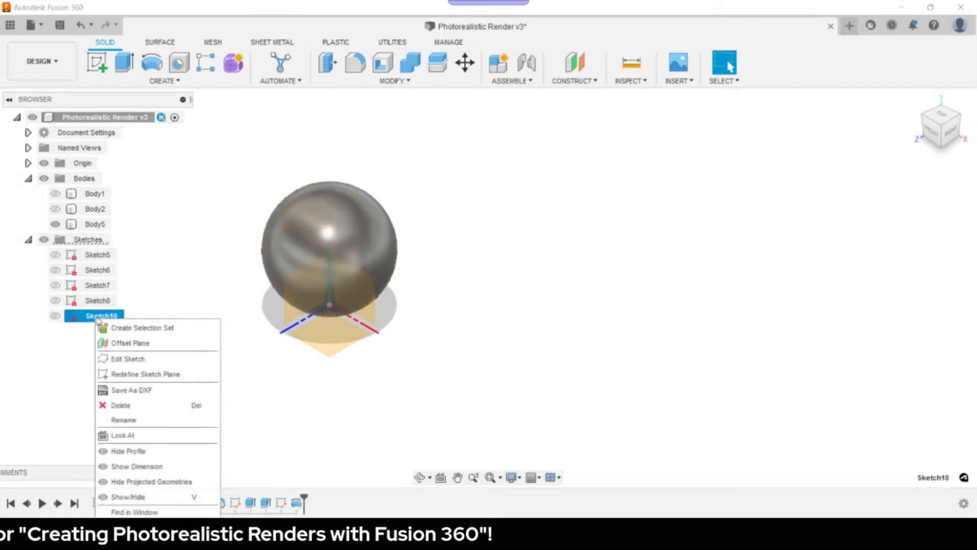
pyautogui.click(140, 365)
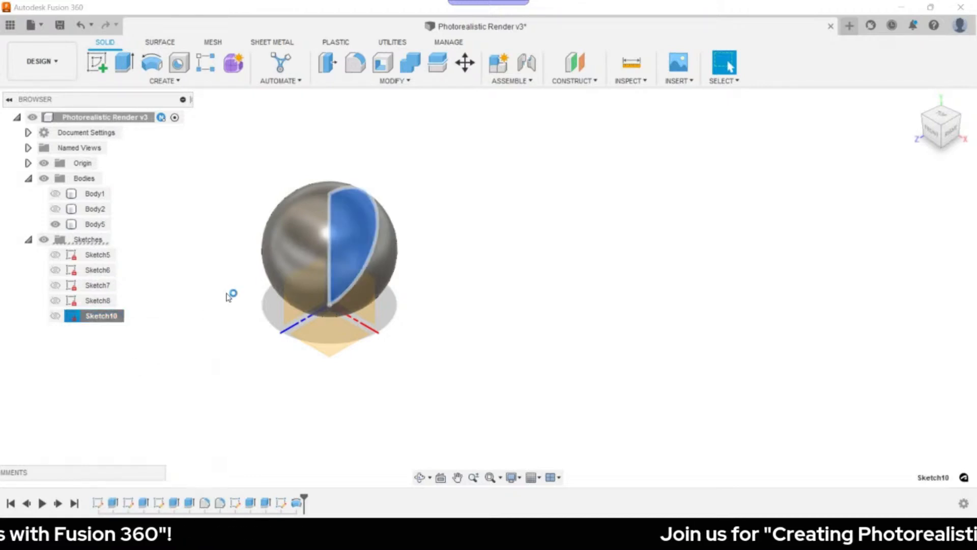
# - Draw an angled line from the arc's top and make Sketch10 visible
pyautogui.press('l')
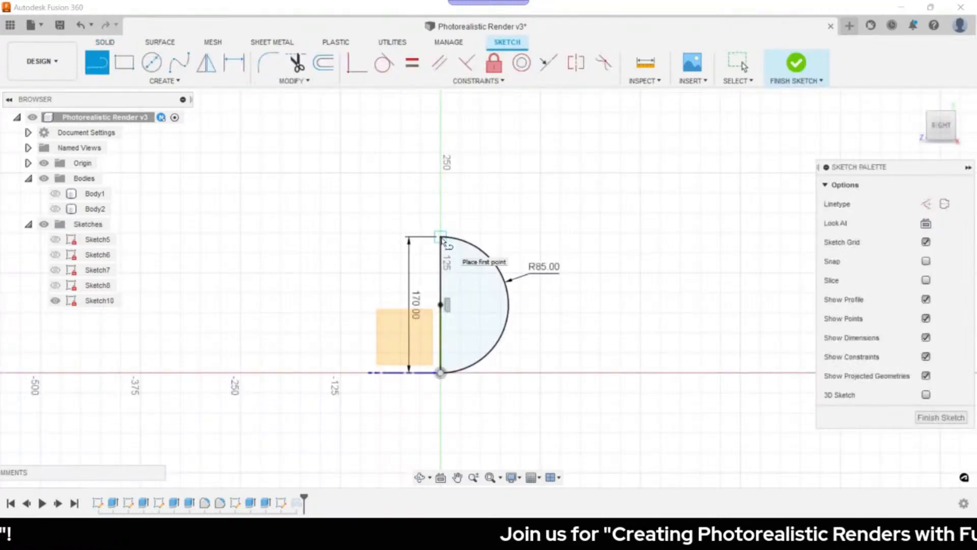
pyautogui.click(440, 237)
pyautogui.click(602, 236)
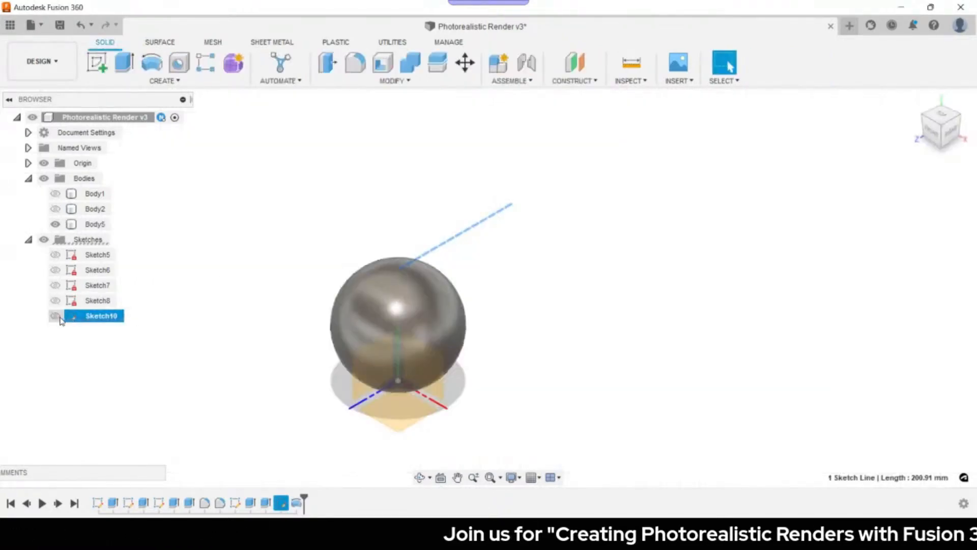
pyautogui.click(55, 315)
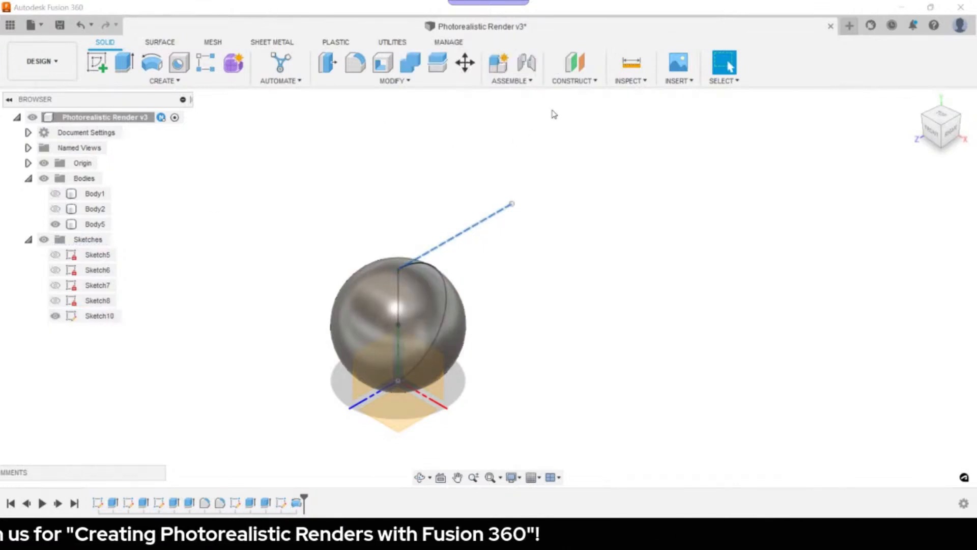
# - Create a Plane at Angle through the angled line
pyautogui.click(573, 82)
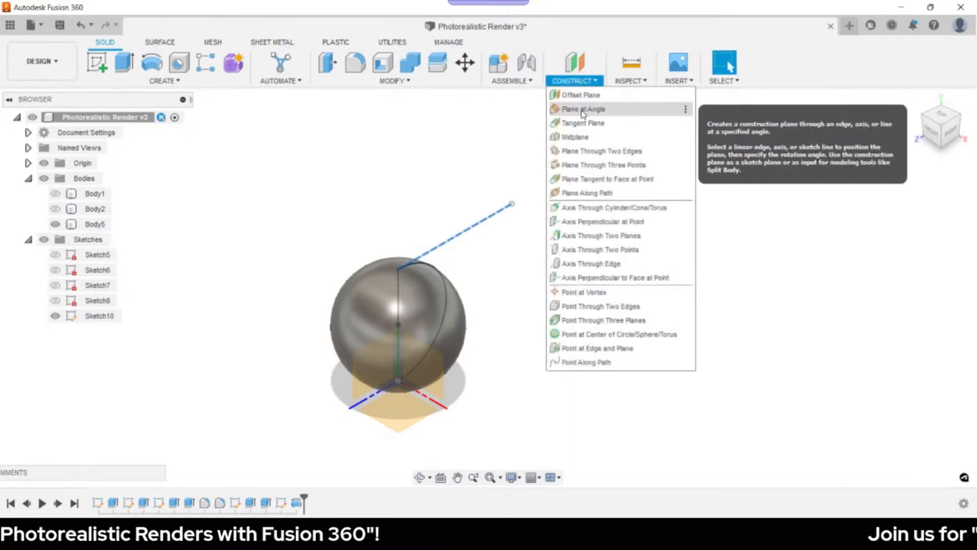
pyautogui.click(583, 110)
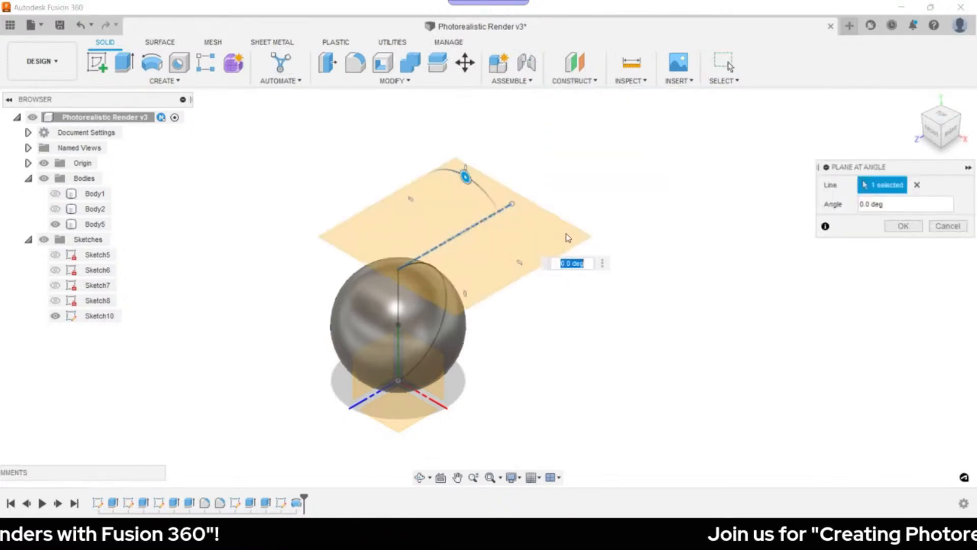
pyautogui.click(900, 226)
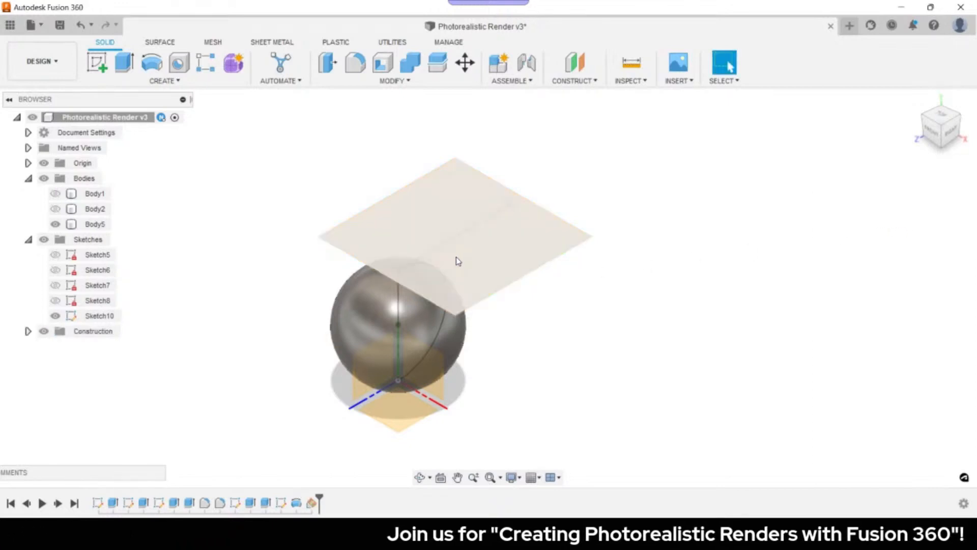
# - Sketch on the new plane, vertically aligning the 40 mm circle's centre with the arc top
pyautogui.press('c')
pyautogui.click(466, 267)
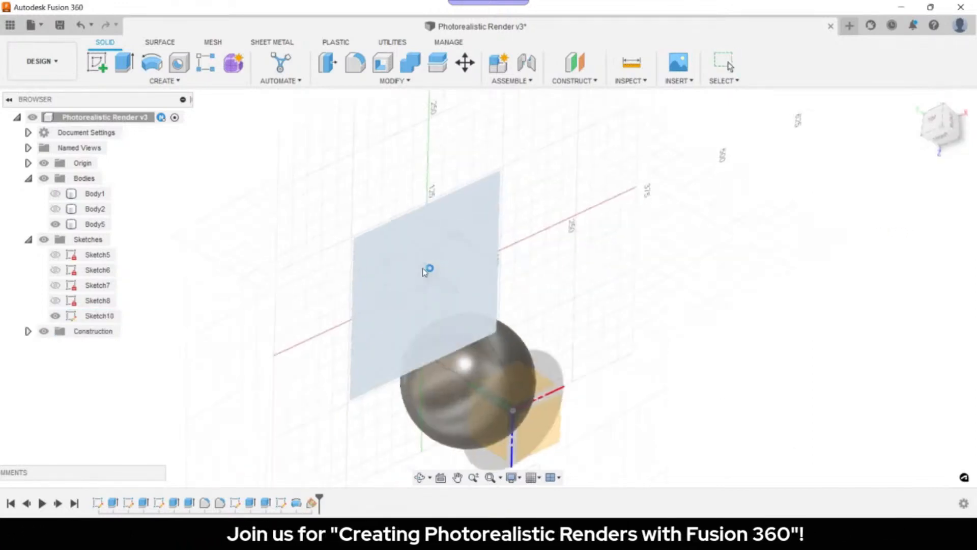
pyautogui.scroll(5, 443, 377)
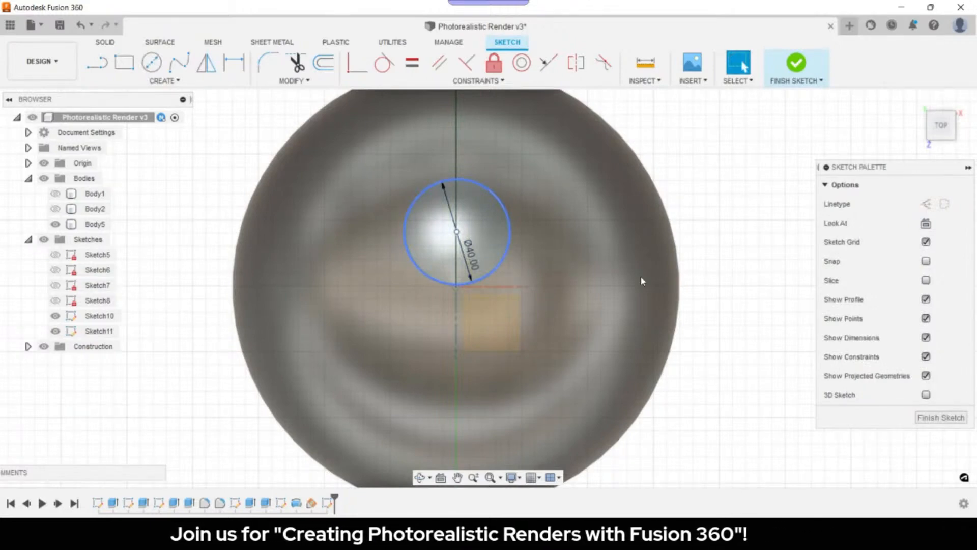
pyautogui.click(457, 288)
pyautogui.keyDown('ctrl'); pyautogui.click(457, 288); pyautogui.keyUp('ctrl')
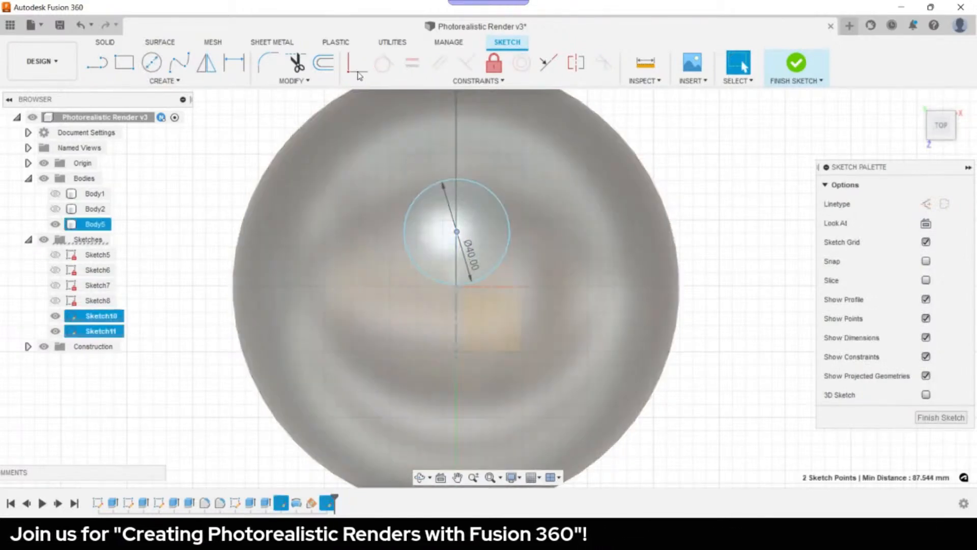
pyautogui.click(350, 68)
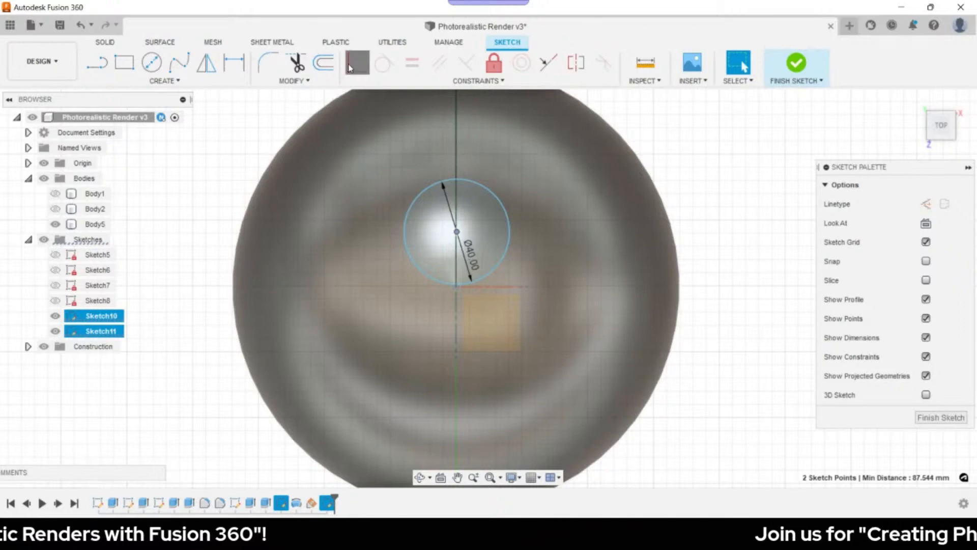
# - Extrude the Ø40 circle 40 mm symmetric, whole length, as a new body
pyautogui.press('e')
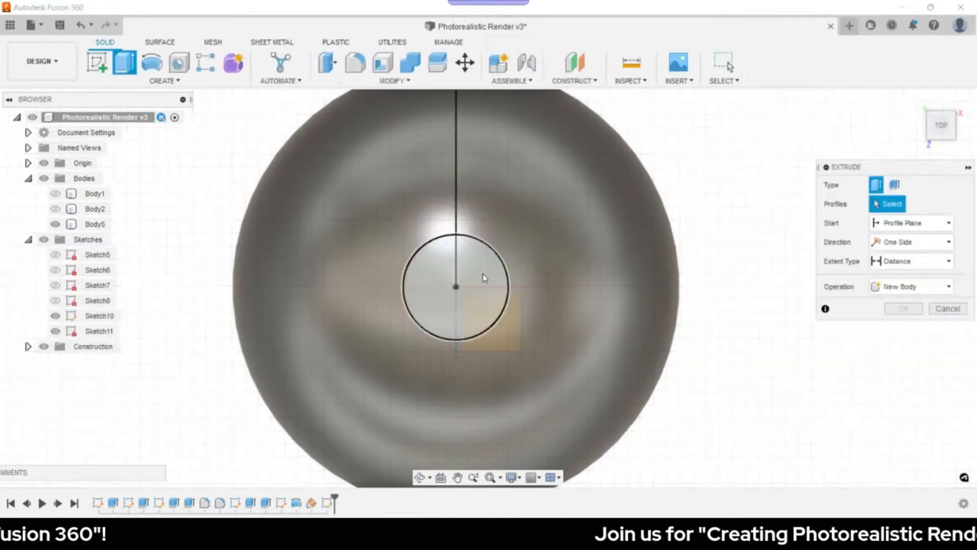
pyautogui.click(482, 278)
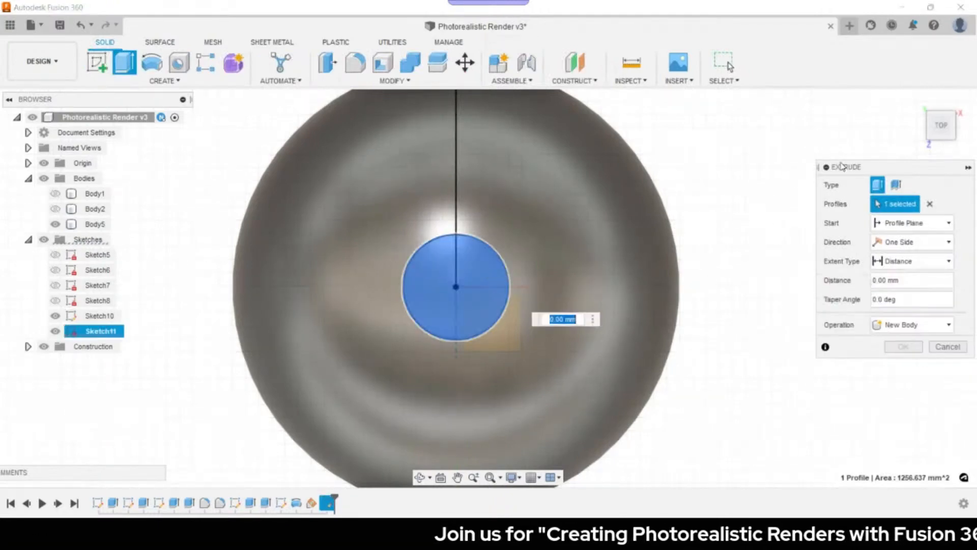
pyautogui.click(912, 101)
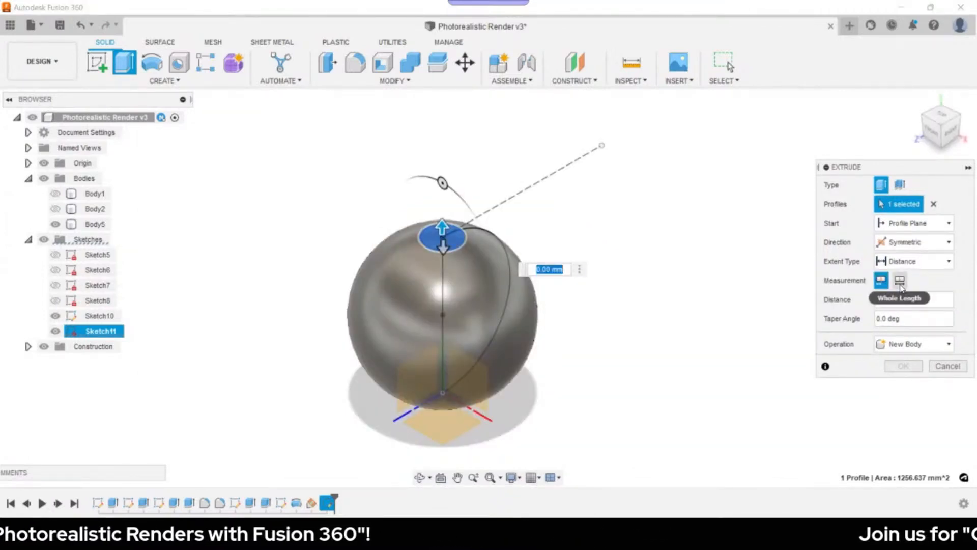
pyautogui.click(900, 280)
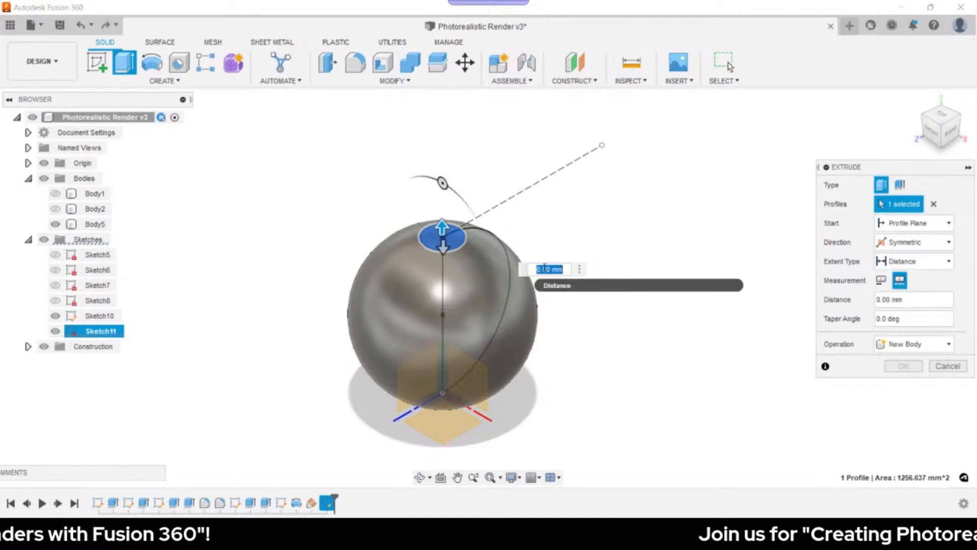
pyautogui.write('40')
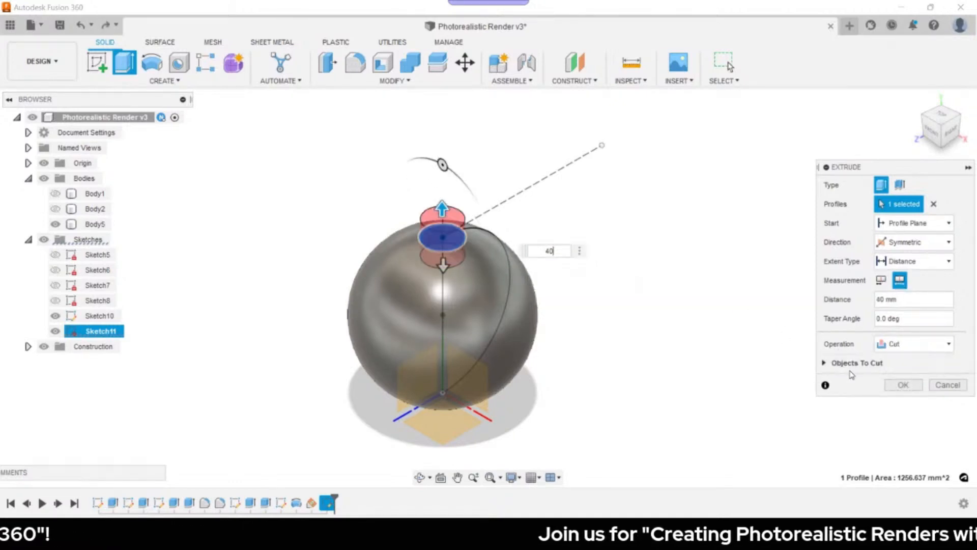
pyautogui.click(897, 355)
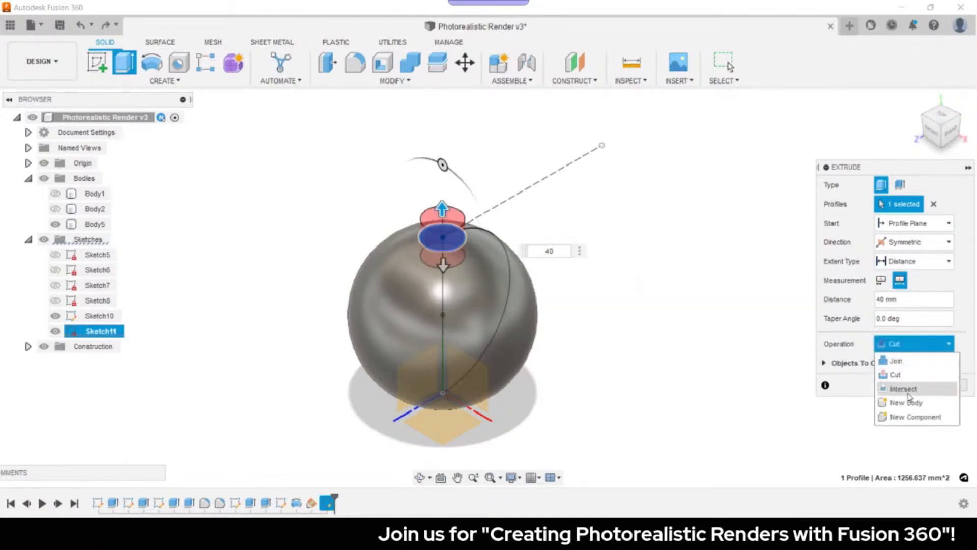
pyautogui.click(913, 404)
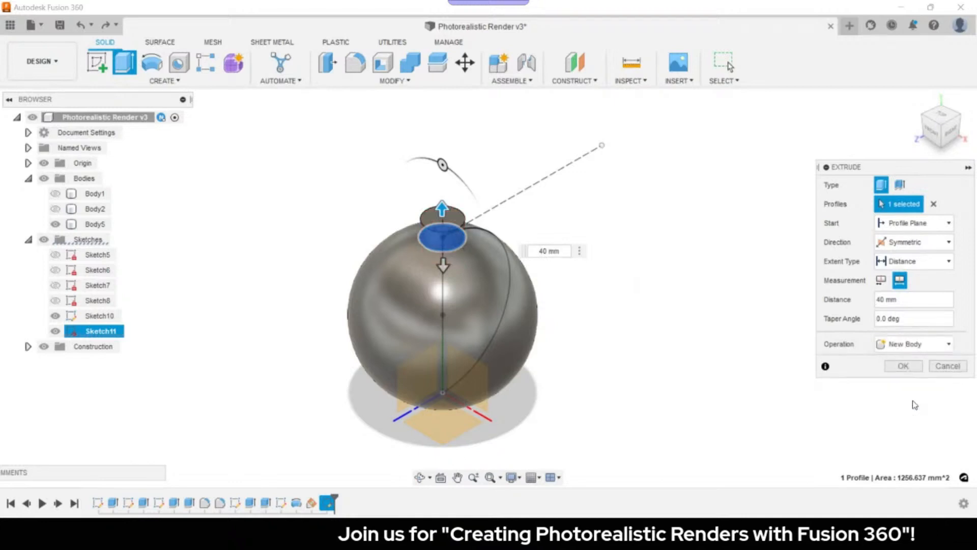
pyautogui.click(911, 371)
# - Hide Sketch10 in the model tree
pyautogui.click(57, 332)
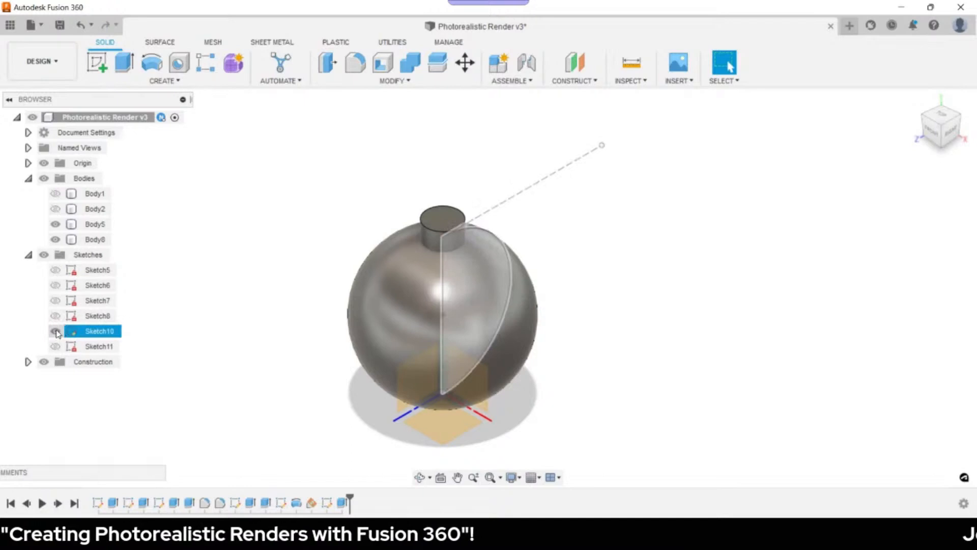
pyautogui.click(56, 332)
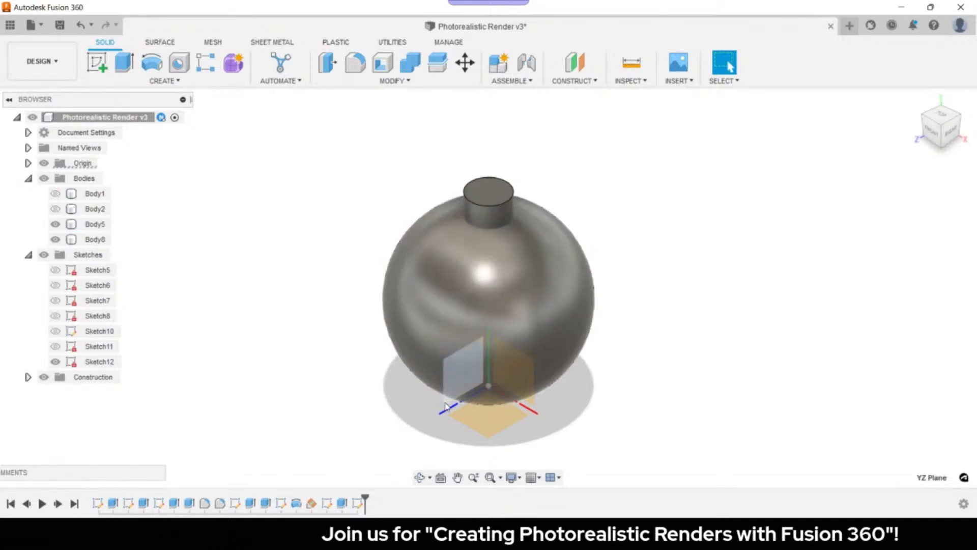
pyautogui.rightClick(446, 406)
# - Start a sketch on the YZ plane and project the cap's top edge into it
pyautogui.click(448, 283)
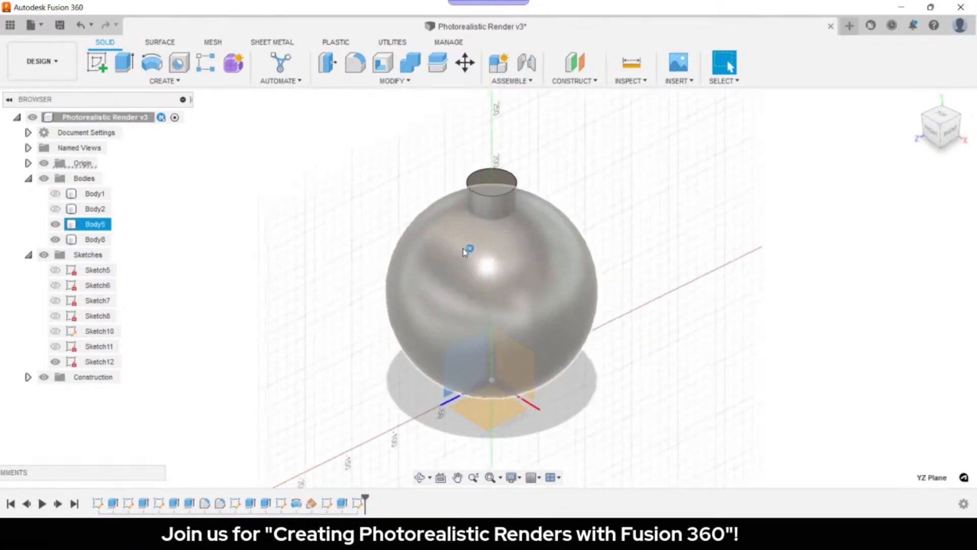
pyautogui.moveTo(530, 231); pyautogui.dragTo(523, 254, button='middle')
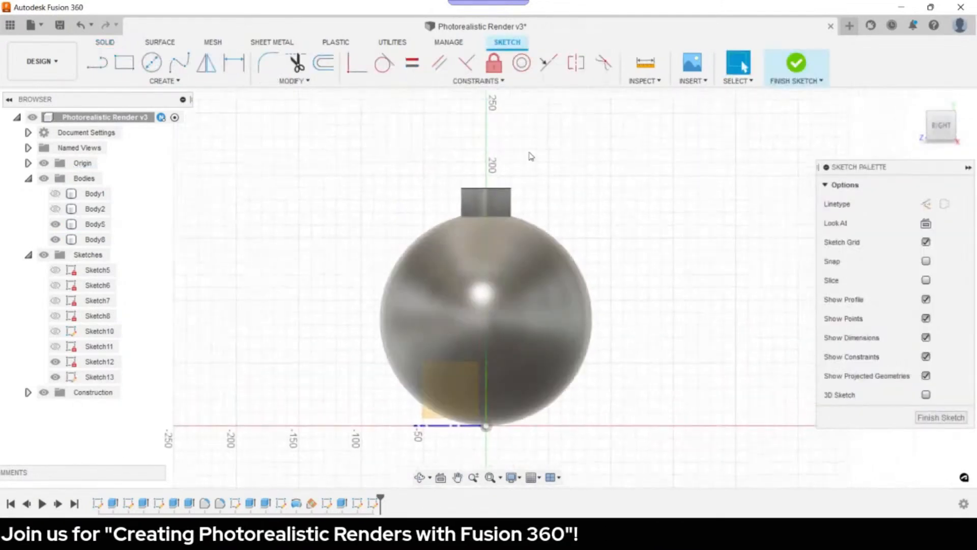
pyautogui.scroll(-2, 519, 159)
pyautogui.scroll(6, 519, 161)
pyautogui.scroll(3, 471, 189)
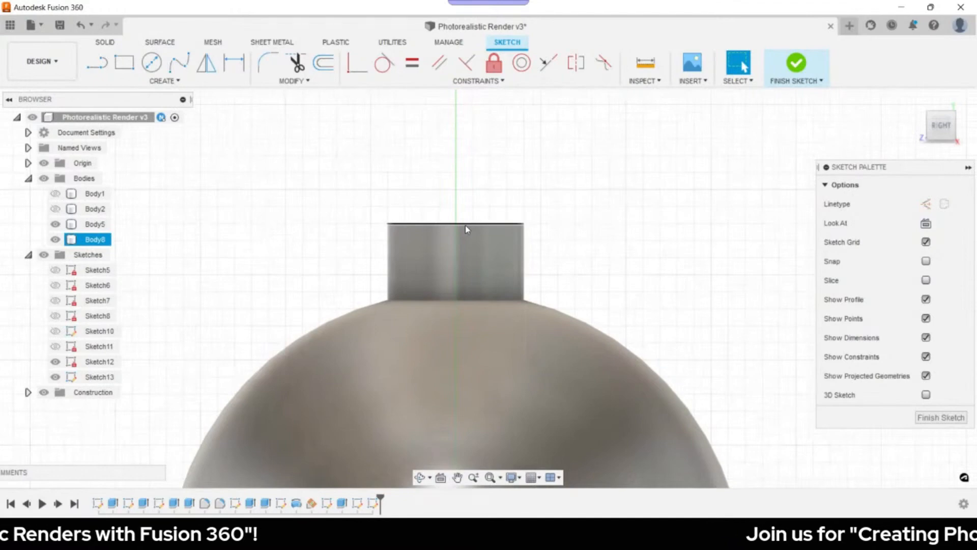
pyautogui.press('p')
pyautogui.click(466, 224)
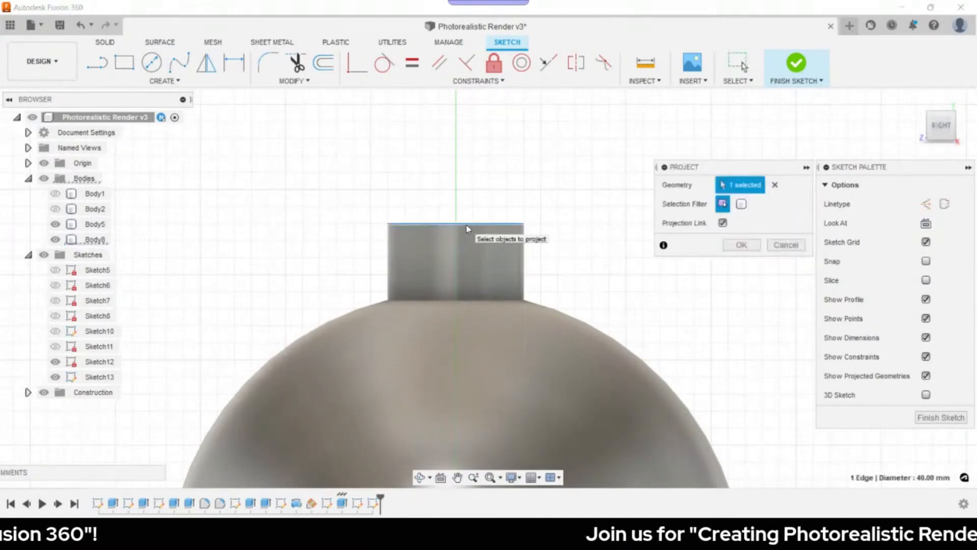
pyautogui.click(741, 246)
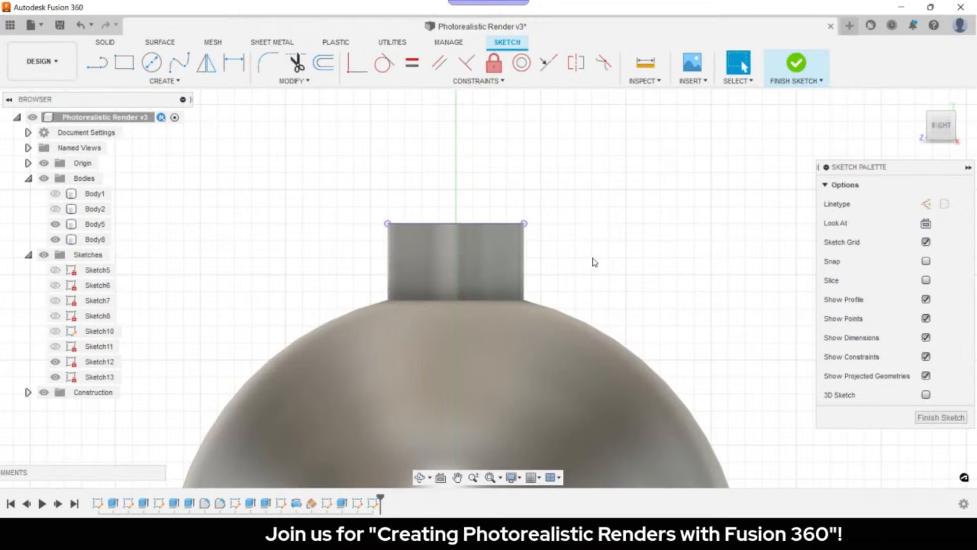
# - Place two sketch points on the projected top edge
pyautogui.press('s')
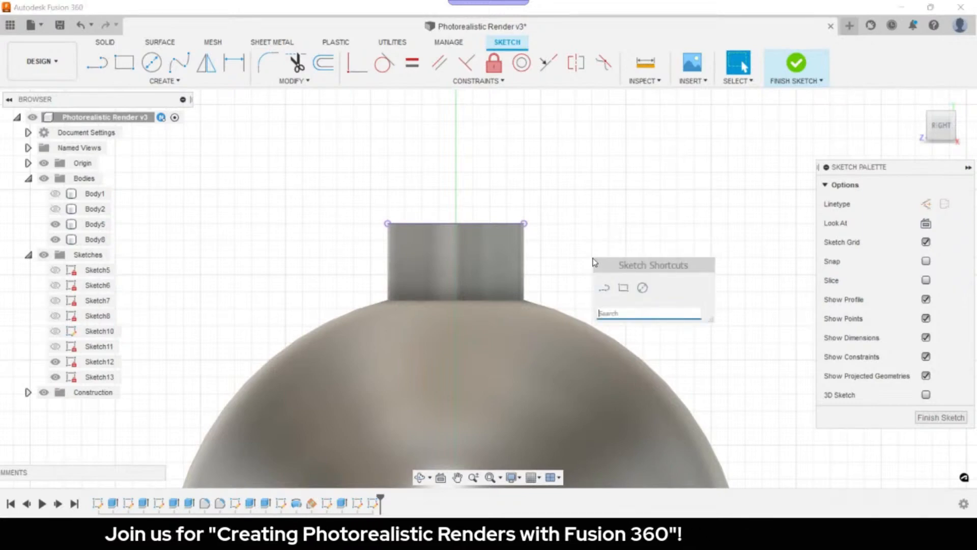
pyautogui.write('po')
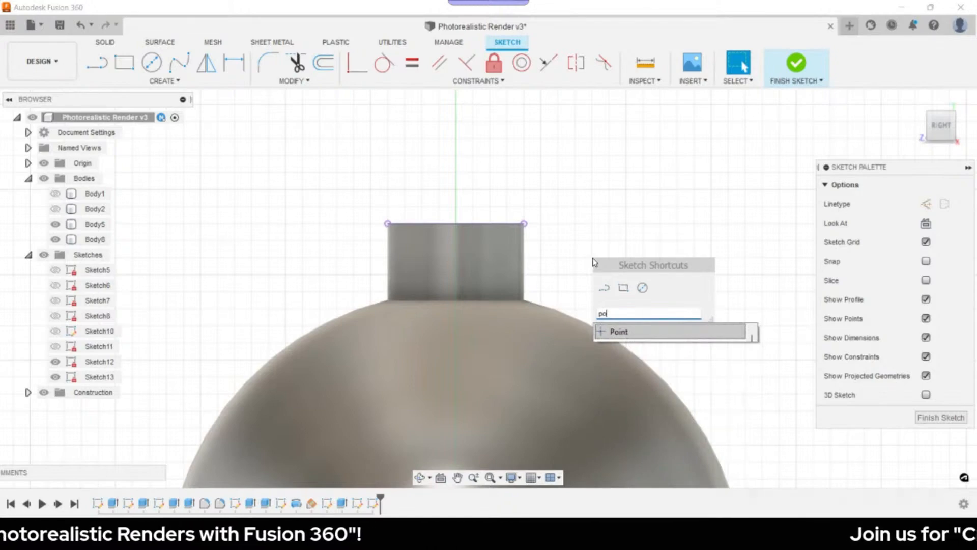
pyautogui.press('Return')
pyautogui.click(438, 223)
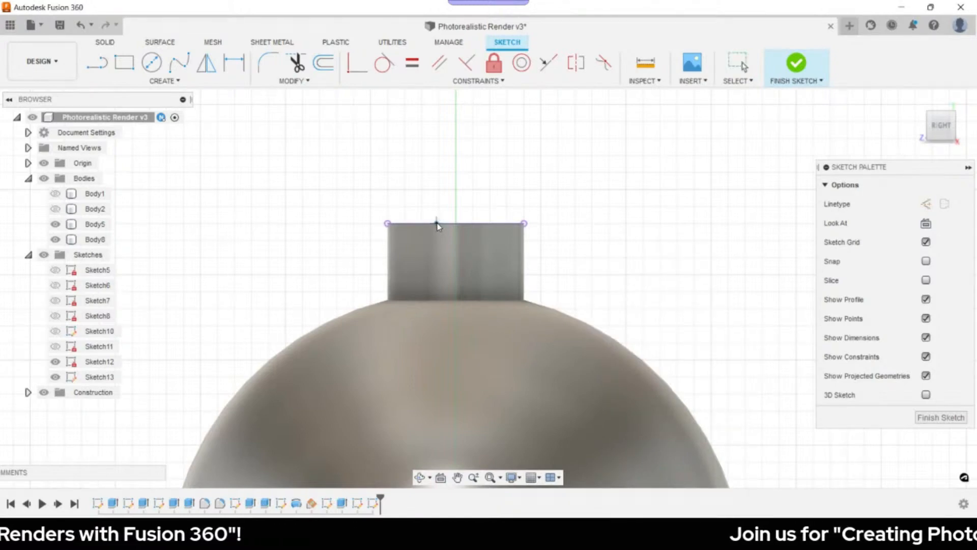
pyautogui.click(472, 224)
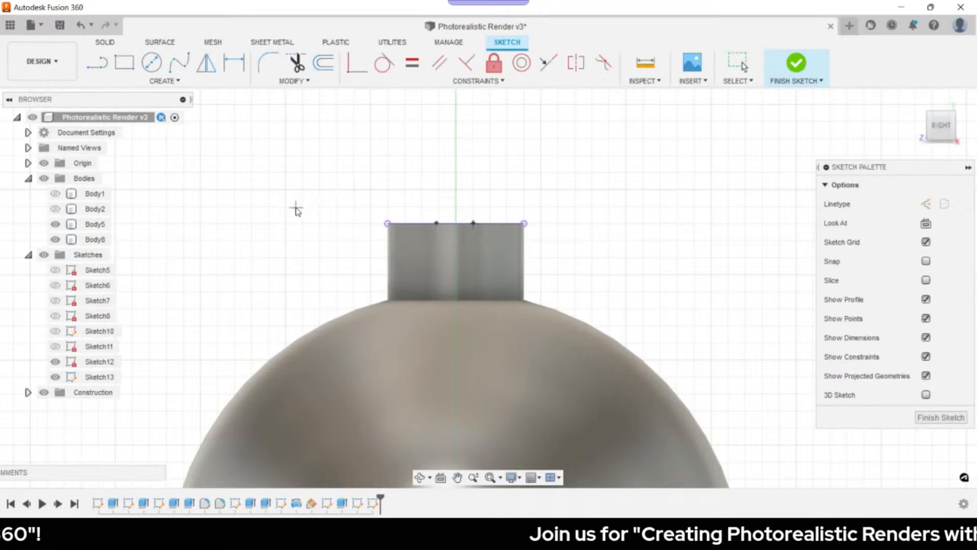
pyautogui.press('Escape')
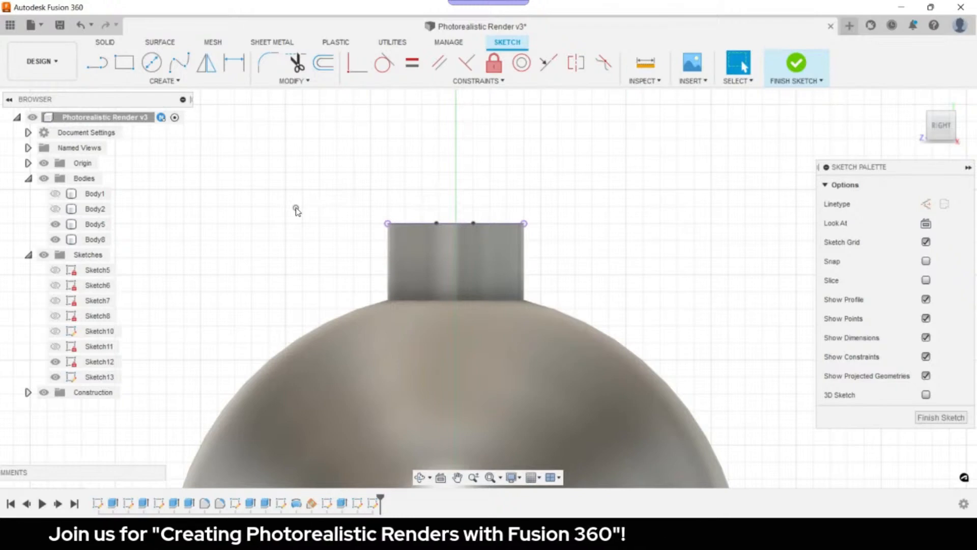
# - Draw a teardrop-shaped spline hook between the two points and finish the sketch
pyautogui.click(179, 63)
pyautogui.moveTo(454, 170); pyautogui.dragTo(432, 243, button='middle')
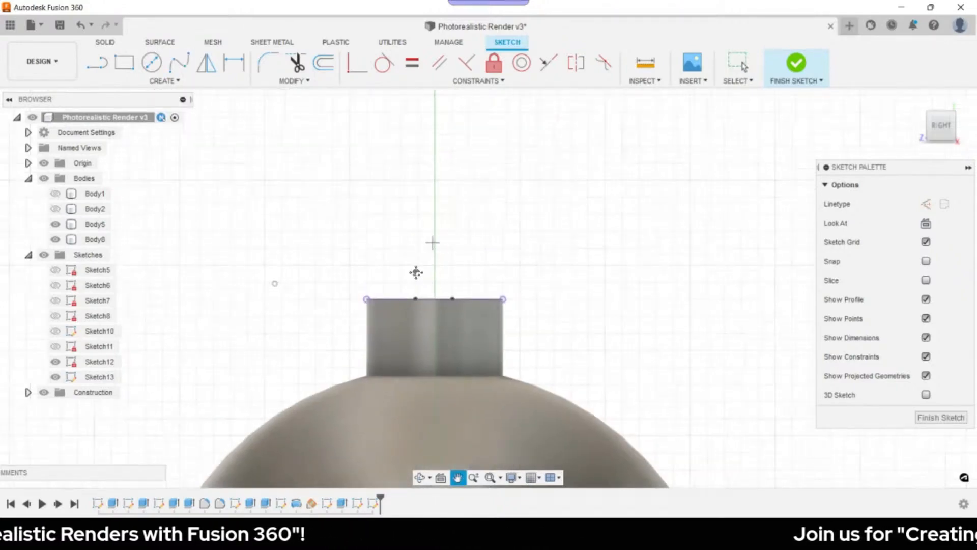
pyautogui.moveTo(432, 242); pyautogui.dragTo(407, 288, button='middle')
pyautogui.click(389, 344)
pyautogui.click(335, 238)
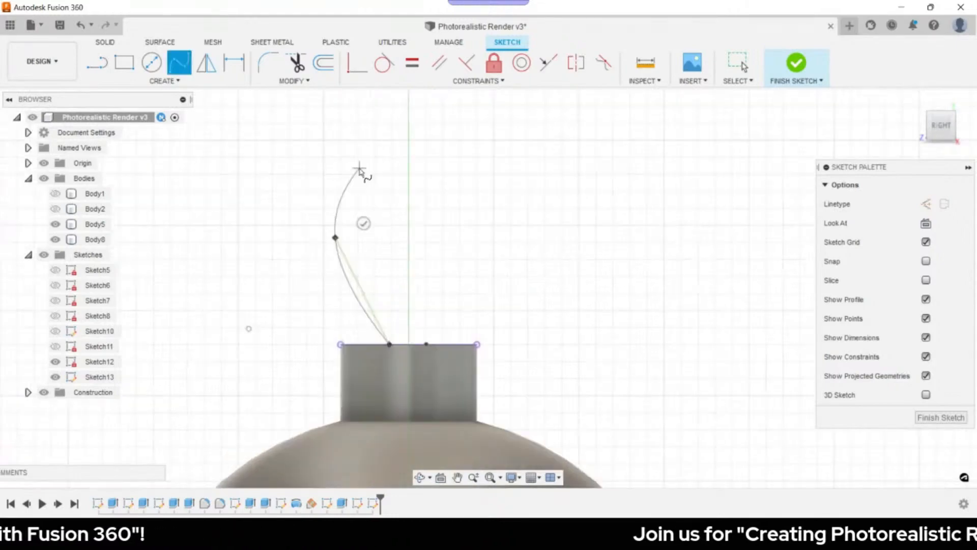
pyautogui.click(359, 167)
pyautogui.click(450, 173)
pyautogui.click(422, 246)
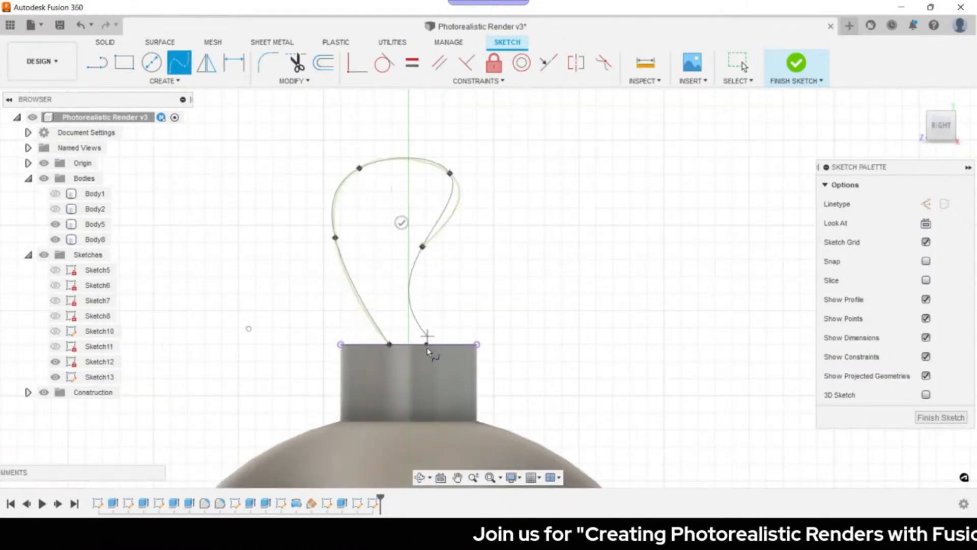
pyautogui.doubleClick(432, 336)
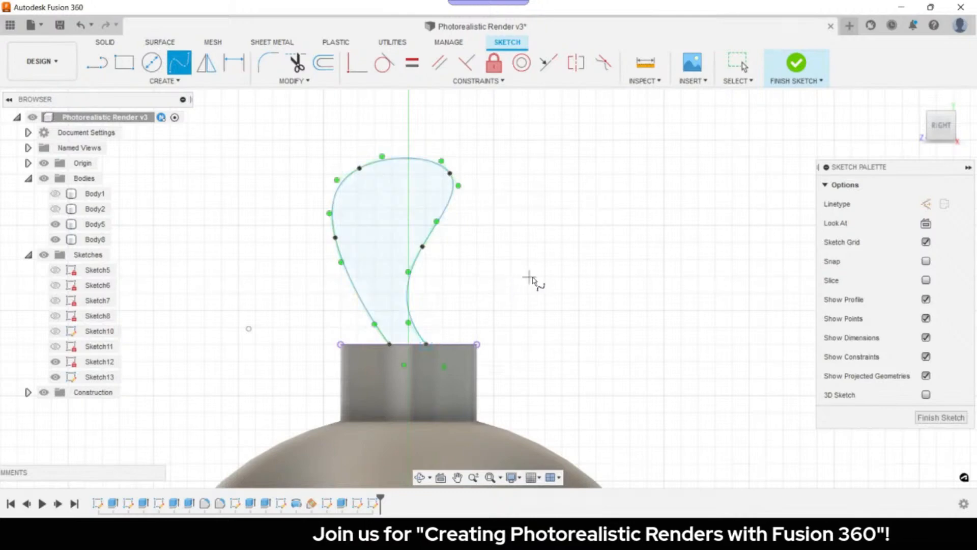
pyautogui.press('Escape')
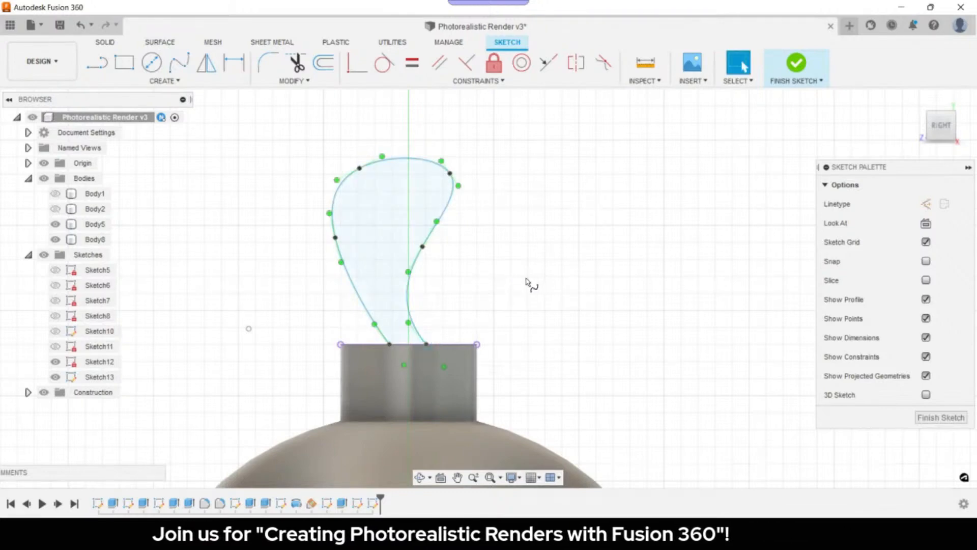
pyautogui.click(931, 418)
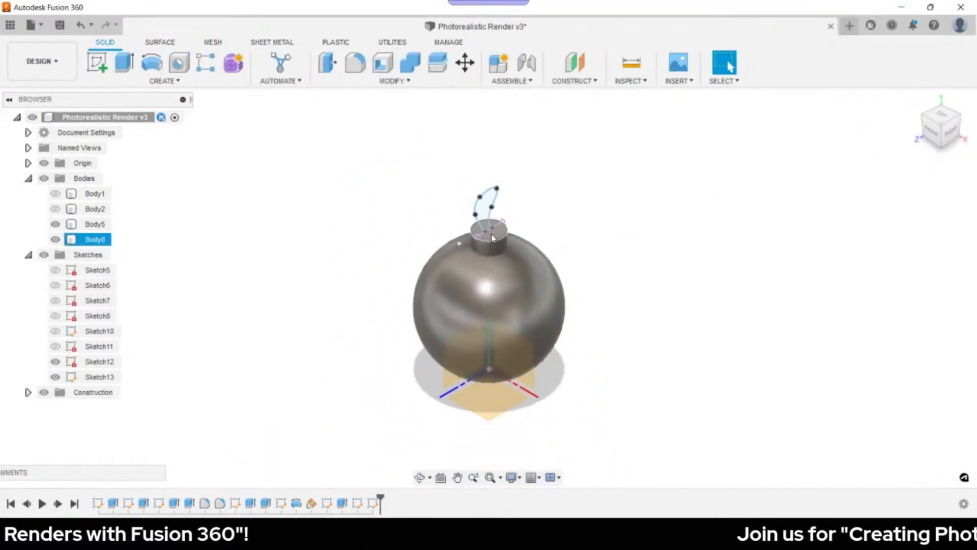
pyautogui.scroll(5, 492, 235)
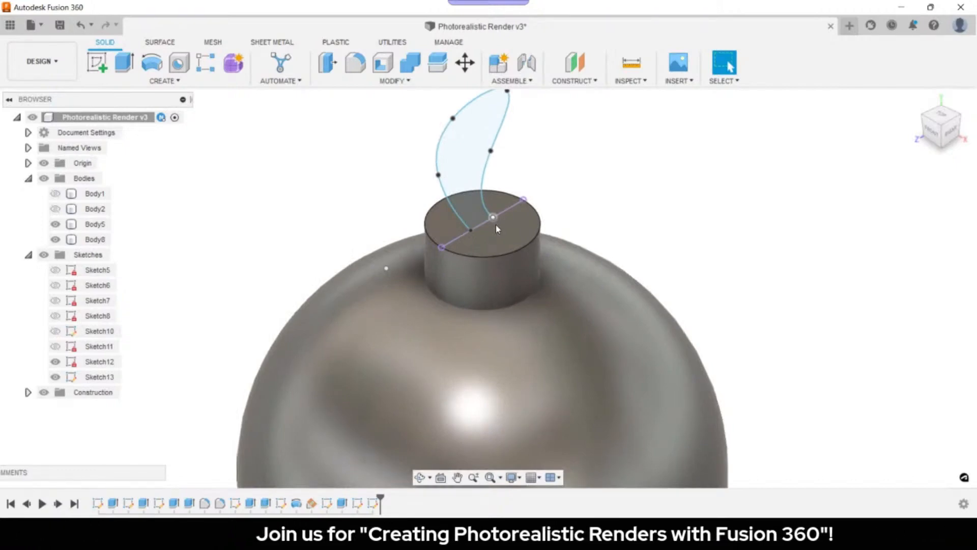
# - Sketch a 5 mm diameter circle on the cap's top face at the hook's end point
pyautogui.press('c')
pyautogui.click(497, 229)
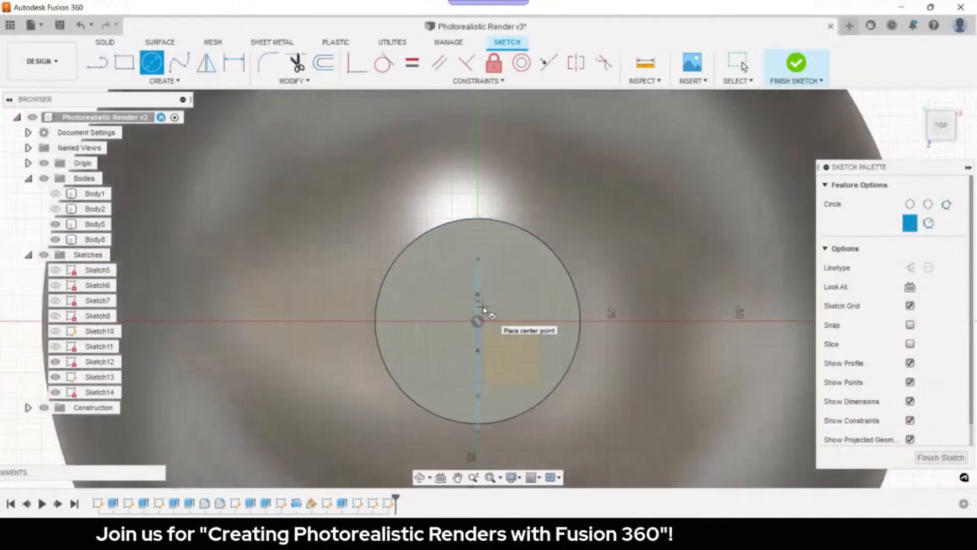
pyautogui.scroll(5, 484, 309)
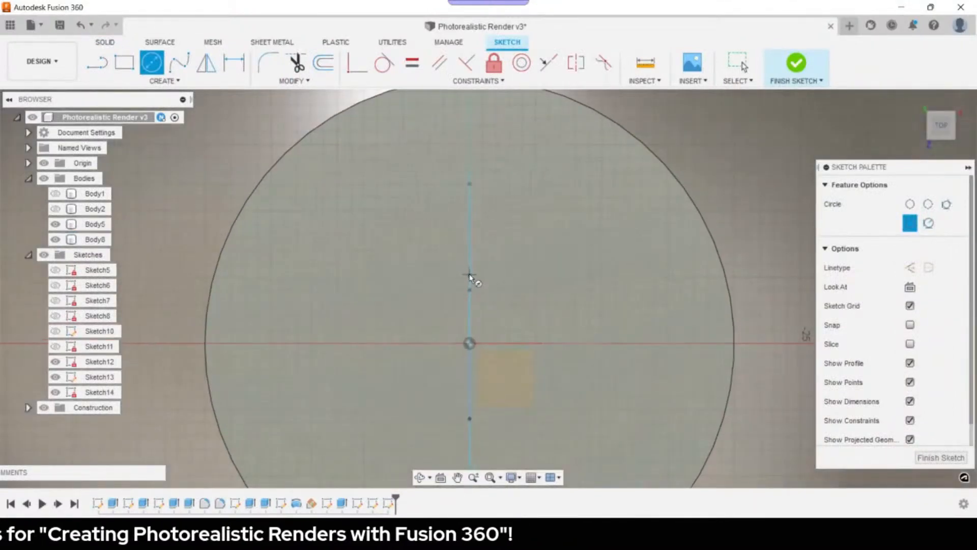
pyautogui.click(469, 276)
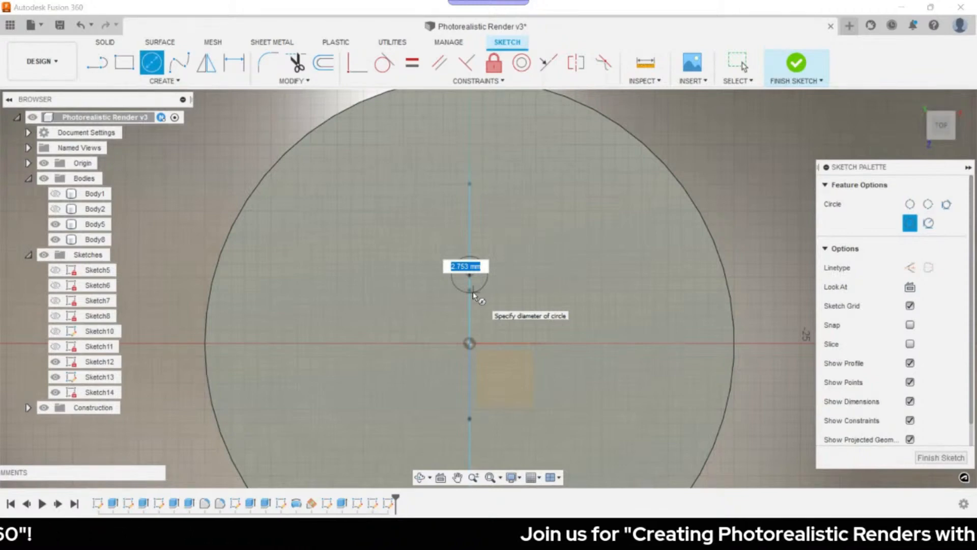
pyautogui.write('5')
pyautogui.press('Return')
pyautogui.press('Escape')
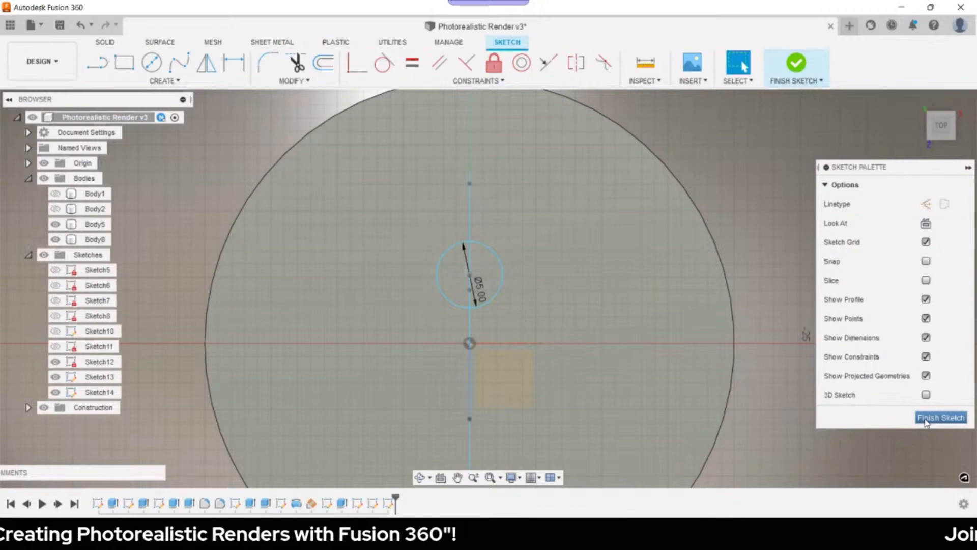
pyautogui.click(925, 421)
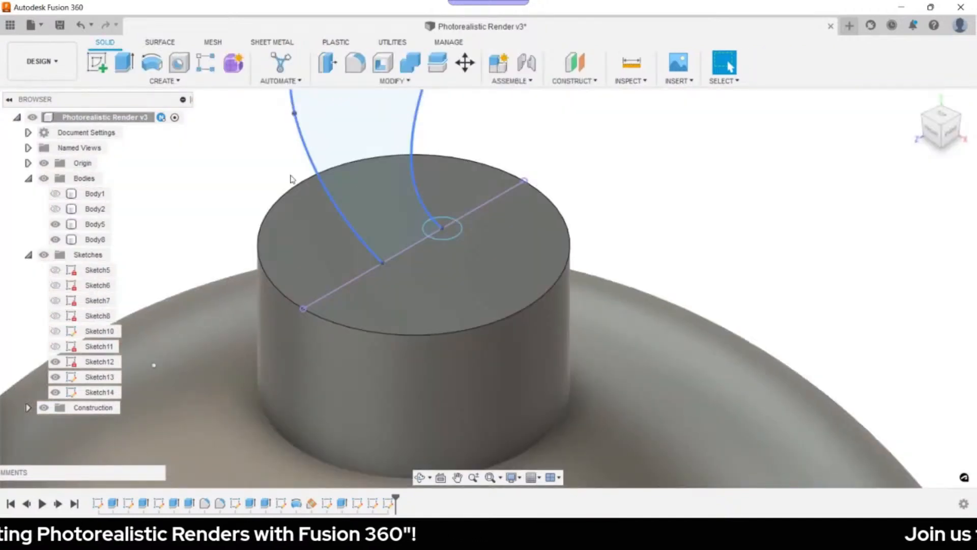
# - Sweep the 5 mm circle along the hook curve as a new body, forming the wire hook
pyautogui.click(177, 82)
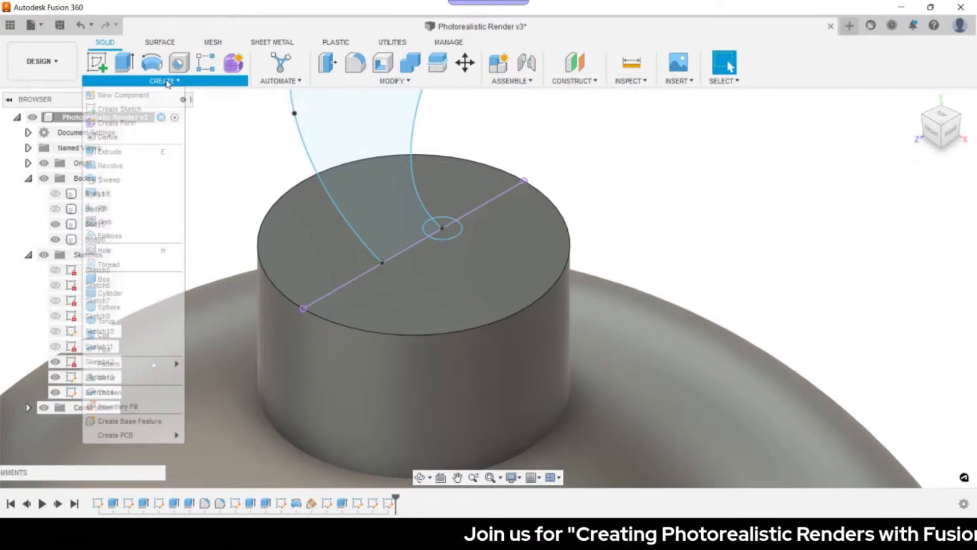
pyautogui.click(109, 179)
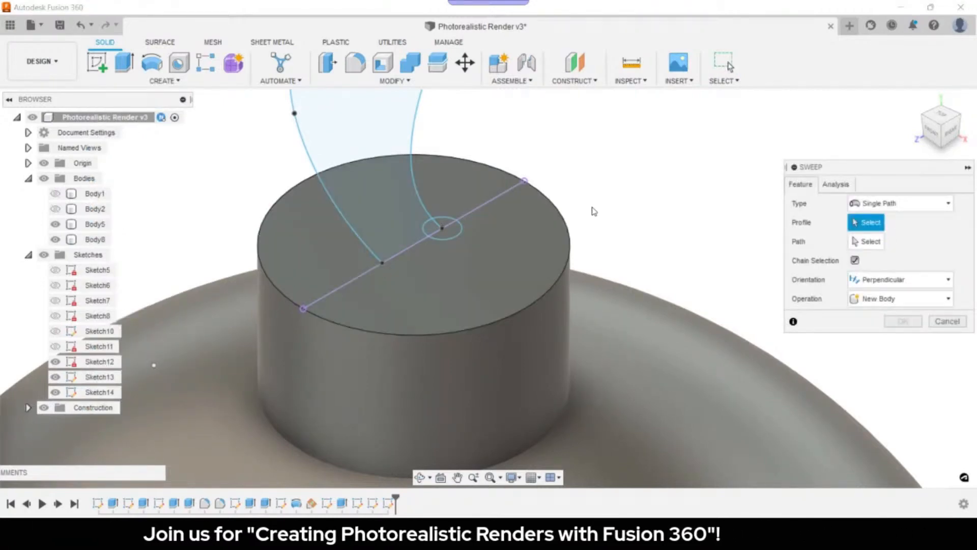
pyautogui.click(442, 227)
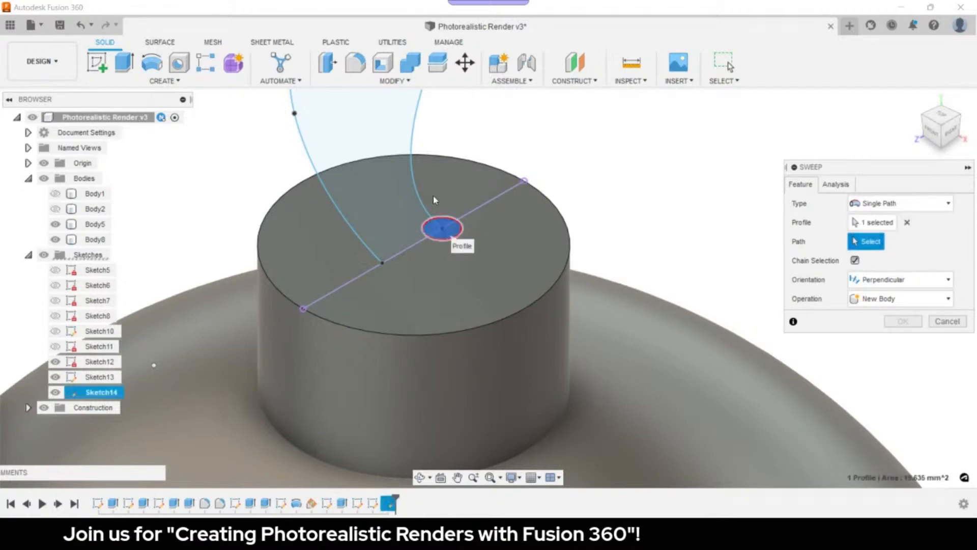
pyautogui.click(422, 171)
pyautogui.scroll(-4, 602, 163)
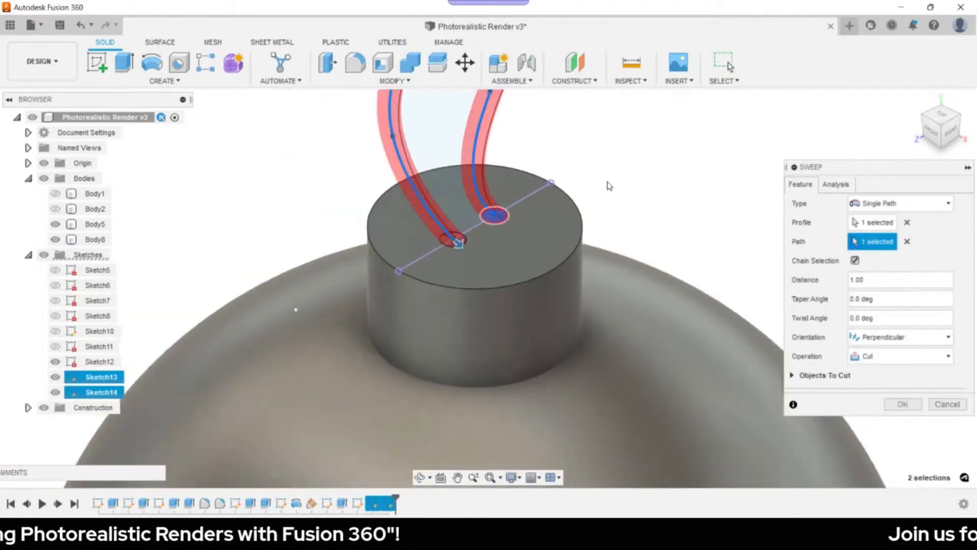
pyautogui.moveTo(600, 161); pyautogui.dragTo(543, 257, button='middle')
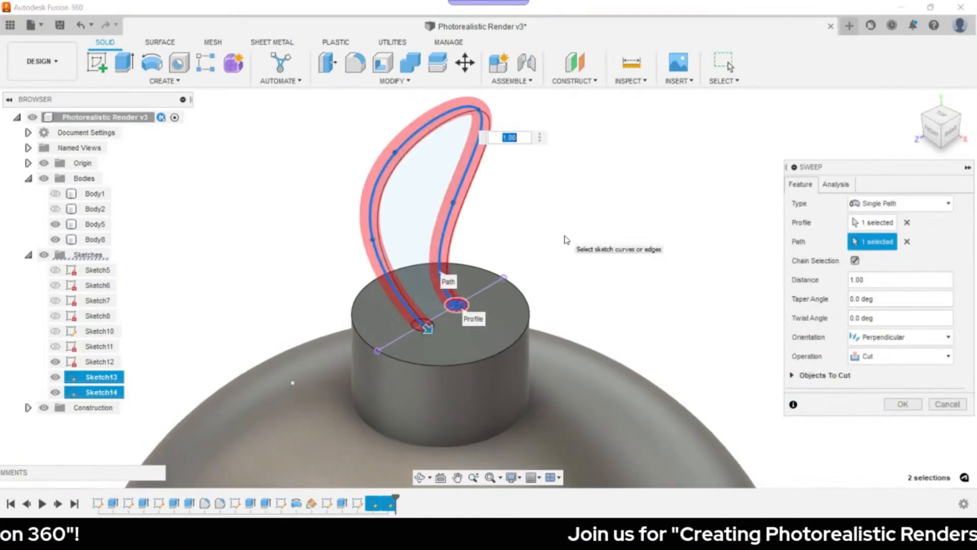
pyautogui.click(868, 357)
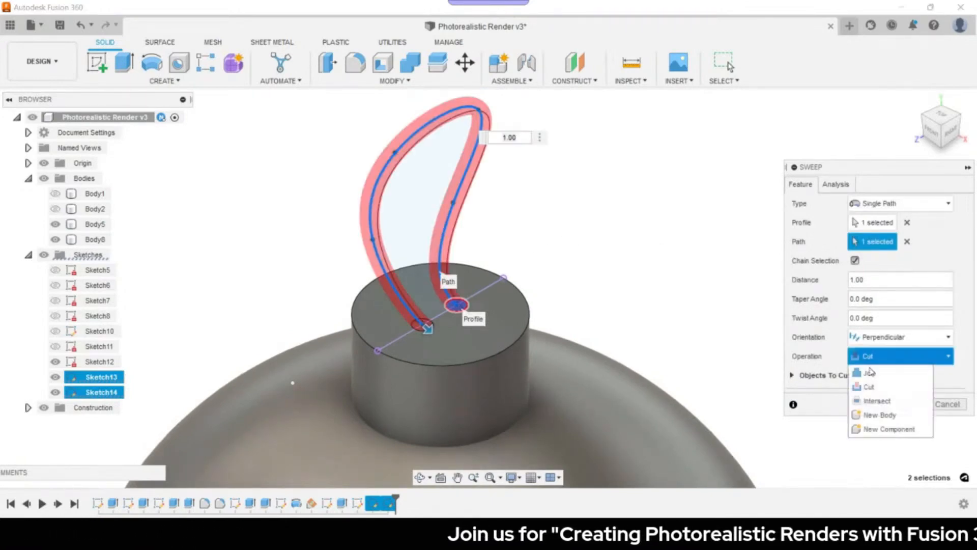
pyautogui.click(880, 415)
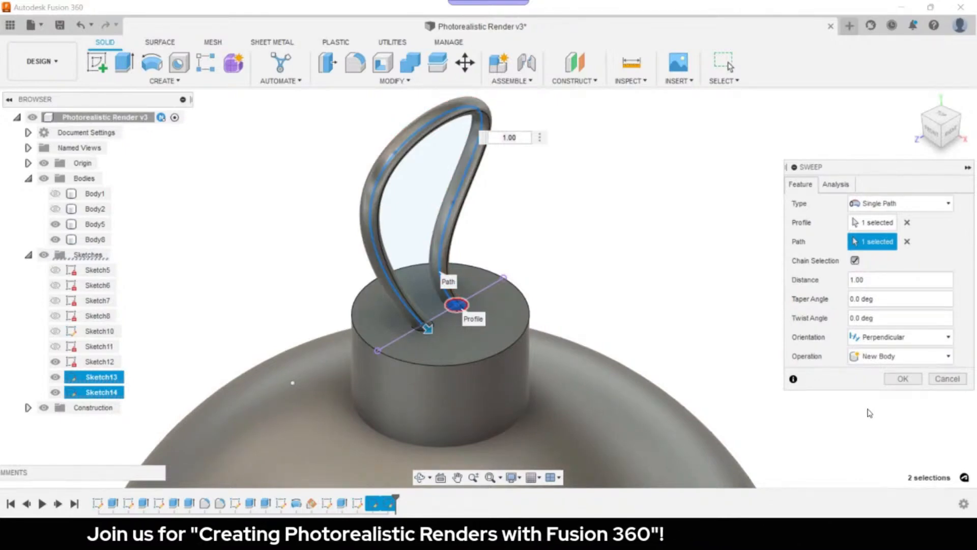
pyautogui.press('Return')
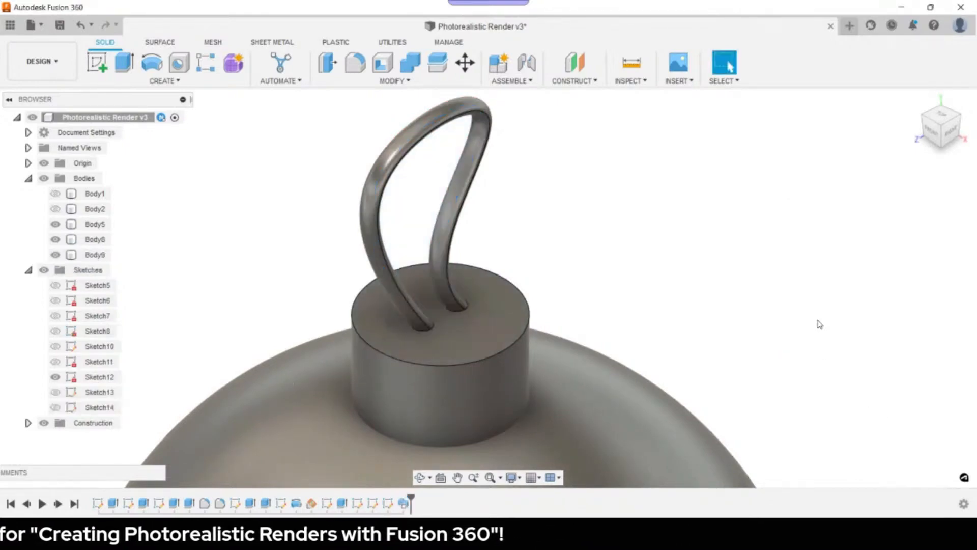
# - Return to the Home view and hide the sphere, cap and hook bodies (Body5, Body8, Body9)
pyautogui.click(916, 100)
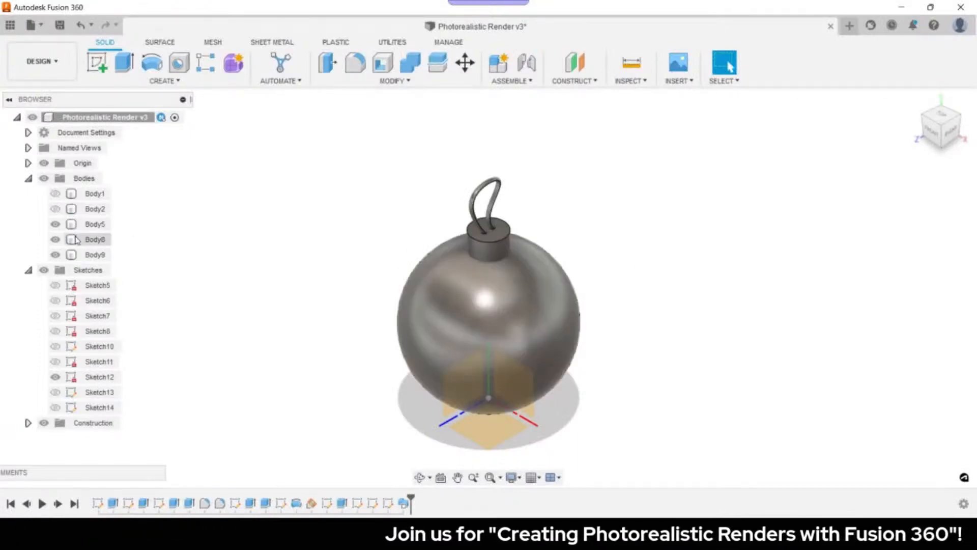
pyautogui.click(61, 224)
pyautogui.click(56, 224)
pyautogui.click(55, 239)
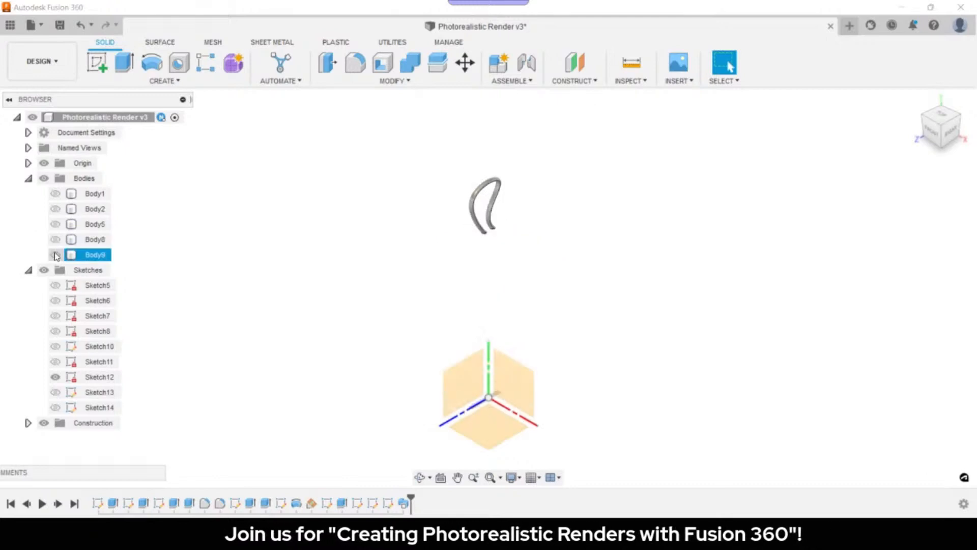
pyautogui.click(55, 254)
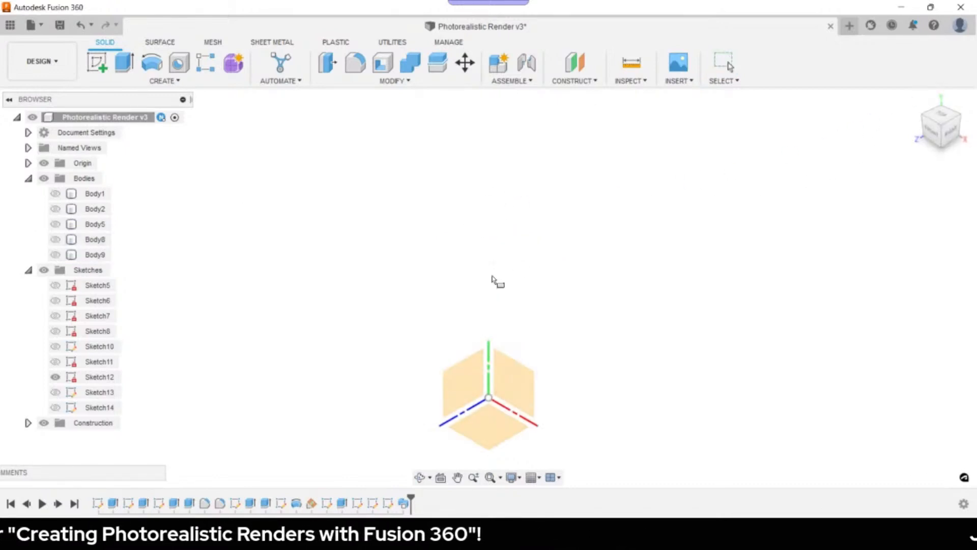
# - Start a sketch on the front plane and draw a large two-point rectangle
pyautogui.click(538, 388)
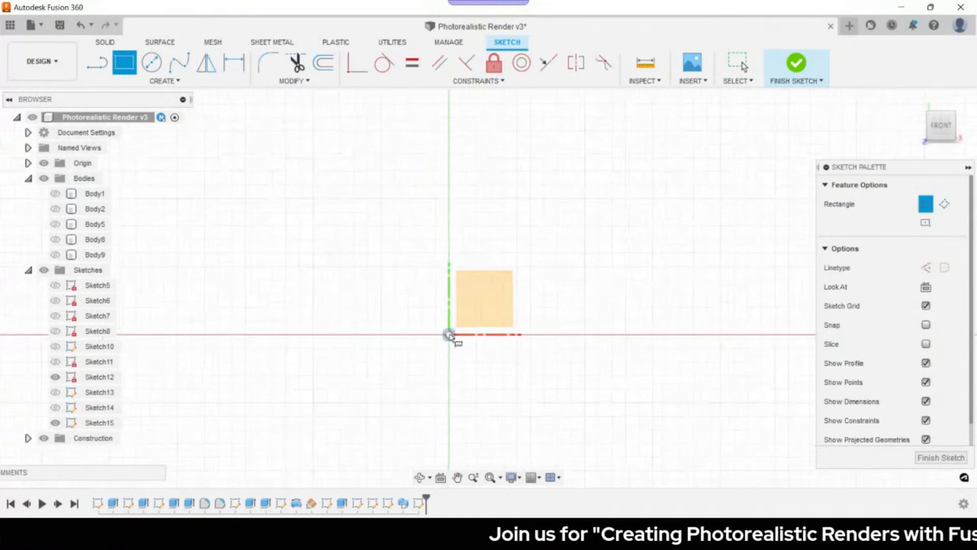
pyautogui.click(273, 467)
pyautogui.click(606, 117)
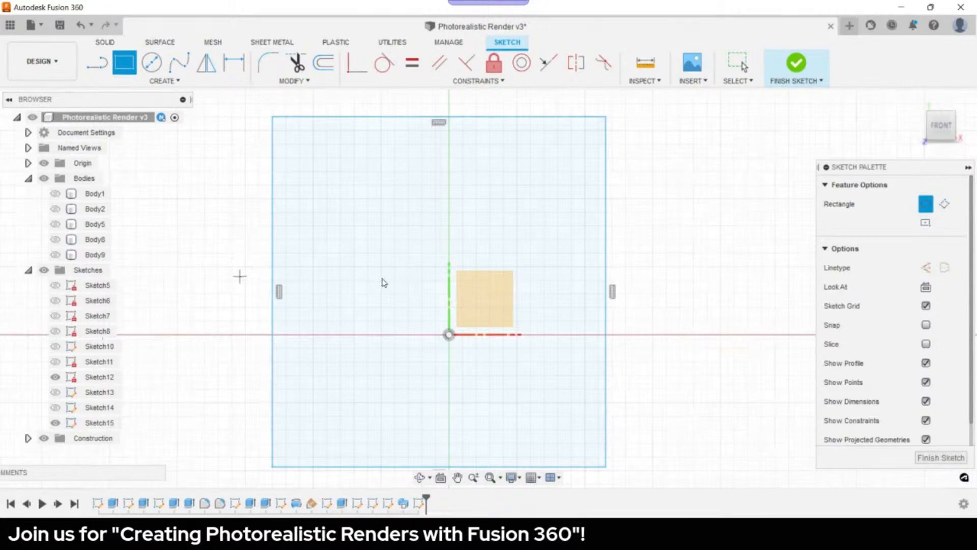
pyautogui.press('Escape')
pyautogui.scroll(-2, 226, 287)
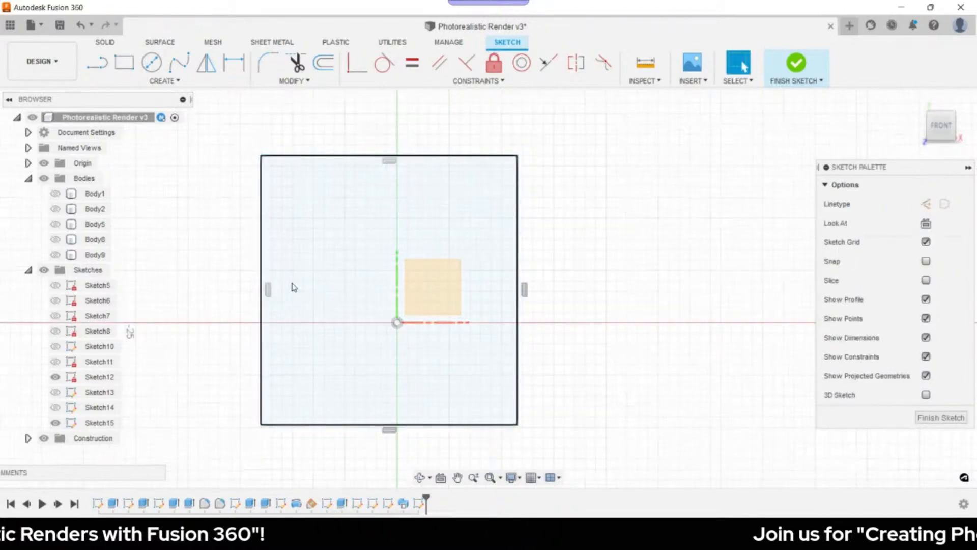
# - Add a height dimension left of the rectangle, setting it to 3048.00
pyautogui.press('d')
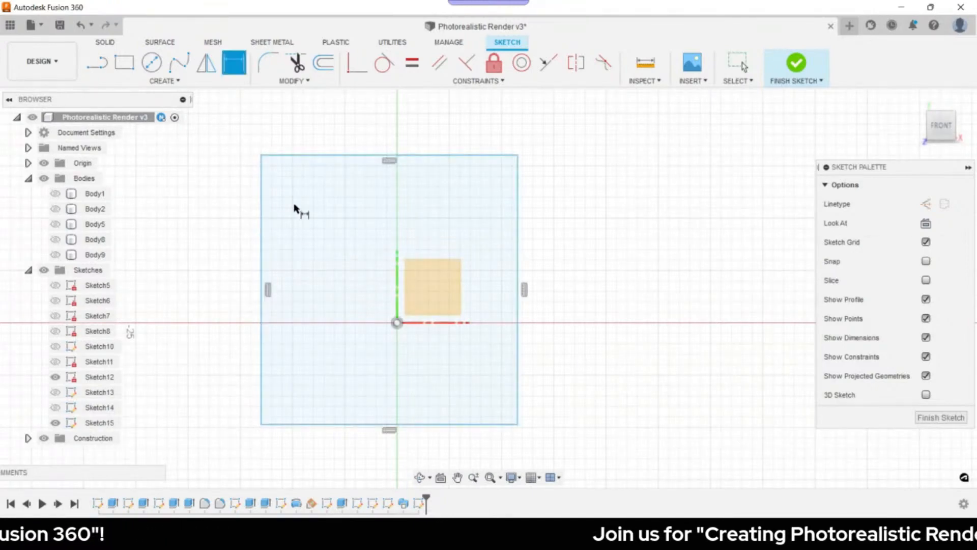
pyautogui.click(373, 156)
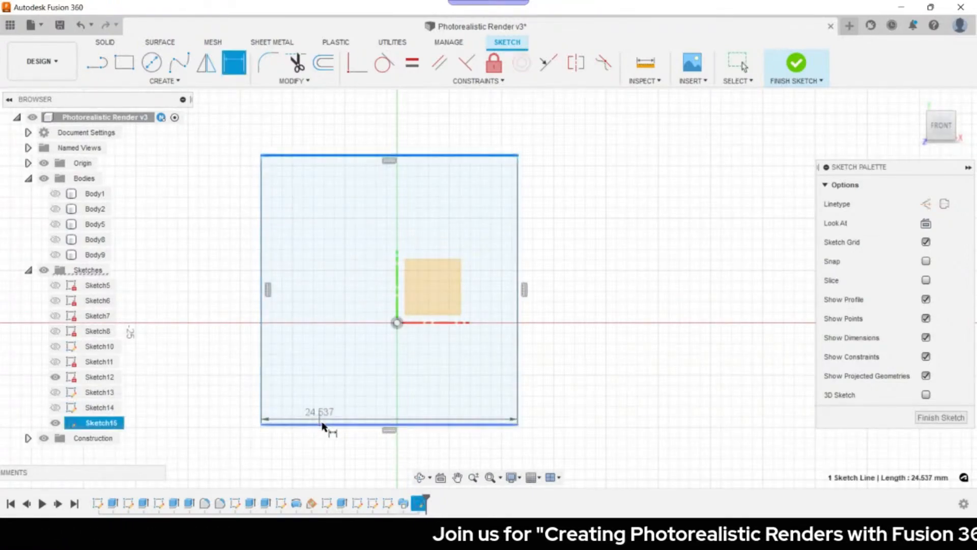
pyautogui.click(321, 423)
pyautogui.click(193, 324)
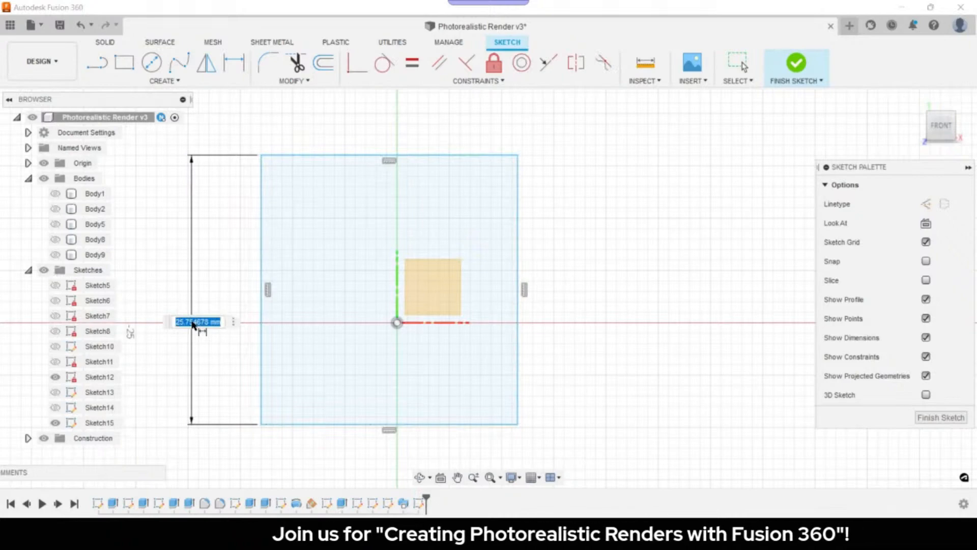
pyautogui.write('500')
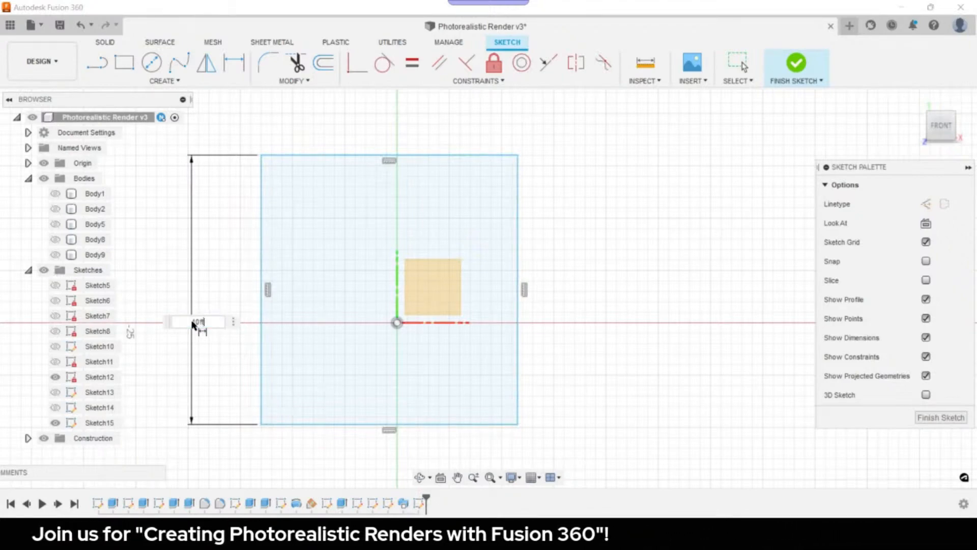
pyautogui.press('Return')
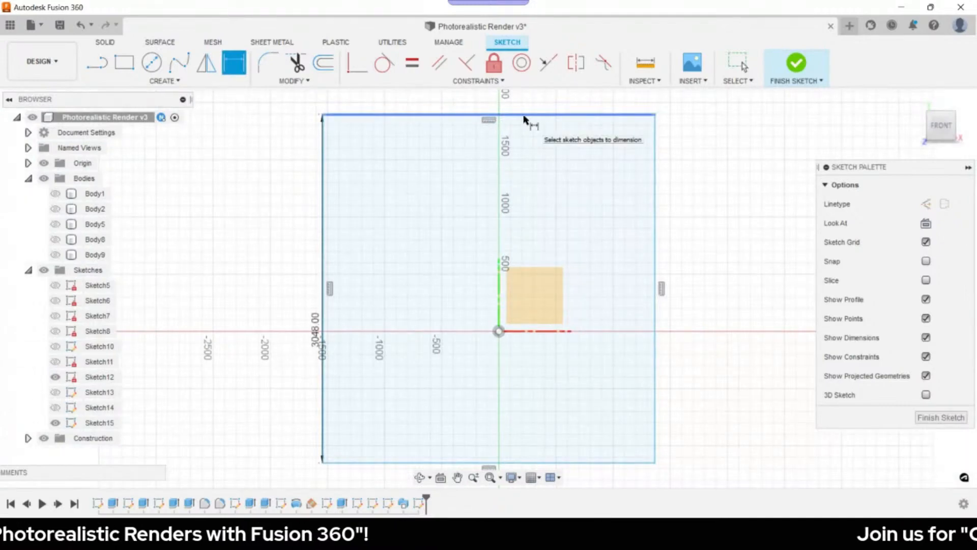
# - Add a width dimension below the rectangle as 9ft (2743.20), then recentre the view
pyautogui.click(655, 153)
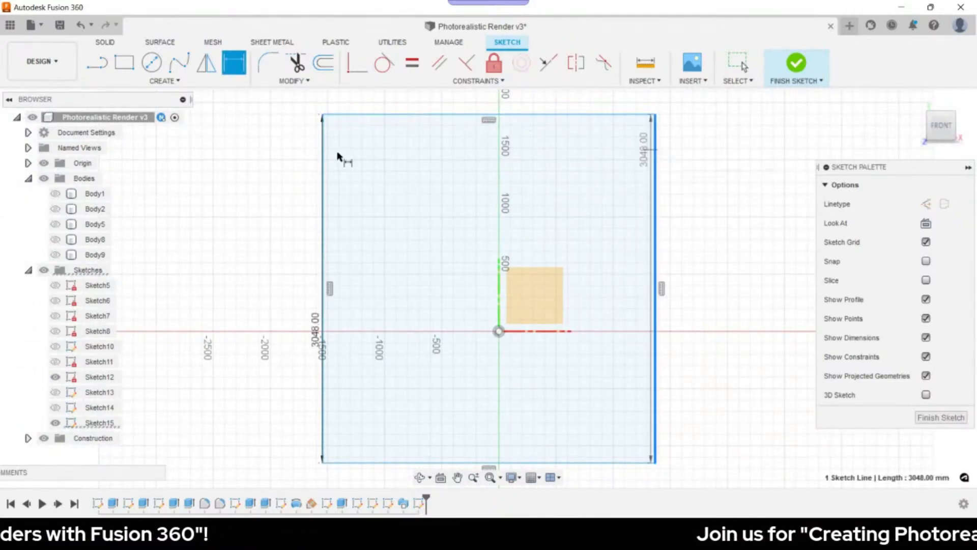
pyautogui.click(324, 152)
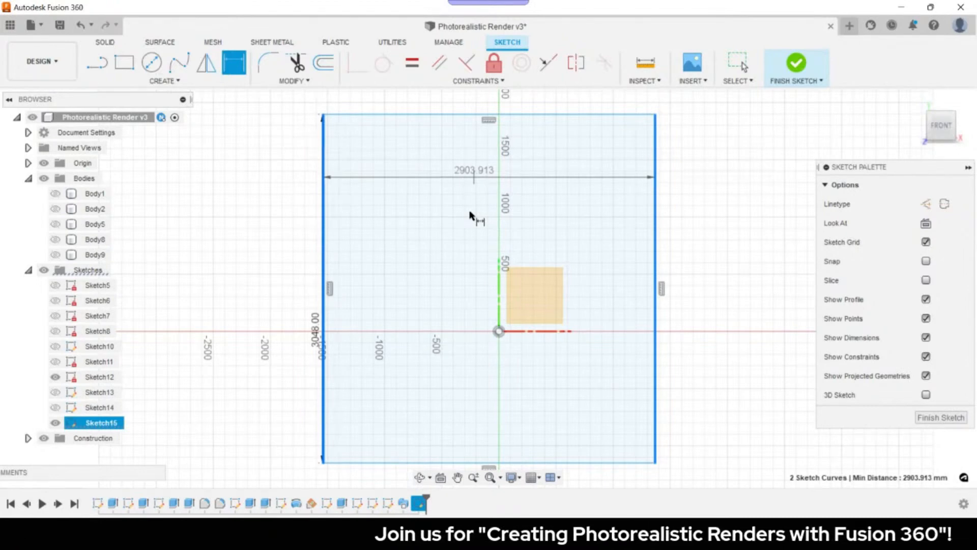
pyautogui.scroll(-3, 469, 216)
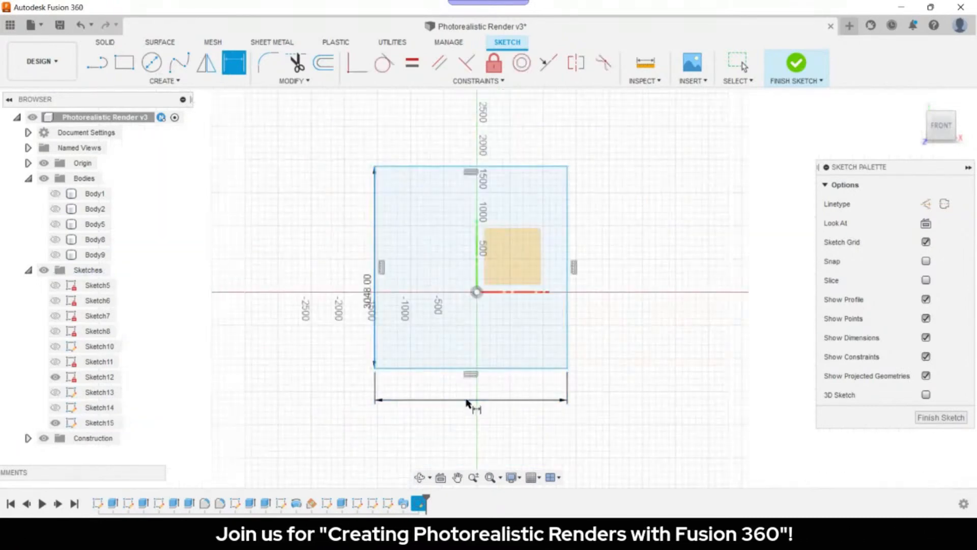
pyautogui.click(467, 400)
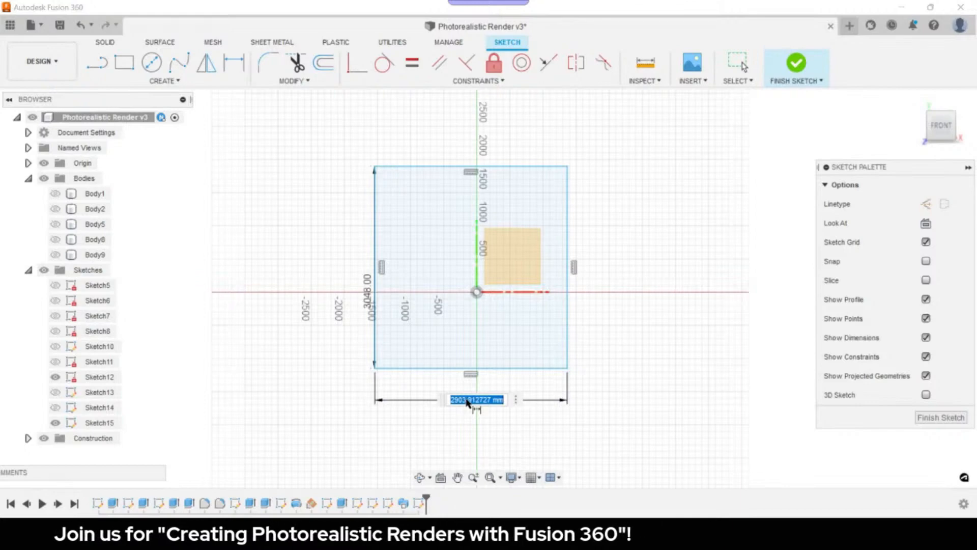
pyautogui.write('9ft')
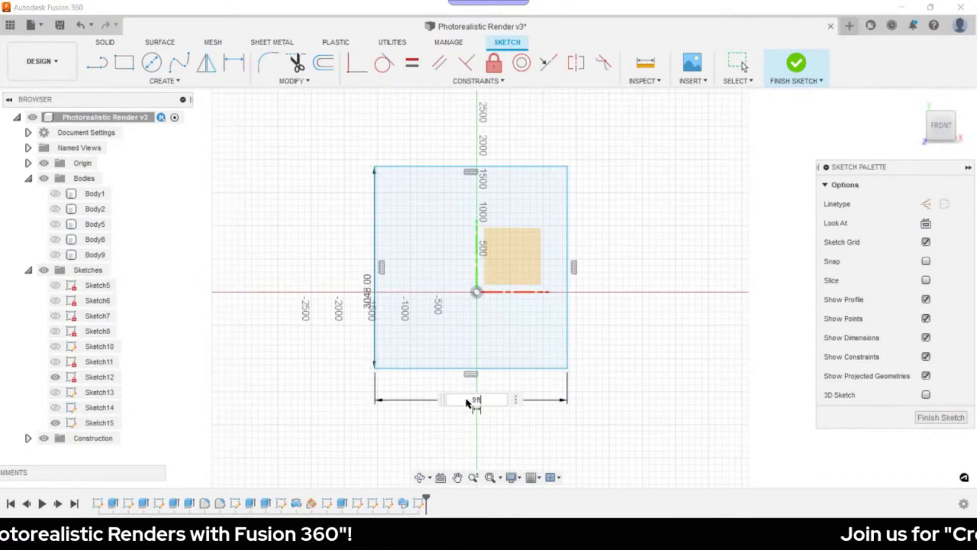
pyautogui.press('Return')
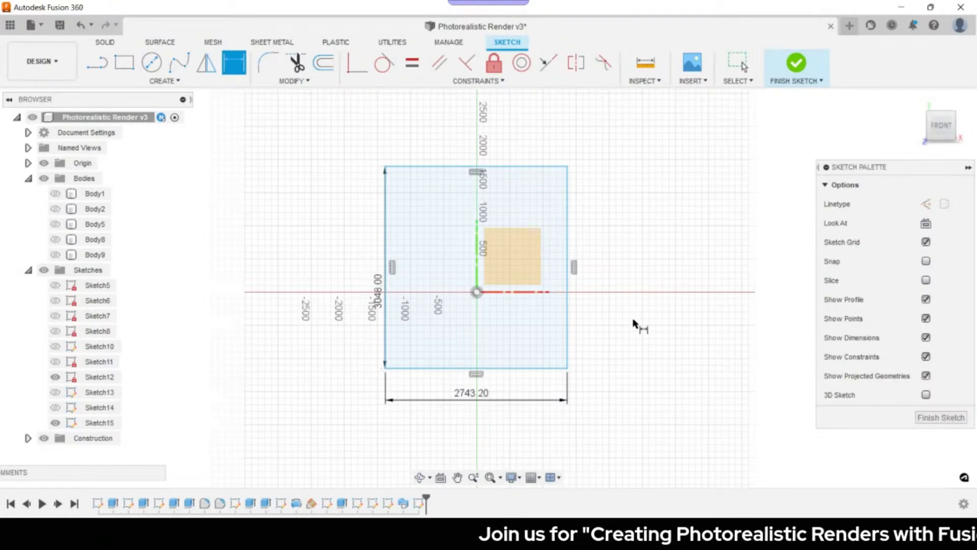
pyautogui.scroll(2, 593, 282)
pyautogui.moveTo(593, 283); pyautogui.dragTo(598, 307, button='middle')
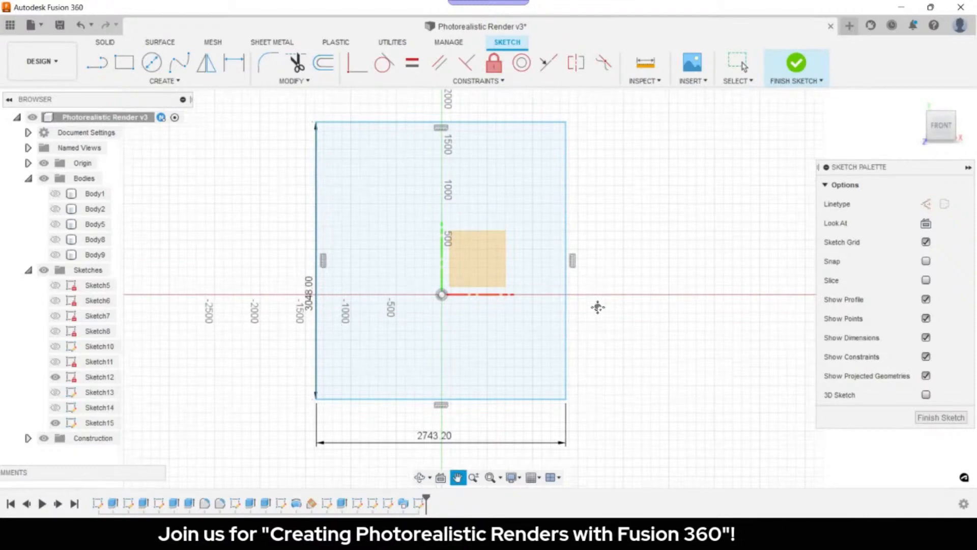
# - Draw vertical and horizontal lines joining opposite edge midpoints, then search Sketch Shortcuts for 'point'
pyautogui.press('l')
pyautogui.click(444, 137)
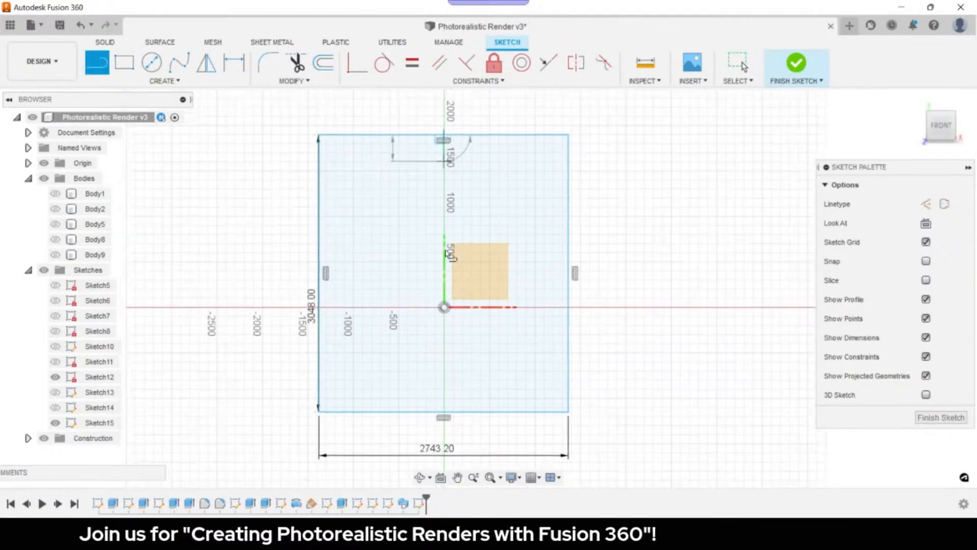
pyautogui.doubleClick(444, 418)
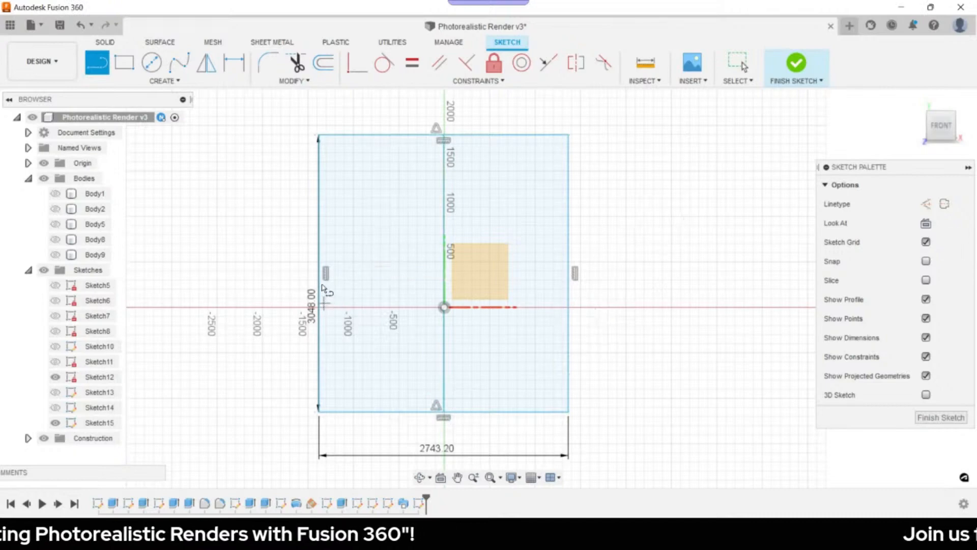
pyautogui.click(321, 275)
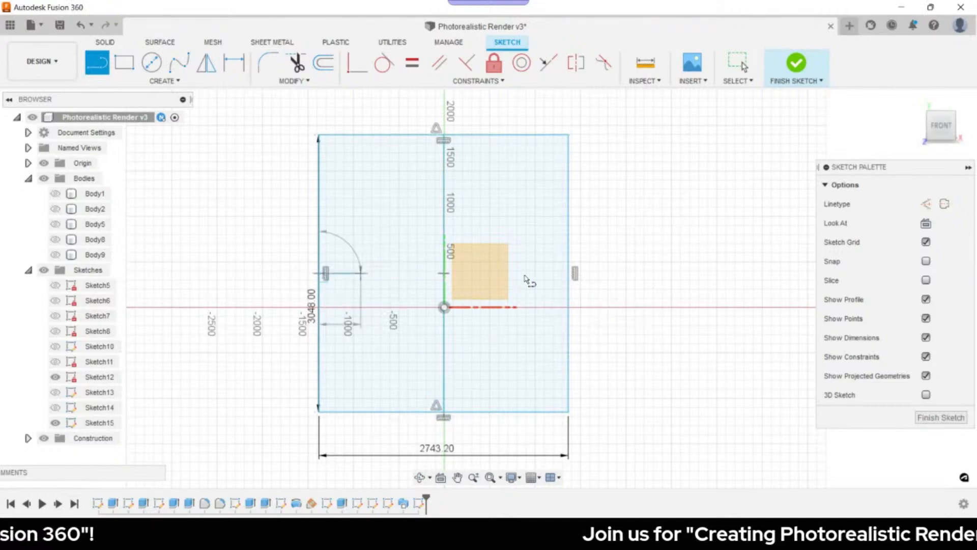
pyautogui.doubleClick(568, 273)
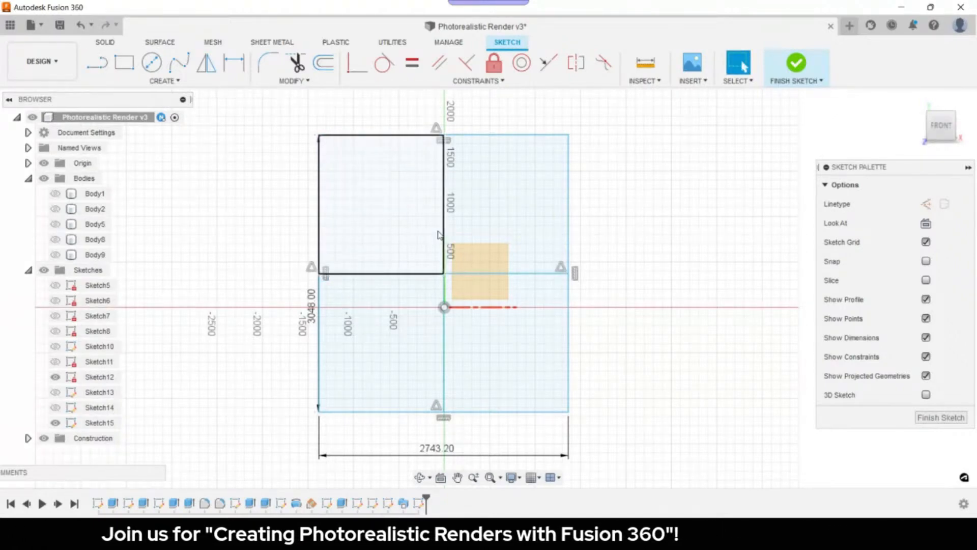
pyautogui.write('s')
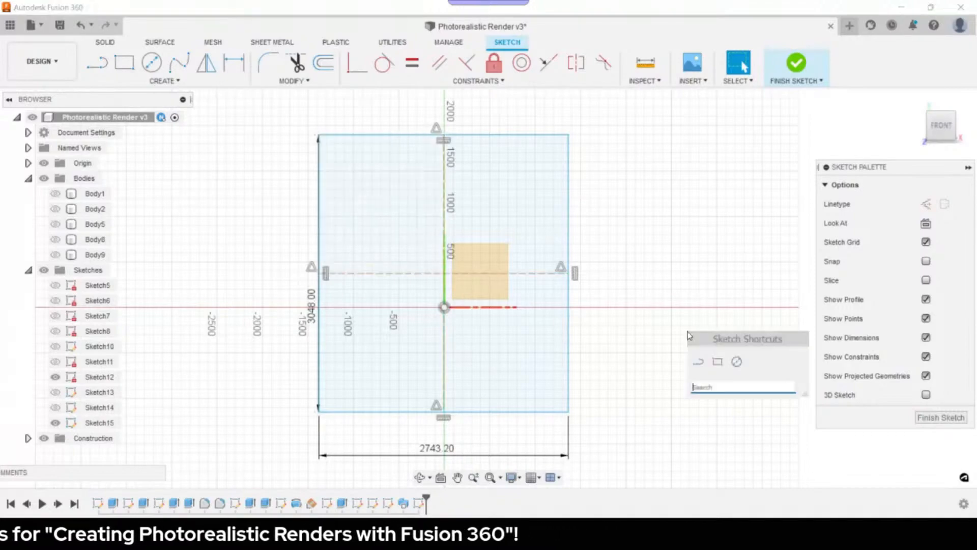
pyautogui.write('point')
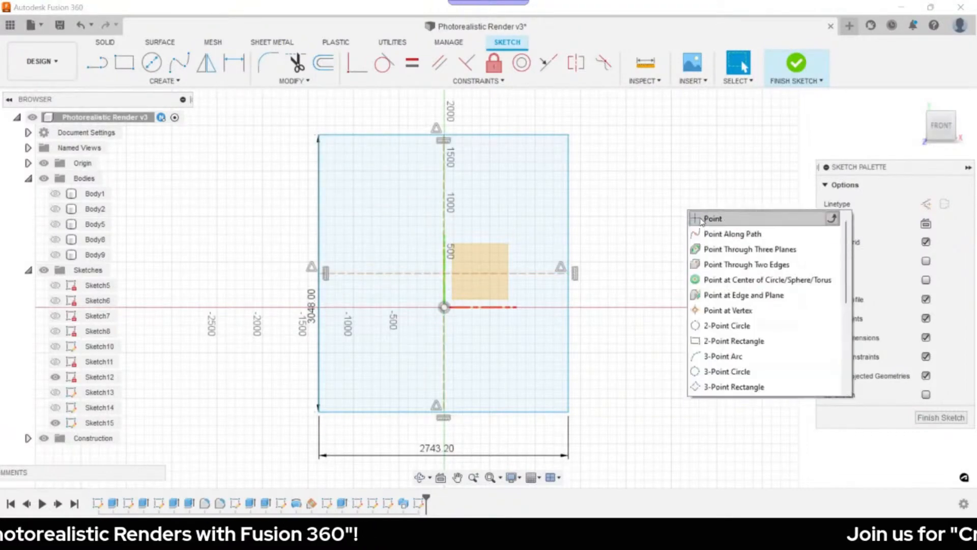
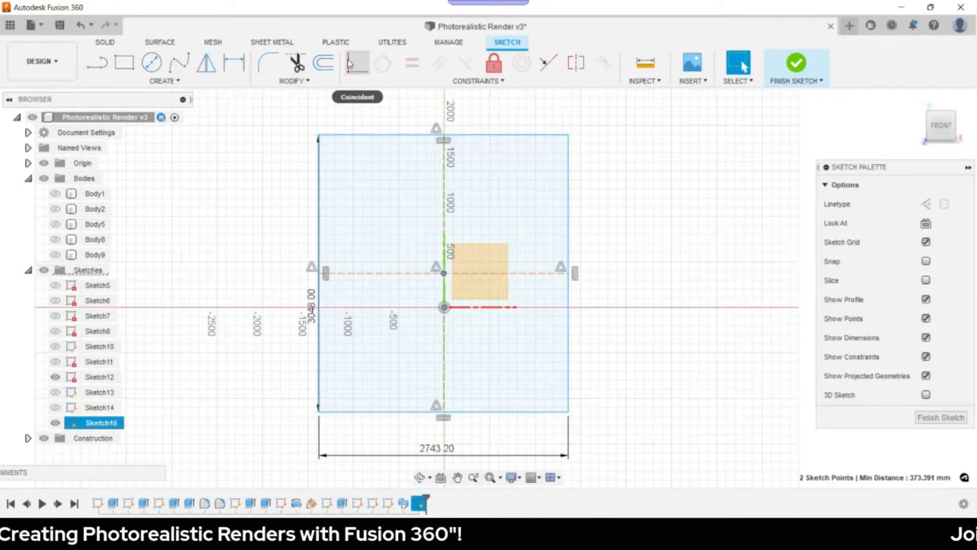
# - Make the rectangle's point coincident with the sketch origin, then finish the sketch for extruding
pyautogui.click(349, 63)
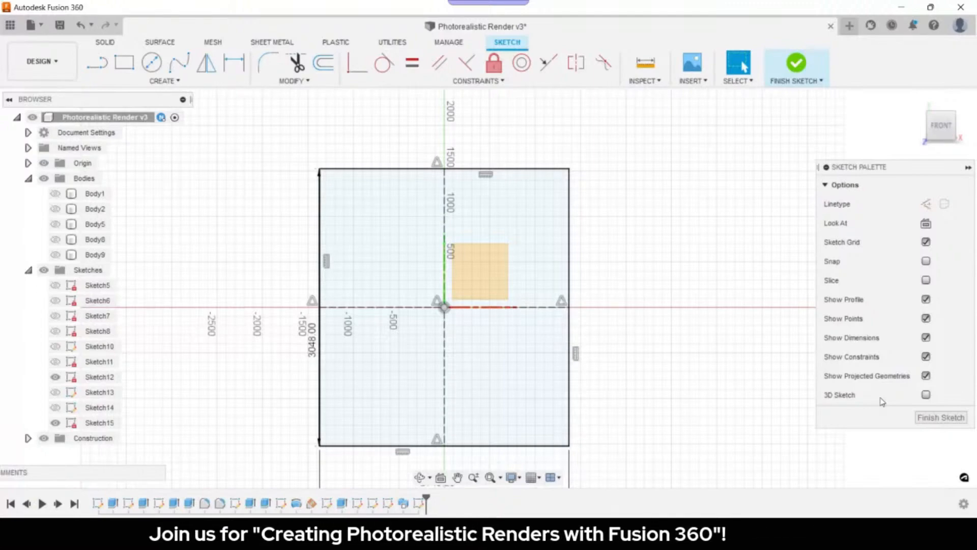
pyautogui.press('e')
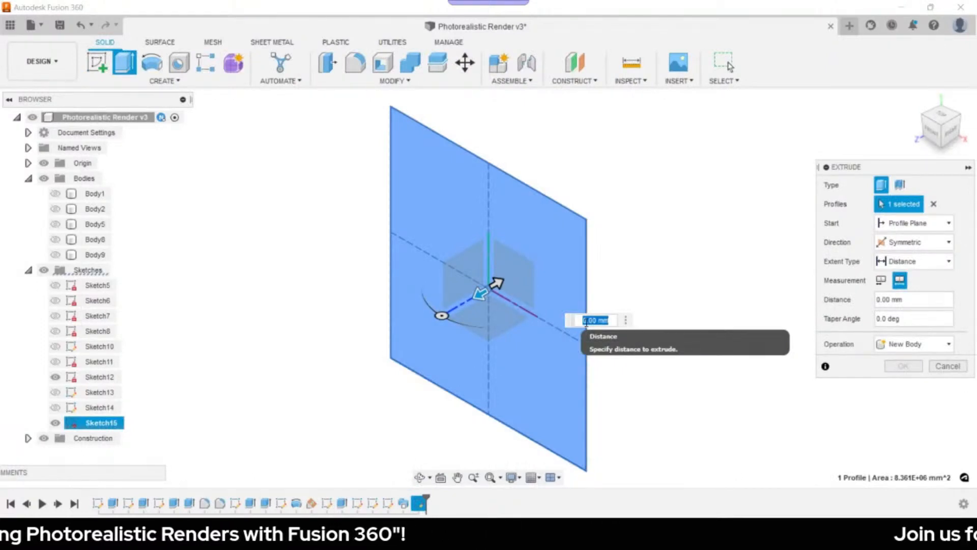
# - Replace the 20 mm distance with 5inch and create the symmetric extrusion as Body10
pyautogui.write('20')
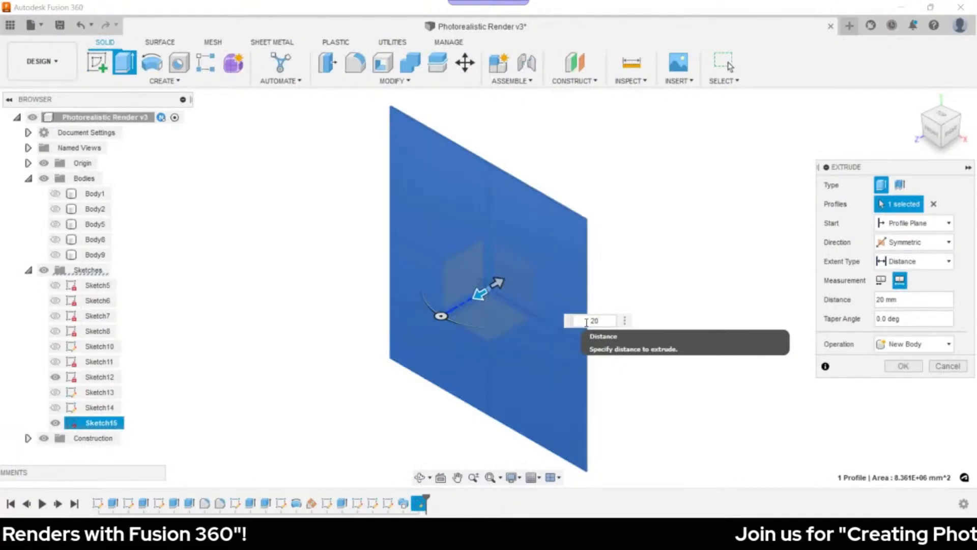
pyautogui.press('BackSpace')
pyautogui.press('BackSpace')
pyautogui.write('5inch')
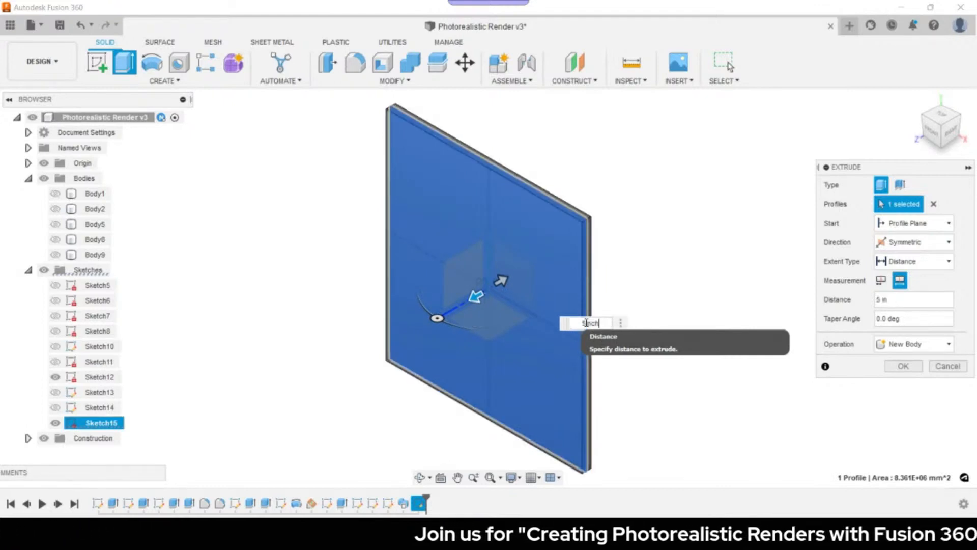
pyautogui.press('Return')
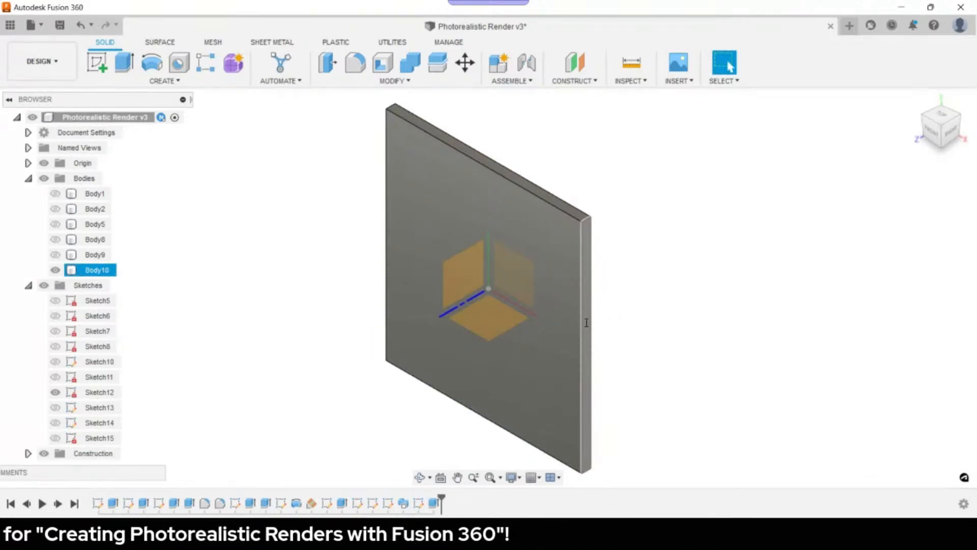
# - Move Body10 about 1307 mm back along Z so it stands behind the desk
pyautogui.click(664, 364)
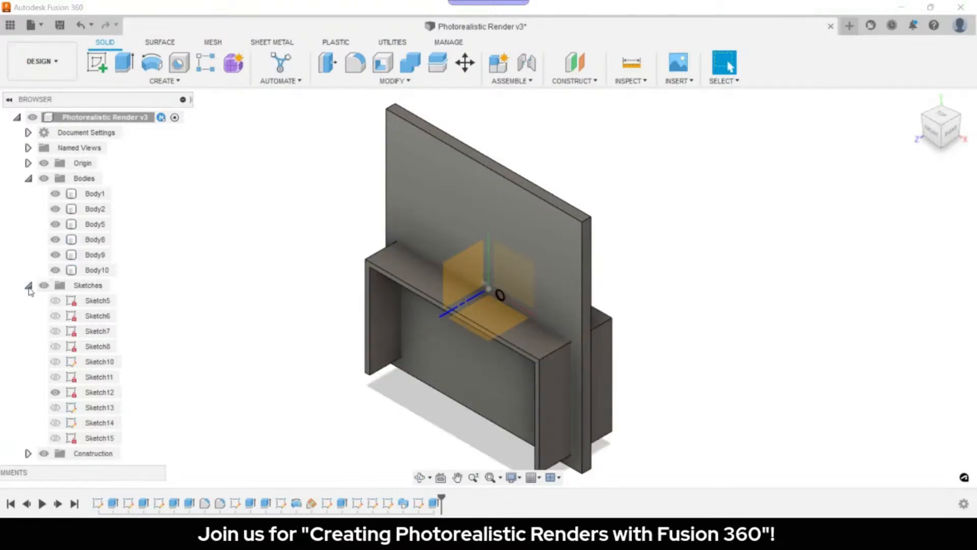
pyautogui.click(29, 286)
pyautogui.scroll(-2, 275, 403)
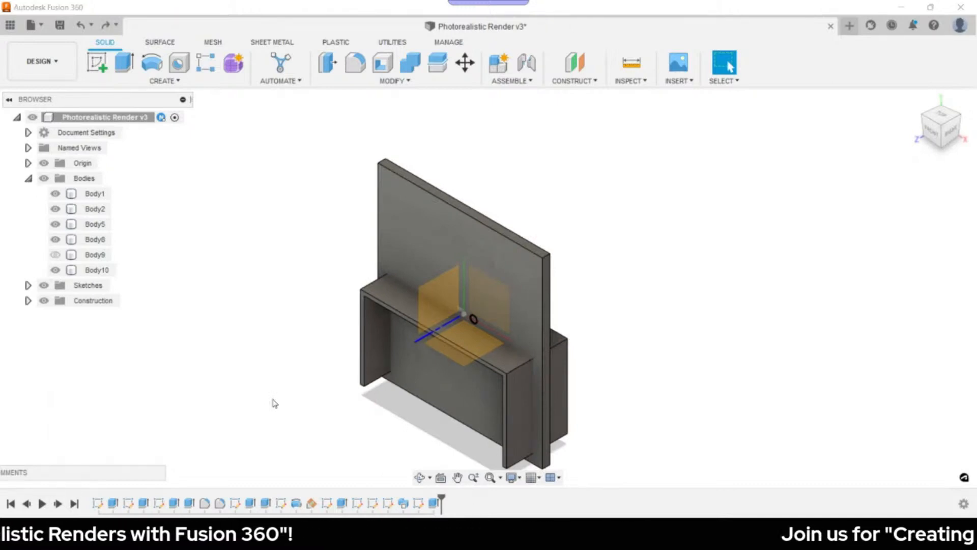
pyautogui.click(96, 269)
pyautogui.press('m')
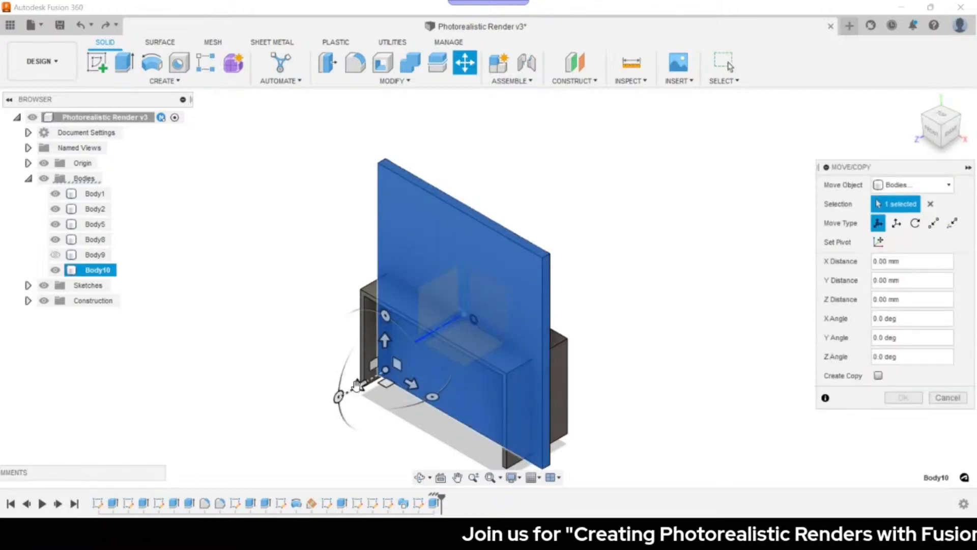
pyautogui.moveTo(358, 385); pyautogui.dragTo(455, 372)
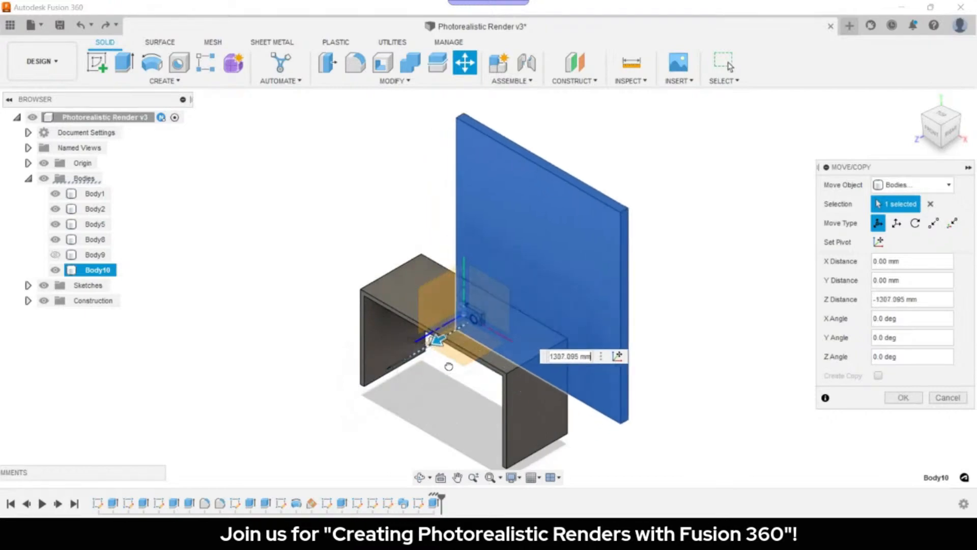
pyautogui.click(890, 397)
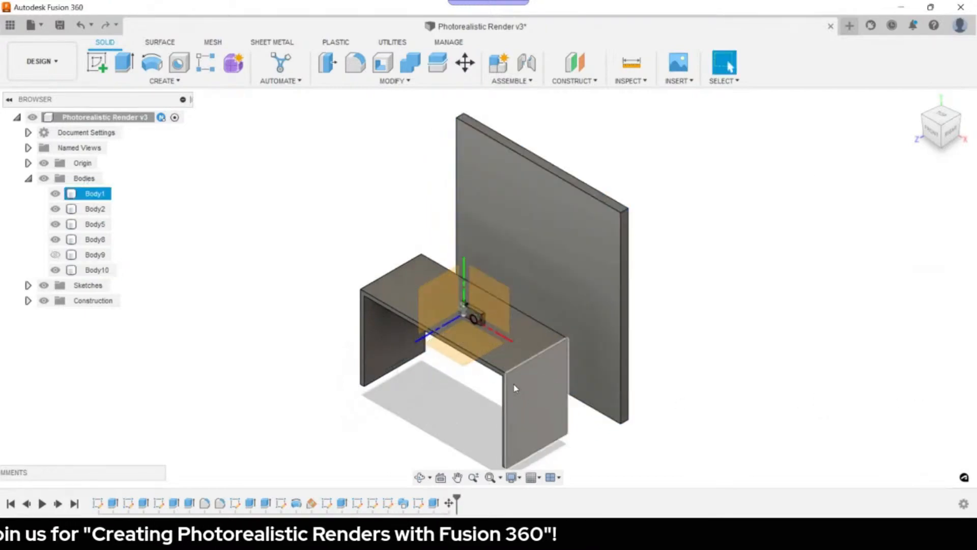
# - Move the Body2 camera along X and Z, turn it about 20 degrees, and unhide Body9
pyautogui.scroll(5, 514, 386)
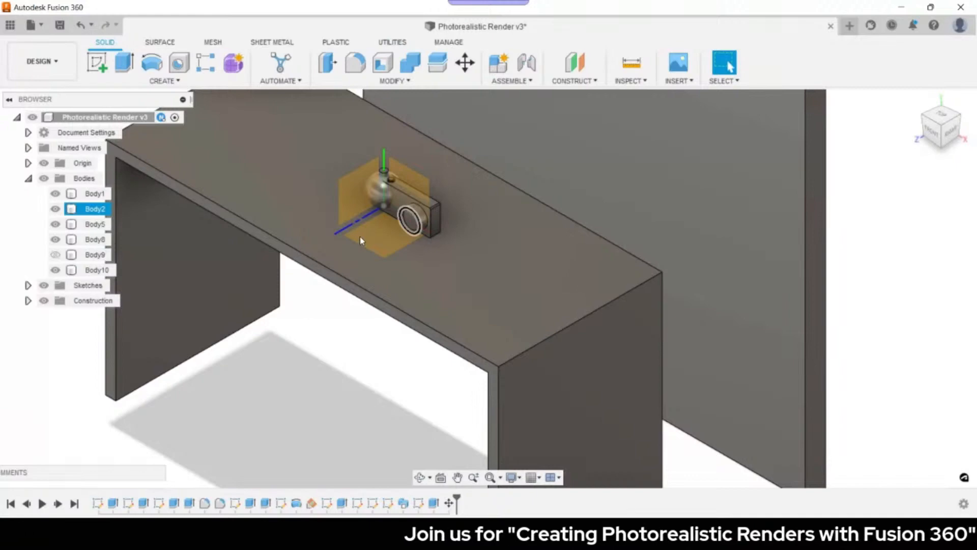
pyautogui.press('m')
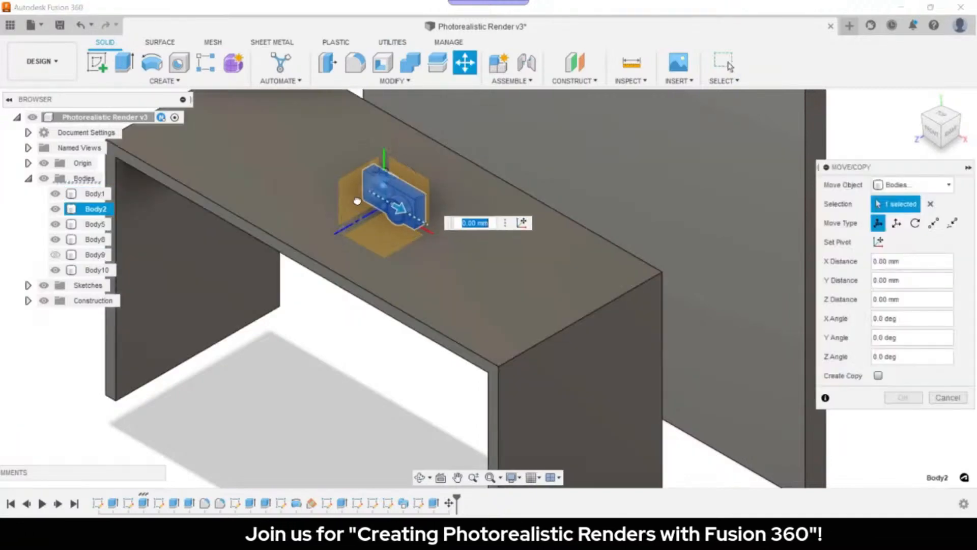
pyautogui.moveTo(357, 201); pyautogui.dragTo(315, 183)
pyautogui.moveTo(452, 252); pyautogui.dragTo(527, 302, button='middle')
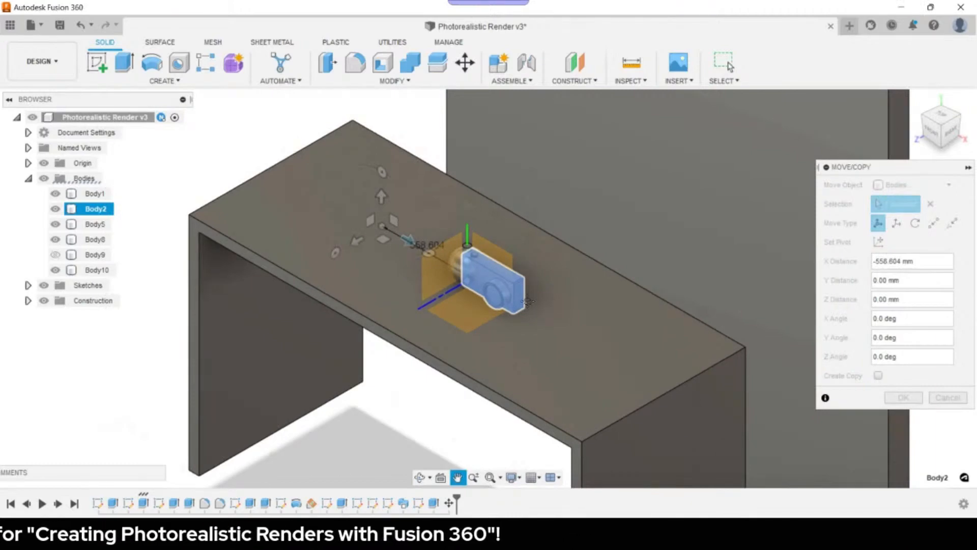
pyautogui.moveTo(528, 302); pyautogui.dragTo(529, 306, button='middle')
pyautogui.moveTo(430, 257); pyautogui.dragTo(442, 247)
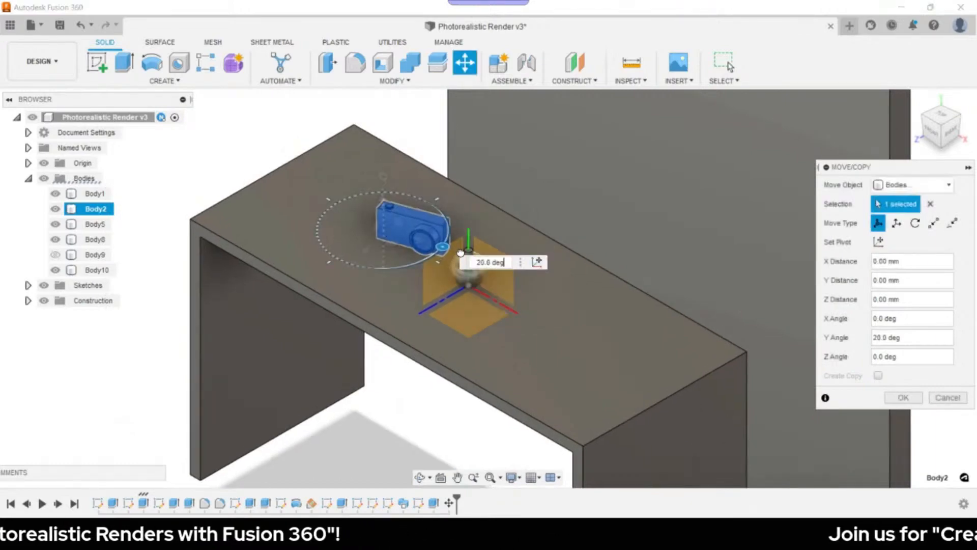
pyautogui.moveTo(365, 246); pyautogui.dragTo(351, 256)
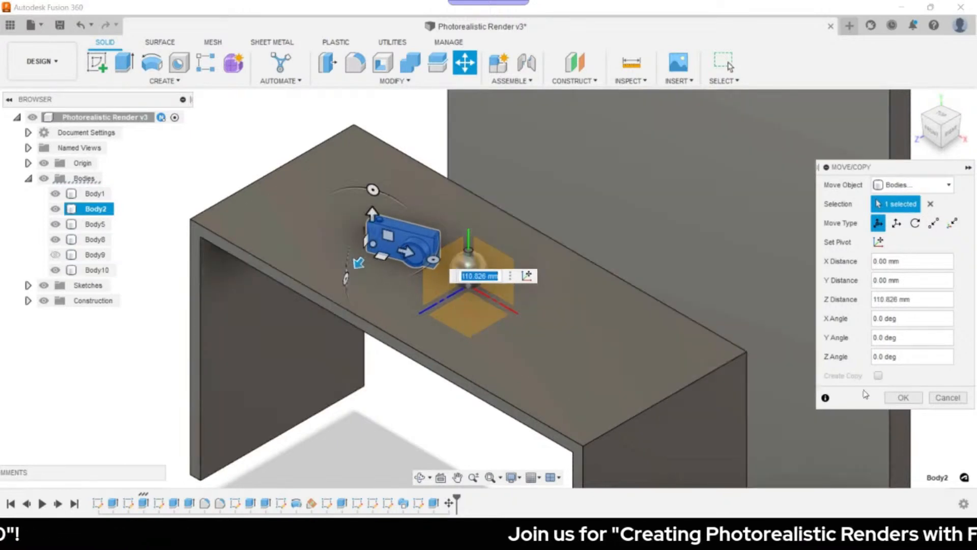
pyautogui.click(903, 397)
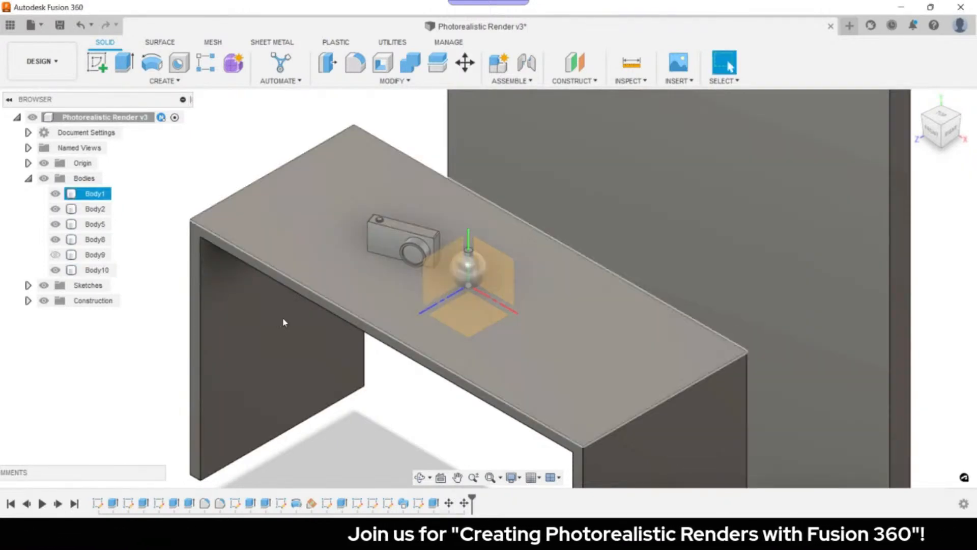
pyautogui.click(55, 255)
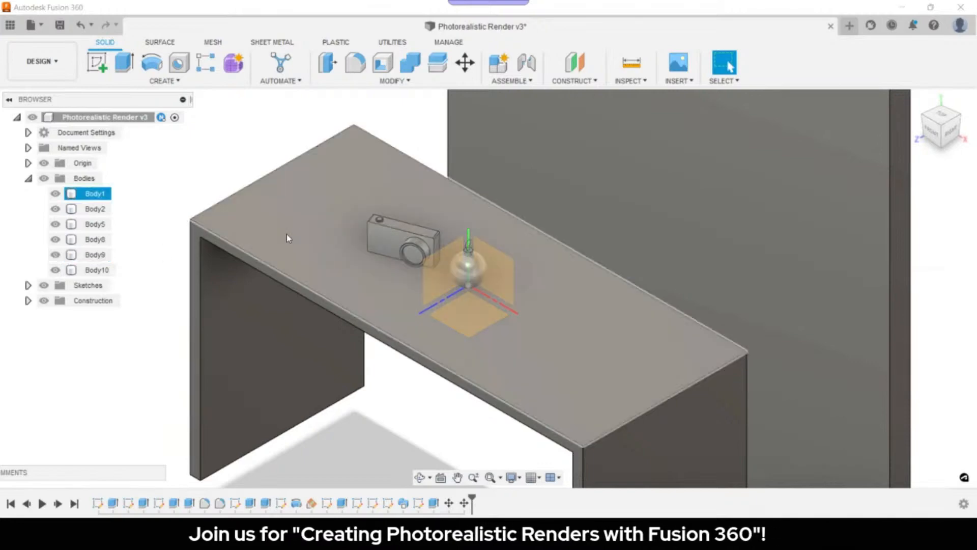
# - Copy the ornament bodies Body5, Body8 and Body9 and place the copy past the camera along X
pyautogui.press('Escape')
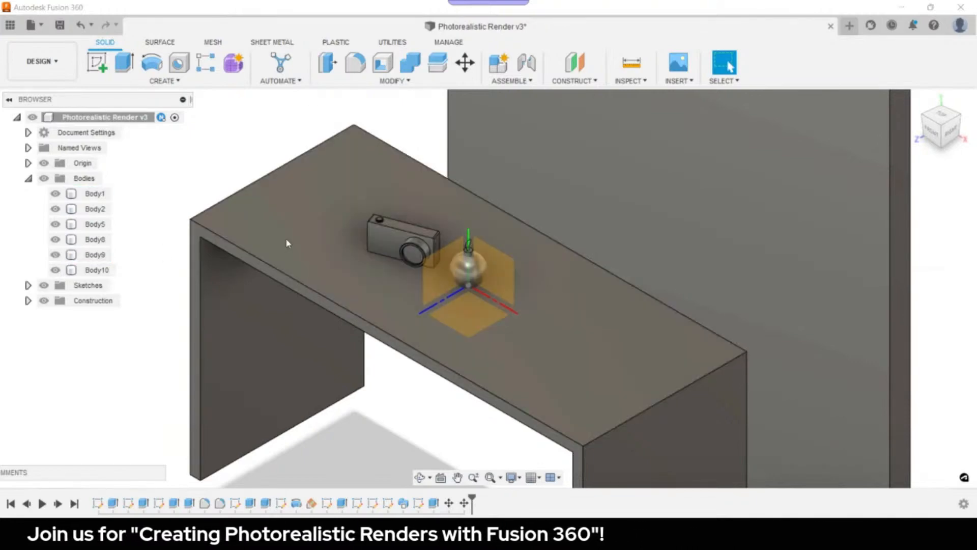
pyautogui.click(44, 163)
pyautogui.hotkey('ctrl', 'z')
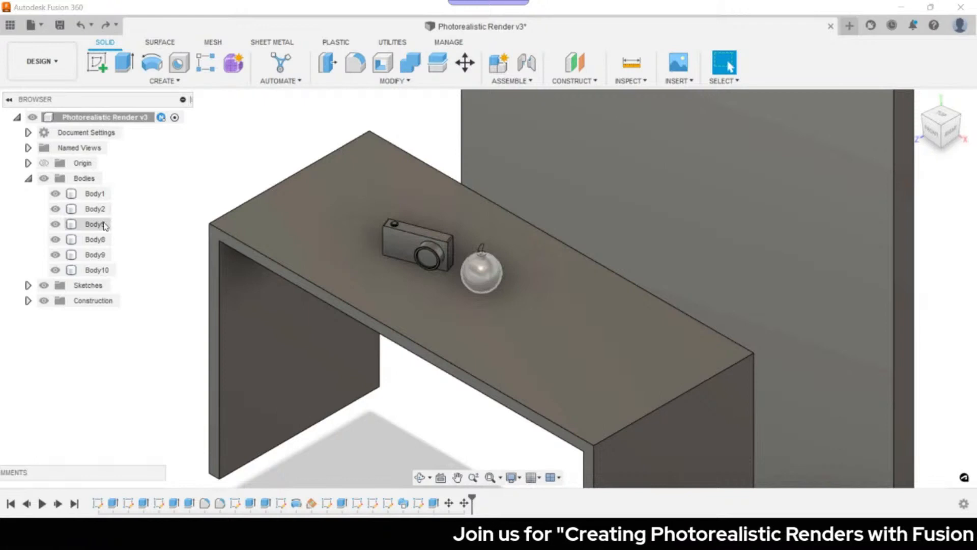
pyautogui.click(104, 226)
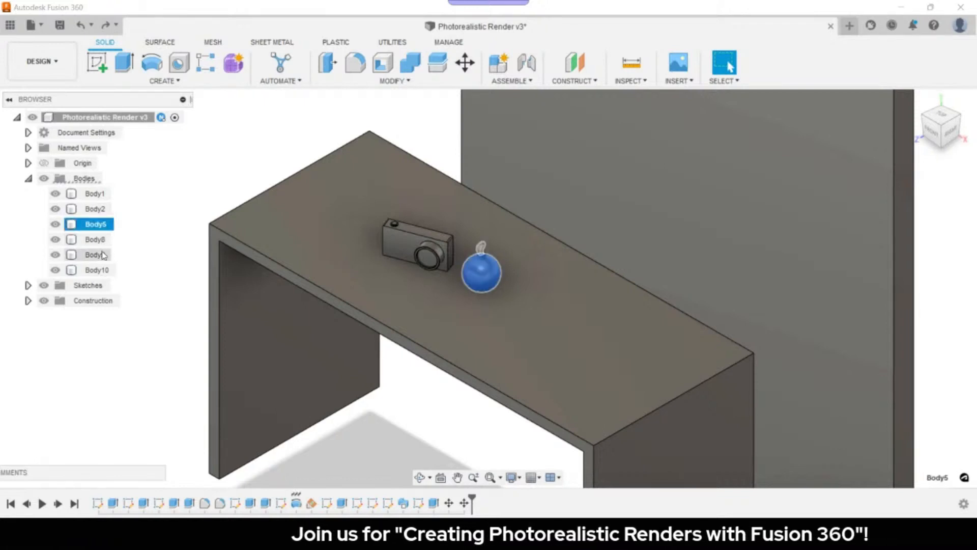
pyautogui.keyDown('shift'); pyautogui.click(100, 259); pyautogui.keyUp('shift')
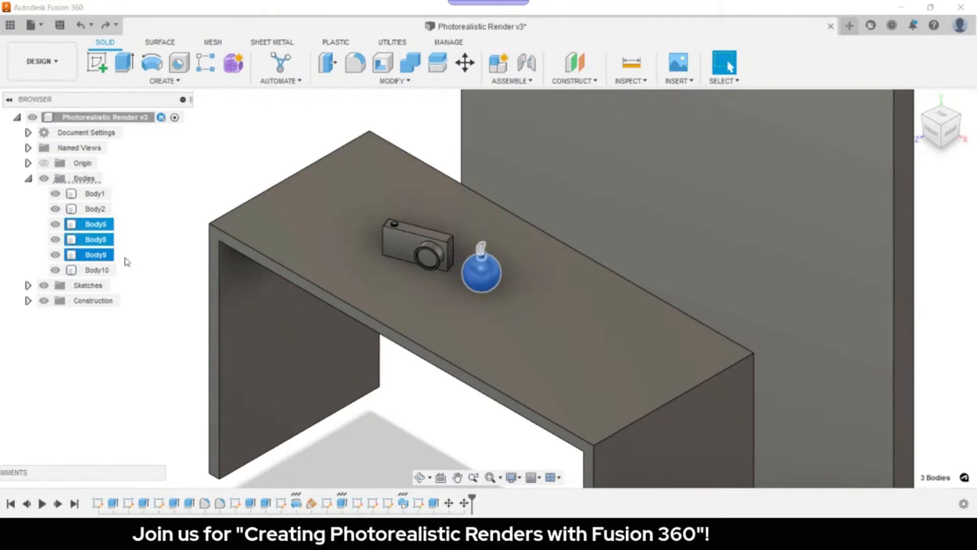
pyautogui.press('Escape')
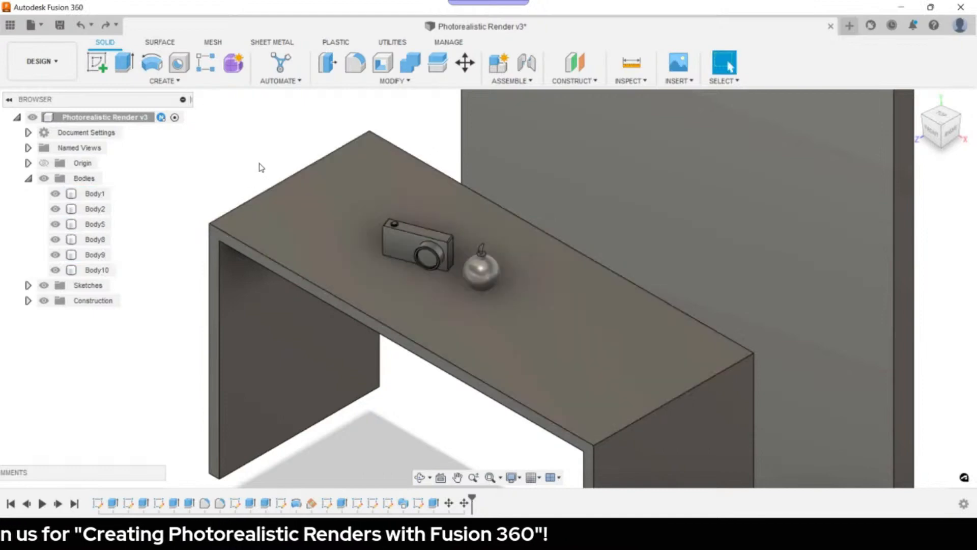
pyautogui.click(96, 224)
pyautogui.keyDown('shift'); pyautogui.click(100, 257); pyautogui.keyUp('shift')
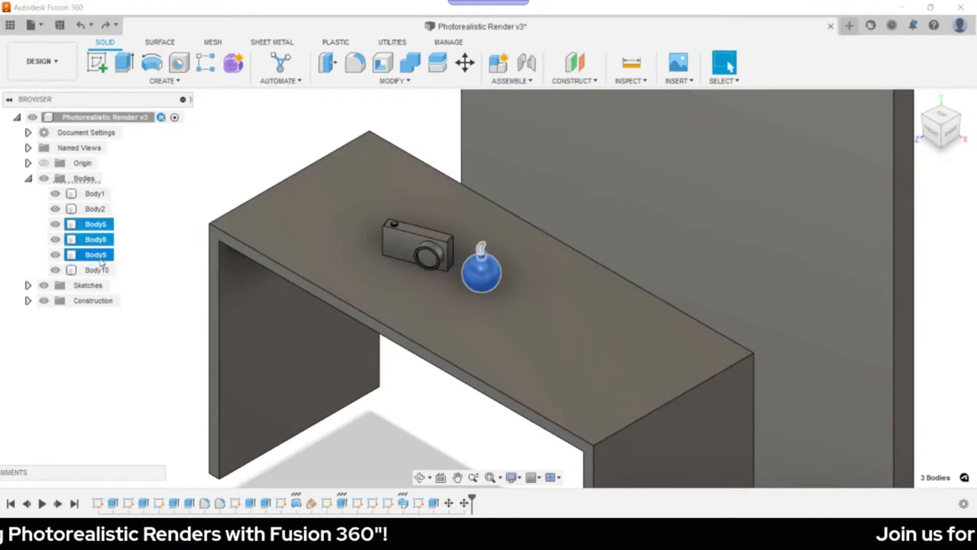
pyautogui.hotkey('ctrl', 'c')
pyautogui.hotkey('ctrl', 'v')
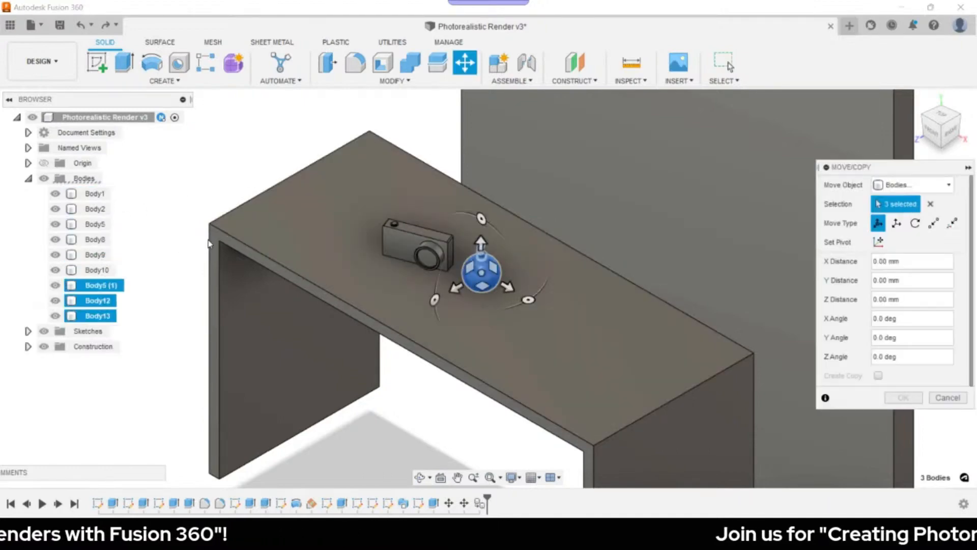
pyautogui.moveTo(504, 291); pyautogui.dragTo(382, 232)
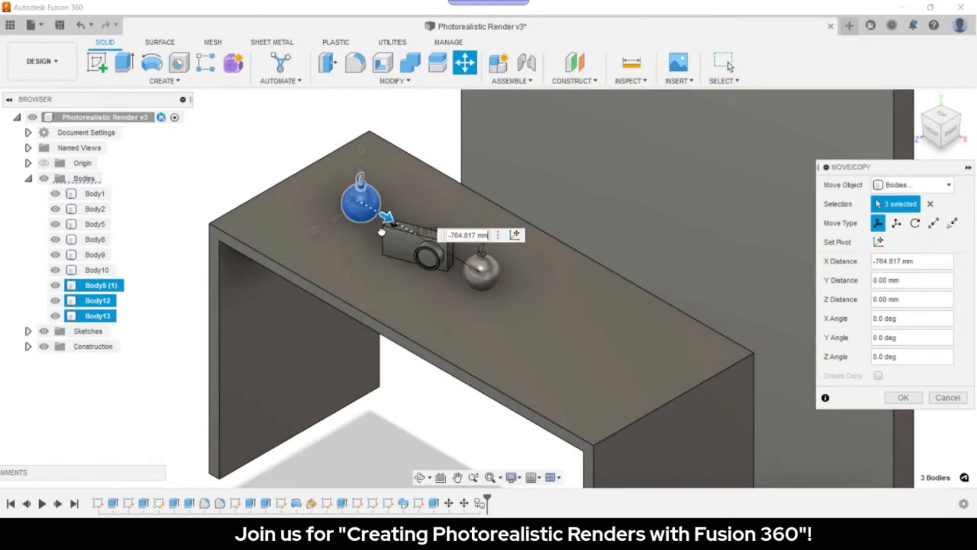
pyautogui.press('Return')
# - Copy two ornament bodies and place the pasted ornament at another spot on the table
pyautogui.click(95, 224)
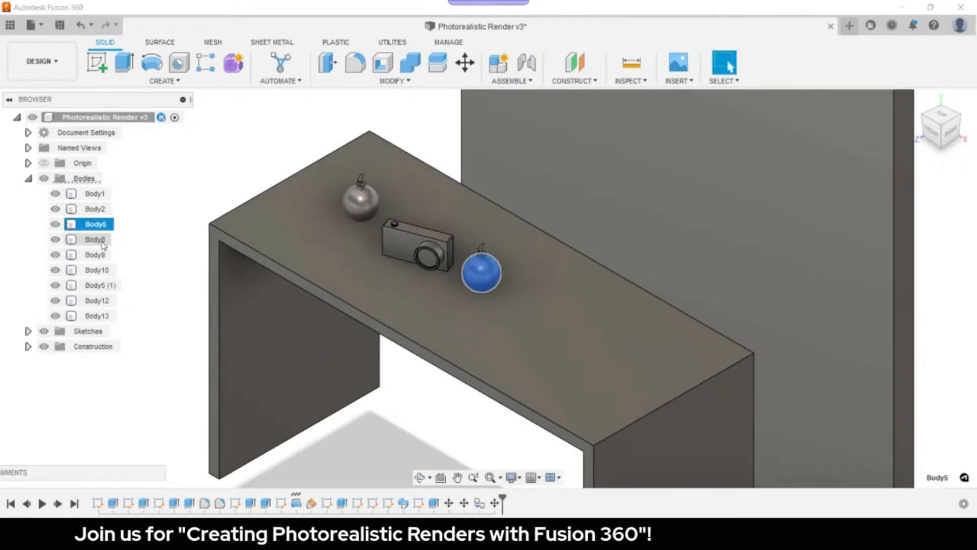
pyautogui.keyDown('ctrl'); pyautogui.click(96, 239); pyautogui.keyUp('ctrl')
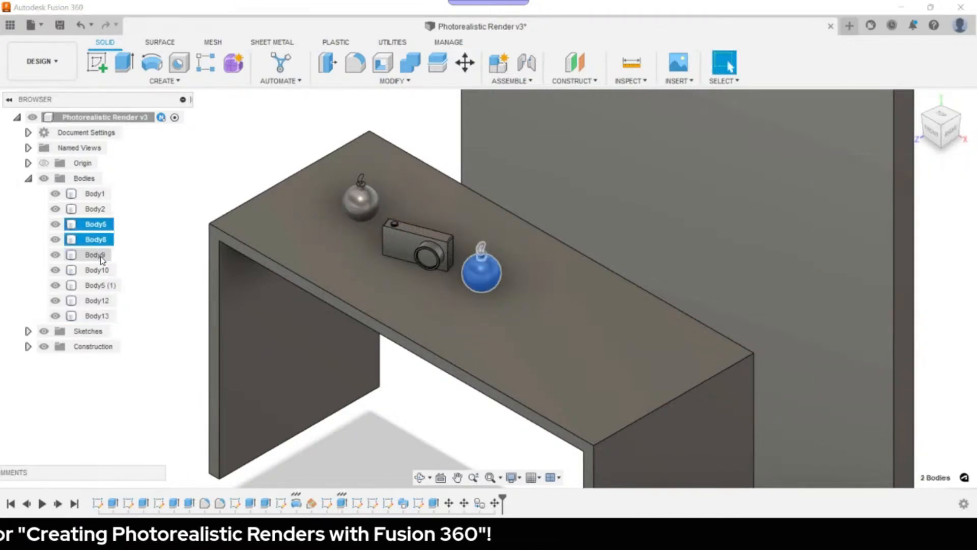
pyautogui.hotkey('ctrl', 'c')
pyautogui.hotkey('ctrl', 'v')
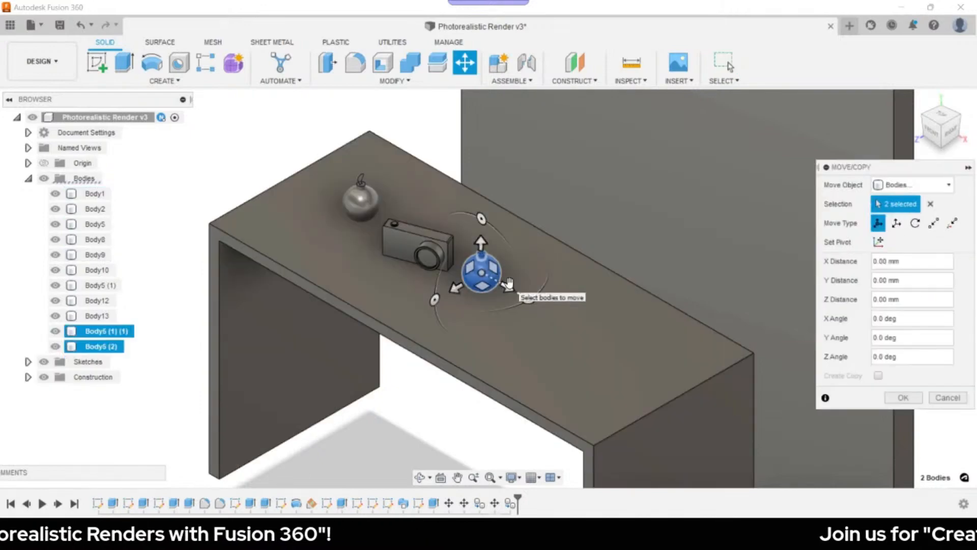
pyautogui.moveTo(508, 284); pyautogui.dragTo(565, 317)
pyautogui.click(903, 397)
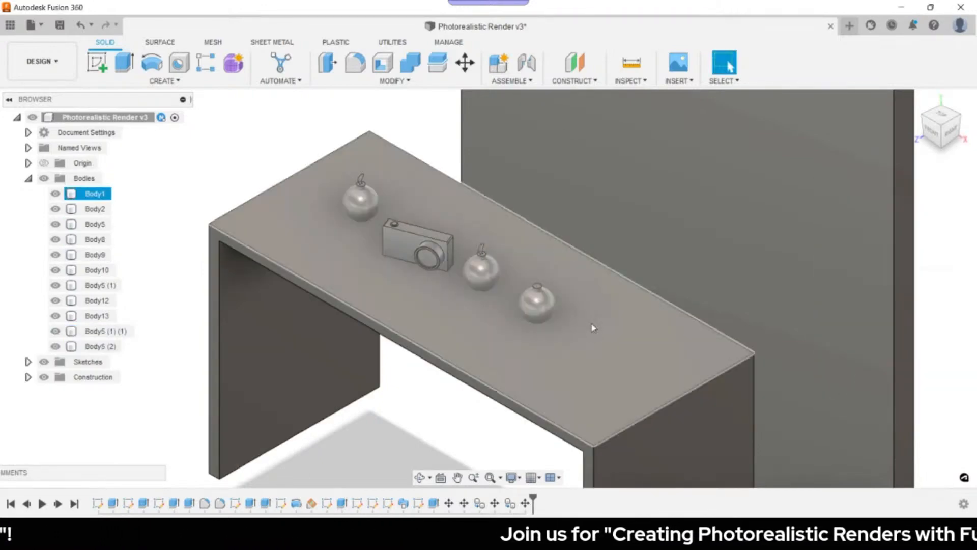
# - Paste two more ornament copies, shifting the last toward the table's back edge
pyautogui.click(98, 225)
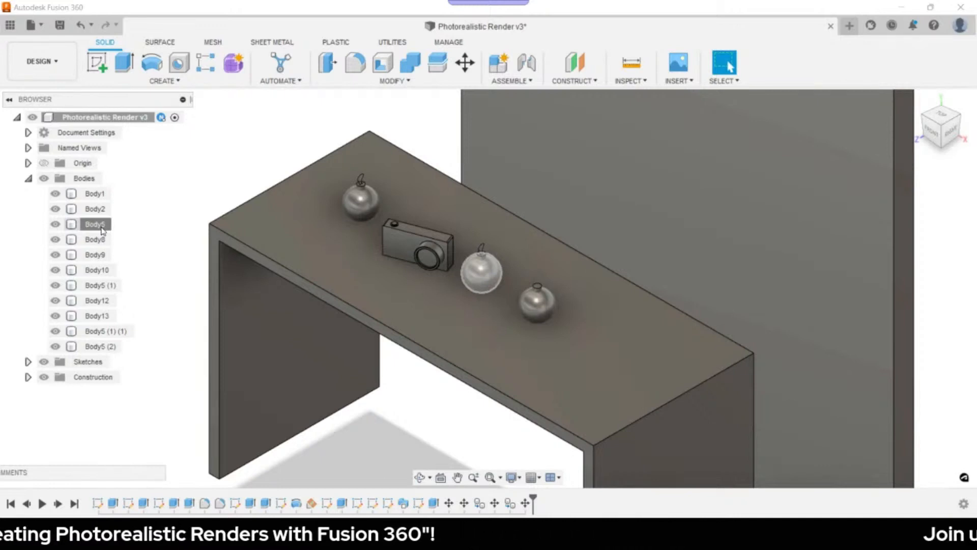
pyautogui.hotkey('ctrl', 'v')
pyautogui.click(904, 397)
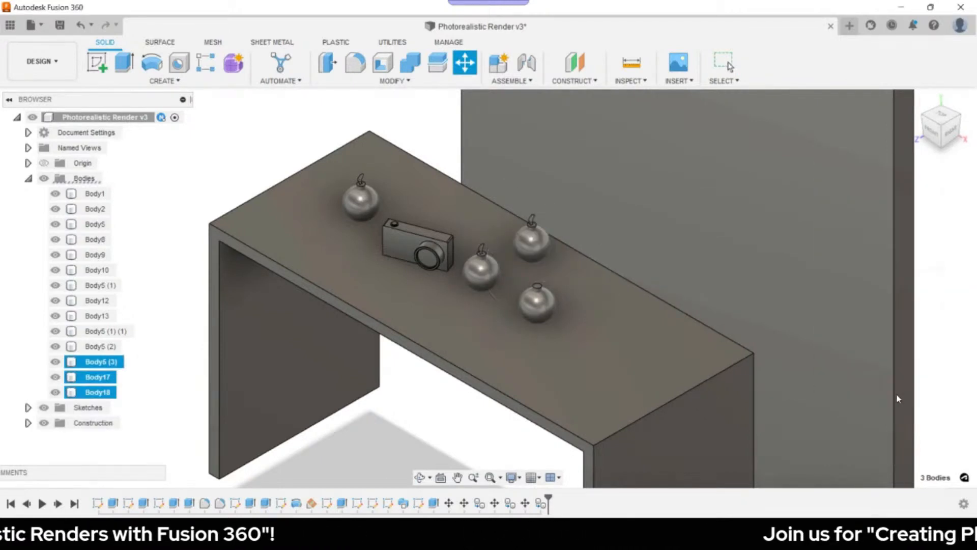
pyautogui.click(94, 224)
pyautogui.keyDown('ctrl'); pyautogui.click(95, 255); pyautogui.keyUp('ctrl')
pyautogui.keyDown('ctrl'); pyautogui.click(95, 239); pyautogui.keyUp('ctrl')
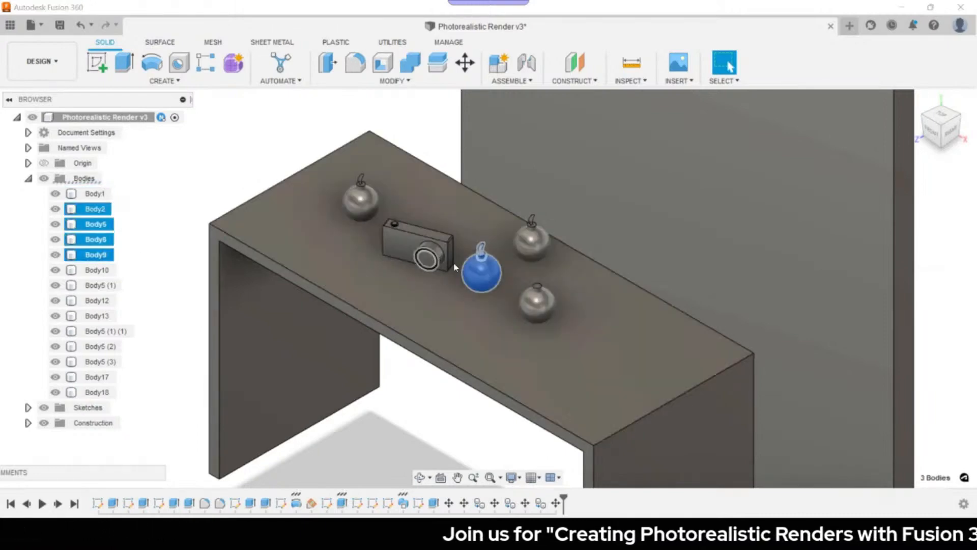
pyautogui.hotkey('ctrl', 'v')
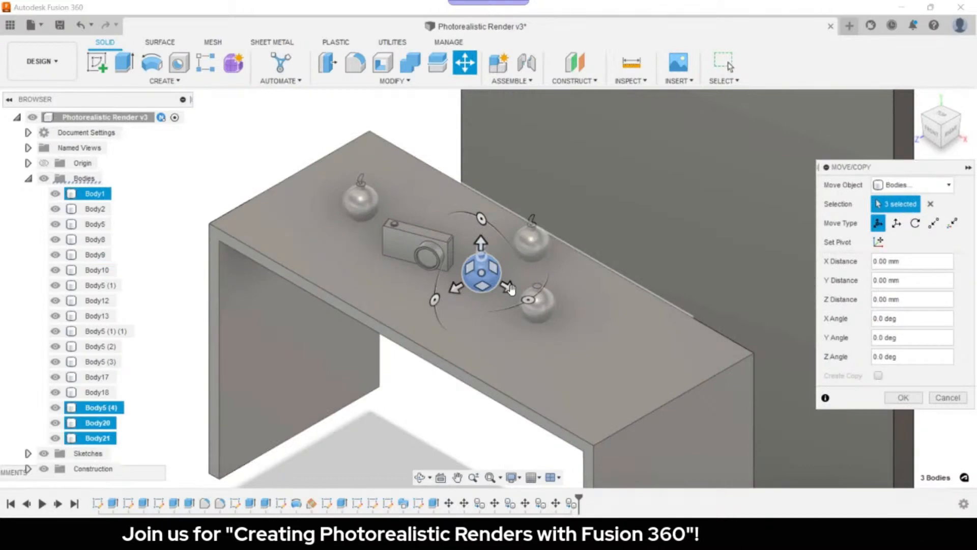
pyautogui.moveTo(510, 289); pyautogui.dragTo(478, 226)
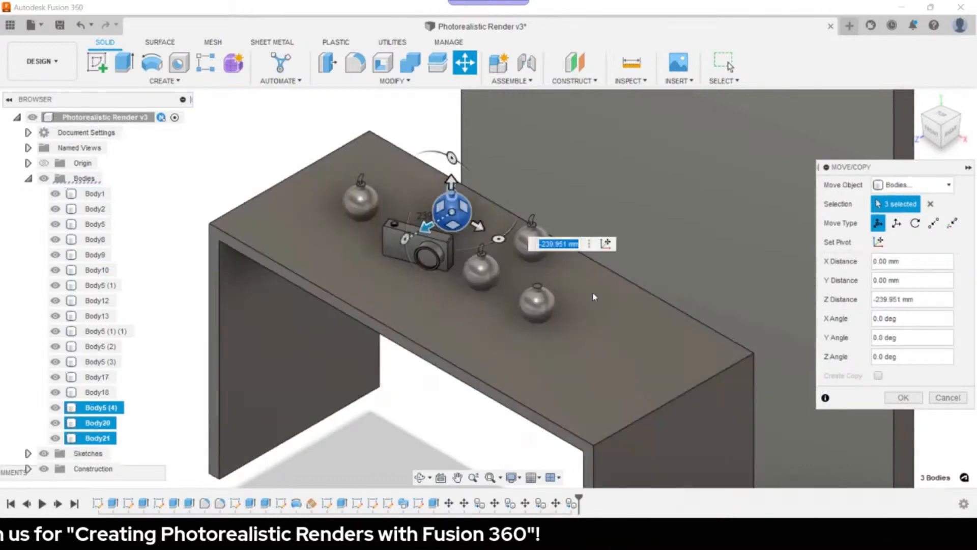
pyautogui.click(904, 397)
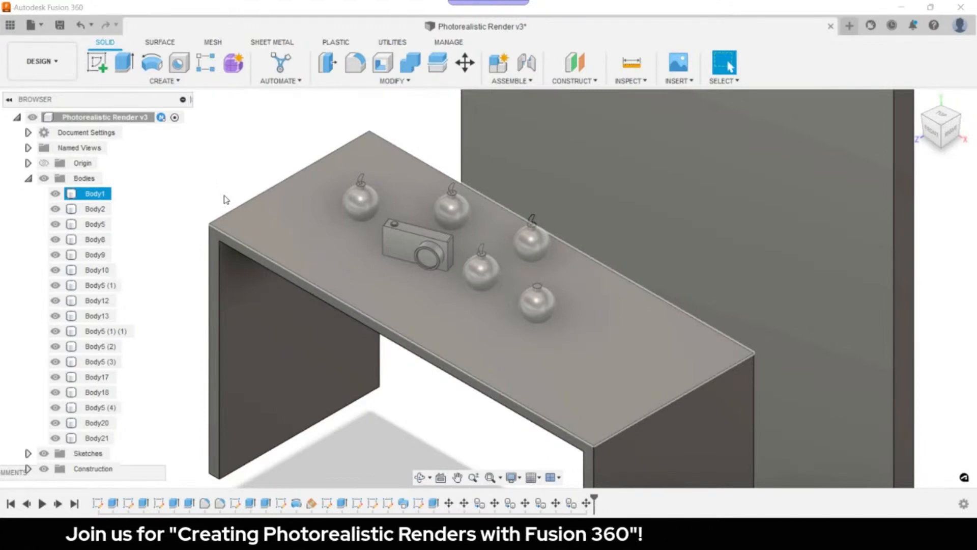
pyautogui.click(41, 62)
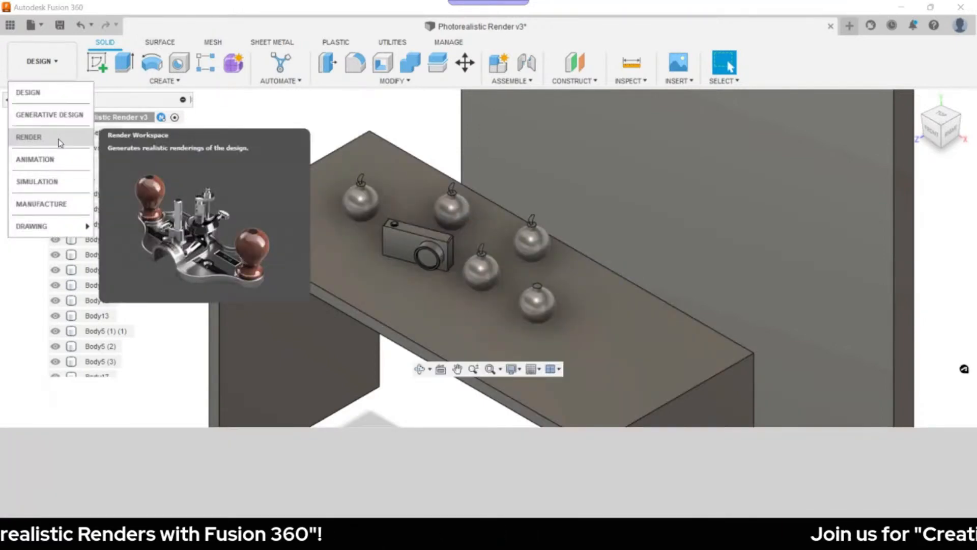
# - Choose RENDER from the workspace list to open the desk scene for rendering
pyautogui.click(30, 138)
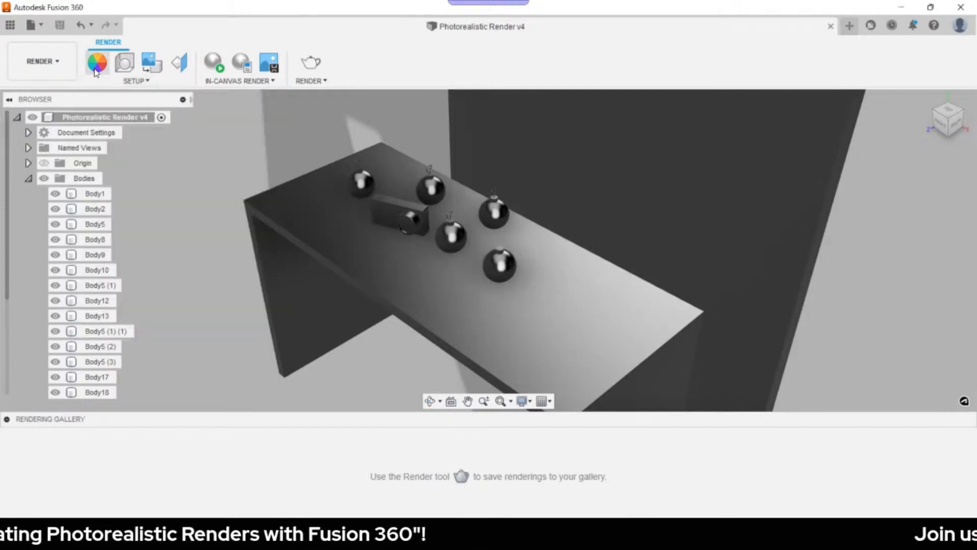
# - Open the Appearance dialog and expand the Library's Wood folder listing Bamboo Light - Semigloss and Cherry
pyautogui.click(95, 72)
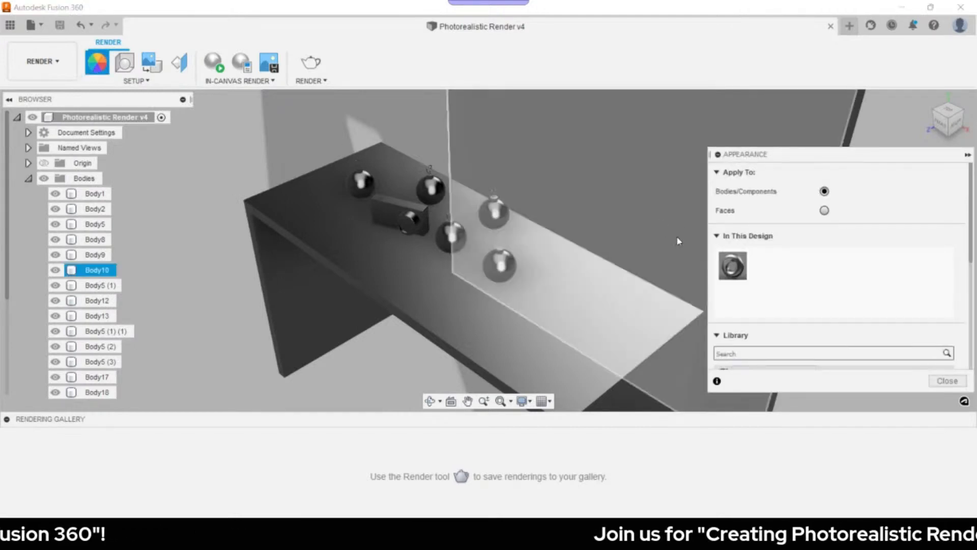
pyautogui.scroll(-3, 790, 263)
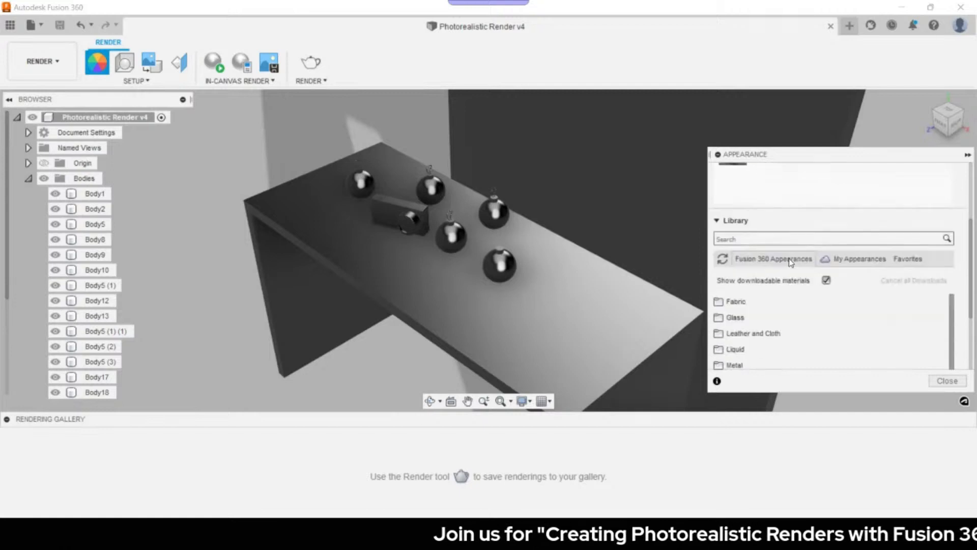
pyautogui.scroll(-1, 791, 263)
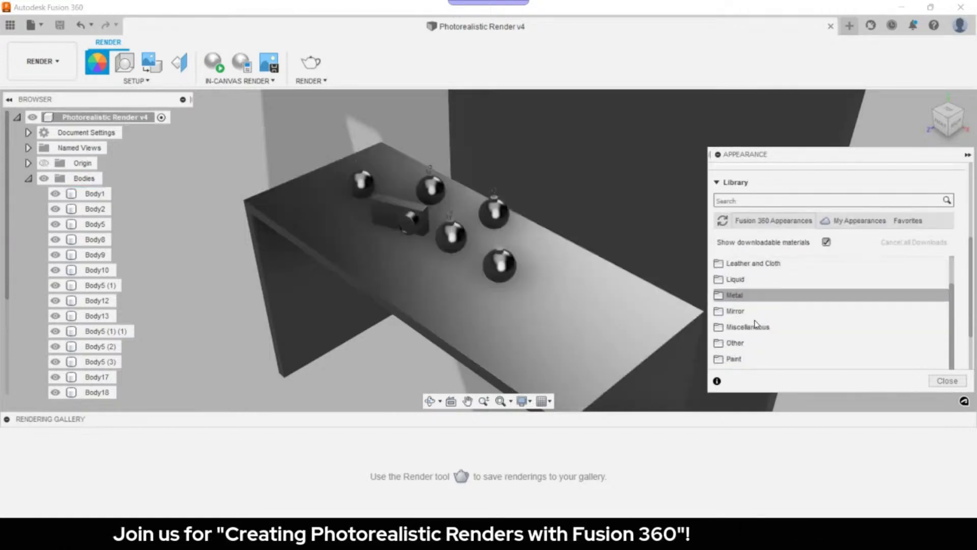
pyautogui.scroll(-2, 766, 313)
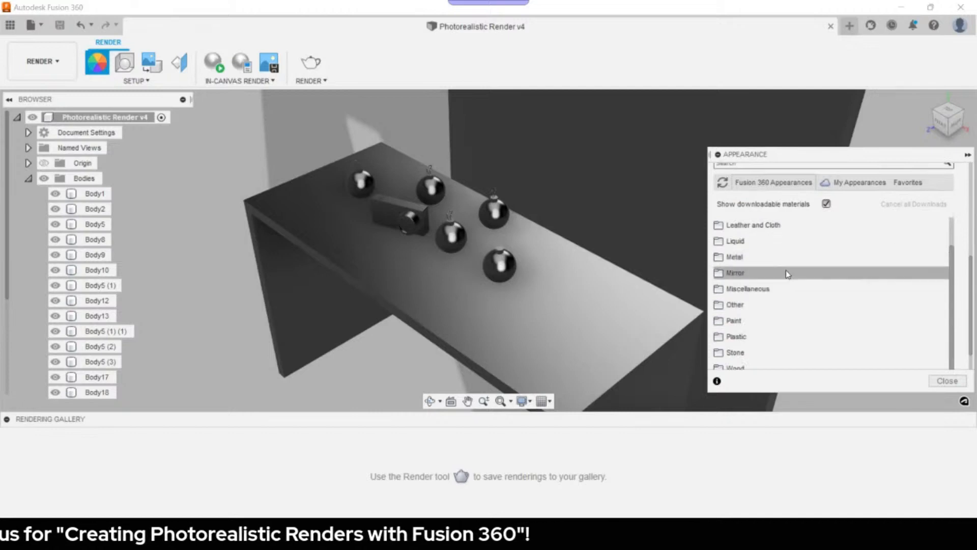
pyautogui.scroll(-1, 769, 326)
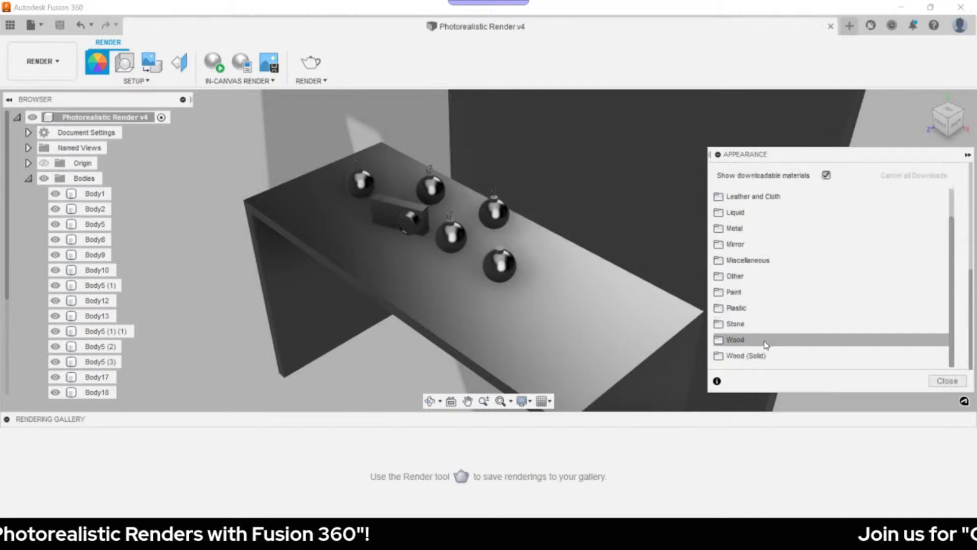
pyautogui.click(734, 345)
pyautogui.scroll(-3, 790, 275)
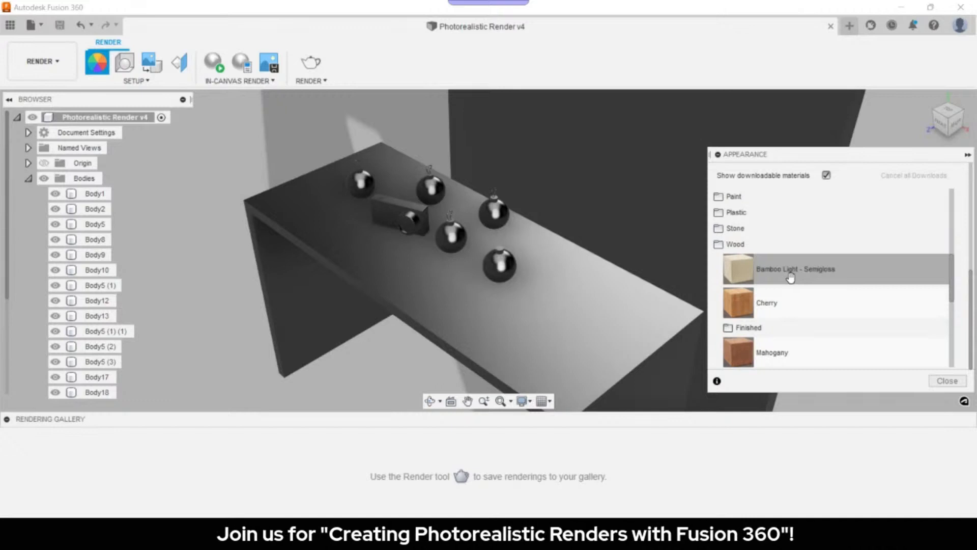
pyautogui.scroll(-2, 789, 277)
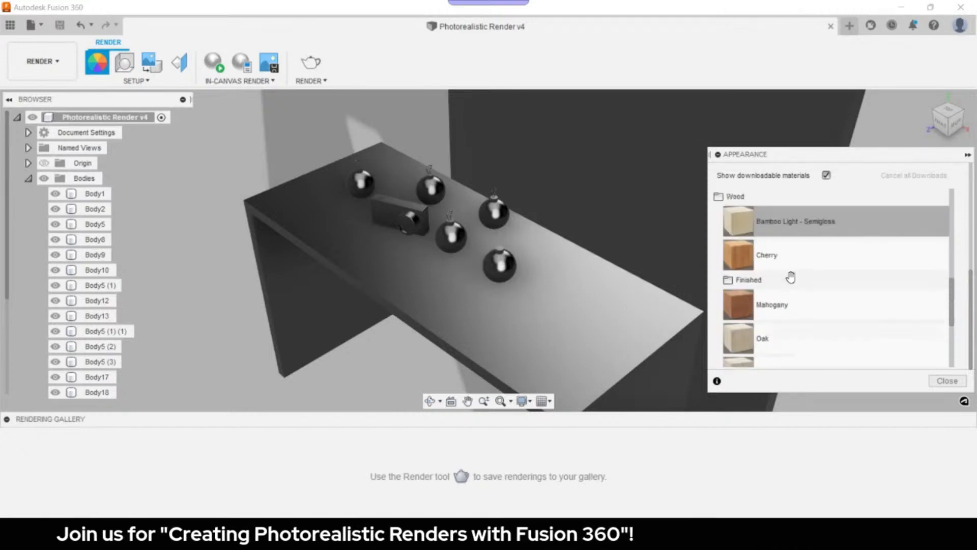
pyautogui.scroll(-4, 805, 277)
pyautogui.scroll(-2, 860, 280)
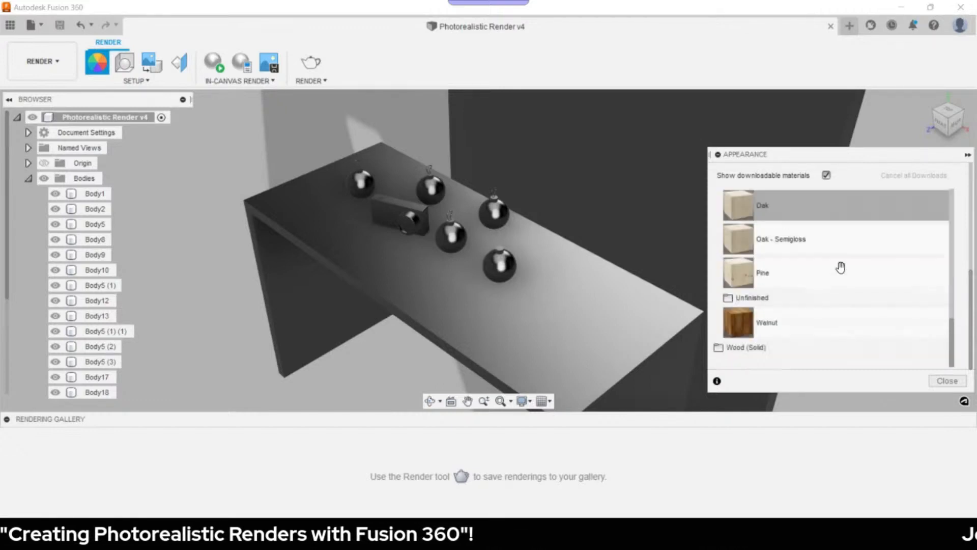
pyautogui.scroll(4, 839, 267)
pyautogui.scroll(3, 837, 267)
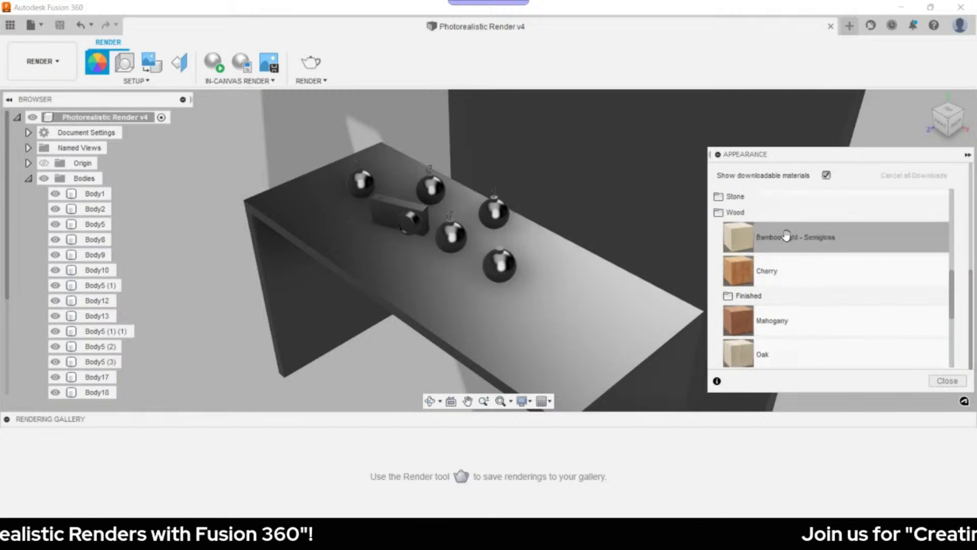
# - Apply Bamboo Light - Semigloss to the desk, then open it for editing under In This Design
pyautogui.moveTo(780, 238); pyautogui.dragTo(520, 310)
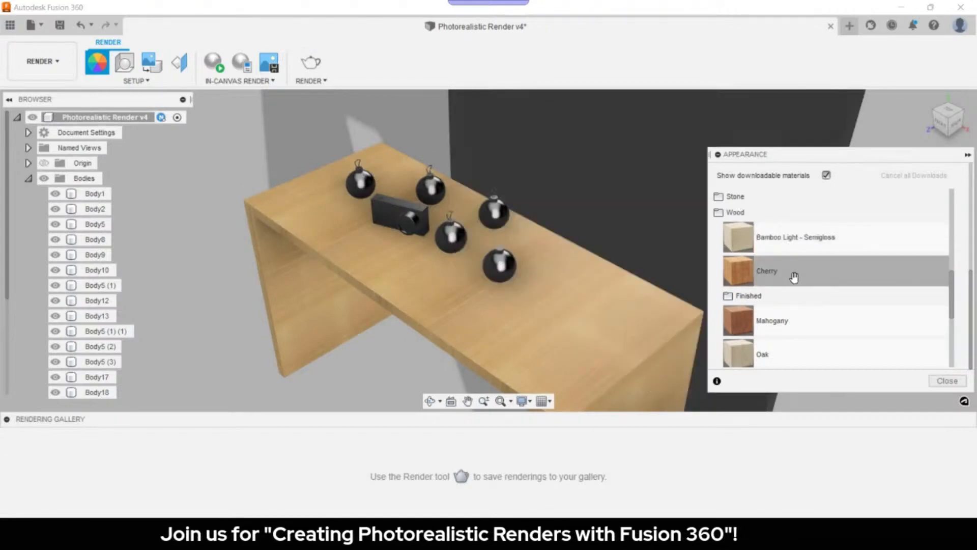
pyautogui.scroll(3, 799, 306)
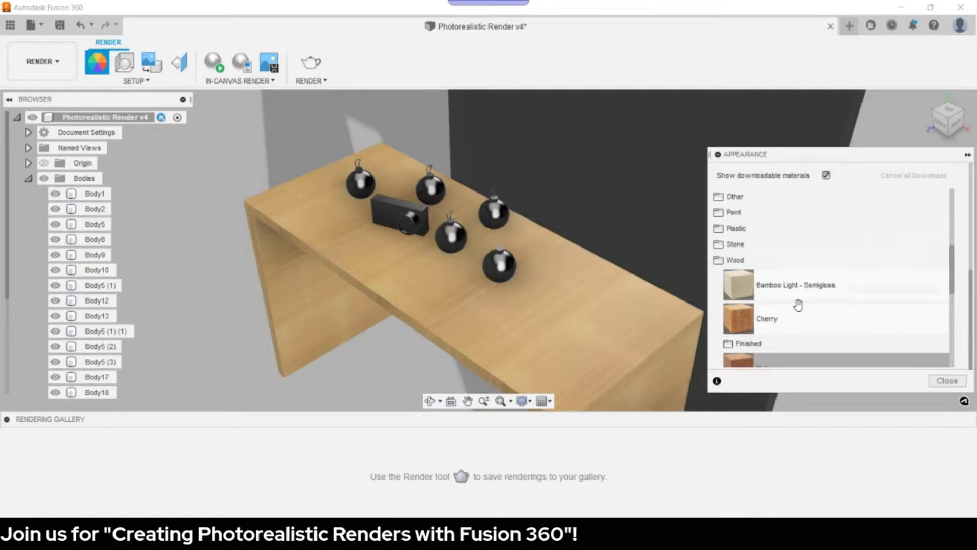
pyautogui.scroll(6, 798, 305)
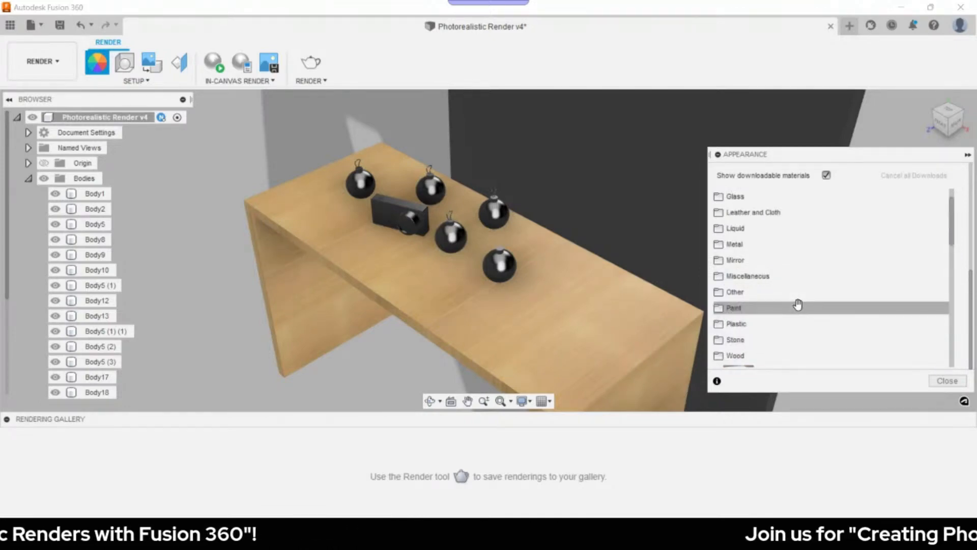
pyautogui.scroll(10, 799, 306)
pyautogui.rightClick(768, 246)
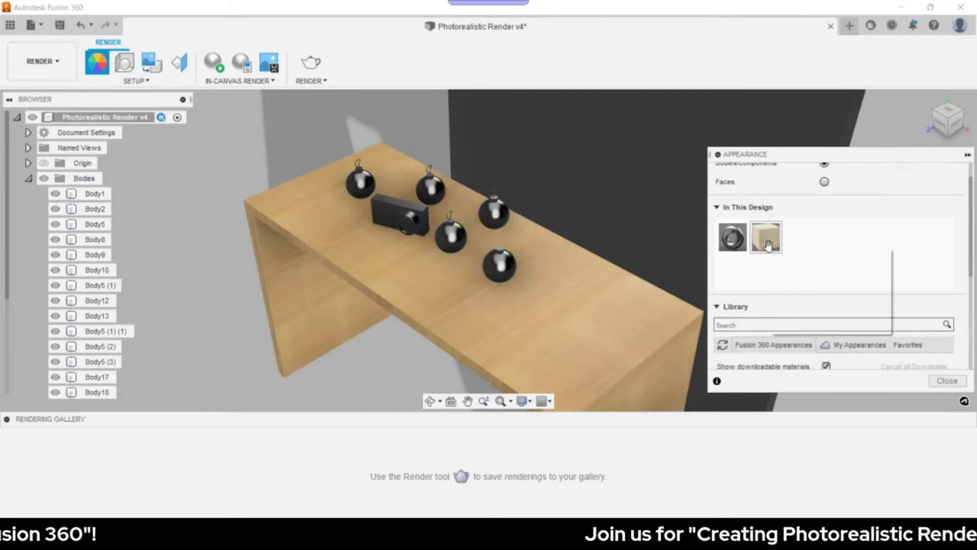
pyautogui.click(792, 256)
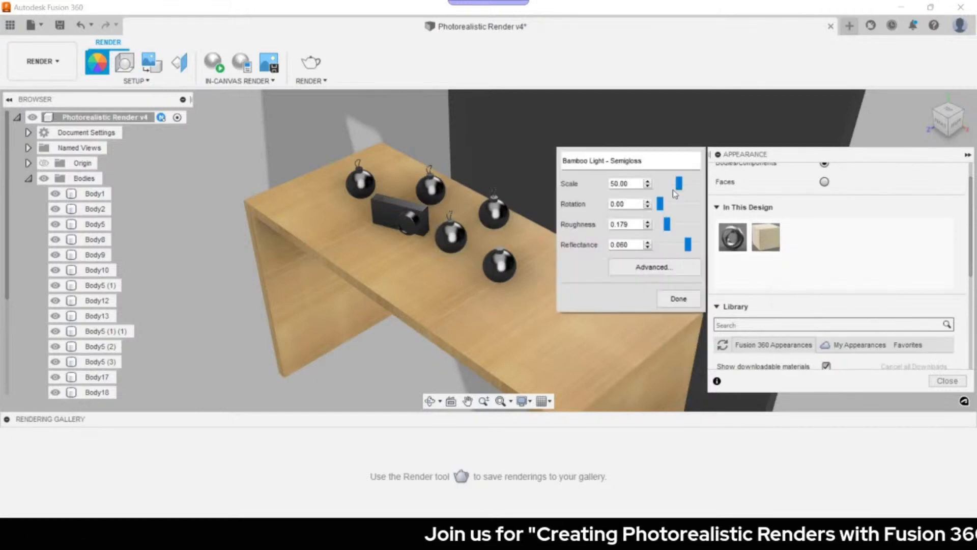
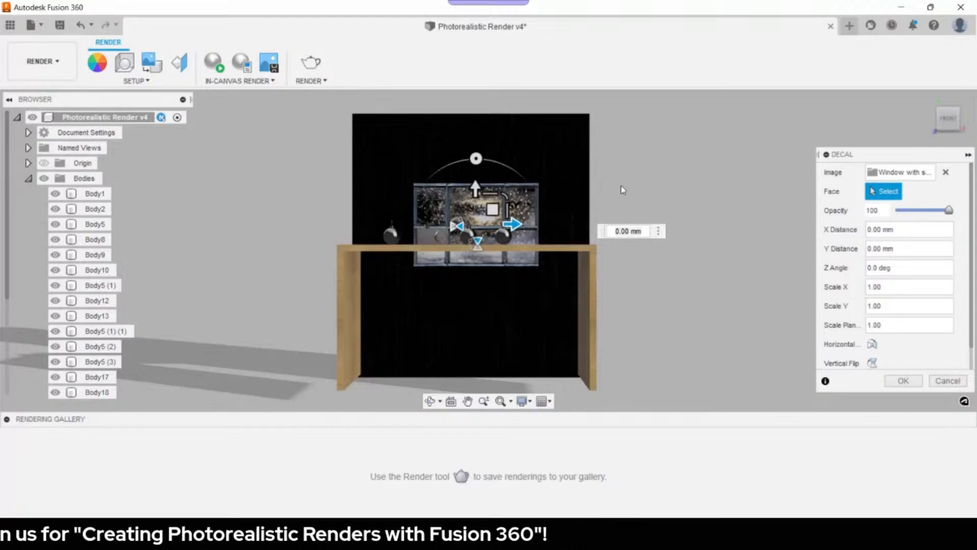
# - Move and enlarge the snowy window decal on the backdrop to scale 1.193, then confirm
pyautogui.moveTo(492, 209); pyautogui.dragTo(528, 189)
pyautogui.moveTo(513, 223); pyautogui.dragTo(504, 197)
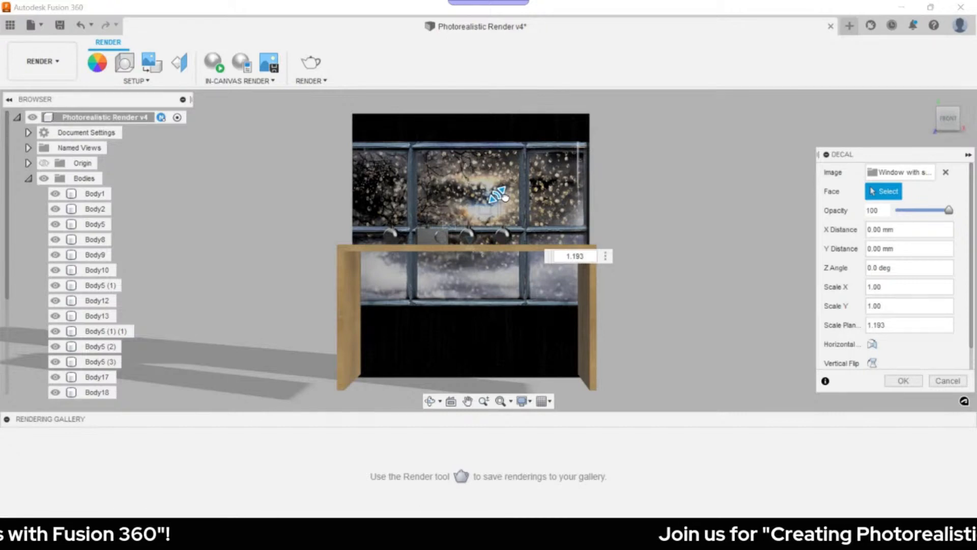
pyautogui.press('Return')
pyautogui.scroll(-1, 504, 198)
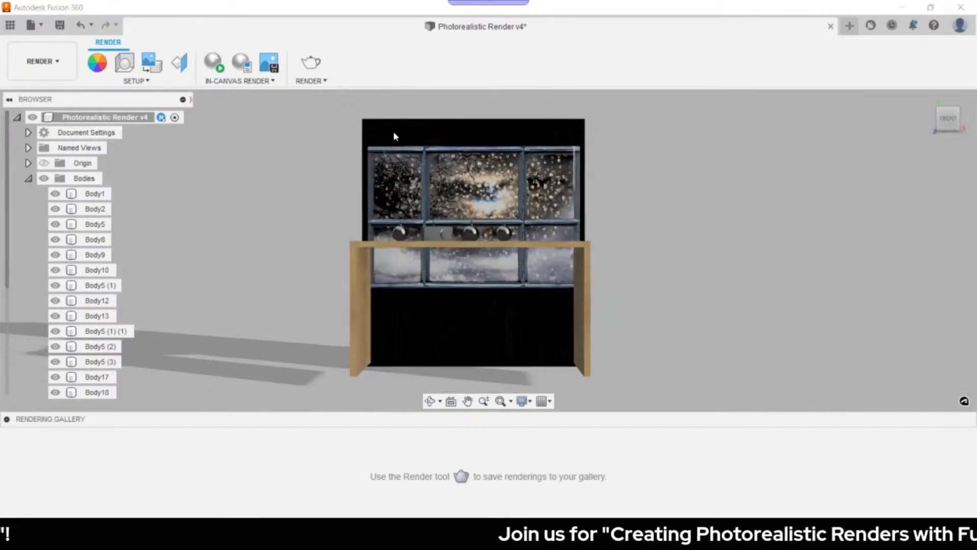
# - Orbit the view to look down at the desk top
pyautogui.scroll(-2, 405, 236)
pyautogui.scroll(5, 412, 238)
pyautogui.scroll(5, 412, 239)
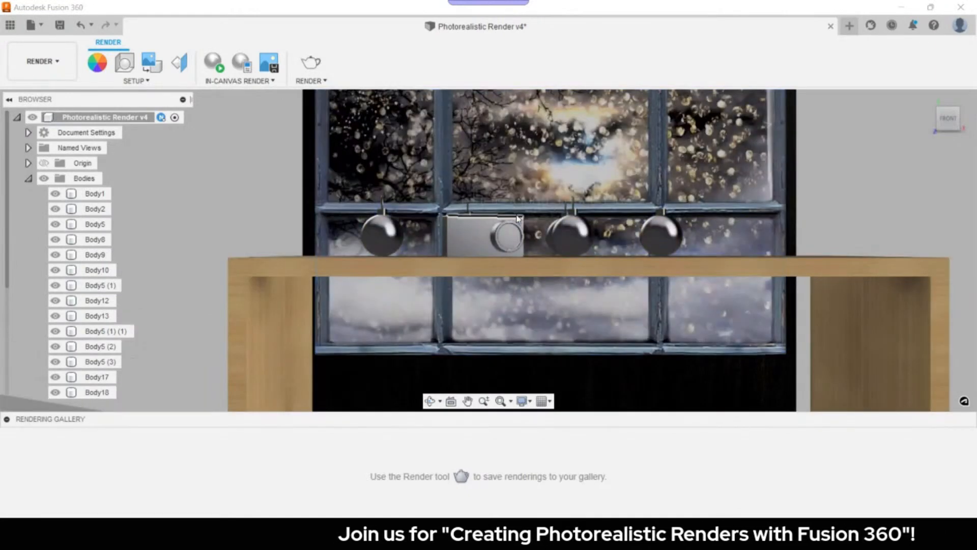
pyautogui.keyDown('shift'); pyautogui.moveTo(517, 218); pyautogui.dragTo(506, 255, button='middle'); pyautogui.keyUp('shift')
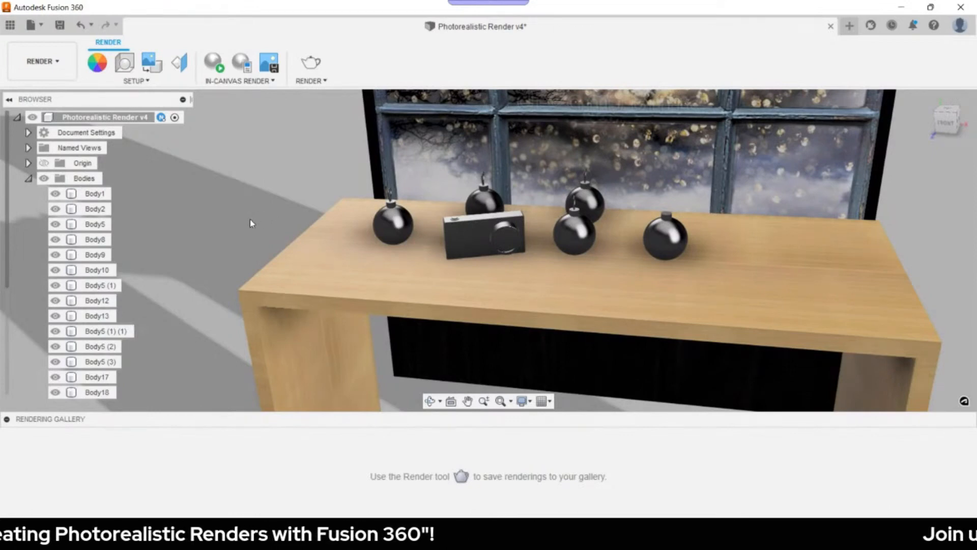
# - Open the Appearance library, select the camera body, and expand Paint › Glossy
pyautogui.press('a')
pyautogui.scroll(-5, 781, 242)
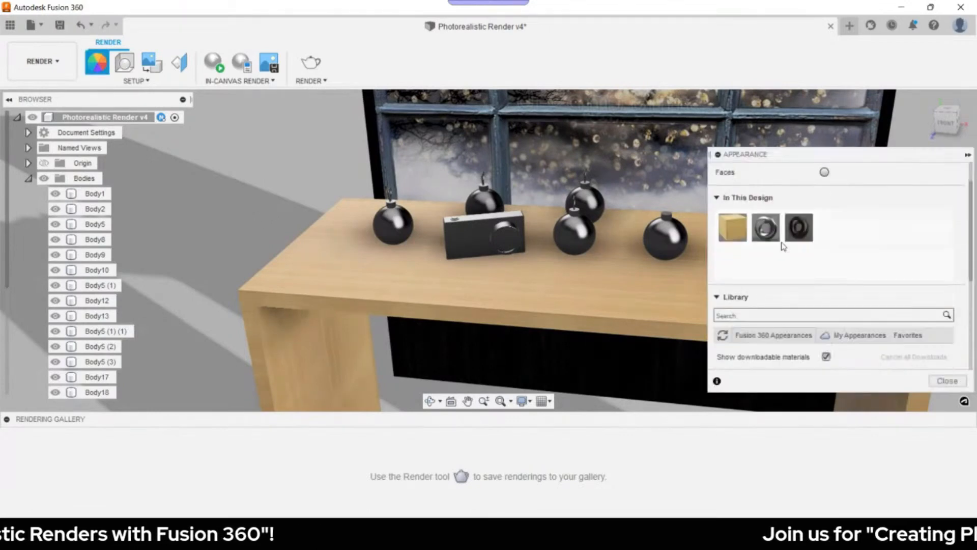
pyautogui.scroll(-2, 765, 287)
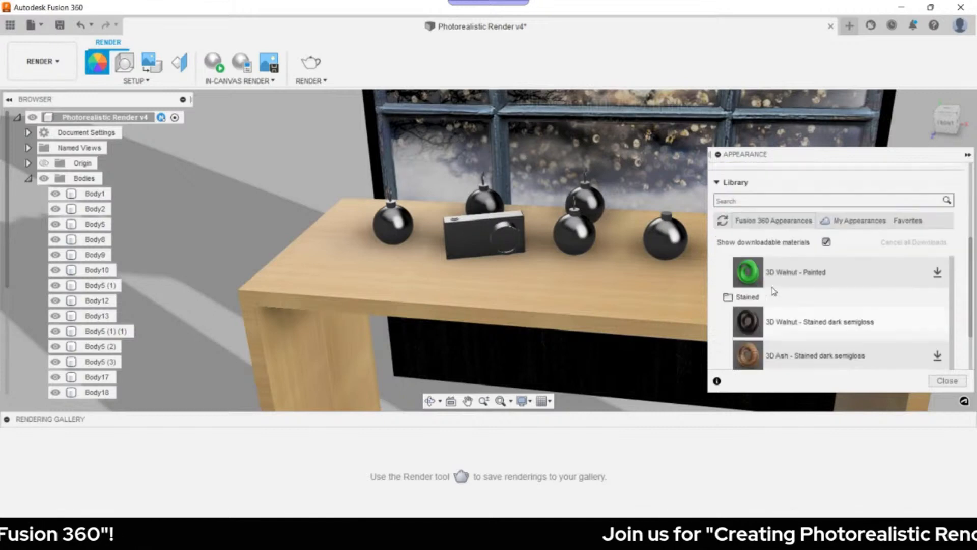
pyautogui.click(473, 233)
pyautogui.scroll(-2, 800, 277)
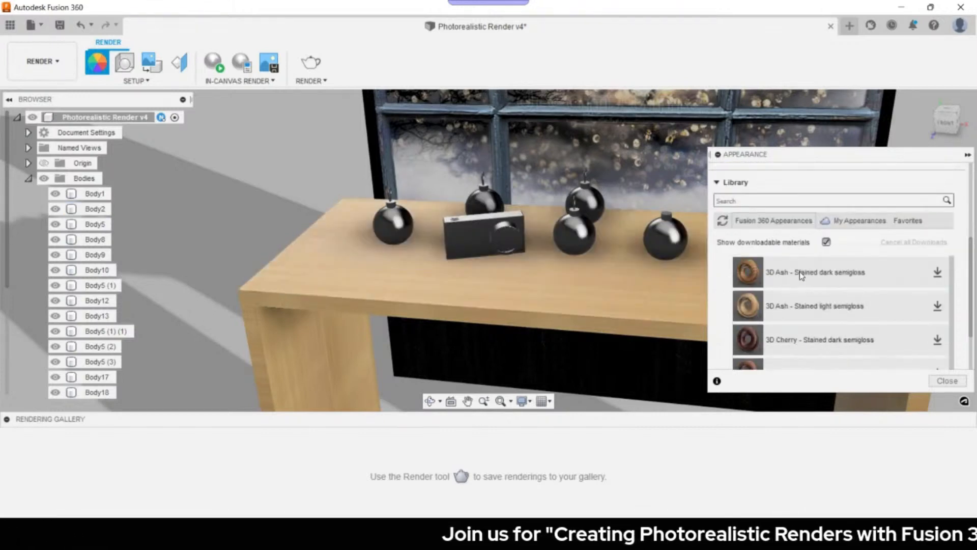
pyautogui.scroll(5, 779, 294)
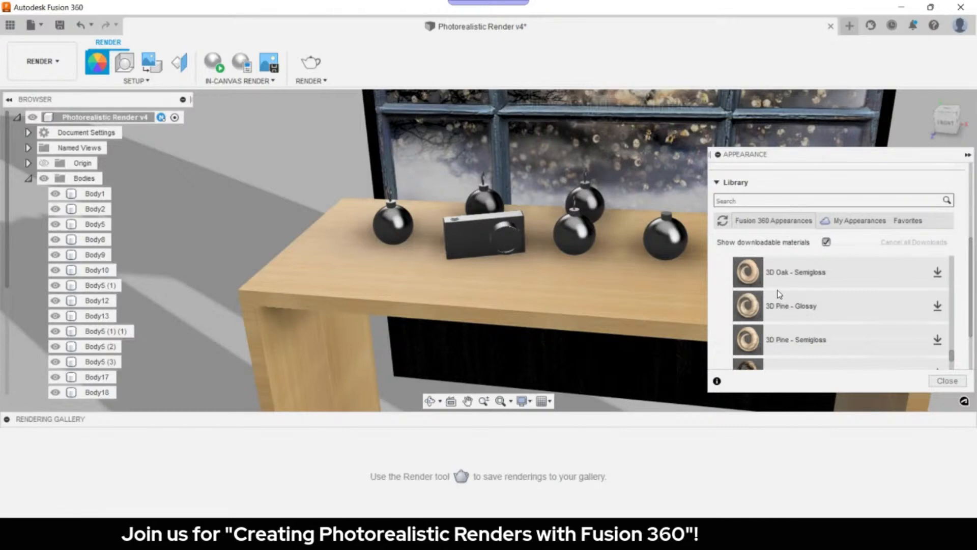
pyautogui.scroll(5, 733, 328)
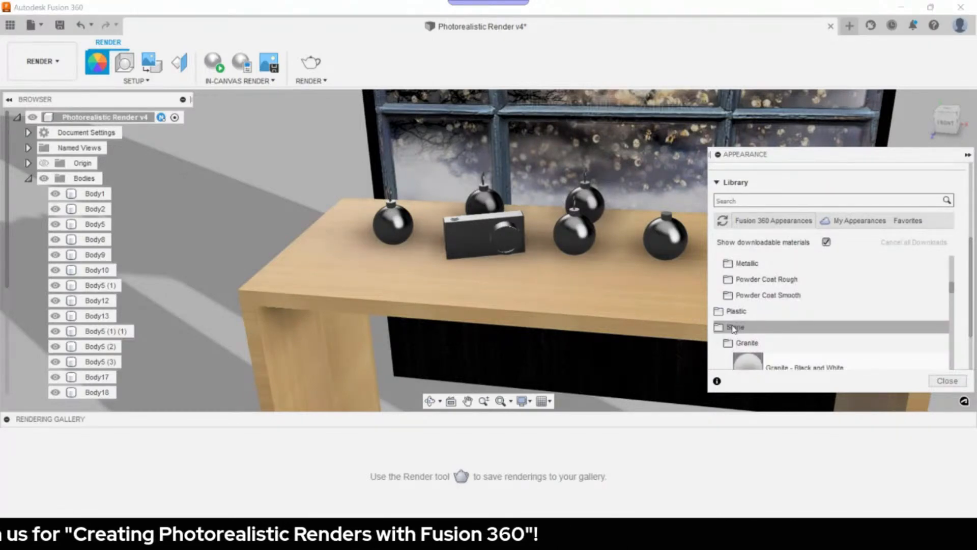
pyautogui.scroll(1, 763, 281)
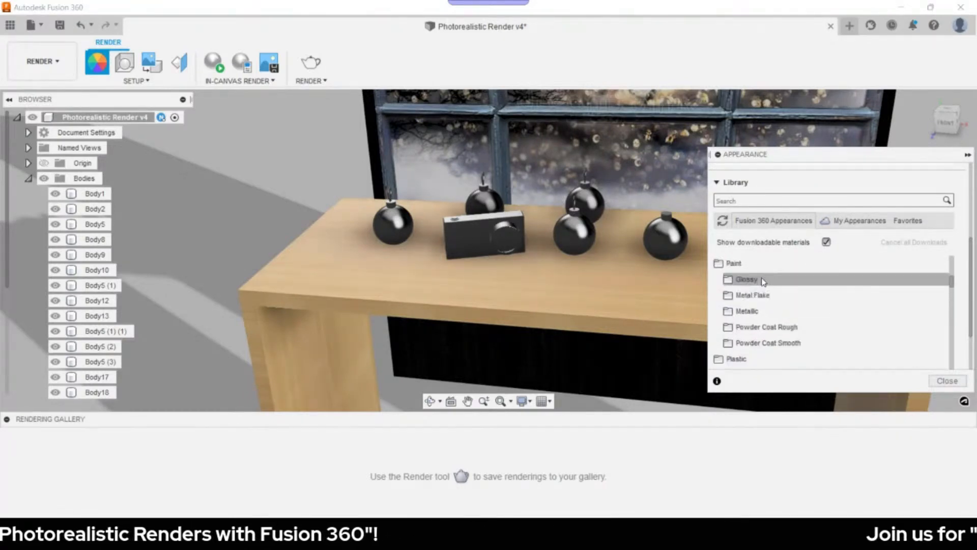
pyautogui.click(764, 280)
pyautogui.scroll(-4, 753, 301)
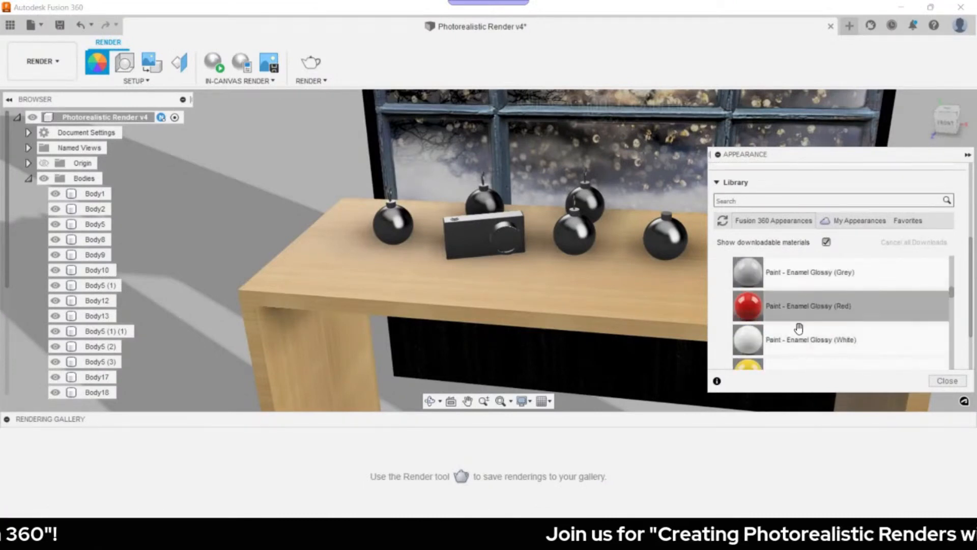
pyautogui.scroll(2, 804, 308)
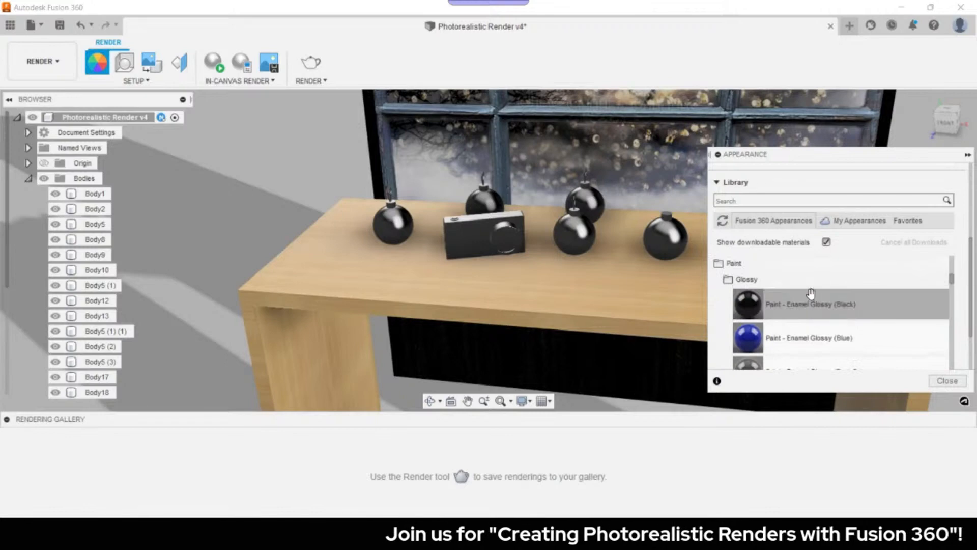
pyautogui.scroll(-2, 809, 297)
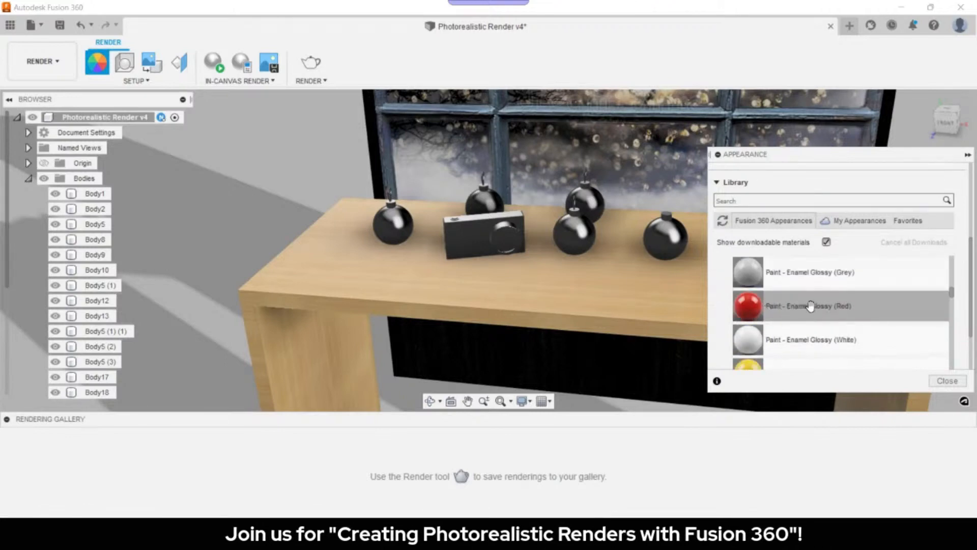
# - Apply Paint - Enamel Glossy (Red) to the camera body
pyautogui.moveTo(595, 285); pyautogui.dragTo(483, 236)
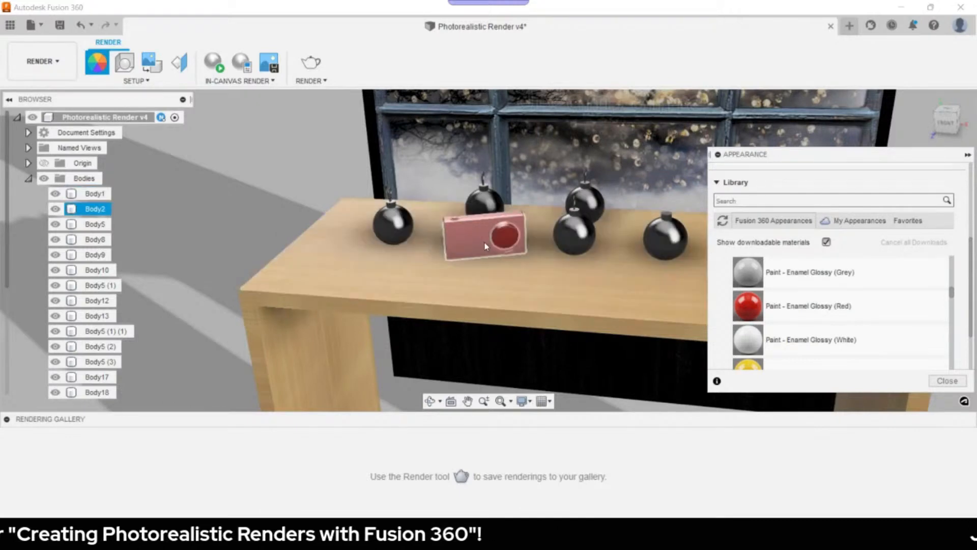
pyautogui.scroll(-3, 485, 246)
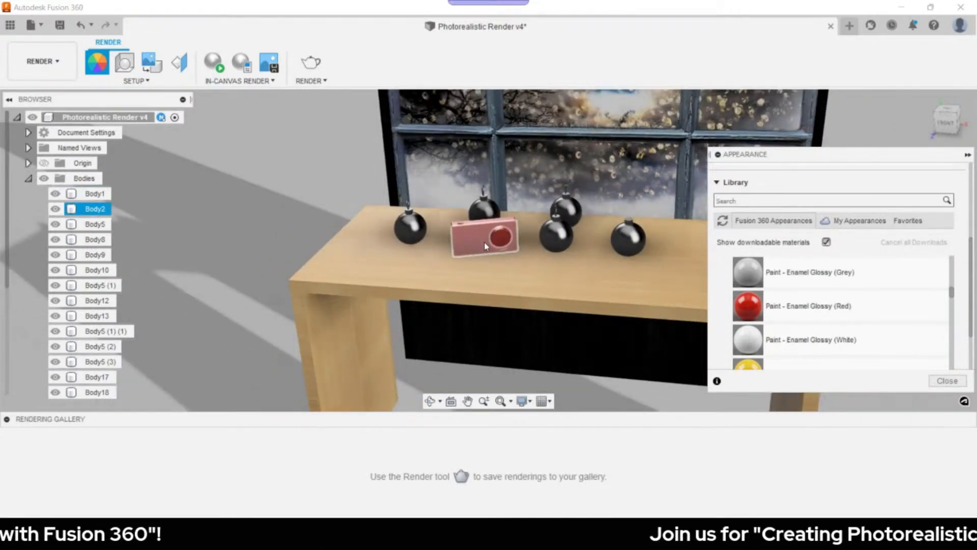
pyautogui.scroll(5, 485, 242)
pyautogui.scroll(3, 805, 316)
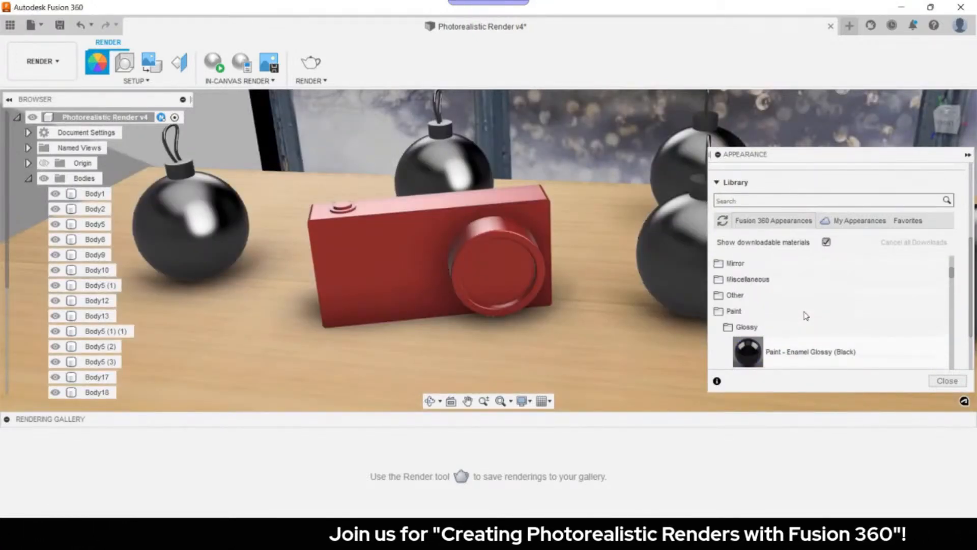
pyautogui.scroll(5, 806, 315)
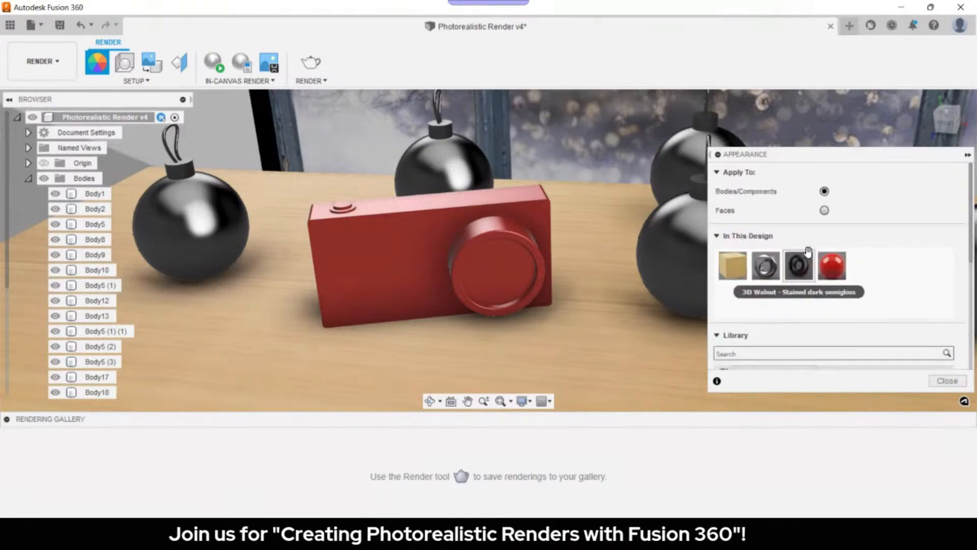
pyautogui.moveTo(799, 266); pyautogui.dragTo(534, 251)
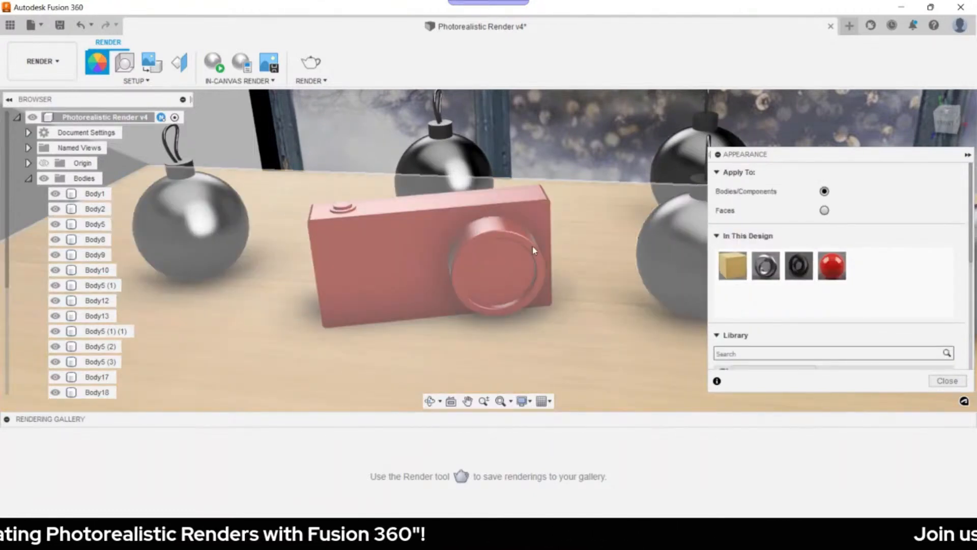
pyautogui.moveTo(533, 250); pyautogui.dragTo(505, 278)
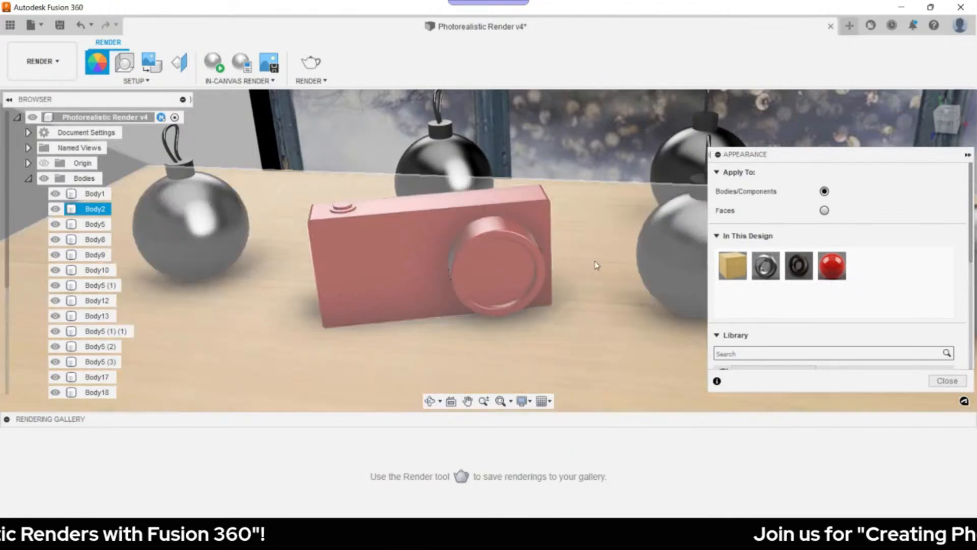
pyautogui.scroll(-1, 775, 324)
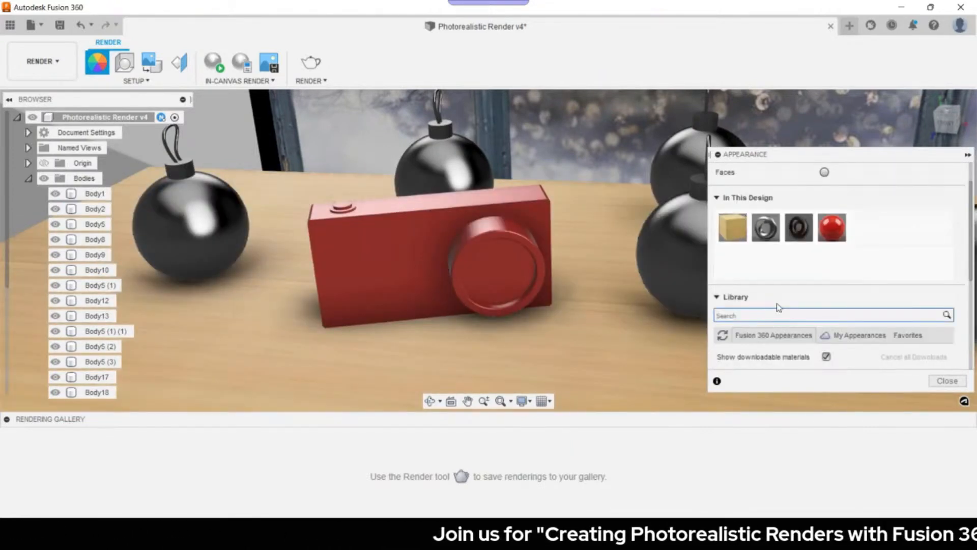
# - Expand Glass › Smooth in the Library and scroll to Glass (Grey)
pyautogui.scroll(-6, 763, 310)
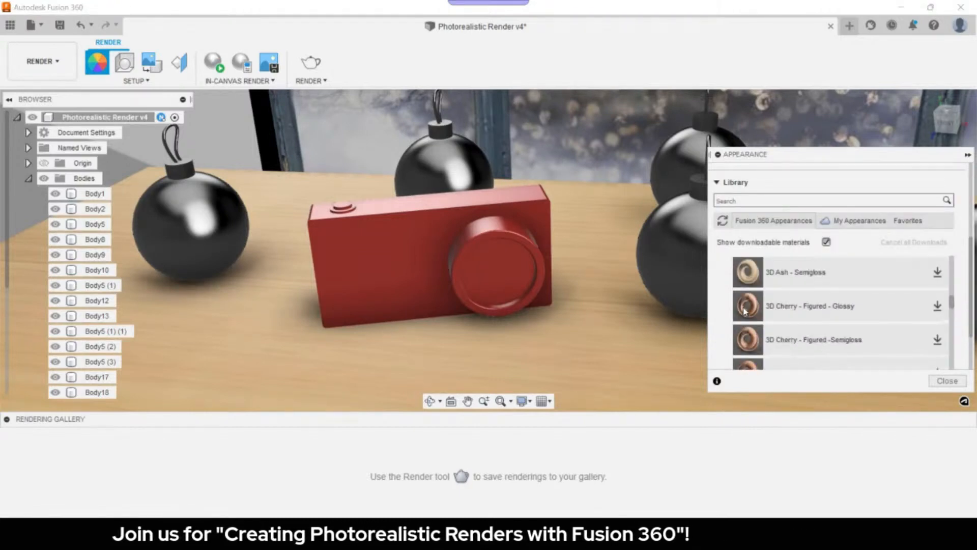
pyautogui.scroll(5, 744, 311)
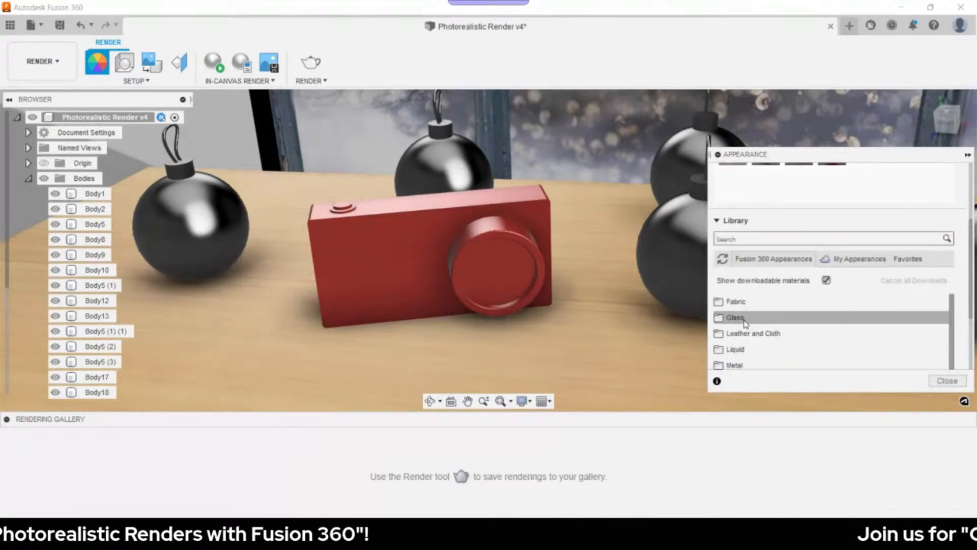
pyautogui.click(744, 322)
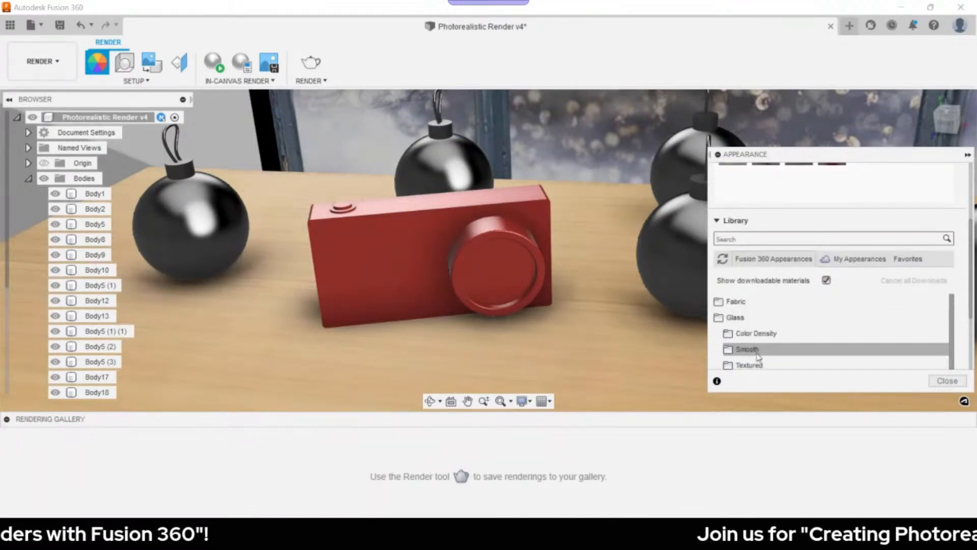
pyautogui.click(742, 346)
pyautogui.scroll(-2, 770, 322)
pyautogui.scroll(-3, 812, 329)
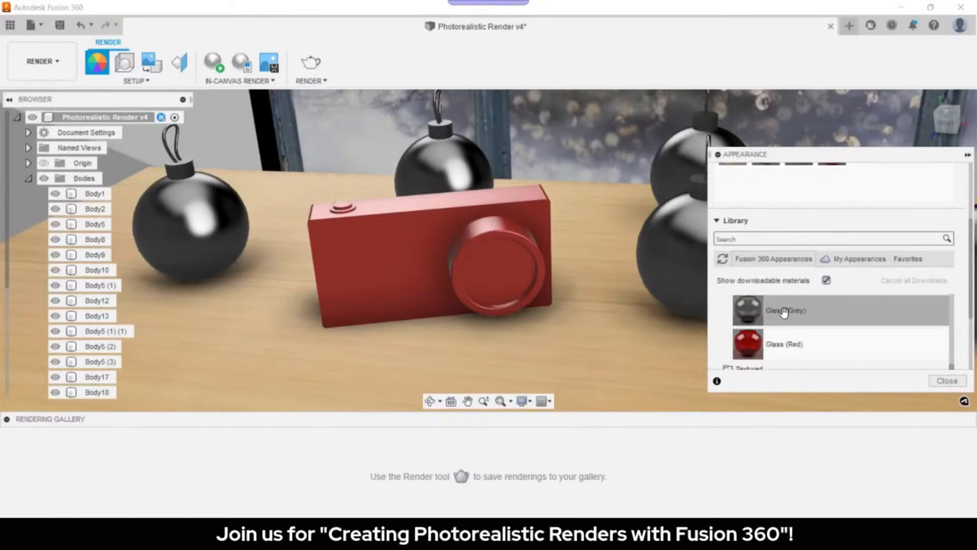
pyautogui.scroll(4, 764, 219)
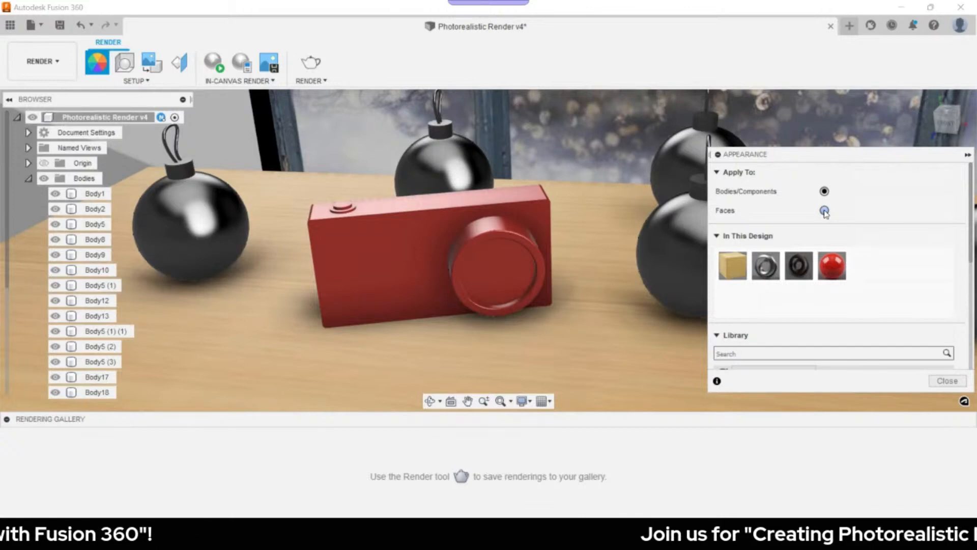
# - Apply Glass (Grey) to the camera lens face
pyautogui.click(824, 211)
pyautogui.scroll(-2, 825, 224)
pyautogui.moveTo(748, 349); pyautogui.dragTo(495, 270)
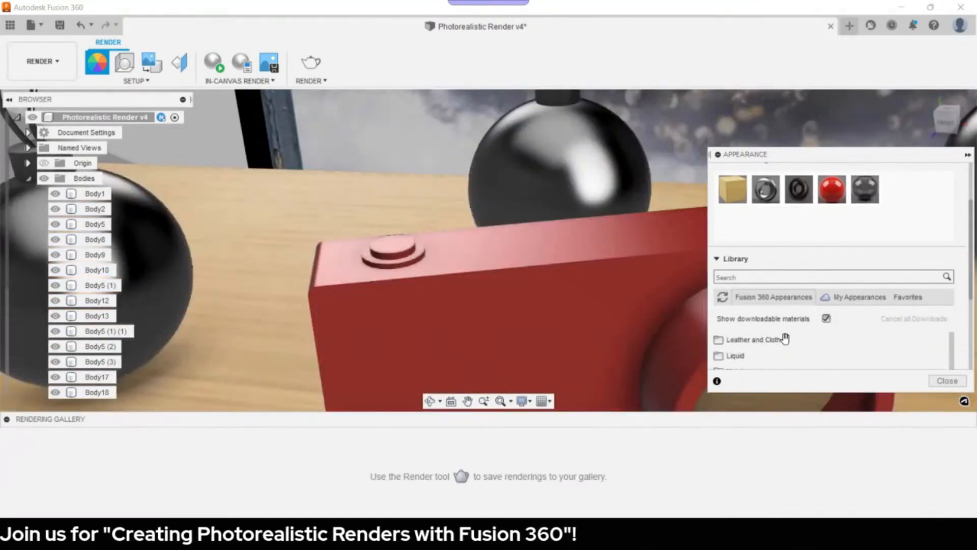
pyautogui.scroll(4, 771, 353)
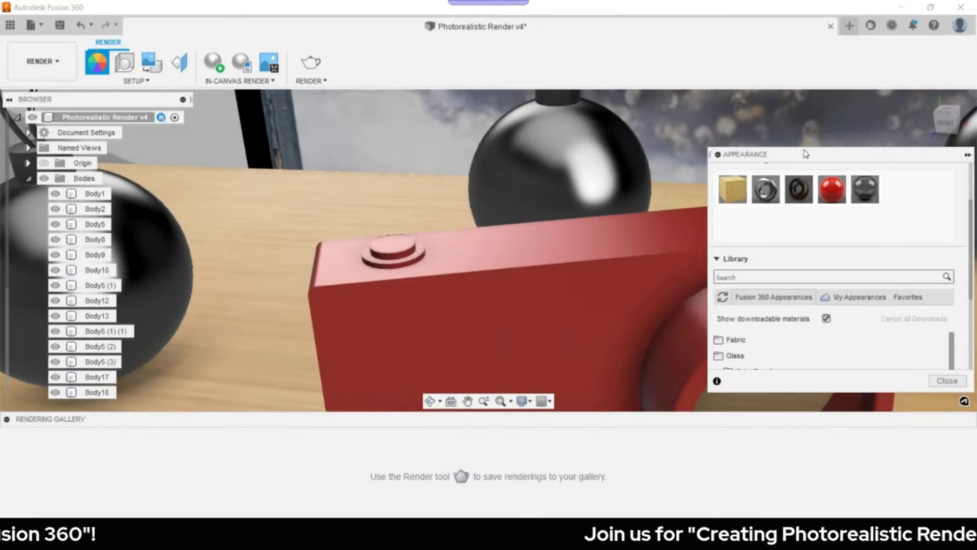
# - Expand Metal › Aluminum and try grey anodized aluminum on the camera body, then cancel it
pyautogui.scroll(-2, 763, 338)
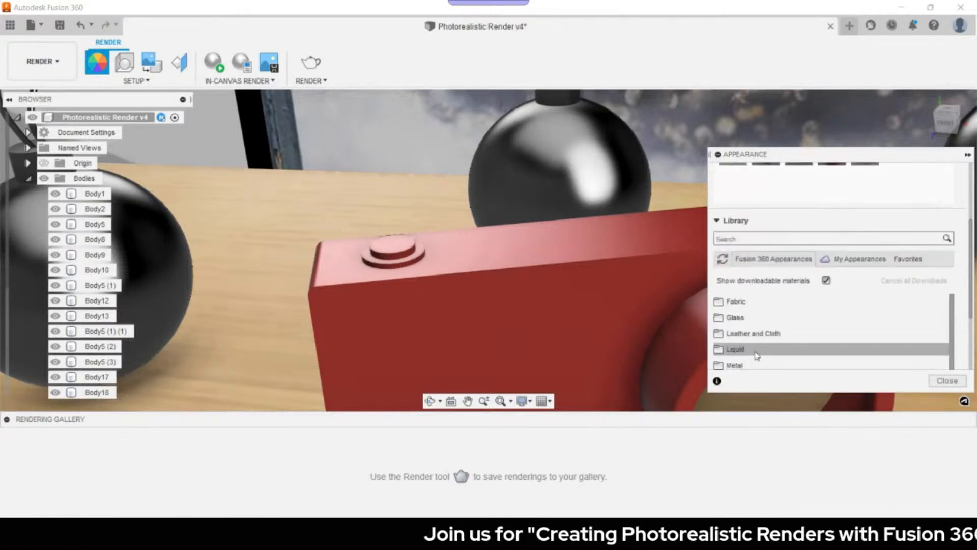
pyautogui.scroll(-2, 752, 355)
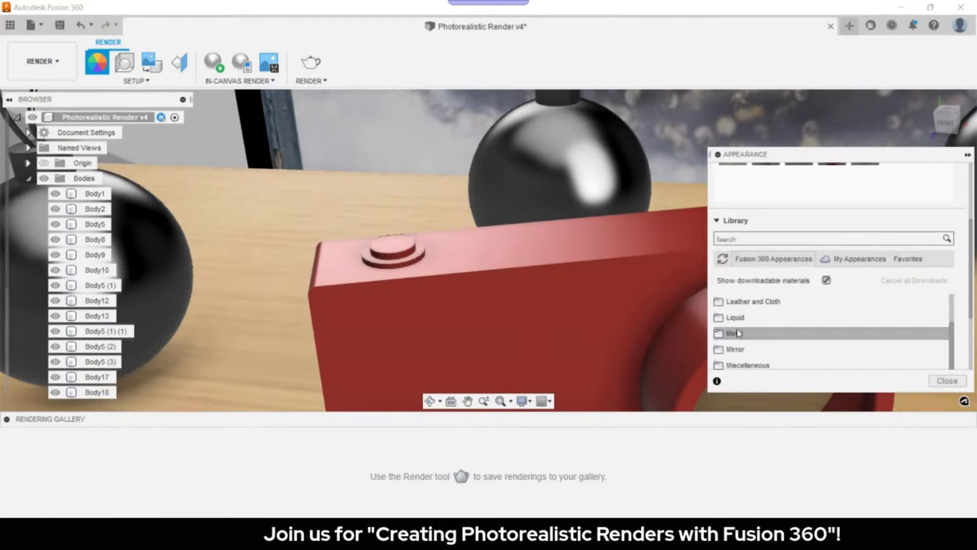
pyautogui.click(775, 329)
pyautogui.scroll(-3, 775, 325)
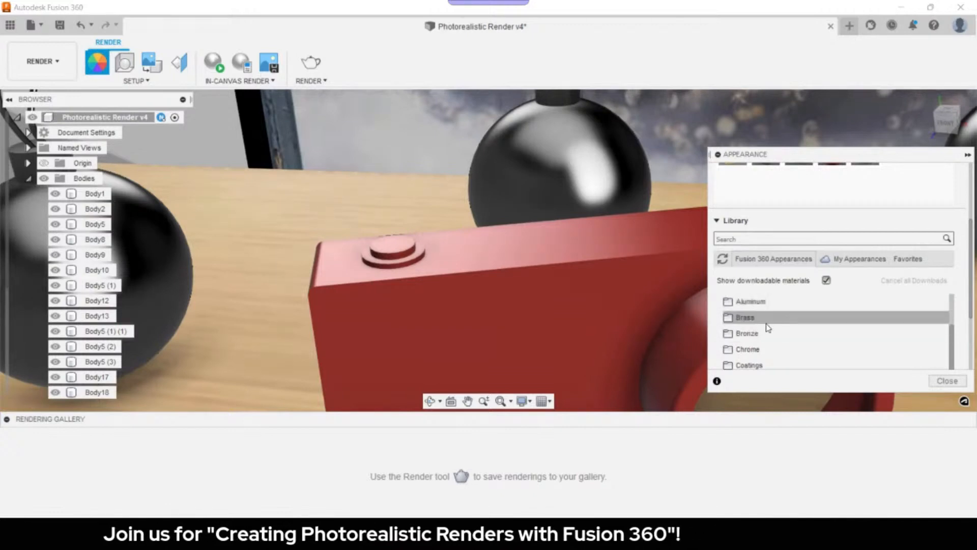
pyautogui.scroll(-3, 766, 323)
pyautogui.scroll(3, 769, 340)
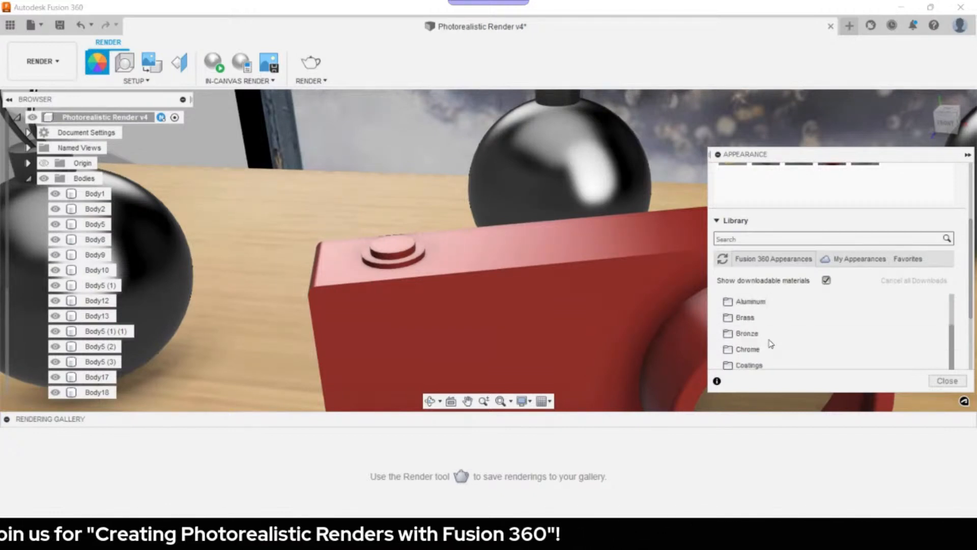
pyautogui.click(749, 302)
pyautogui.scroll(-2, 865, 336)
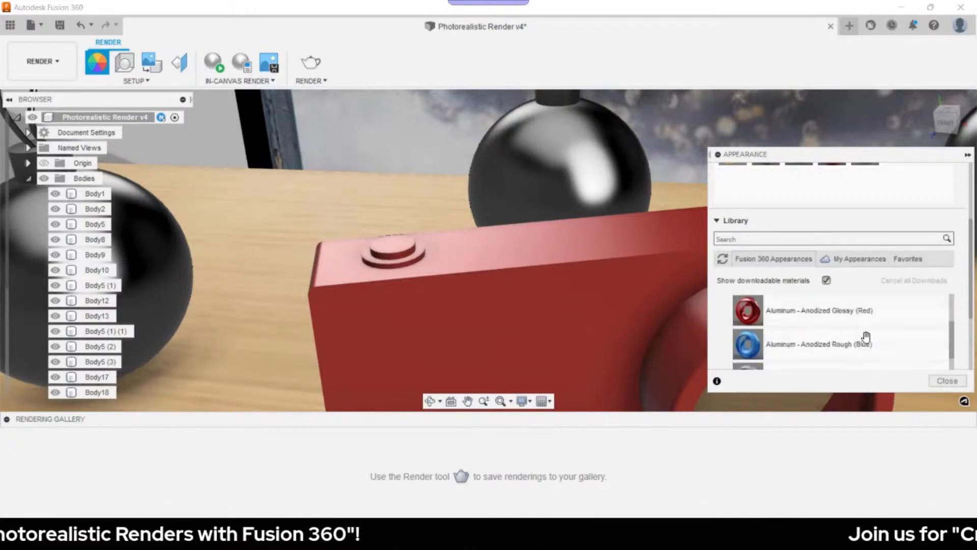
pyautogui.scroll(2, 845, 344)
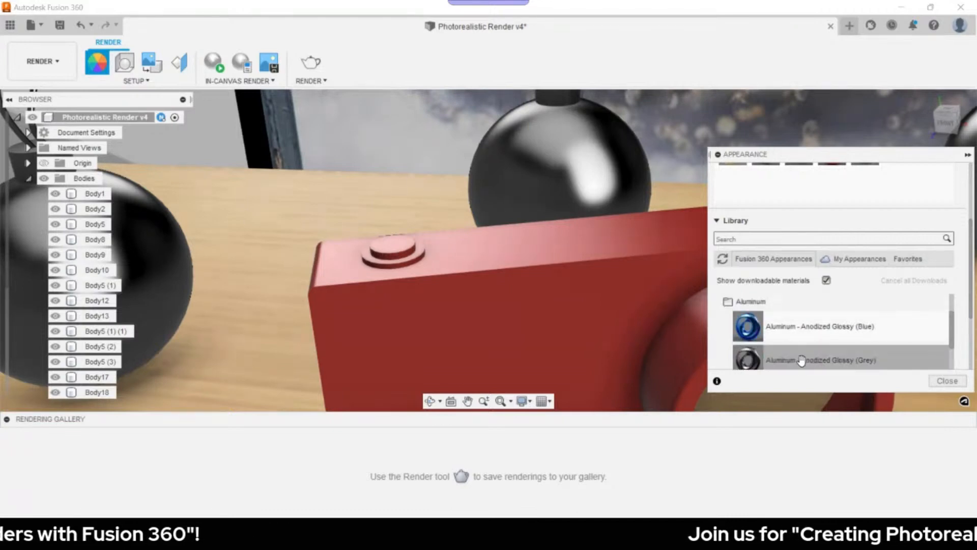
pyautogui.moveTo(790, 359); pyautogui.dragTo(691, 320)
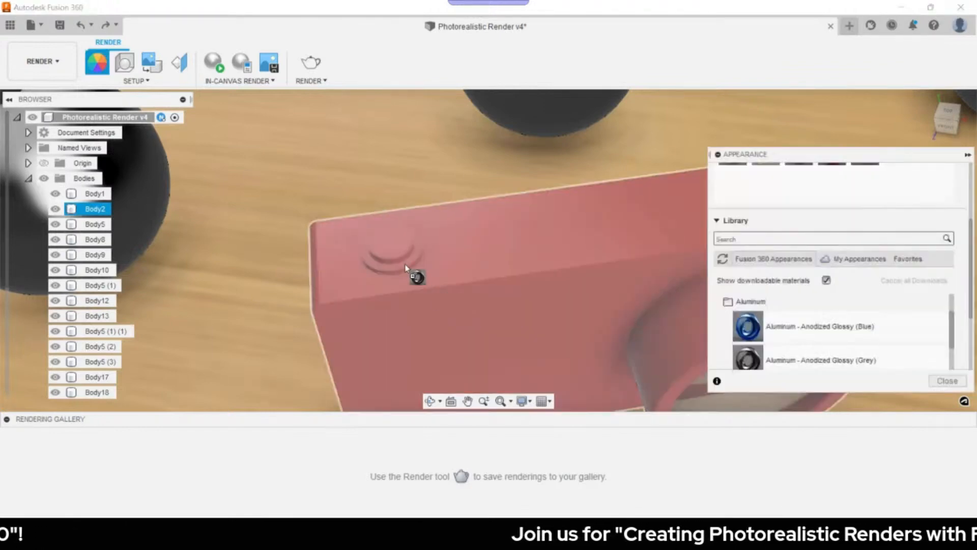
pyautogui.moveTo(406, 264); pyautogui.dragTo(744, 230)
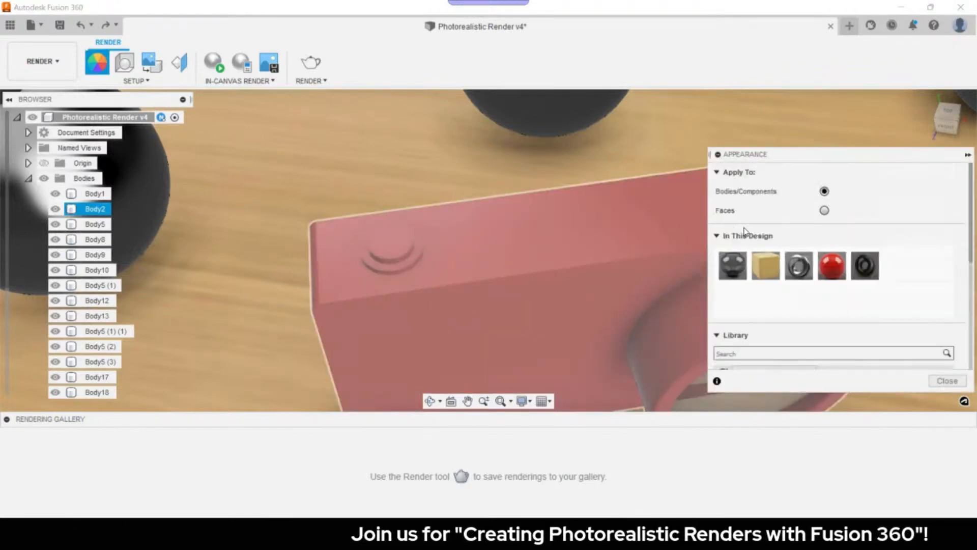
# - Set Apply To to Faces and give the button ring grey anodized aluminum
pyautogui.click(825, 210)
pyautogui.scroll(-5, 792, 309)
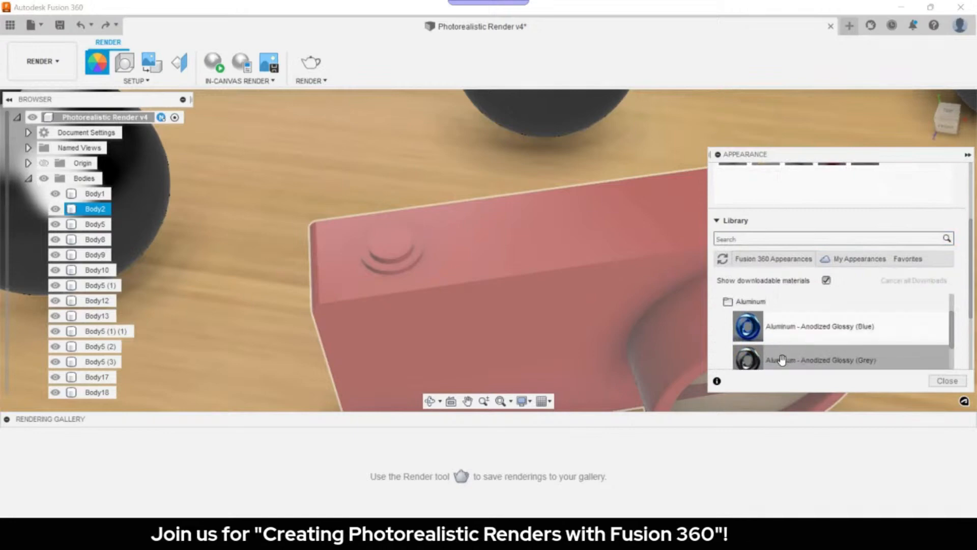
pyautogui.moveTo(747, 357); pyautogui.dragTo(580, 325)
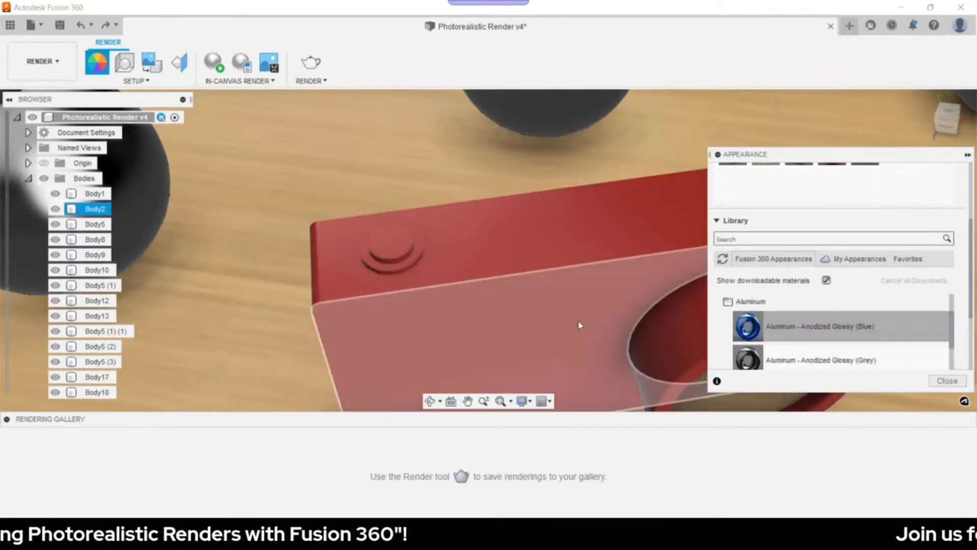
pyautogui.scroll(2, 333, 251)
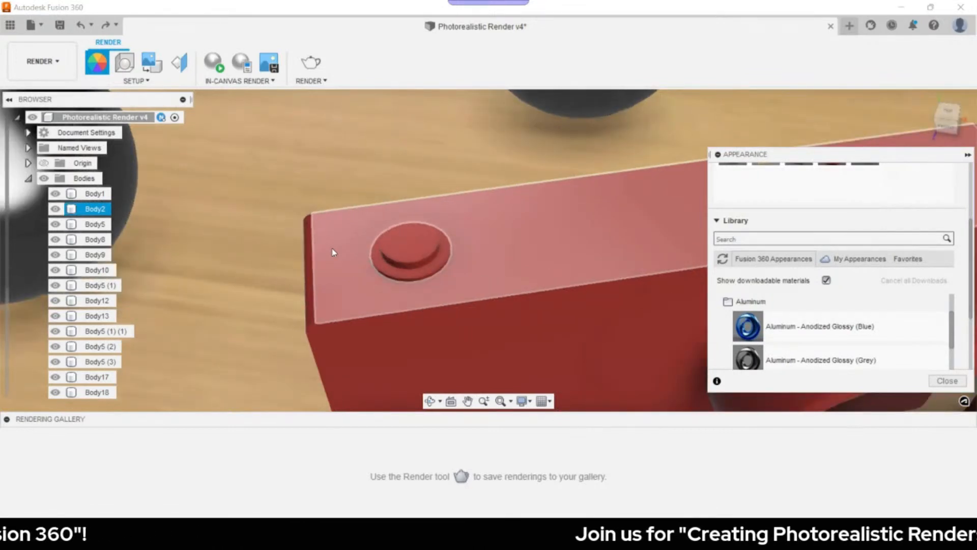
pyautogui.scroll(3, 333, 252)
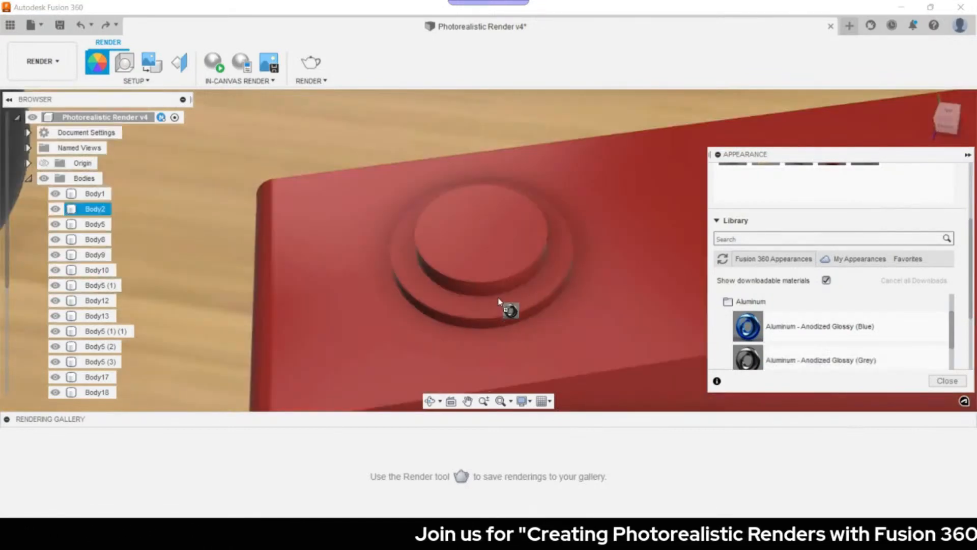
pyautogui.moveTo(773, 358); pyautogui.dragTo(511, 327)
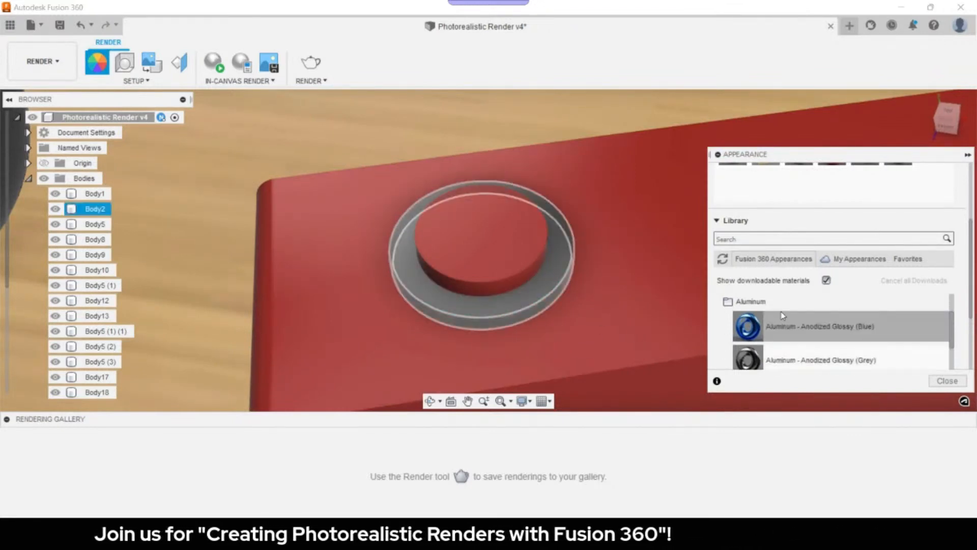
pyautogui.scroll(-4, 793, 325)
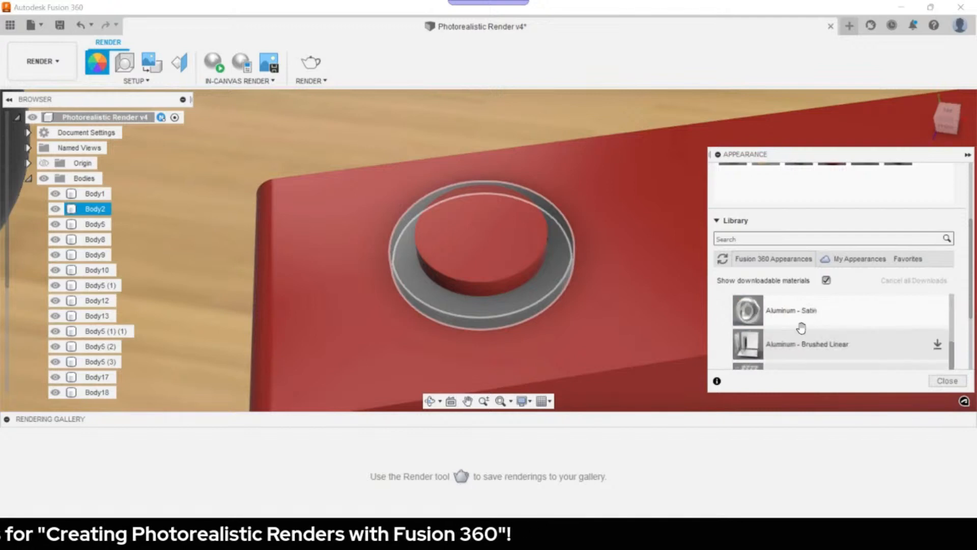
pyautogui.scroll(6, 776, 344)
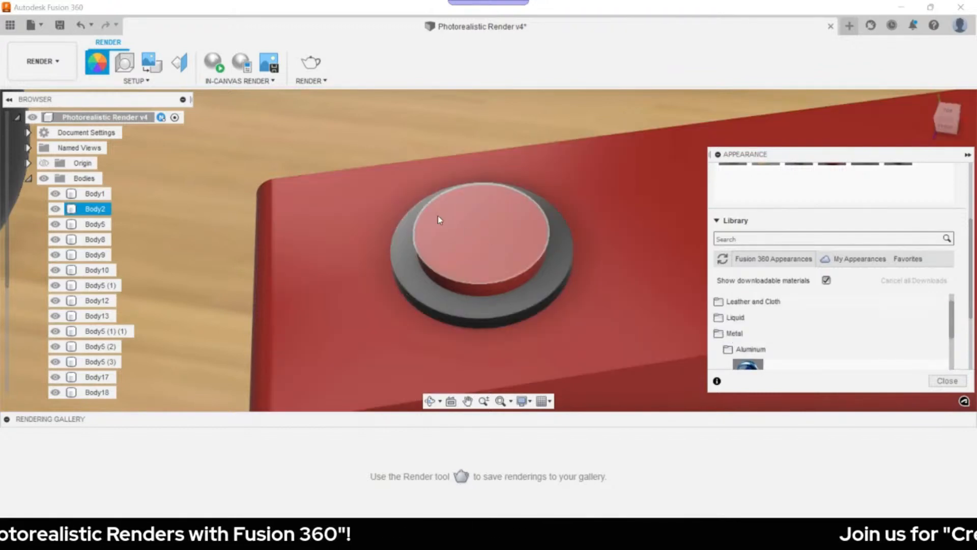
# - Apply Steel - Satin from the Steel folder to the button's top face and side
pyautogui.scroll(-5, 766, 332)
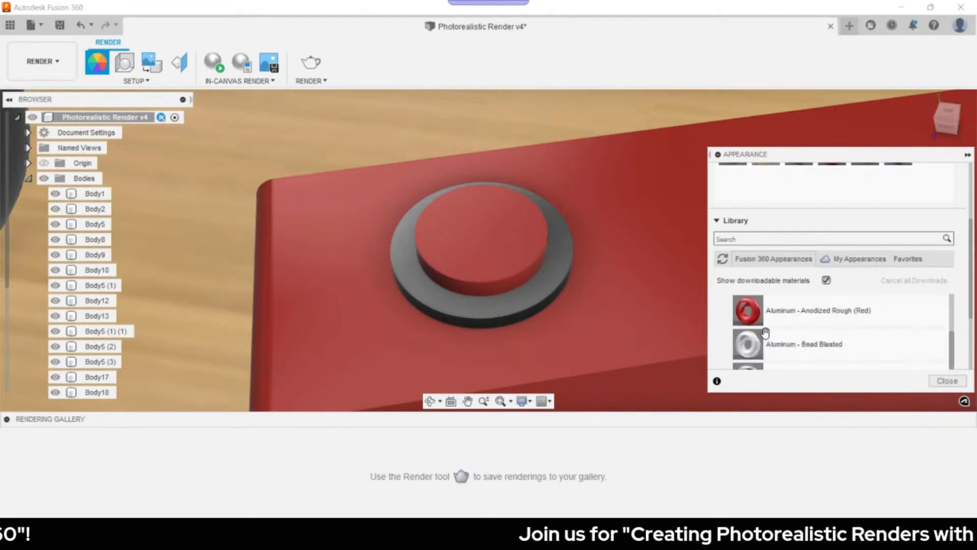
pyautogui.scroll(-2, 768, 331)
pyautogui.scroll(8, 763, 335)
pyautogui.click(760, 348)
pyautogui.scroll(-1, 763, 342)
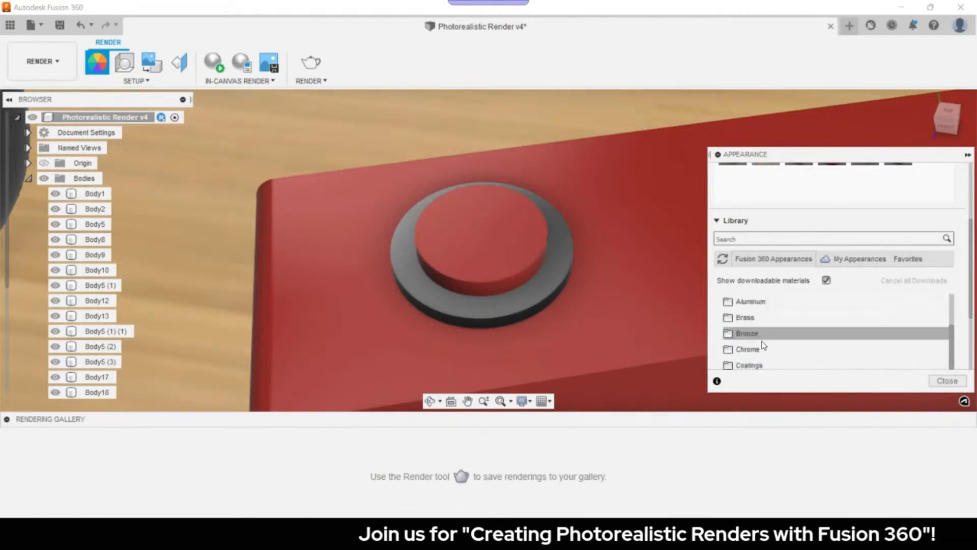
pyautogui.scroll(-4, 762, 345)
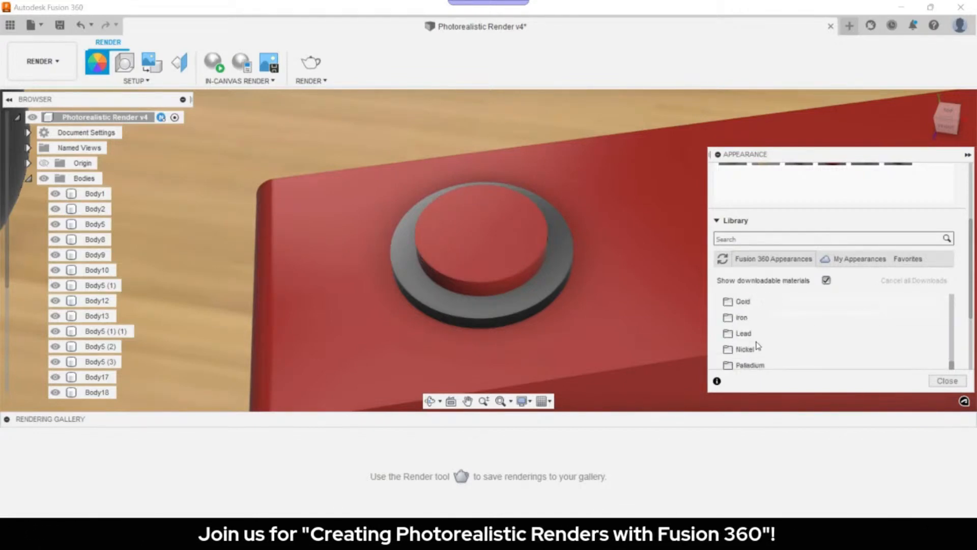
pyautogui.scroll(-1, 758, 346)
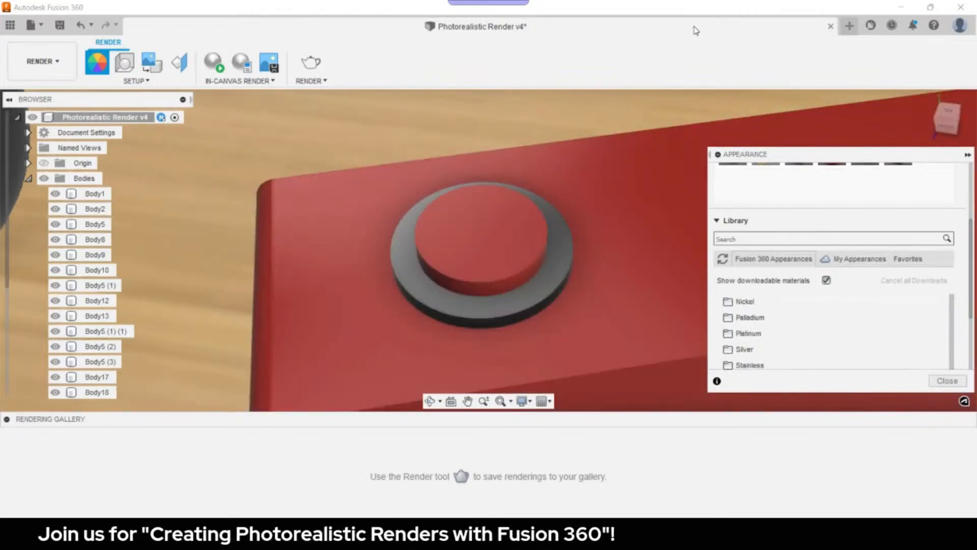
pyautogui.scroll(1, 758, 349)
pyautogui.scroll(-1, 765, 329)
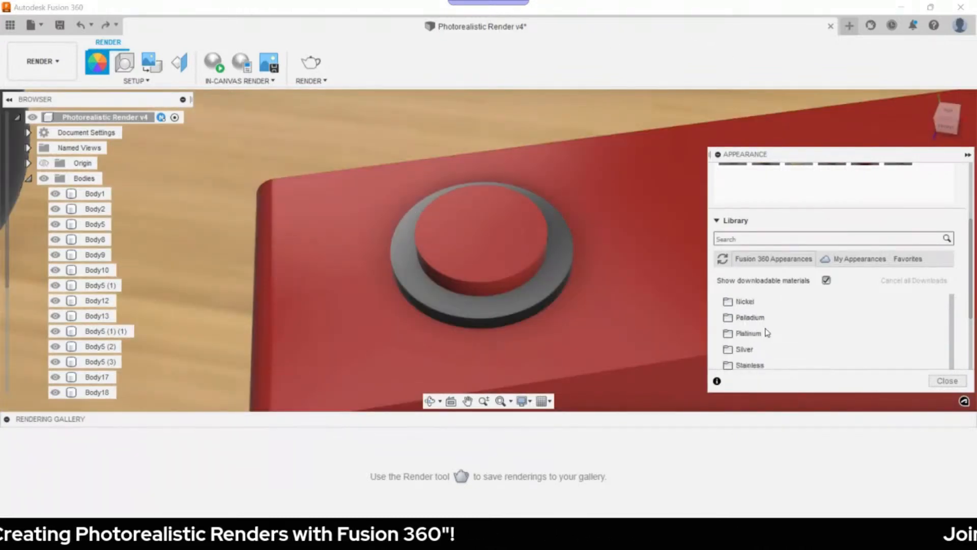
pyautogui.scroll(-1, 767, 340)
pyautogui.click(775, 331)
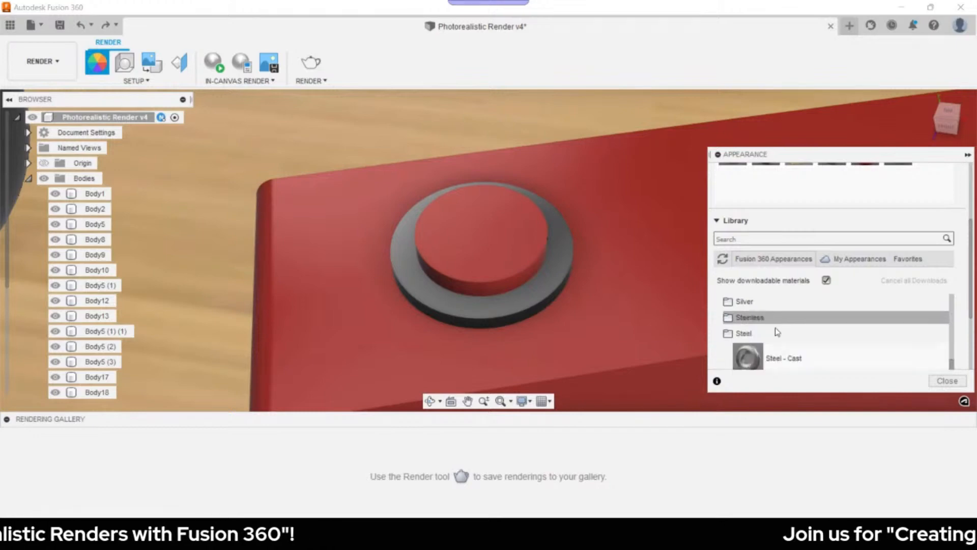
pyautogui.scroll(-1, 779, 321)
pyautogui.scroll(-1, 792, 315)
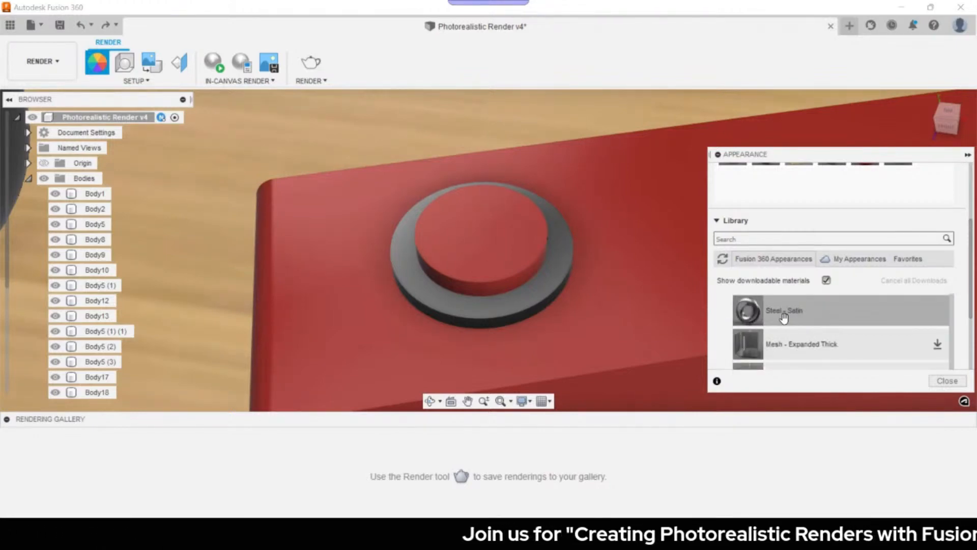
pyautogui.scroll(2, 763, 203)
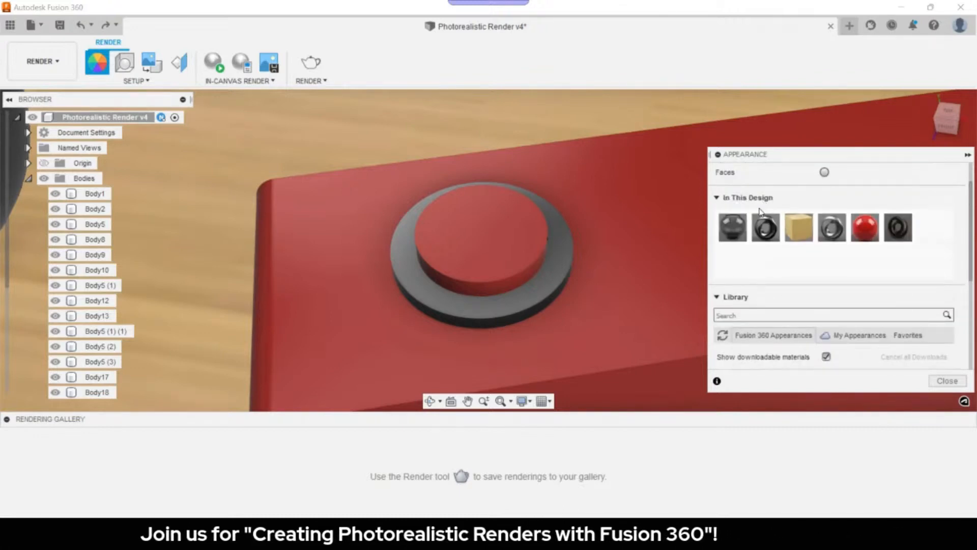
pyautogui.scroll(1, 760, 211)
pyautogui.scroll(-3, 781, 311)
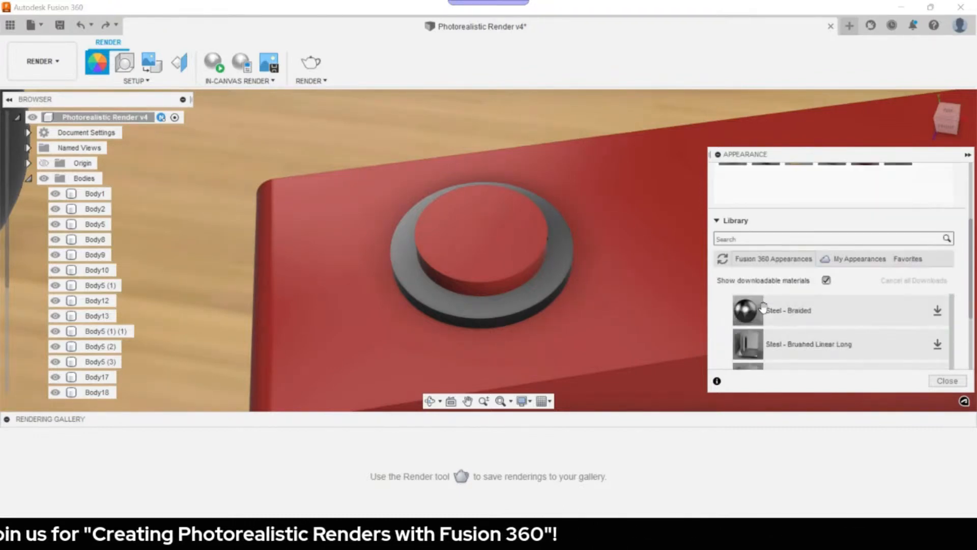
pyautogui.moveTo(792, 320); pyautogui.dragTo(489, 258)
pyautogui.moveTo(799, 316); pyautogui.dragTo(455, 288)
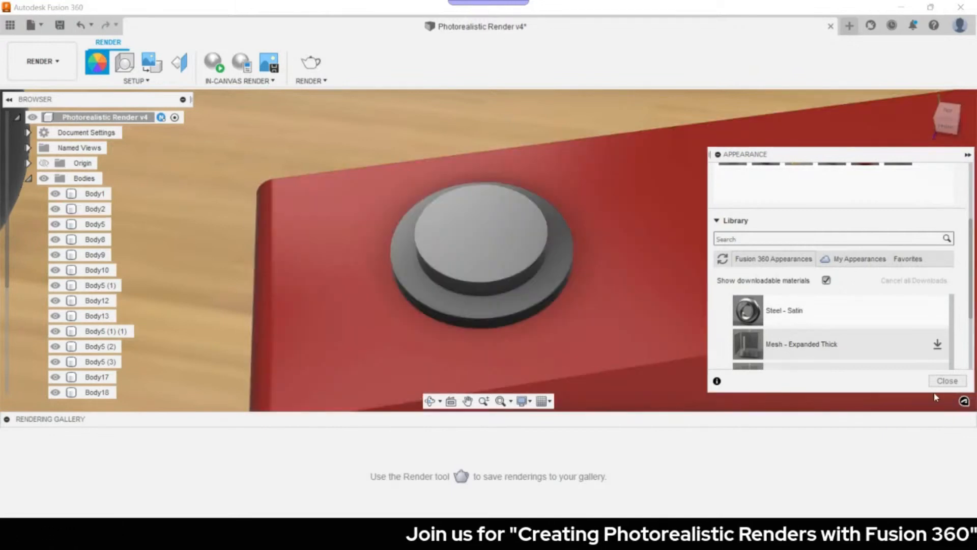
# - Close the Appearance dialog, return to the home view, and zoom in on the desk
pyautogui.click(947, 381)
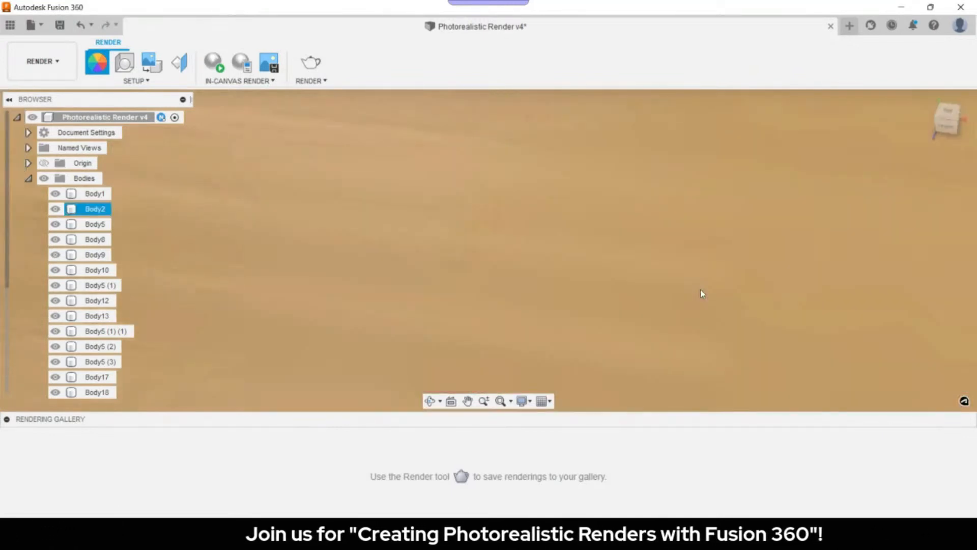
pyautogui.scroll(-5, 825, 177)
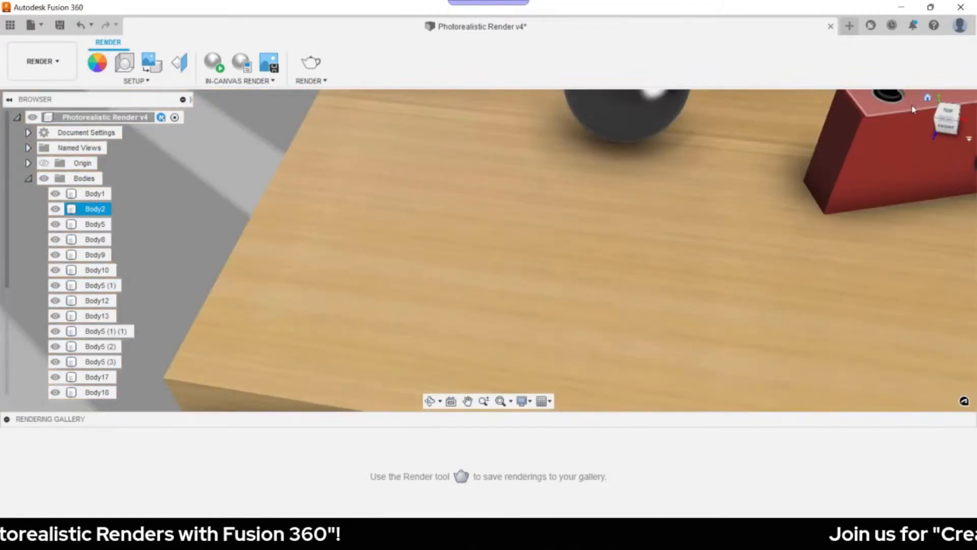
pyautogui.click(928, 98)
pyautogui.scroll(5, 431, 282)
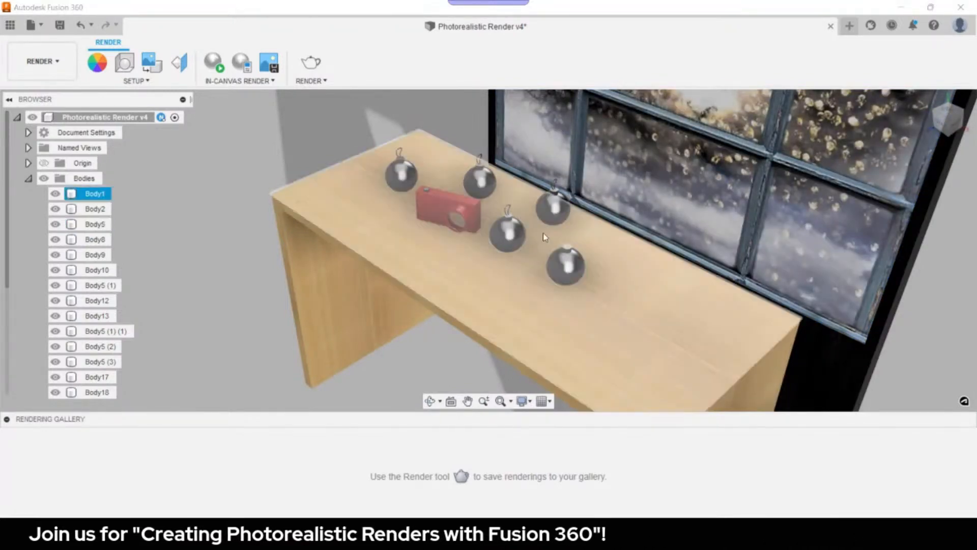
pyautogui.scroll(-2, 553, 258)
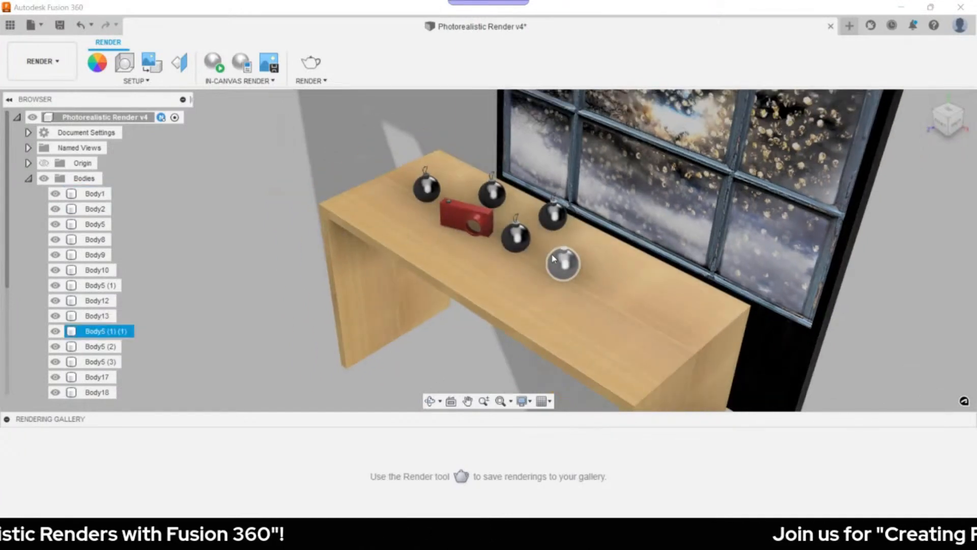
pyautogui.scroll(3, 553, 258)
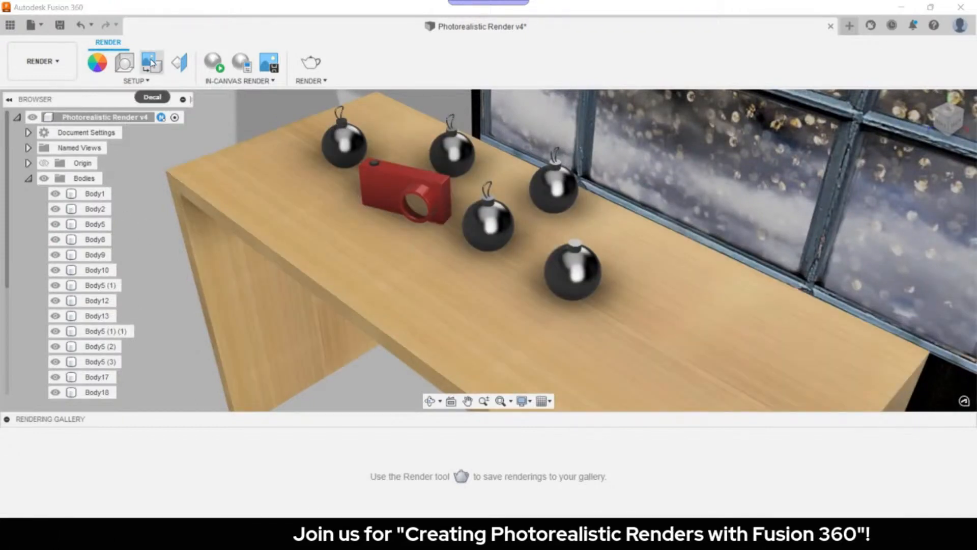
# - Start a new decal using Image Green Xmas.jpg inserted from the computer
pyautogui.click(152, 62)
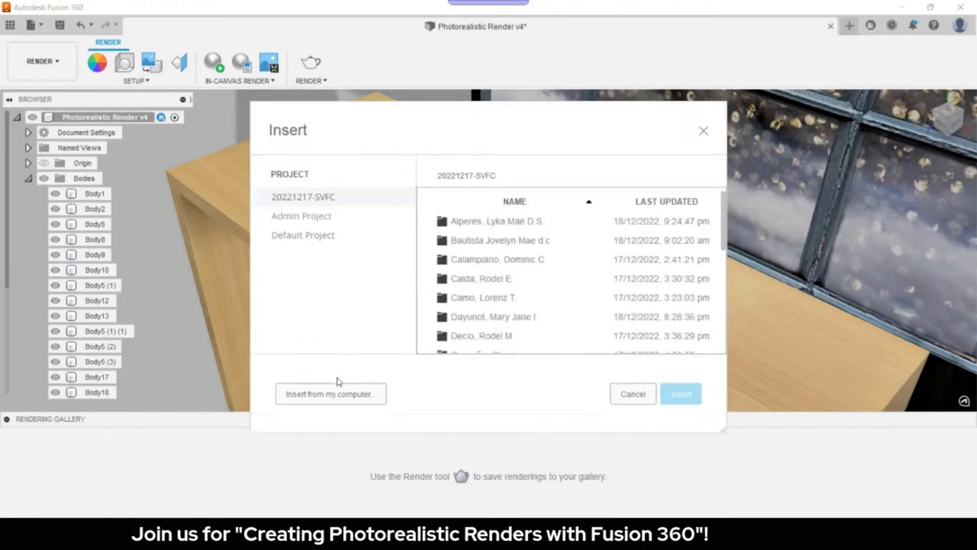
pyautogui.click(338, 397)
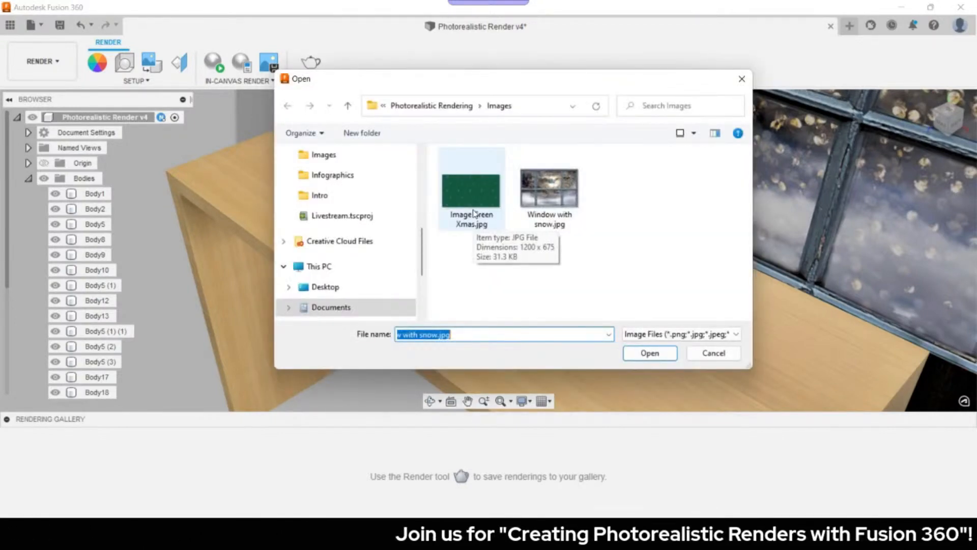
pyautogui.click(474, 213)
pyautogui.click(643, 352)
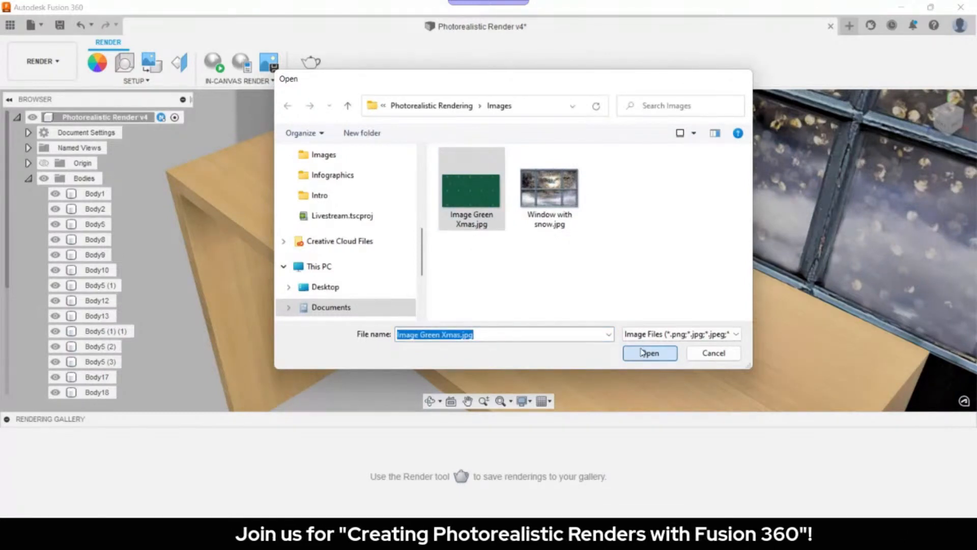
pyautogui.click(642, 353)
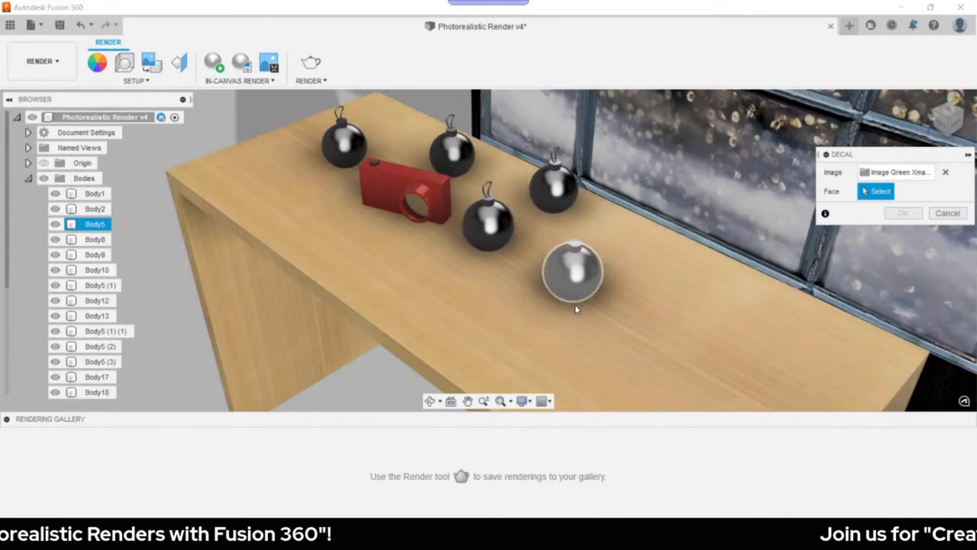
# - Place the Green Xmas decal on an ornament at plane scale 13.727, check by orbiting, and confirm
pyautogui.click(507, 254)
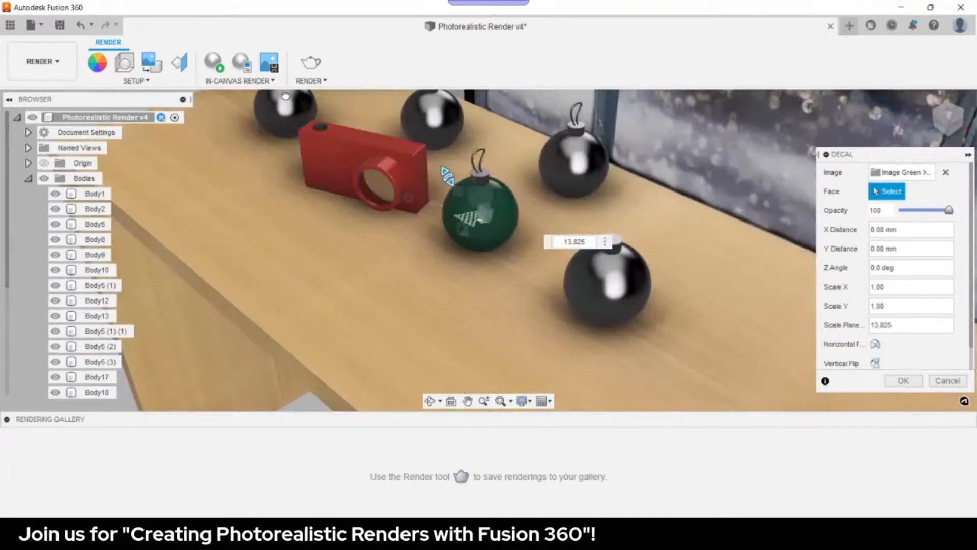
pyautogui.moveTo(286, 97); pyautogui.dragTo(288, 98)
pyautogui.keyDown('shift'); pyautogui.moveTo(316, 152); pyautogui.dragTo(664, 210, button='middle'); pyautogui.keyUp('shift')
pyautogui.moveTo(577, 205)
pyautogui.keyDown('shift'); pyautogui.mouseDown(button='middle')
pyautogui.moveTo(617, 216)
pyautogui.moveTo(628, 203)
pyautogui.moveTo(619, 152)
pyautogui.moveTo(569, 199)
pyautogui.mouseUp(button='middle'); pyautogui.keyUp('shift')
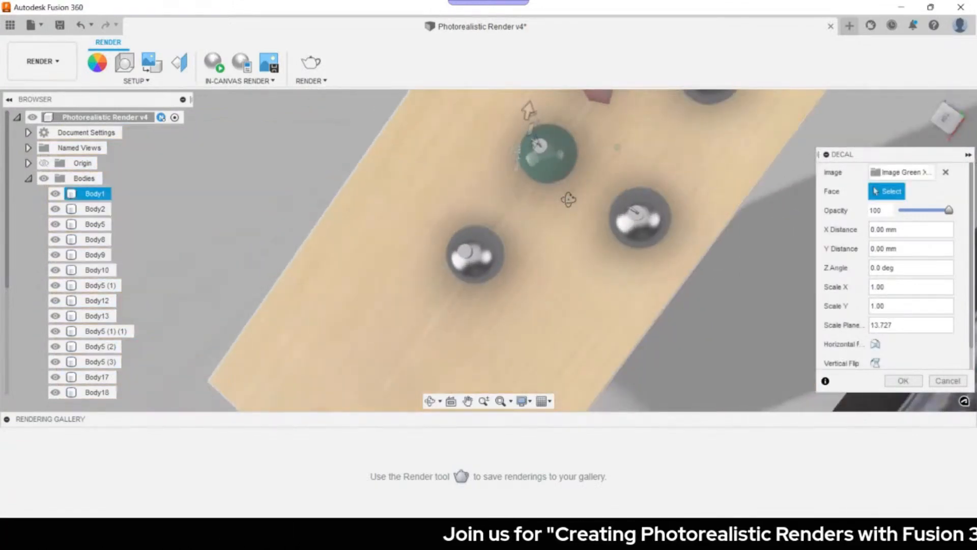
pyautogui.keyDown('shift'); pyautogui.moveTo(569, 199); pyautogui.dragTo(622, 253, button='middle'); pyautogui.keyUp('shift')
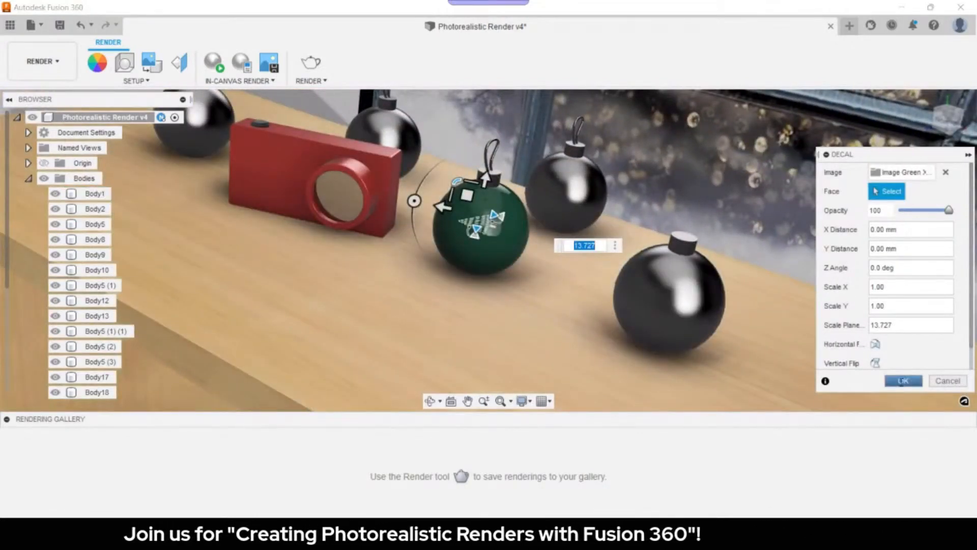
pyautogui.click(894, 383)
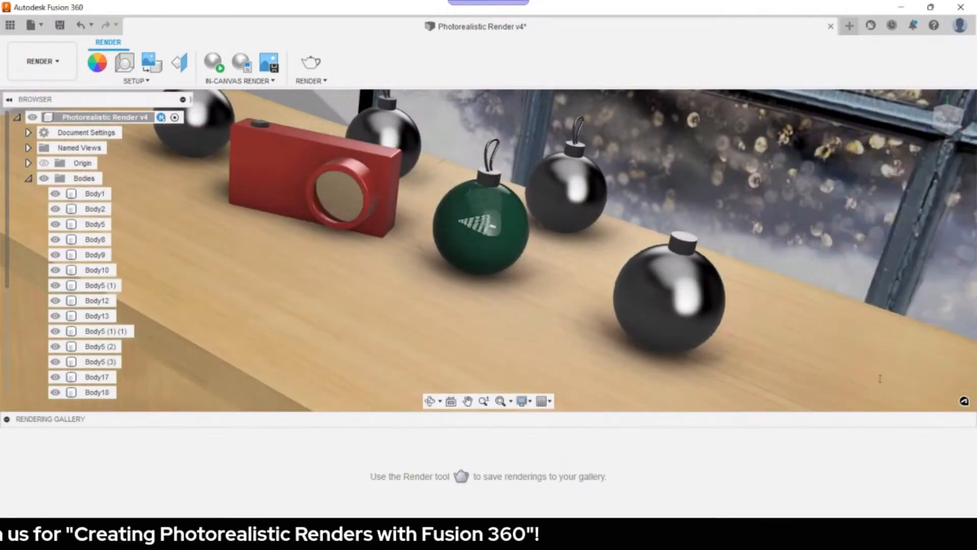
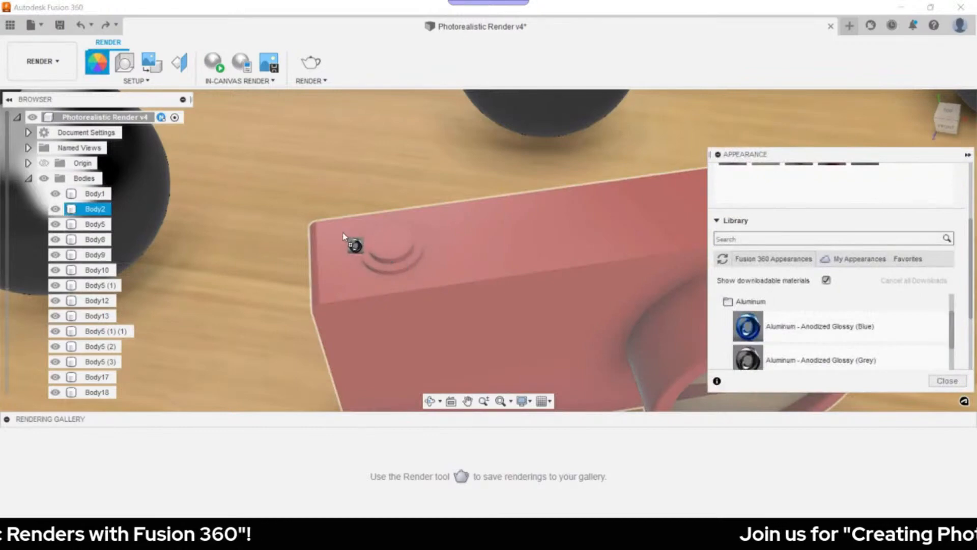
# - Switch Apply To to Faces and give the button's outer ring Aluminum - Anodized Glossy (Grey)
pyautogui.scroll(3, 743, 229)
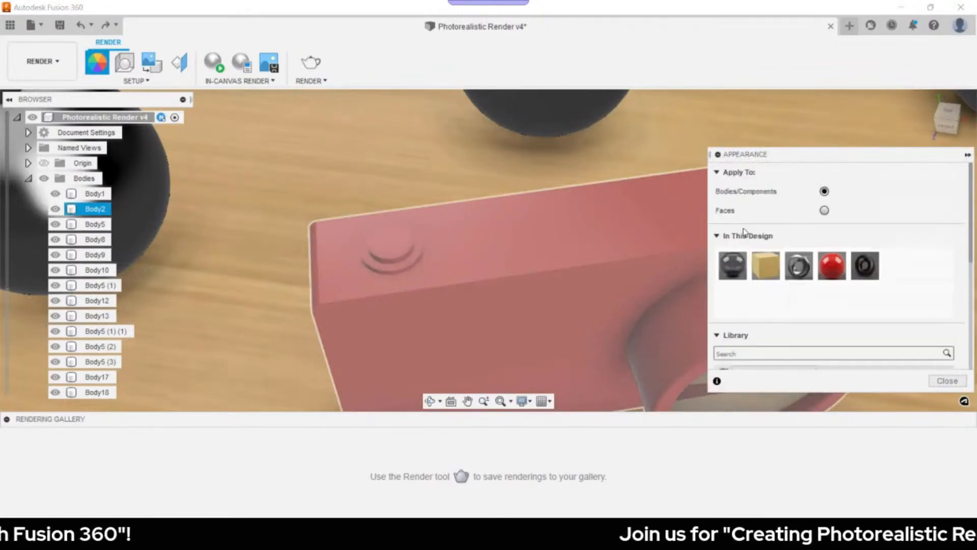
pyautogui.click(825, 210)
pyautogui.scroll(-3, 789, 305)
pyautogui.moveTo(784, 357); pyautogui.dragTo(474, 272)
pyautogui.scroll(5, 387, 252)
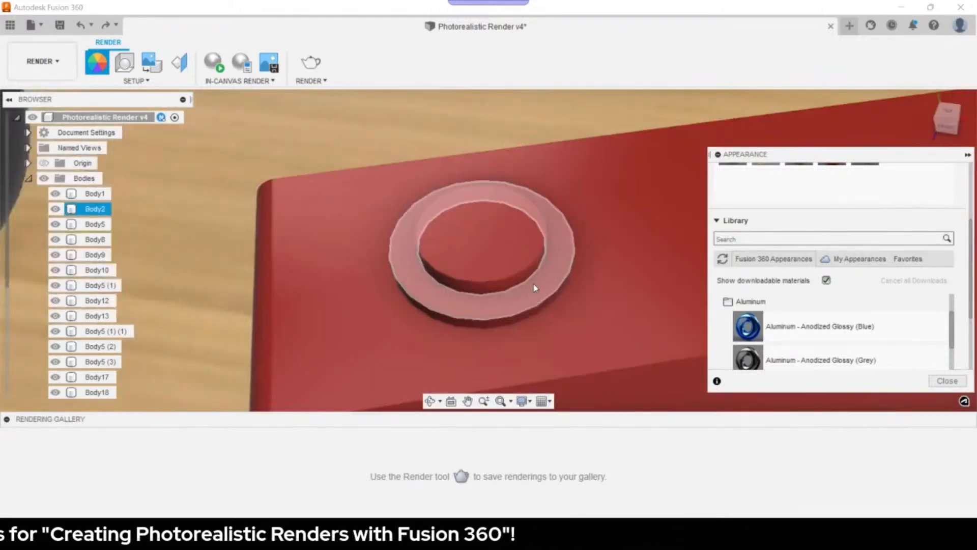
pyautogui.moveTo(801, 364); pyautogui.dragTo(571, 300)
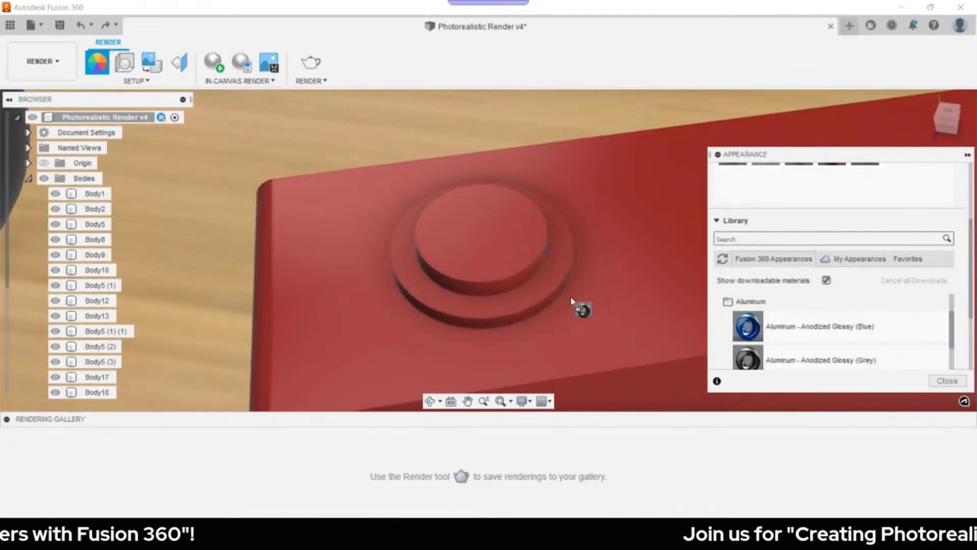
pyautogui.moveTo(571, 299); pyautogui.dragTo(510, 321)
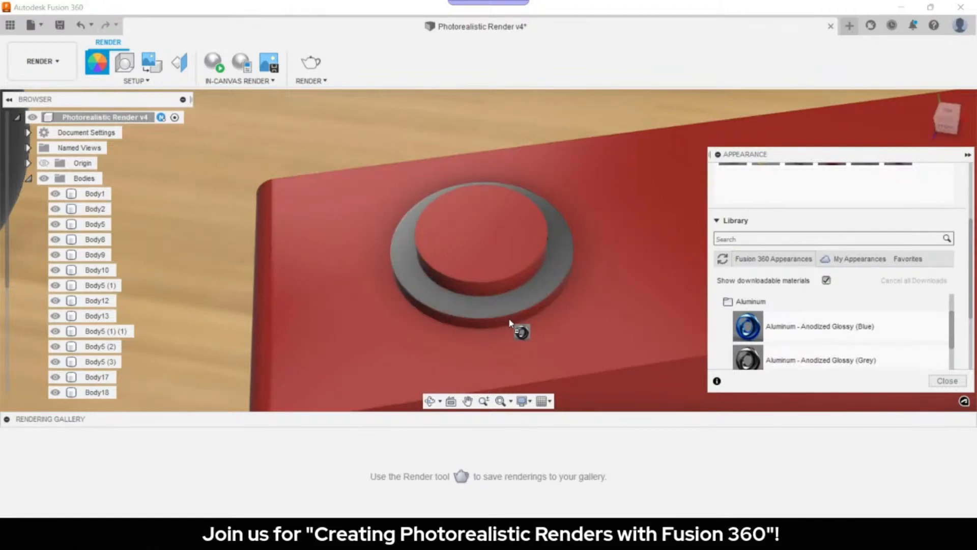
pyautogui.moveTo(510, 323); pyautogui.dragTo(509, 322)
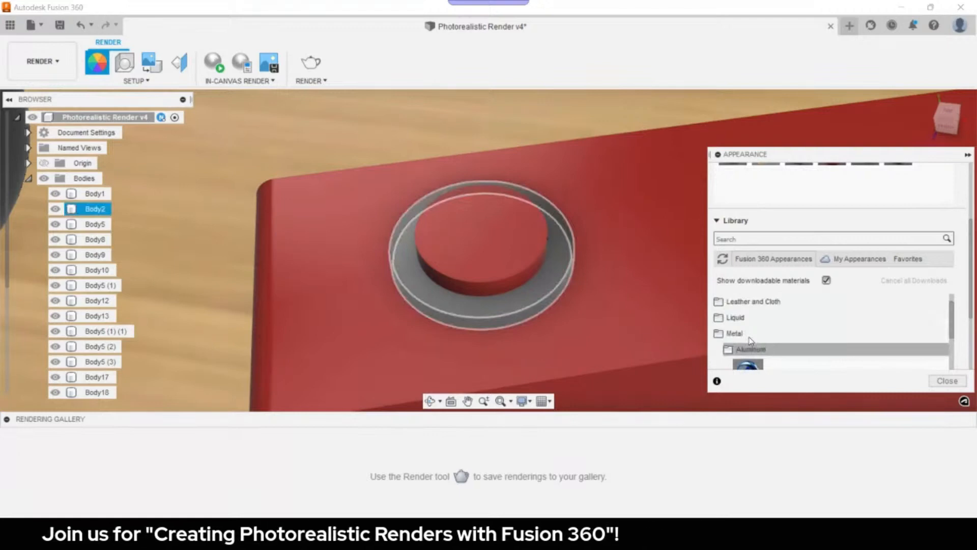
# - Apply Steel - Satin to the button's top face and close the Appearance dialog
pyautogui.scroll(-5, 751, 340)
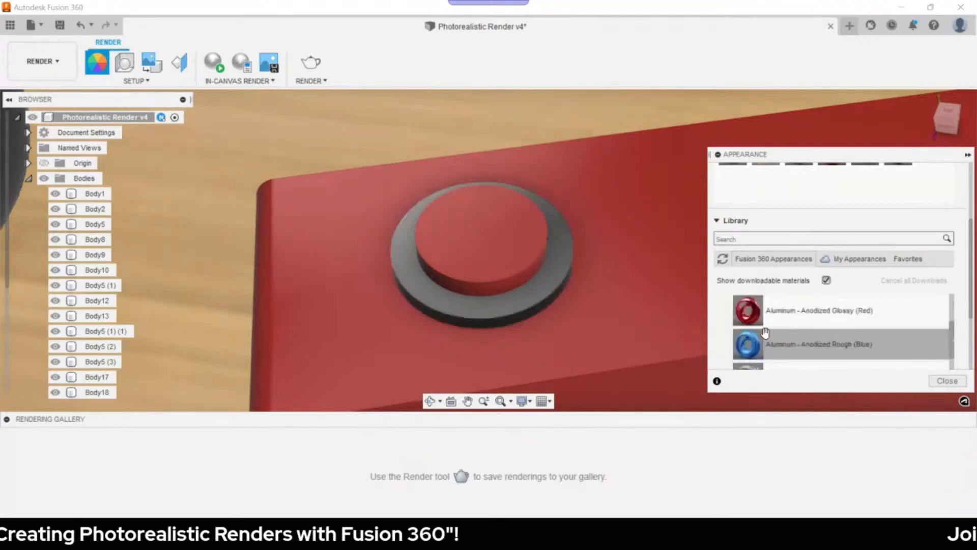
pyautogui.scroll(5, 771, 328)
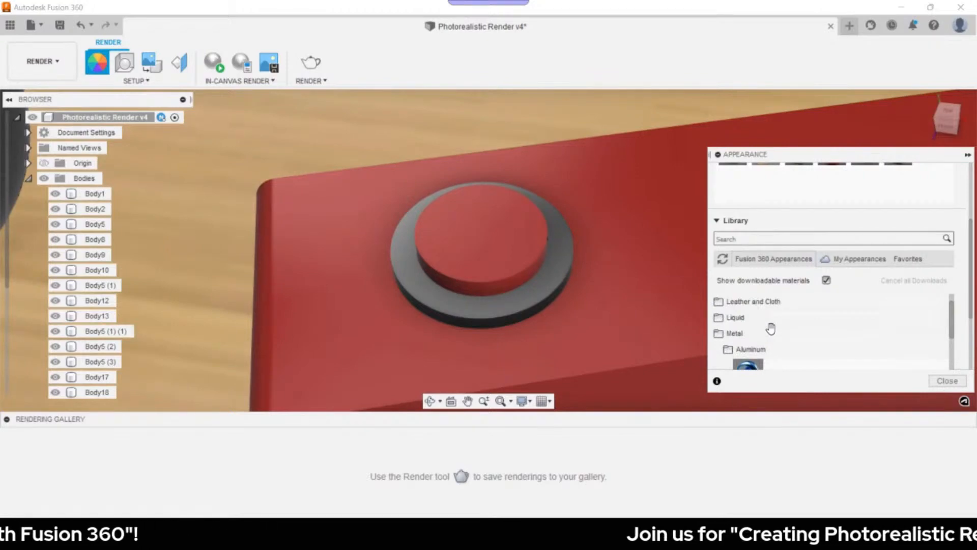
pyautogui.click(758, 346)
pyautogui.scroll(-4, 757, 345)
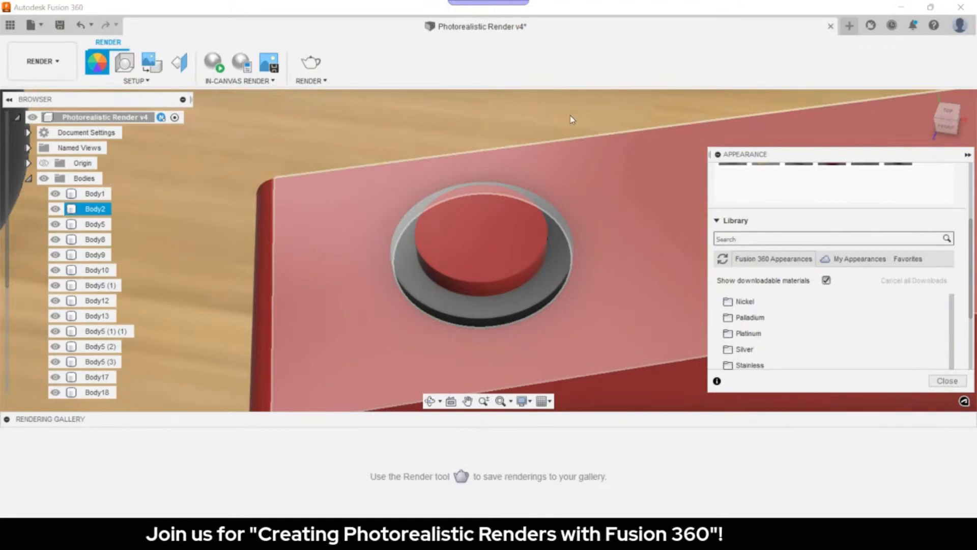
pyautogui.scroll(-1, 768, 345)
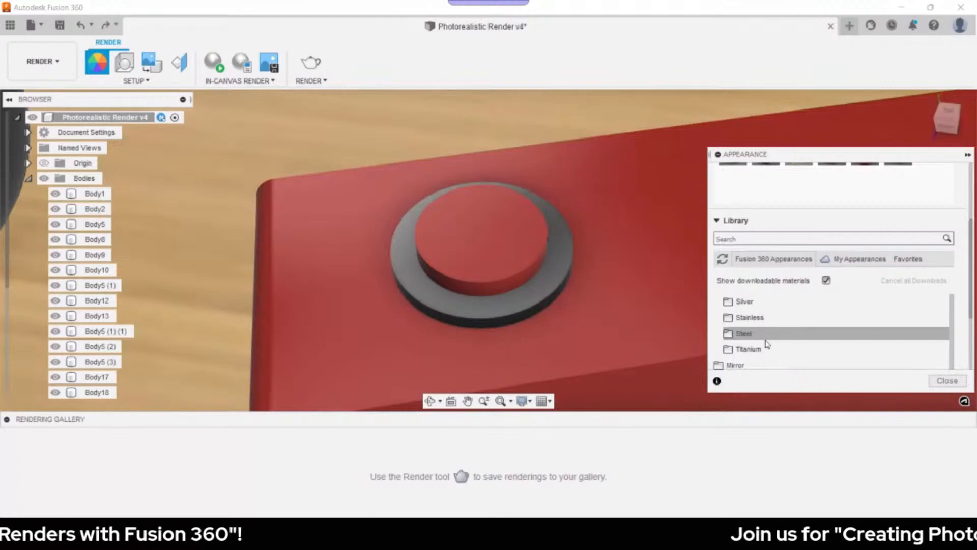
pyautogui.scroll(2, 763, 204)
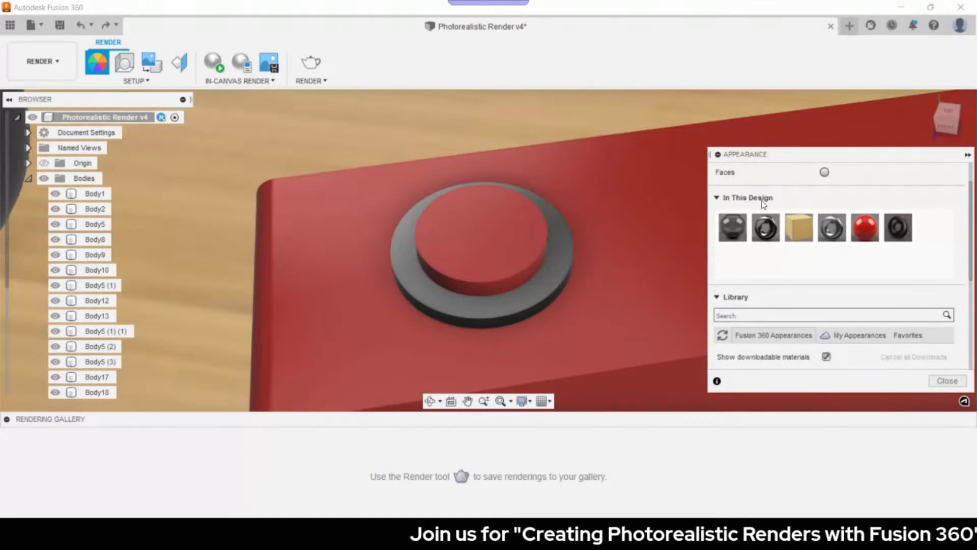
pyautogui.scroll(-6, 782, 314)
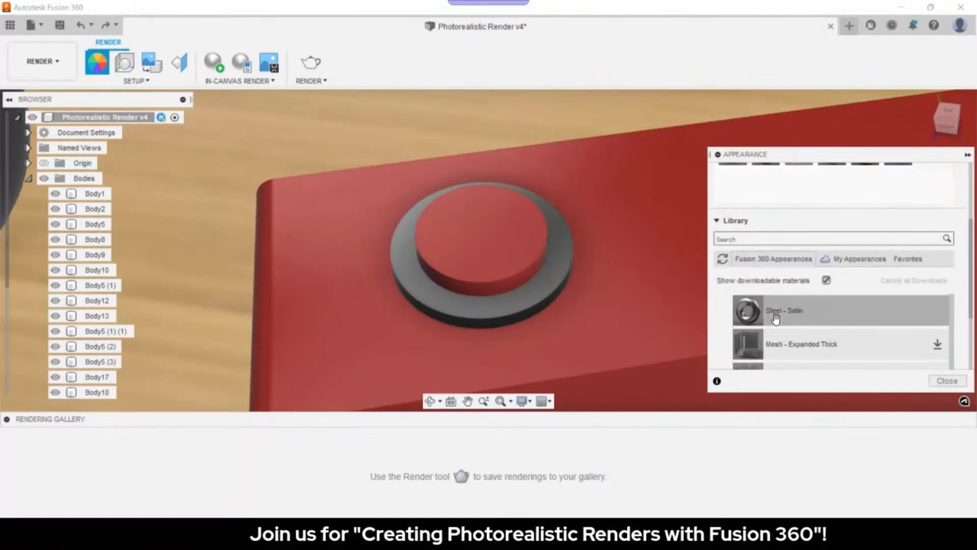
pyautogui.scroll(-1, 788, 336)
pyautogui.moveTo(794, 313); pyautogui.dragTo(501, 292)
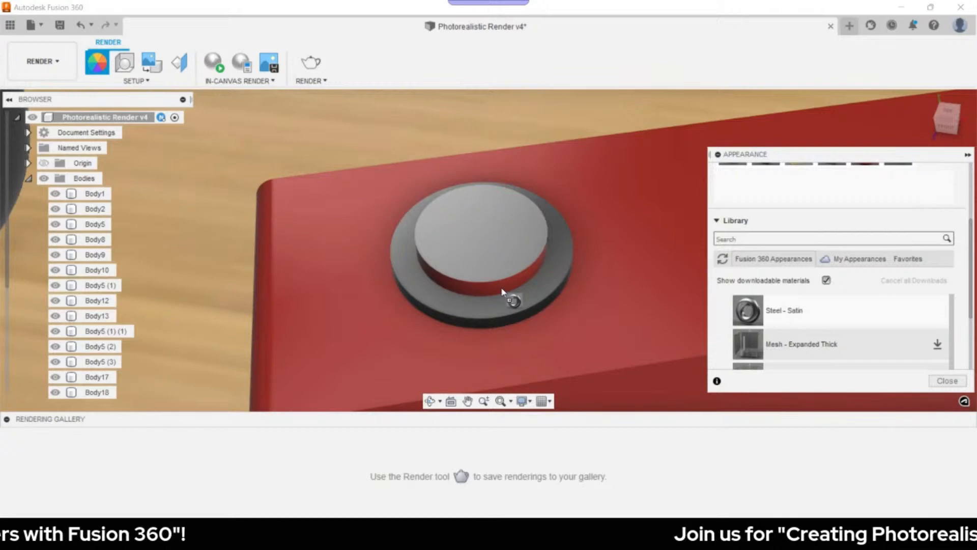
pyautogui.moveTo(502, 289); pyautogui.dragTo(502, 289)
pyautogui.click(947, 381)
pyautogui.scroll(-3, 701, 290)
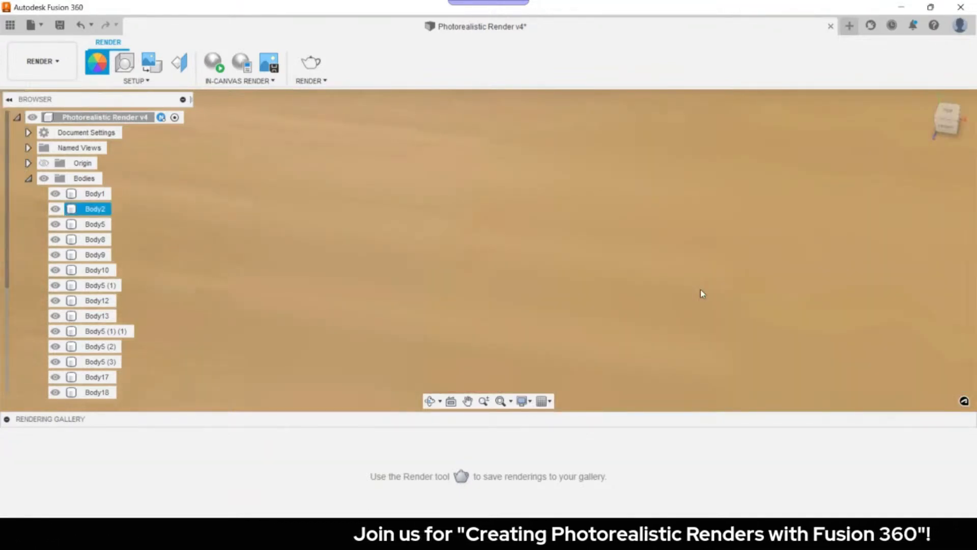
# - Zoom out and orbit low to view the table, ornaments, camera and window, then select the tabletop
pyautogui.scroll(-5, 703, 294)
pyautogui.moveTo(702, 293); pyautogui.dragTo(589, 222, button='middle')
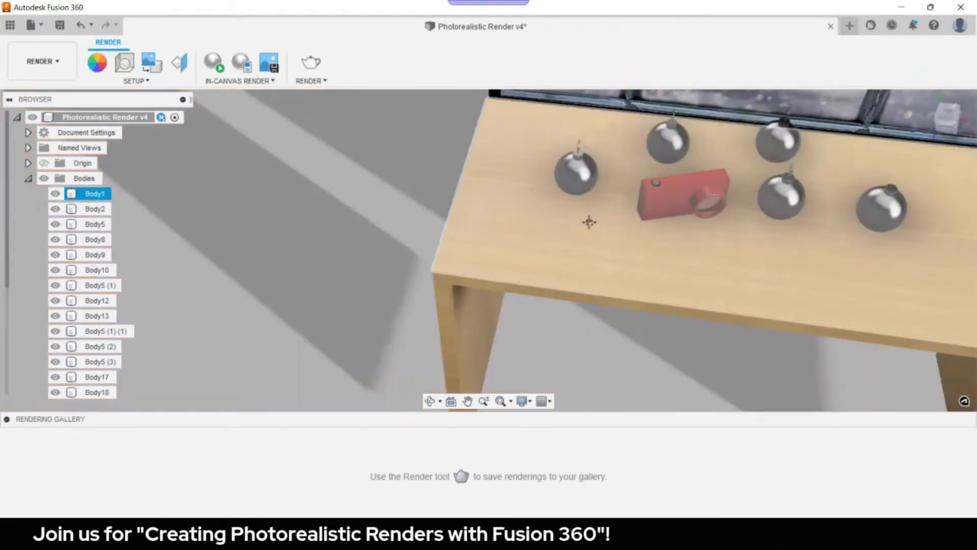
pyautogui.keyDown('shift'); pyautogui.moveTo(588, 222); pyautogui.dragTo(491, 191, button='middle'); pyautogui.keyUp('shift')
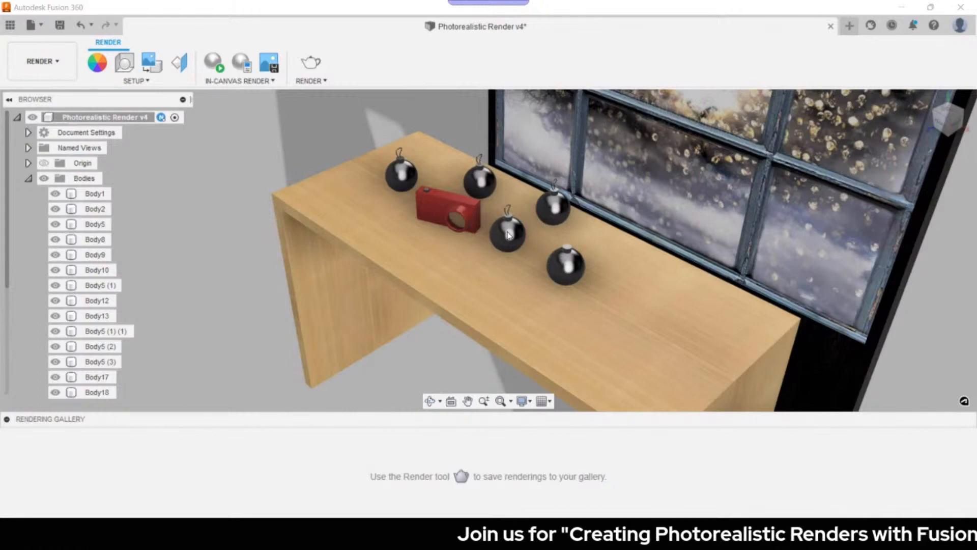
pyautogui.click(544, 237)
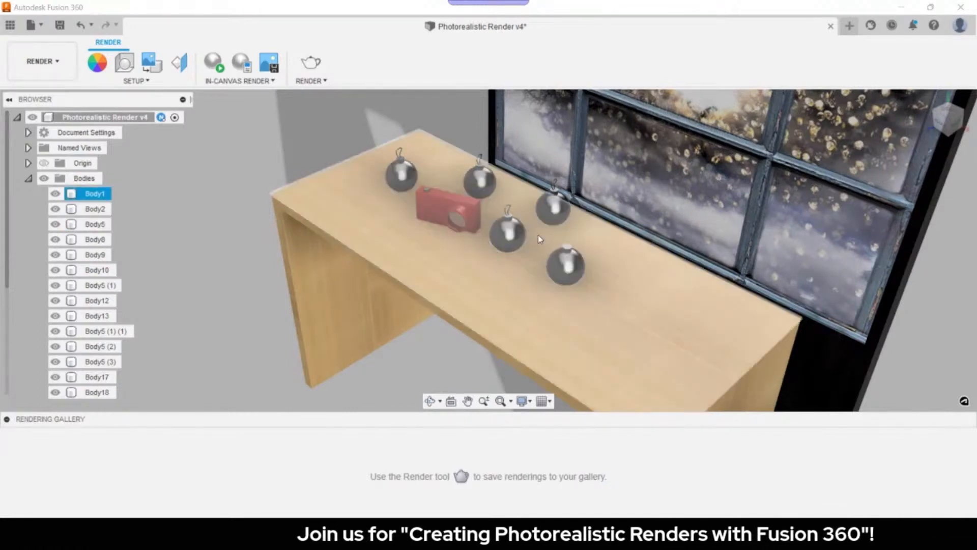
pyautogui.scroll(-2, 553, 258)
pyautogui.scroll(5, 553, 259)
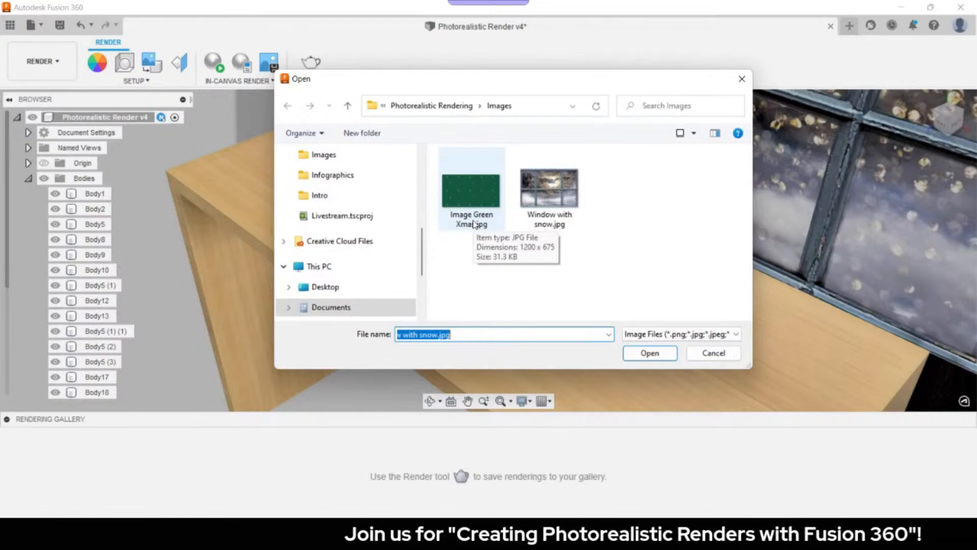
# - Put the Image Green Xmas.jpg decal on the front ornament at plane scale 13.727, orbit to inspect, and confirm
pyautogui.doubleClick(474, 224)
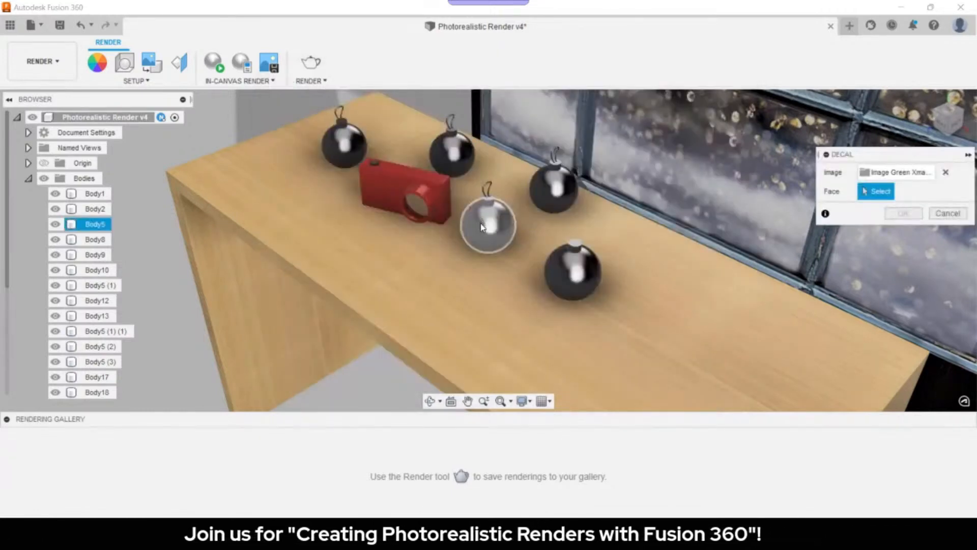
pyautogui.click(485, 234)
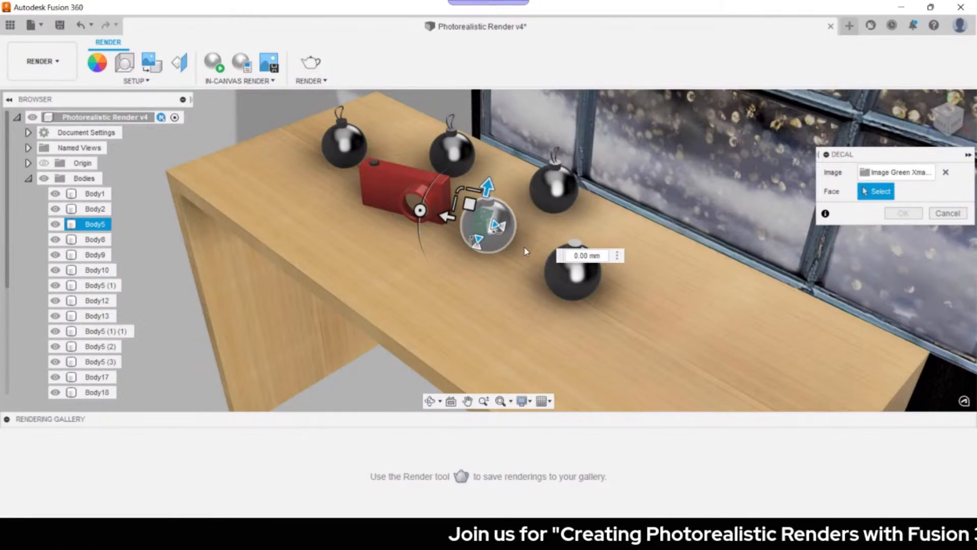
pyautogui.scroll(2, 526, 251)
pyautogui.keyDown('shift'); pyautogui.moveTo(615, 210); pyautogui.dragTo(500, 191, button='middle'); pyautogui.keyUp('shift')
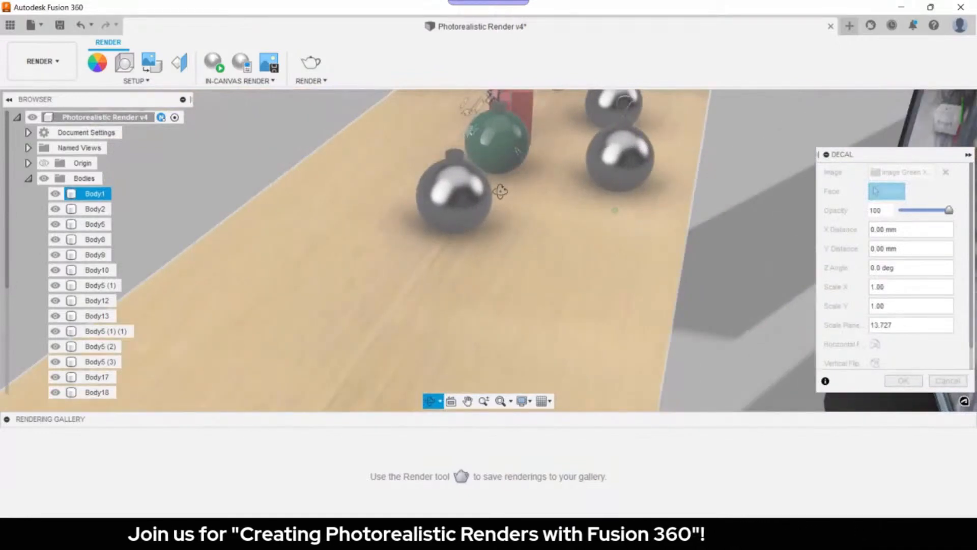
pyautogui.keyDown('shift'); pyautogui.moveTo(500, 191); pyautogui.dragTo(571, 197, button='middle'); pyautogui.keyUp('shift')
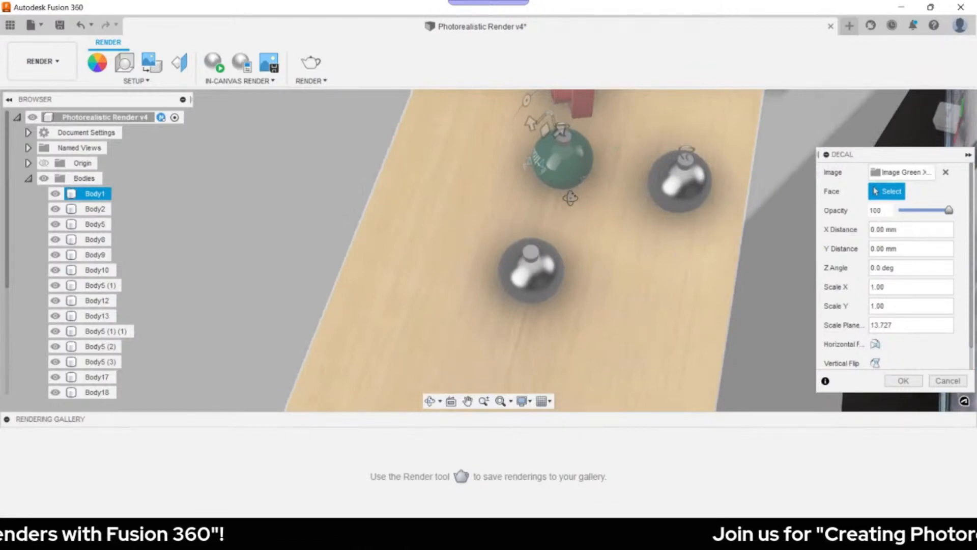
pyautogui.keyDown('shift'); pyautogui.moveTo(570, 198); pyautogui.dragTo(621, 252, button='middle'); pyautogui.keyUp('shift')
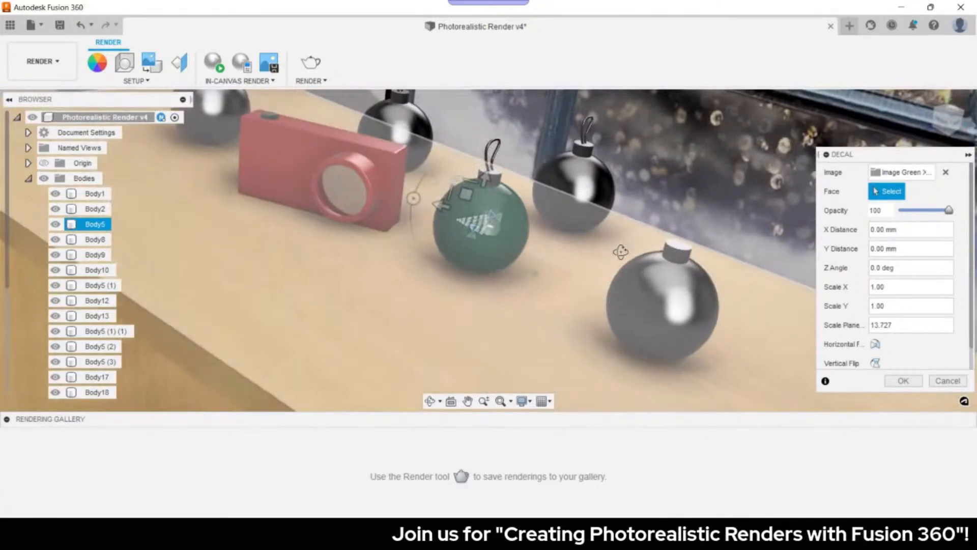
pyautogui.keyDown('shift'); pyautogui.moveTo(621, 251); pyautogui.dragTo(632, 250, button='middle'); pyautogui.keyUp('shift')
pyautogui.press('Return')
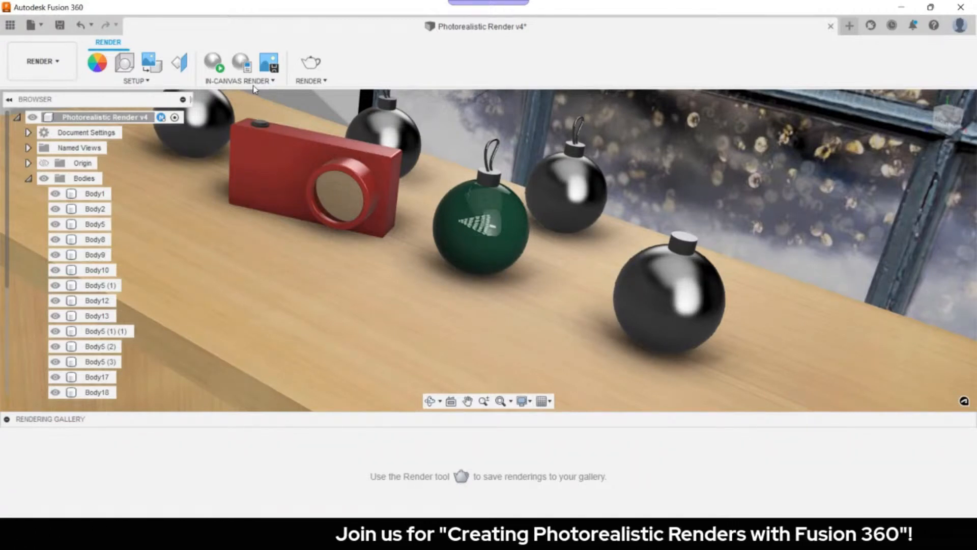
# - Paint the front-right ornament with a glossy red appearance from the library
pyautogui.click(264, 188)
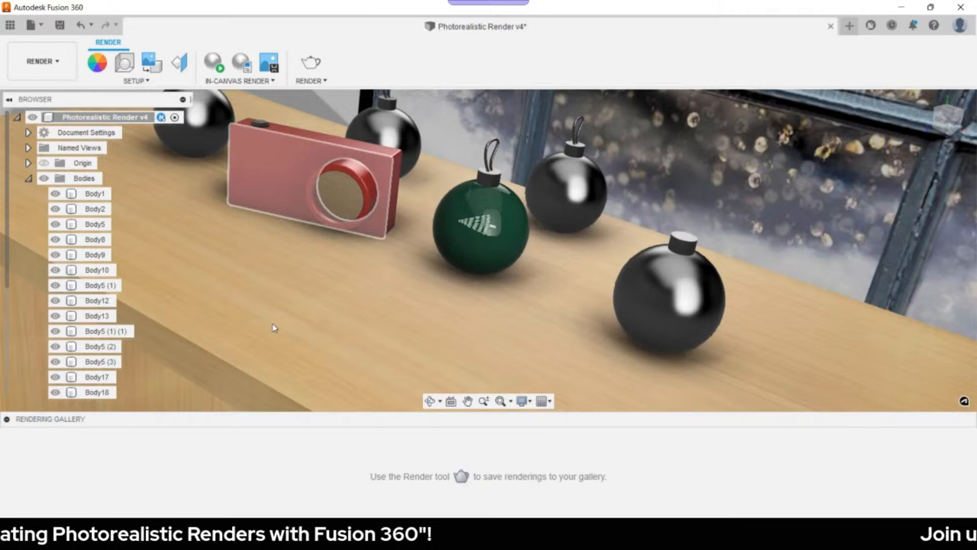
pyautogui.click(701, 310)
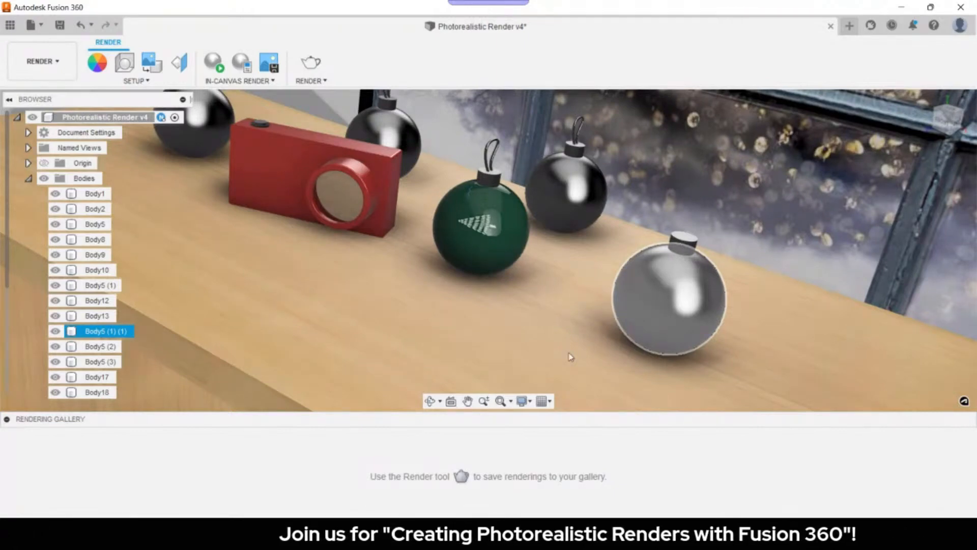
pyautogui.press('a')
pyautogui.scroll(-5, 769, 298)
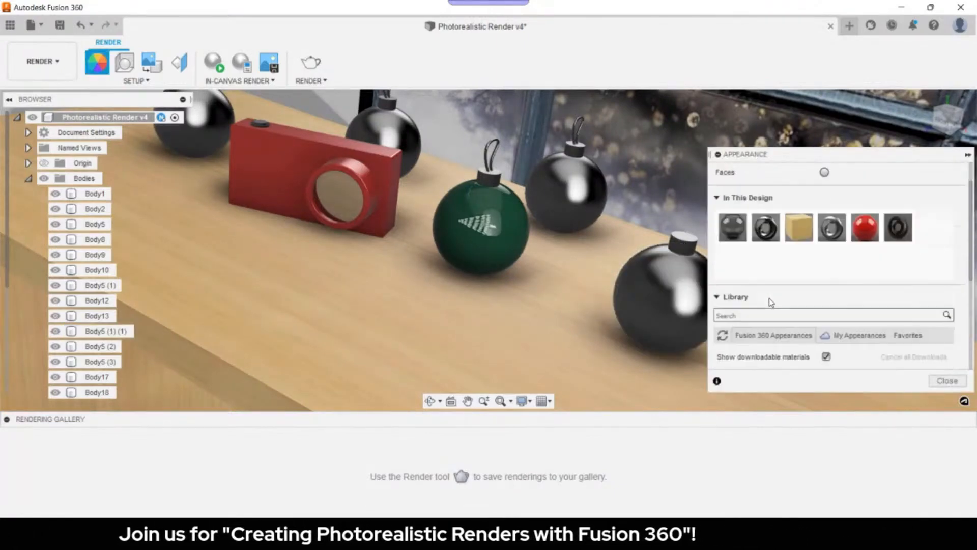
pyautogui.scroll(-5, 773, 307)
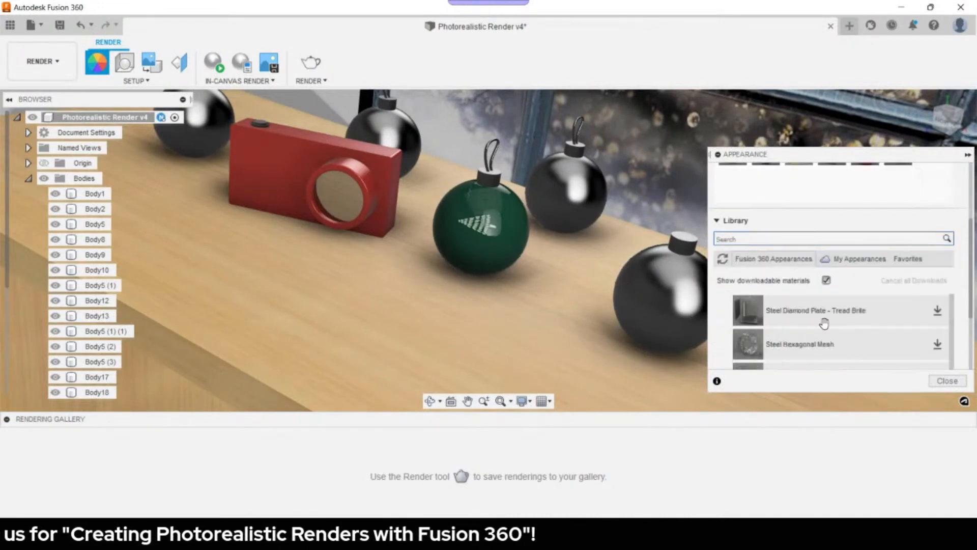
pyautogui.scroll(5, 783, 335)
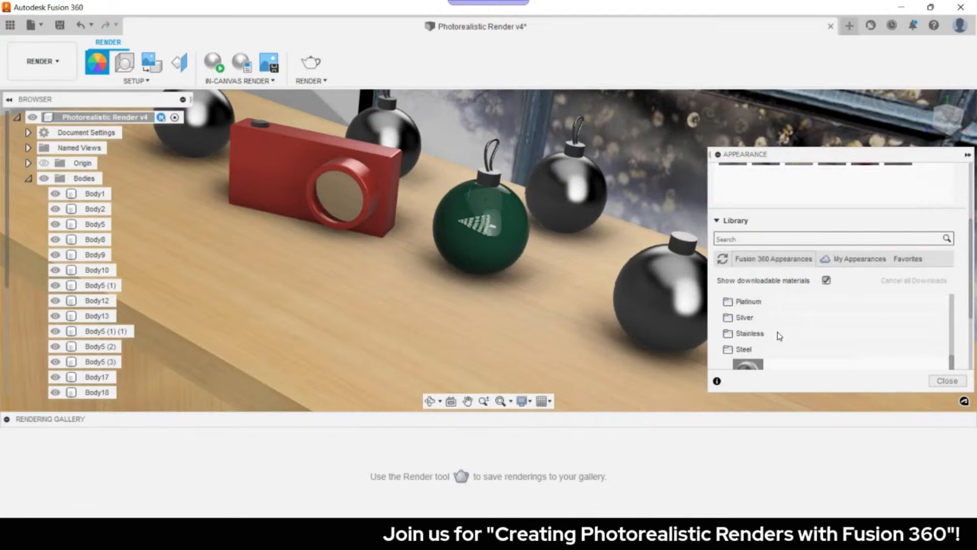
pyautogui.scroll(-3, 778, 336)
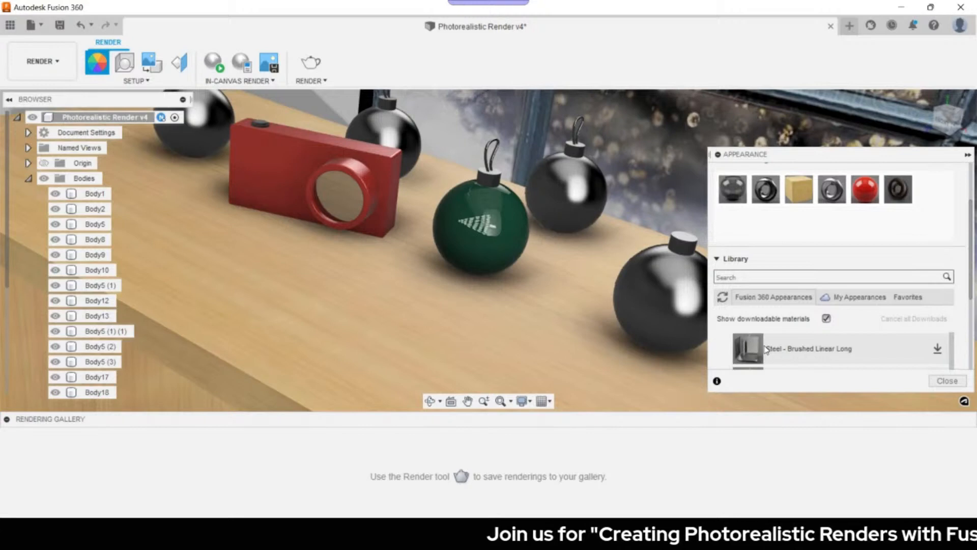
pyautogui.scroll(-5, 766, 347)
pyautogui.moveTo(789, 270); pyautogui.dragTo(648, 300)
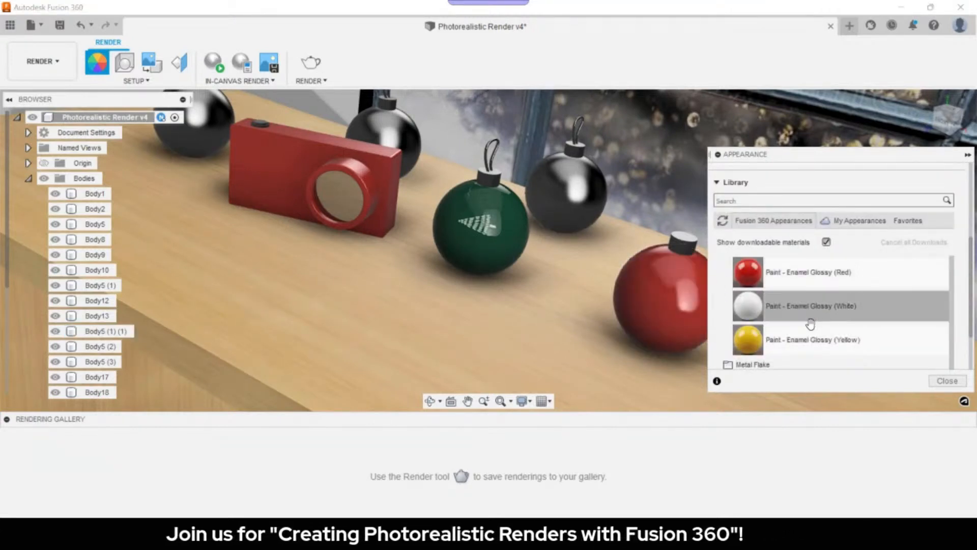
# - Give the back-left ornament Paint - Enamel Glossy (Green), close the library, and select Body1
pyautogui.scroll(3, 809, 324)
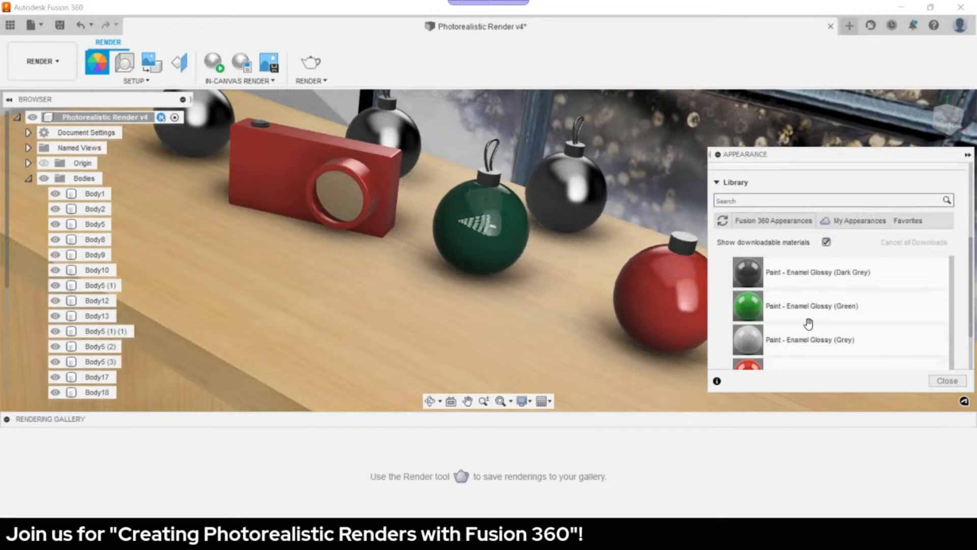
pyautogui.scroll(5, 809, 324)
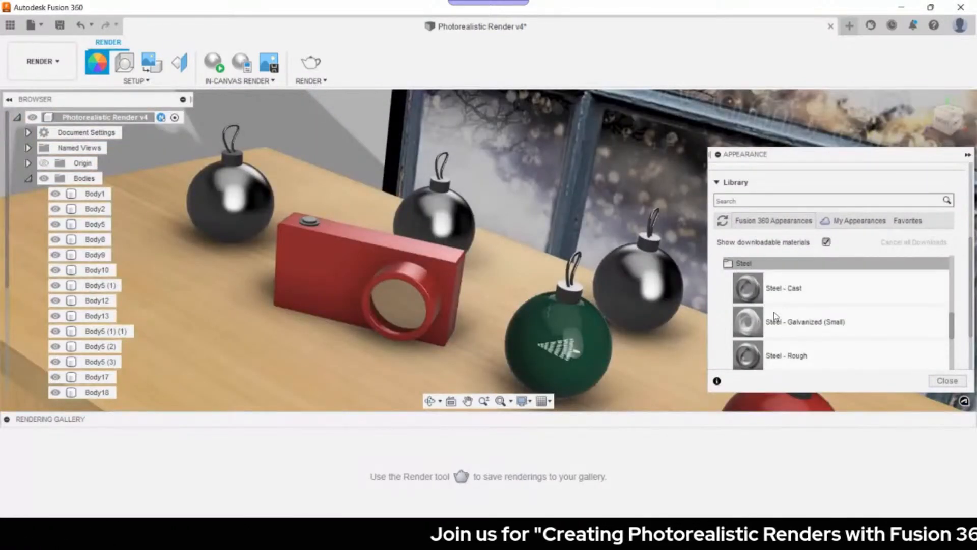
pyautogui.scroll(-5, 775, 316)
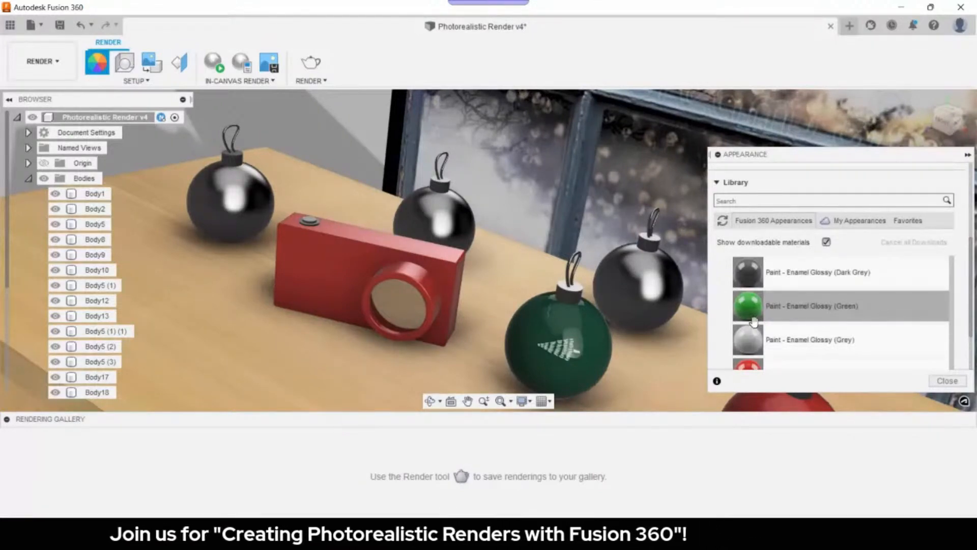
pyautogui.moveTo(753, 320); pyautogui.dragTo(231, 209)
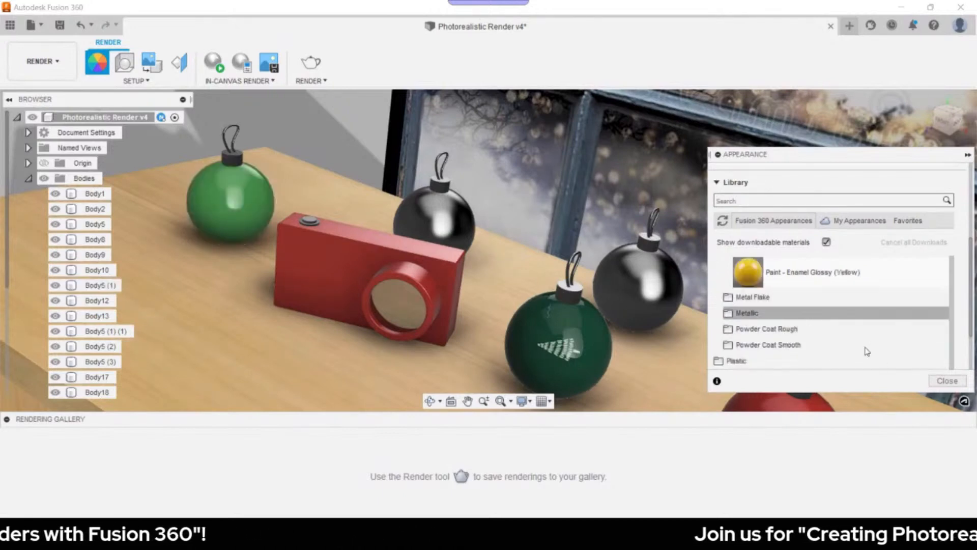
pyautogui.click(942, 382)
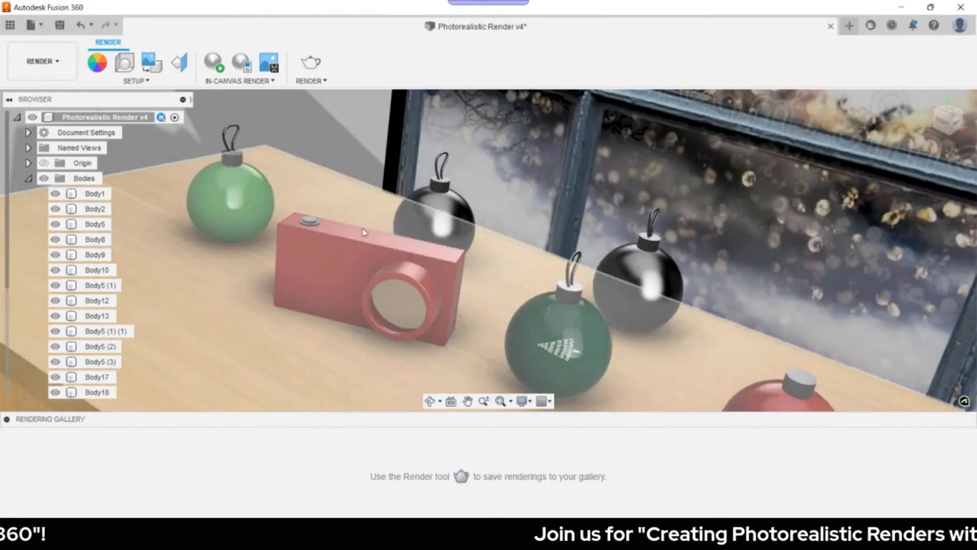
pyautogui.click(364, 233)
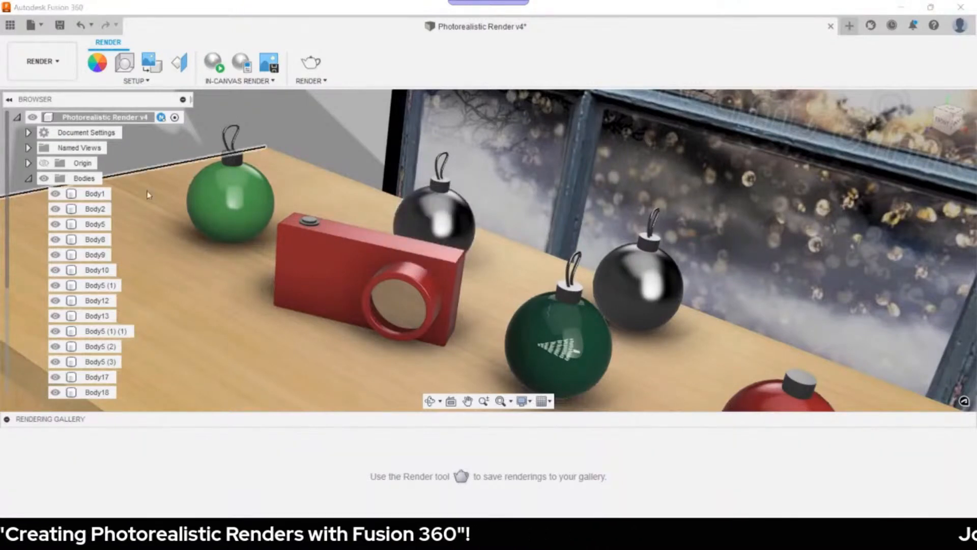
pyautogui.click(99, 195)
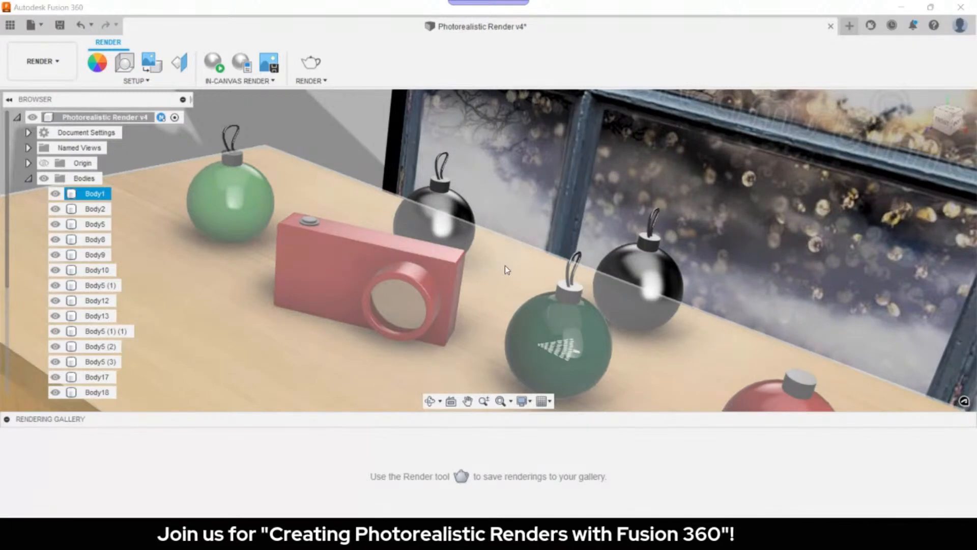
# - Save the toy-pattern wallpaper from Chrome as christmas-wallpapers-6.jpg in the Images folder, then return to Fusion
pyautogui.hotkey('alt', 'Tab')
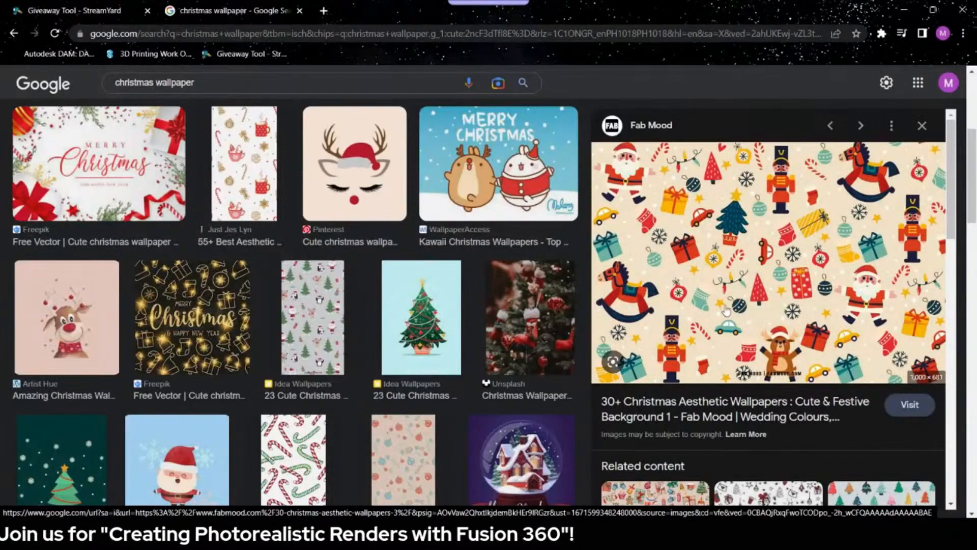
pyautogui.scroll(-1, 725, 309)
pyautogui.scroll(1, 721, 285)
pyautogui.rightClick(715, 289)
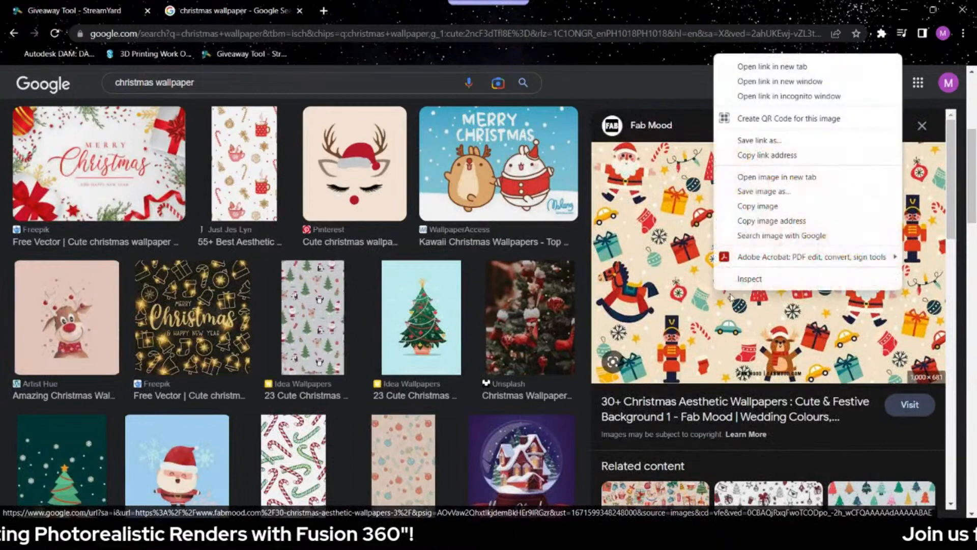
pyautogui.click(774, 191)
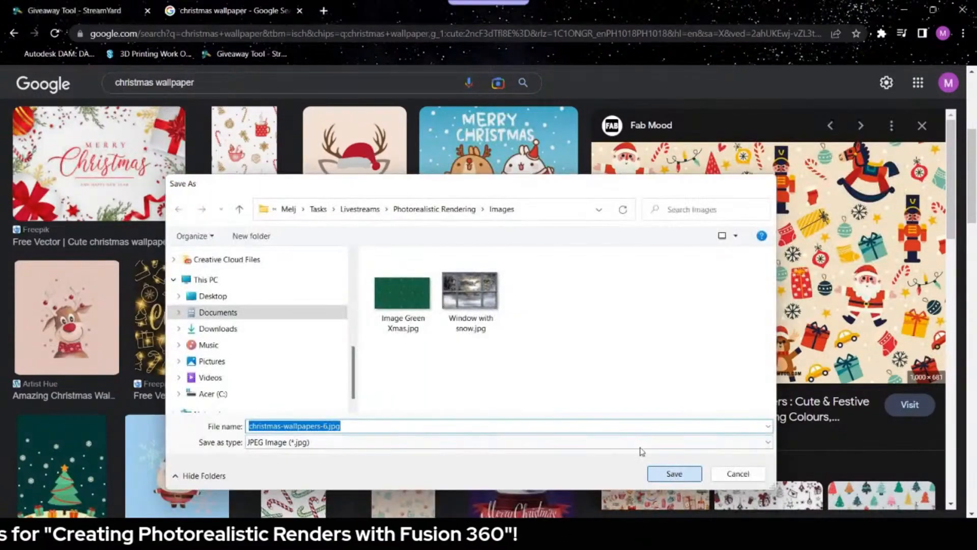
pyautogui.click(668, 469)
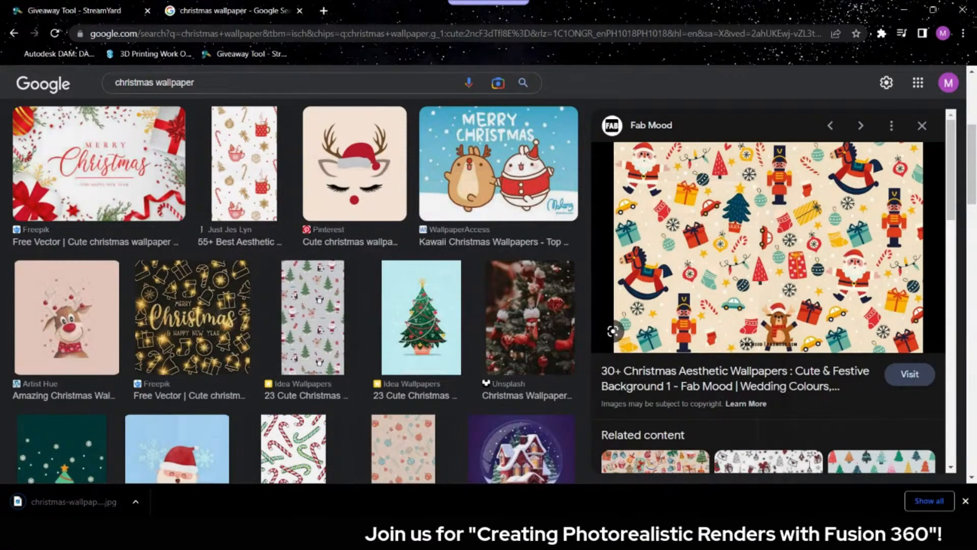
pyautogui.hotkey('alt', 'Tab')
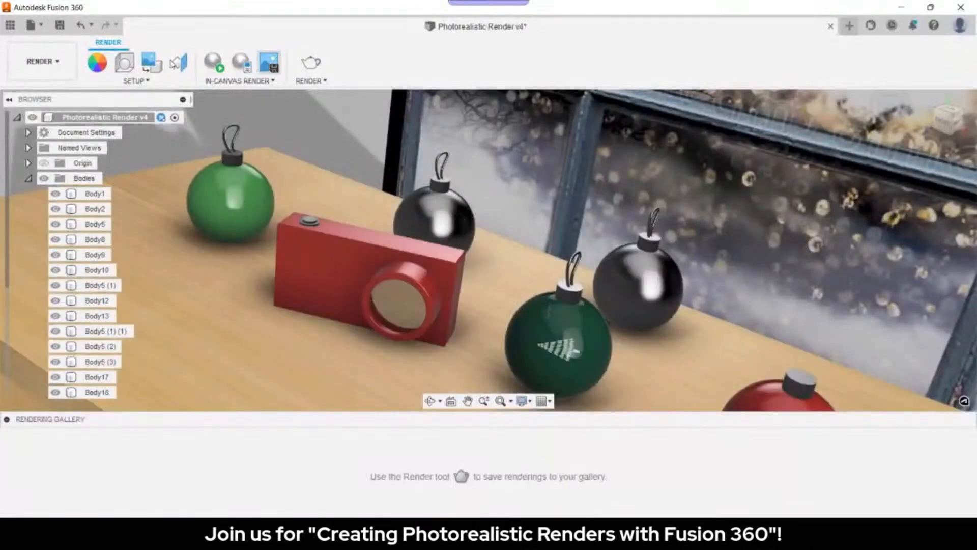
# - Start a new decal using christmas-wallpapers-6.jpg inserted from the computer
pyautogui.click(153, 63)
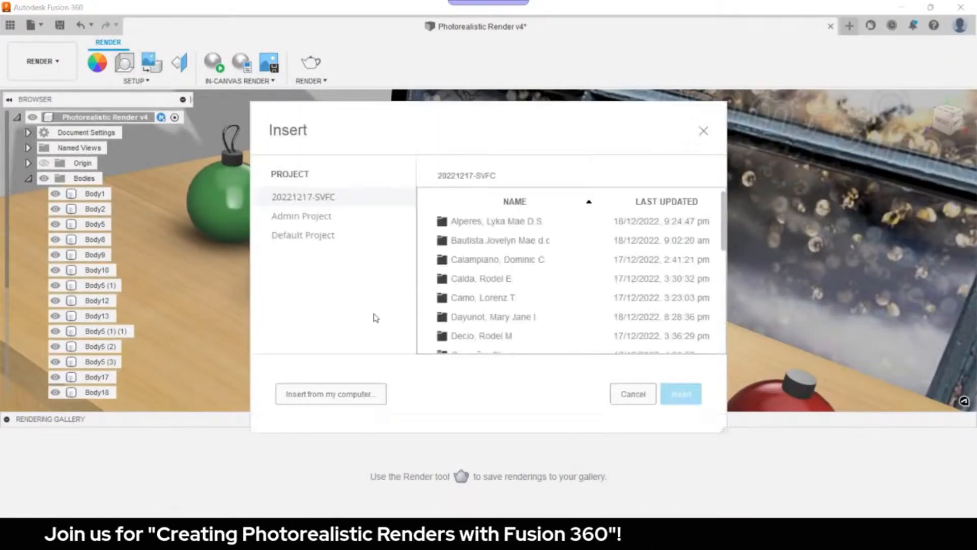
pyautogui.click(362, 397)
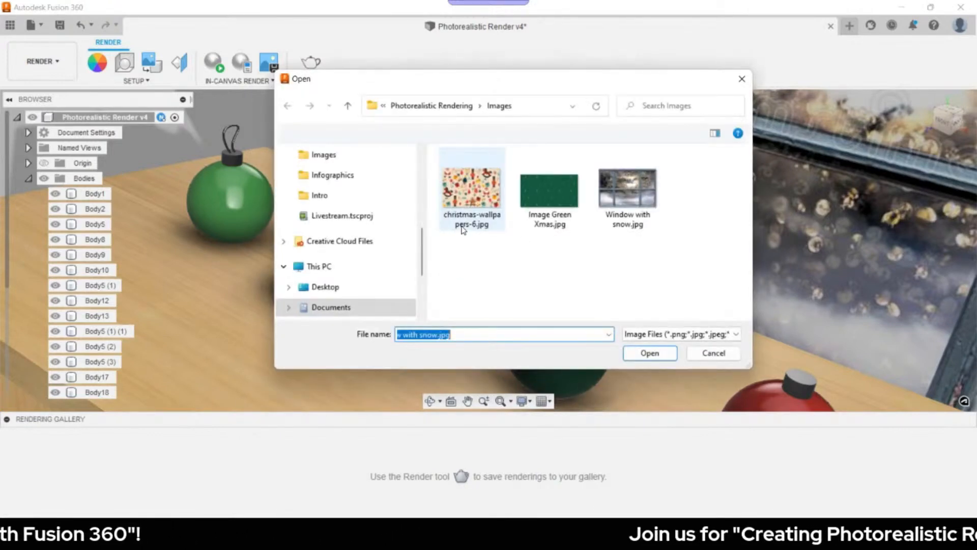
pyautogui.click(463, 229)
pyautogui.click(644, 352)
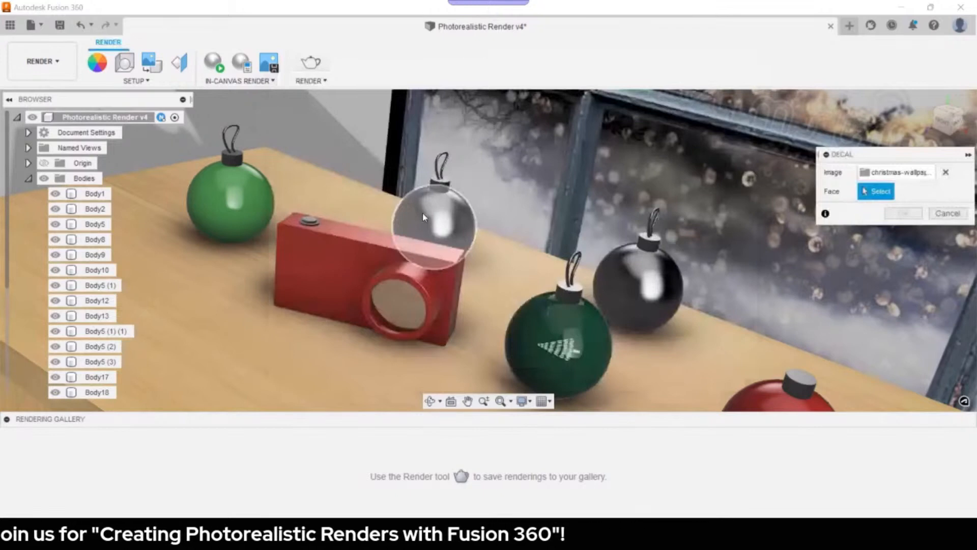
# - Place and size the wallpaper decal on the ornament behind the camera, ending at plane scale 3.817
pyautogui.click(423, 217)
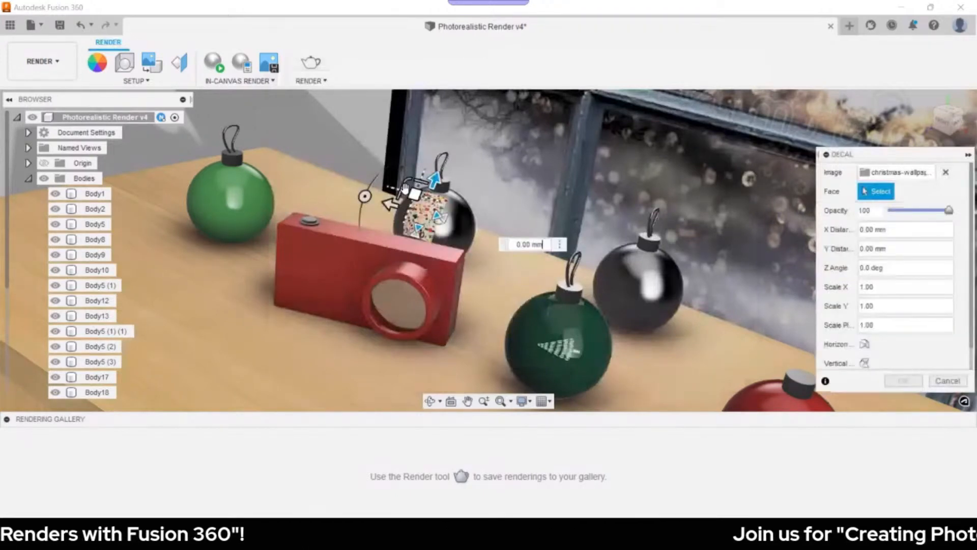
pyautogui.moveTo(406, 188); pyautogui.dragTo(244, 70)
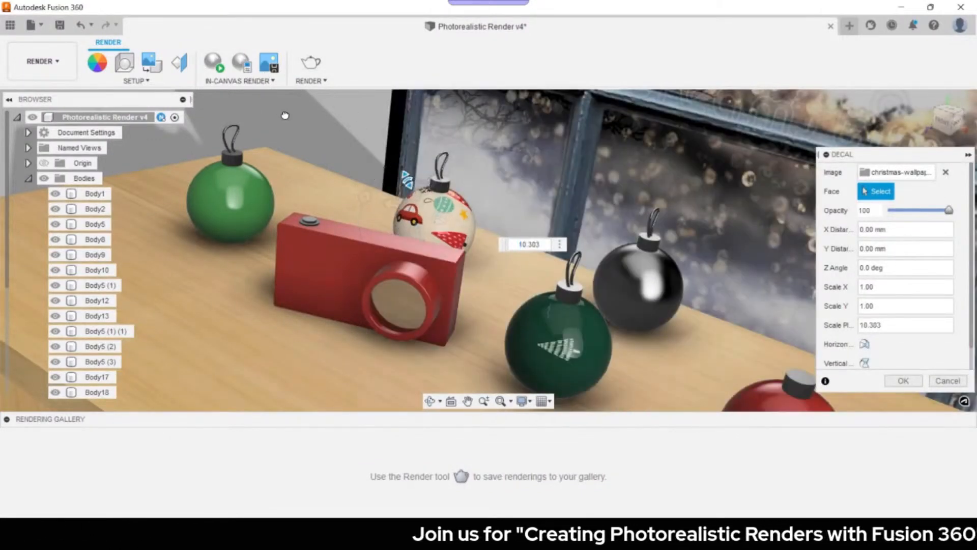
pyautogui.moveTo(314, 144); pyautogui.dragTo(328, 153)
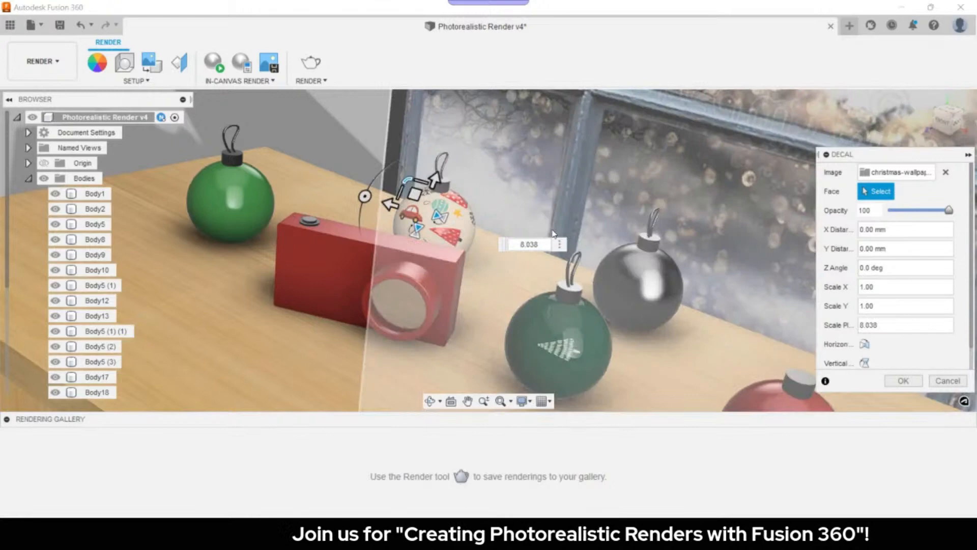
pyautogui.rightClick(578, 227)
pyautogui.click(546, 226)
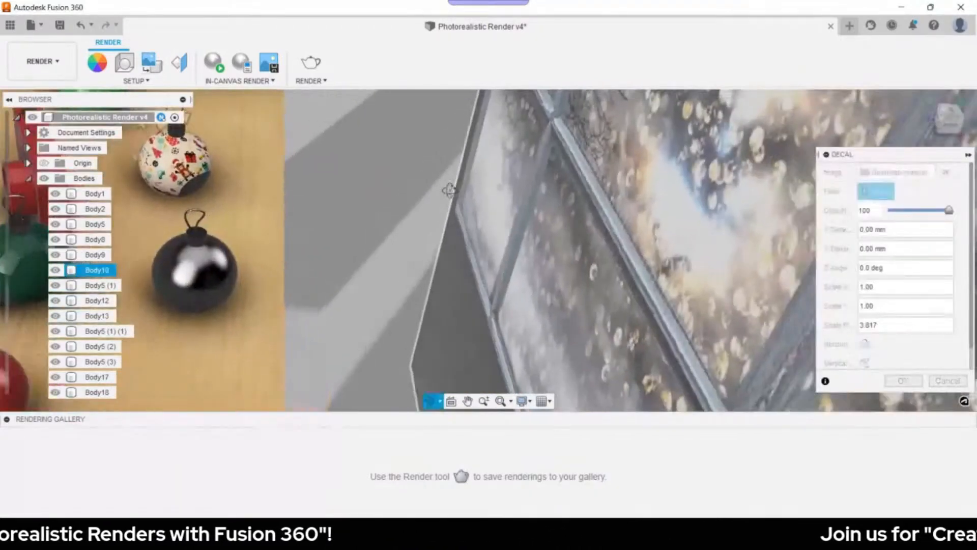
pyautogui.moveTo(447, 190); pyautogui.dragTo(401, 192)
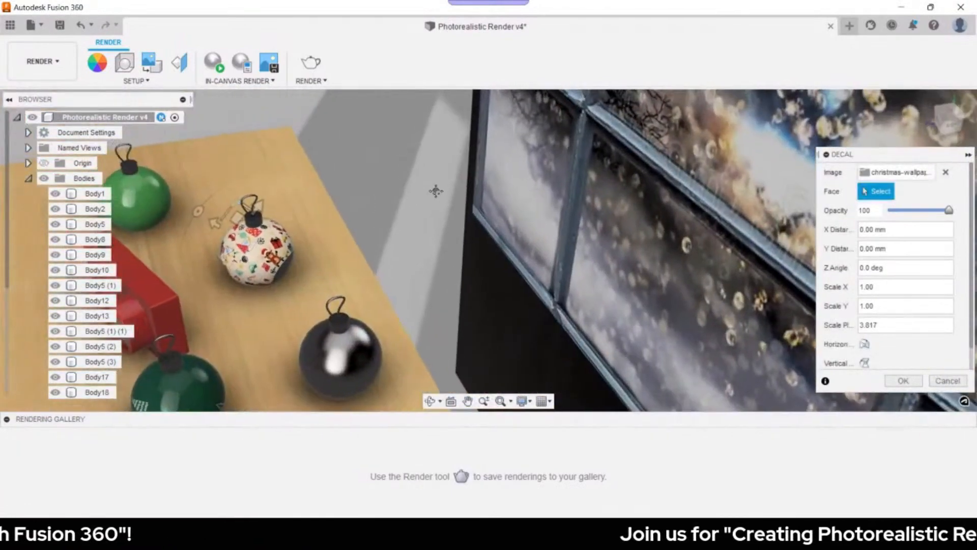
pyautogui.moveTo(258, 208); pyautogui.dragTo(259, 176)
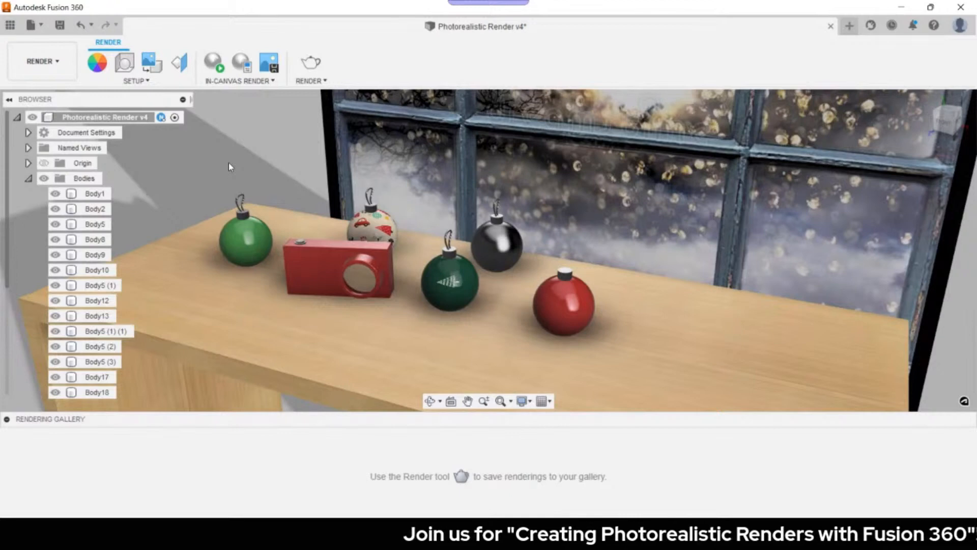
# - Give the black ornament the Plastic > Transparent Phenolic (Amber) appearance, then switch back to Chrome
pyautogui.press('a')
pyautogui.scroll(-5, 778, 309)
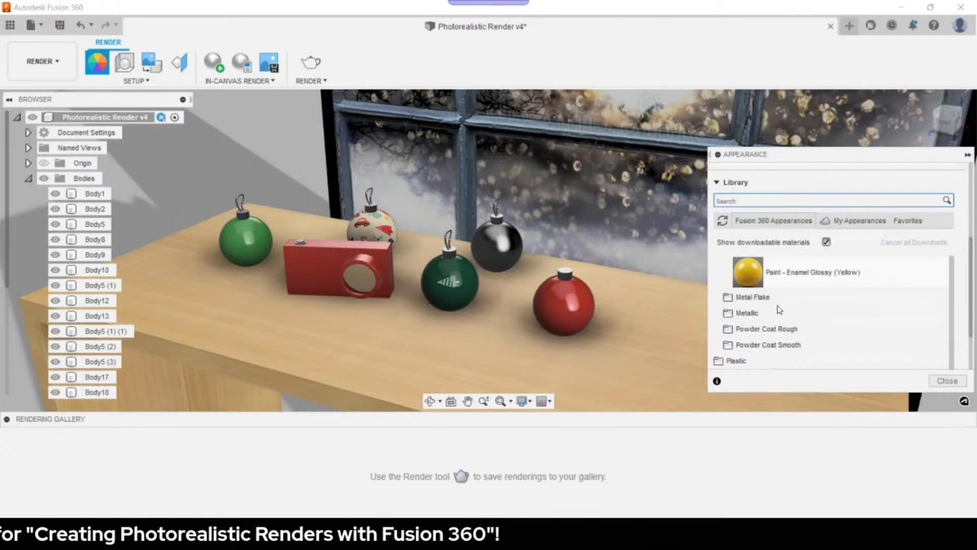
pyautogui.scroll(-2, 779, 306)
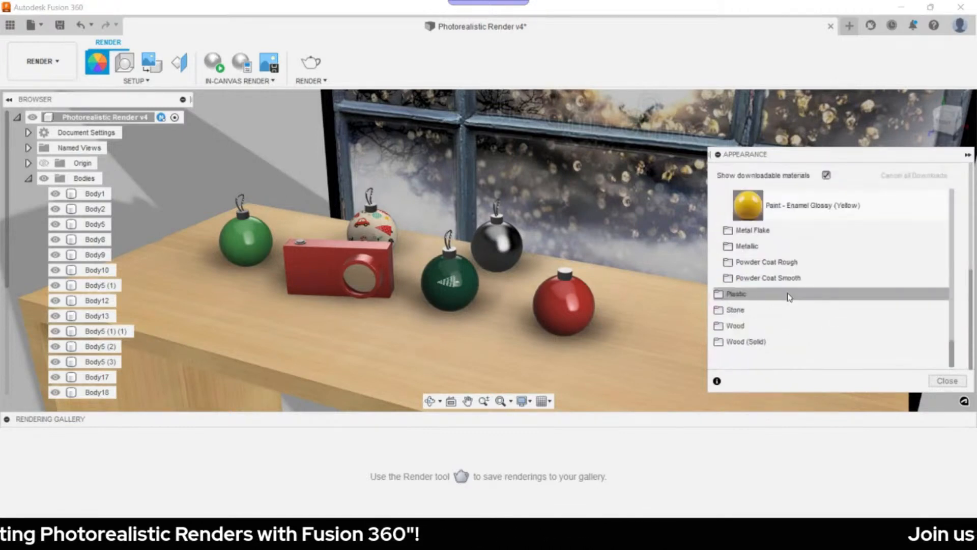
pyautogui.click(761, 297)
pyautogui.scroll(-5, 789, 273)
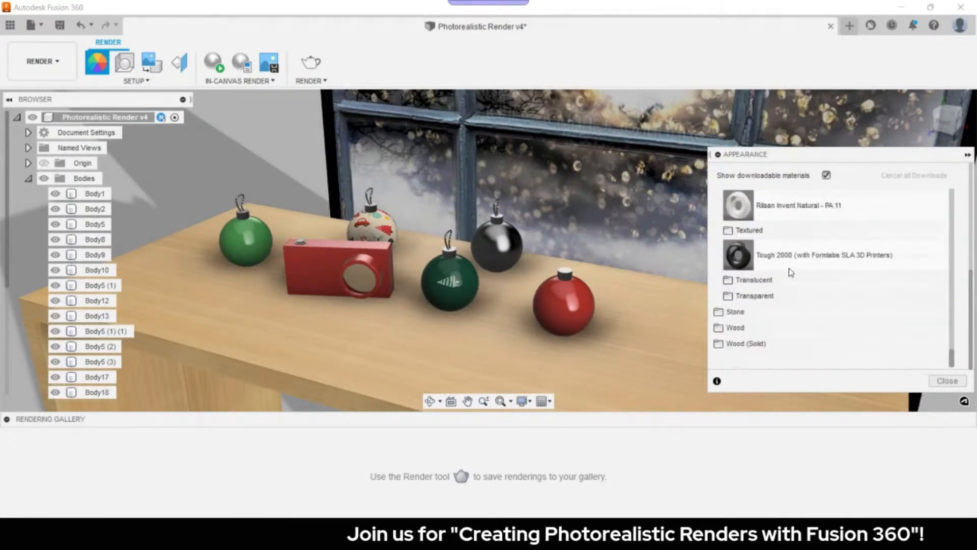
pyautogui.scroll(3, 791, 272)
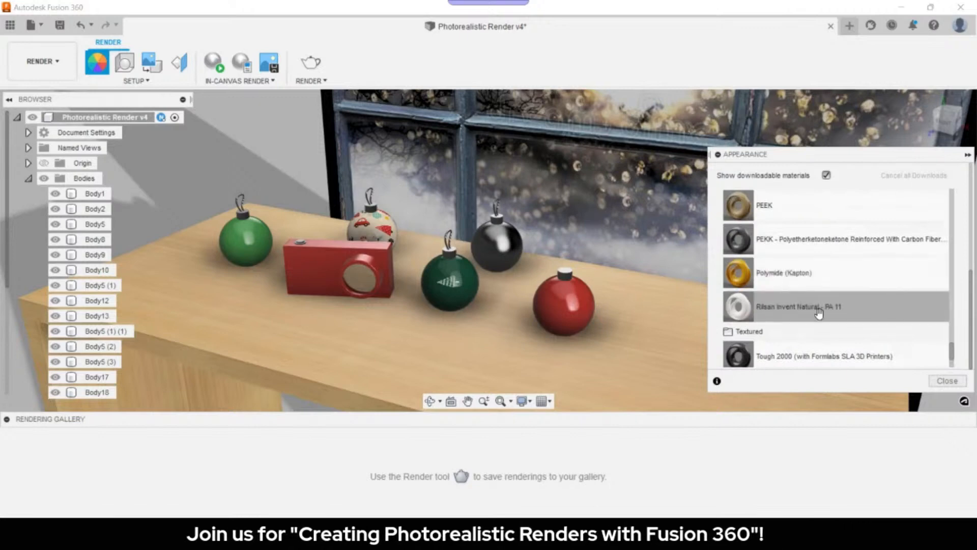
pyautogui.scroll(-3, 821, 310)
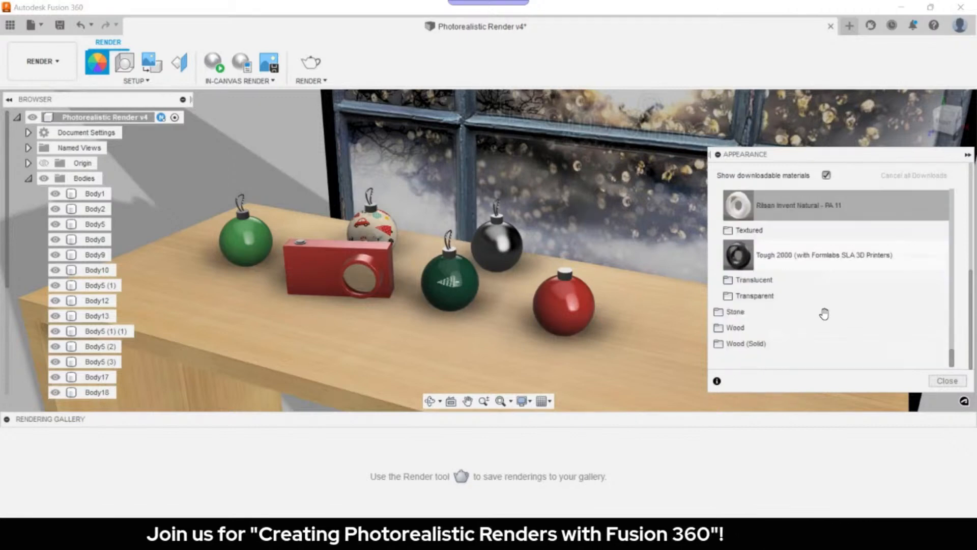
pyautogui.click(771, 295)
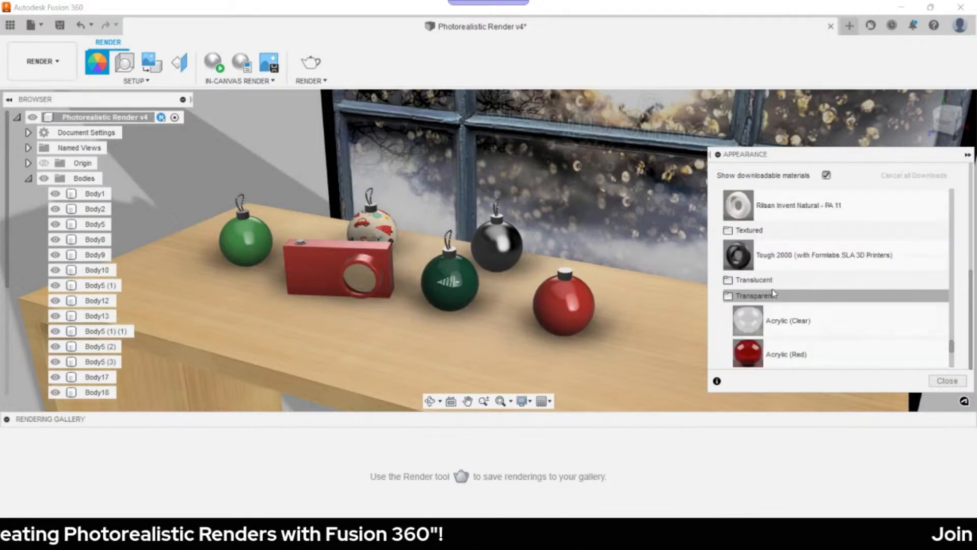
pyautogui.scroll(-3, 825, 277)
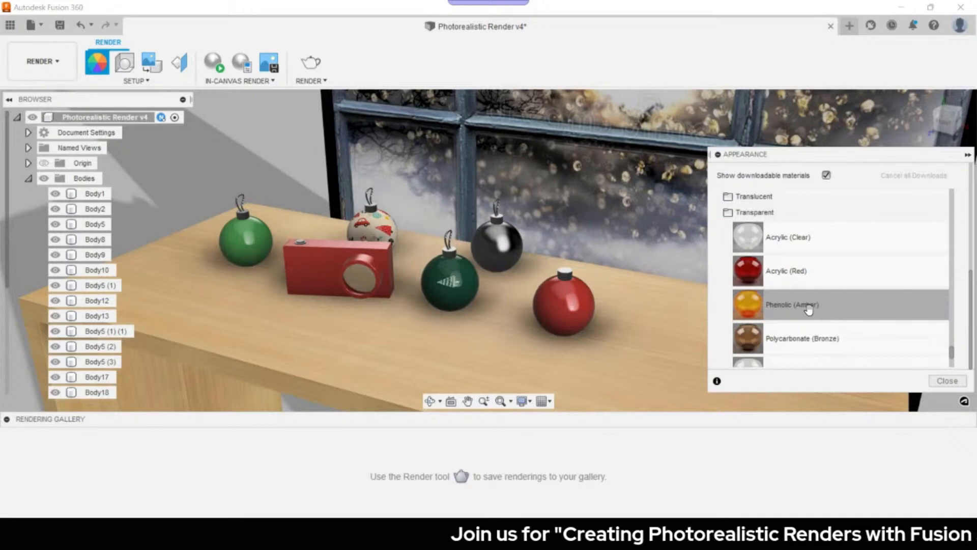
pyautogui.moveTo(808, 310); pyautogui.dragTo(497, 244)
pyautogui.scroll(10, 815, 296)
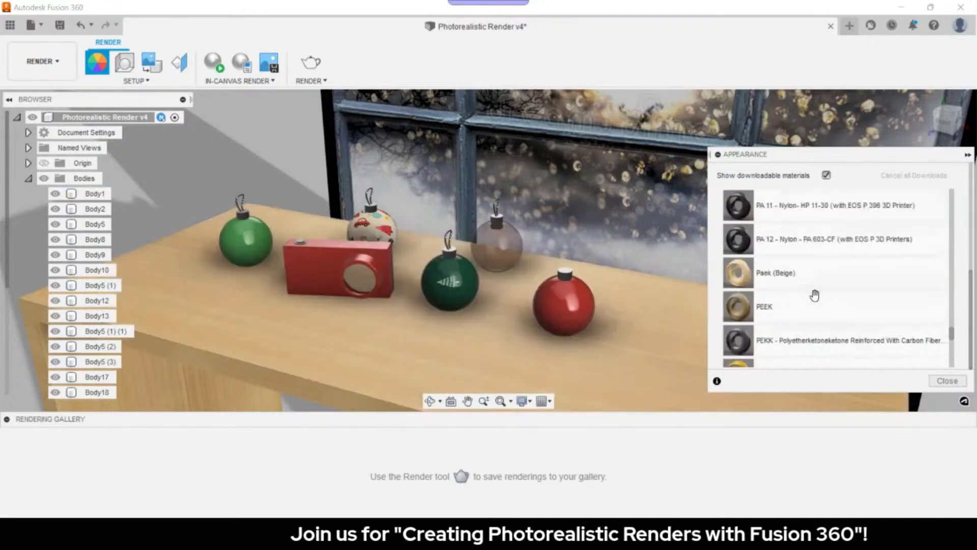
pyautogui.scroll(10, 815, 295)
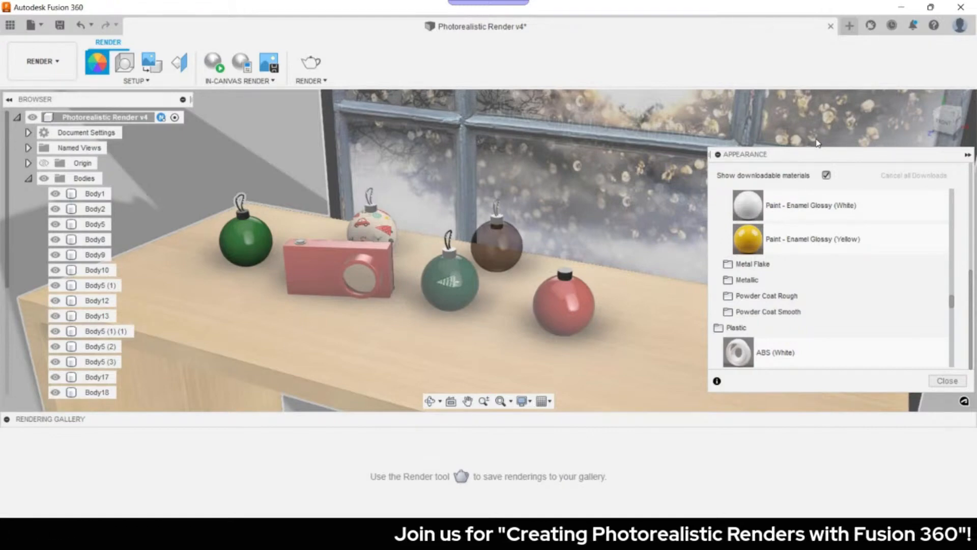
pyautogui.hotkey('alt', 'Tab')
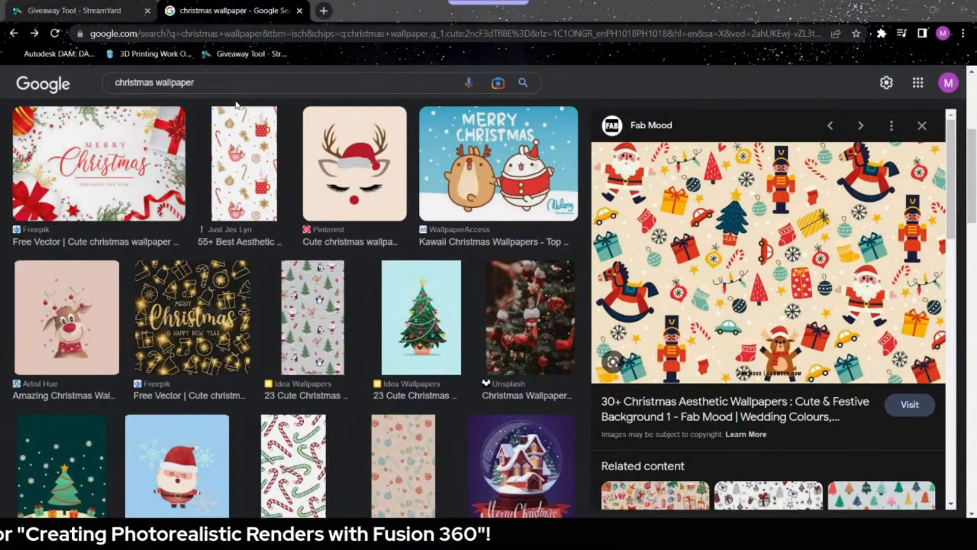
# - Navigate to the GrabCAD Community model library
pyautogui.click(324, 11)
pyautogui.click(156, 54)
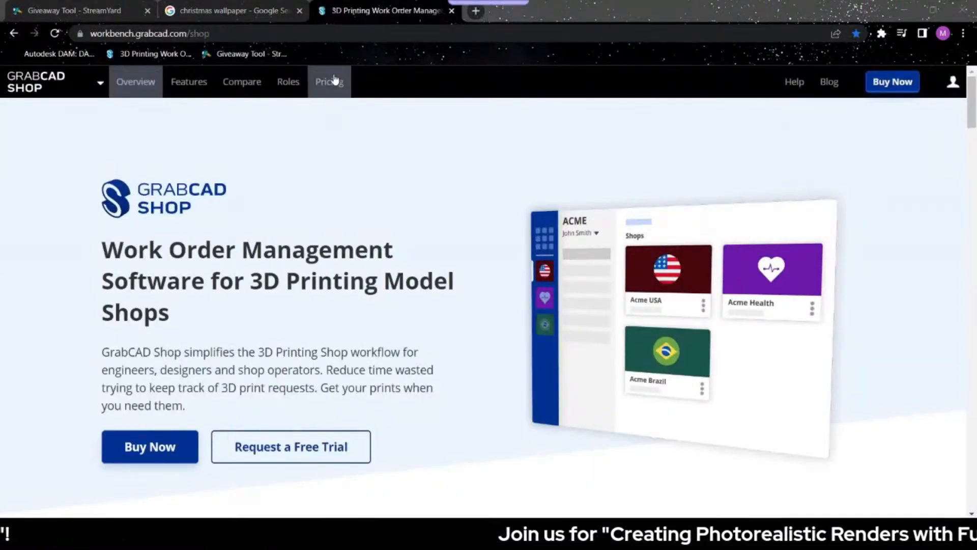
pyautogui.moveTo(72, 87)
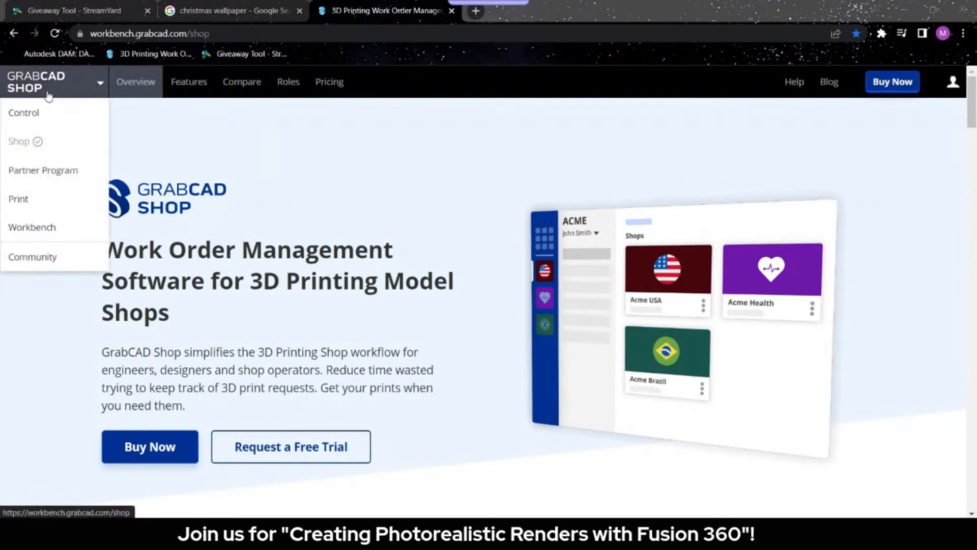
pyautogui.click(48, 257)
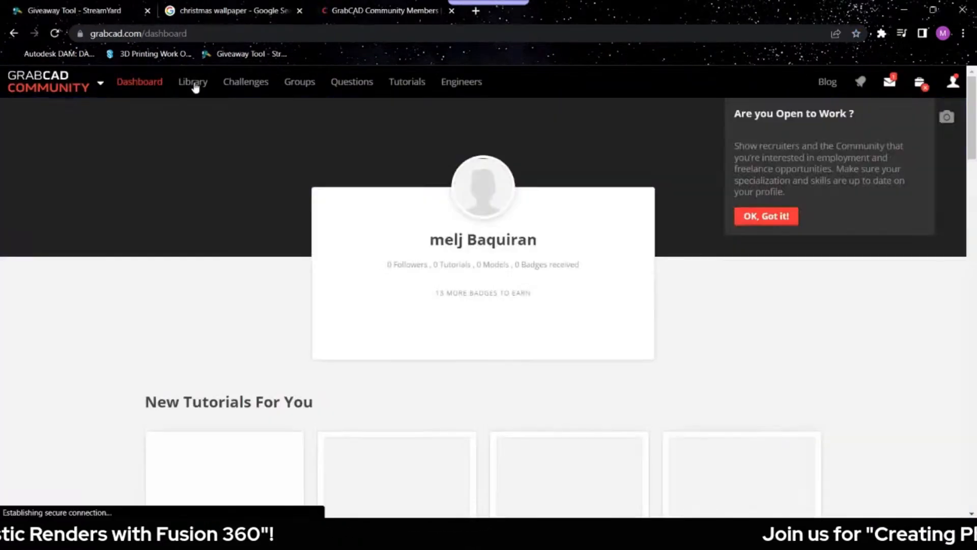
pyautogui.click(194, 83)
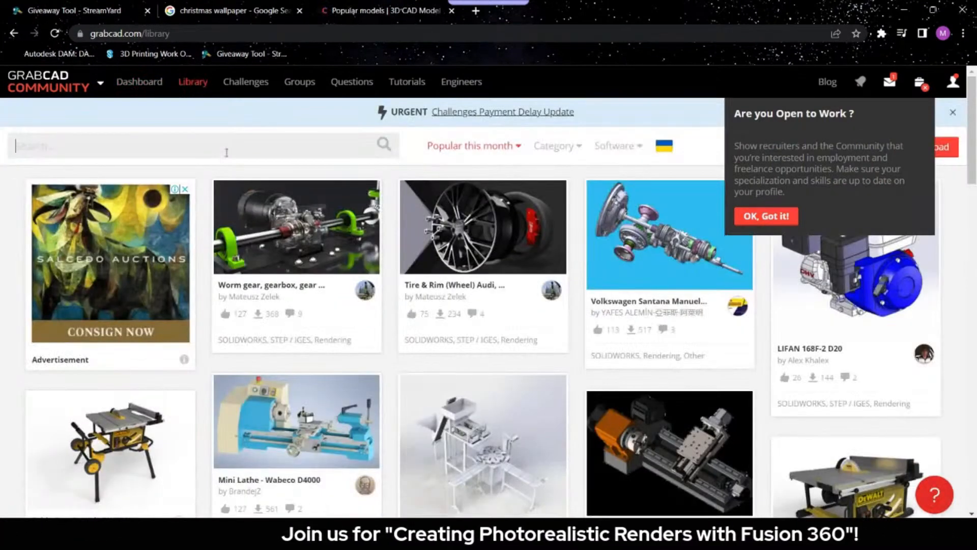
# - Search the library for 'star', open the STAR model, and download its files
pyautogui.click(226, 153)
pyautogui.write('star')
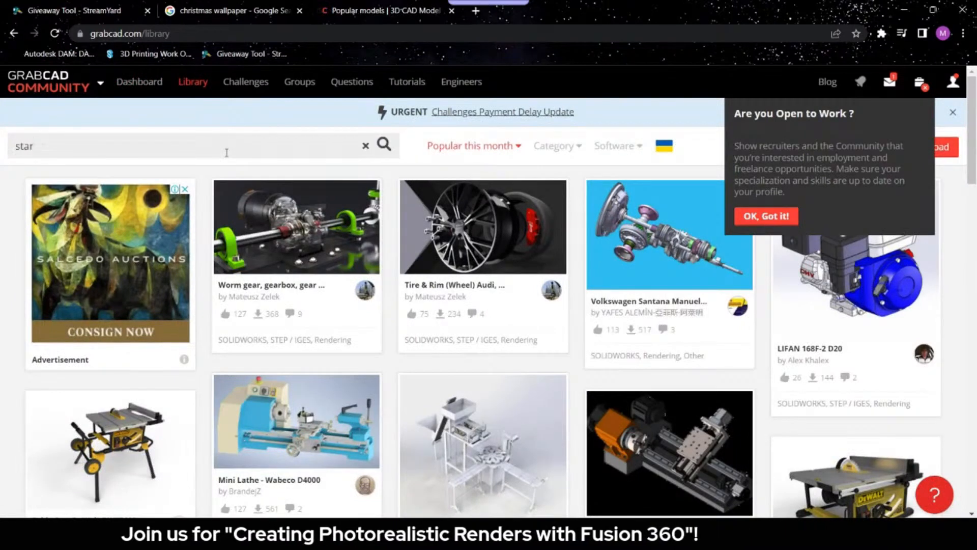
pyautogui.press('Return')
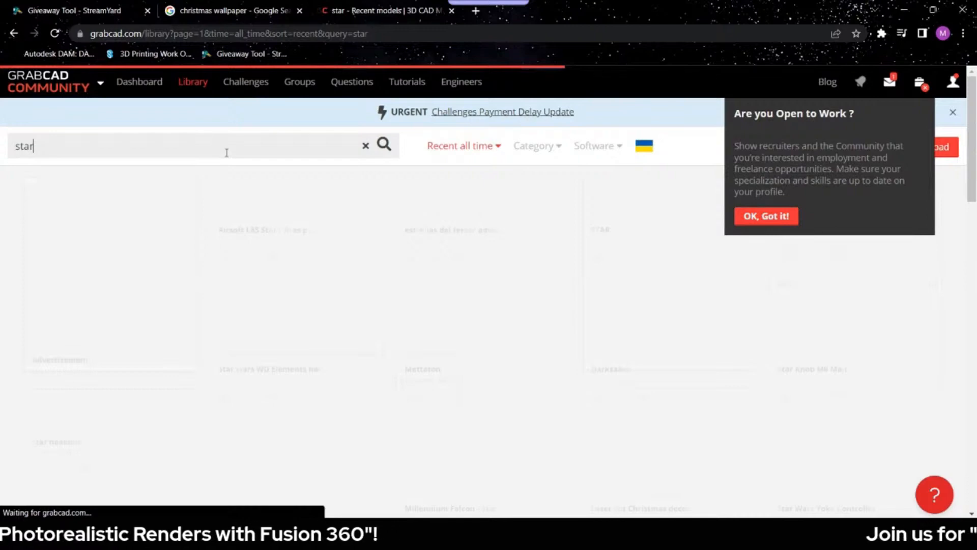
pyautogui.scroll(-1, 223, 175)
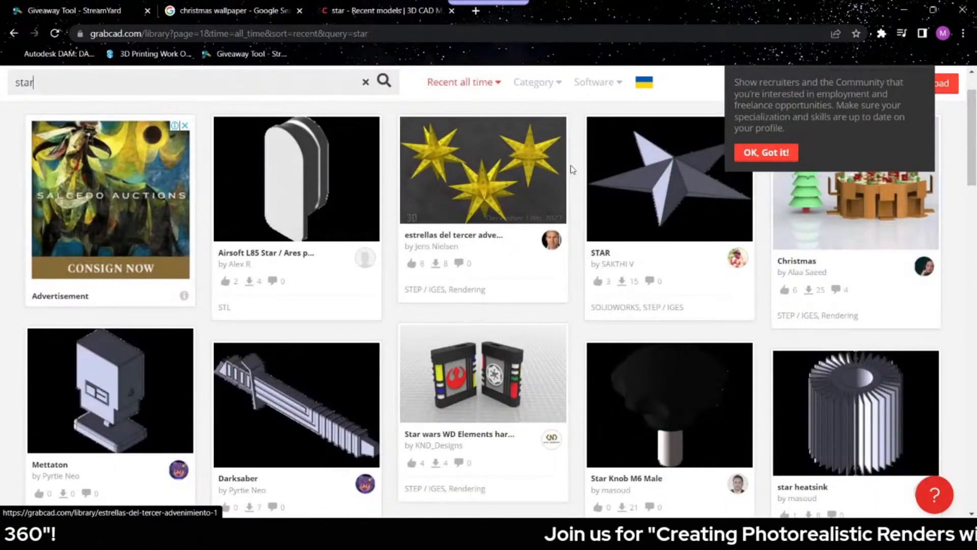
pyautogui.click(603, 176)
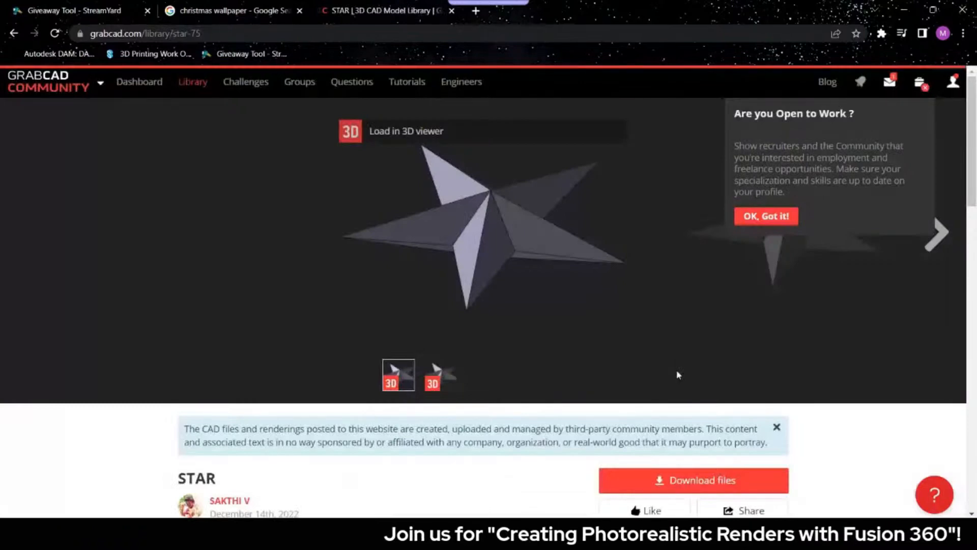
pyautogui.scroll(-1, 677, 375)
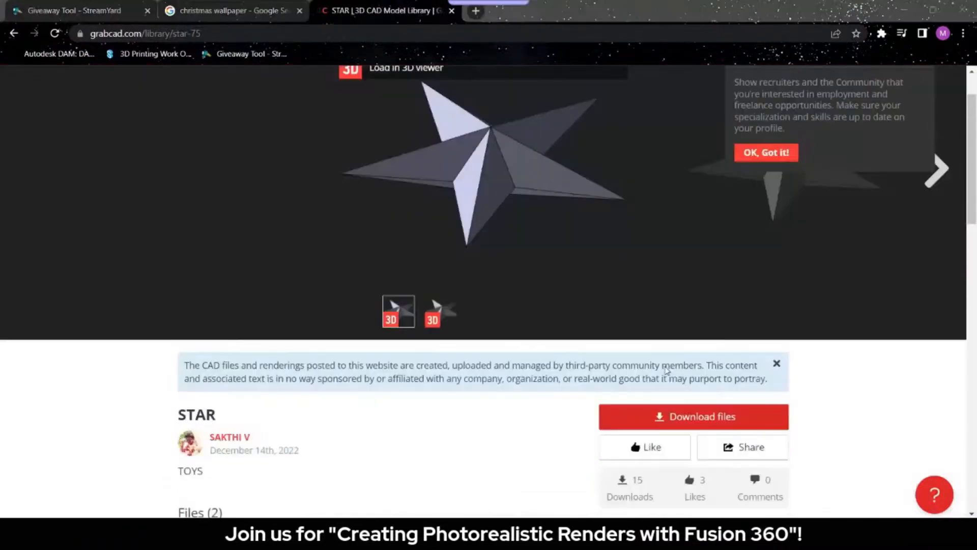
pyautogui.click(693, 415)
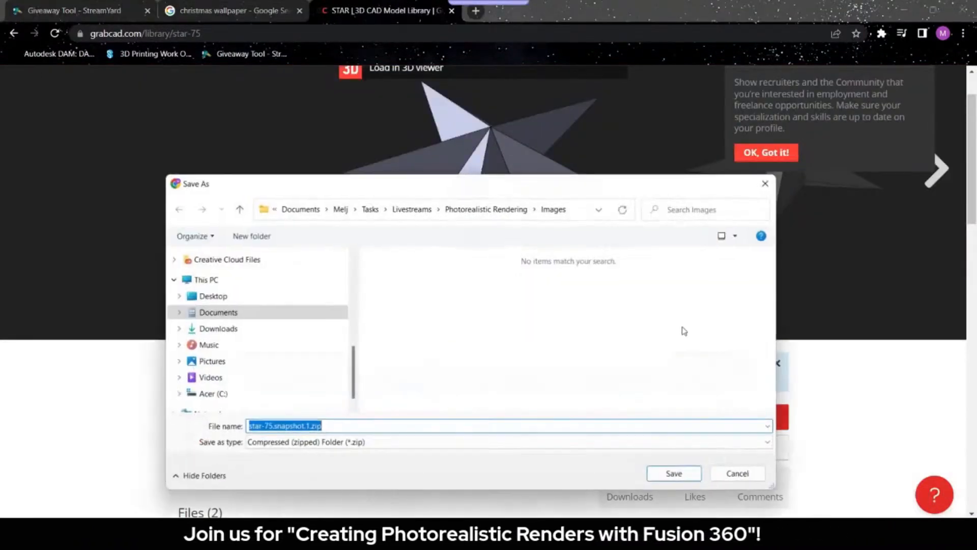
# - Save the star zip to Images, extract star-75.snapshot.1.zip into its own folder, and select star.STEP
pyautogui.click(659, 477)
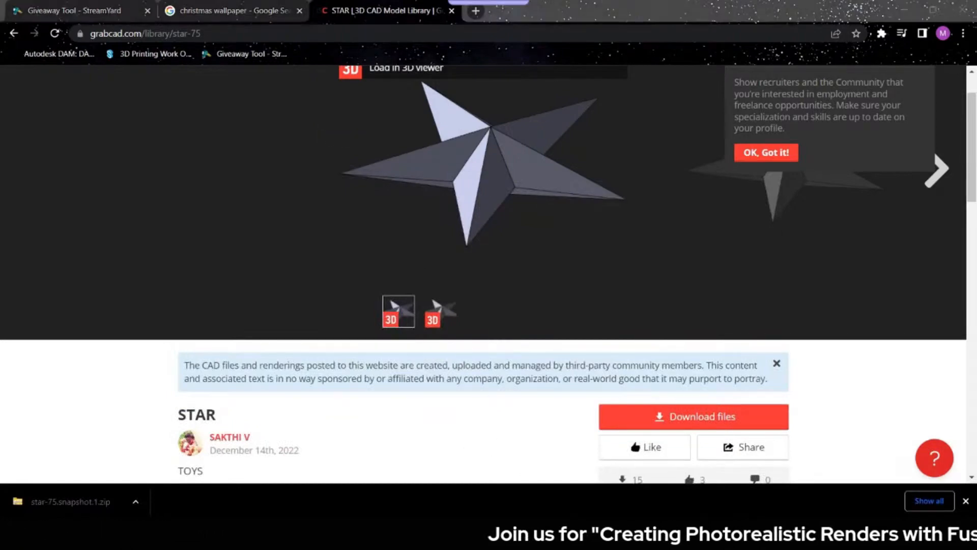
pyautogui.click(497, 537)
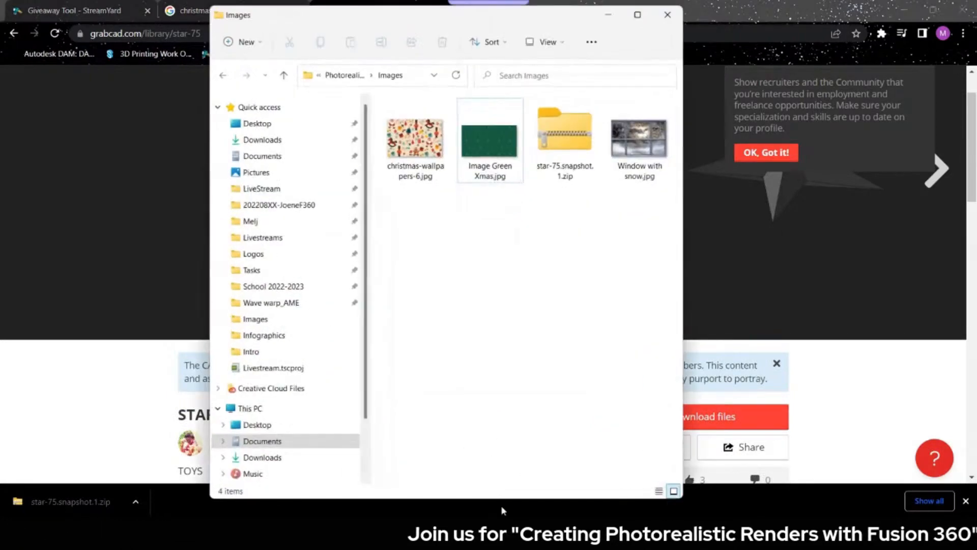
pyautogui.click(562, 168)
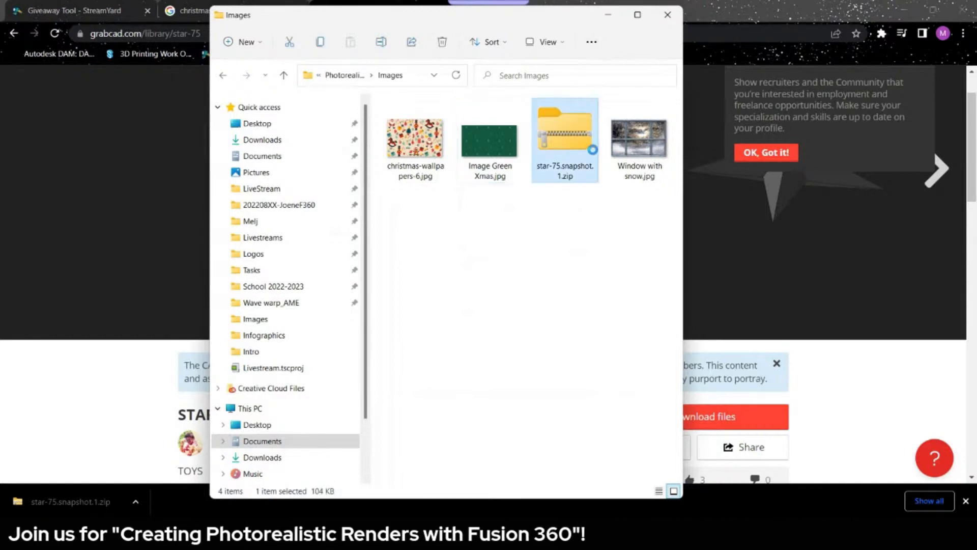
pyautogui.rightClick(584, 154)
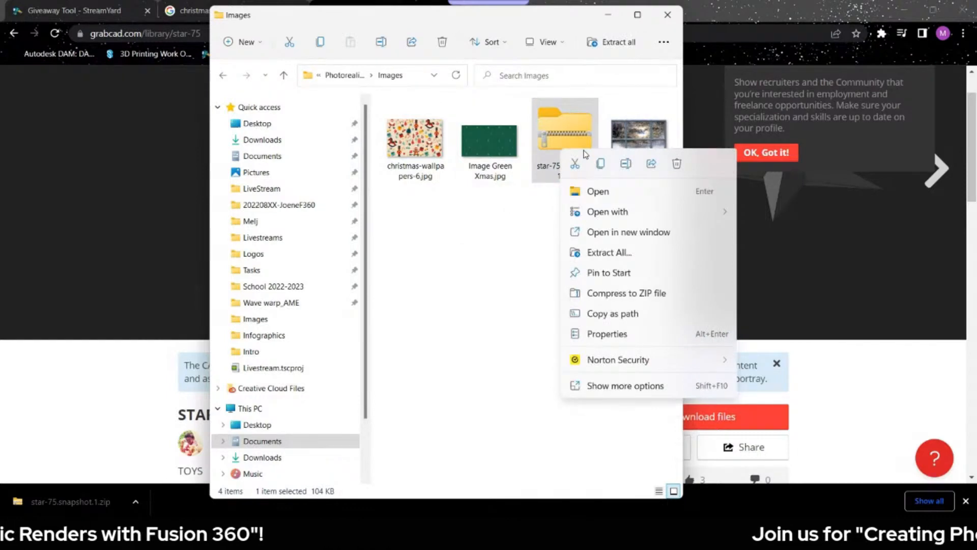
pyautogui.click(611, 252)
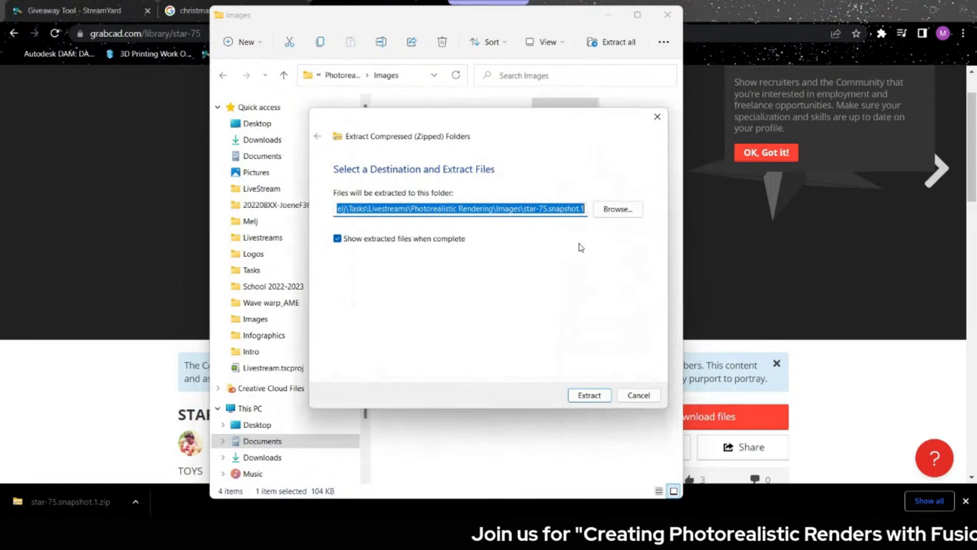
pyautogui.click(586, 396)
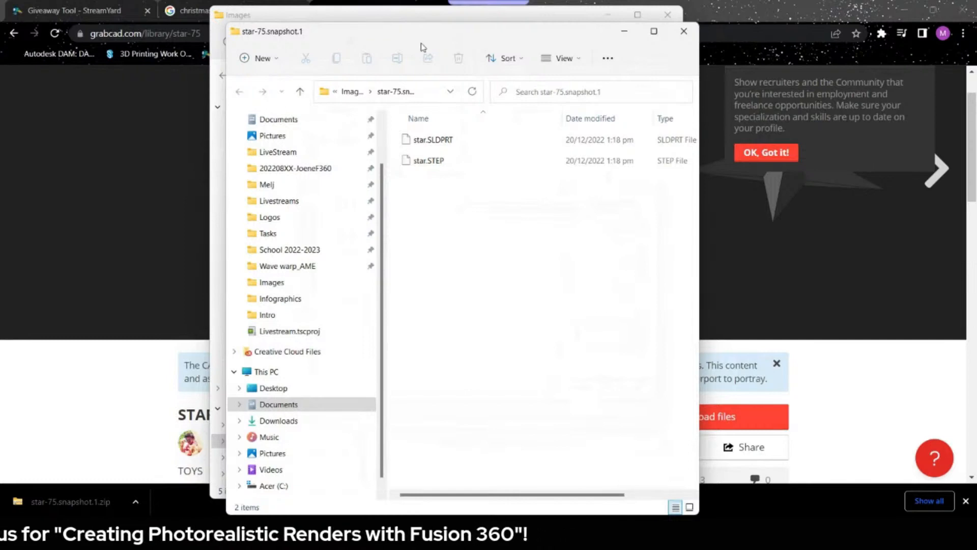
pyautogui.moveTo(422, 47); pyautogui.dragTo(565, 58)
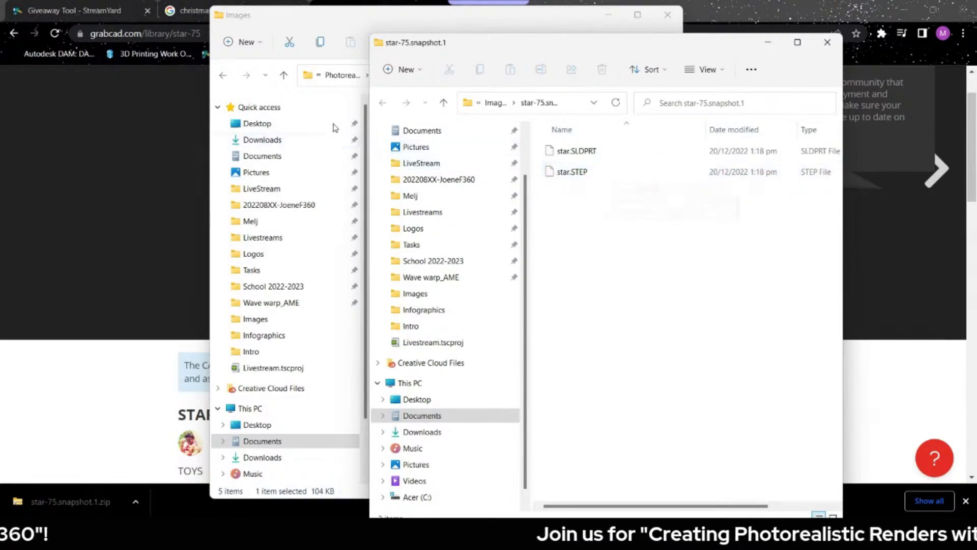
pyautogui.click(582, 175)
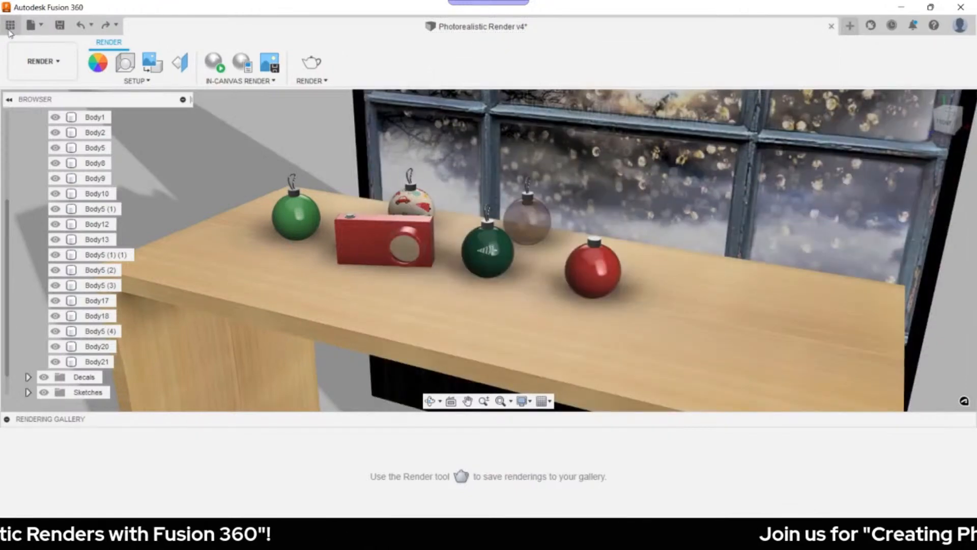
# - Upload star.STEP into the 20221217-SVFC project from the data panel, then reopen the render design
pyautogui.click(11, 25)
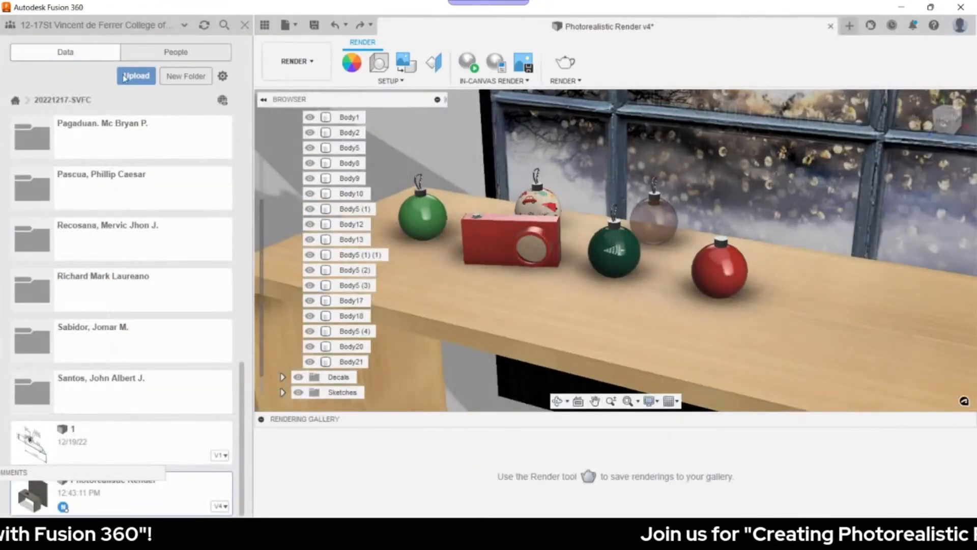
pyautogui.click(135, 77)
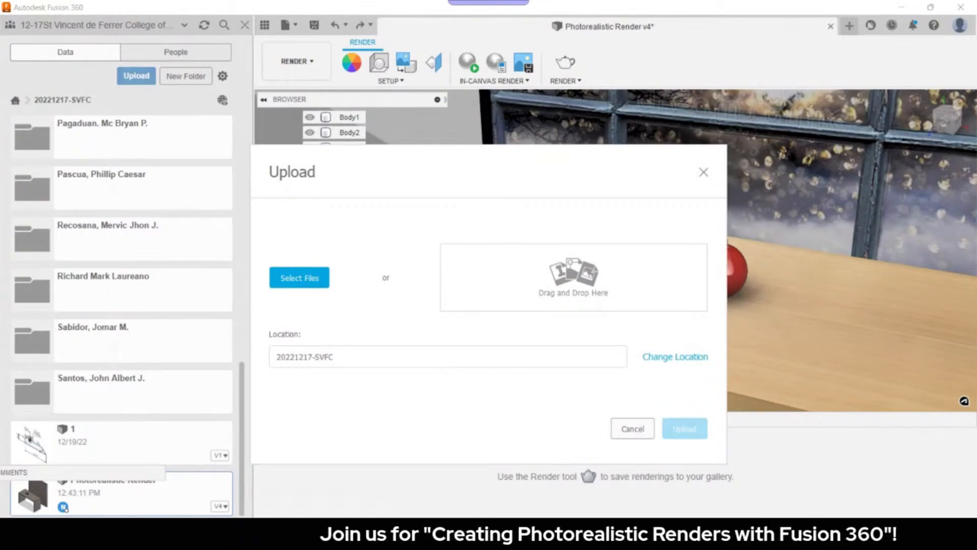
pyautogui.moveTo(494, 534)
pyautogui.click(532, 476)
pyautogui.moveTo(611, 40); pyautogui.dragTo(304, 77)
pyautogui.moveTo(381, 204); pyautogui.dragTo(605, 292)
pyautogui.click(704, 75)
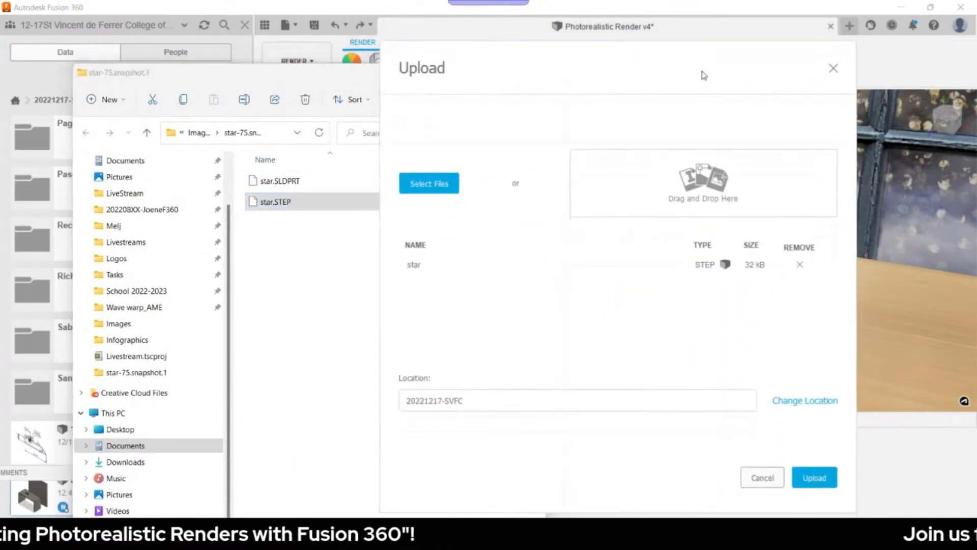
pyautogui.click(814, 478)
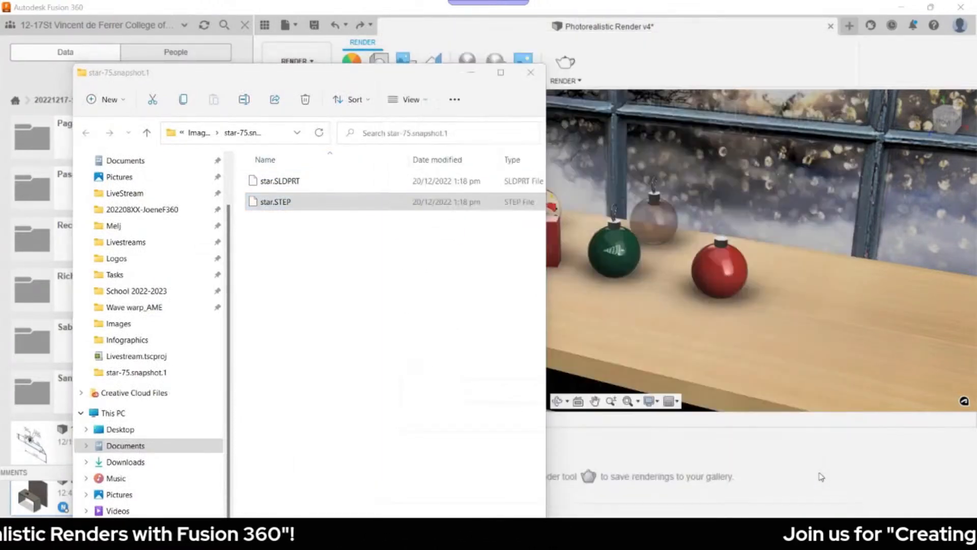
pyautogui.click(564, 288)
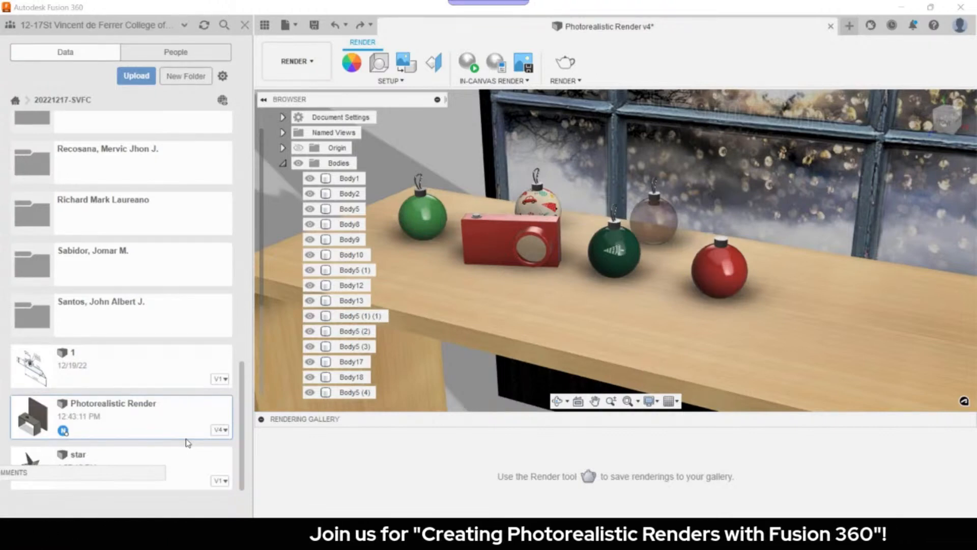
# - Insert the star design into the desk scene and slide it toward the front of the tabletop
pyautogui.moveTo(186, 455); pyautogui.dragTo(489, 289)
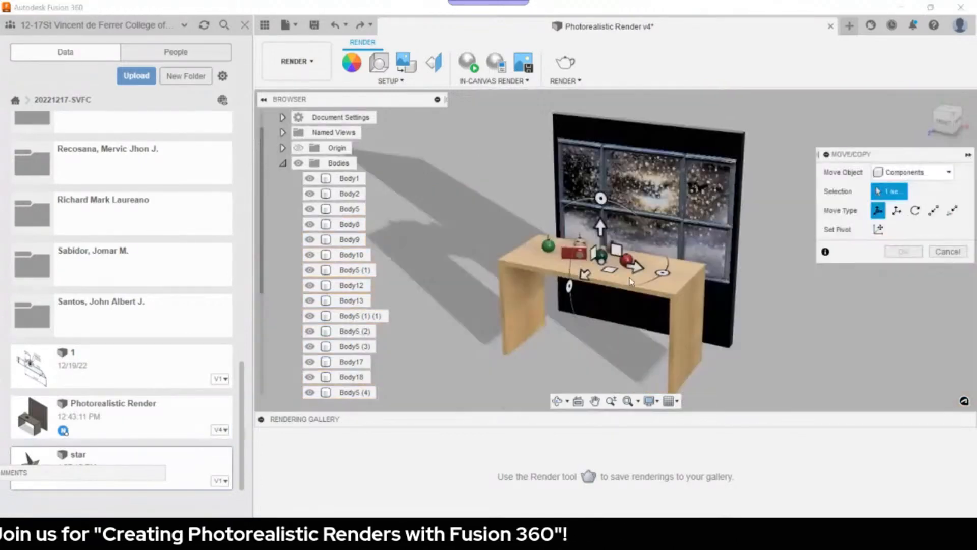
pyautogui.scroll(4, 616, 264)
pyautogui.scroll(3, 603, 265)
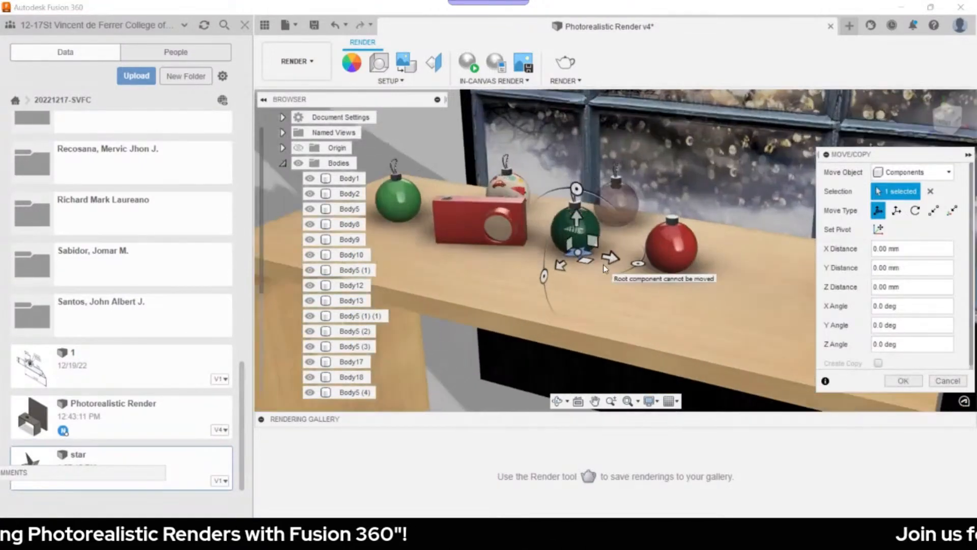
pyautogui.moveTo(556, 264); pyautogui.dragTo(565, 301)
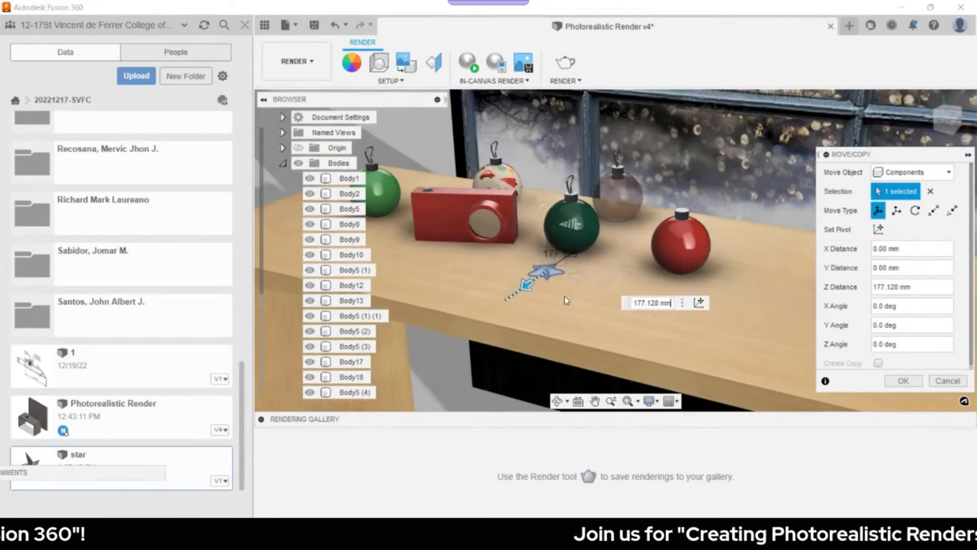
pyautogui.moveTo(578, 277); pyautogui.dragTo(627, 287)
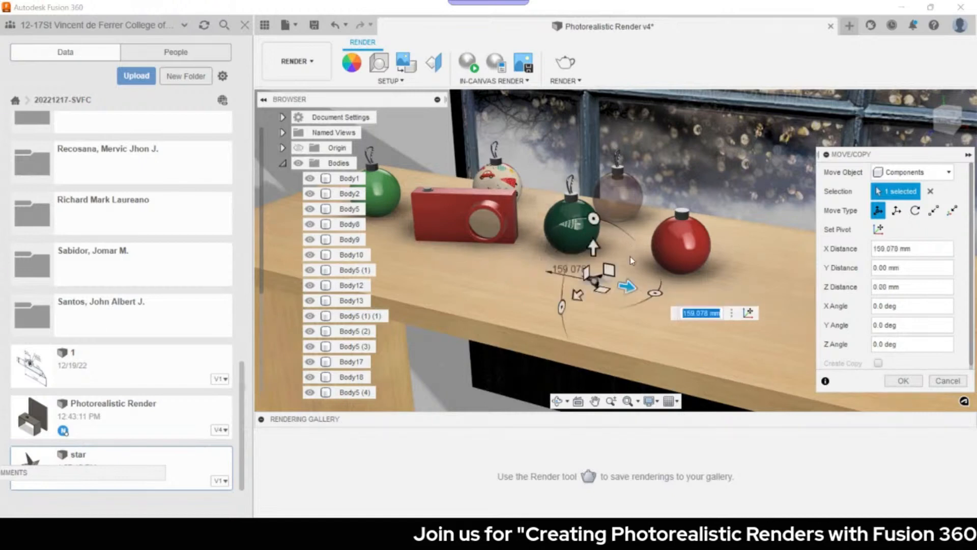
# - Place the star at X 159.078 mm in front of the red ornament and select its body
pyautogui.click(943, 122)
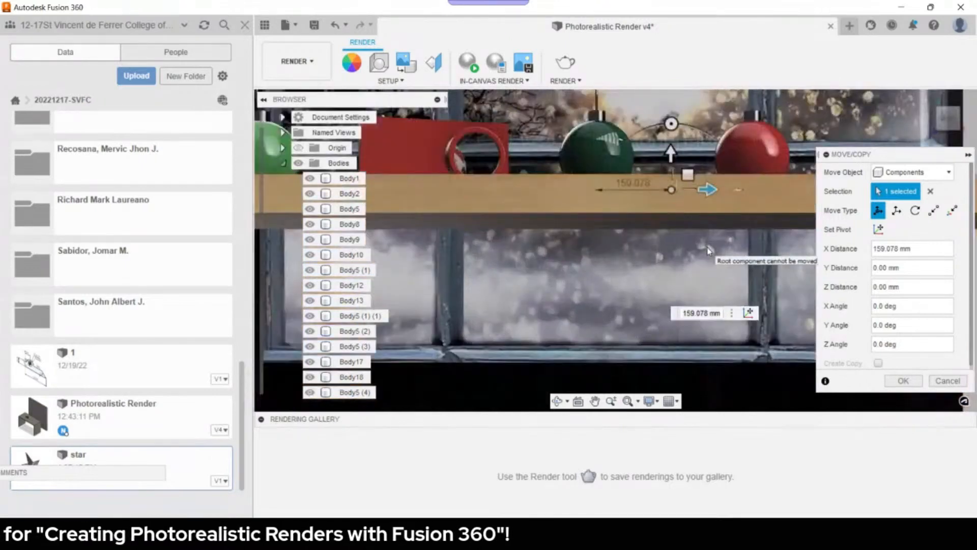
pyautogui.scroll(1, 714, 247)
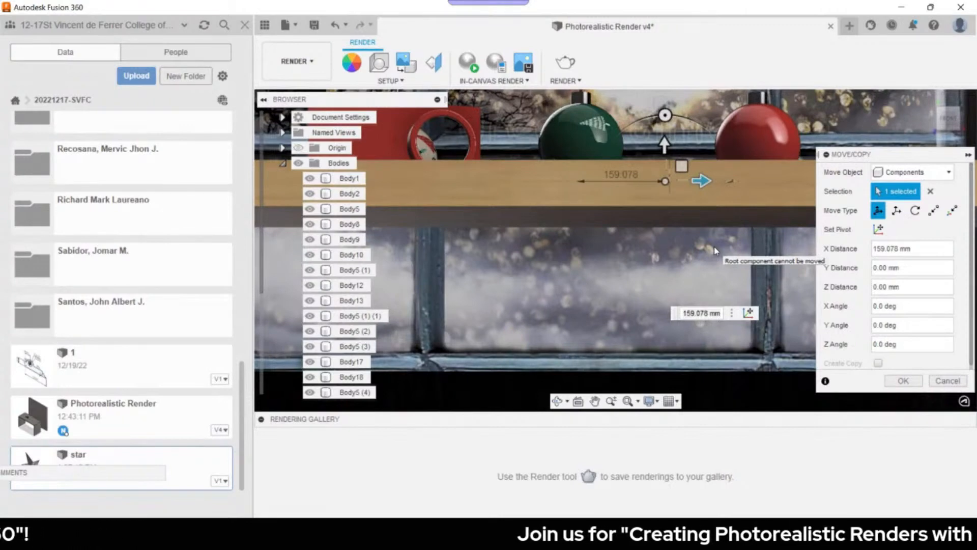
pyautogui.keyDown('shift'); pyautogui.moveTo(714, 247); pyautogui.dragTo(636, 285, button='middle'); pyautogui.keyUp('shift')
pyautogui.click(244, 25)
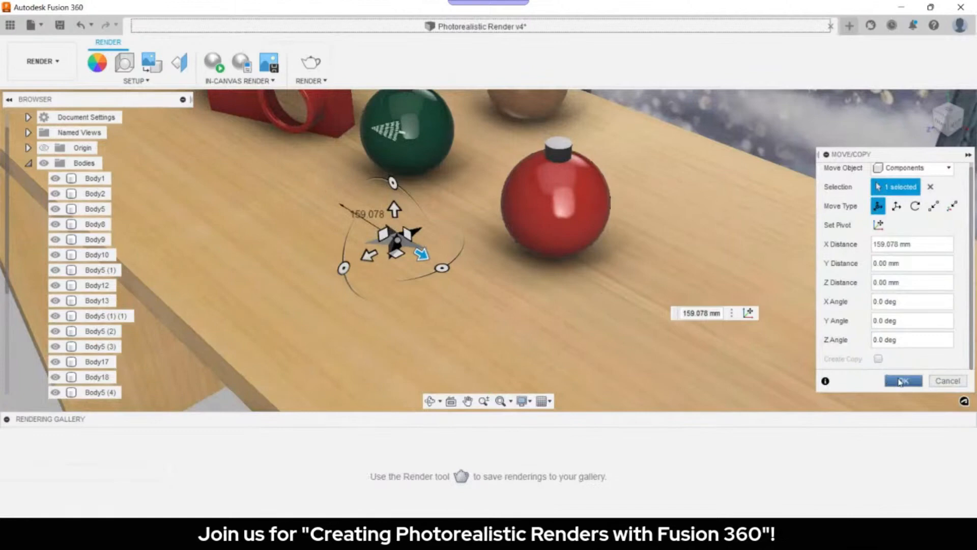
pyautogui.click(902, 381)
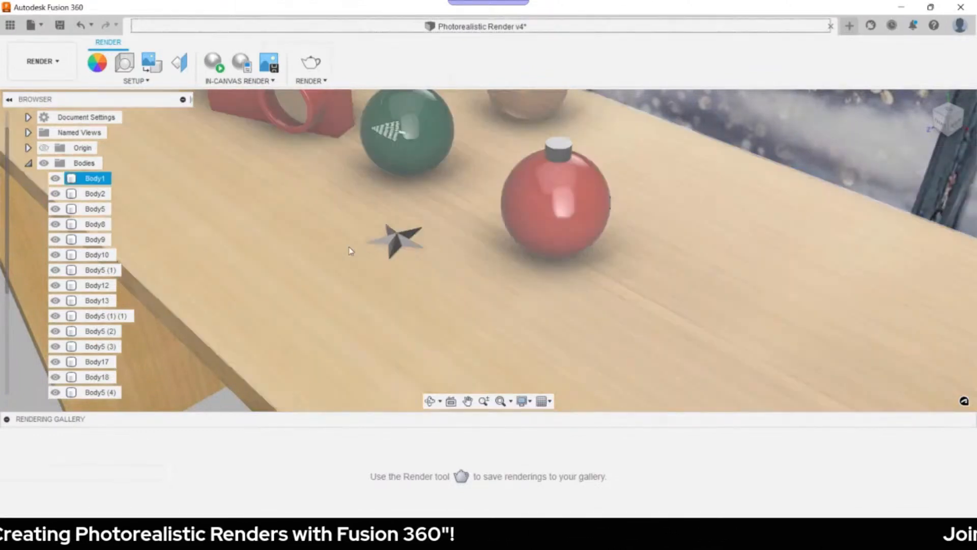
pyautogui.scroll(3, 350, 207)
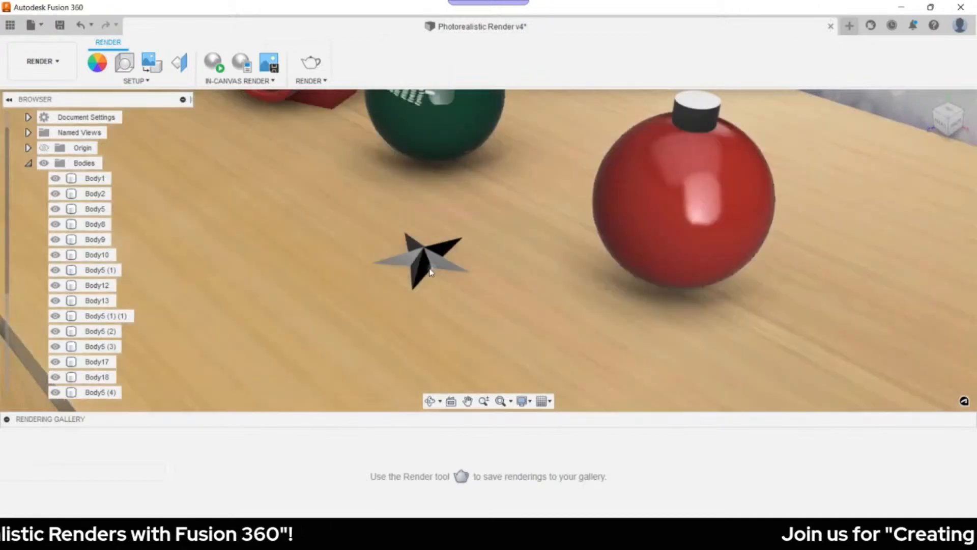
pyautogui.click(447, 270)
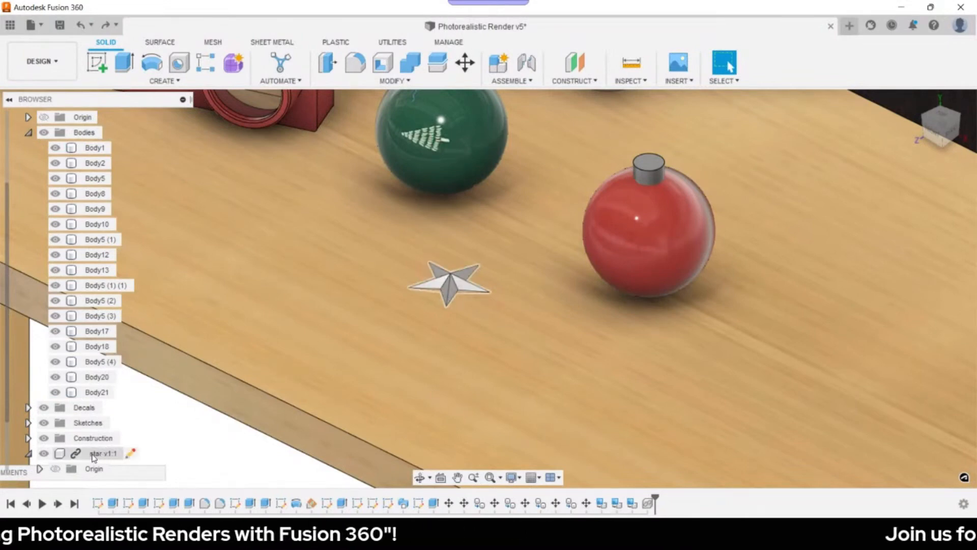
# - Break the star v1:1 link to make it a local component, then bring up shortcuts search
pyautogui.rightClick(93, 457)
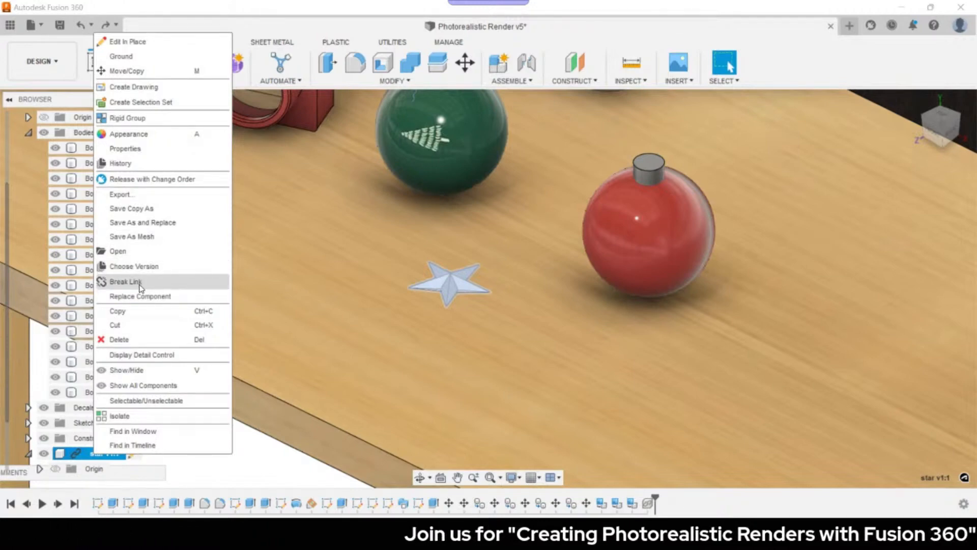
pyautogui.click(141, 287)
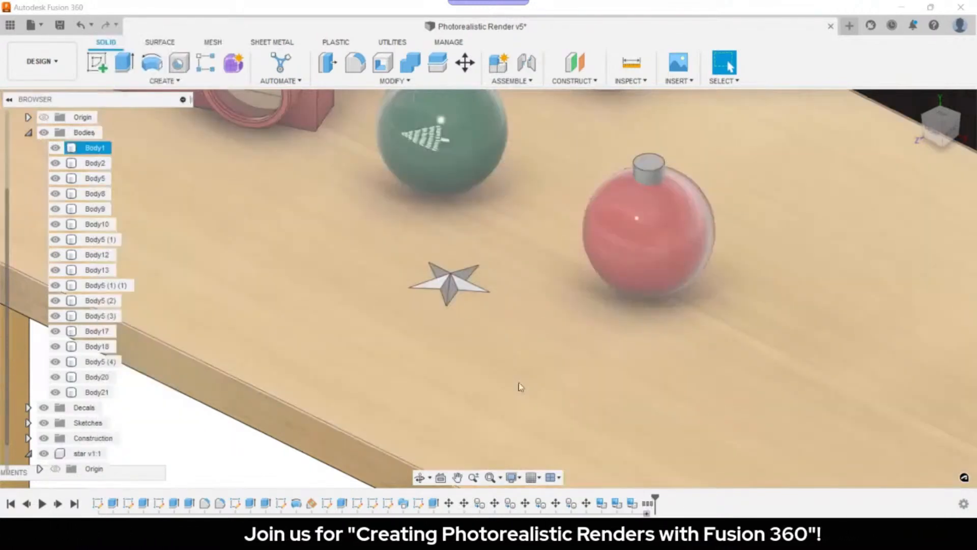
pyautogui.keyDown('shift'); pyautogui.moveTo(518, 383); pyautogui.dragTo(492, 324, button='middle'); pyautogui.keyUp('shift')
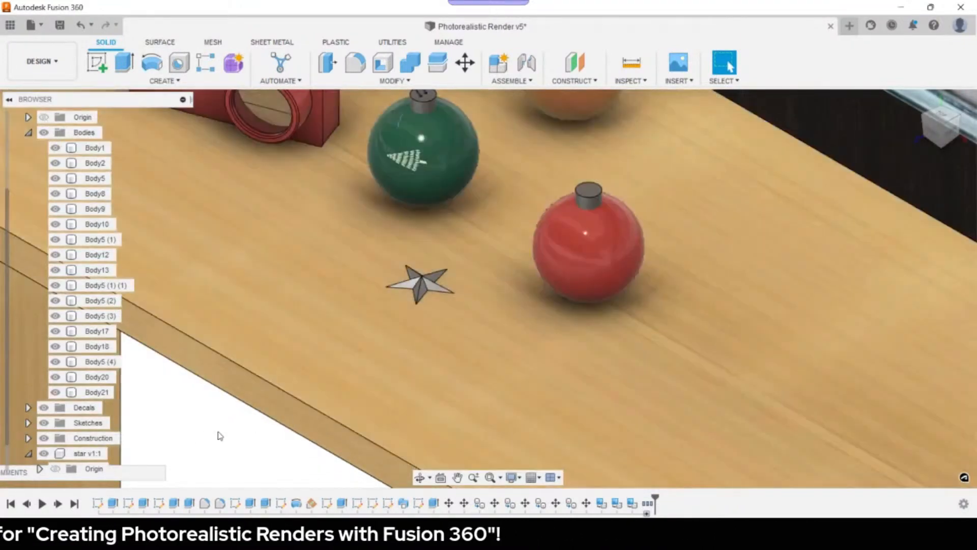
pyautogui.press('s')
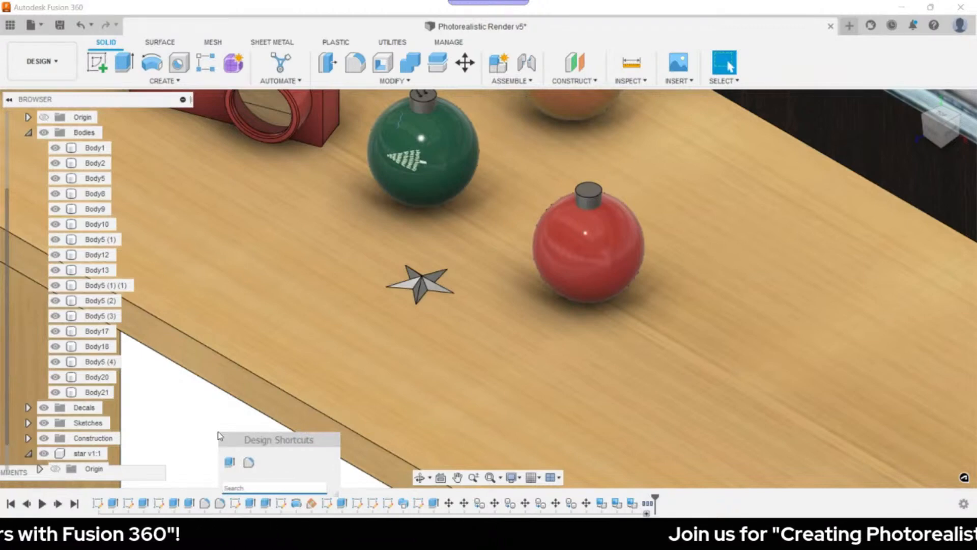
# - Scale the star body by a factor of 4 using the Scale command
pyautogui.write('scale')
pyautogui.press('Return')
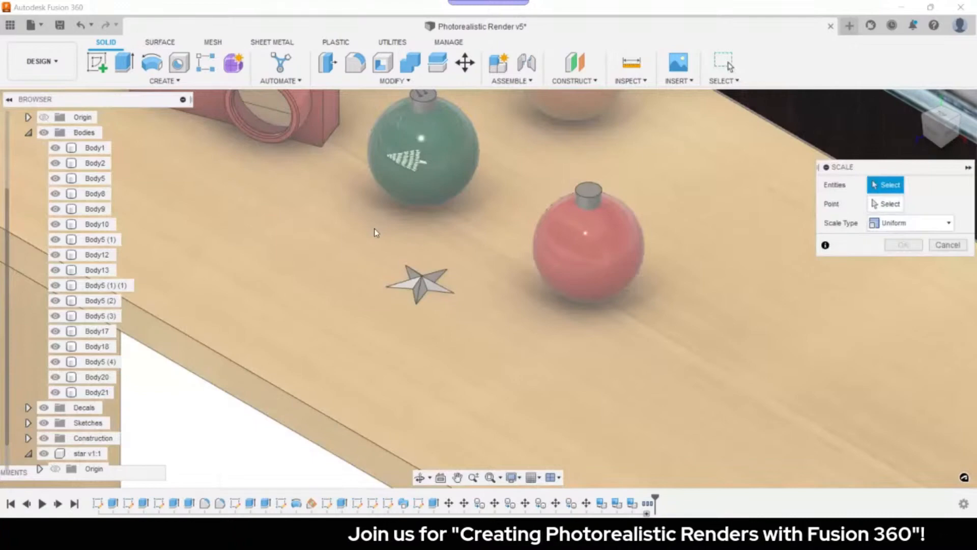
pyautogui.click(420, 282)
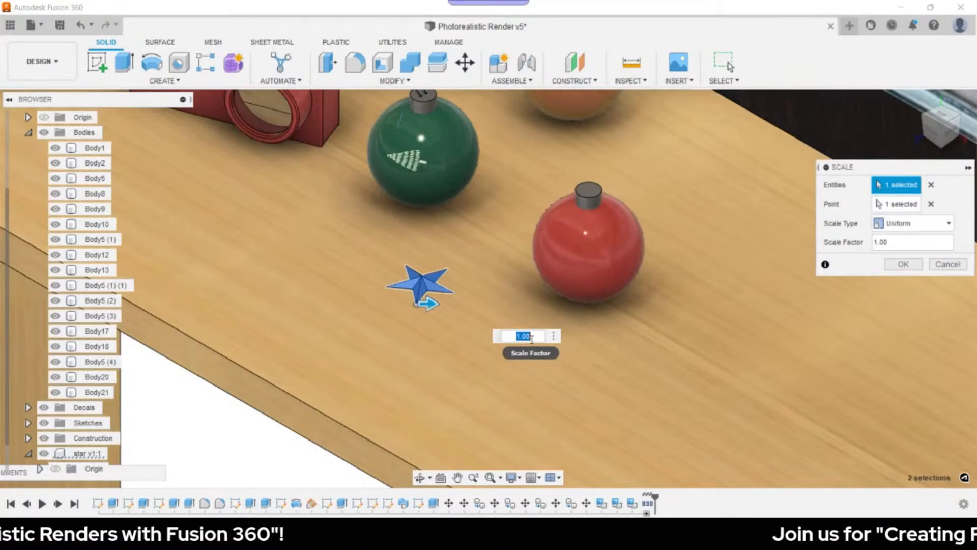
pyautogui.write('4')
pyautogui.press('Return')
pyautogui.press('m')
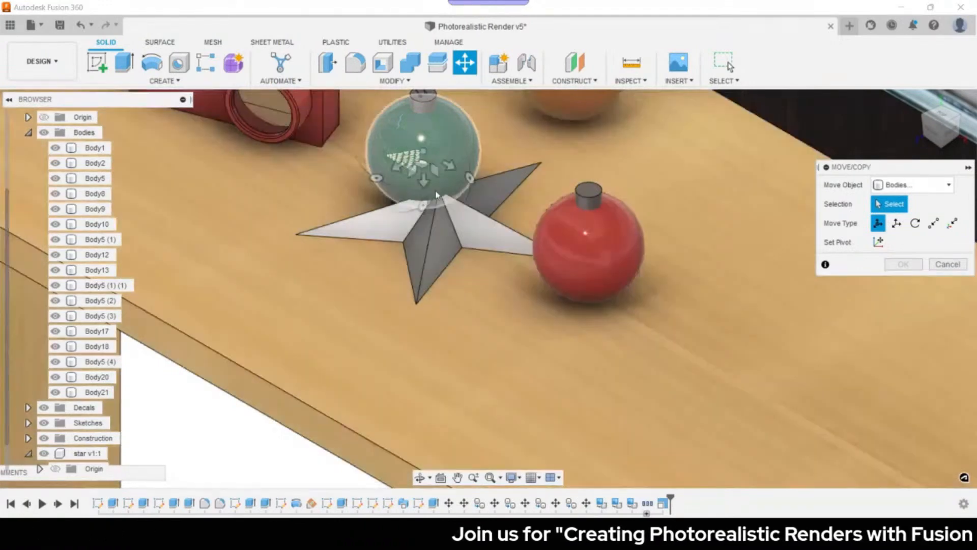
# - Move the enlarged star up 66.852 mm in Z so it rests among the ornaments
pyautogui.click(439, 205)
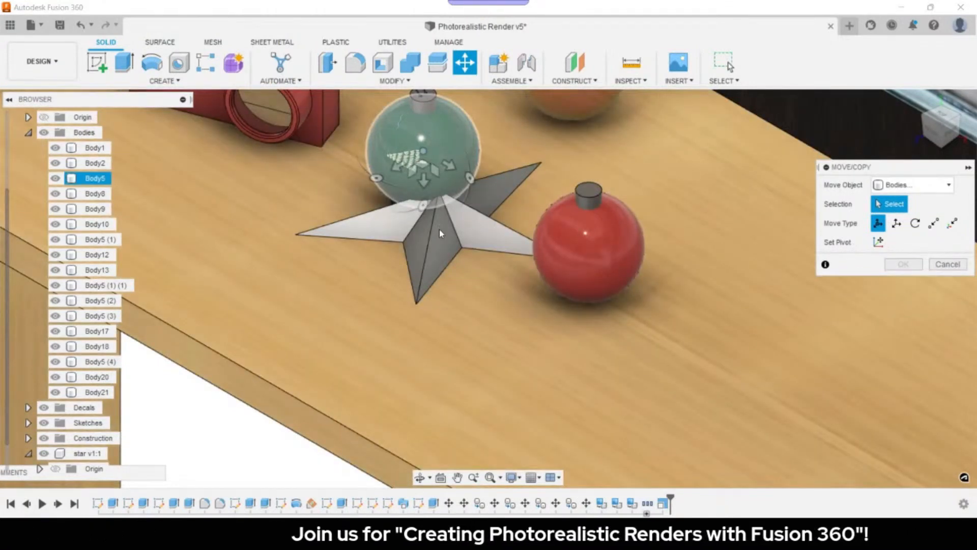
pyautogui.moveTo(439, 231); pyautogui.dragTo(416, 294)
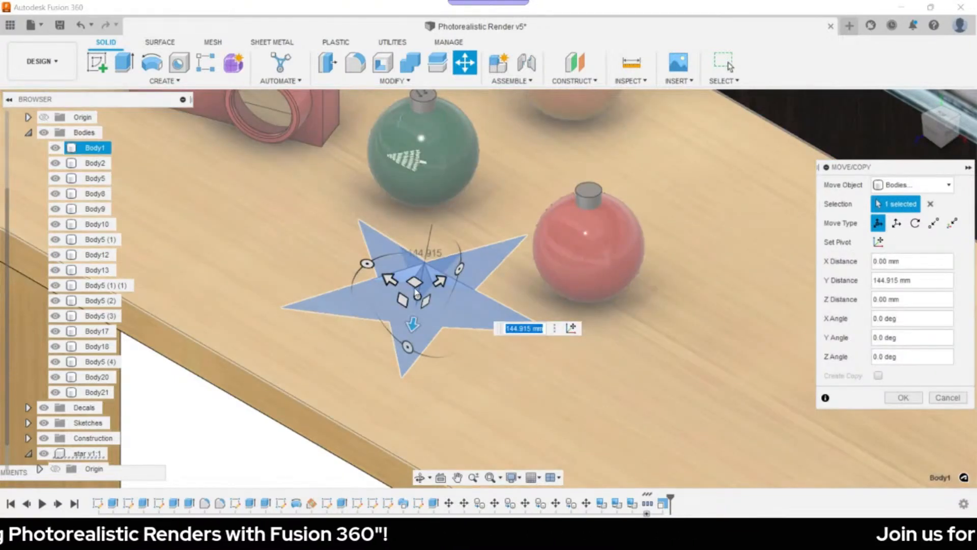
pyautogui.click(932, 132)
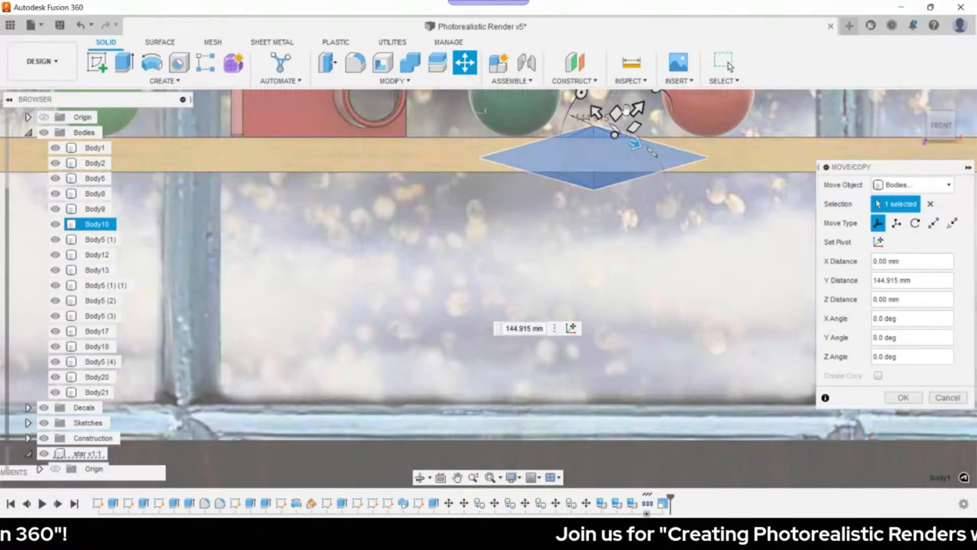
pyautogui.moveTo(635, 110); pyautogui.dragTo(647, 96)
pyautogui.moveTo(597, 225); pyautogui.dragTo(594, 235, button='middle')
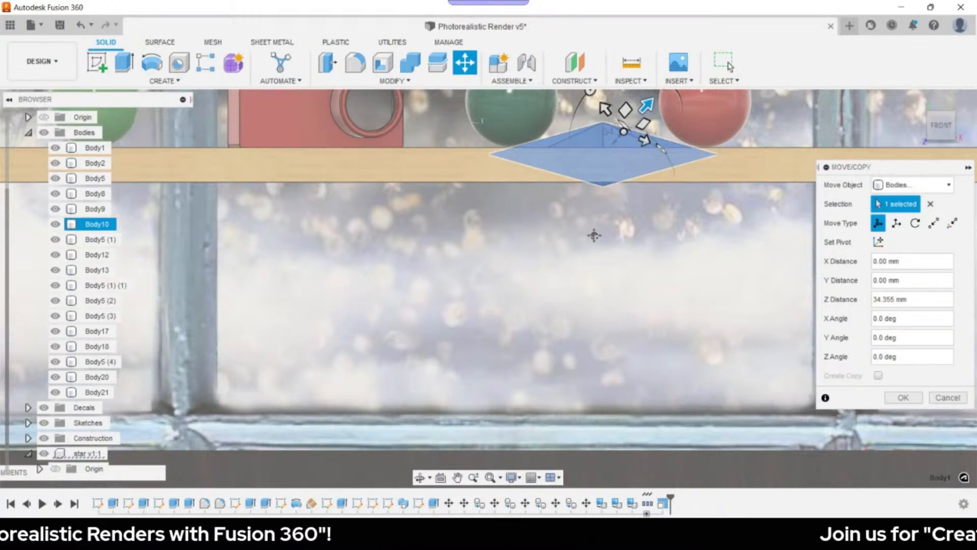
pyautogui.moveTo(595, 235); pyautogui.dragTo(552, 328, button='middle')
pyautogui.moveTo(604, 198); pyautogui.dragTo(571, 165)
pyautogui.click(898, 398)
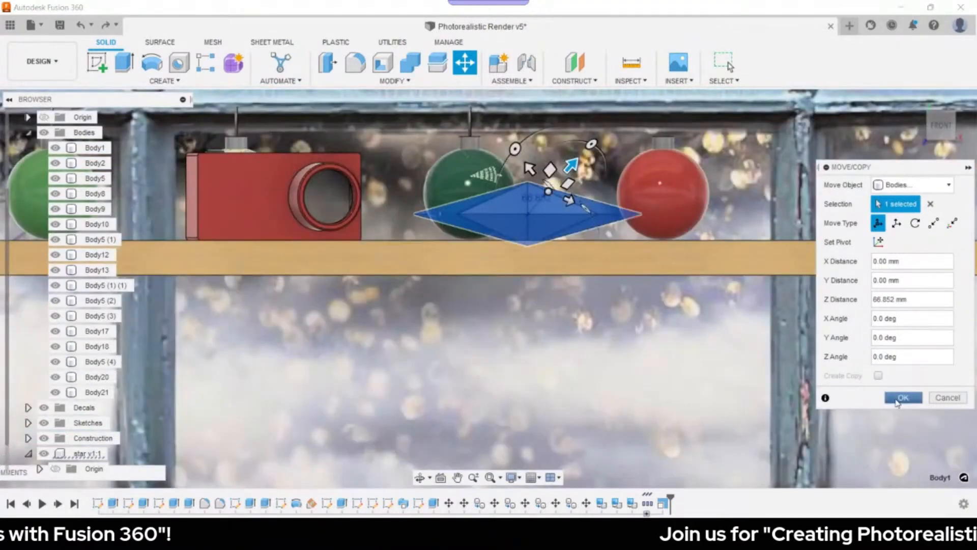
pyautogui.click(917, 100)
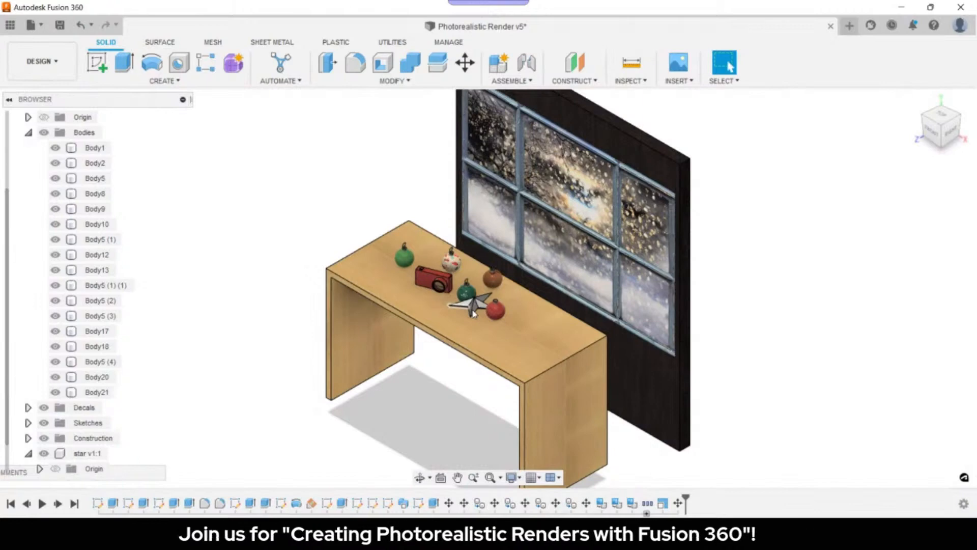
# - Move the star to X -63.855 mm, Z -84.405 mm, in front of the green ornament
pyautogui.scroll(5, 474, 314)
pyautogui.press('m')
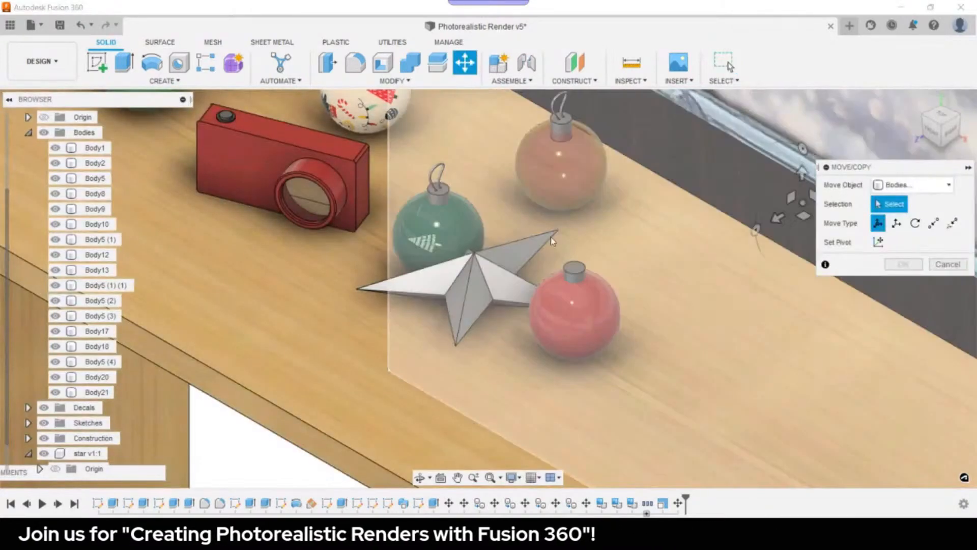
pyautogui.click(553, 242)
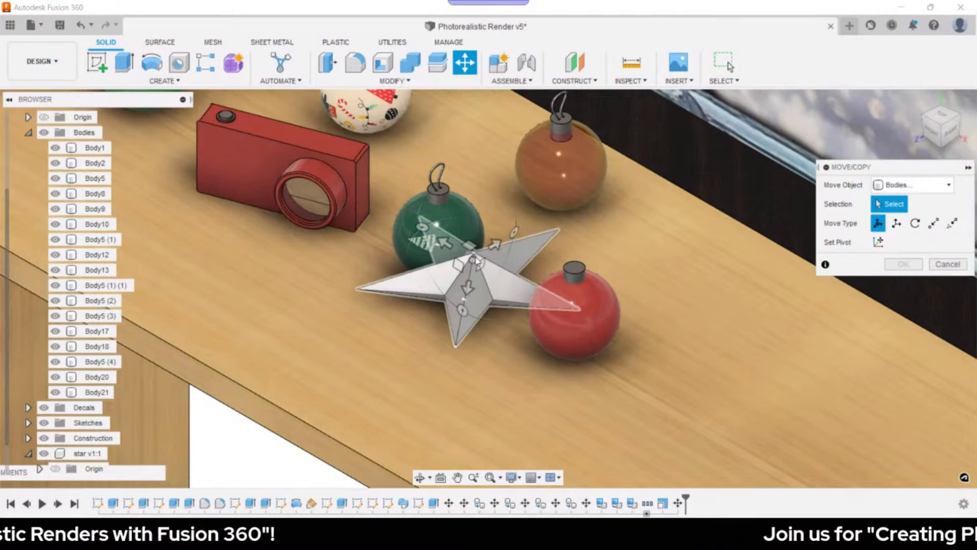
pyautogui.moveTo(478, 261); pyautogui.dragTo(412, 300)
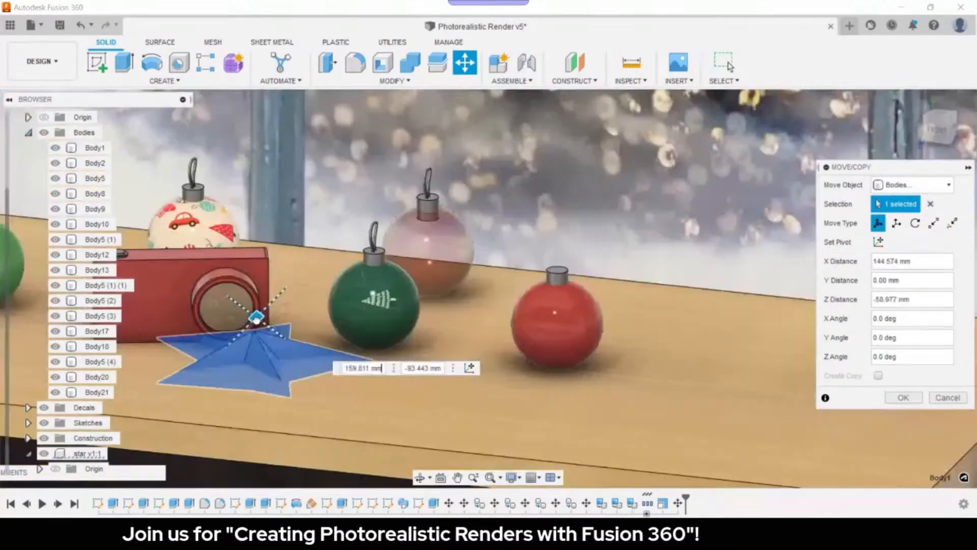
pyautogui.moveTo(255, 321); pyautogui.dragTo(224, 293)
pyautogui.keyDown('shift'); pyautogui.moveTo(229, 330); pyautogui.dragTo(410, 227, button='middle'); pyautogui.keyUp('shift')
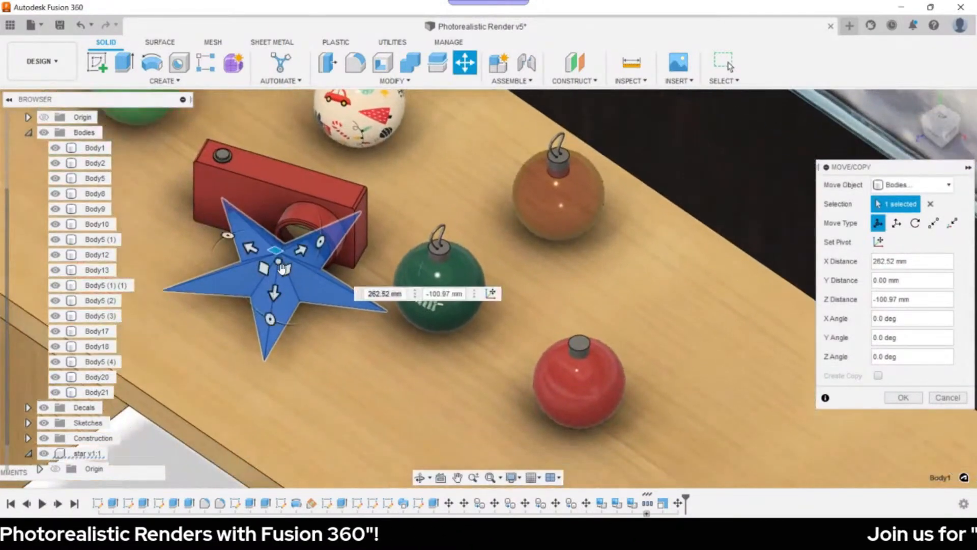
pyautogui.moveTo(278, 252); pyautogui.dragTo(313, 339)
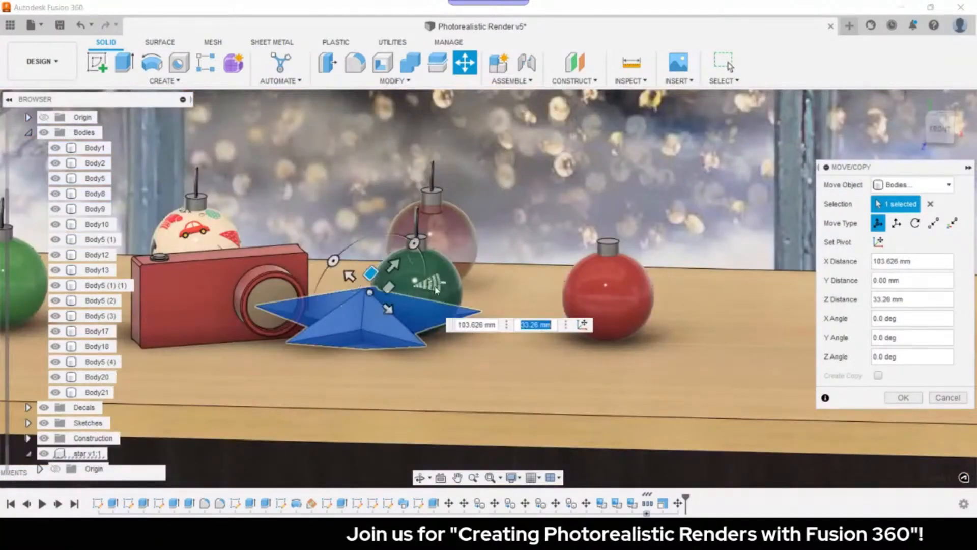
pyautogui.keyDown('shift'); pyautogui.moveTo(356, 285); pyautogui.dragTo(382, 367, button='middle'); pyautogui.keyUp('shift')
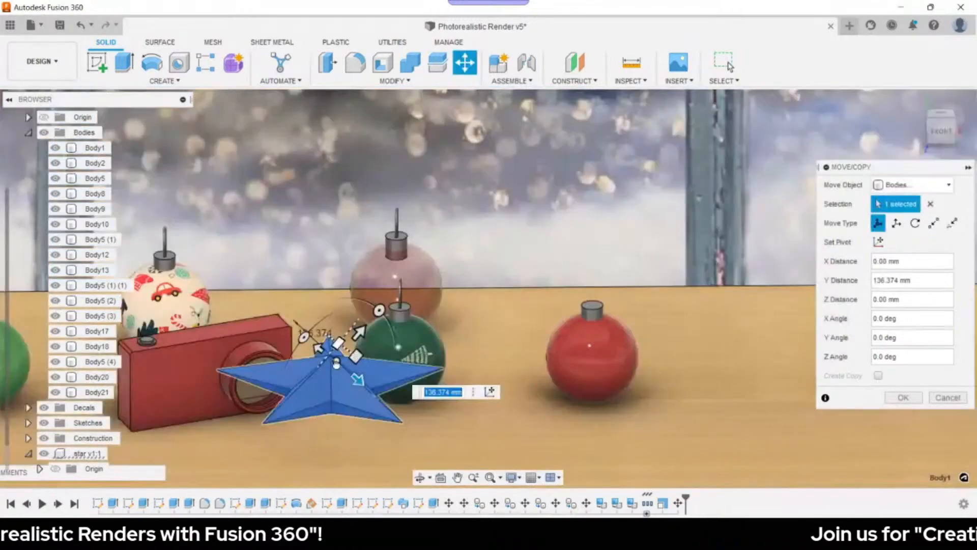
pyautogui.moveTo(371, 330); pyautogui.dragTo(328, 391)
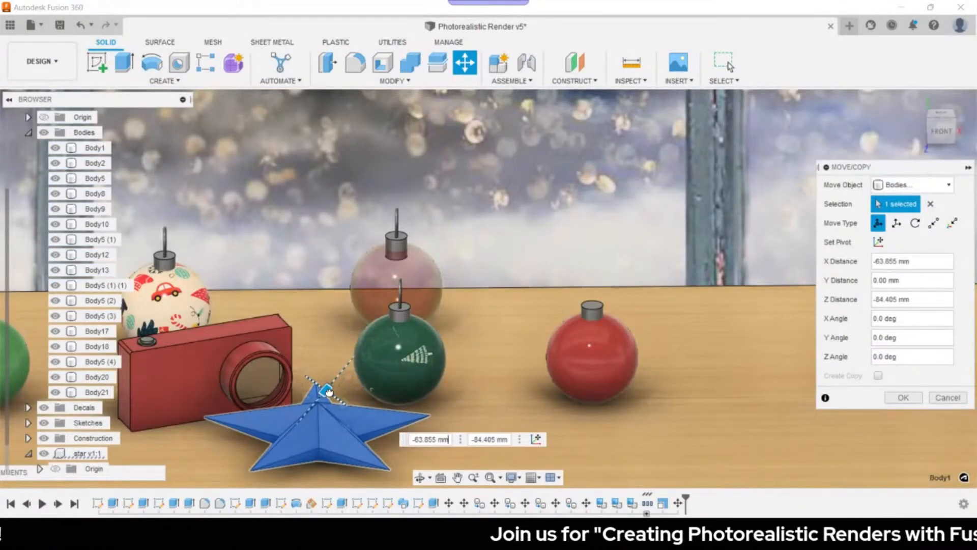
pyautogui.press('Return')
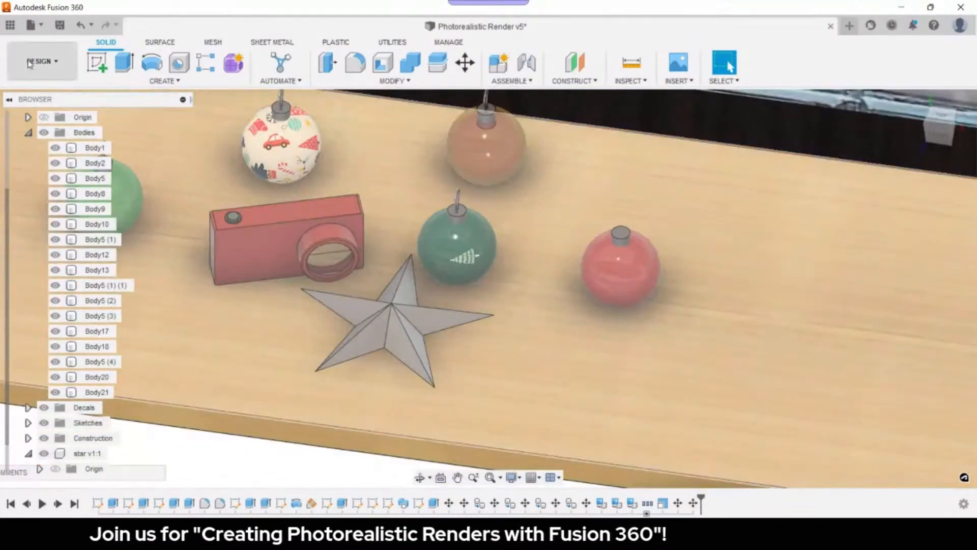
# - Switch to the RENDER workspace
pyautogui.click(29, 62)
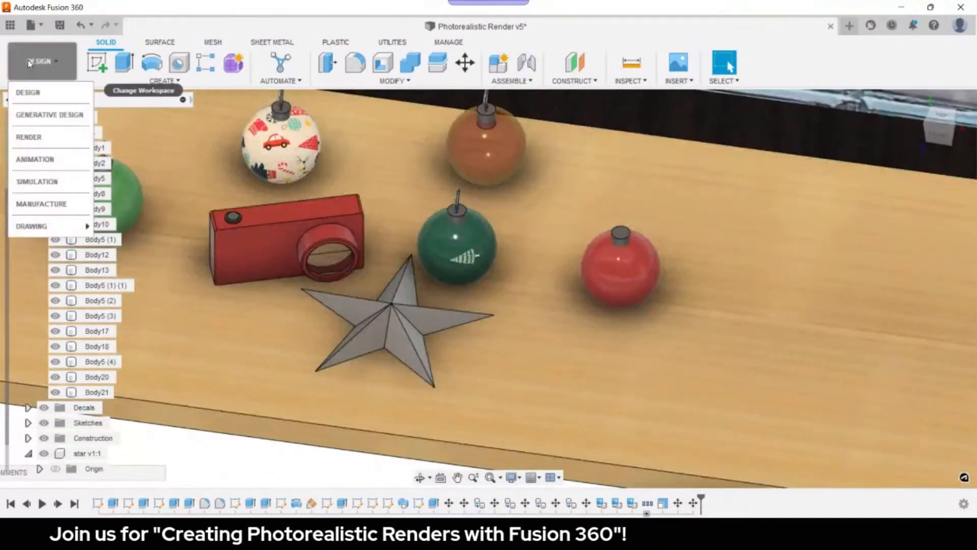
pyautogui.click(29, 137)
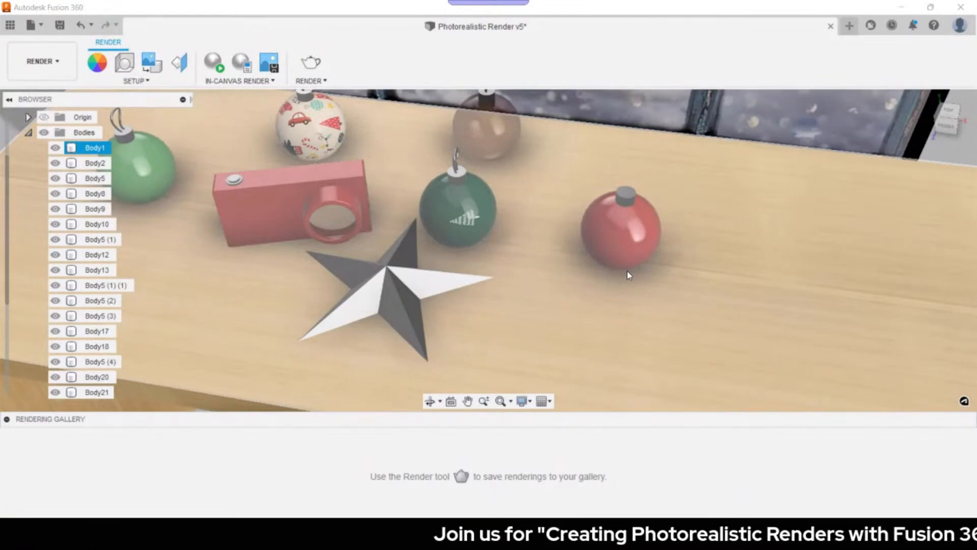
# - Browse the appearance library folders, such as Steel and Mirror, for a suitable material
pyautogui.click(702, 252)
pyautogui.press('a')
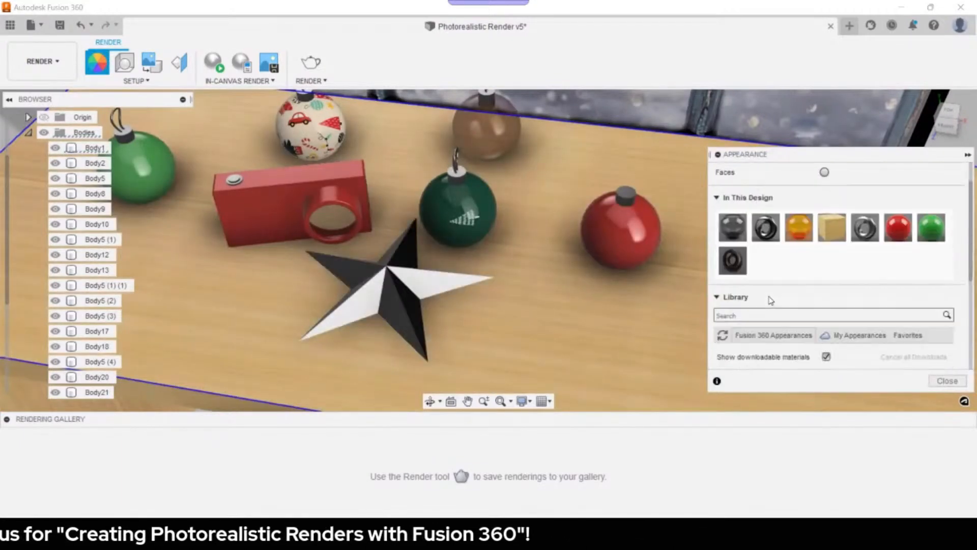
pyautogui.scroll(-3, 771, 300)
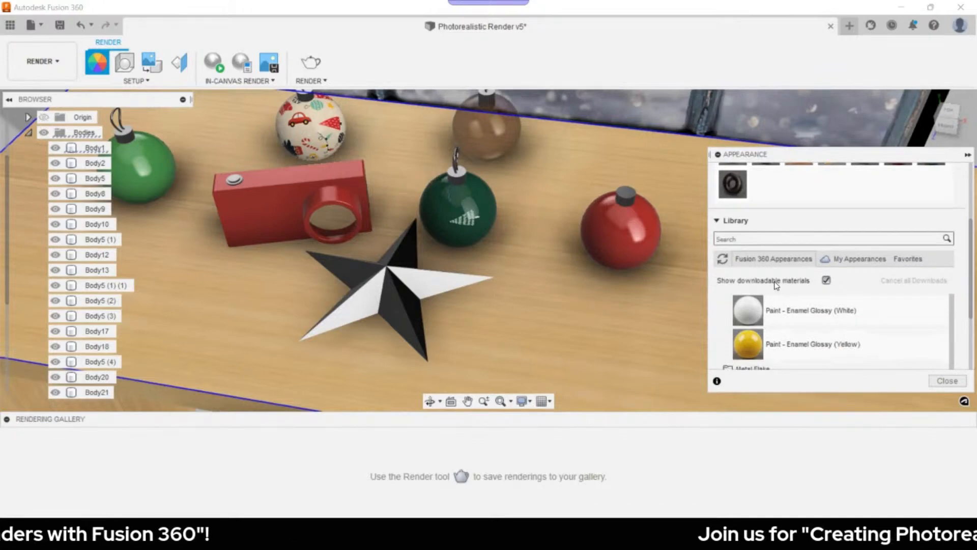
pyautogui.scroll(-5, 763, 311)
pyautogui.click(754, 333)
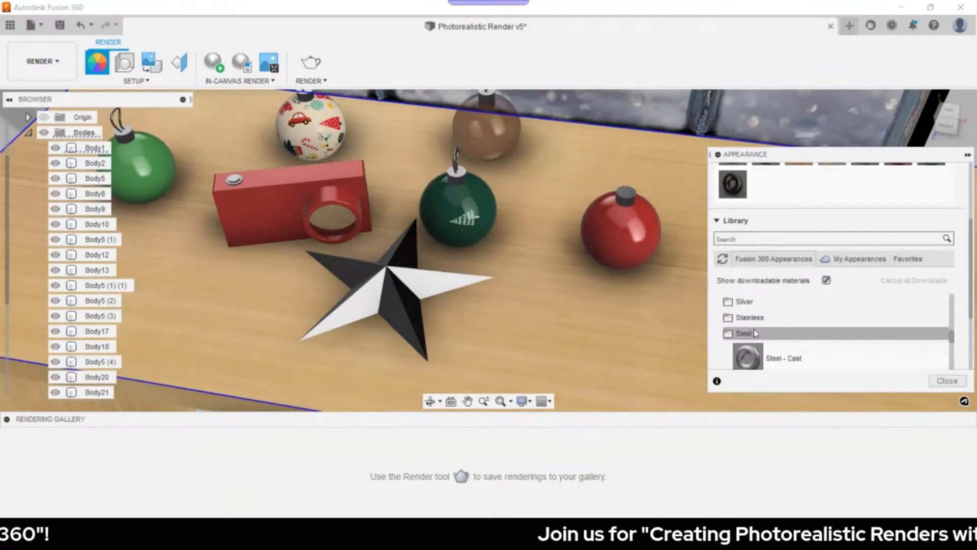
pyautogui.scroll(-4, 763, 334)
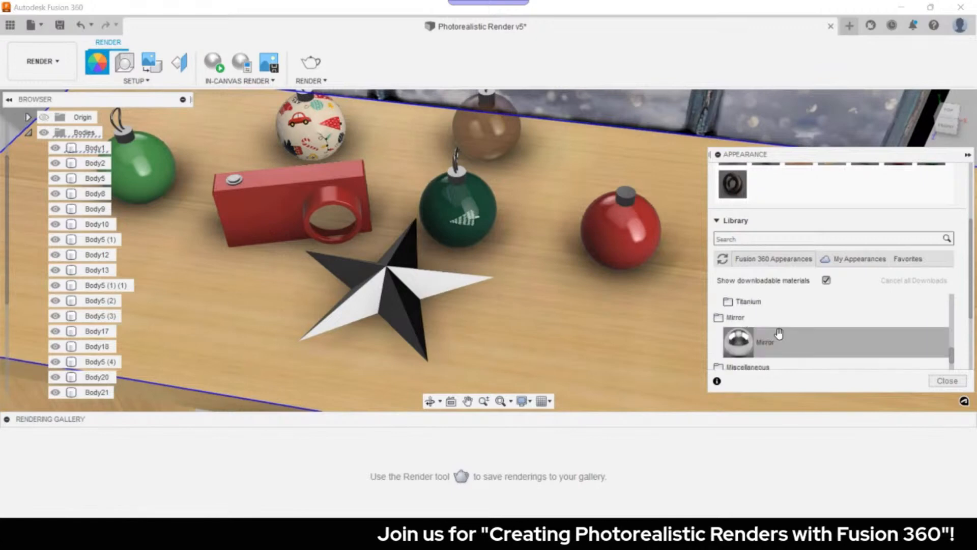
pyautogui.click(738, 318)
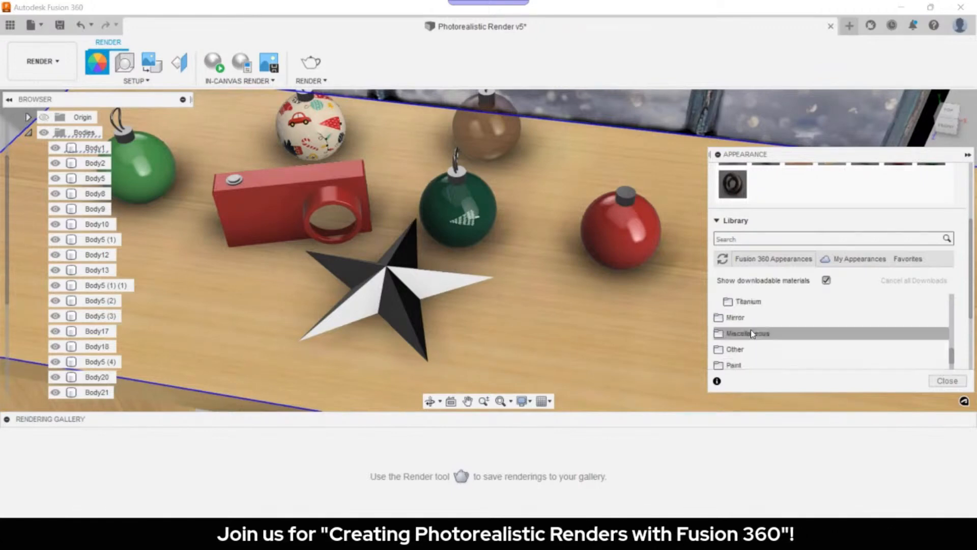
pyautogui.scroll(8, 758, 335)
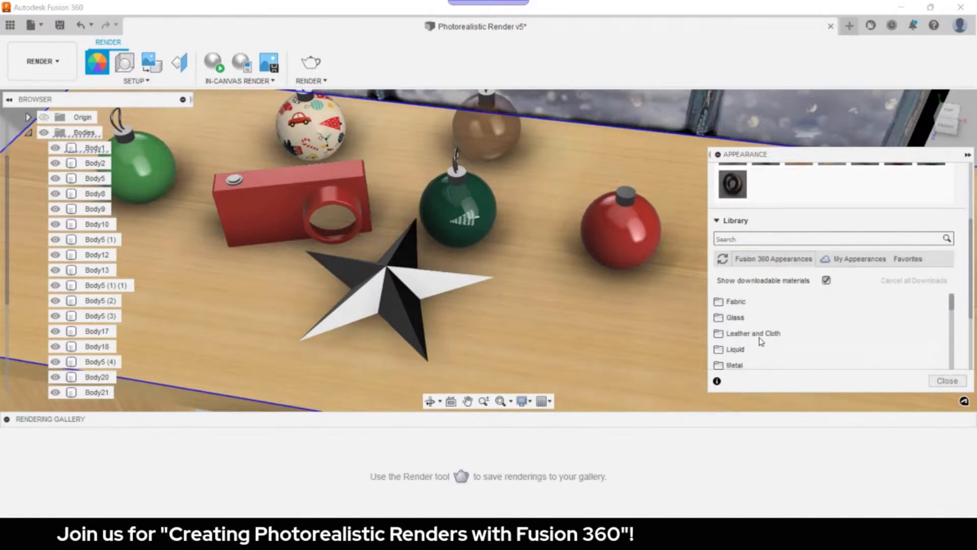
pyautogui.scroll(2, 758, 341)
pyautogui.scroll(-5, 756, 344)
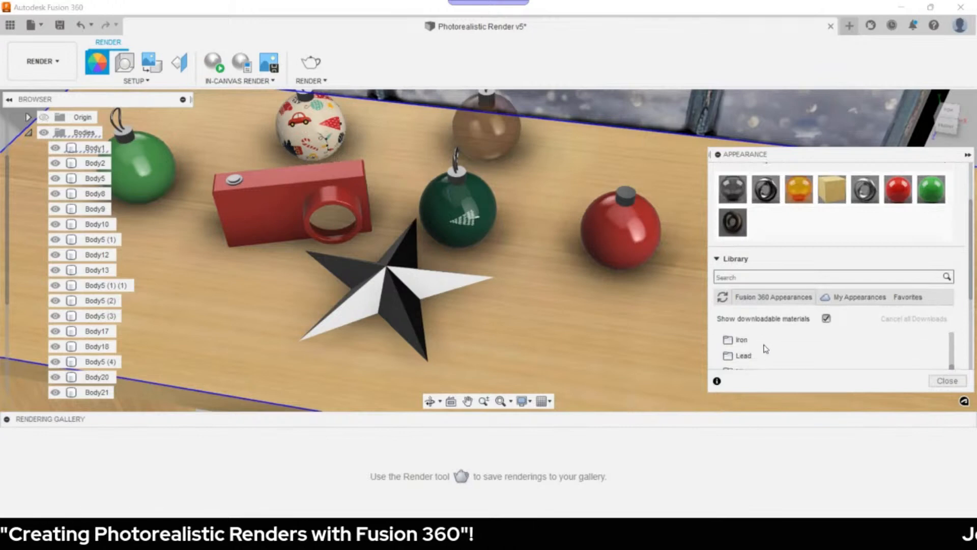
pyautogui.scroll(-3, 761, 348)
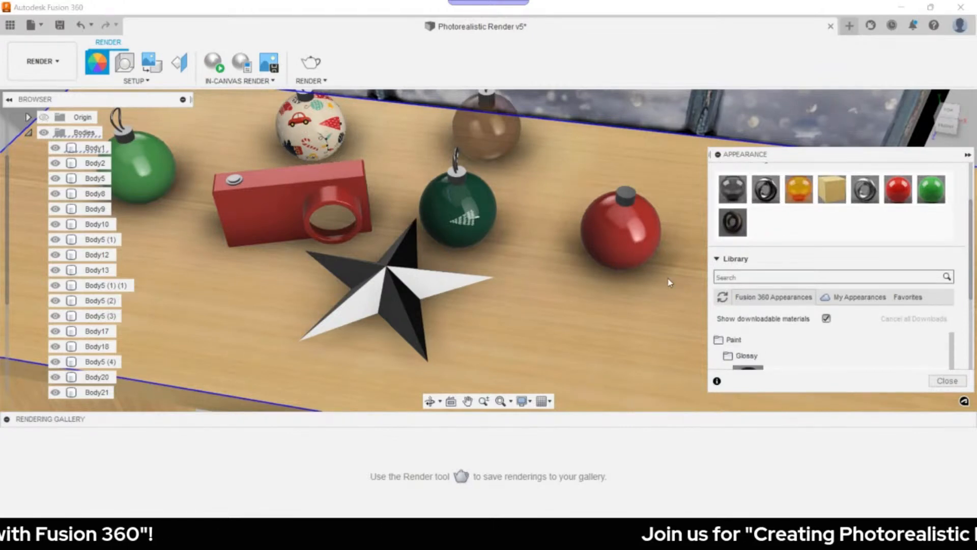
pyautogui.scroll(-2, 782, 350)
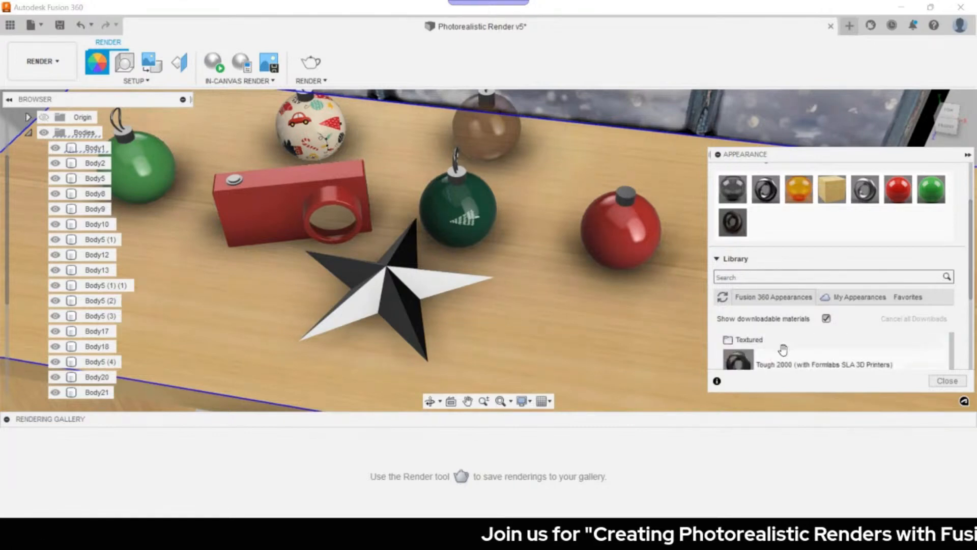
pyautogui.scroll(-5, 783, 349)
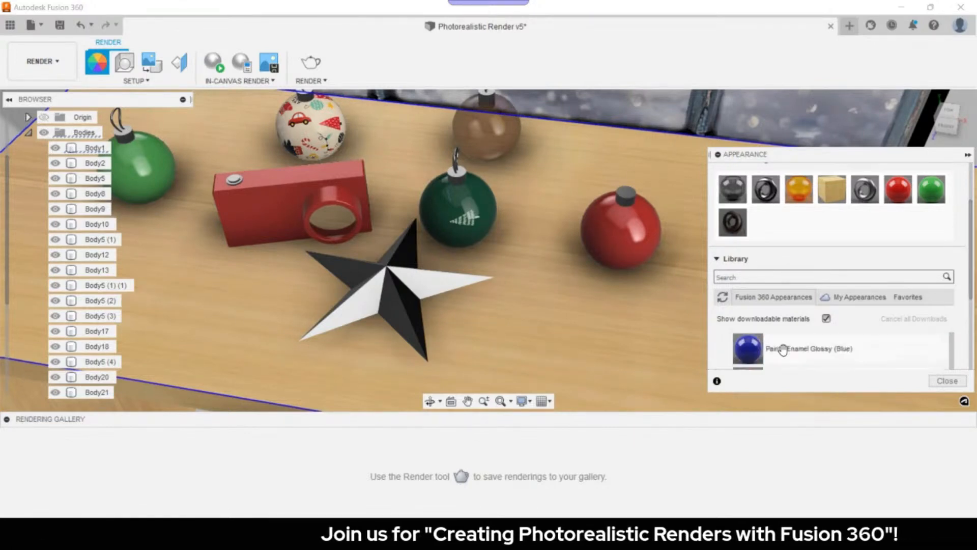
pyautogui.scroll(10, 783, 349)
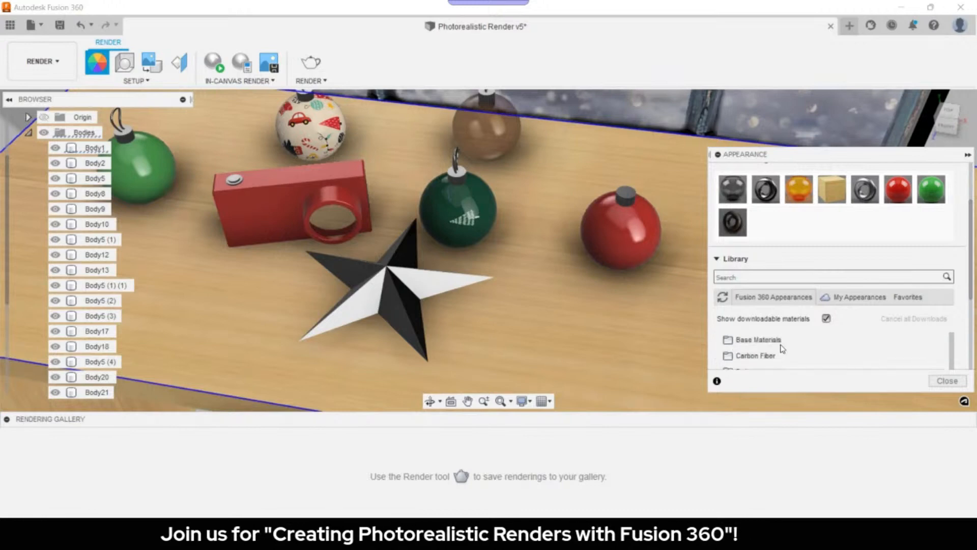
pyautogui.scroll(-5, 783, 349)
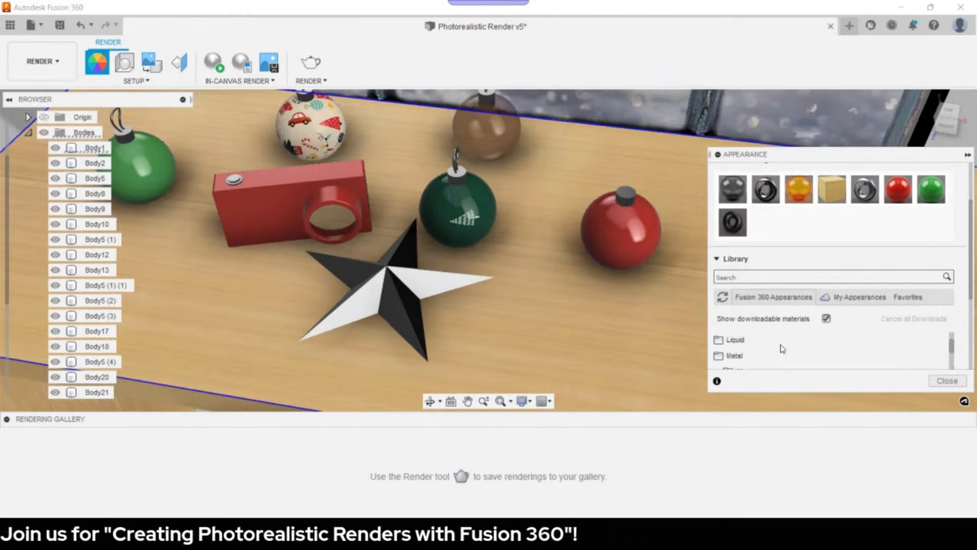
pyautogui.scroll(-2, 763, 352)
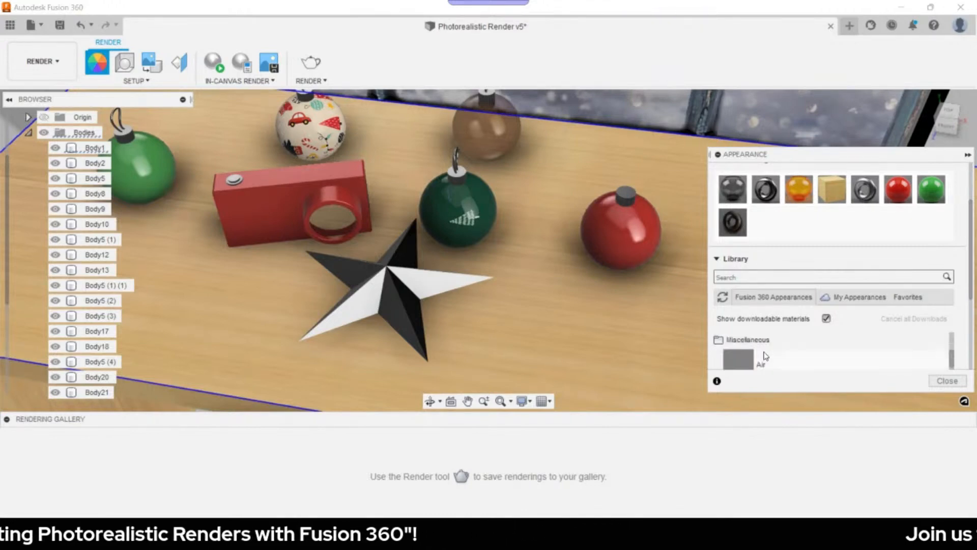
pyautogui.scroll(6, 760, 349)
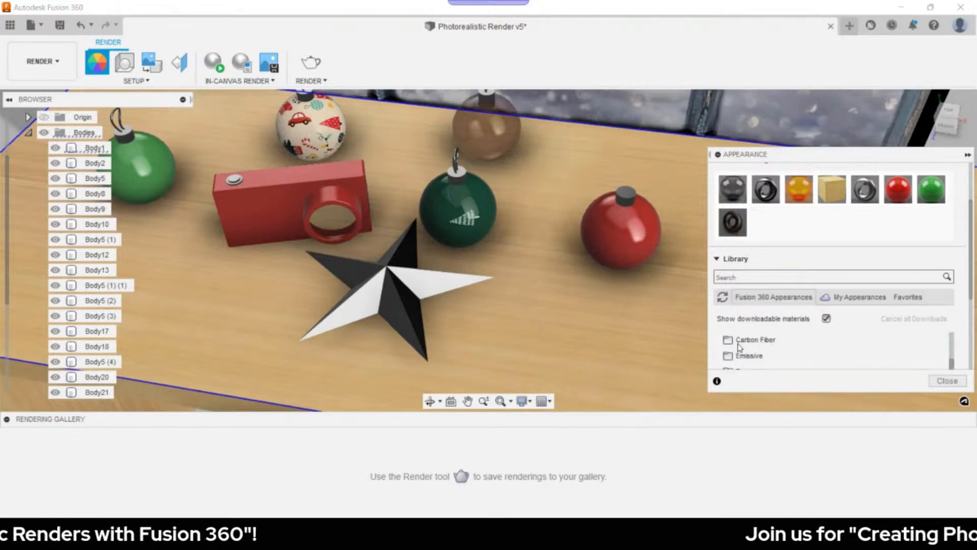
pyautogui.scroll(-6, 754, 349)
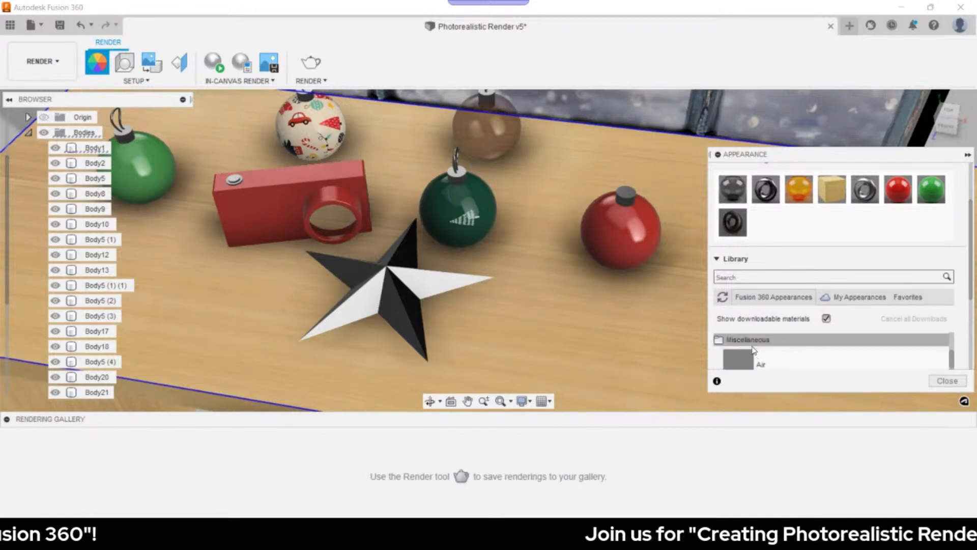
pyautogui.scroll(6, 756, 349)
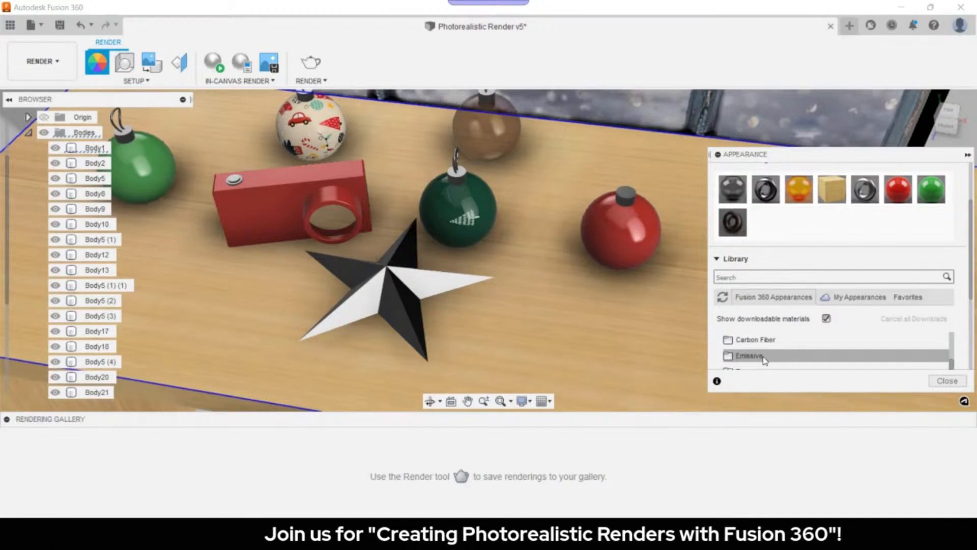
# - Apply Emissive LED - SMD 5630 - 50lm (White) to the star and close the panel
pyautogui.click(765, 356)
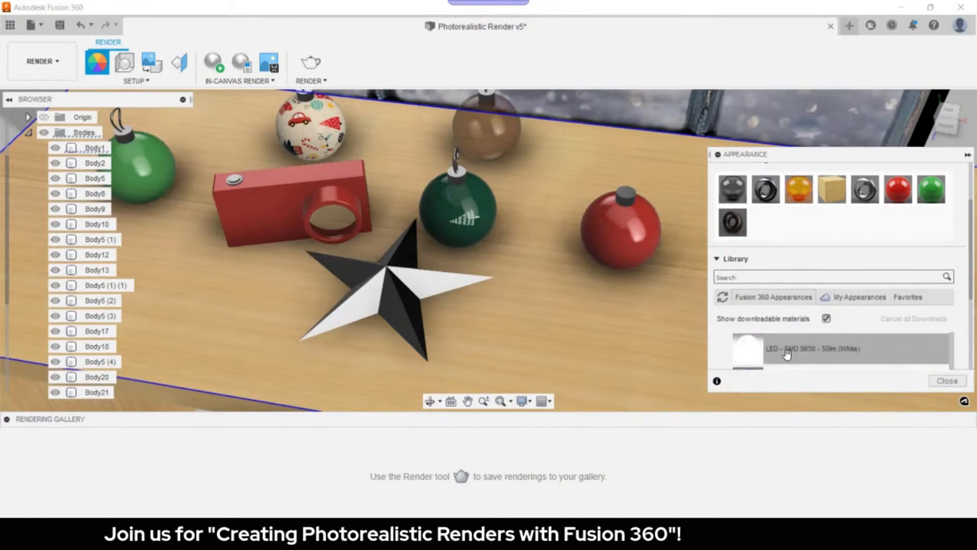
pyautogui.scroll(3, 778, 359)
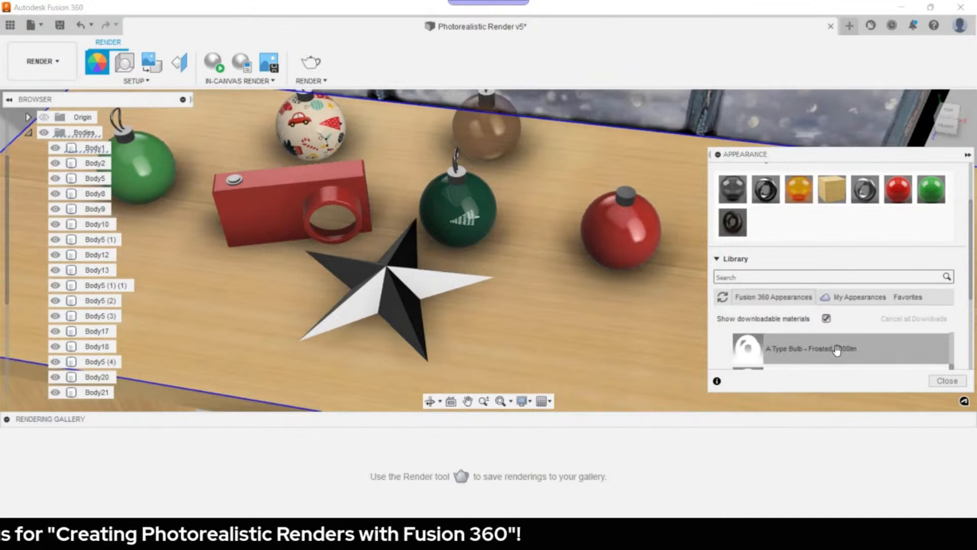
pyautogui.scroll(-4, 835, 350)
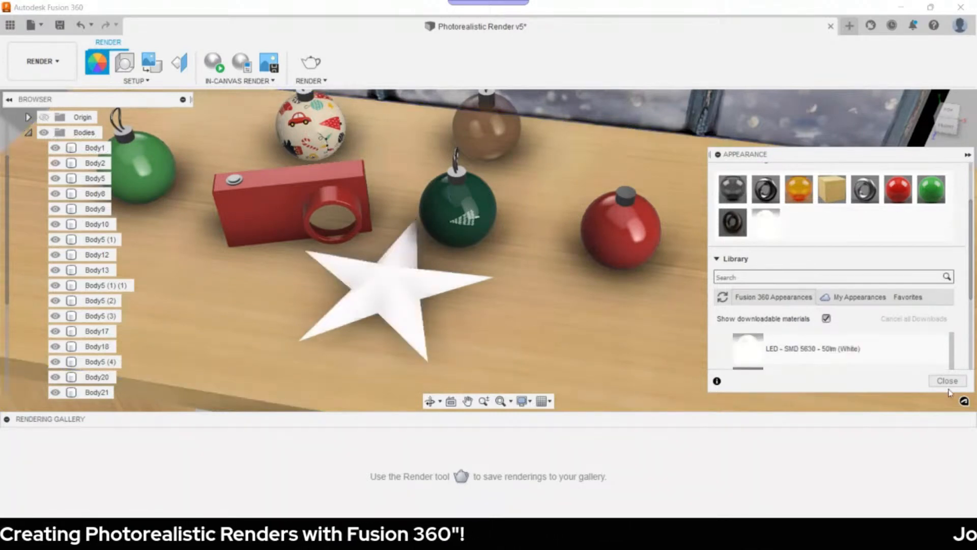
pyautogui.click(948, 381)
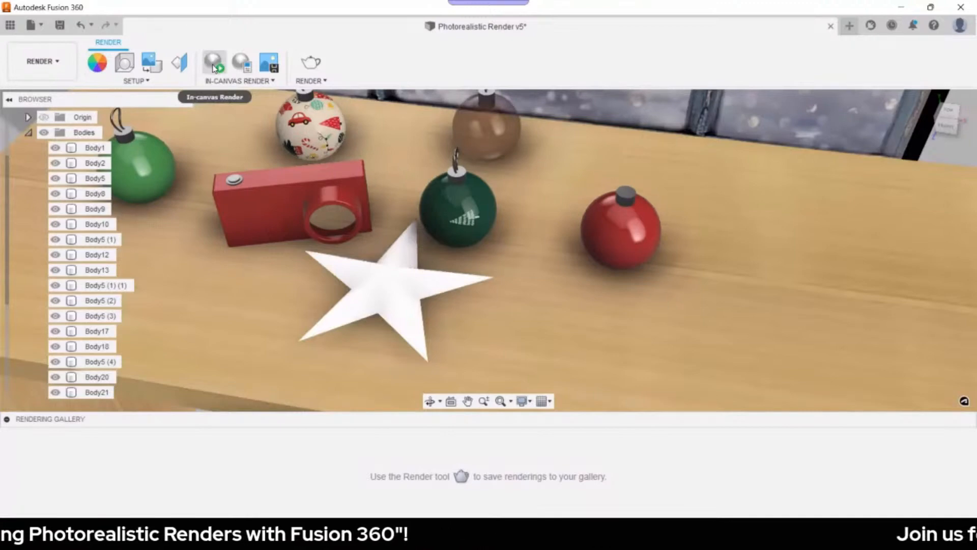
# - Edit the white LED appearance, setting its luminance to 3000 cd/m²
pyautogui.click(510, 327)
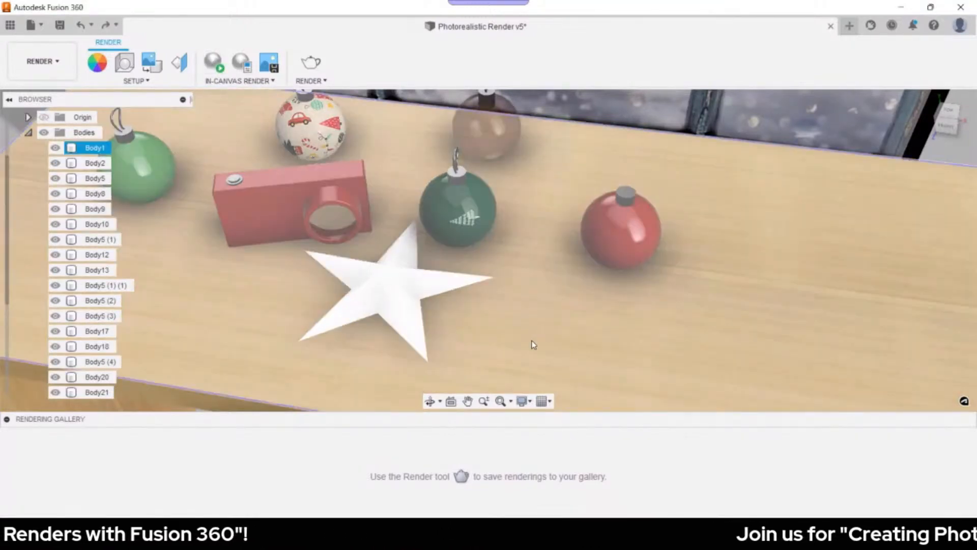
pyautogui.press('a')
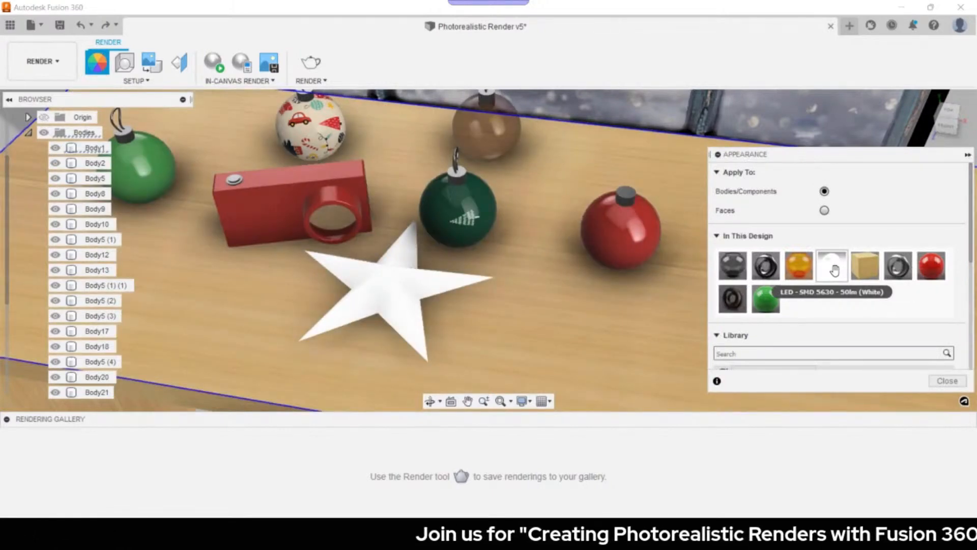
pyautogui.rightClick(834, 270)
pyautogui.click(859, 287)
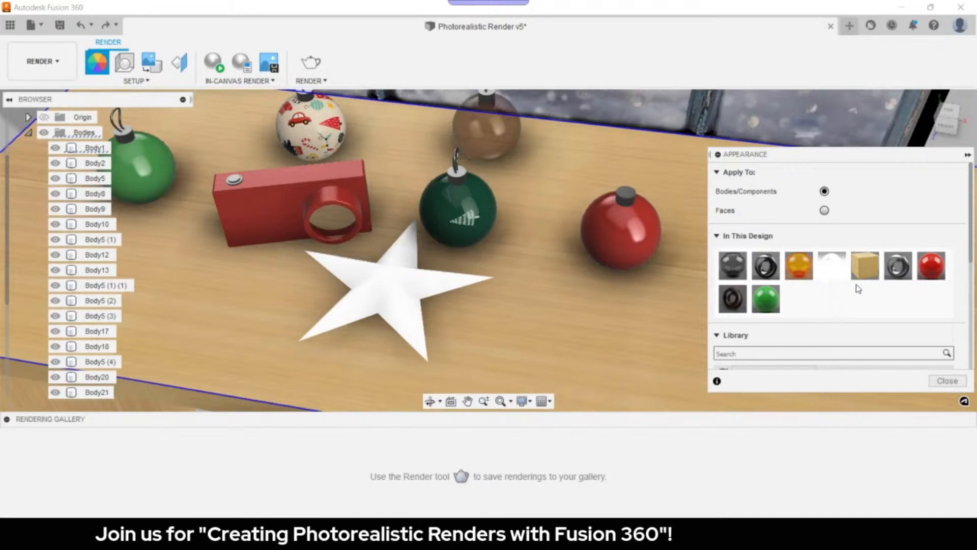
pyautogui.moveTo(627, 364); pyautogui.dragTo(584, 360)
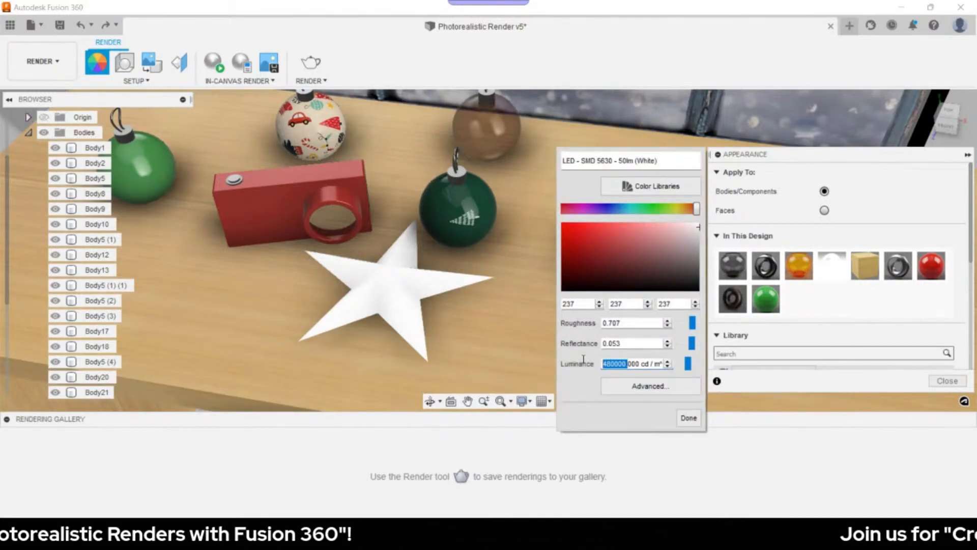
pyautogui.write('3')
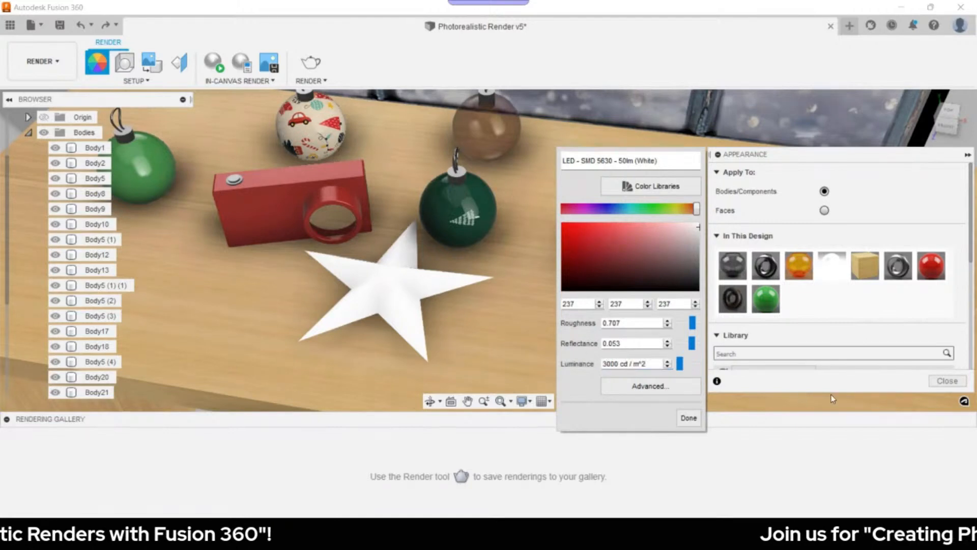
pyautogui.click(692, 419)
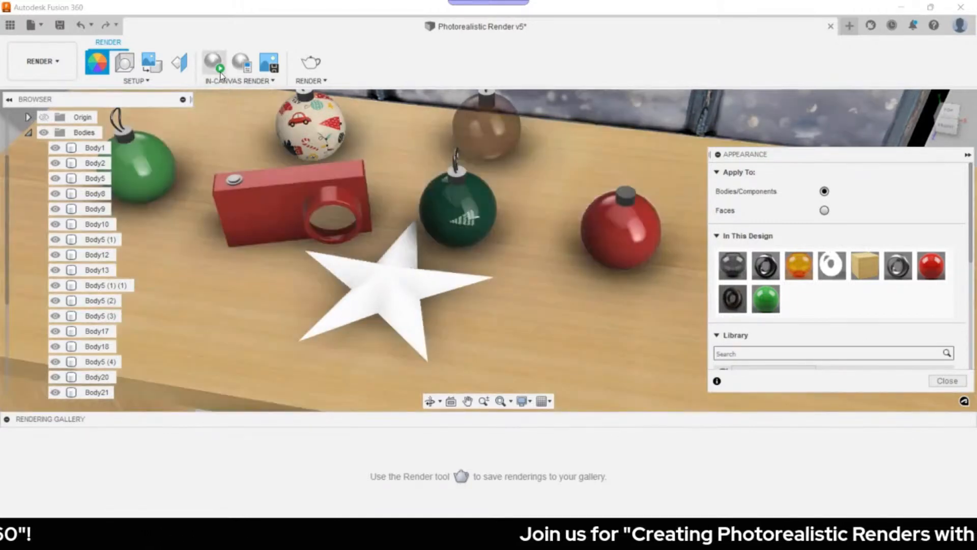
# - Run a brief in-canvas render of the glowing star, then return to the Home view
pyautogui.click(216, 64)
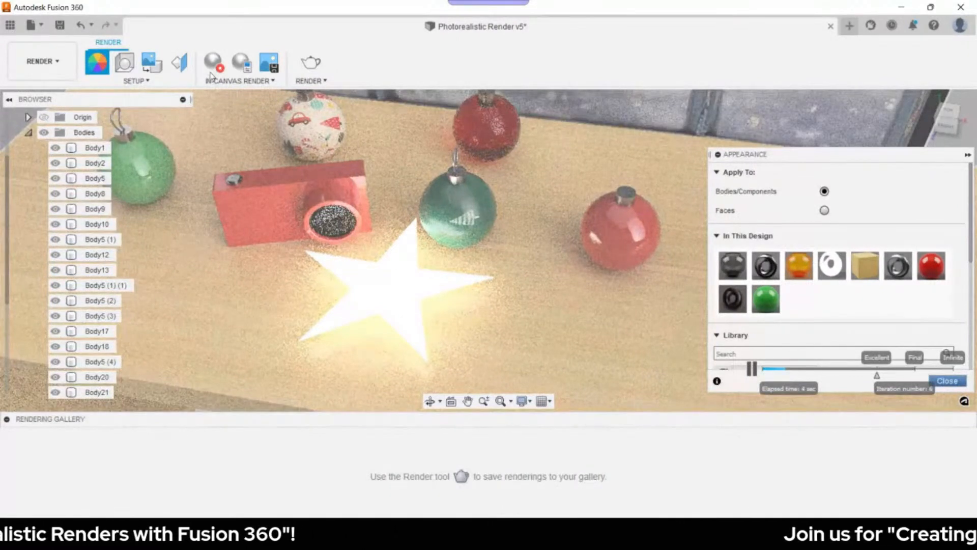
pyautogui.click(212, 74)
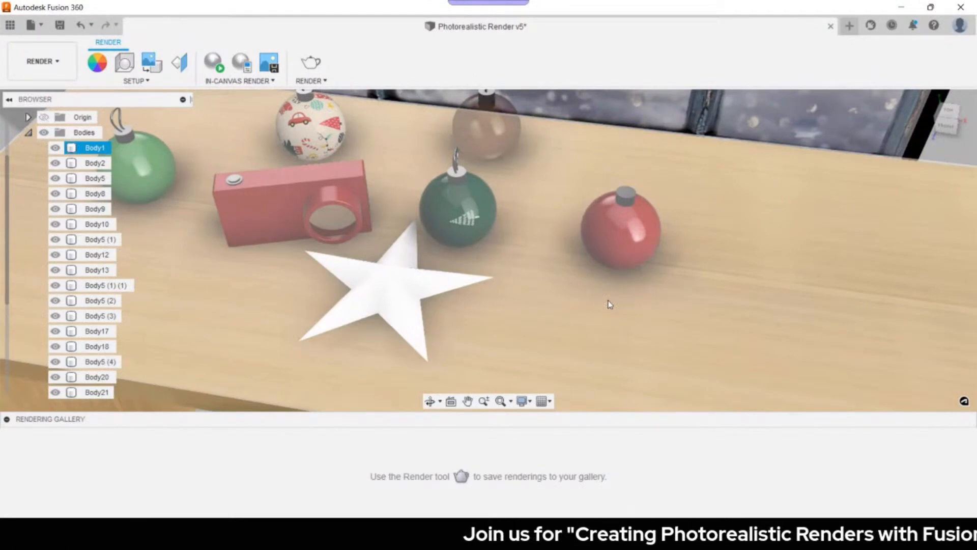
pyautogui.click(928, 100)
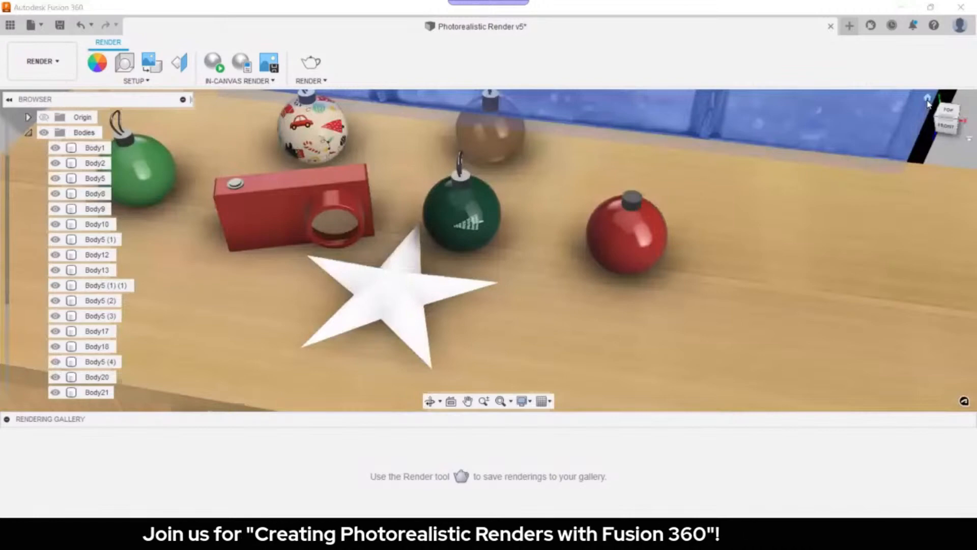
pyautogui.click(928, 101)
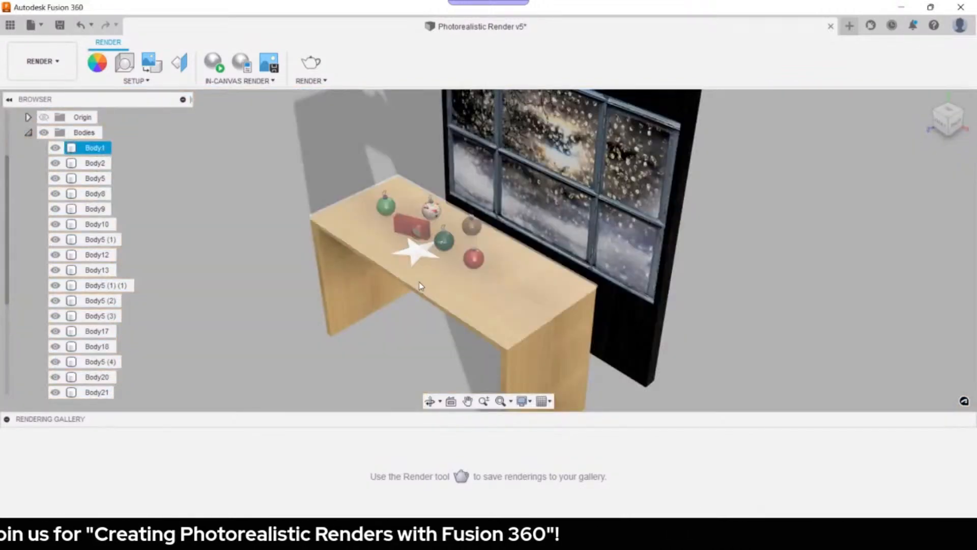
# - Set the environment brightness to 2000 lx in Scene Settings
pyautogui.click(122, 66)
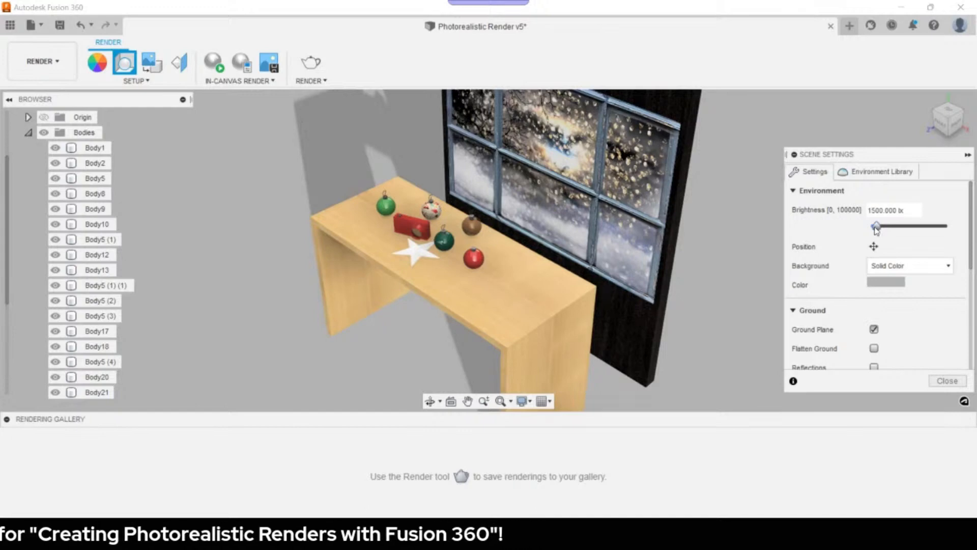
pyautogui.moveTo(876, 229); pyautogui.dragTo(888, 231)
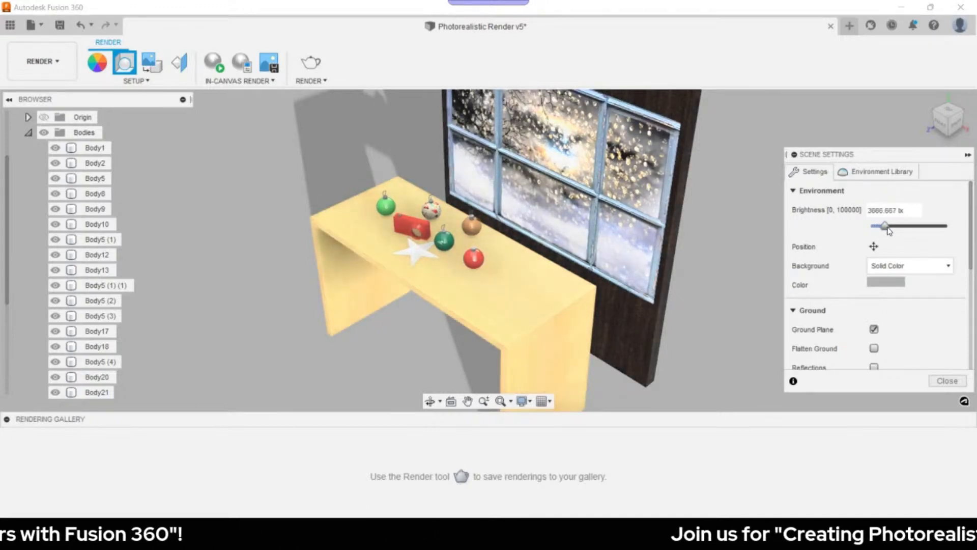
pyautogui.moveTo(888, 231); pyautogui.dragTo(882, 231)
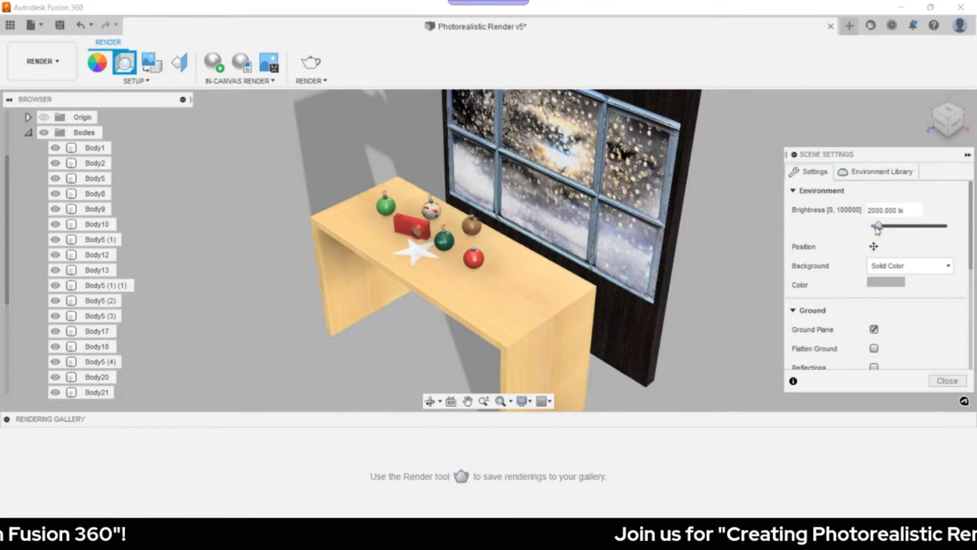
pyautogui.click(899, 317)
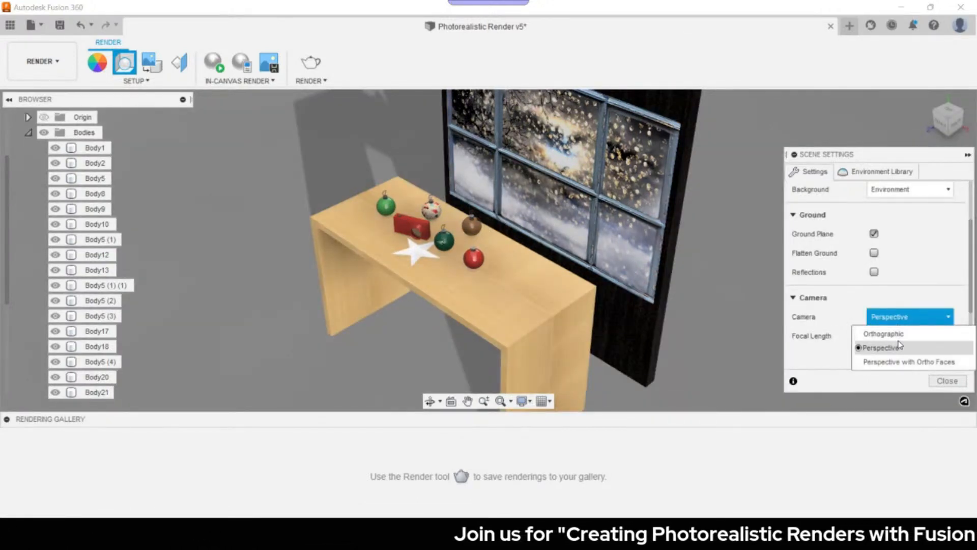
# - Keep the camera on Perspective and adjust the focal length slider back toward 90 mm
pyautogui.click(901, 318)
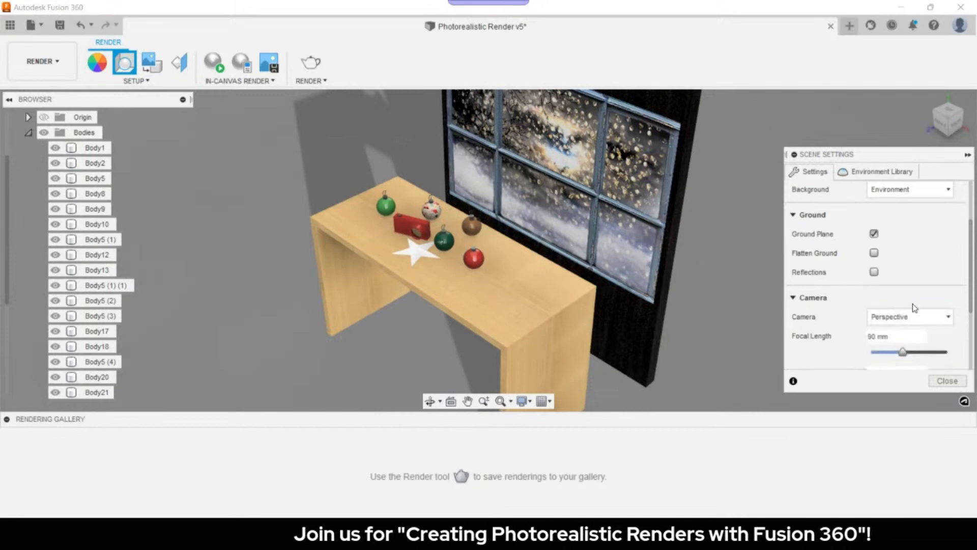
pyautogui.moveTo(901, 352)
pyautogui.mouseDown()
pyautogui.moveTo(919, 354)
pyautogui.moveTo(901, 356)
pyautogui.mouseUp()
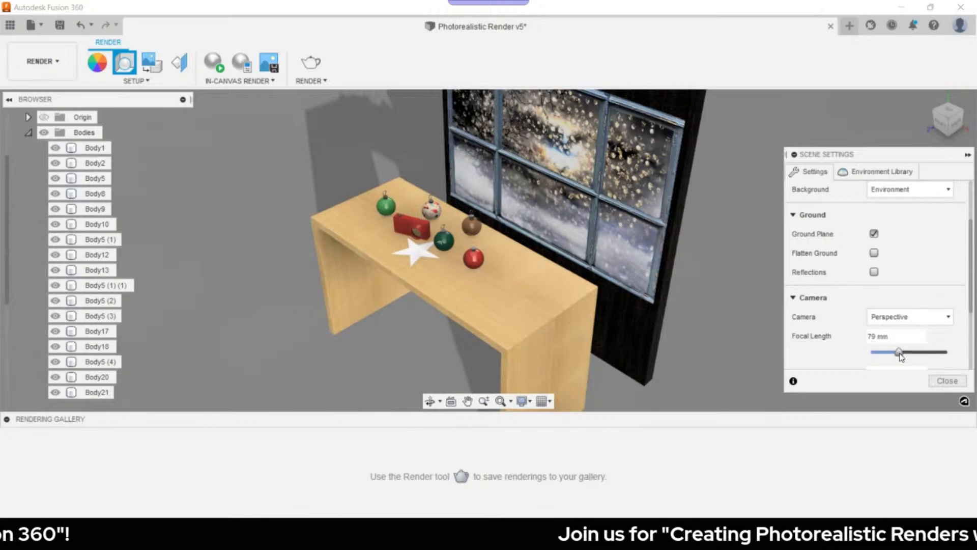
pyautogui.moveTo(900, 355); pyautogui.dragTo(903, 352)
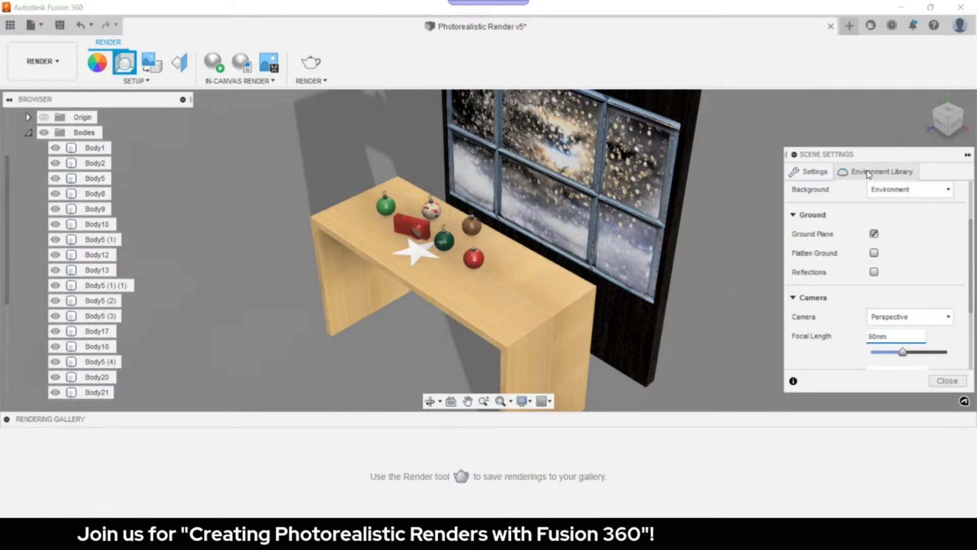
# - Browse the Environment Library and download the Snow Field environment
pyautogui.click(868, 174)
pyautogui.scroll(-2, 880, 234)
pyautogui.scroll(-3, 881, 235)
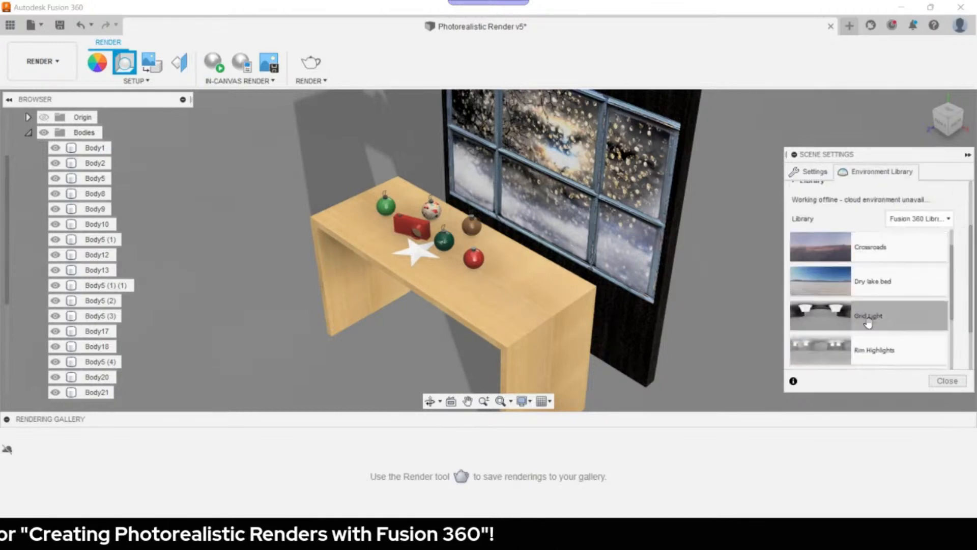
pyautogui.scroll(-2, 862, 289)
pyautogui.scroll(-5, 865, 301)
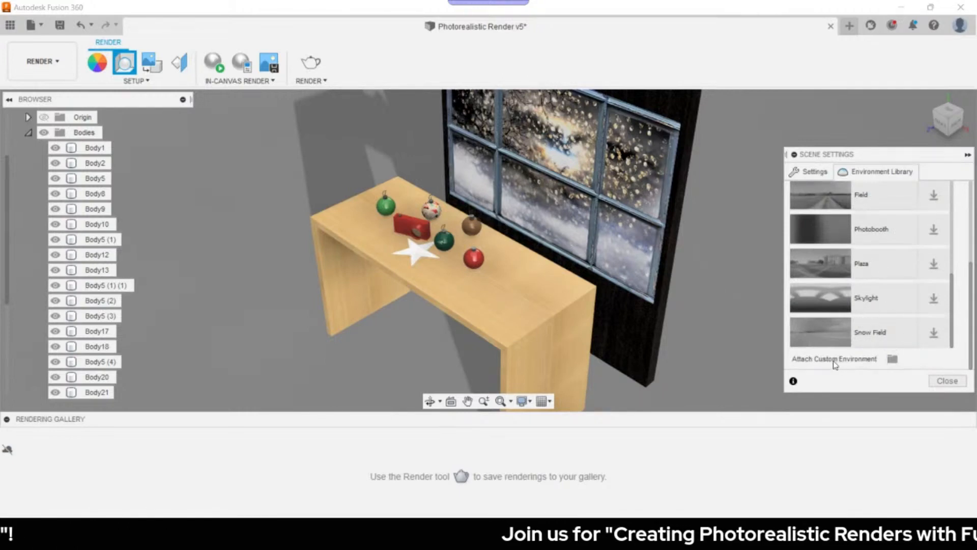
pyautogui.scroll(2, 865, 305)
pyautogui.scroll(5, 866, 298)
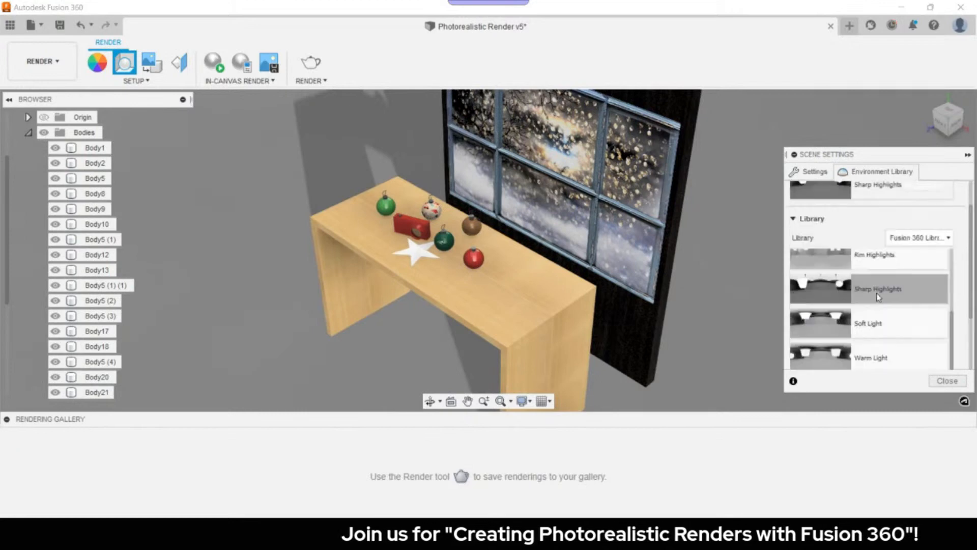
pyautogui.scroll(-1, 888, 306)
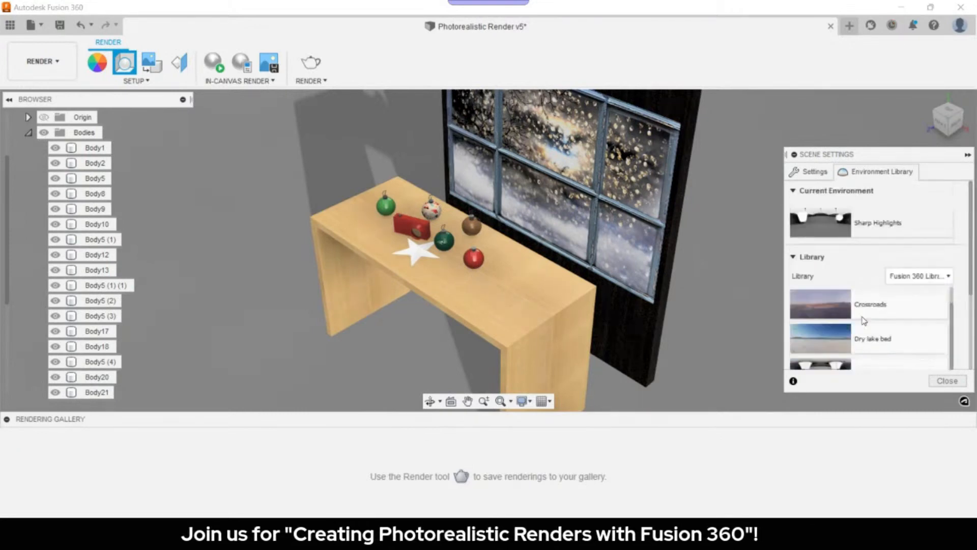
pyautogui.scroll(-5, 891, 315)
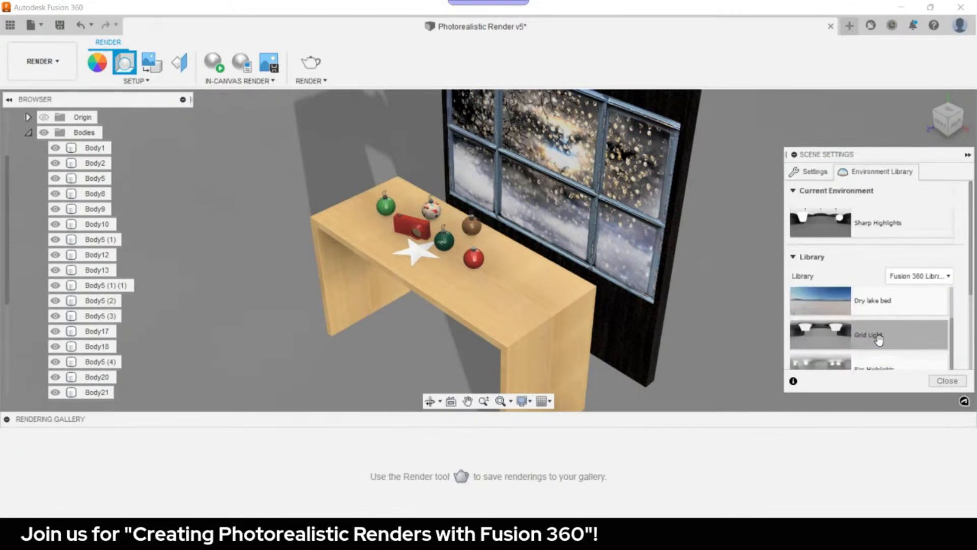
pyautogui.scroll(-3, 897, 324)
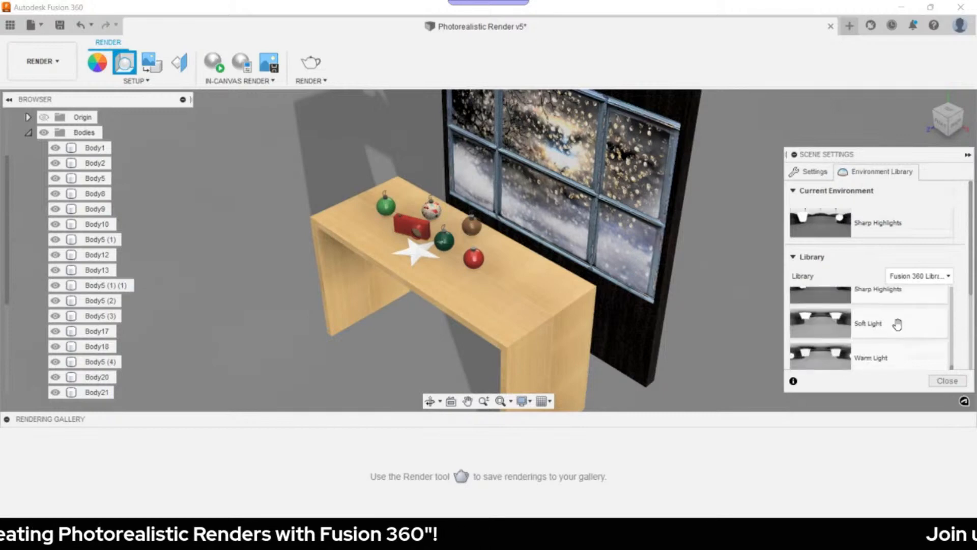
pyautogui.scroll(-5, 900, 322)
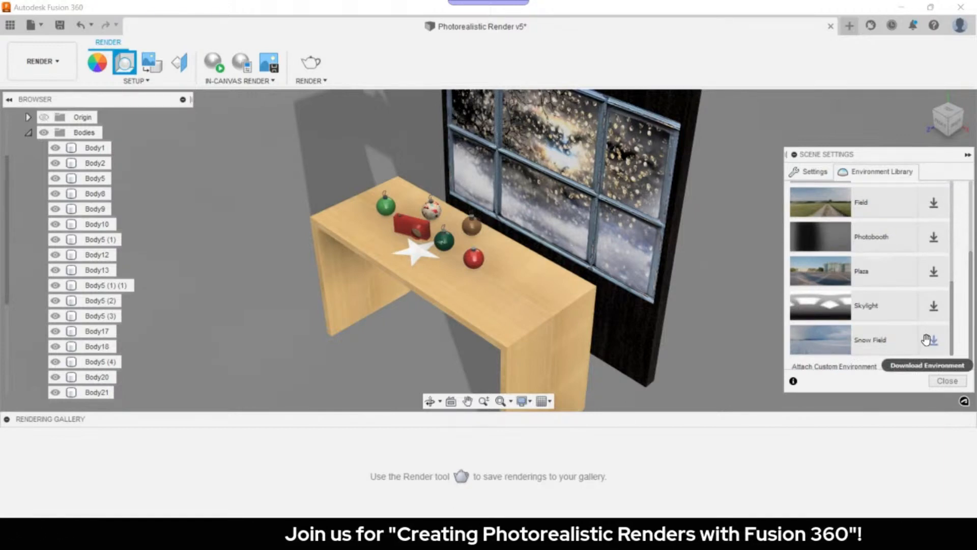
pyautogui.click(928, 339)
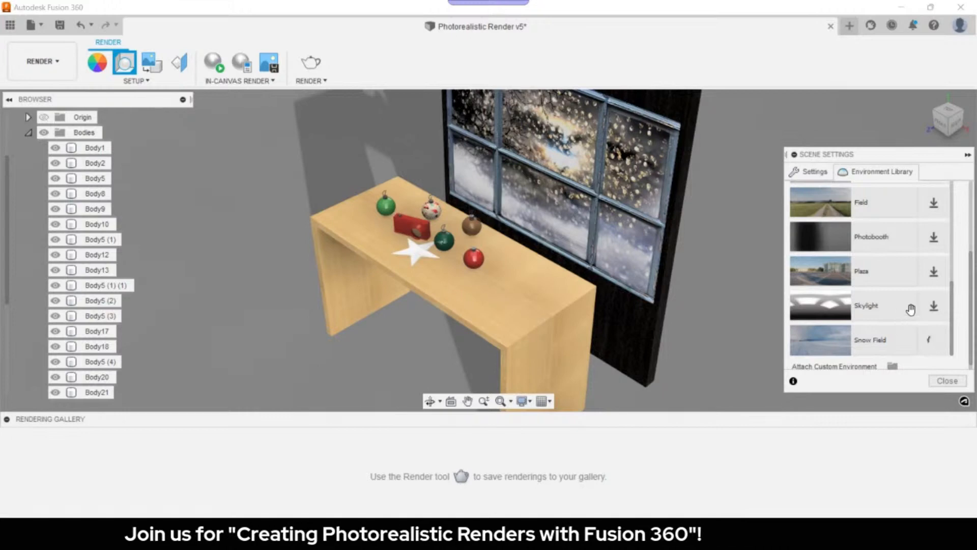
# - Drag the Soft Light environment onto the desk scene
pyautogui.scroll(3, 911, 310)
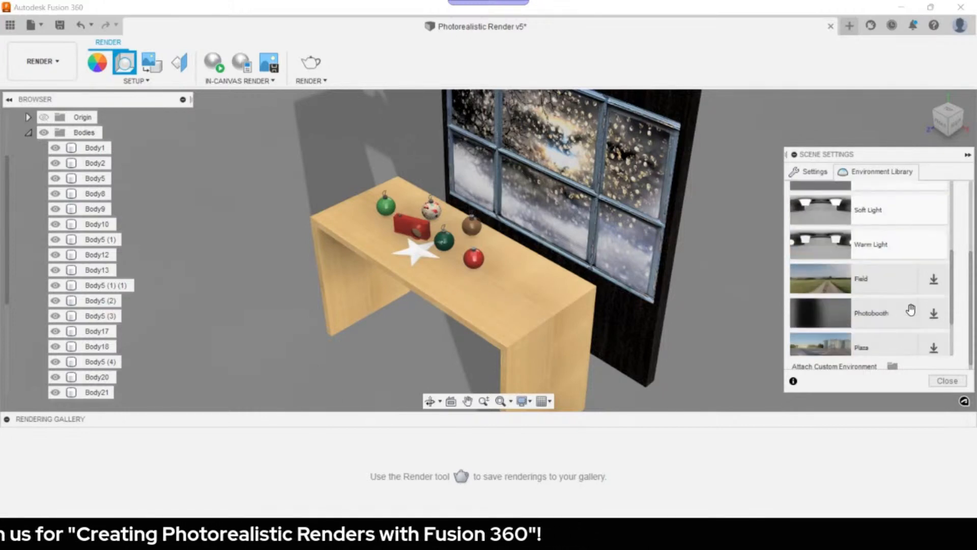
pyautogui.scroll(3, 911, 309)
pyautogui.moveTo(876, 295); pyautogui.dragTo(872, 306)
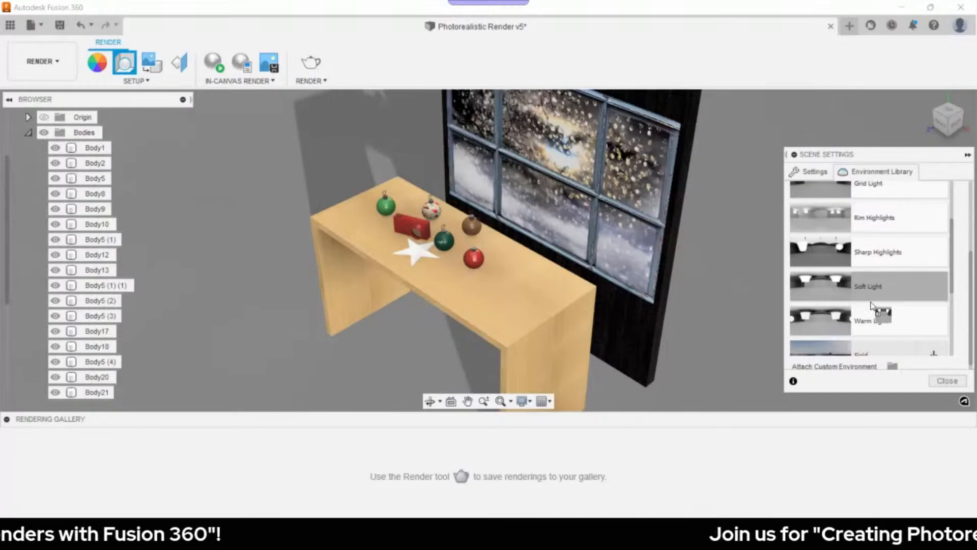
pyautogui.moveTo(871, 306); pyautogui.dragTo(545, 265)
pyautogui.scroll(3, 544, 264)
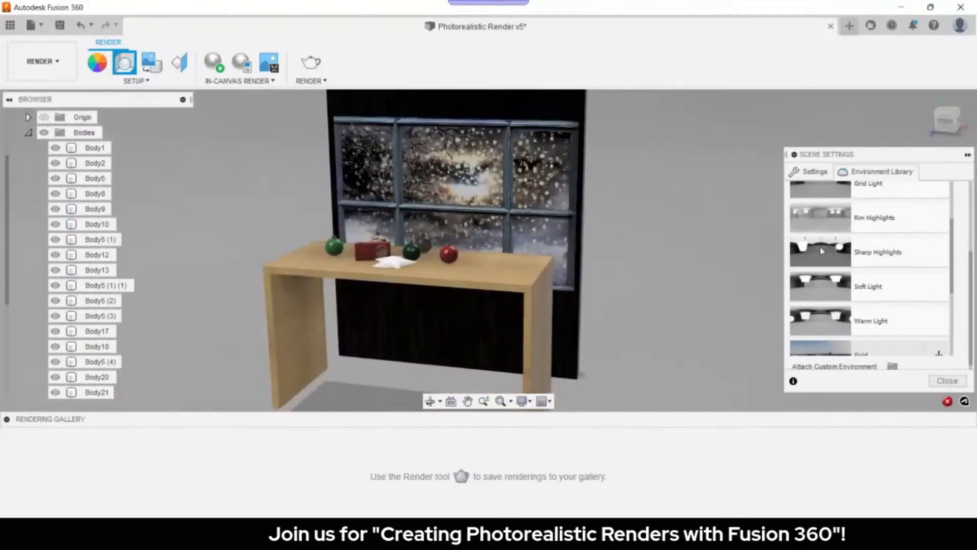
pyautogui.scroll(-5, 869, 305)
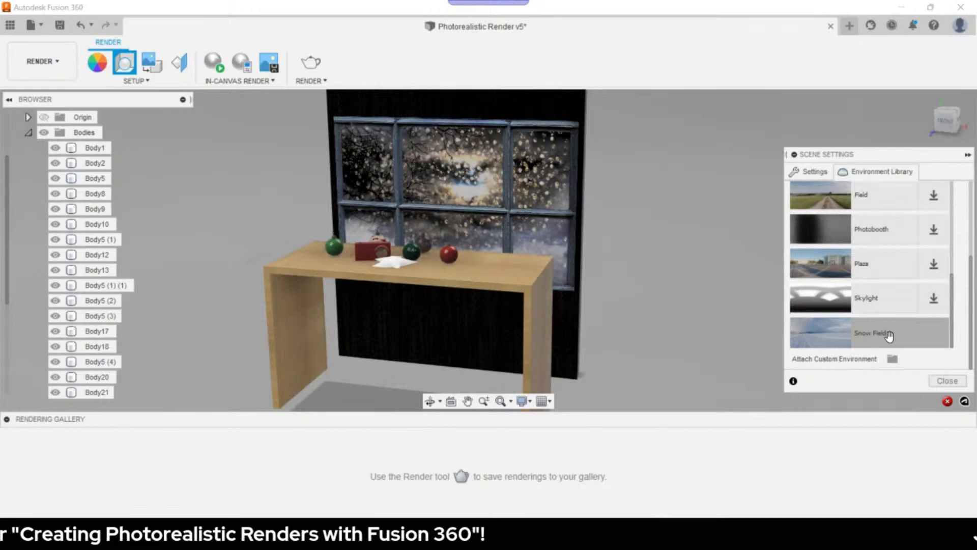
# - Apply the Snow Field environment to the scene and orbit to inspect it
pyautogui.moveTo(888, 335); pyautogui.dragTo(693, 308)
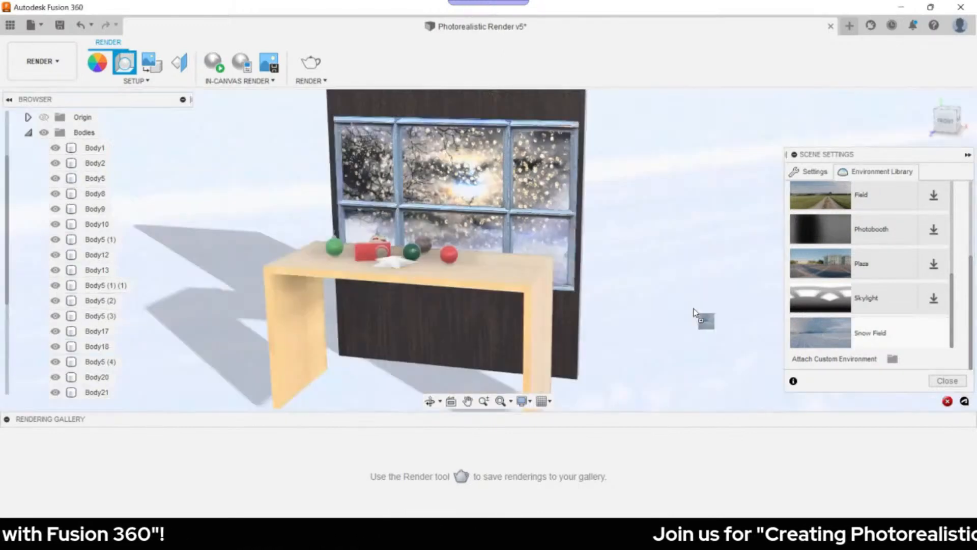
pyautogui.scroll(-2, 612, 289)
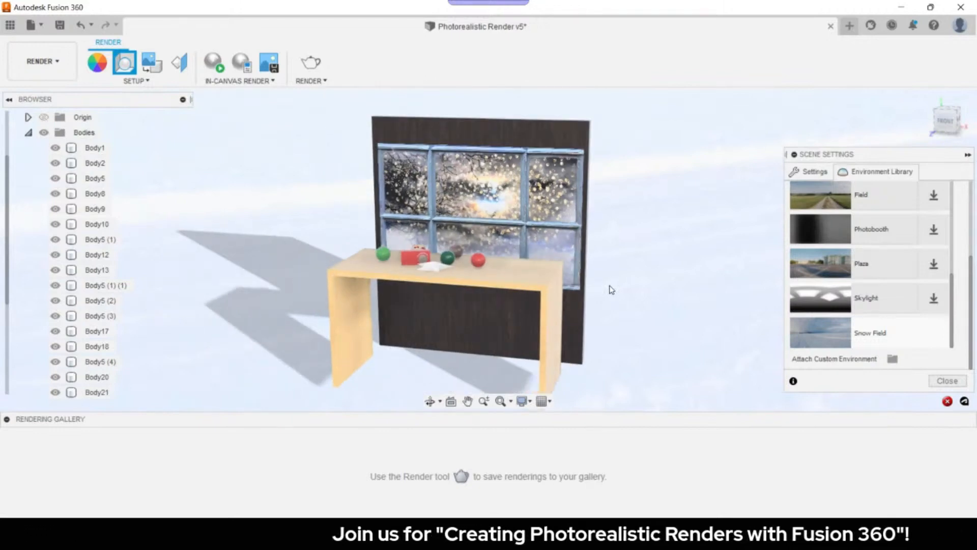
pyautogui.scroll(3, 612, 290)
pyautogui.keyDown('shift'); pyautogui.moveTo(611, 290); pyautogui.dragTo(731, 274, button='middle'); pyautogui.keyUp('shift')
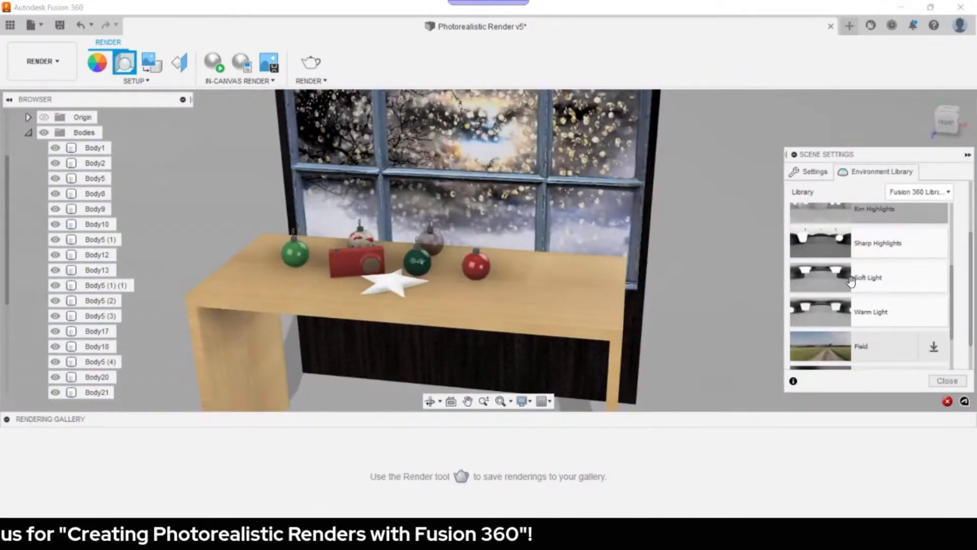
# - Download the Skylight environment and apply it to the scene
pyautogui.scroll(-3, 851, 281)
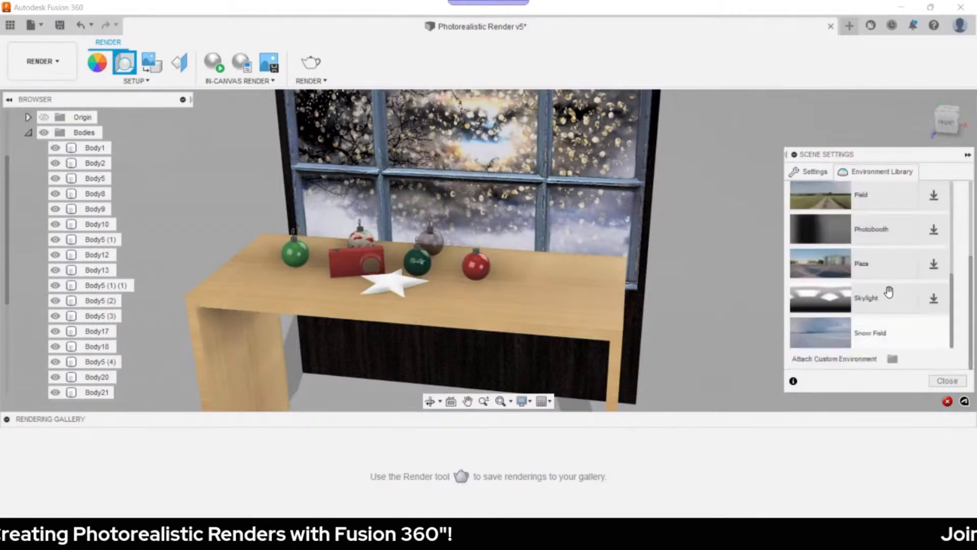
pyautogui.click(934, 300)
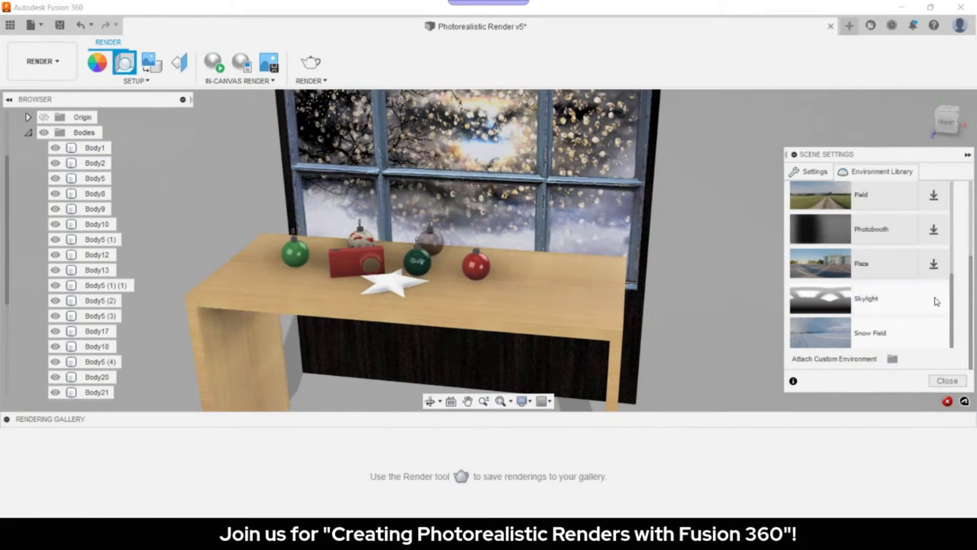
pyautogui.moveTo(886, 295); pyautogui.dragTo(672, 285)
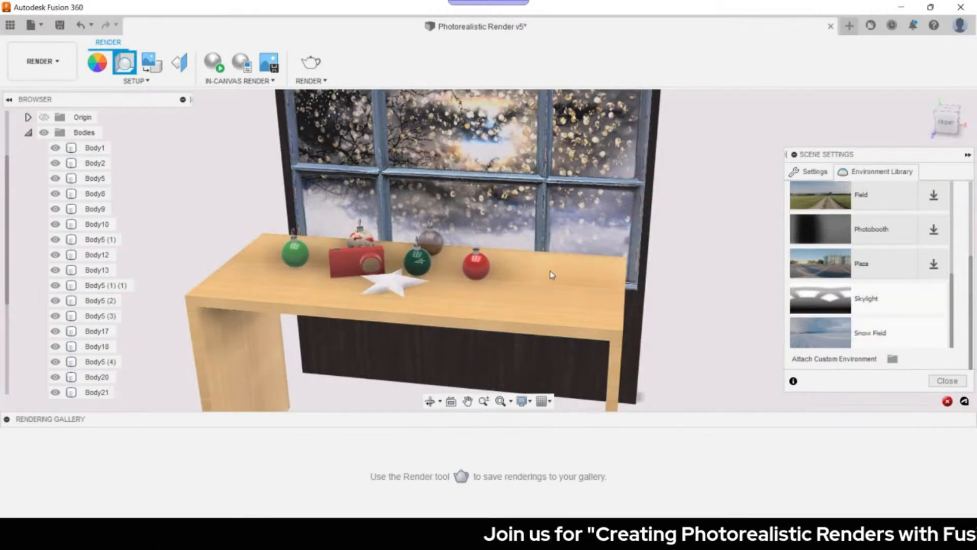
# - Apply the Grid Light environment to the desk scene
pyautogui.scroll(5, 873, 270)
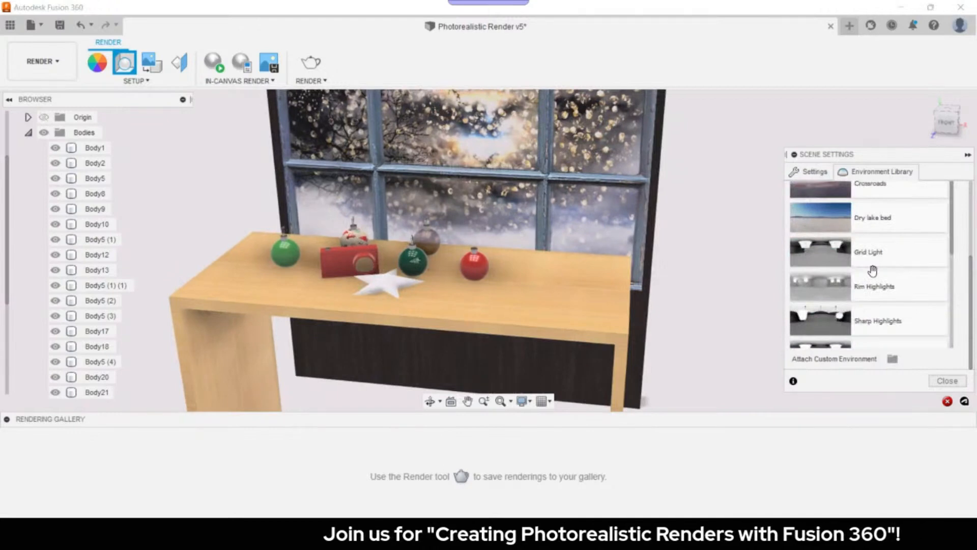
pyautogui.scroll(3, 873, 269)
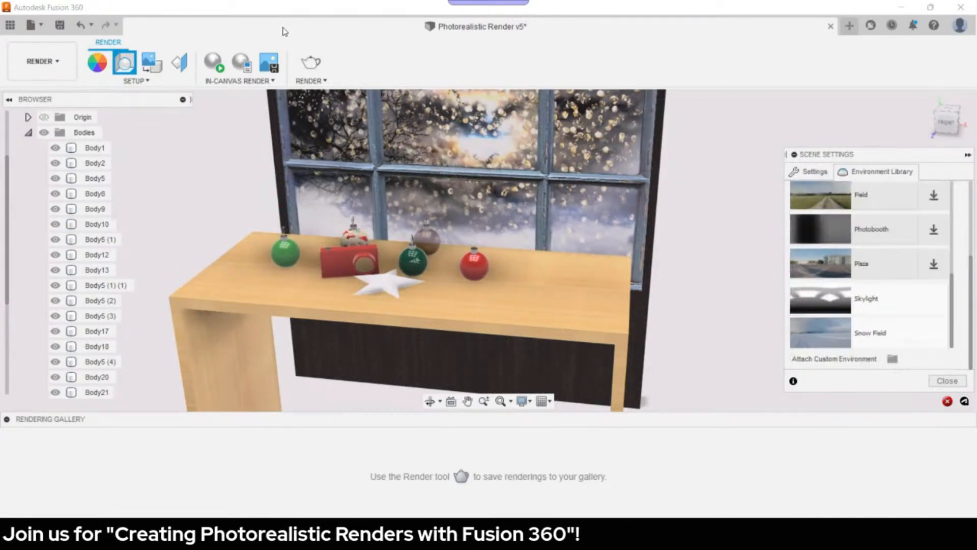
pyautogui.scroll(2, 907, 279)
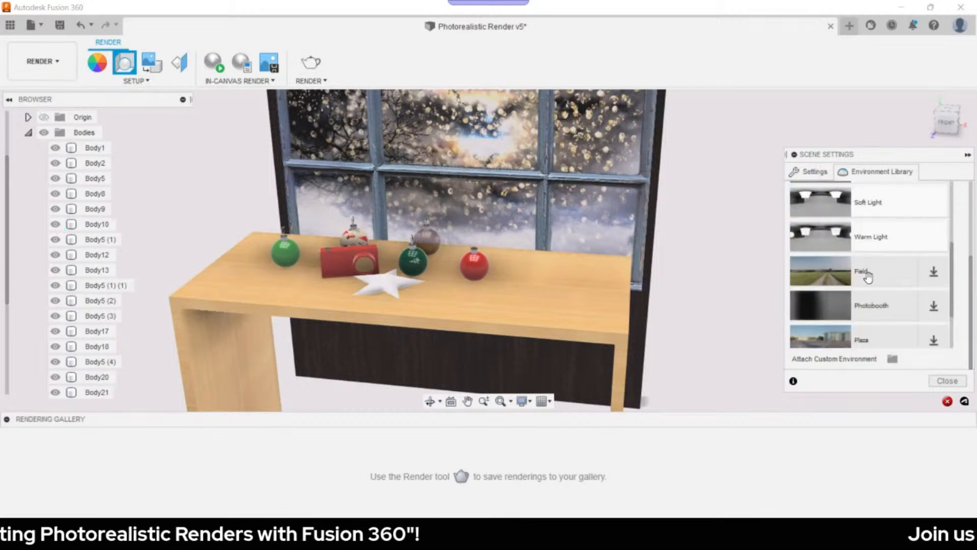
pyautogui.scroll(3, 870, 277)
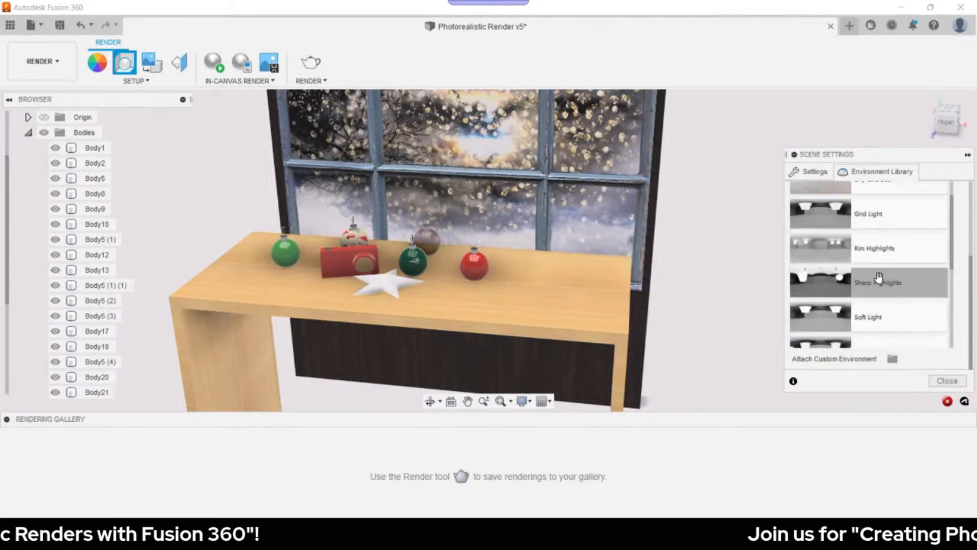
pyautogui.scroll(5, 886, 270)
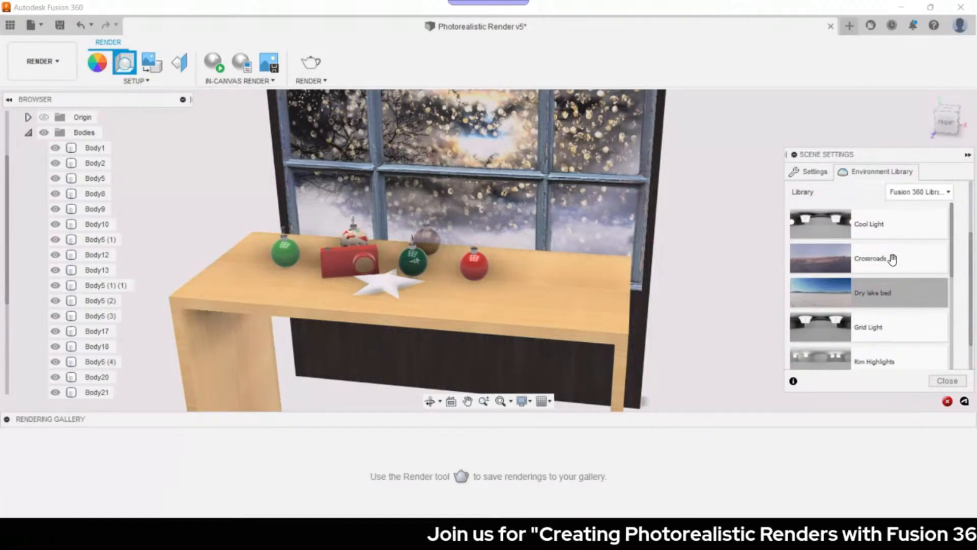
pyautogui.scroll(-5, 893, 275)
pyautogui.scroll(3, 893, 285)
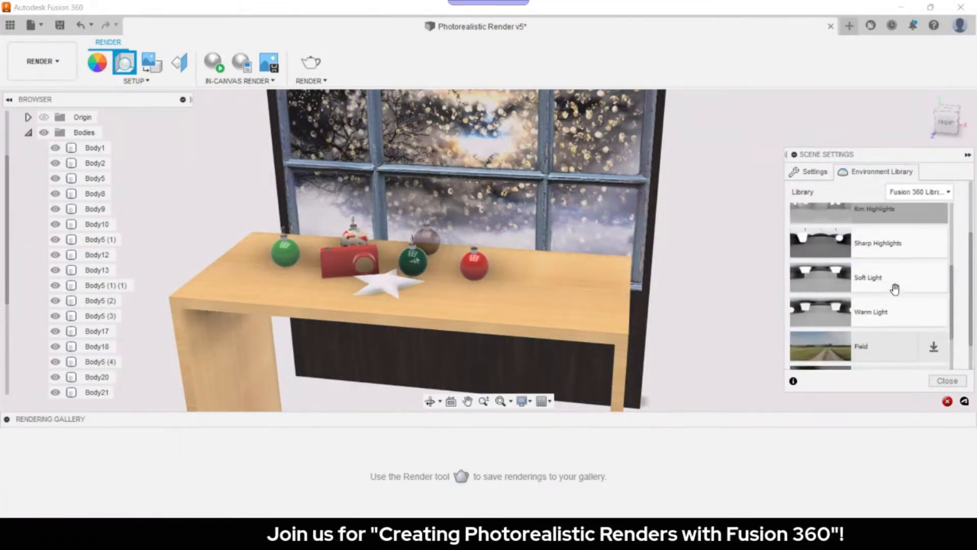
pyautogui.scroll(1, 901, 275)
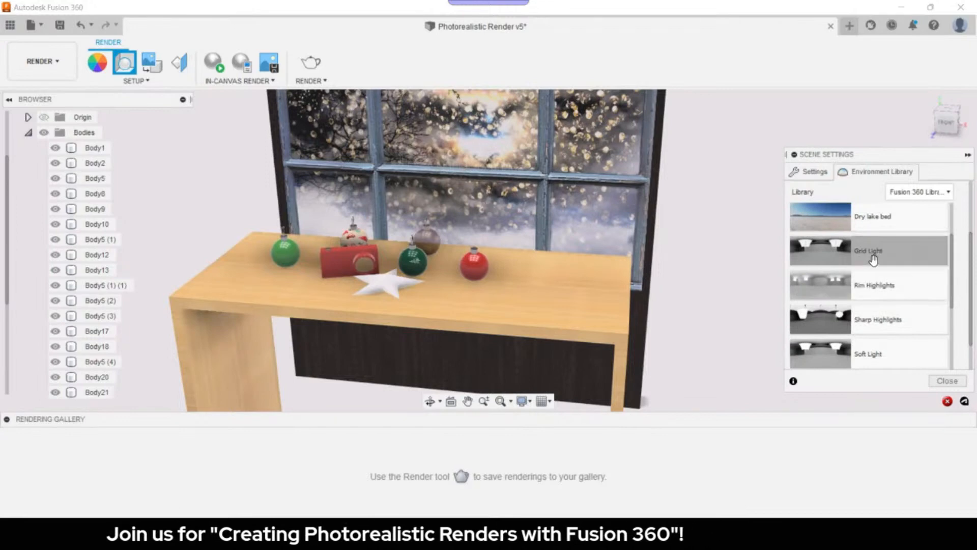
pyautogui.moveTo(877, 255); pyautogui.dragTo(713, 264)
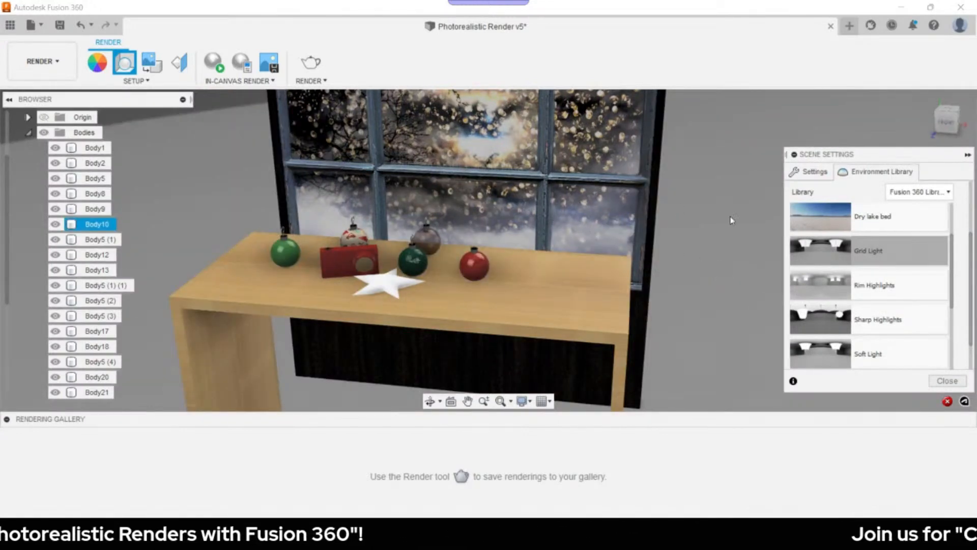
# - Lower the environment brightness from 1000 to 833.333 lx in the Settings tab
pyautogui.click(813, 171)
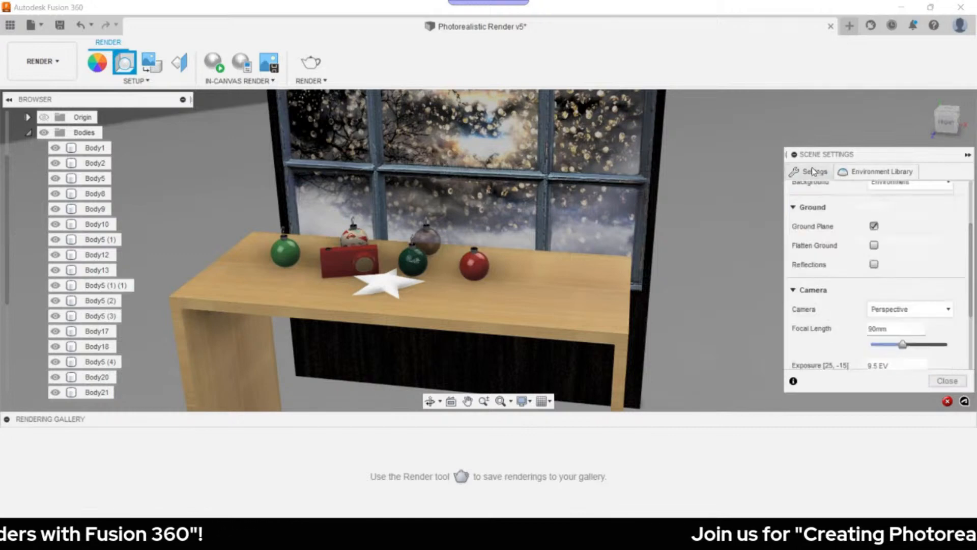
pyautogui.scroll(3, 841, 298)
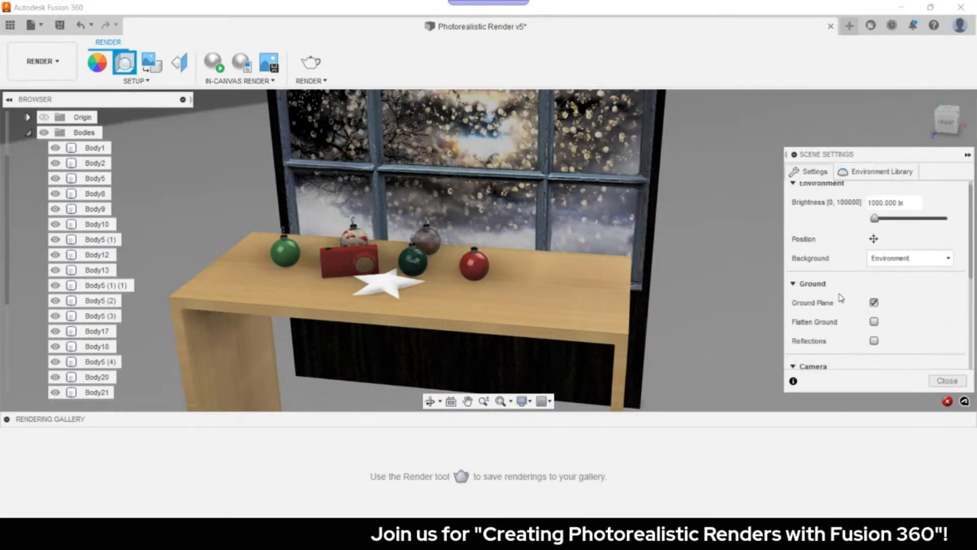
pyautogui.moveTo(875, 227); pyautogui.dragTo(874, 229)
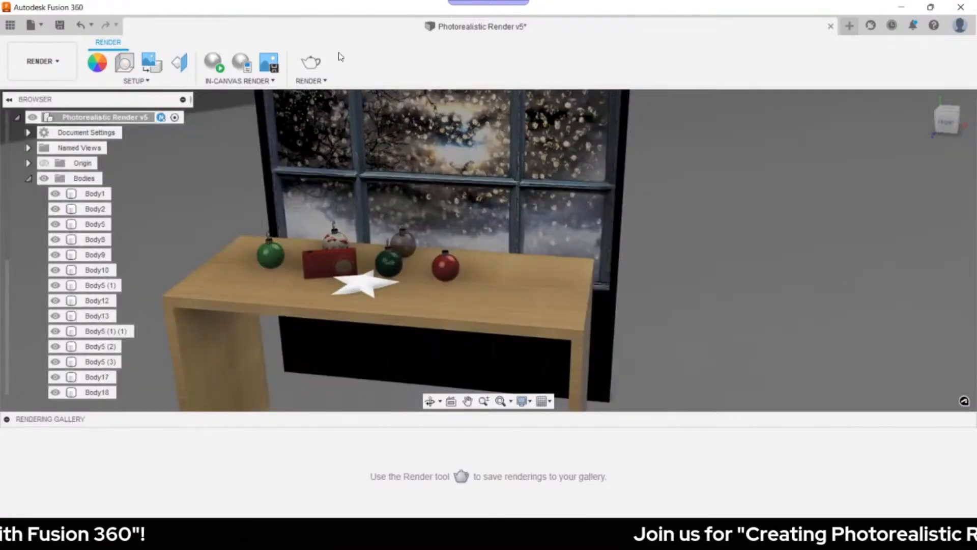
pyautogui.moveTo(441, 135); pyautogui.dragTo(483, 189, button='middle')
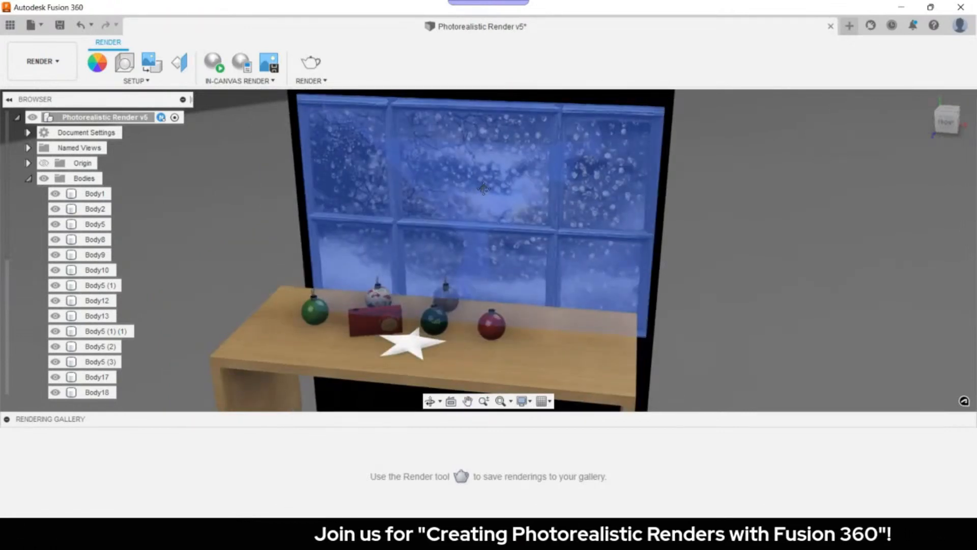
pyautogui.click(42, 61)
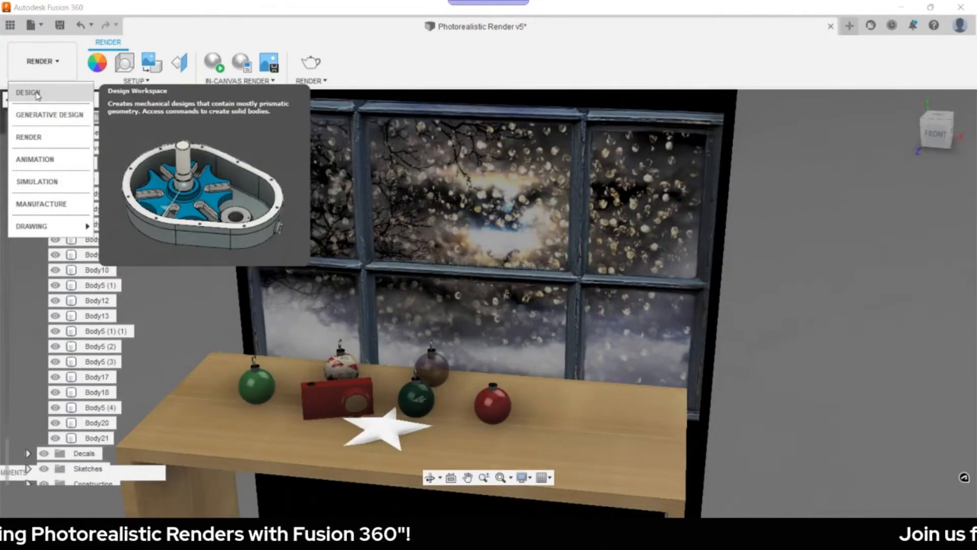
# - In the Design workspace, draw a 650 mm vertical line from the sketch origin
pyautogui.click(37, 94)
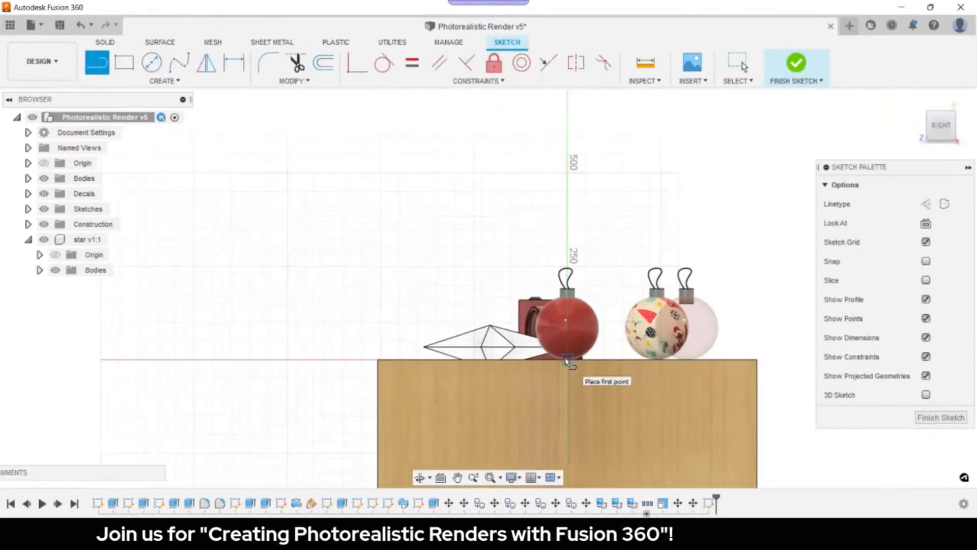
pyautogui.click(567, 360)
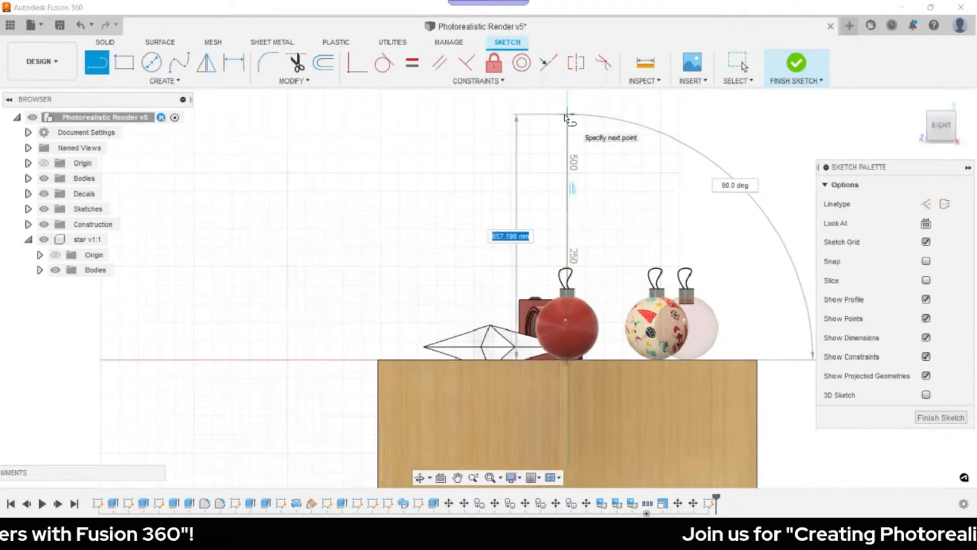
pyautogui.write('650')
pyautogui.press('Return')
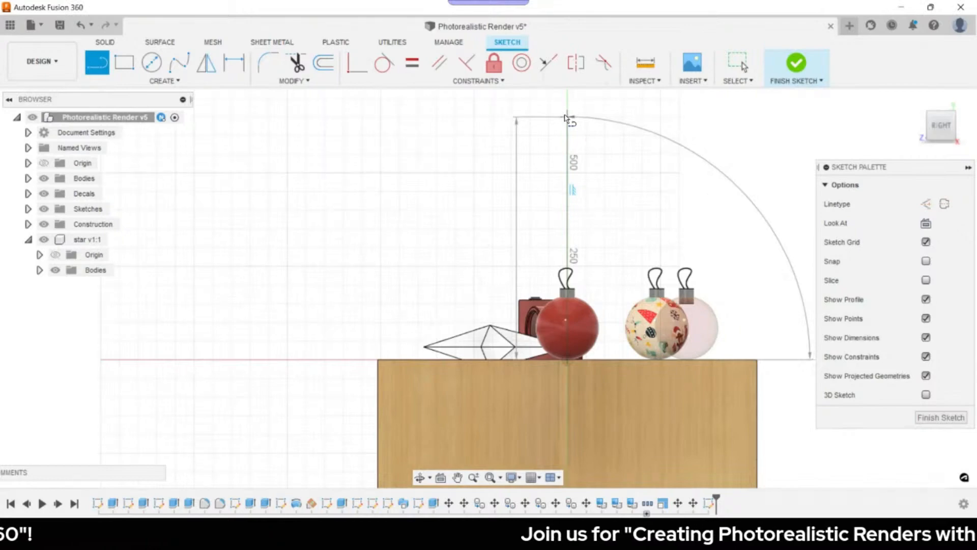
pyautogui.press('Escape')
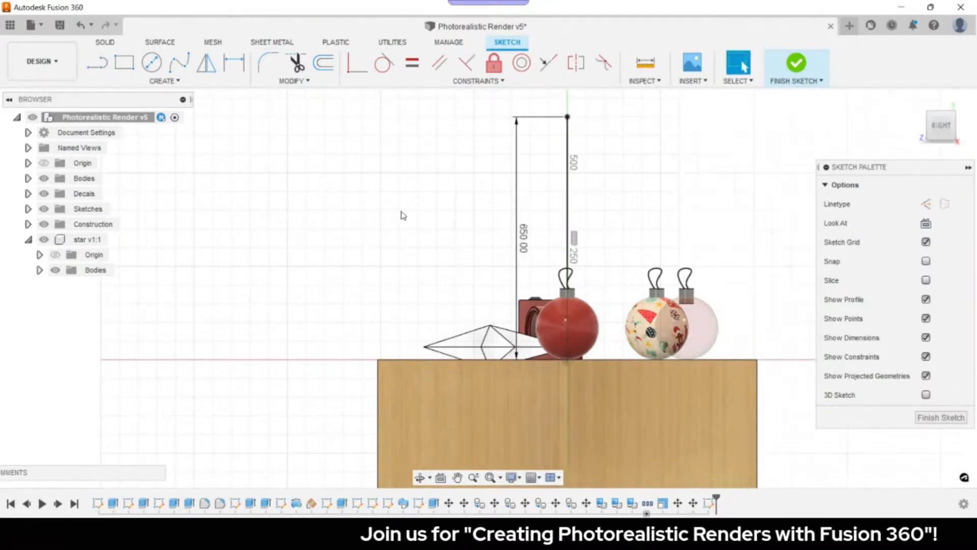
# - Draw a 3-point arc from the line's top to bottom, bulging to the right
pyautogui.write('s')
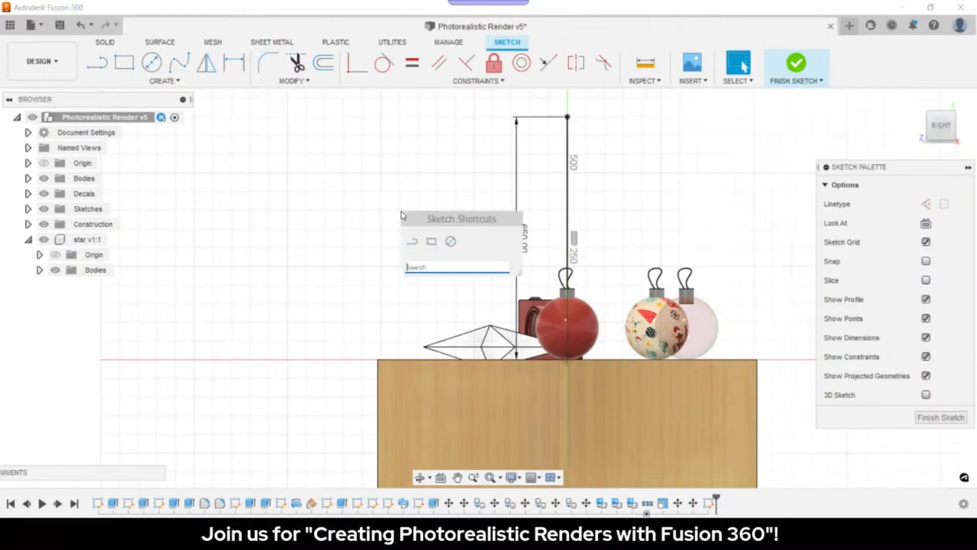
pyautogui.write('ar')
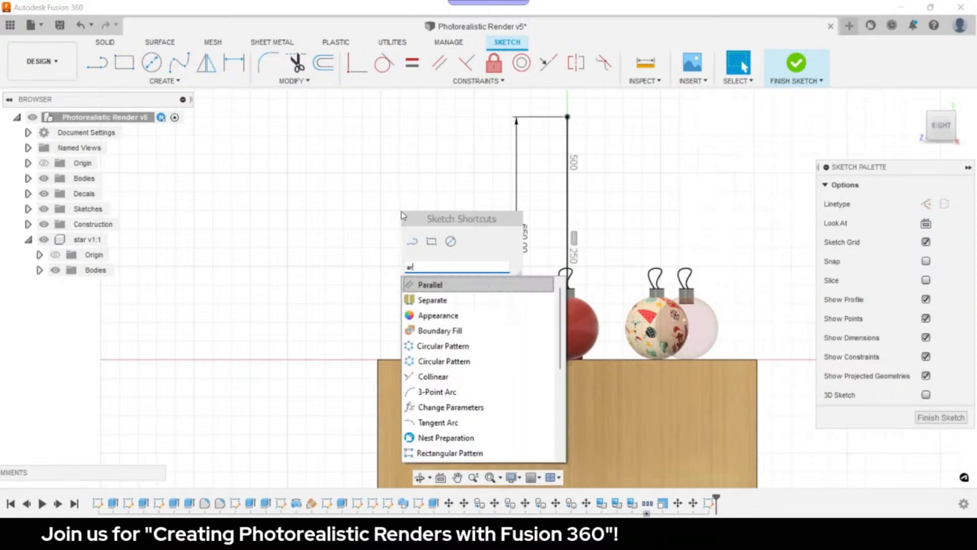
pyautogui.write('c')
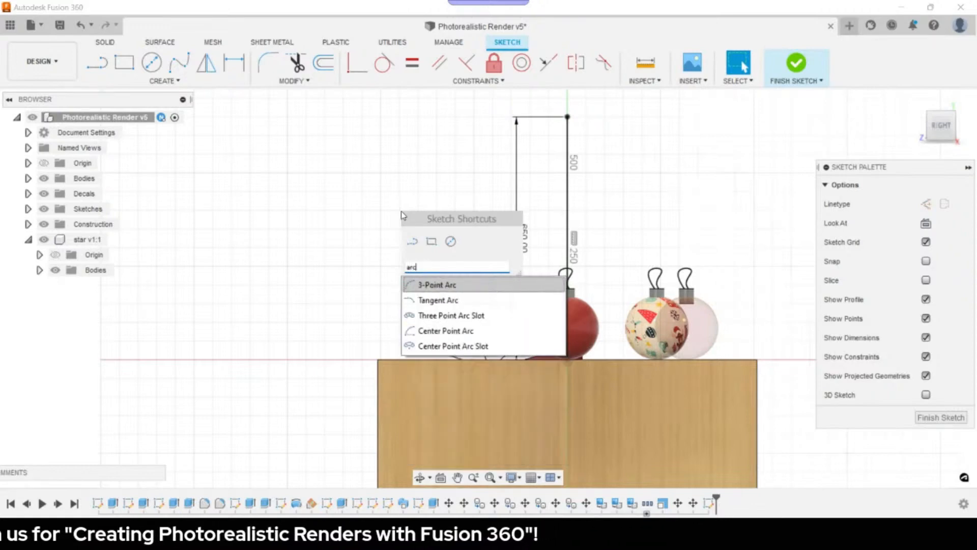
pyautogui.click(457, 288)
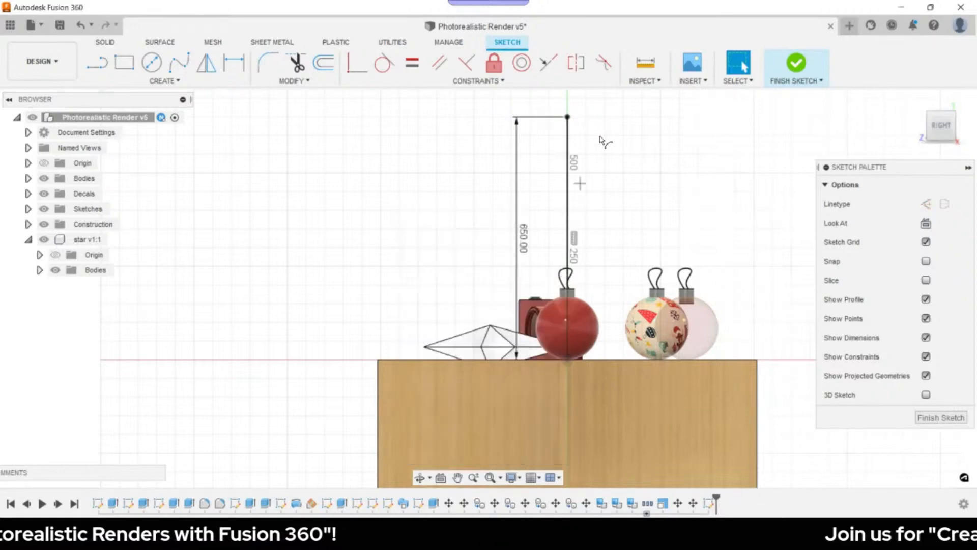
pyautogui.click(567, 117)
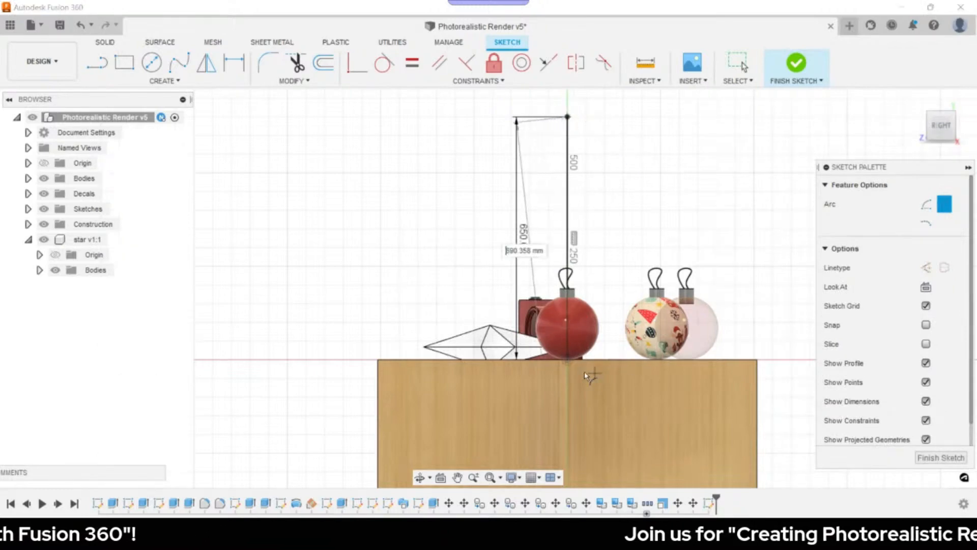
pyautogui.click(567, 361)
pyautogui.click(657, 240)
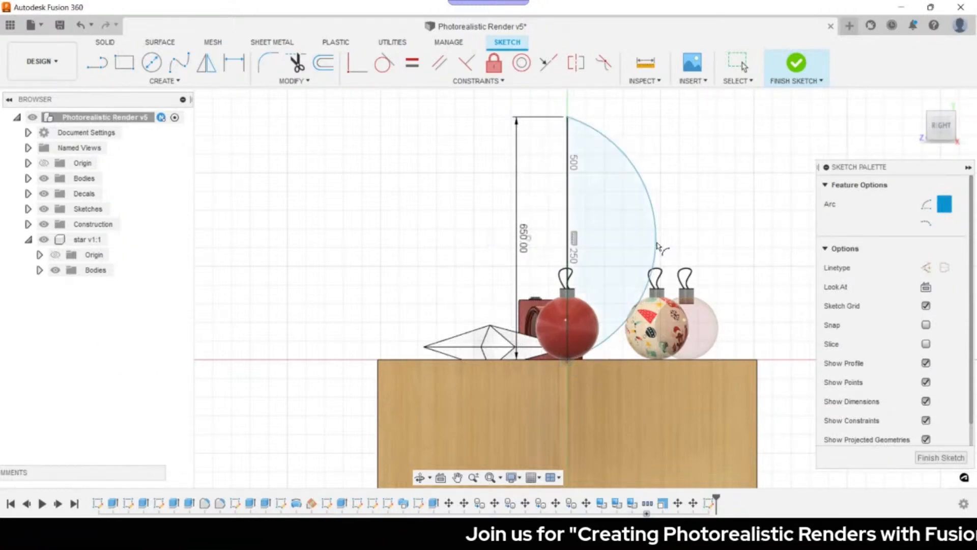
pyautogui.press('Escape')
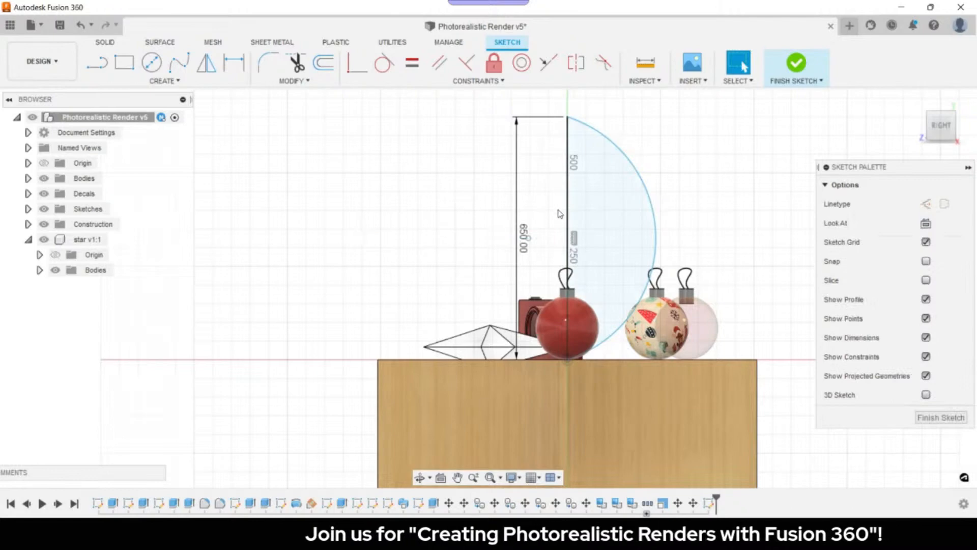
# - Dimension the arc radius to 340 mm and finish the sketch
pyautogui.press('d')
pyautogui.click(640, 177)
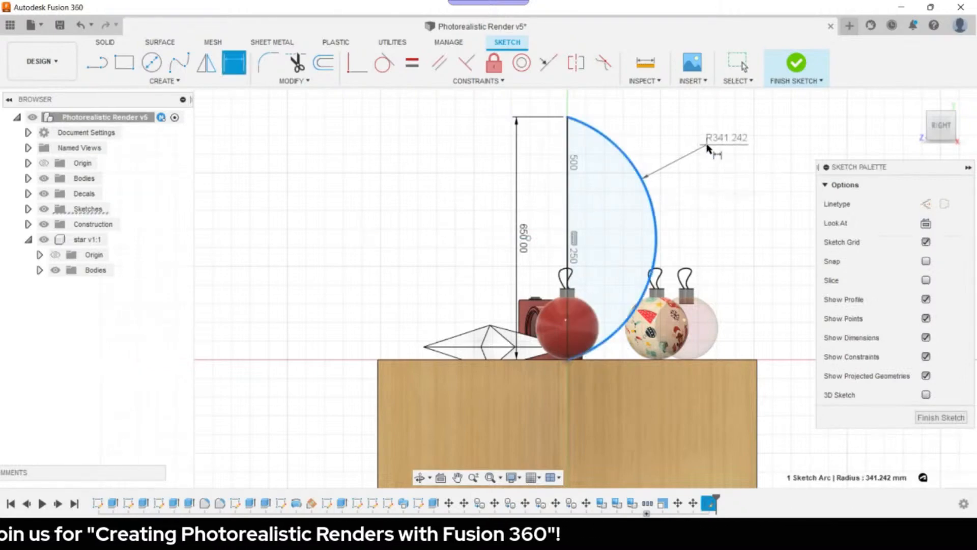
pyautogui.click(707, 147)
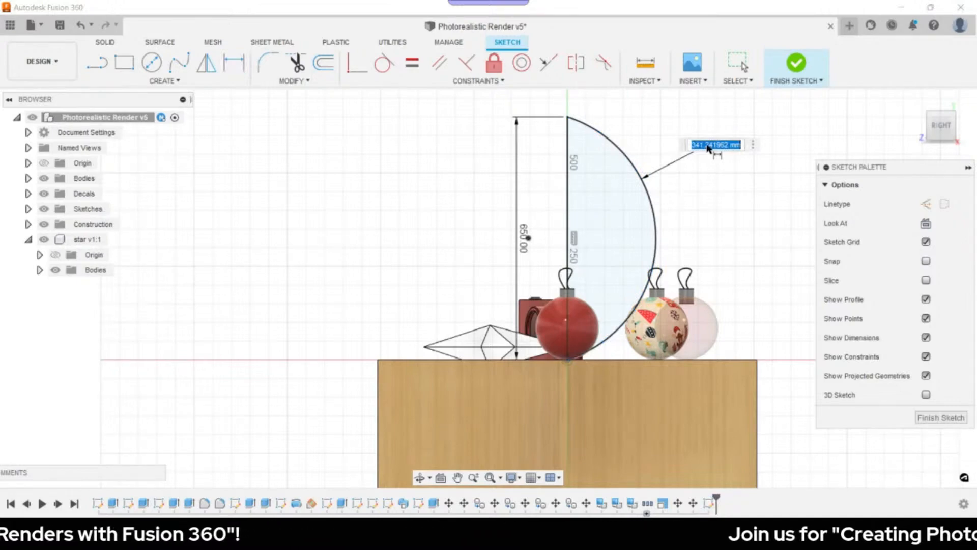
pyautogui.write('340')
pyautogui.press('Return')
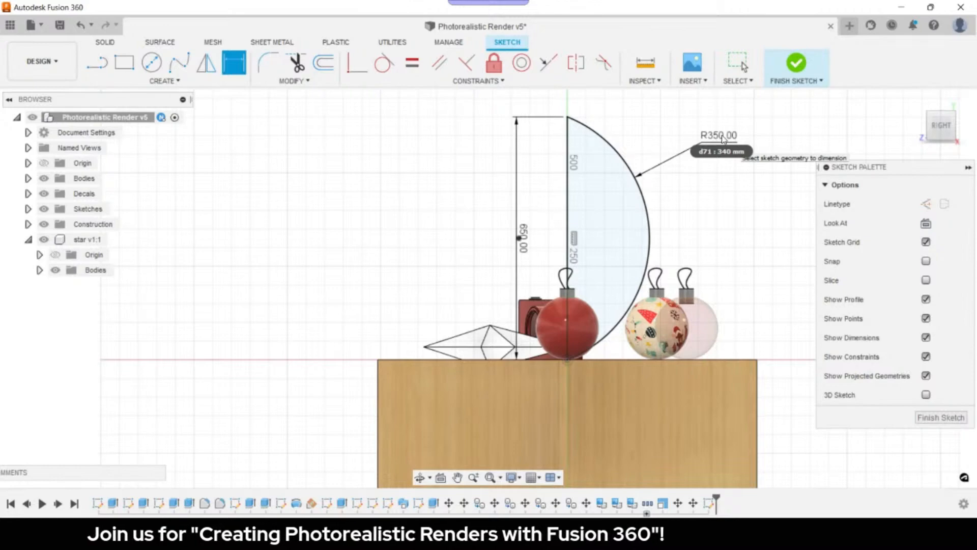
pyautogui.click(941, 417)
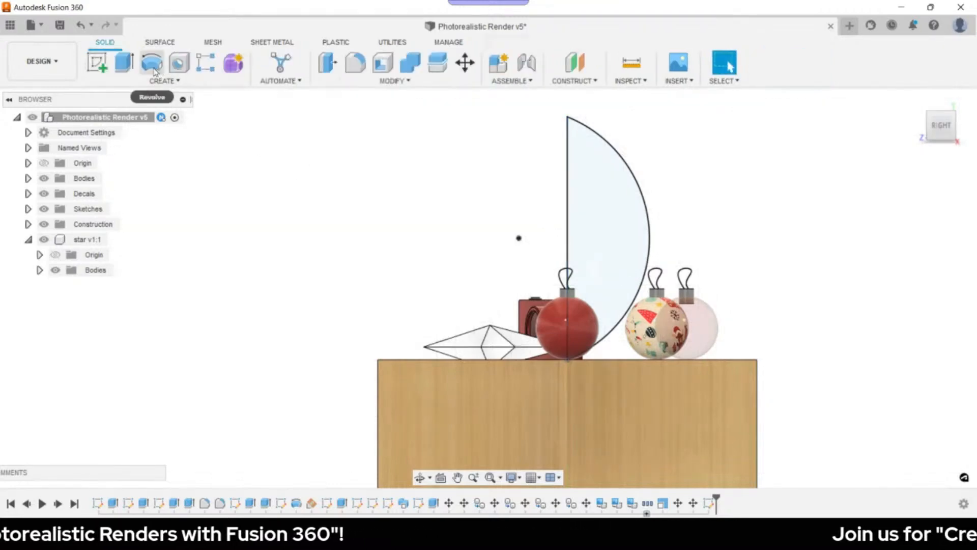
# - Revolve the profile 360° around the vertical line as a New Body
pyautogui.click(154, 71)
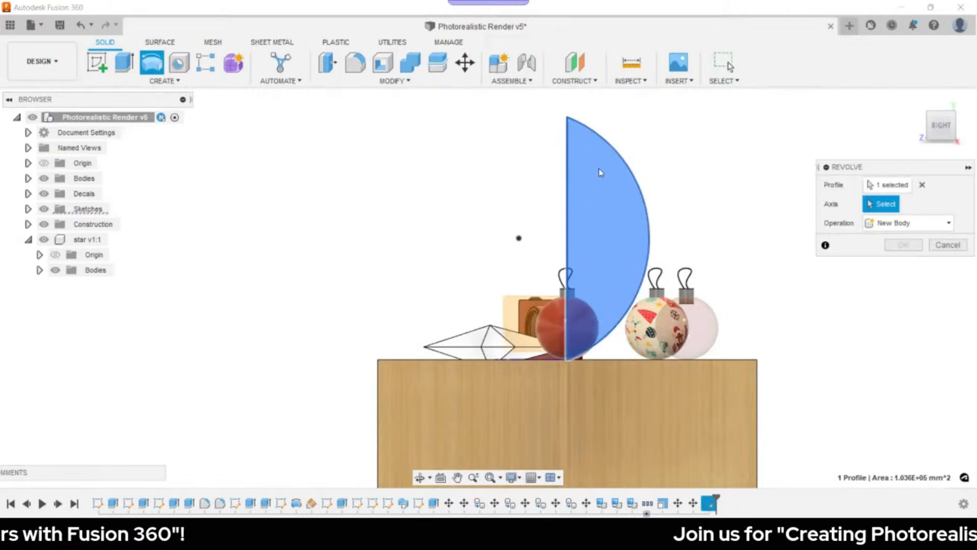
pyautogui.click(569, 153)
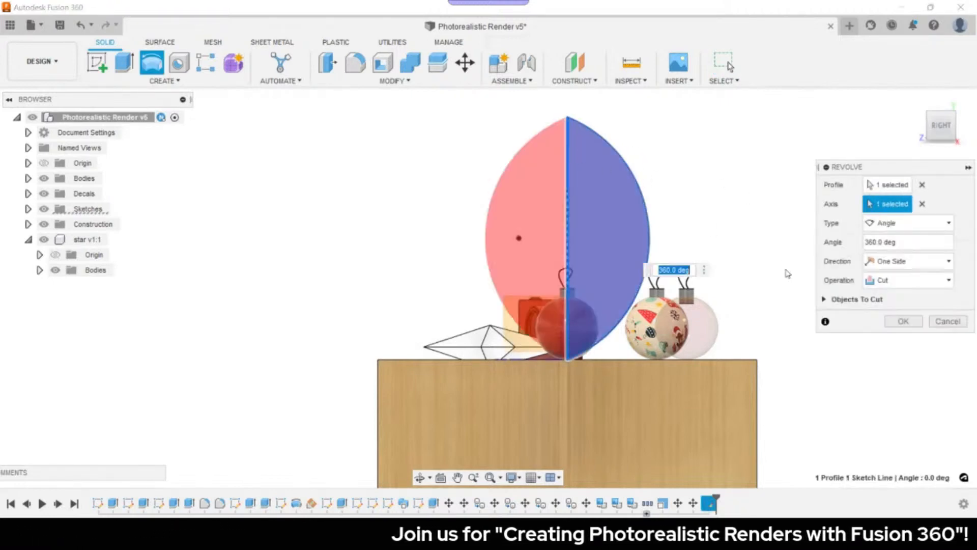
pyautogui.click(907, 280)
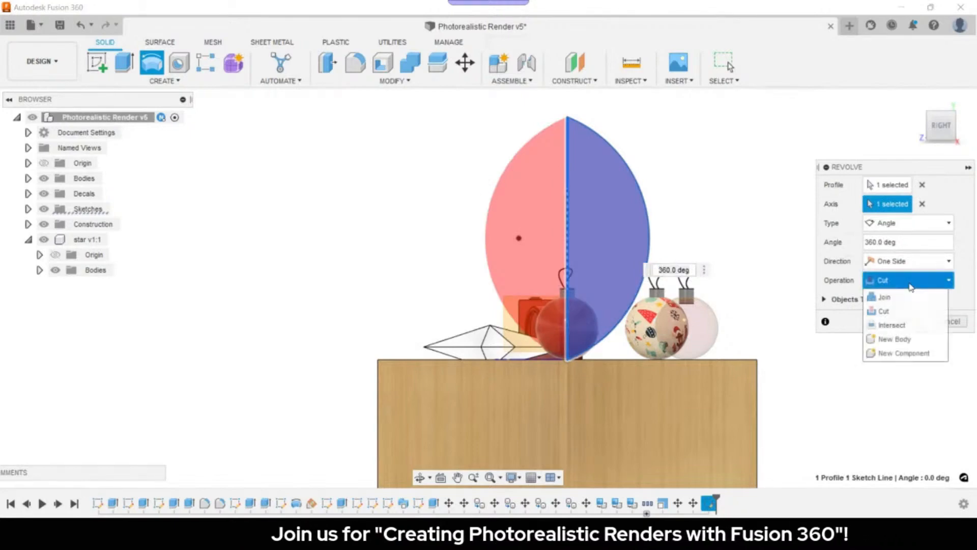
pyautogui.click(906, 339)
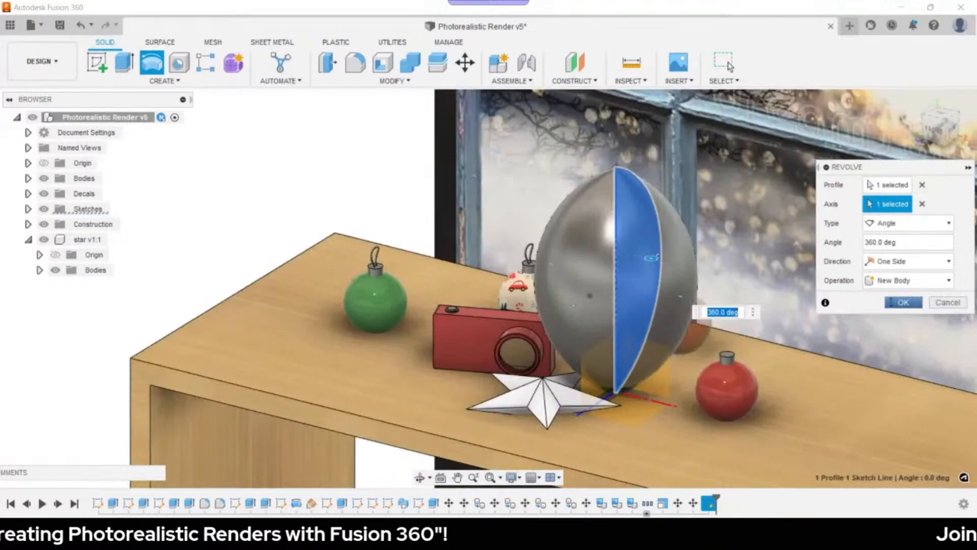
pyautogui.click(902, 303)
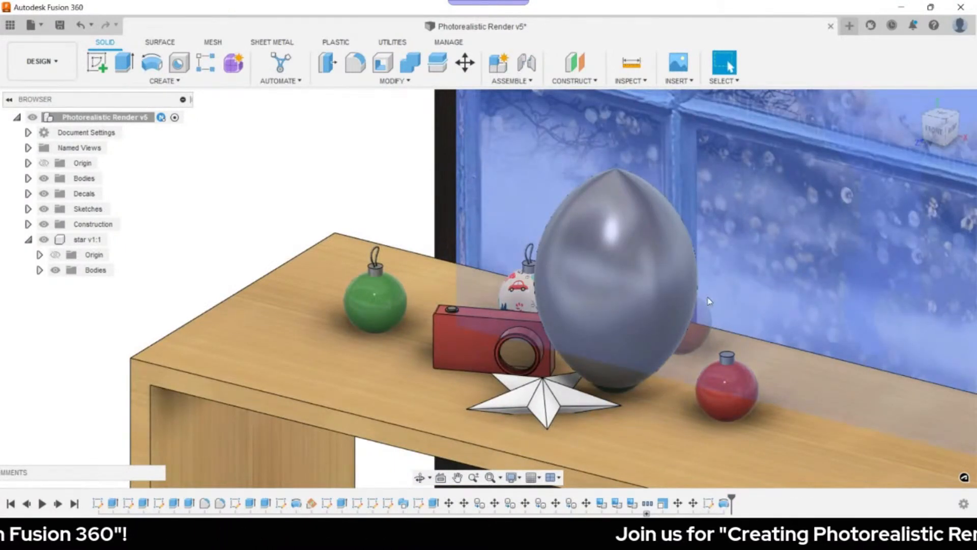
pyautogui.click(42, 61)
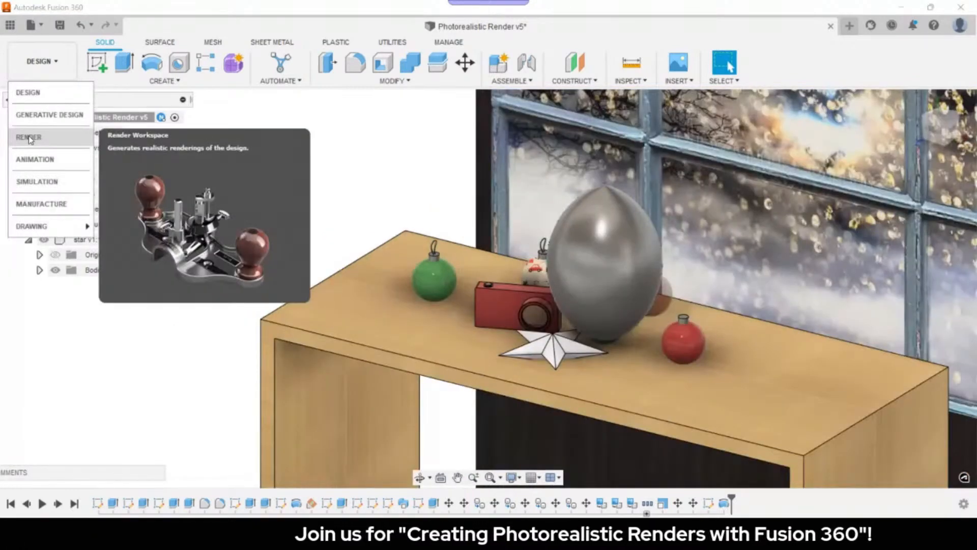
# - In the Render workspace, move Body22 upward to hang in front of the window
pyautogui.click(29, 137)
pyautogui.click(88, 392)
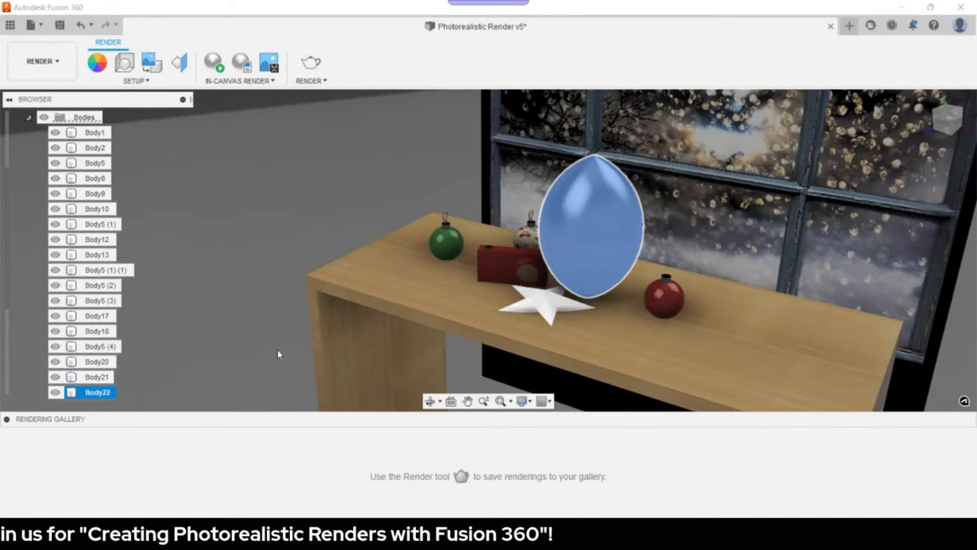
pyautogui.press('m')
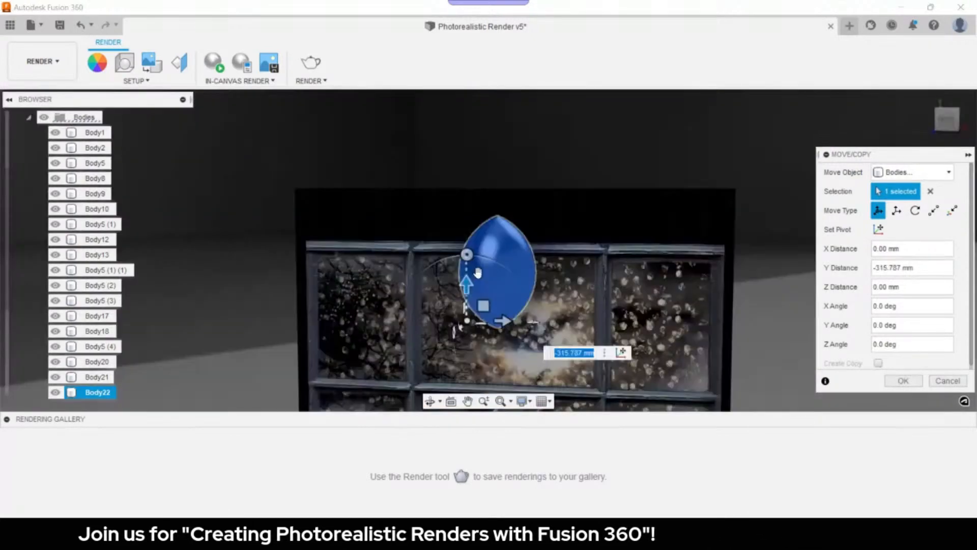
pyautogui.click(904, 382)
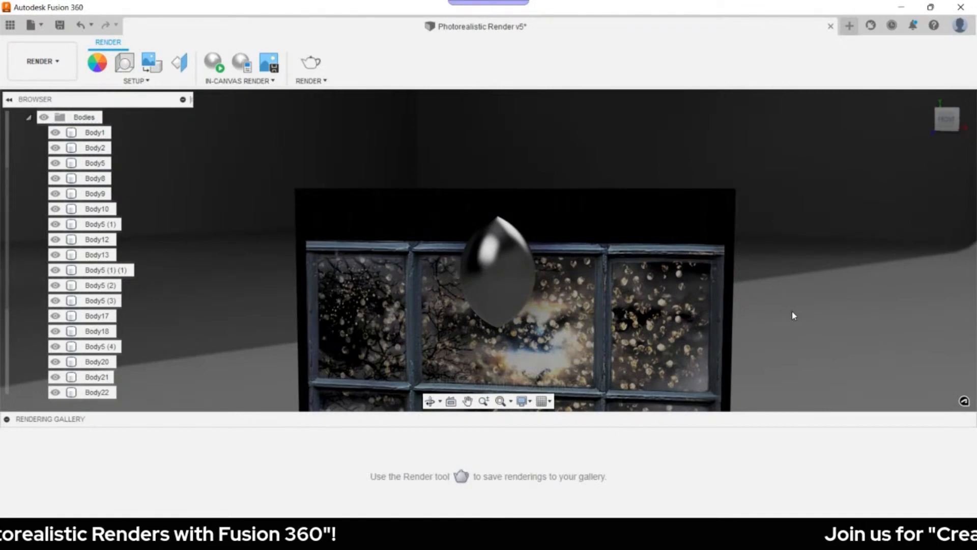
# - Apply 'A Type Bulb - Frosted - 800lm' to the ovoid and start an in-canvas render
pyautogui.press('a')
pyautogui.scroll(-5, 789, 296)
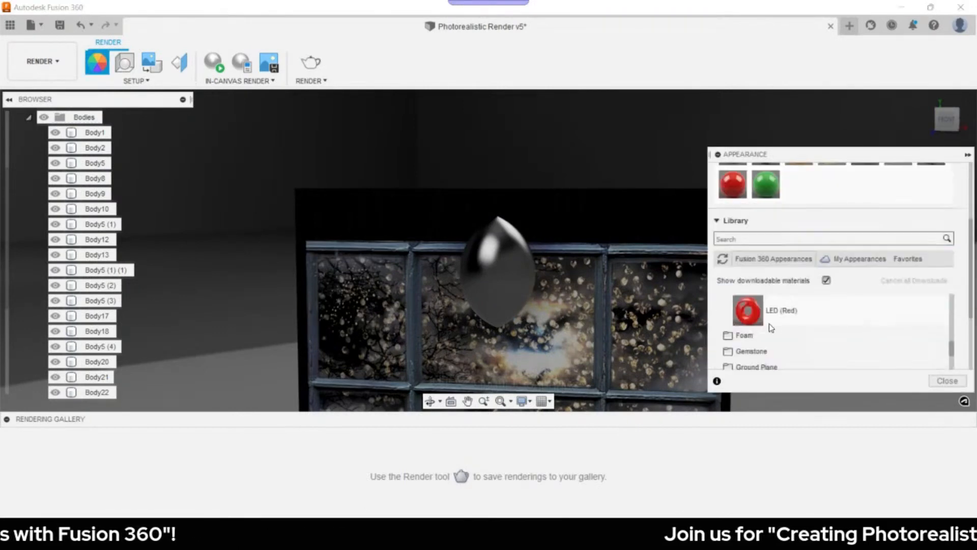
pyautogui.scroll(5, 768, 323)
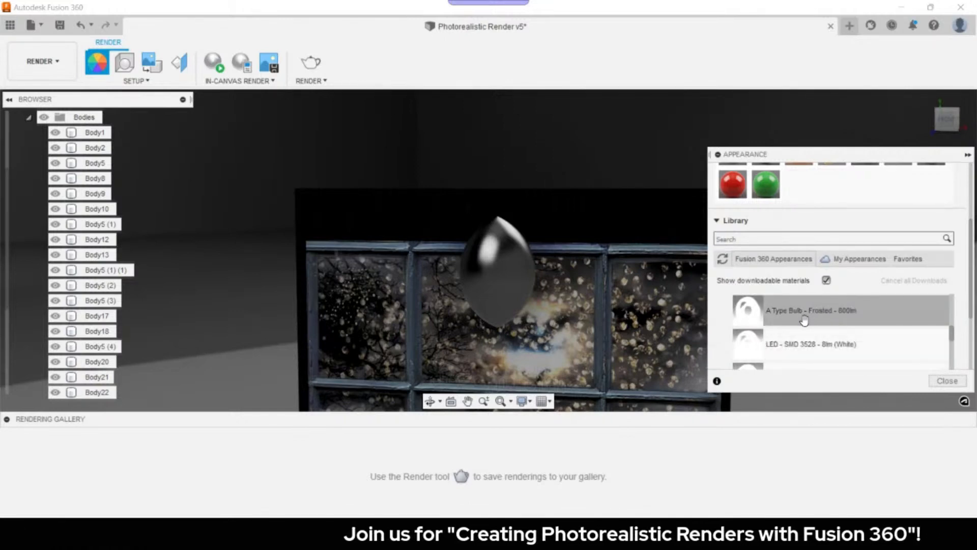
pyautogui.moveTo(824, 313); pyautogui.dragTo(500, 278)
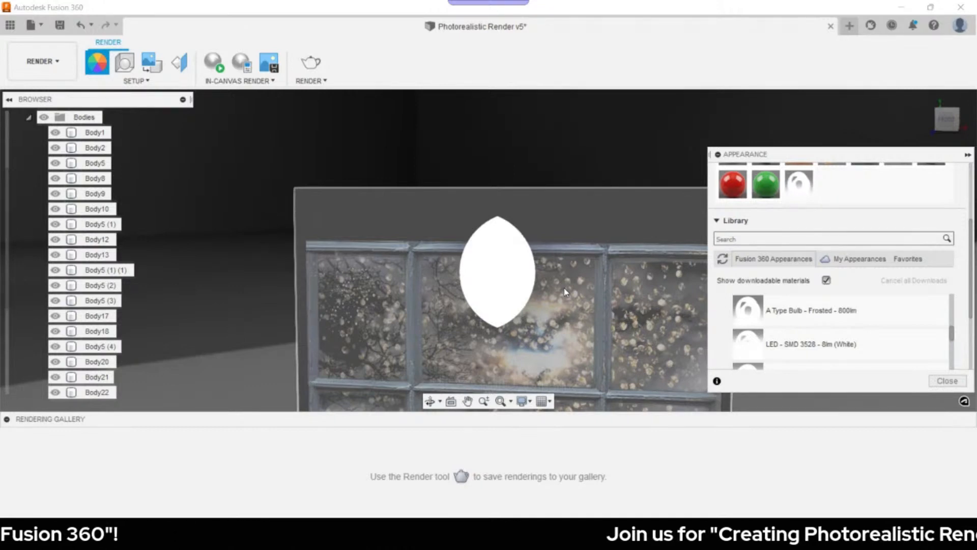
pyautogui.click(214, 63)
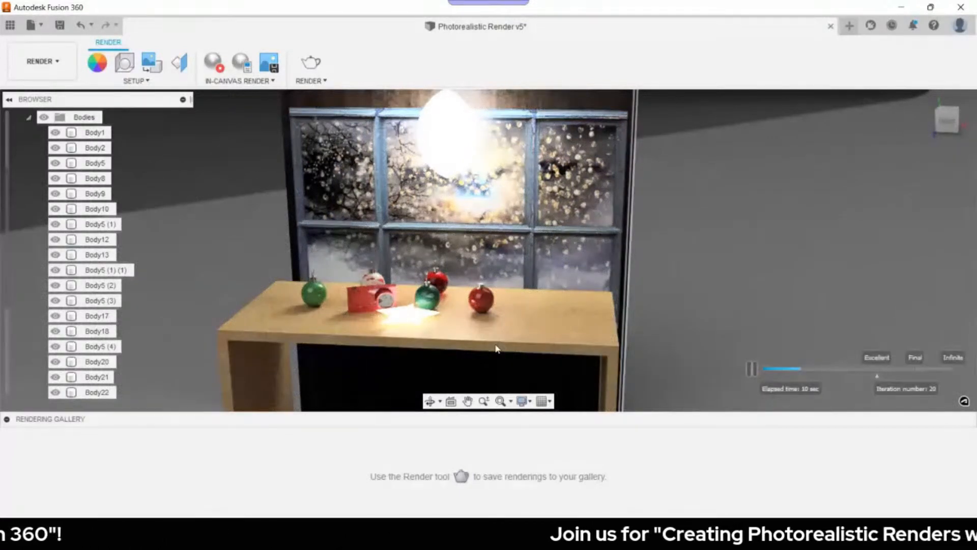
# - Stop the in-canvas render and select the blue ornament bodies
pyautogui.click(214, 62)
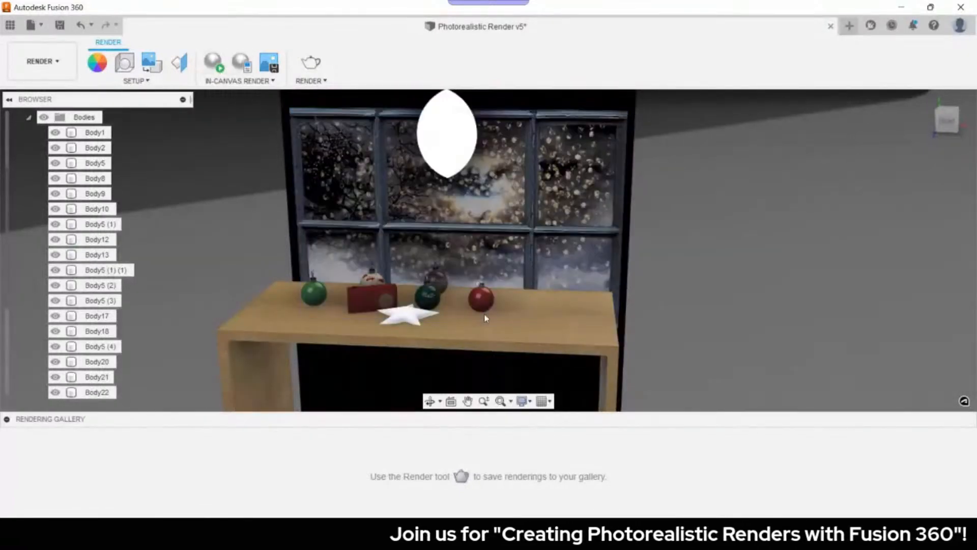
pyautogui.scroll(2, 310, 295)
pyautogui.click(331, 284)
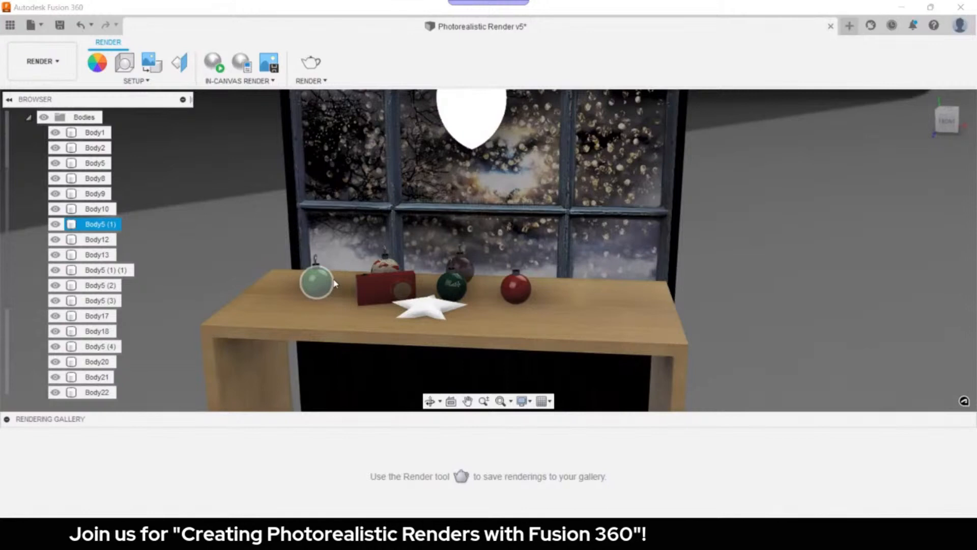
pyautogui.click(97, 255)
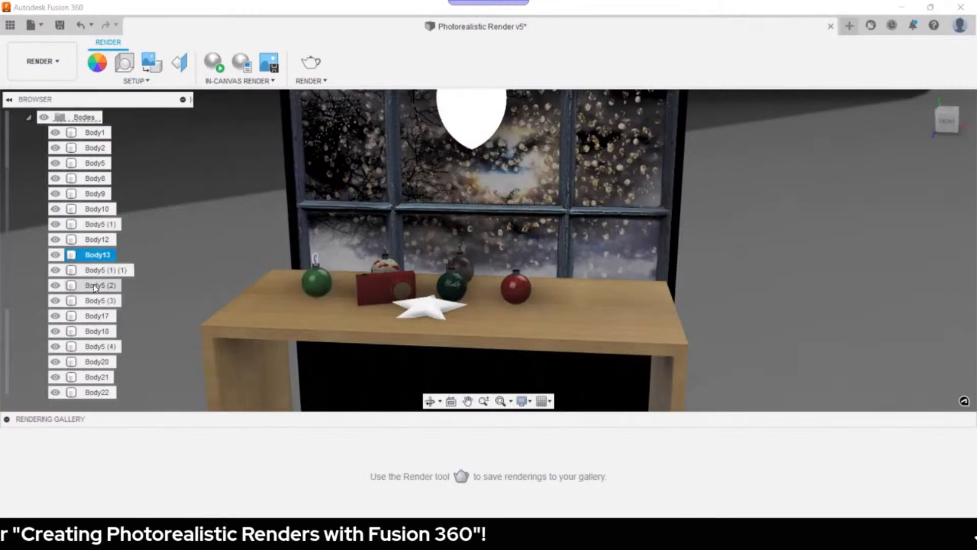
pyautogui.click(96, 286)
pyautogui.keyDown('ctrl'); pyautogui.click(99, 270); pyautogui.keyUp('ctrl')
pyautogui.keyDown('ctrl'); pyautogui.click(571, 333); pyautogui.keyUp('ctrl')
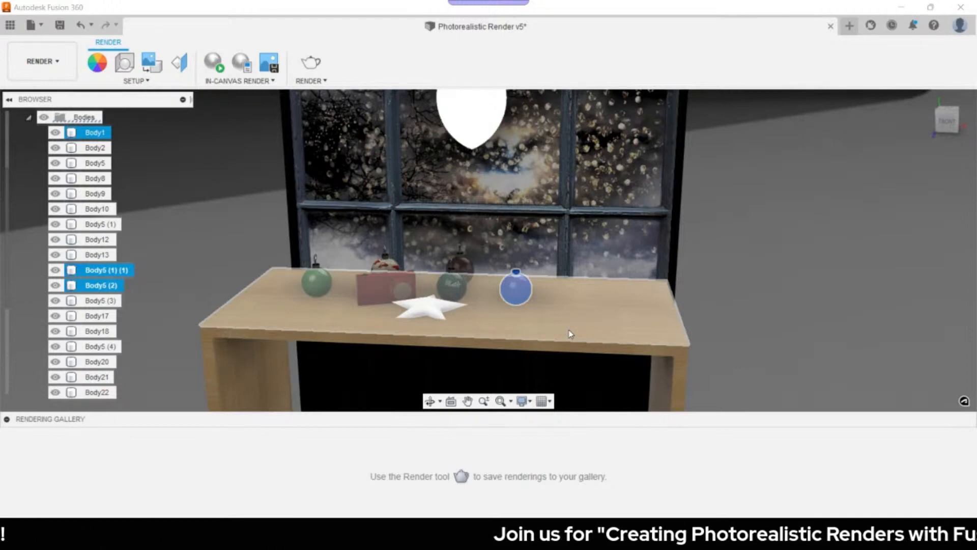
# - Move the blue ornament -84.738 mm in Z, behind the red camera
pyautogui.moveTo(475, 193); pyautogui.dragTo(468, 239)
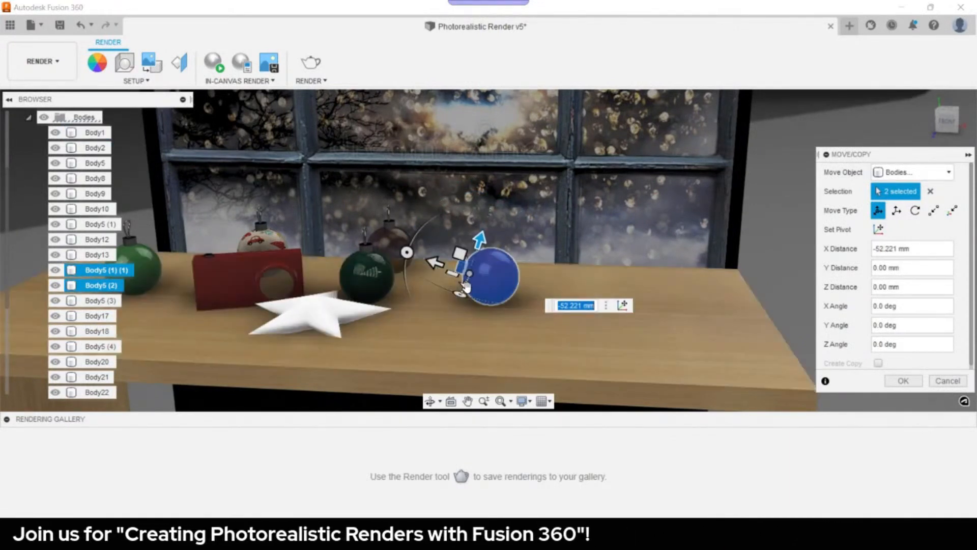
pyautogui.moveTo(465, 286); pyautogui.dragTo(398, 260)
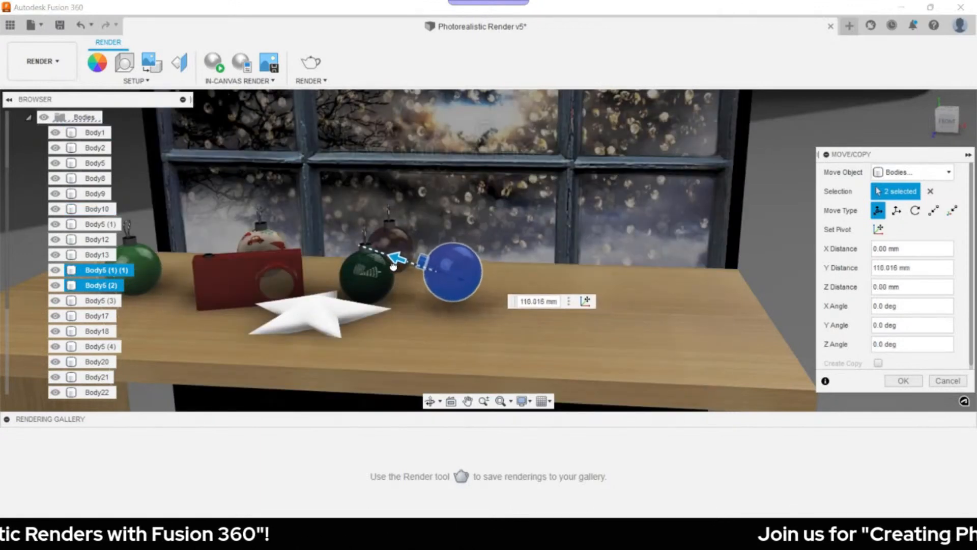
pyautogui.moveTo(440, 234); pyautogui.dragTo(435, 257)
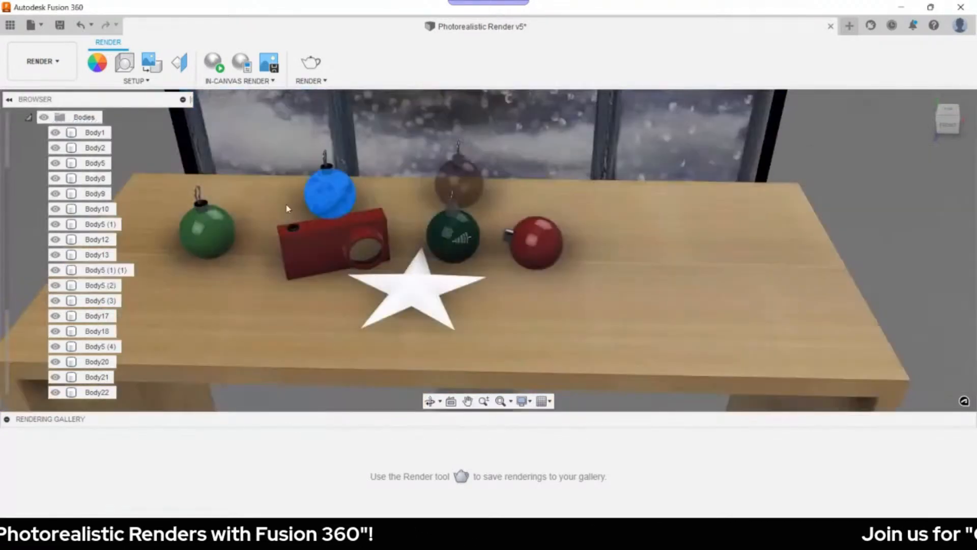
pyautogui.click(206, 231)
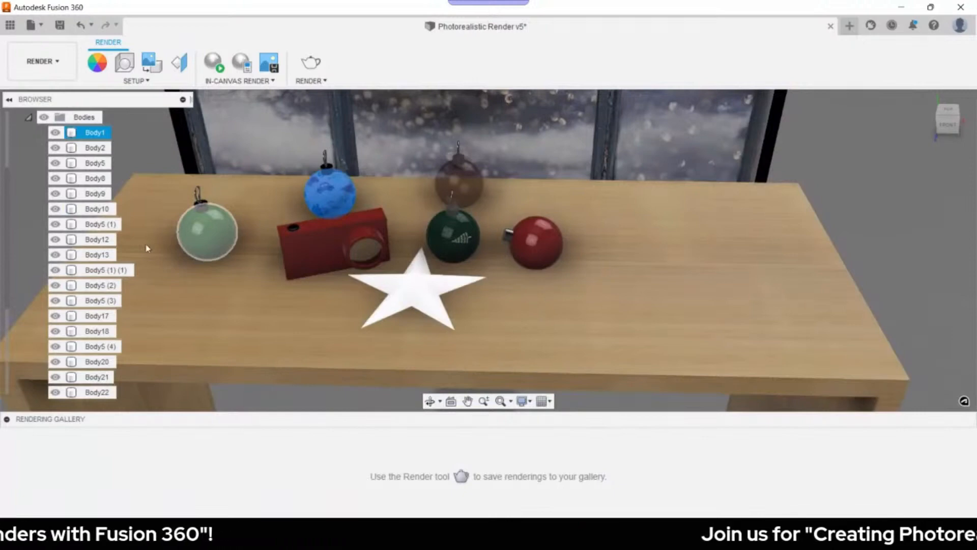
pyautogui.click(329, 192)
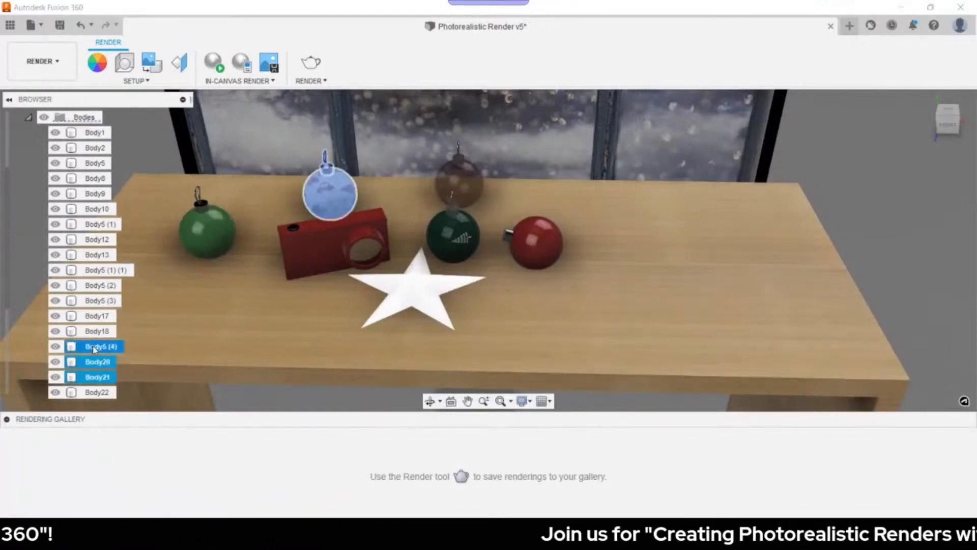
pyautogui.press('m')
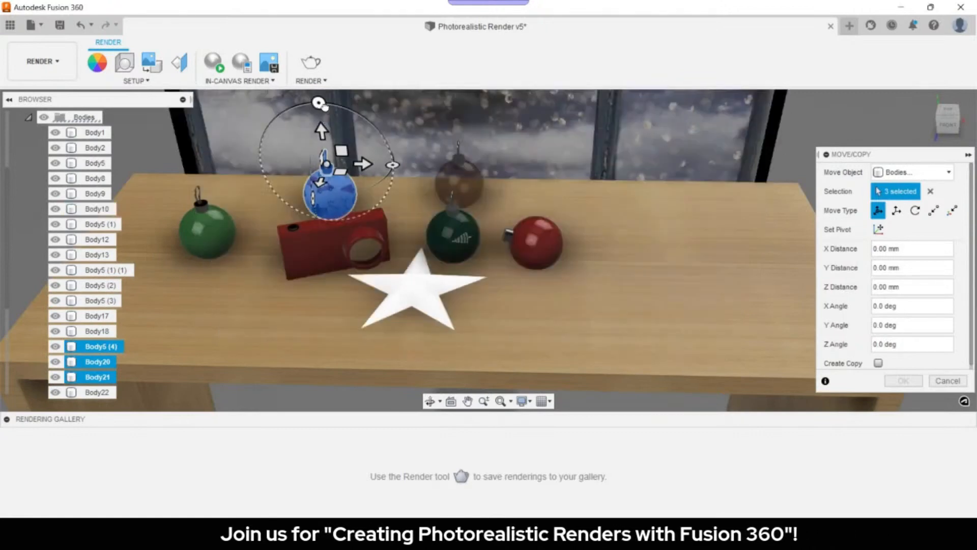
pyautogui.moveTo(317, 102); pyautogui.dragTo(346, 108)
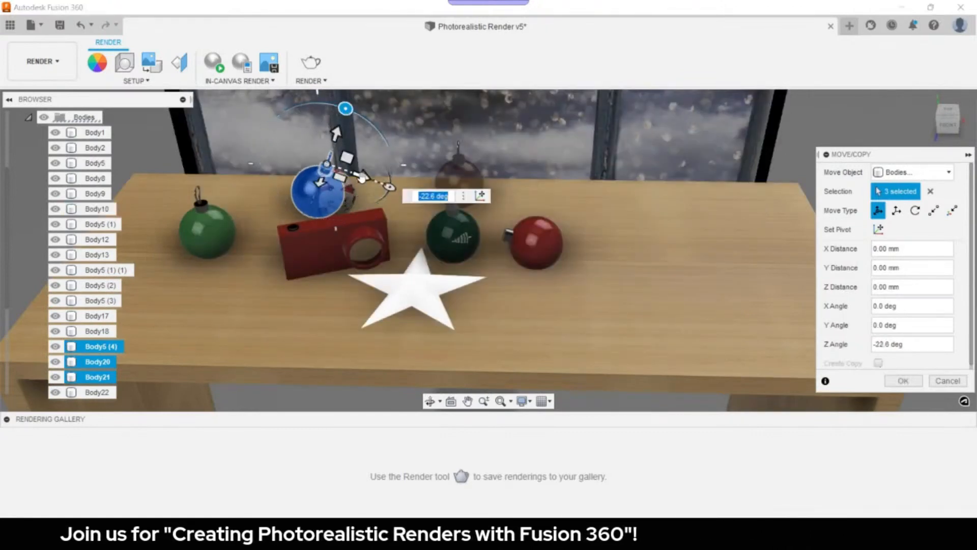
pyautogui.moveTo(362, 177); pyautogui.dragTo(357, 176)
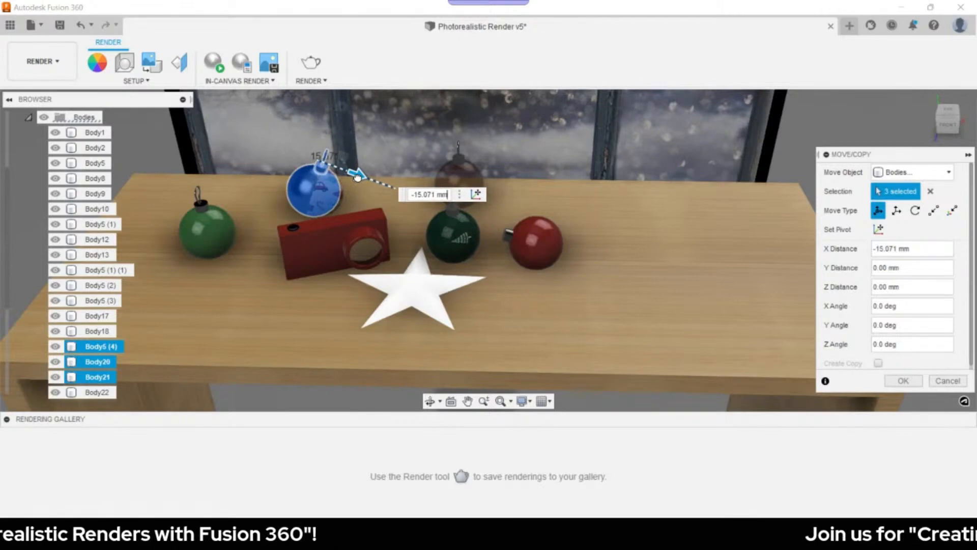
pyautogui.click(942, 381)
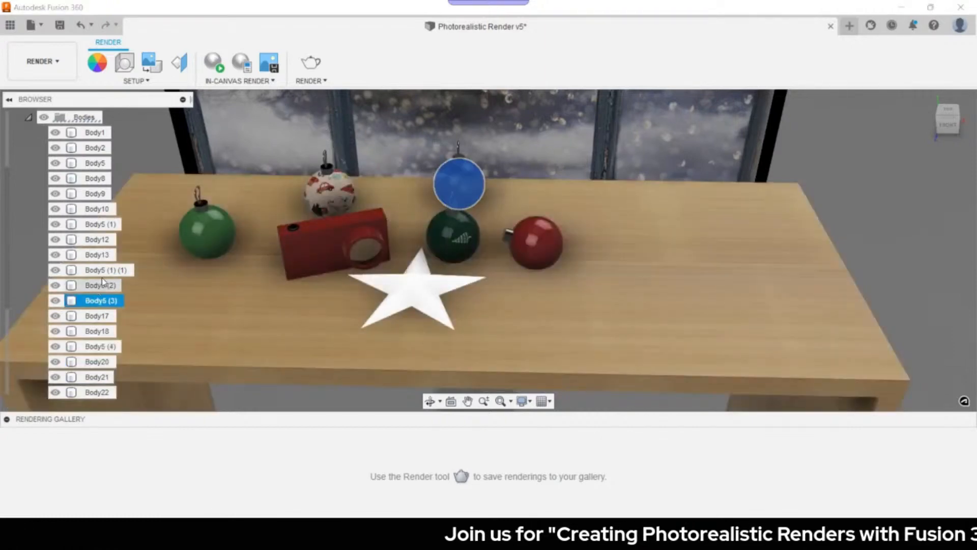
pyautogui.keyDown('shift'); pyautogui.click(102, 274); pyautogui.keyUp('shift')
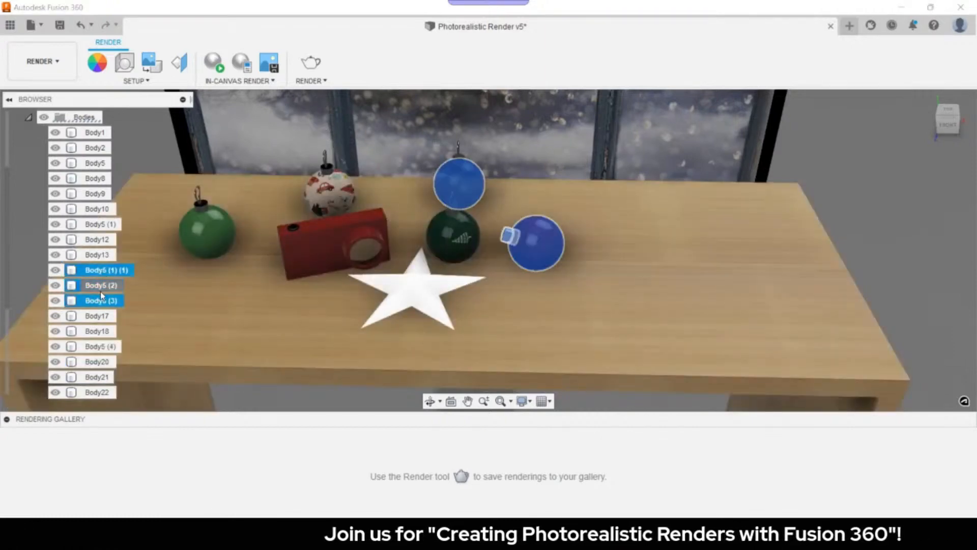
# - Select the Body5 (3), Body17 and Body18 ornament bodies and start a move
pyautogui.click(100, 288)
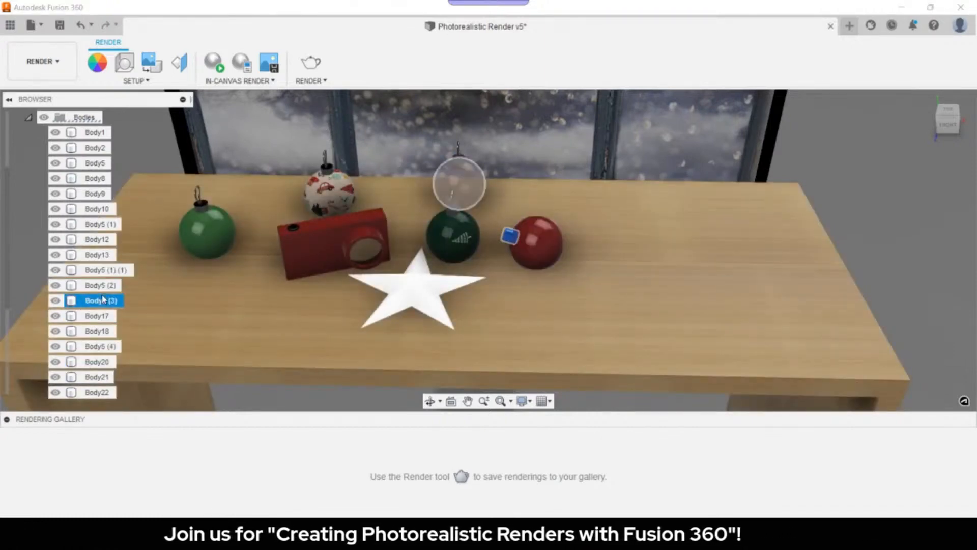
pyautogui.click(100, 301)
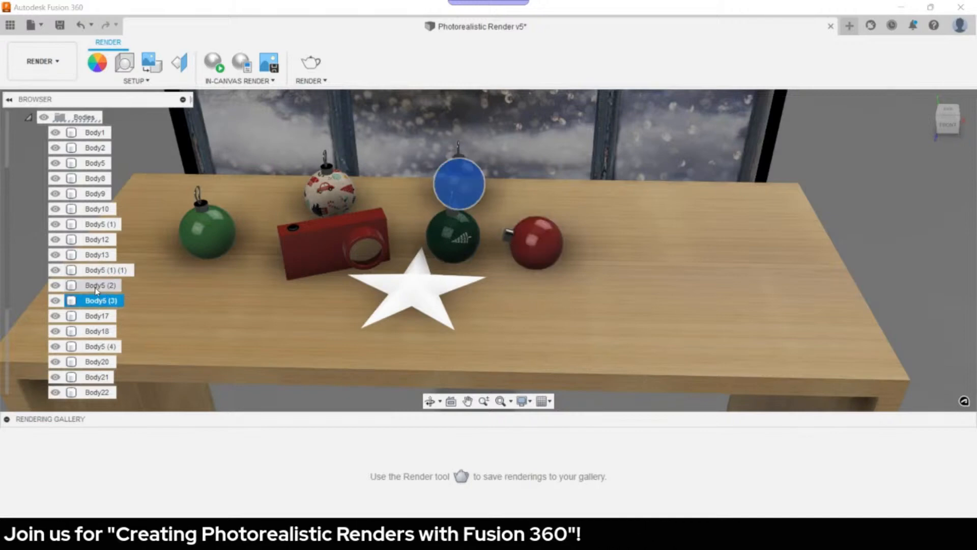
pyautogui.keyDown('shift'); pyautogui.click(96, 331); pyautogui.keyUp('shift')
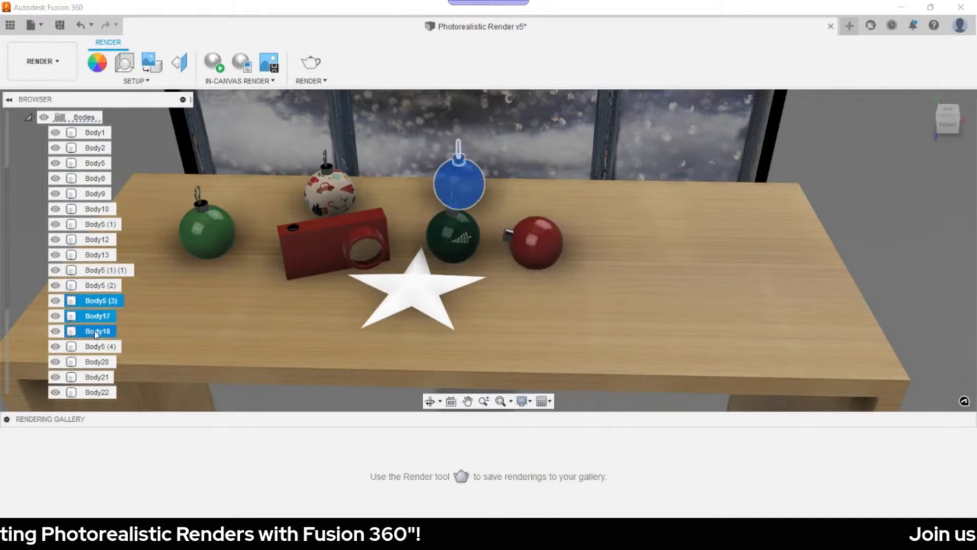
pyautogui.press('m')
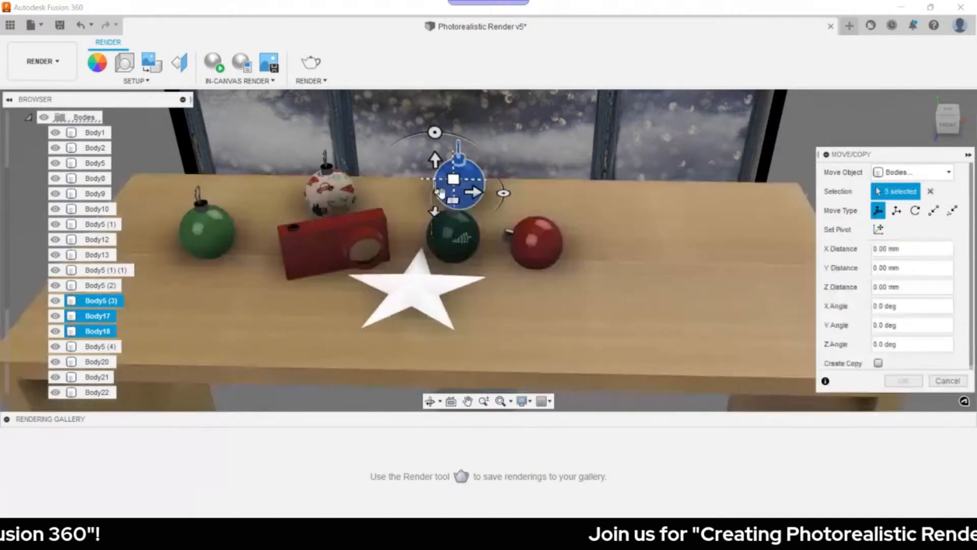
# - Drag the ornament past the red ornament to the row's right end, 69.13 mm in Z
pyautogui.moveTo(440, 192); pyautogui.dragTo(391, 206)
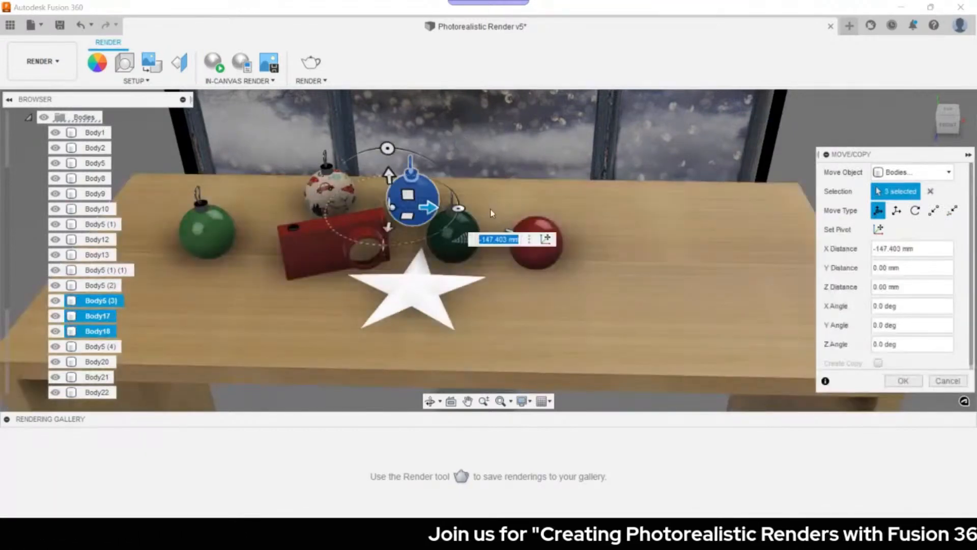
pyautogui.keyDown('shift'); pyautogui.moveTo(391, 206); pyautogui.dragTo(458, 214, button='middle'); pyautogui.keyUp('shift')
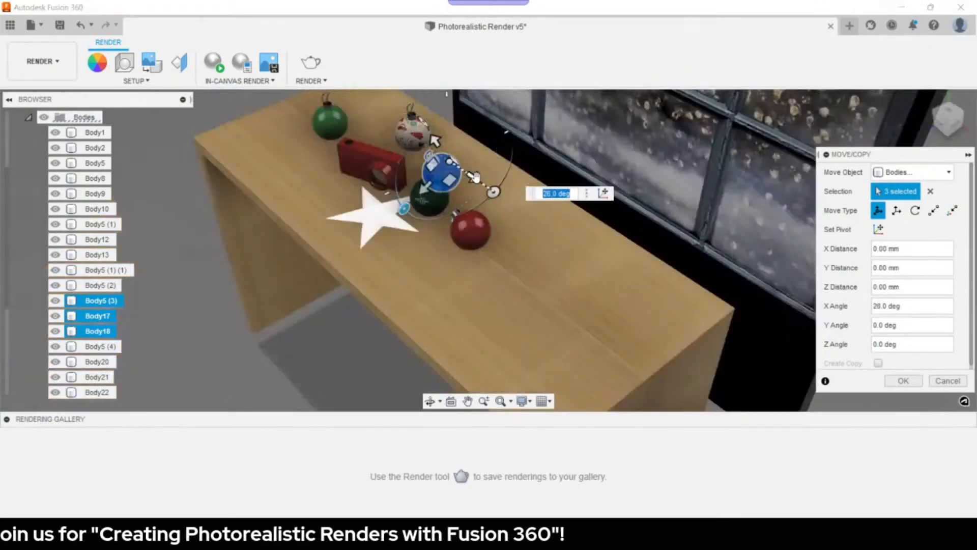
pyautogui.moveTo(481, 182); pyautogui.dragTo(508, 200)
pyautogui.keyDown('shift'); pyautogui.moveTo(536, 214); pyautogui.dragTo(578, 214, button='middle'); pyautogui.keyUp('shift')
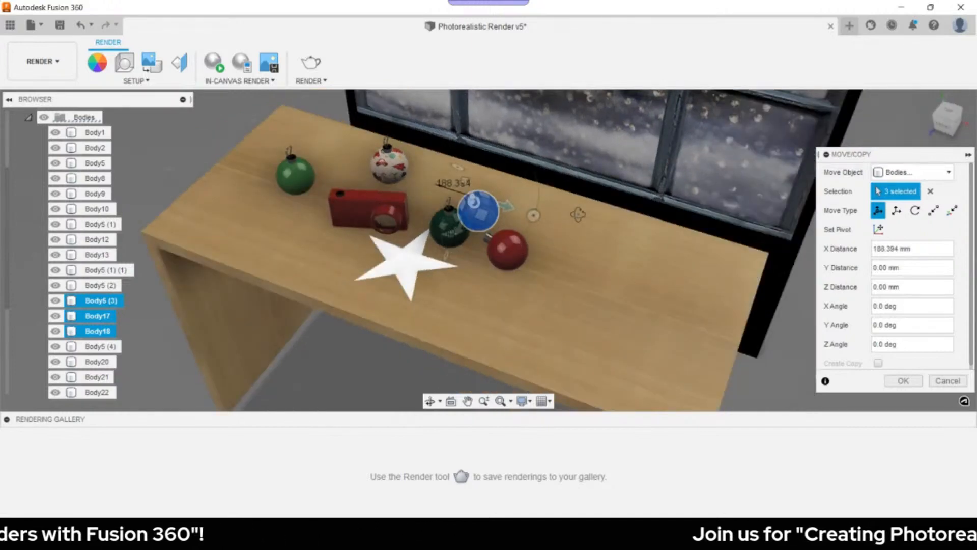
pyautogui.keyDown('shift'); pyautogui.moveTo(578, 214); pyautogui.dragTo(504, 203, button='middle'); pyautogui.keyUp('shift')
pyautogui.moveTo(504, 203); pyautogui.dragTo(501, 262)
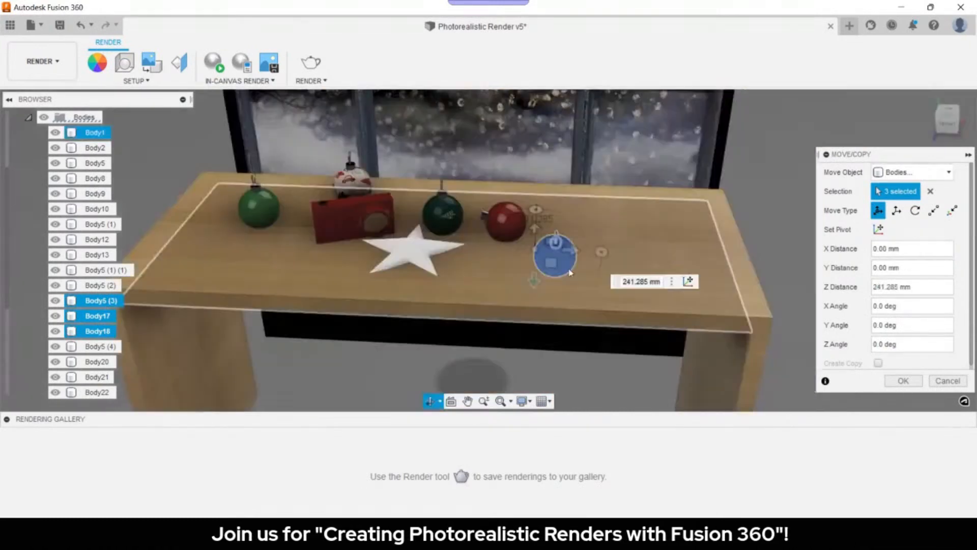
pyautogui.keyDown('shift'); pyautogui.moveTo(571, 273); pyautogui.dragTo(572, 271, button='middle'); pyautogui.keyUp('shift')
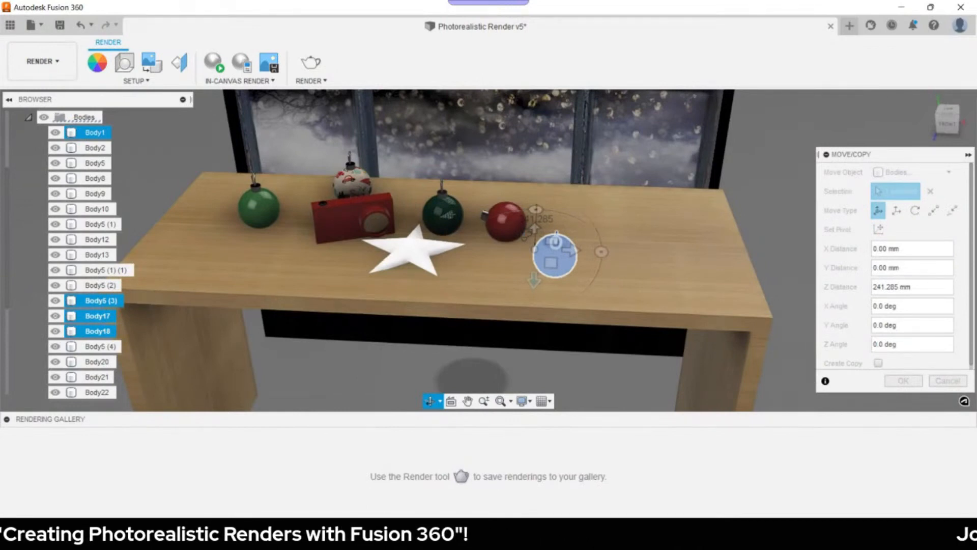
pyautogui.keyDown('shift'); pyautogui.moveTo(572, 271); pyautogui.dragTo(644, 232, button='middle'); pyautogui.keyUp('shift')
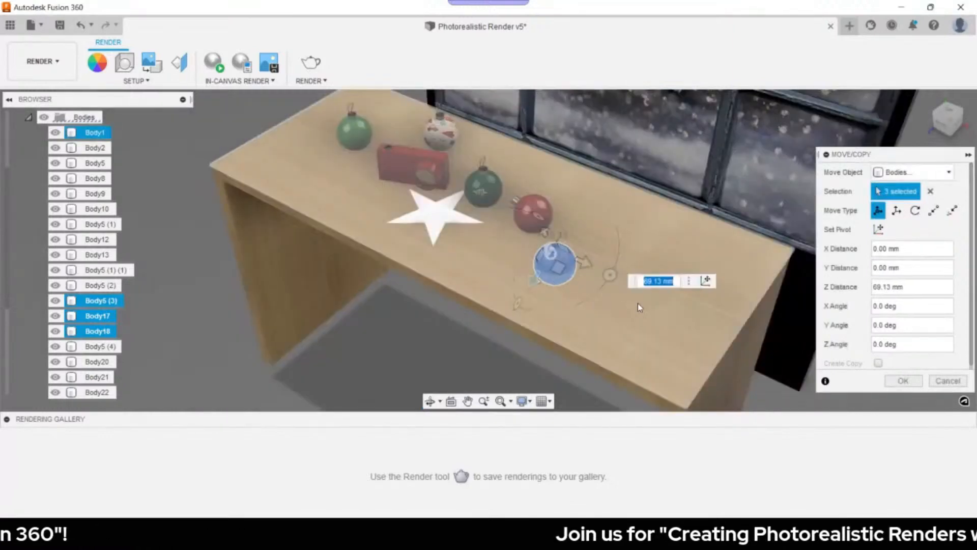
pyautogui.keyDown('shift'); pyautogui.moveTo(637, 304); pyautogui.dragTo(663, 268, button='middle'); pyautogui.keyUp('shift')
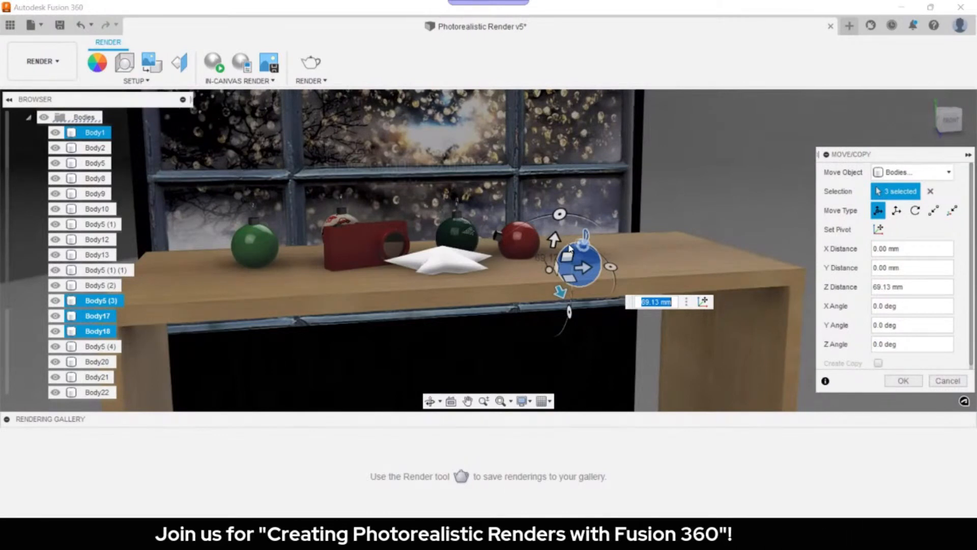
pyautogui.press('Return')
pyautogui.keyDown('shift'); pyautogui.moveTo(570, 249); pyautogui.dragTo(657, 308, button='middle'); pyautogui.keyUp('shift')
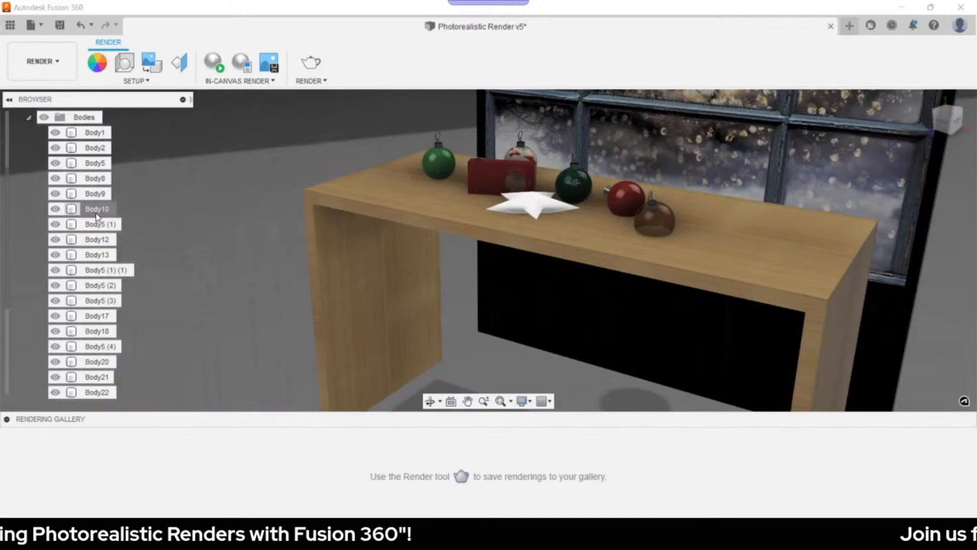
# - Raise the first selected ornament's bodies slightly and confirm the move
pyautogui.click(100, 299)
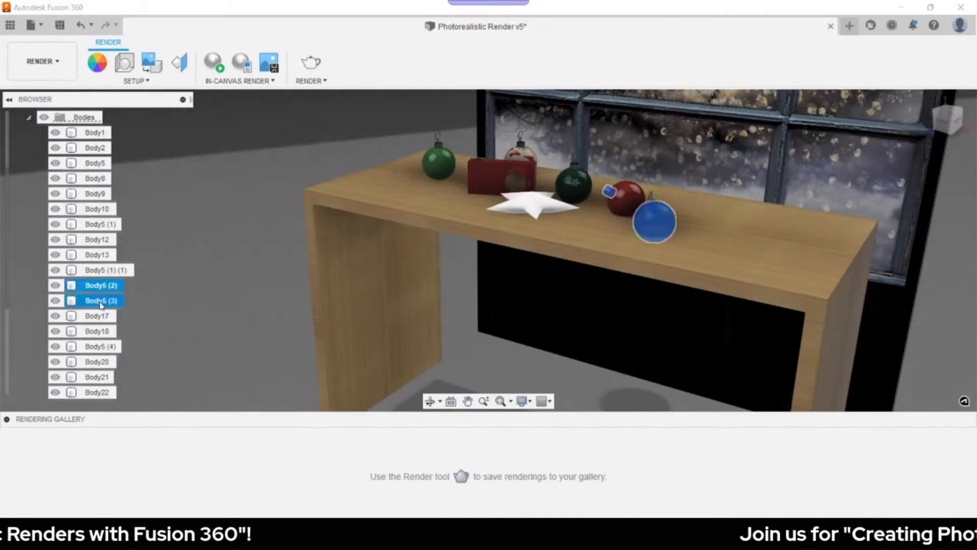
pyautogui.keyDown('shift'); pyautogui.click(97, 332); pyautogui.keyUp('shift')
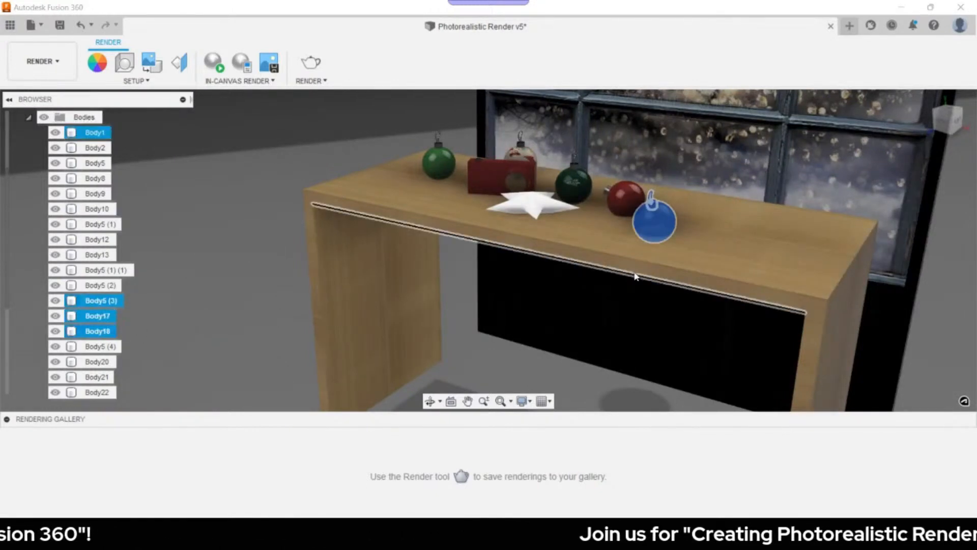
pyautogui.press('m')
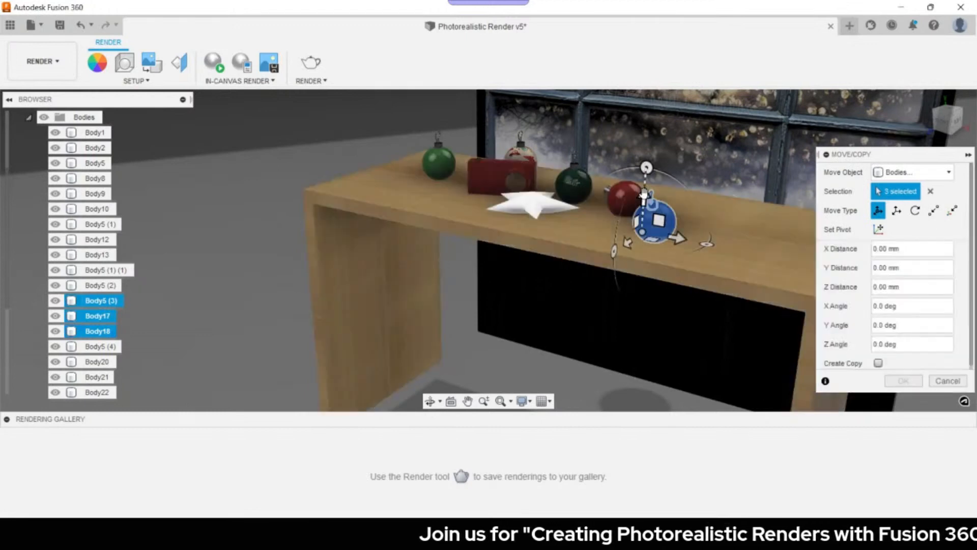
pyautogui.moveTo(644, 195); pyautogui.dragTo(644, 192)
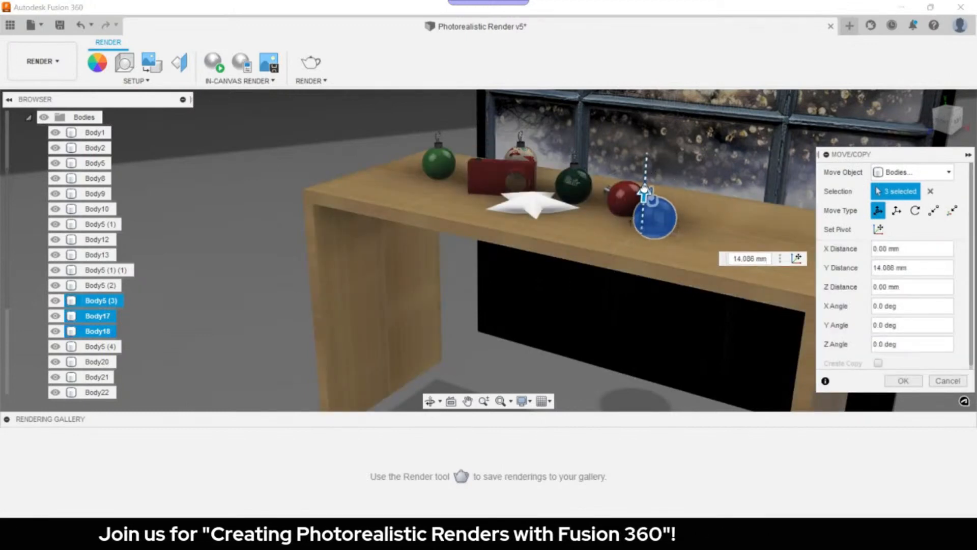
pyautogui.click(904, 381)
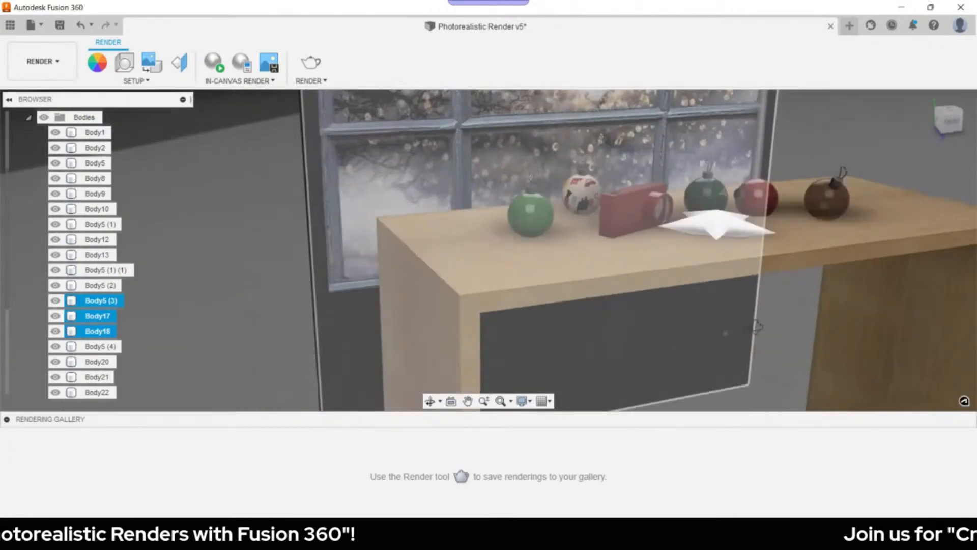
# - Select Body5 (2) through Body17 for a move, then cancel it
pyautogui.keyDown('ctrl'); pyautogui.click(93, 347); pyautogui.keyUp('ctrl')
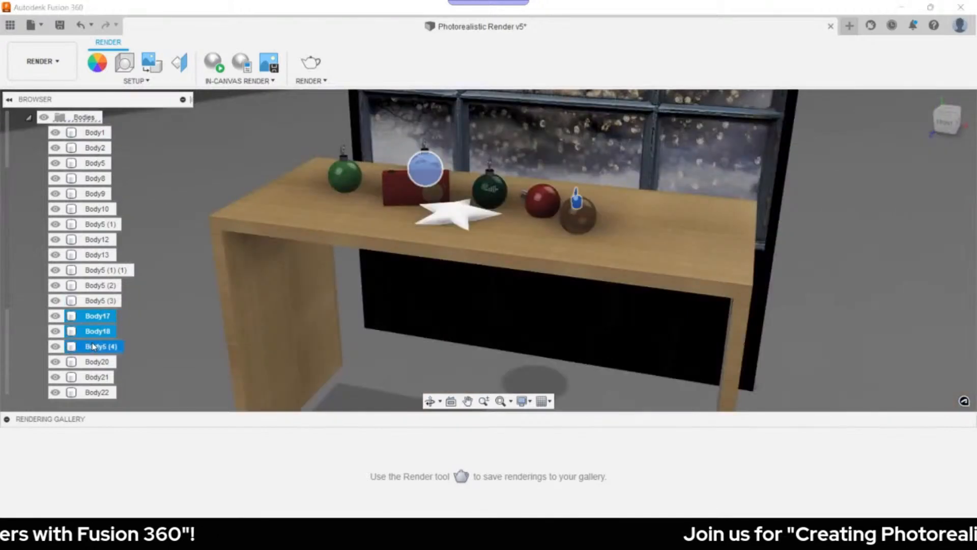
pyautogui.click(97, 287)
pyautogui.keyDown('shift'); pyautogui.click(98, 316); pyautogui.keyUp('shift')
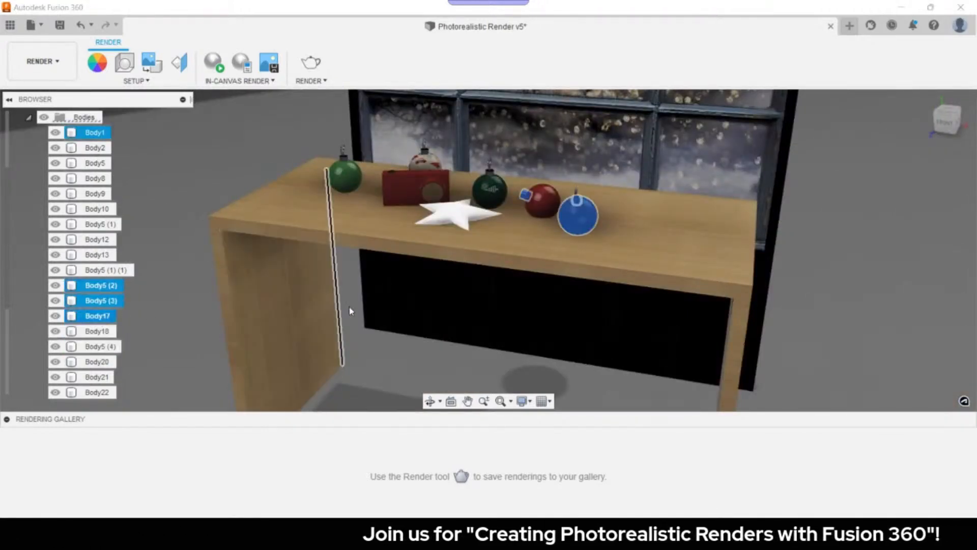
pyautogui.press('m')
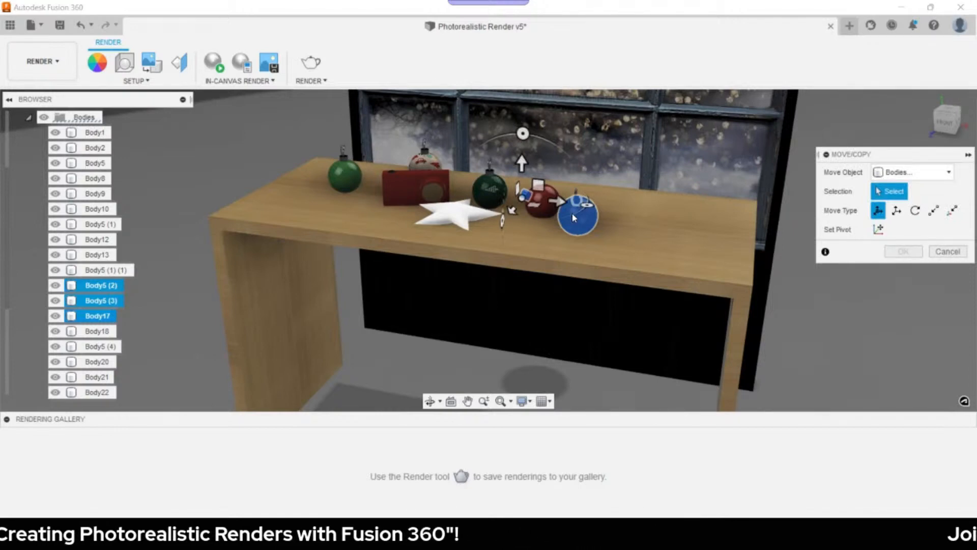
pyautogui.scroll(2, 574, 218)
pyautogui.click(281, 327)
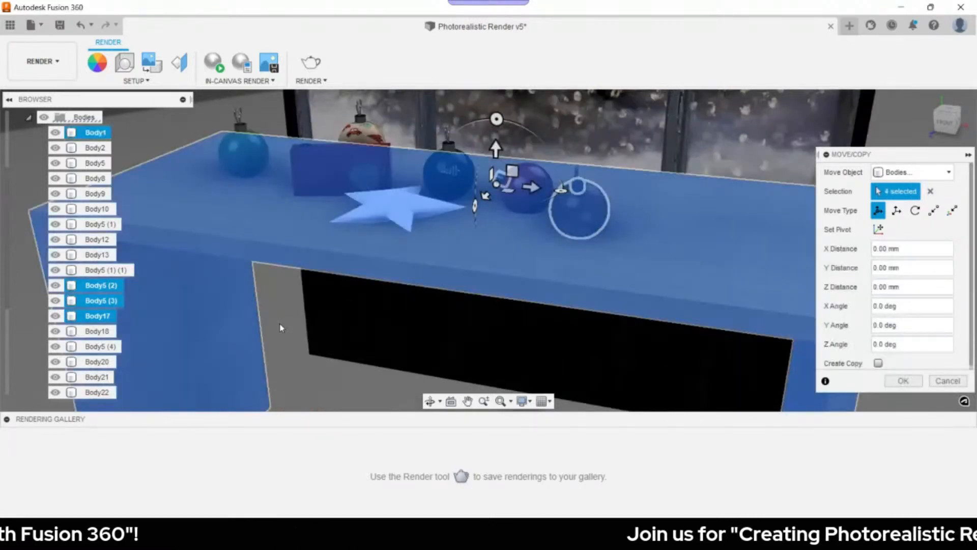
pyautogui.press('Escape')
# - Lift the Body5 (3) ornament with Body17 and Body18 about 20 mm, fine-tuning its height
pyautogui.click(95, 300)
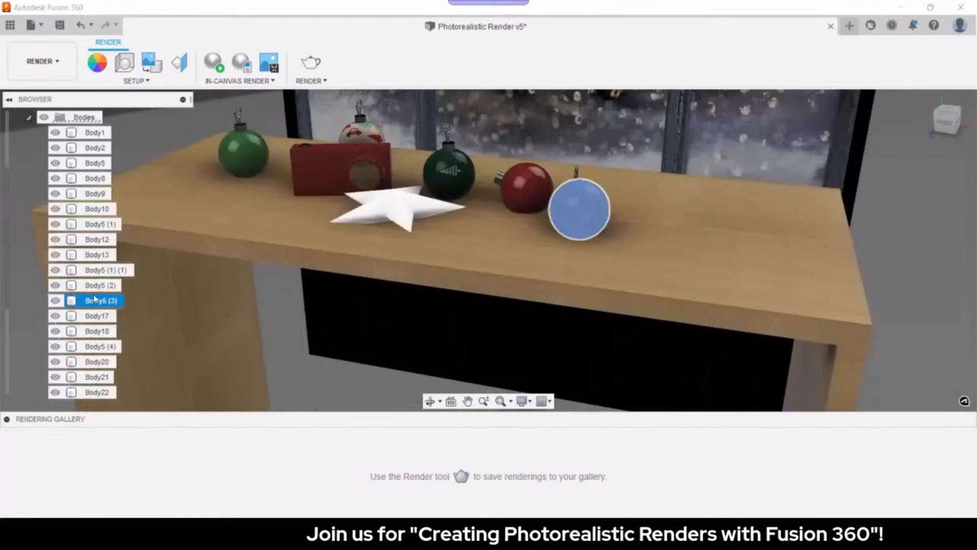
pyautogui.keyDown('shift'); pyautogui.click(97, 331); pyautogui.keyUp('shift')
pyautogui.press('m')
pyautogui.moveTo(558, 192); pyautogui.dragTo(557, 185)
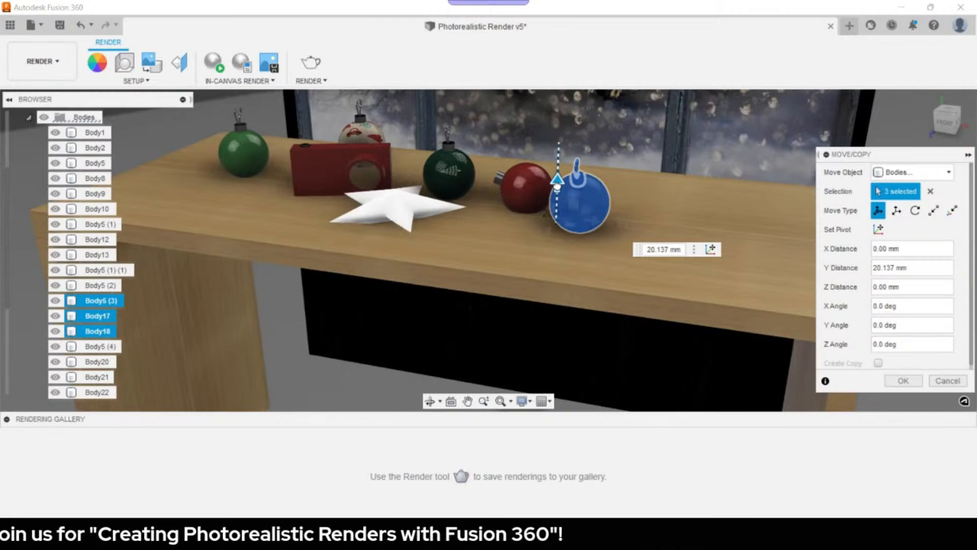
pyautogui.moveTo(558, 186); pyautogui.dragTo(557, 187)
pyautogui.keyDown('shift'); pyautogui.moveTo(692, 310); pyautogui.dragTo(800, 334, button='middle'); pyautogui.keyUp('shift')
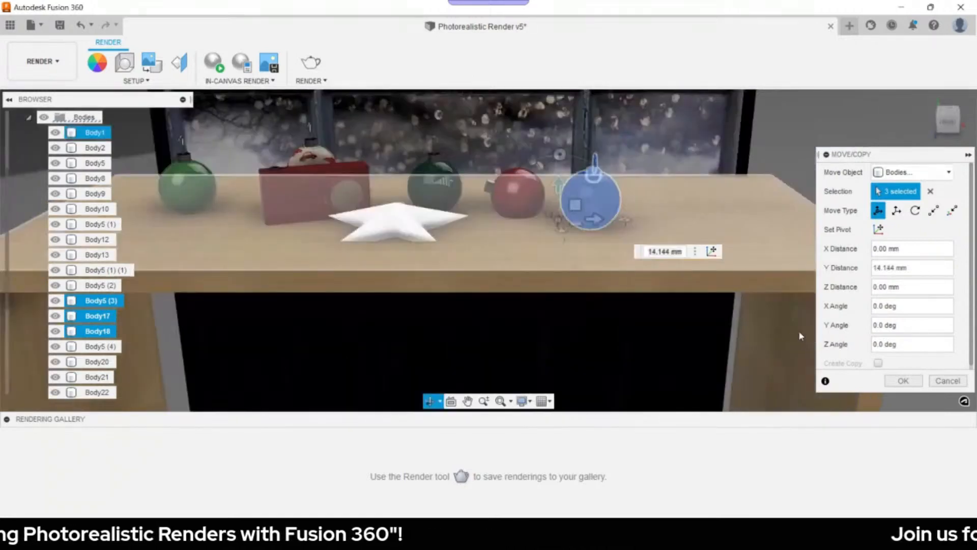
pyautogui.click(903, 381)
# - Raise the blue ornament's bodies, from Body5 (2) up to Body13, upward
pyautogui.click(520, 203)
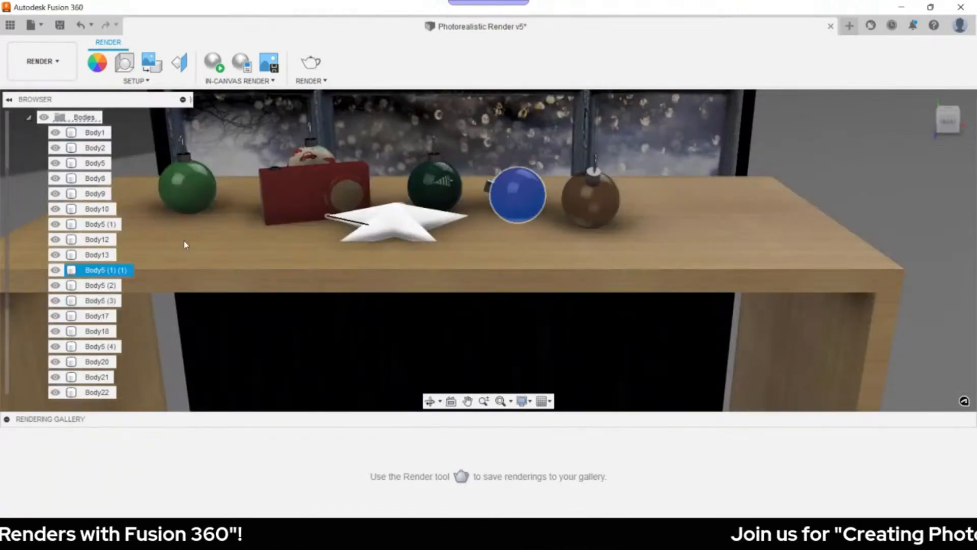
pyautogui.click(98, 239)
pyautogui.keyDown('shift'); pyautogui.click(91, 271); pyautogui.keyUp('shift')
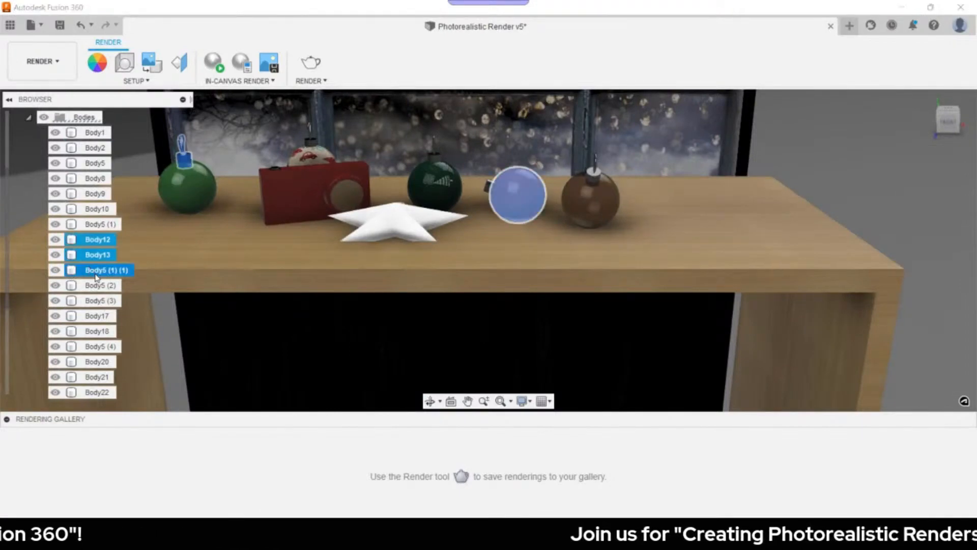
pyautogui.click(94, 286)
pyautogui.keyDown('shift'); pyautogui.click(93, 256); pyautogui.keyUp('shift')
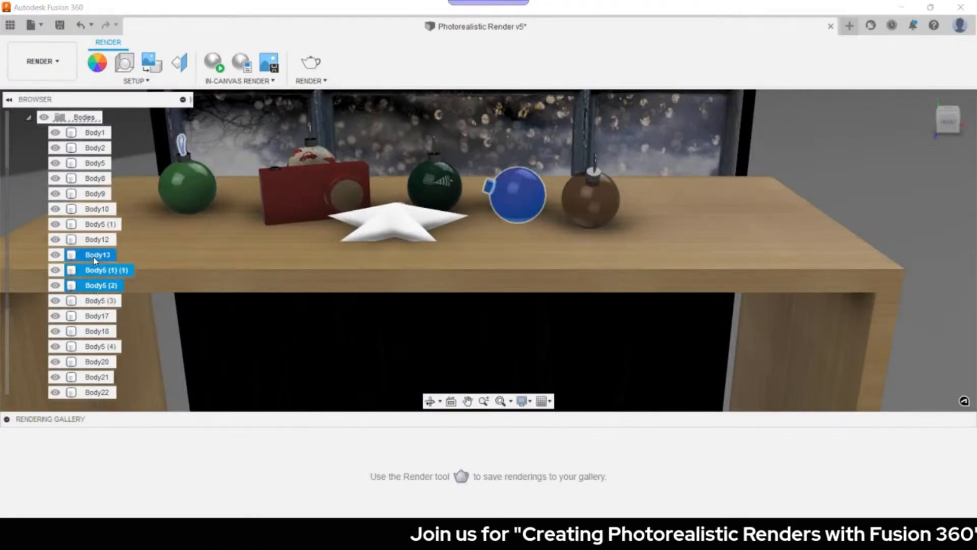
pyautogui.keyDown('ctrl'); pyautogui.click(95, 132); pyautogui.keyUp('ctrl')
pyautogui.press('m')
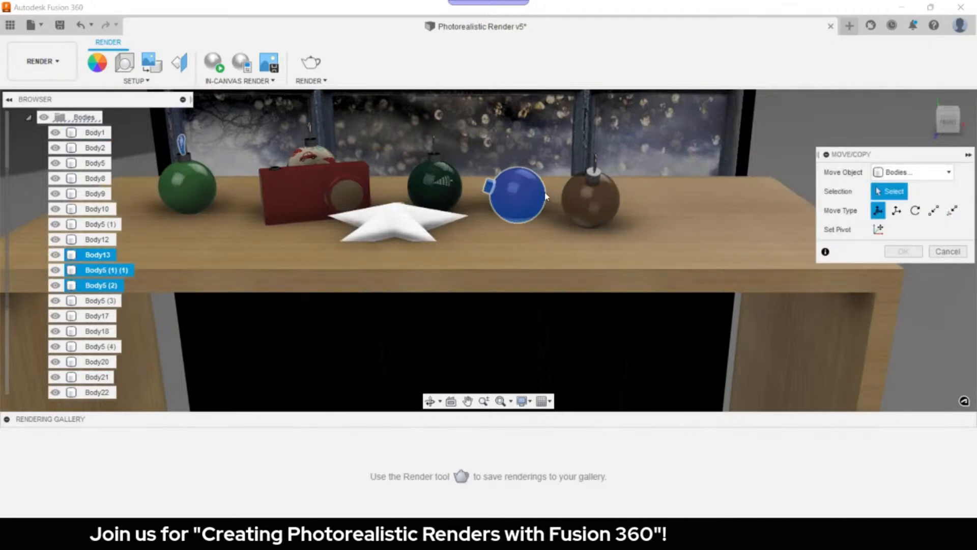
pyautogui.moveTo(483, 156); pyautogui.dragTo(484, 148)
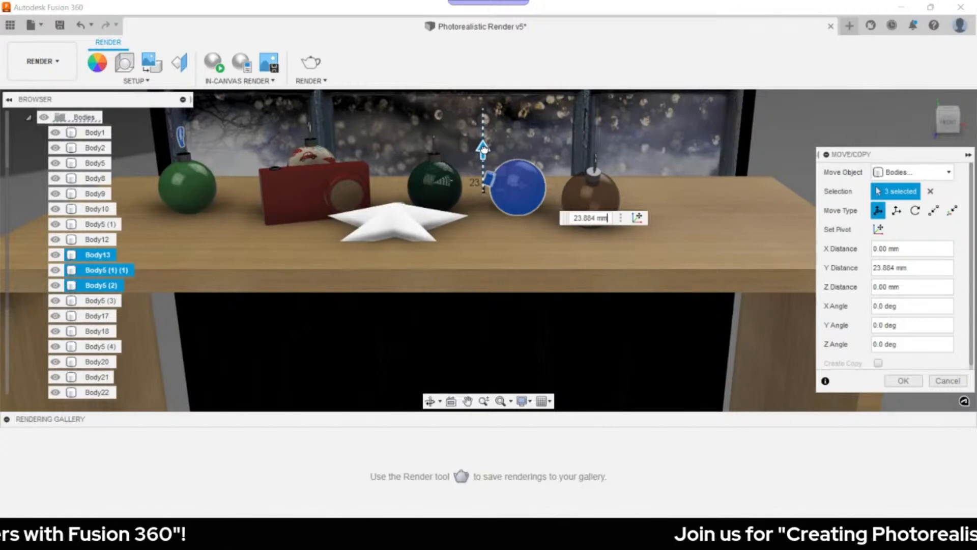
pyautogui.press('Return')
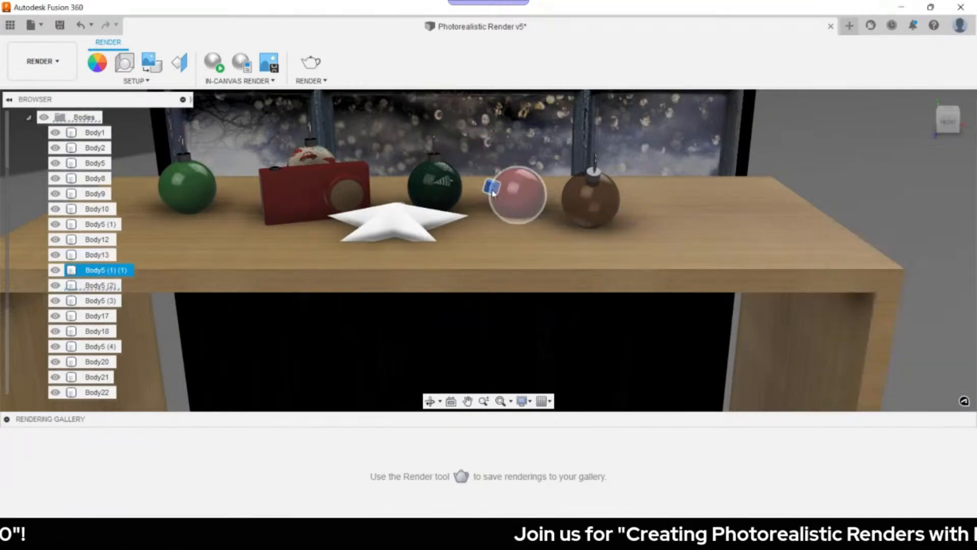
# - Lift the red ornament's two bodies about 22.6 mm onto the tabletop
pyautogui.click(93, 287)
pyautogui.keyDown('ctrl'); pyautogui.click(110, 270); pyautogui.keyUp('ctrl')
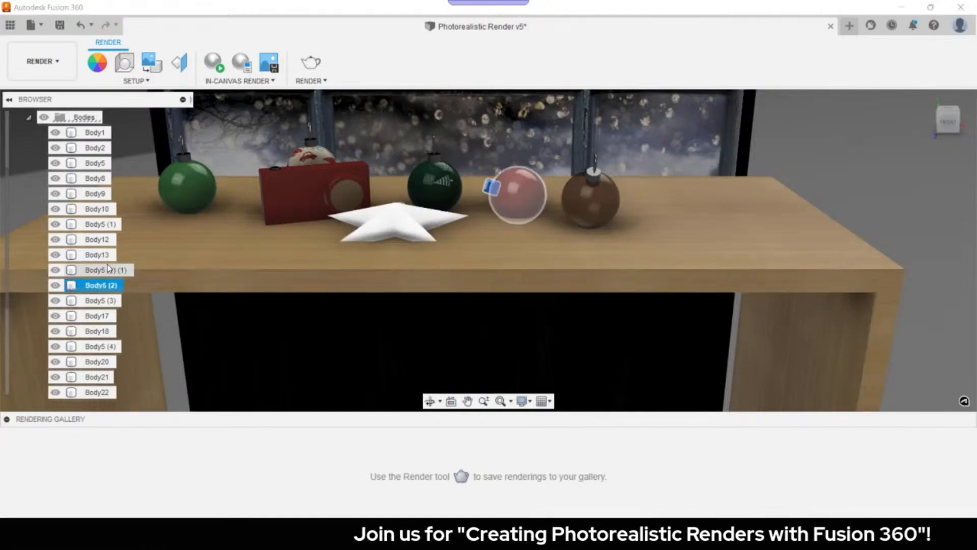
pyautogui.keyDown('ctrl'); pyautogui.click(332, 248); pyautogui.keyUp('ctrl')
pyautogui.press('m')
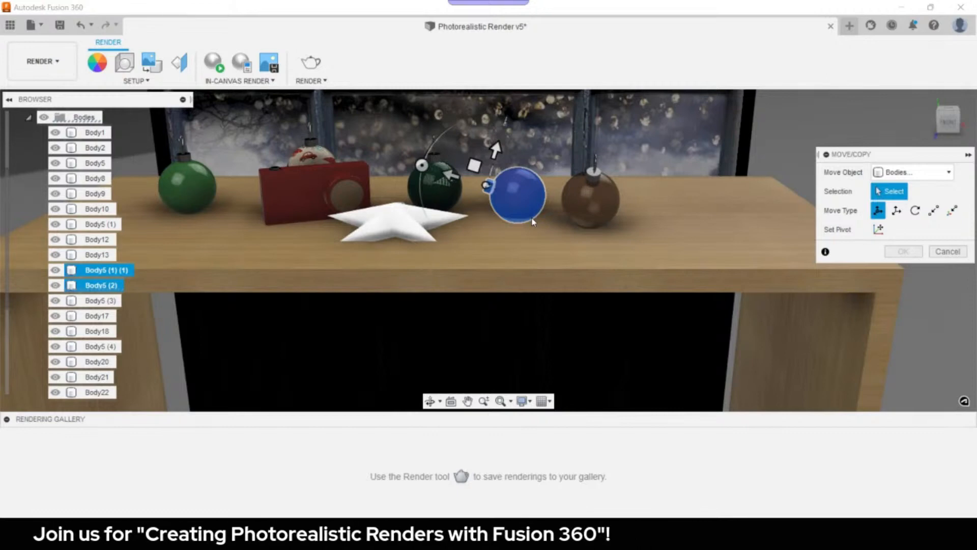
pyautogui.moveTo(495, 149); pyautogui.dragTo(497, 140)
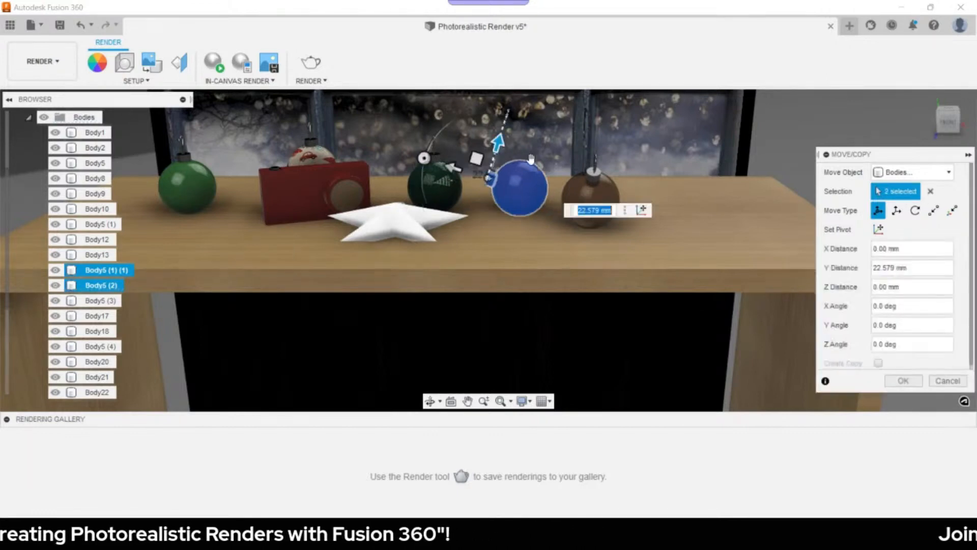
pyautogui.click(907, 386)
pyautogui.click(759, 225)
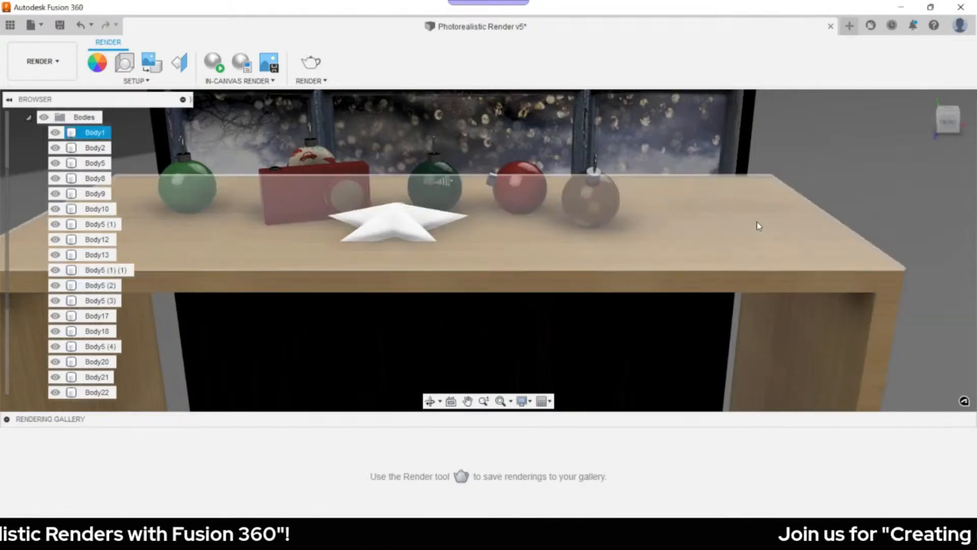
# - Select the left green ornament's bodies and hook, excluding the window
pyautogui.moveTo(715, 210)
pyautogui.keyDown('shift'); pyautogui.mouseDown(button='middle')
pyautogui.moveTo(701, 211)
pyautogui.moveTo(715, 219)
pyautogui.mouseUp(button='middle'); pyautogui.keyUp('shift')
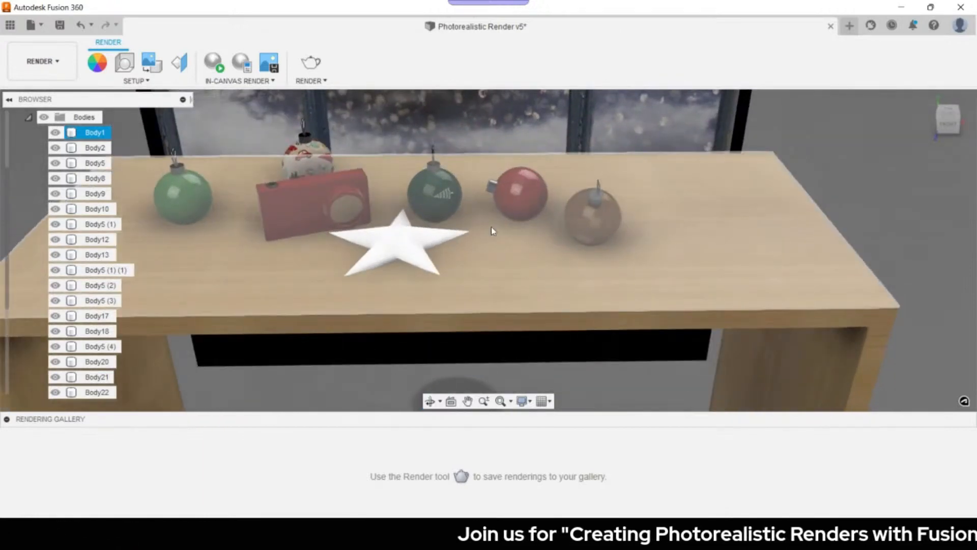
pyautogui.click(95, 163)
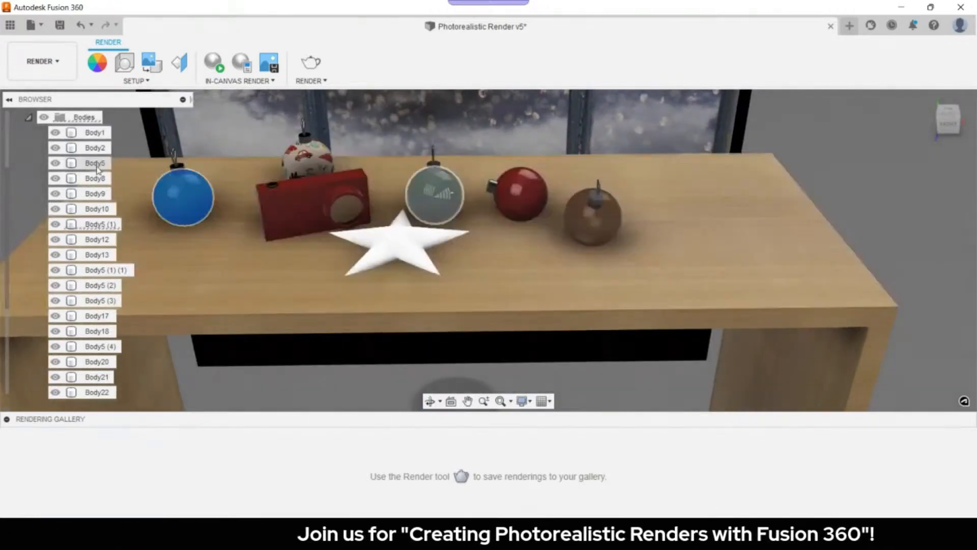
pyautogui.keyDown('shift'); pyautogui.click(101, 285); pyautogui.keyUp('shift')
pyautogui.press('Escape')
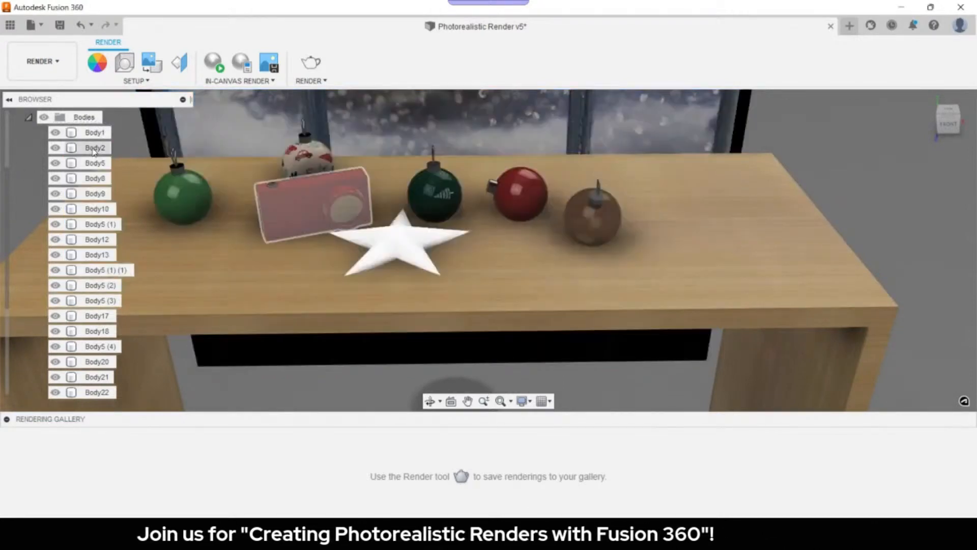
pyautogui.click(95, 133)
pyautogui.keyDown('ctrl'); pyautogui.click(177, 203); pyautogui.keyUp('ctrl')
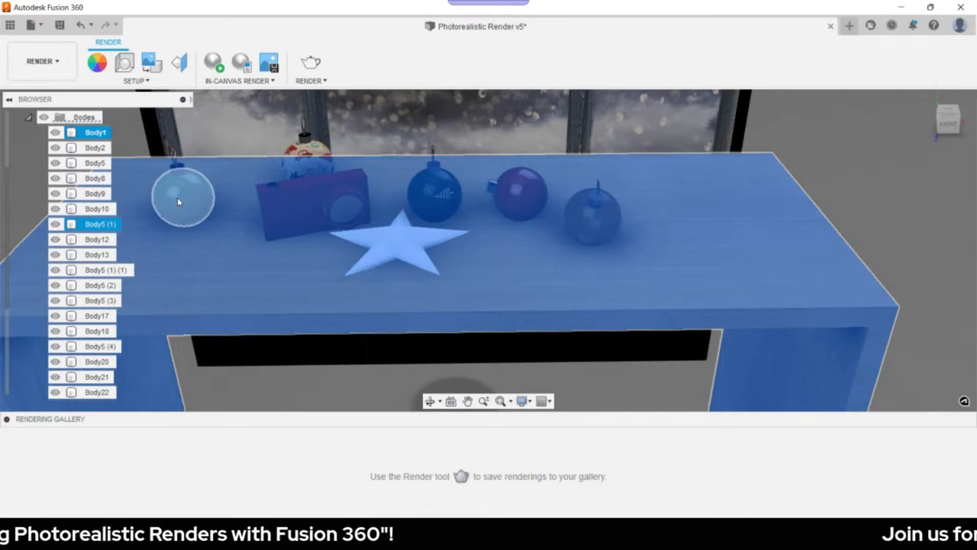
pyautogui.click(178, 202)
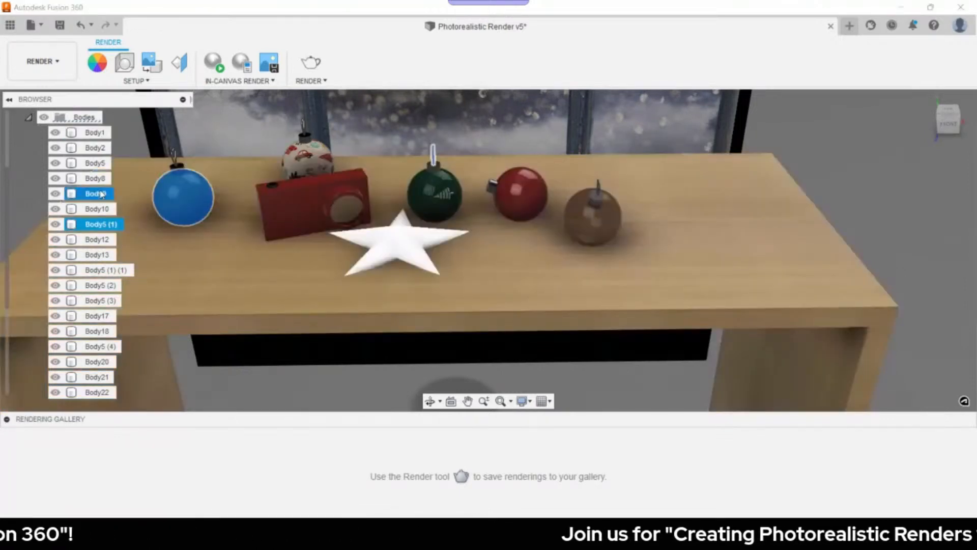
pyautogui.click(98, 209)
pyautogui.keyDown('shift'); pyautogui.click(94, 239); pyautogui.keyUp('shift')
pyautogui.click(23, 201)
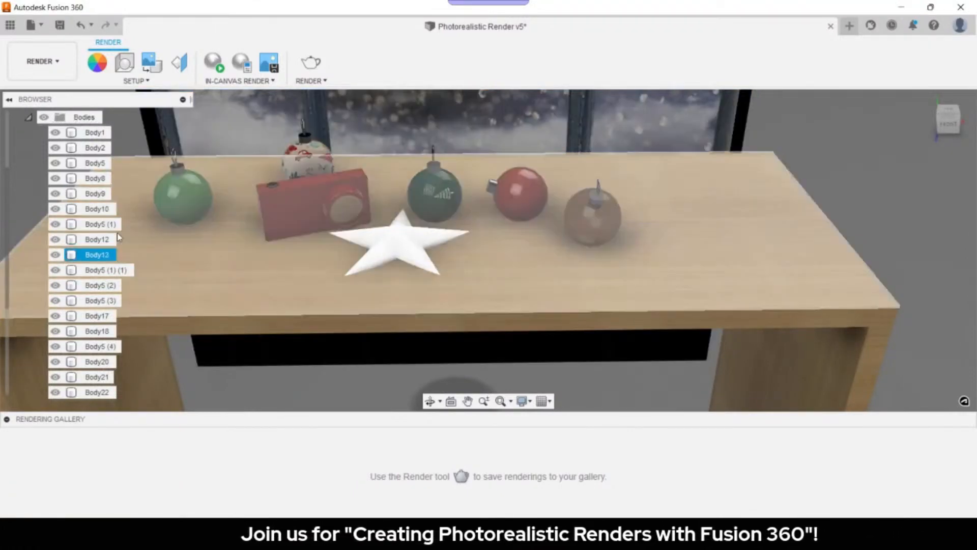
pyautogui.click(97, 255)
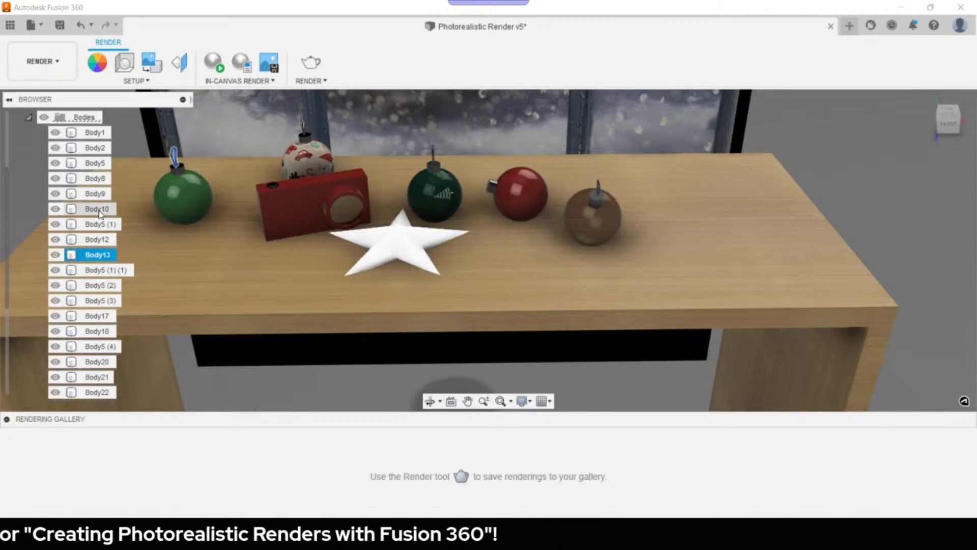
pyautogui.keyDown('shift'); pyautogui.click(99, 210); pyautogui.keyUp('shift')
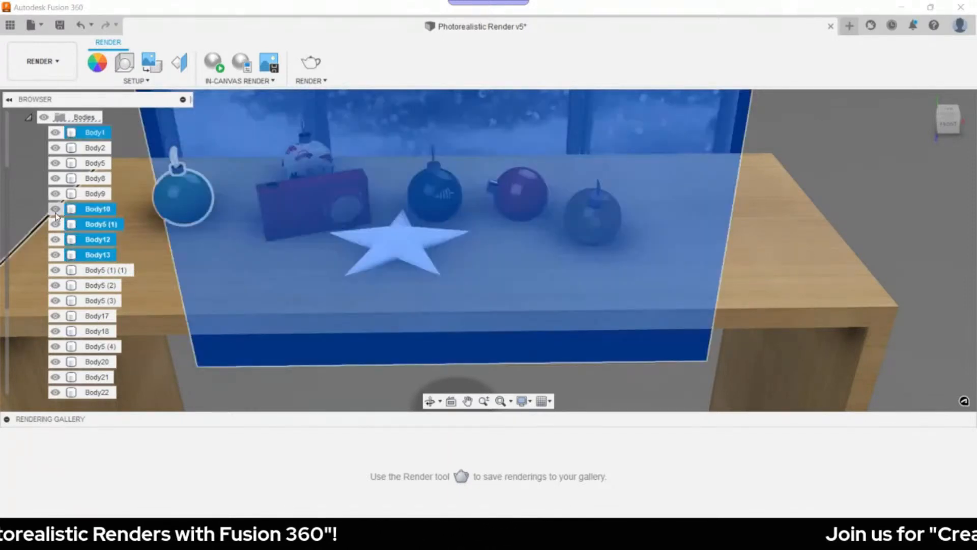
pyautogui.keyDown('ctrl'); pyautogui.click(71, 209); pyautogui.keyUp('ctrl')
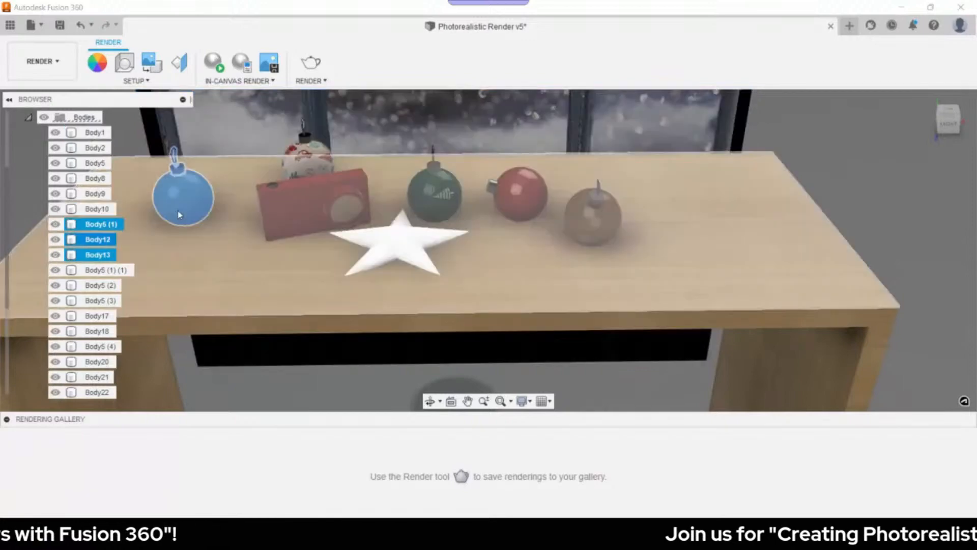
# - Move the left green ornament 90.41 mm forward and about 25.7 mm up beside the camera
pyautogui.press('m')
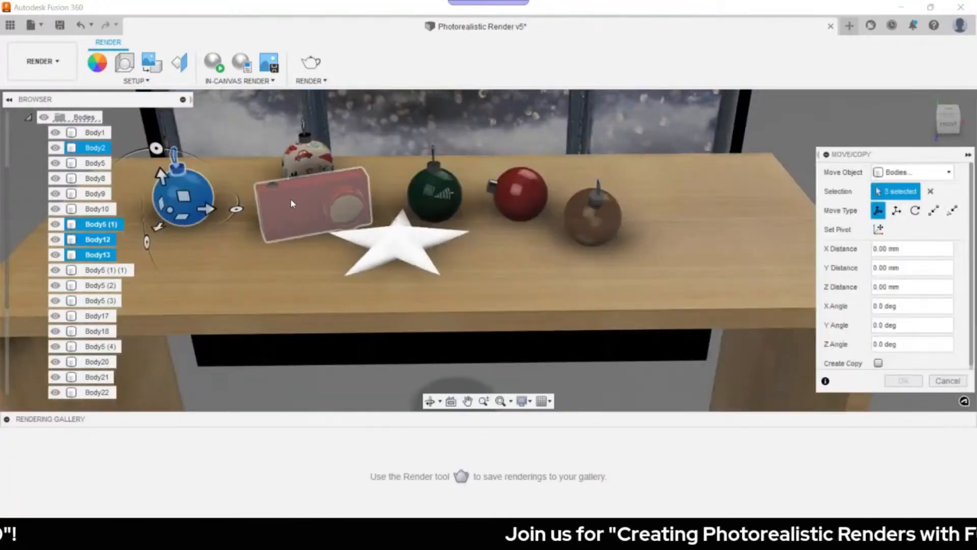
pyautogui.keyDown('shift'); pyautogui.moveTo(293, 203); pyautogui.dragTo(238, 203, button='middle'); pyautogui.keyUp('shift')
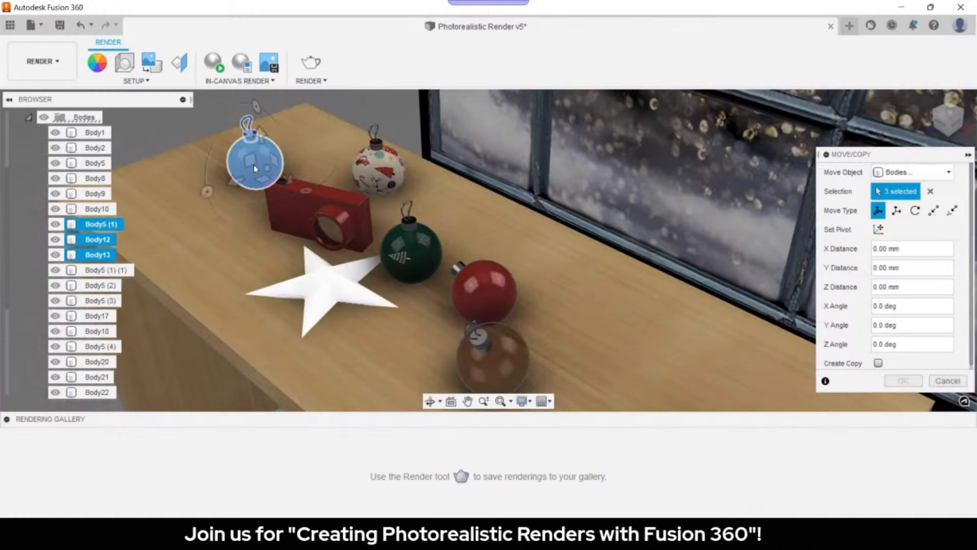
pyautogui.moveTo(255, 169); pyautogui.dragTo(286, 204, button='middle')
pyautogui.moveTo(266, 216); pyautogui.dragTo(204, 245)
pyautogui.moveTo(255, 241); pyautogui.dragTo(208, 269)
pyautogui.keyDown('shift'); pyautogui.moveTo(495, 246); pyautogui.dragTo(535, 231, button='middle'); pyautogui.keyUp('shift')
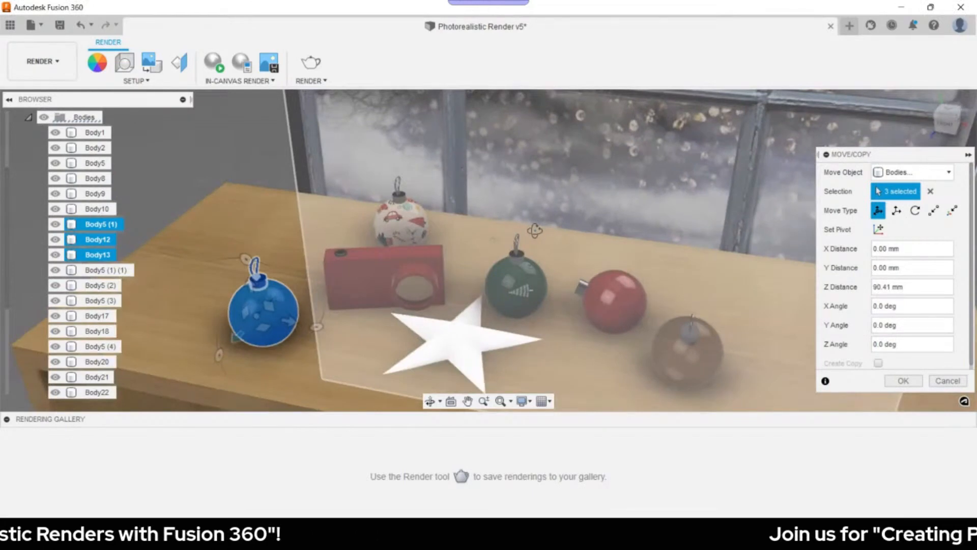
pyautogui.keyDown('shift'); pyautogui.moveTo(535, 231); pyautogui.dragTo(535, 211, button='middle'); pyautogui.keyUp('shift')
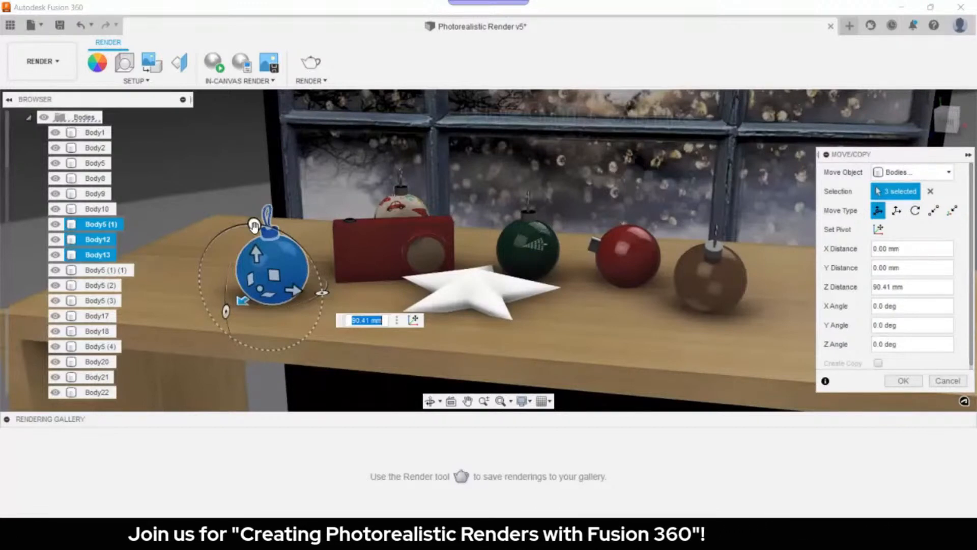
pyautogui.moveTo(254, 225); pyautogui.dragTo(275, 243)
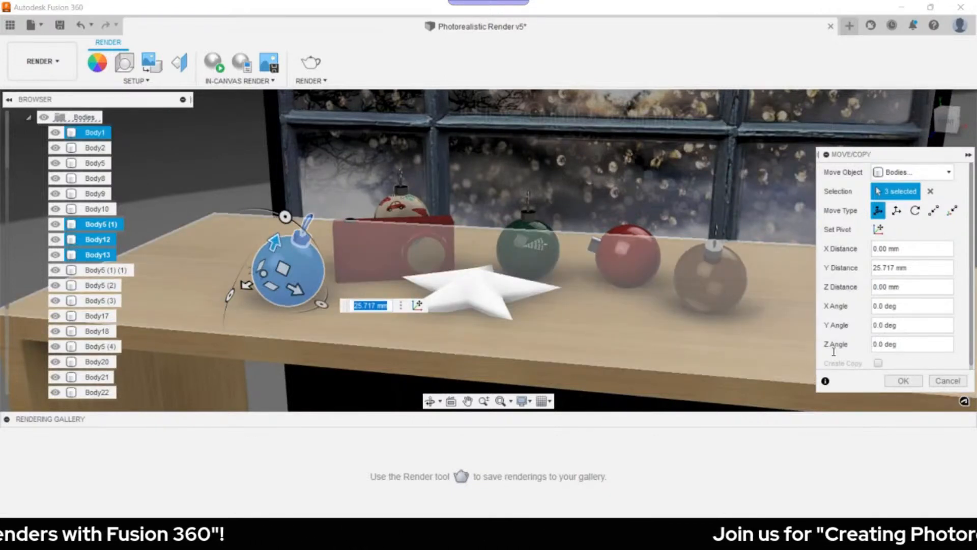
pyautogui.press('Return')
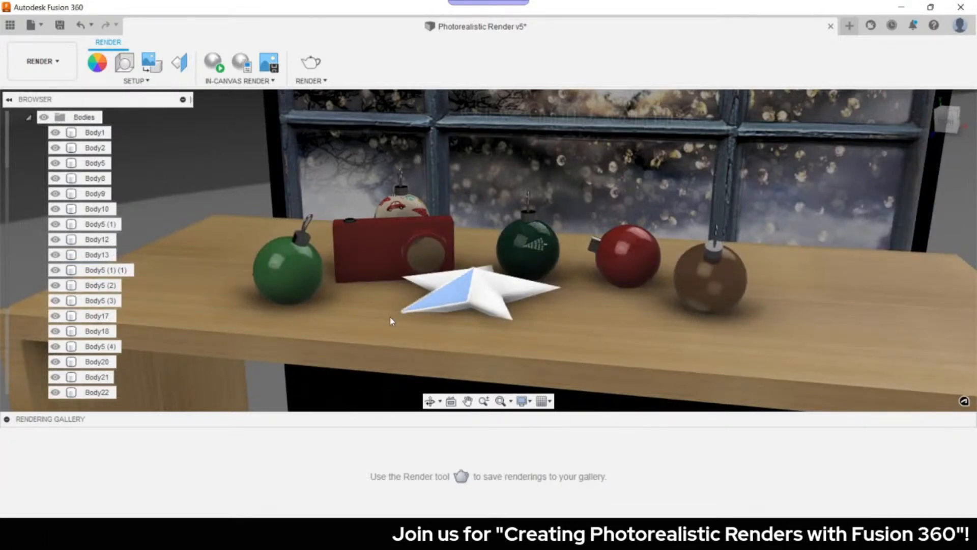
# - Rename Body10 in the browser to 'm'
pyautogui.scroll(-1, 86, 392)
pyautogui.doubleClick(86, 393)
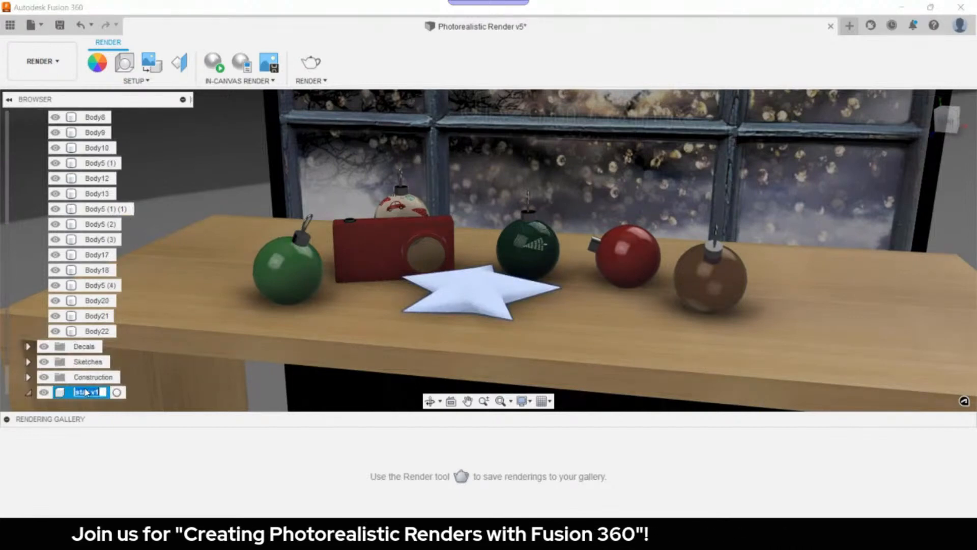
pyautogui.write('m')
# - Slide the white star about 68 mm toward the front of the tabletop
pyautogui.click(80, 394)
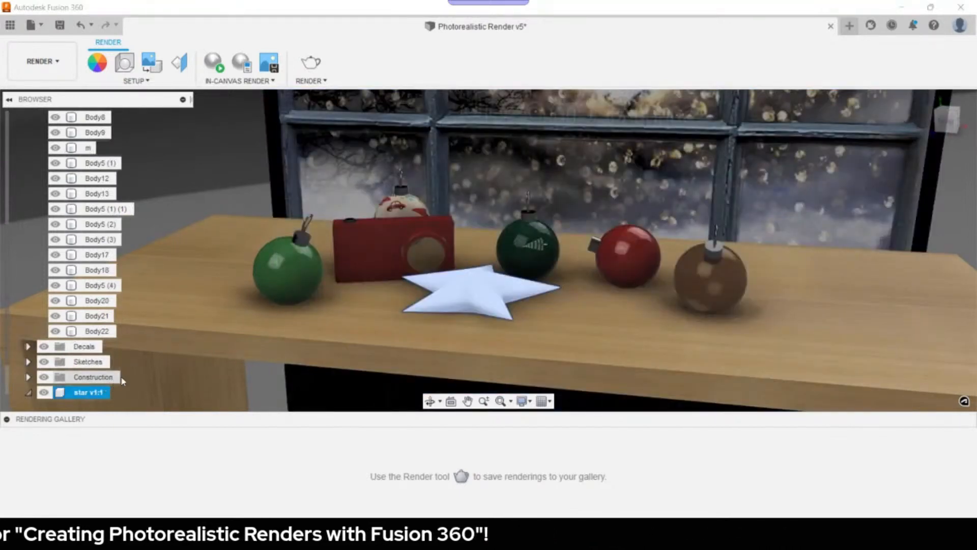
pyautogui.press('m')
pyautogui.keyDown('shift'); pyautogui.moveTo(478, 298); pyautogui.dragTo(448, 317, button='middle'); pyautogui.keyUp('shift')
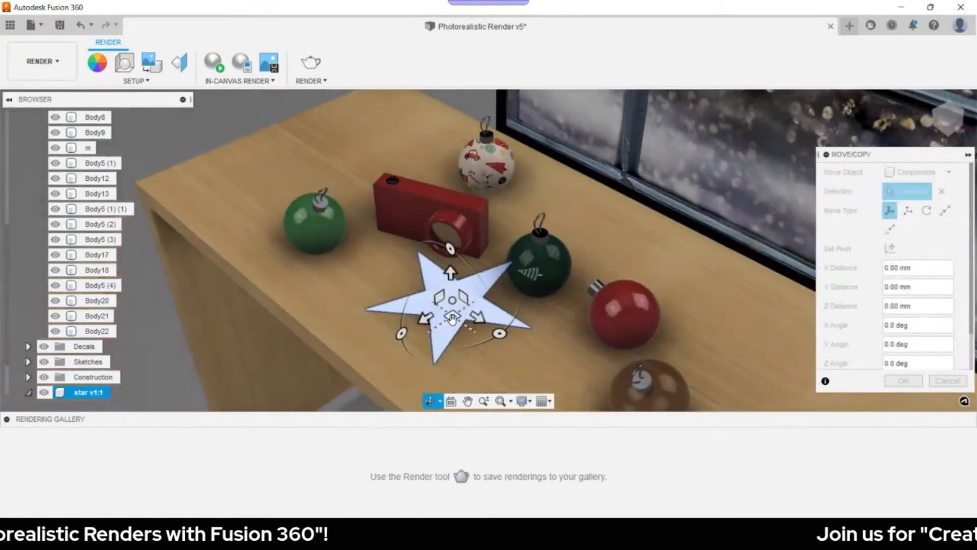
pyautogui.moveTo(425, 320); pyautogui.dragTo(447, 332)
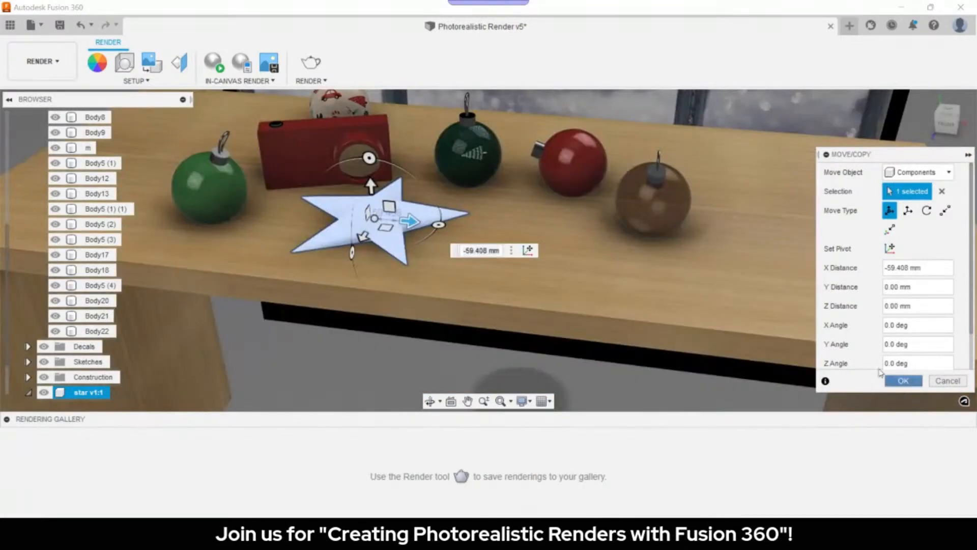
pyautogui.click(904, 380)
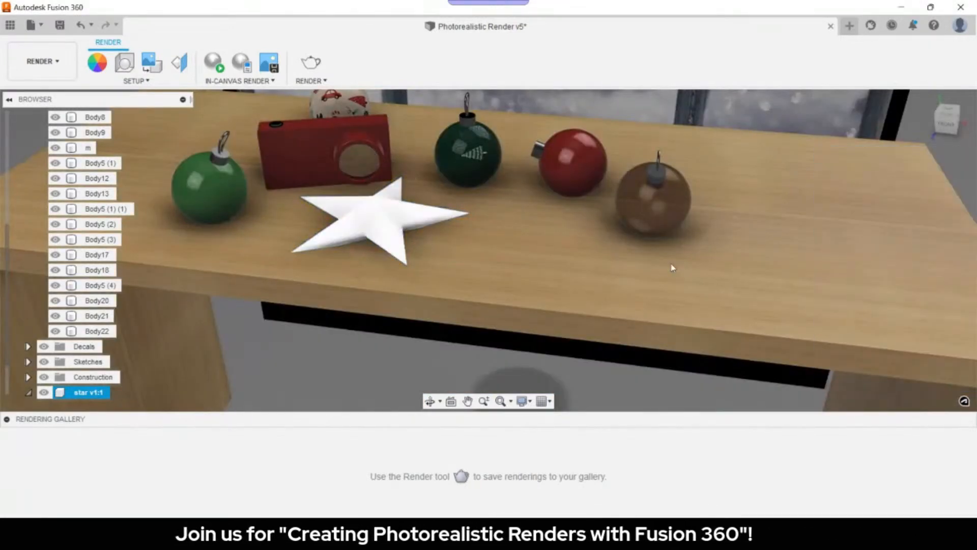
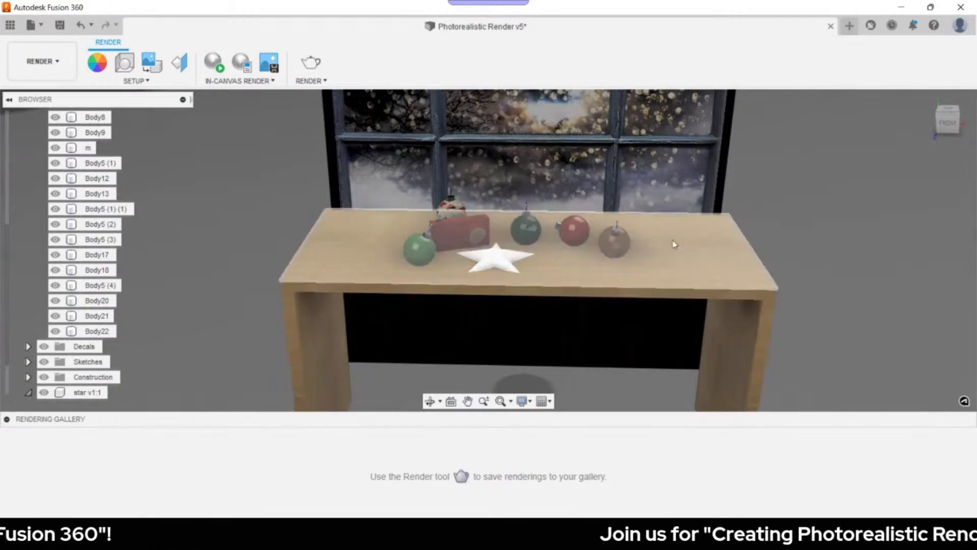
# - Return to the Design workspace, capture the ornaments' moved positions, and start a sketch on the tabletop
pyautogui.click(22, 74)
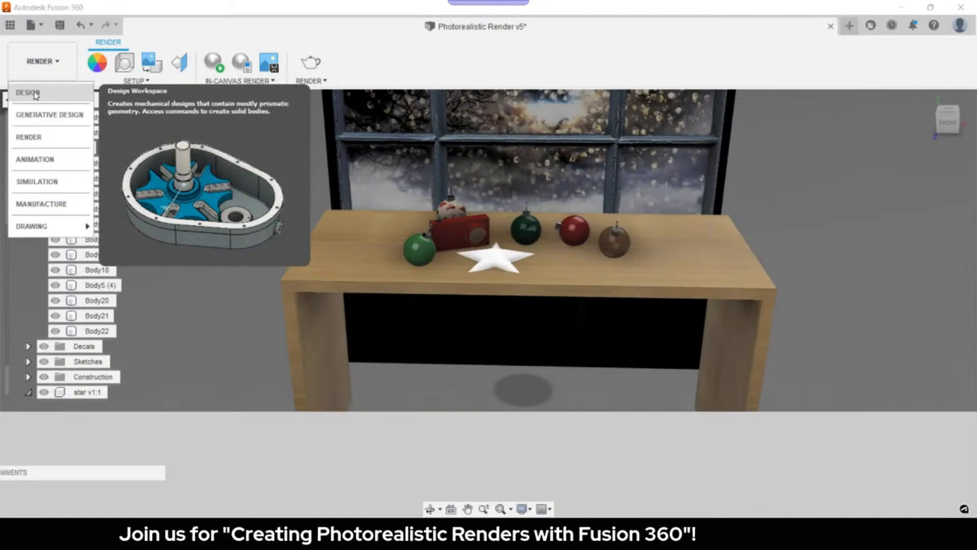
pyautogui.click(31, 93)
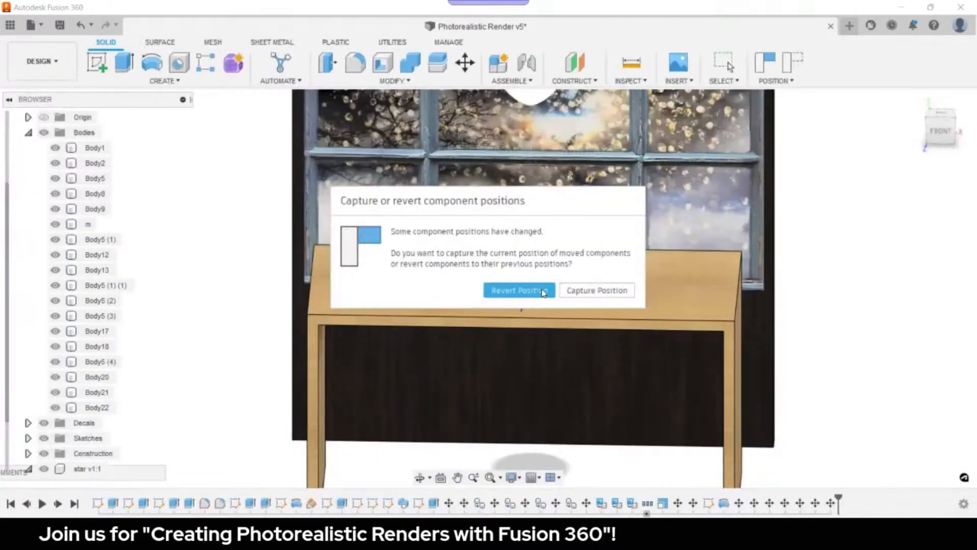
pyautogui.click(577, 296)
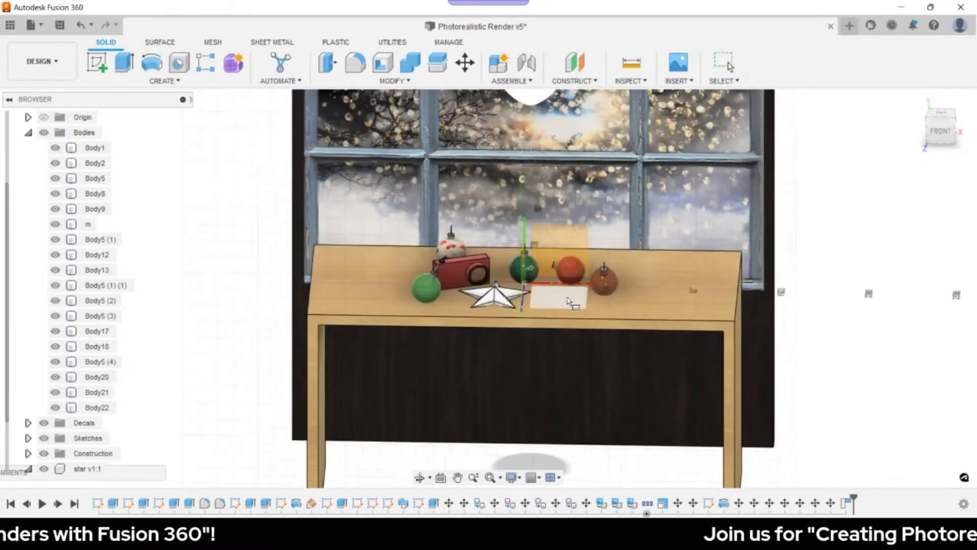
pyautogui.click(570, 301)
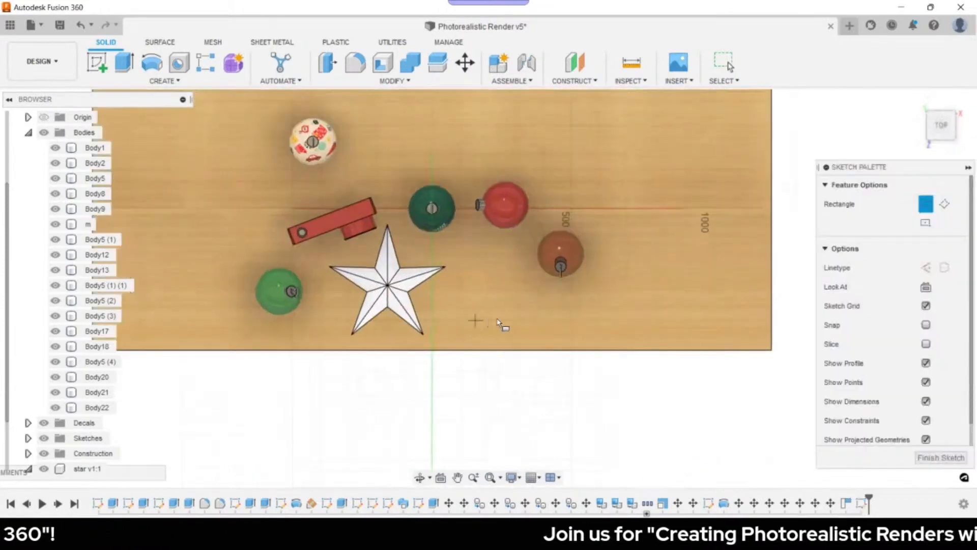
# - Draw a rectangle on the tabletop and dimension its width to 220 mm
pyautogui.scroll(5, 509, 318)
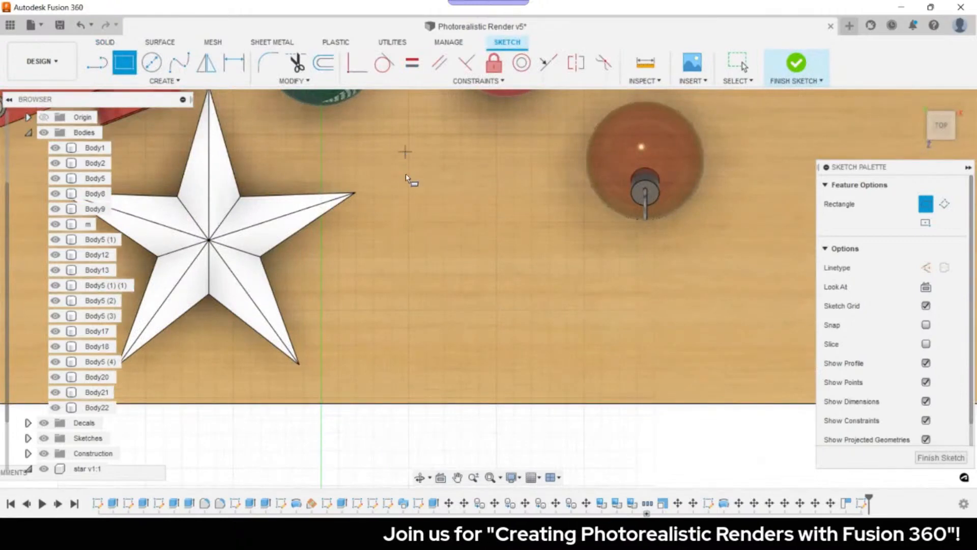
pyautogui.click(563, 367)
pyautogui.press('Escape')
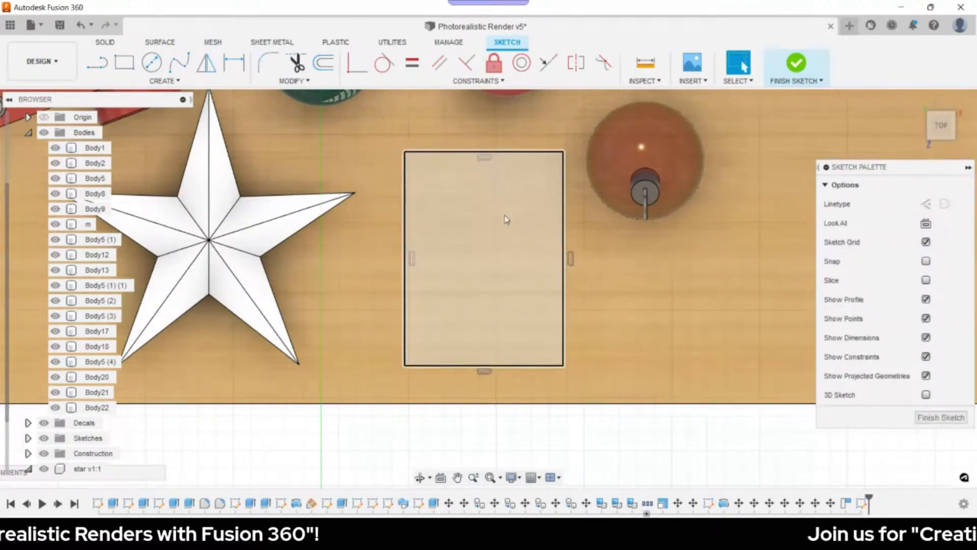
pyautogui.press('d')
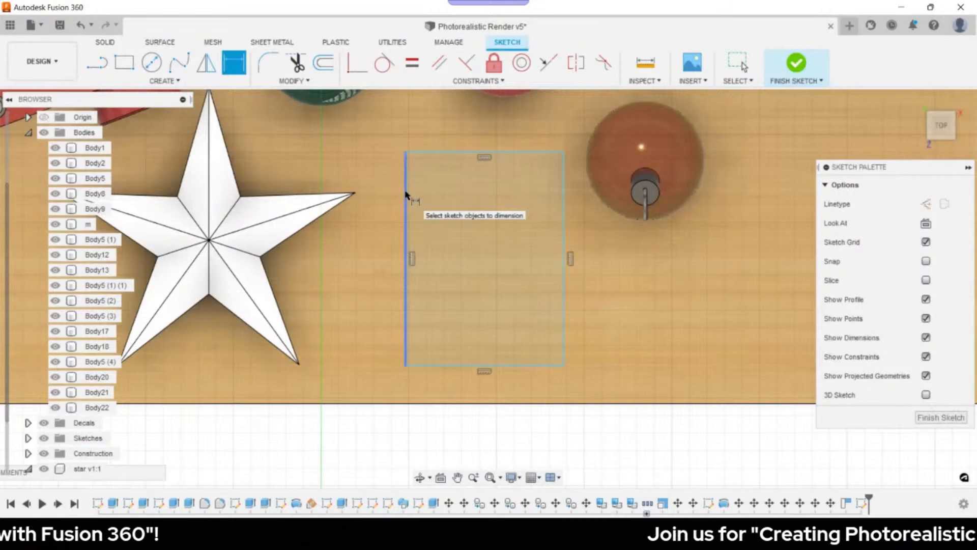
pyautogui.click(406, 196)
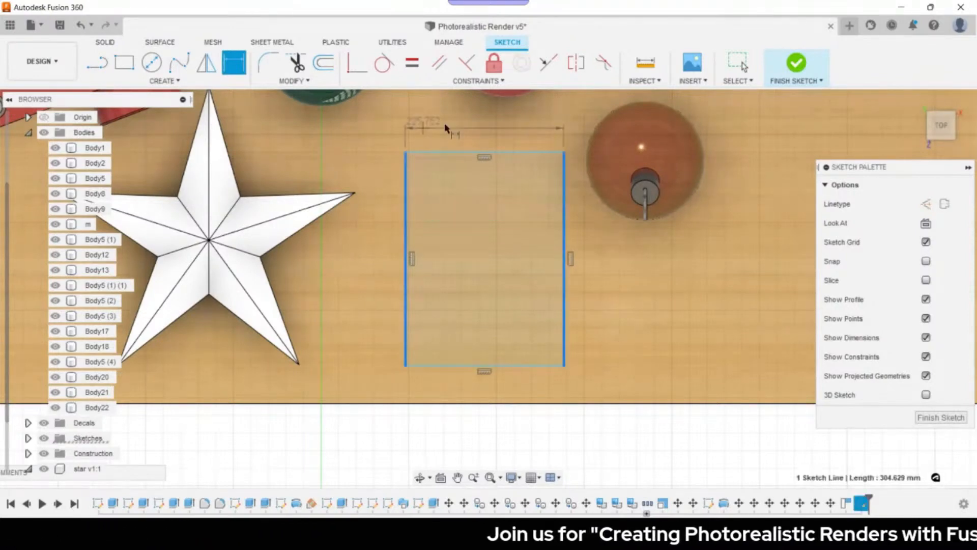
pyautogui.click(564, 214)
pyautogui.click(446, 128)
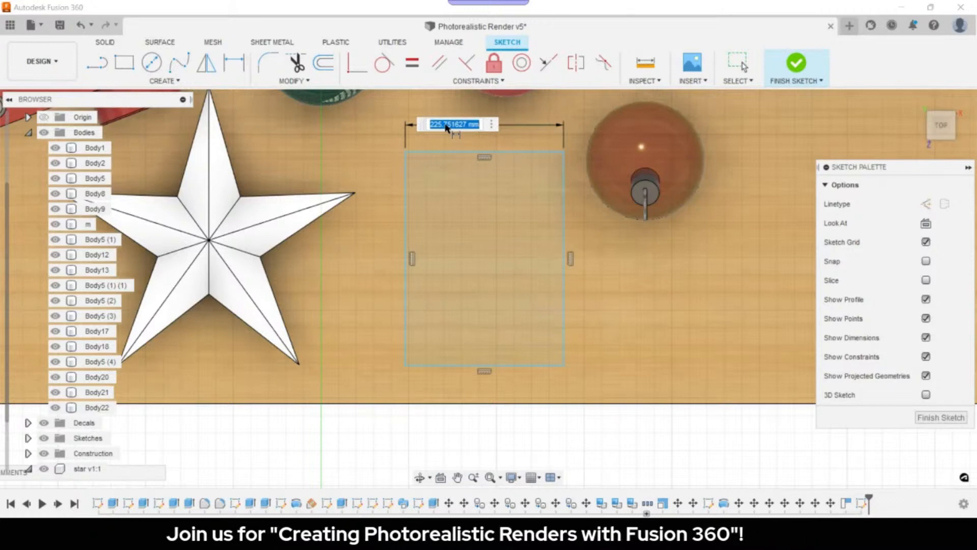
pyautogui.write('220')
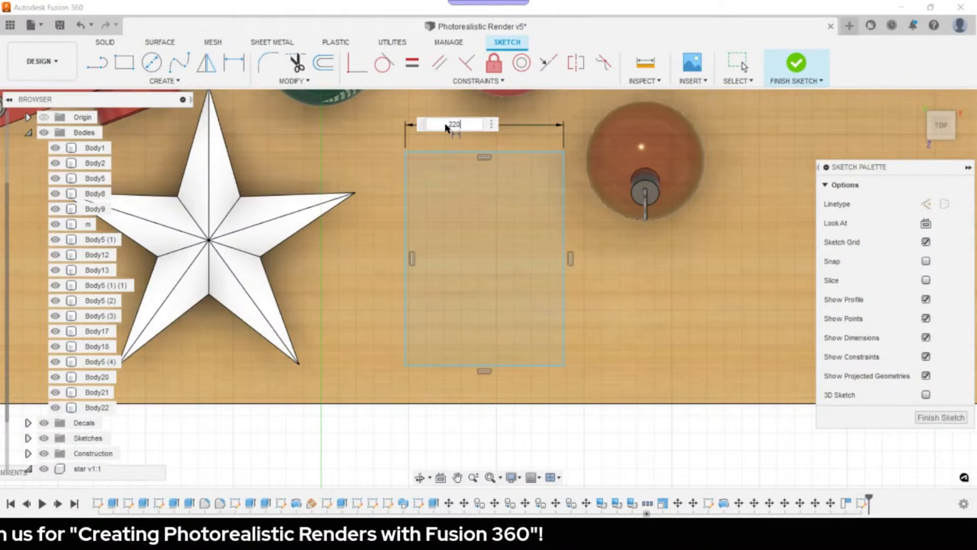
pyautogui.press('Return')
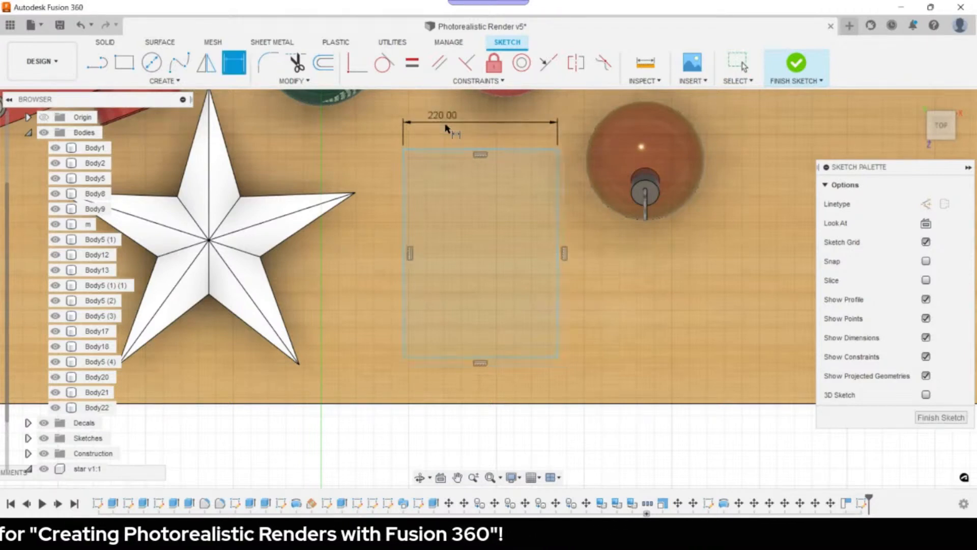
# - Dimension the rectangle's height to 300 mm
pyautogui.click(457, 149)
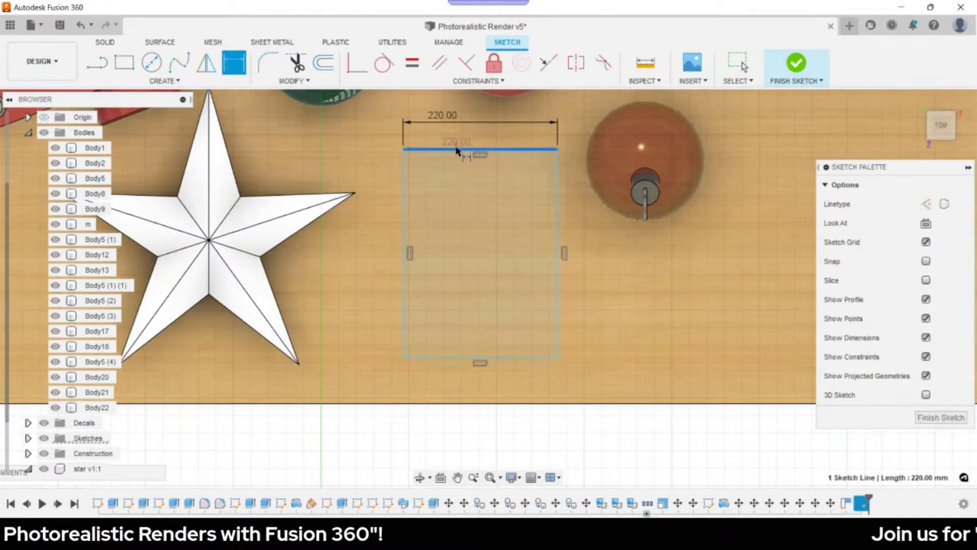
pyautogui.click(507, 357)
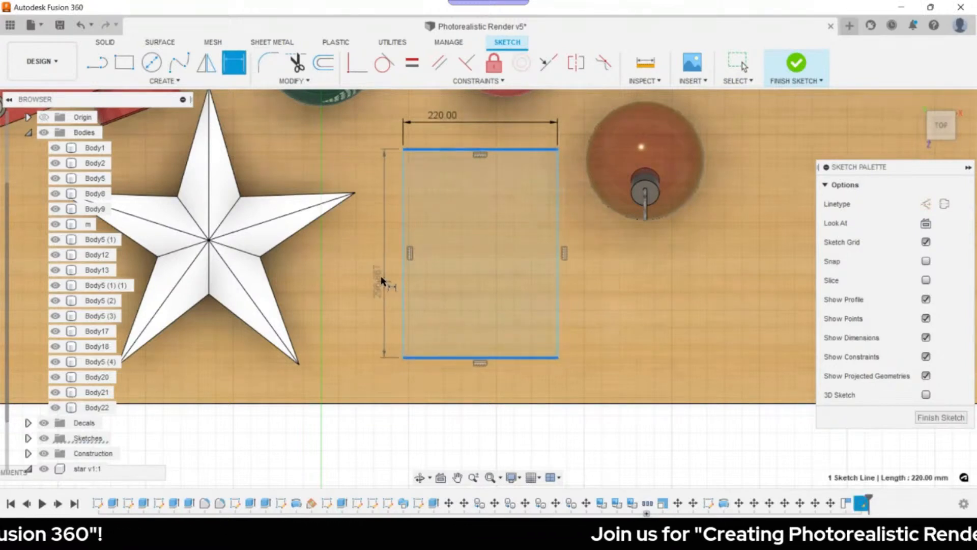
pyautogui.click(382, 280)
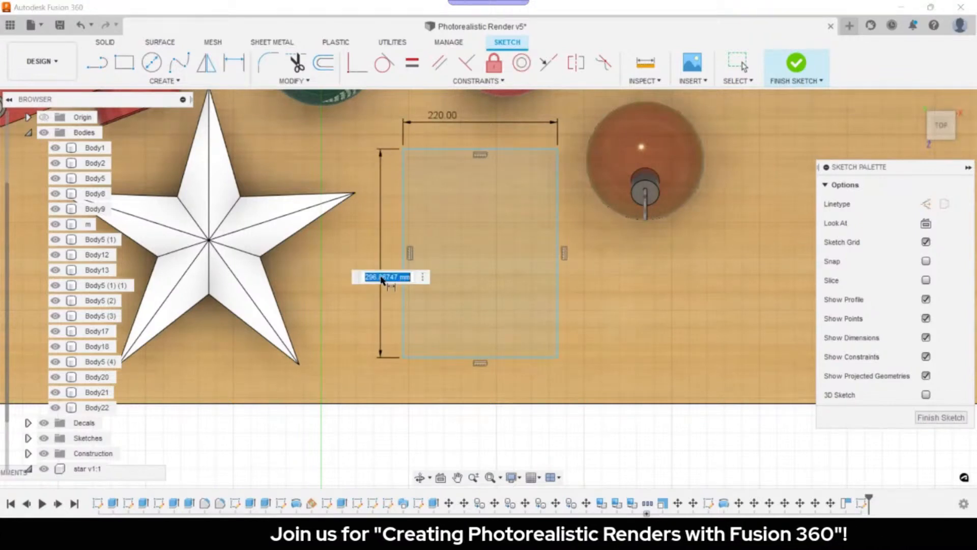
pyautogui.write('300')
pyautogui.press('Return')
pyautogui.press('Escape')
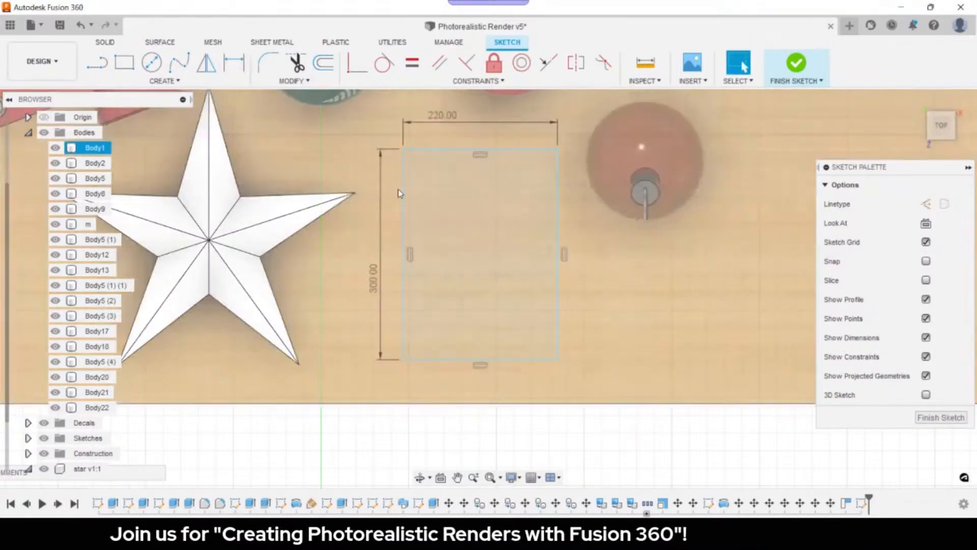
# - Hide the wooden tabletop board Body1
pyautogui.scroll(-2, 400, 193)
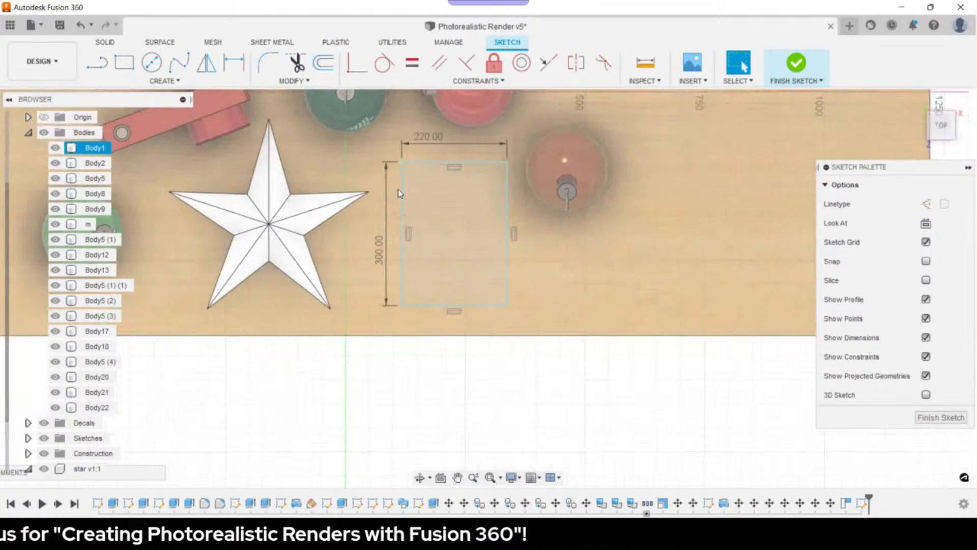
pyautogui.scroll(-2, 399, 193)
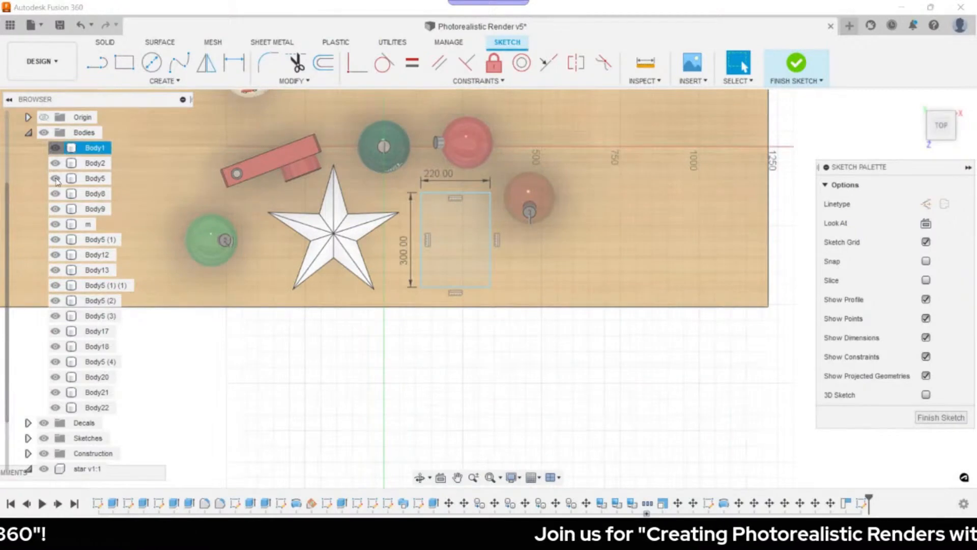
pyautogui.click(55, 179)
pyautogui.scroll(2, 424, 196)
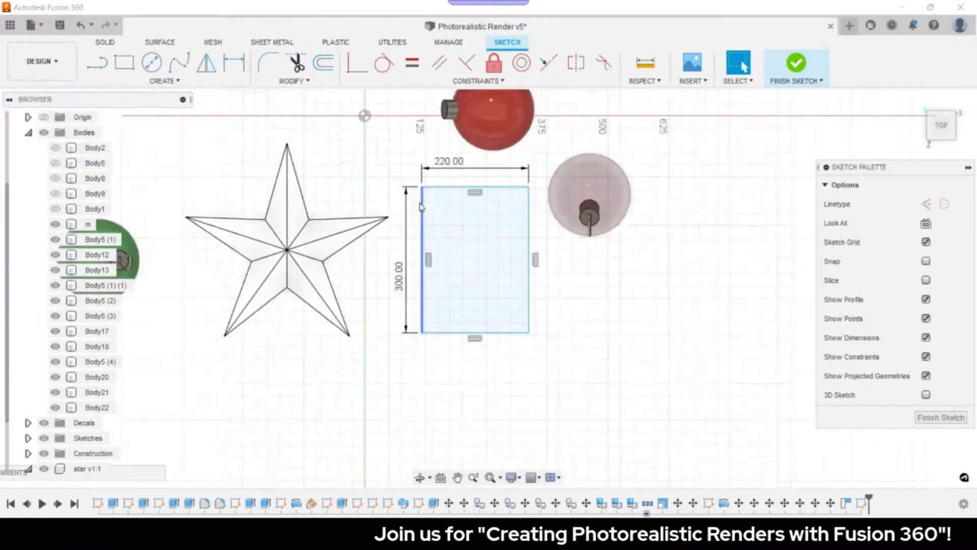
# - Make the rectangle's top-left corner coincident with the sketch origin
pyautogui.click(422, 188)
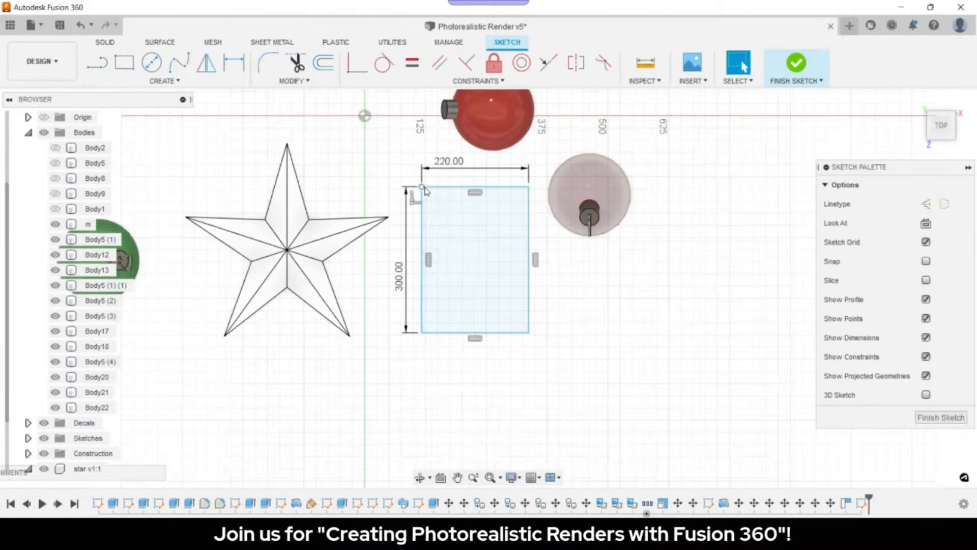
pyautogui.click(365, 116)
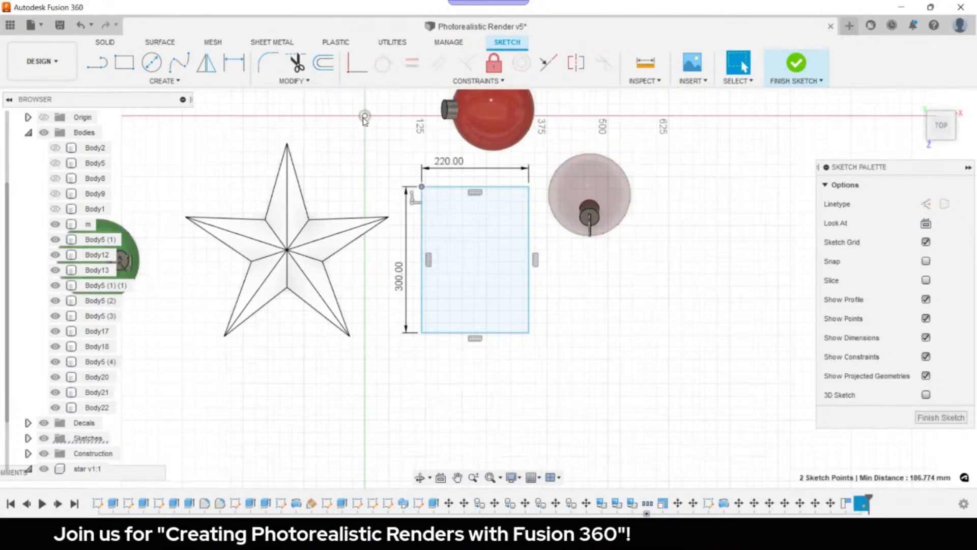
pyautogui.click(353, 64)
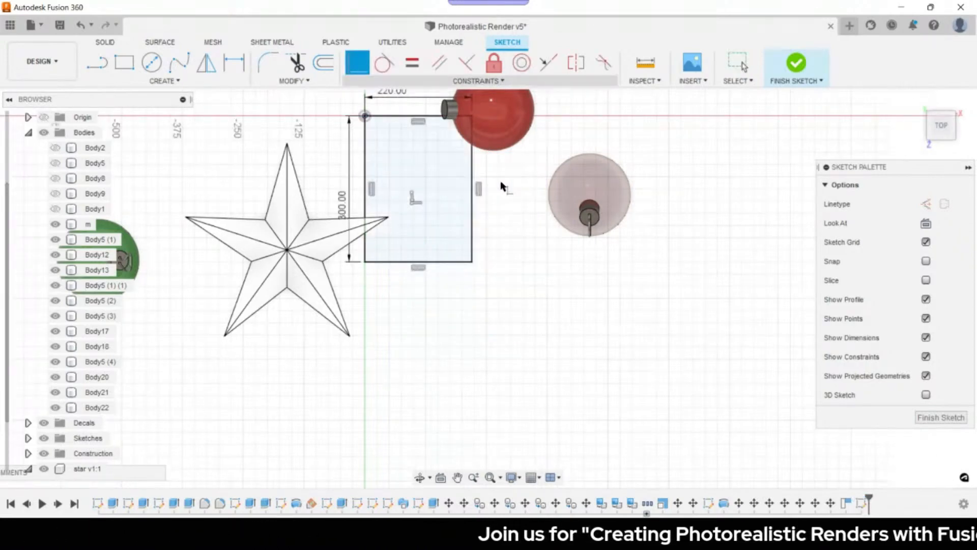
pyautogui.press('e')
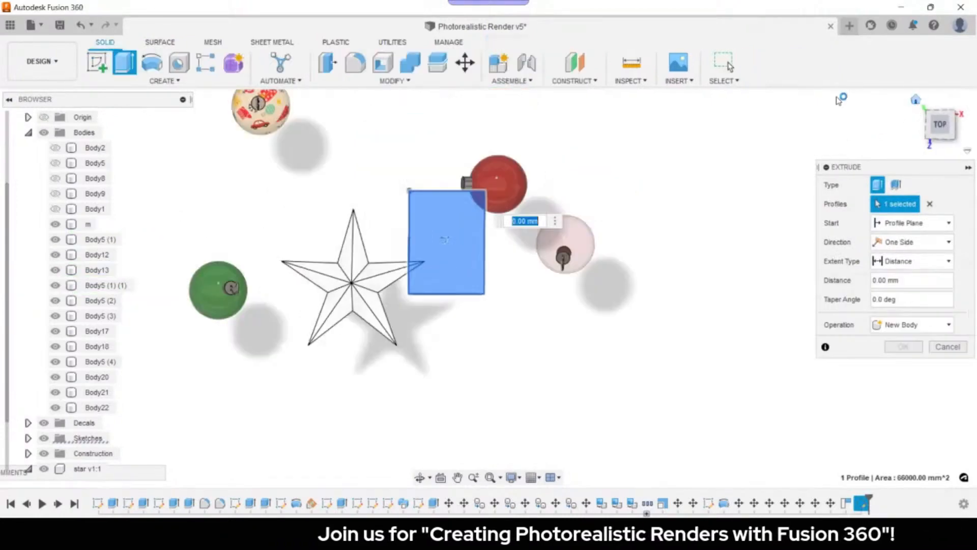
# - Extrude the rectangle symmetrically, measured as whole length, to a 5 mm thickness
pyautogui.scroll(10, 481, 291)
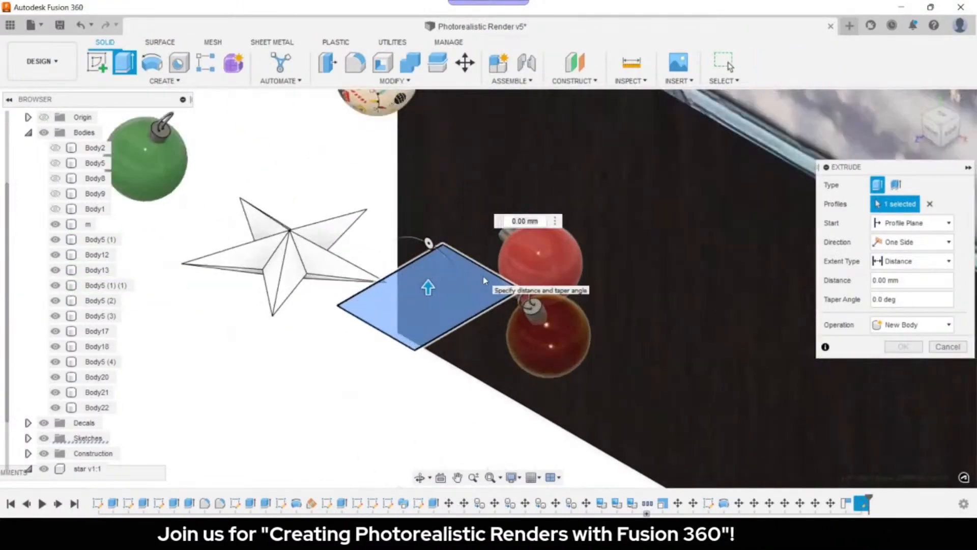
pyautogui.scroll(5, 484, 280)
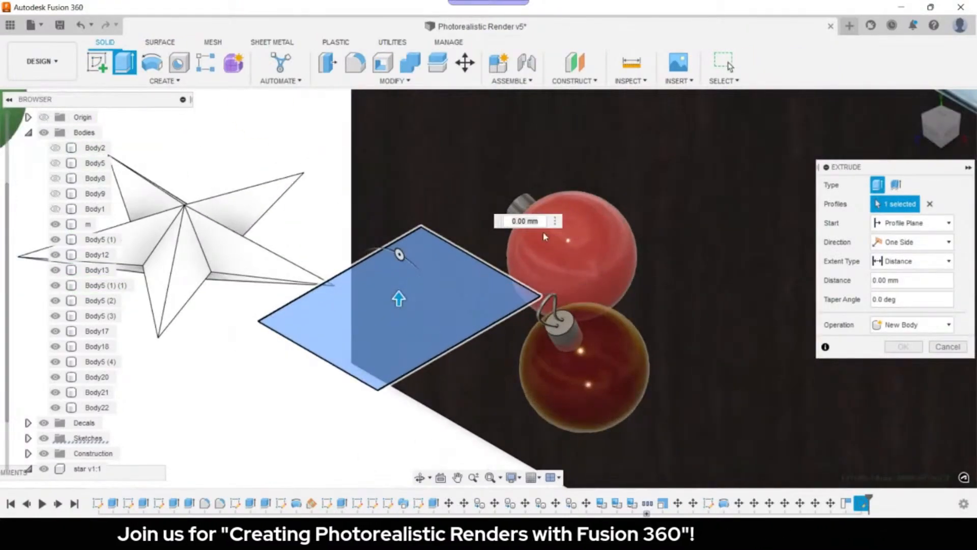
pyautogui.click(885, 249)
pyautogui.click(894, 285)
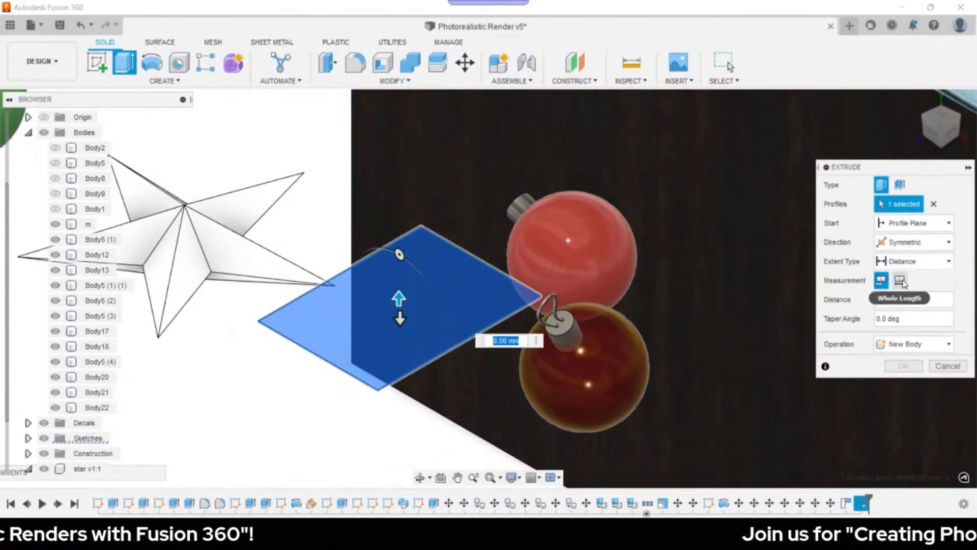
pyautogui.click(901, 281)
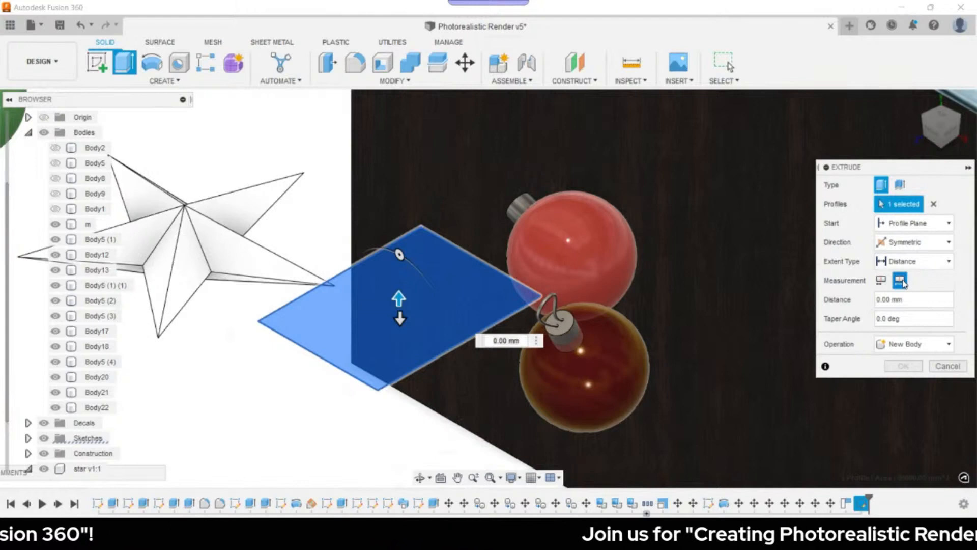
pyautogui.click(511, 340)
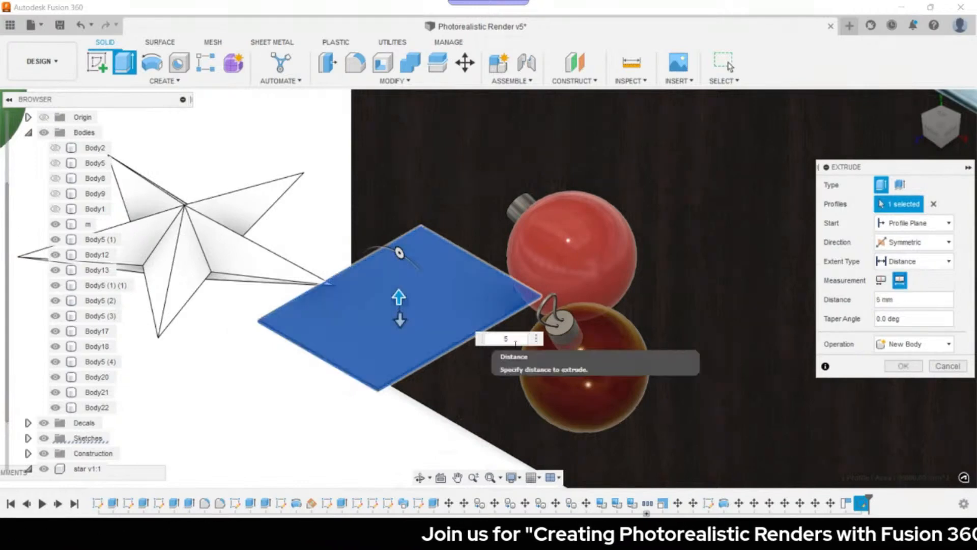
pyautogui.write('5')
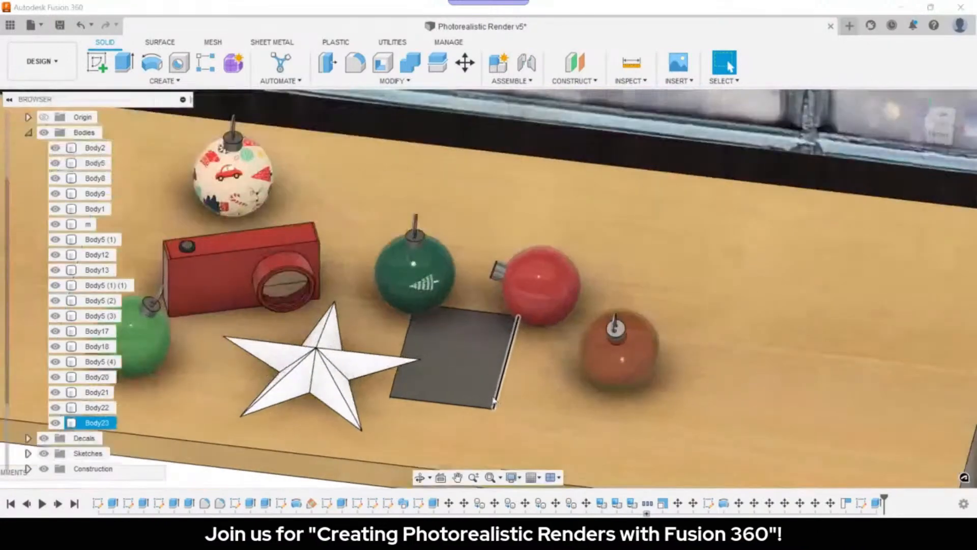
# - Move Body23 down -60.016 mm along Z so it lies flat on the desktop
pyautogui.click(92, 422)
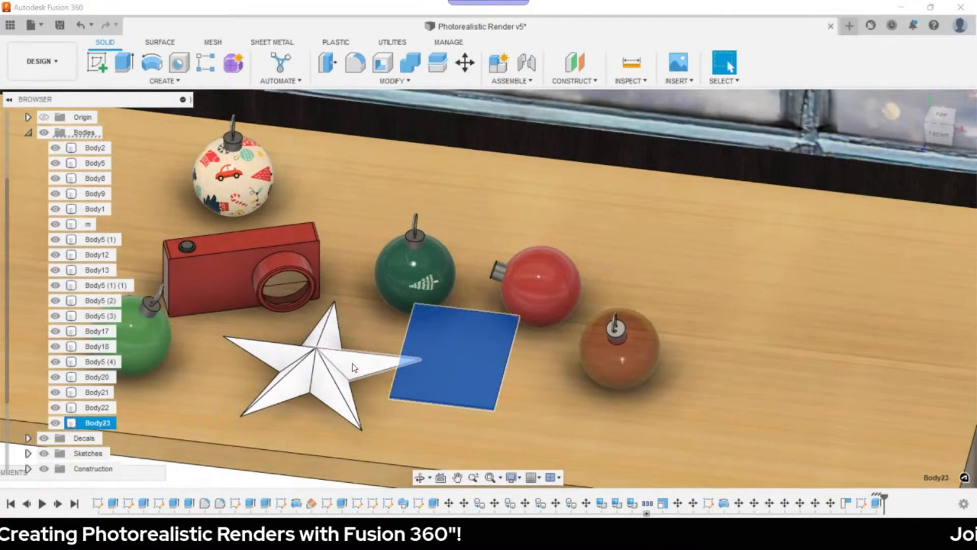
pyautogui.press('m')
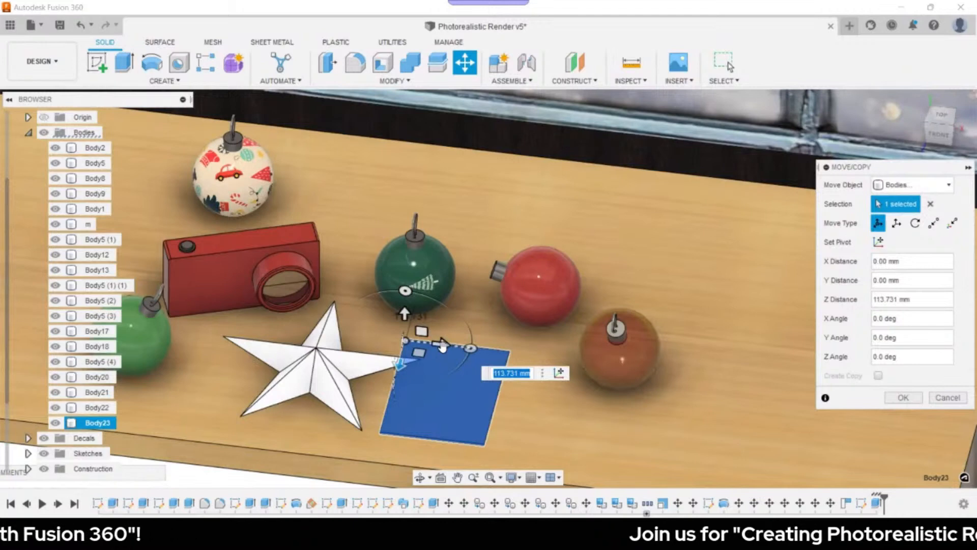
pyautogui.moveTo(442, 346); pyautogui.dragTo(450, 361)
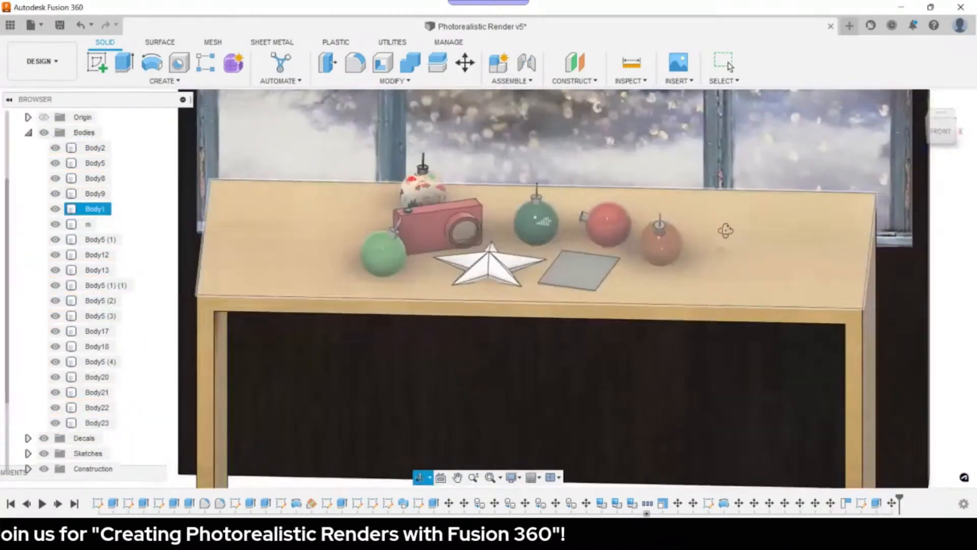
# - In the Render workspace, give the plate a Paper (White) appearance and begin inserting a decal image
pyautogui.click(43, 64)
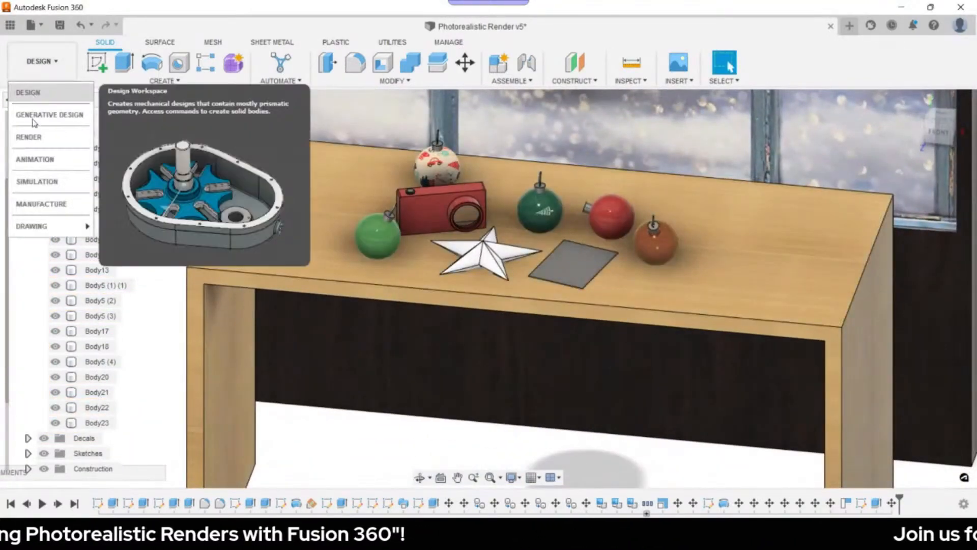
pyautogui.click(29, 136)
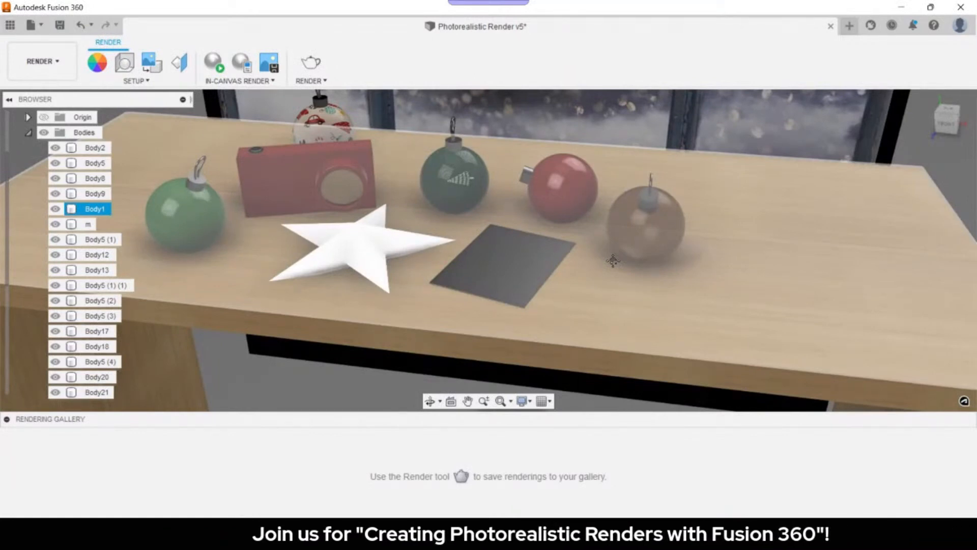
pyautogui.press('a')
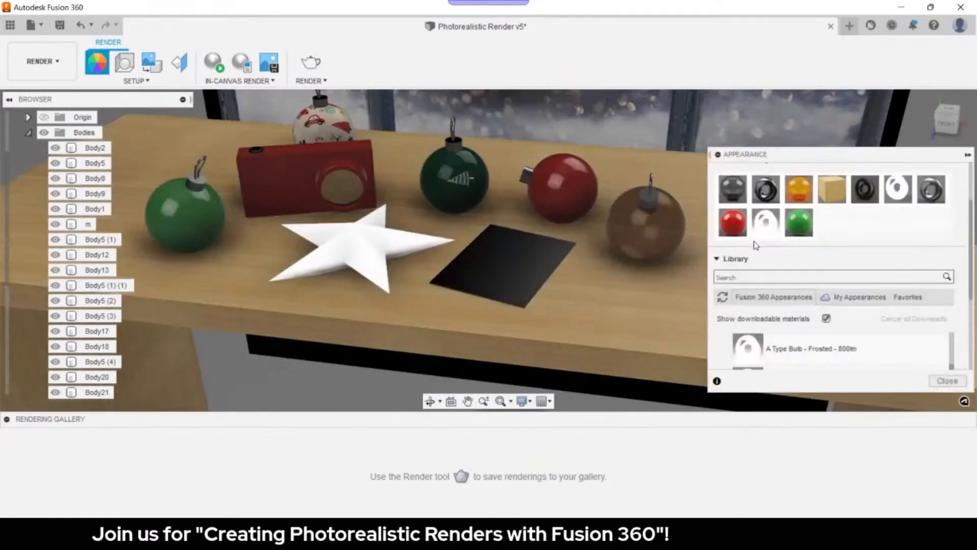
pyautogui.scroll(-3, 761, 336)
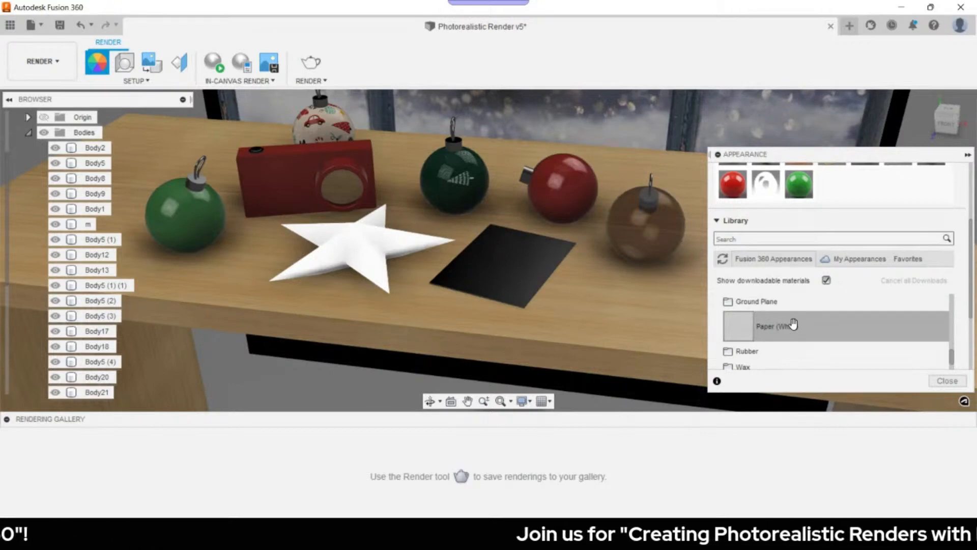
pyautogui.moveTo(793, 323); pyautogui.dragTo(504, 265)
pyautogui.click(947, 381)
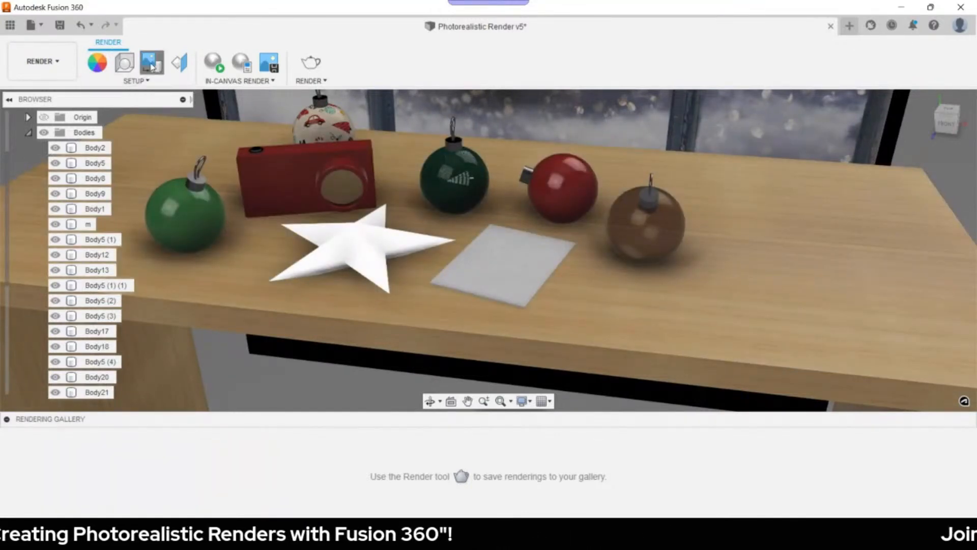
pyautogui.click(151, 63)
pyautogui.click(355, 395)
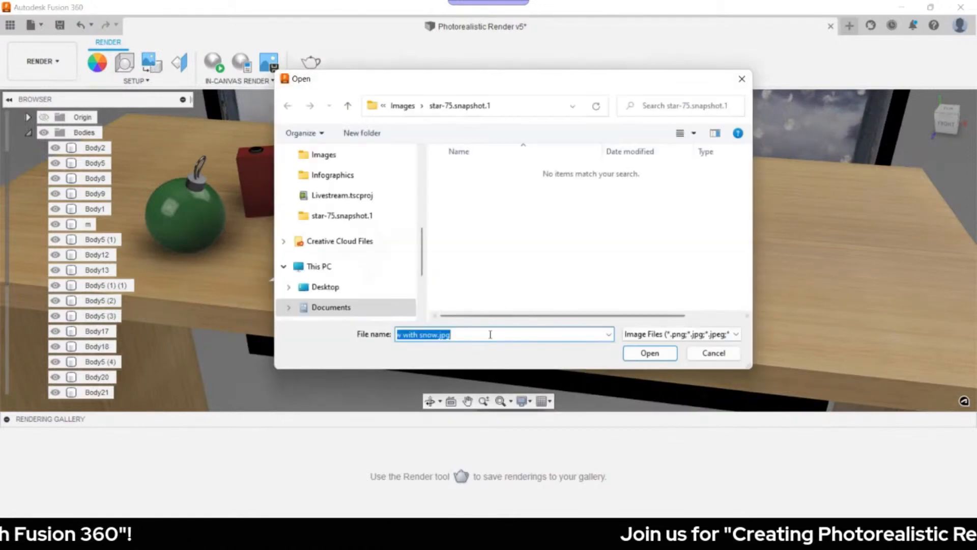
# - Place xmas card.jpg from the Images folder as a rotated decal on the plate's face
pyautogui.click(490, 306)
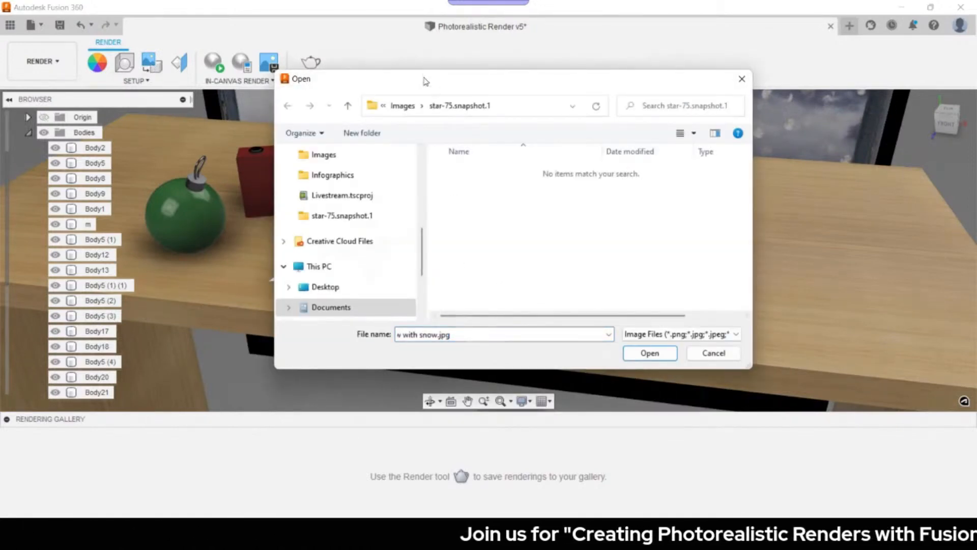
pyautogui.click(403, 107)
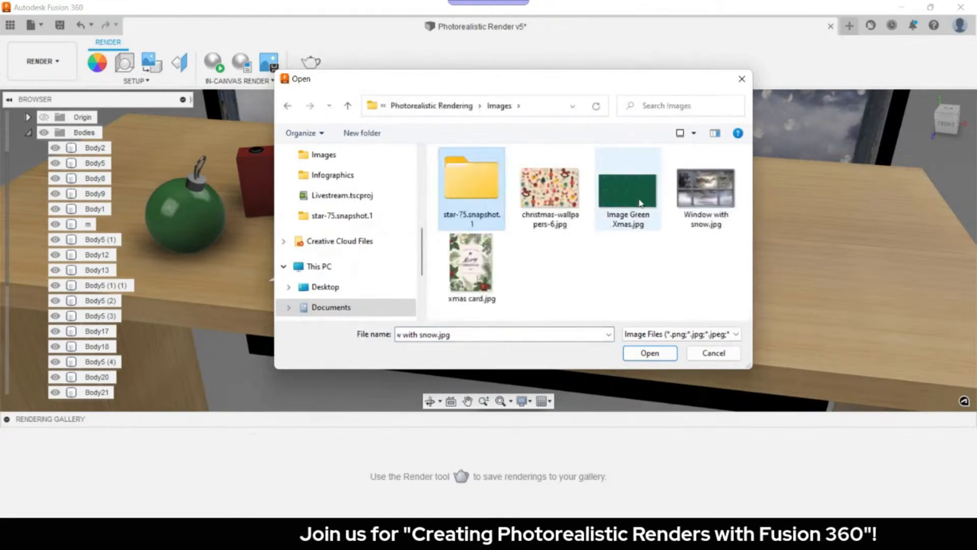
pyautogui.click(477, 286)
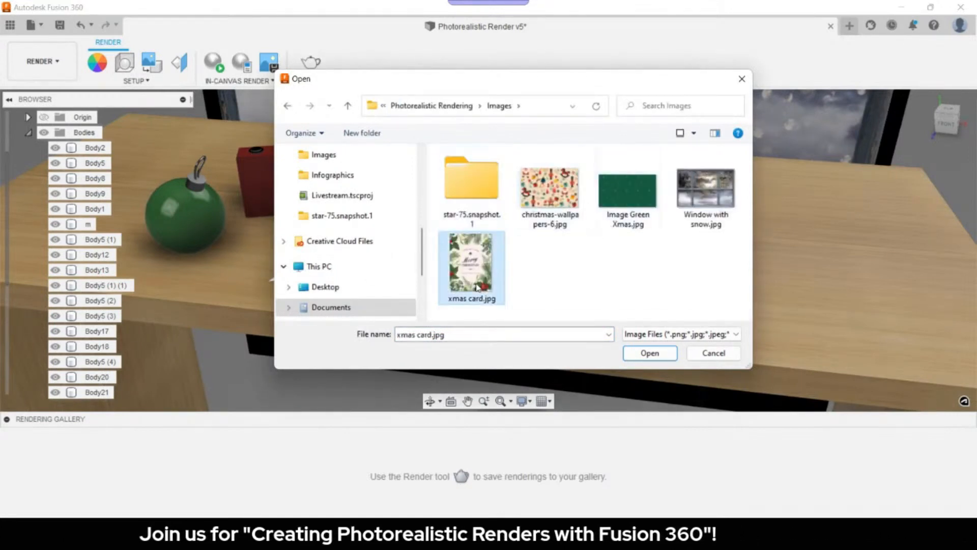
pyautogui.click(653, 356)
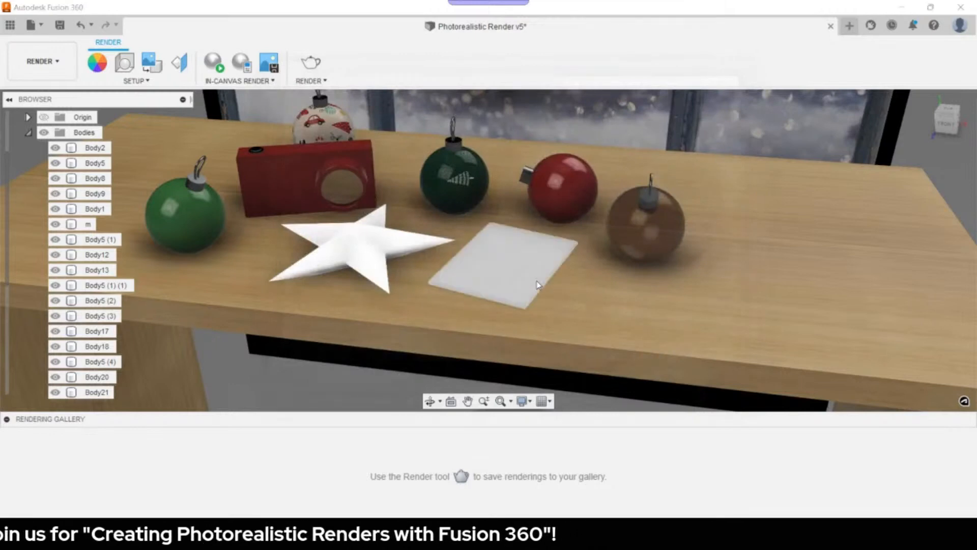
pyautogui.scroll(-2, 510, 260)
pyautogui.click(510, 261)
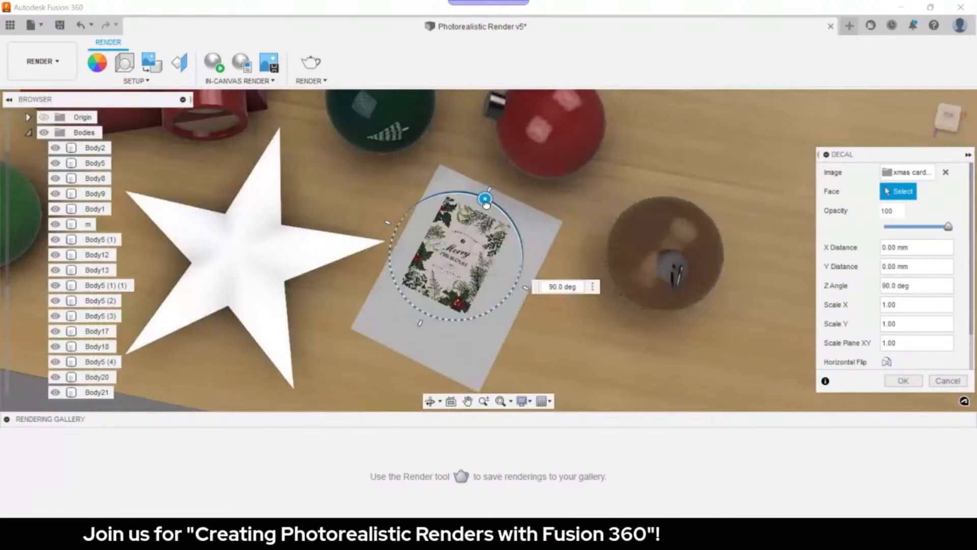
pyautogui.press('Return')
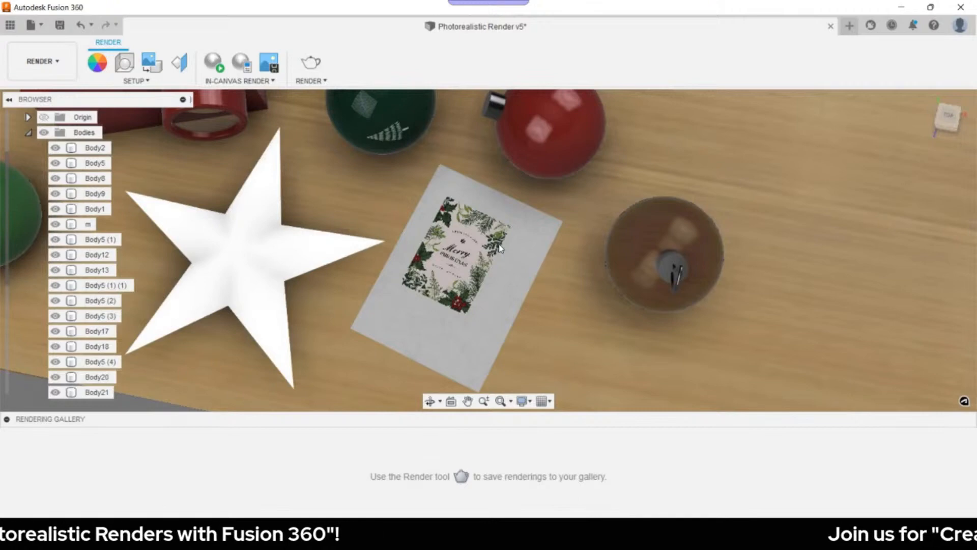
# - Reopen the card decal and enter 1 as its scale so it fits the plate
pyautogui.press('m')
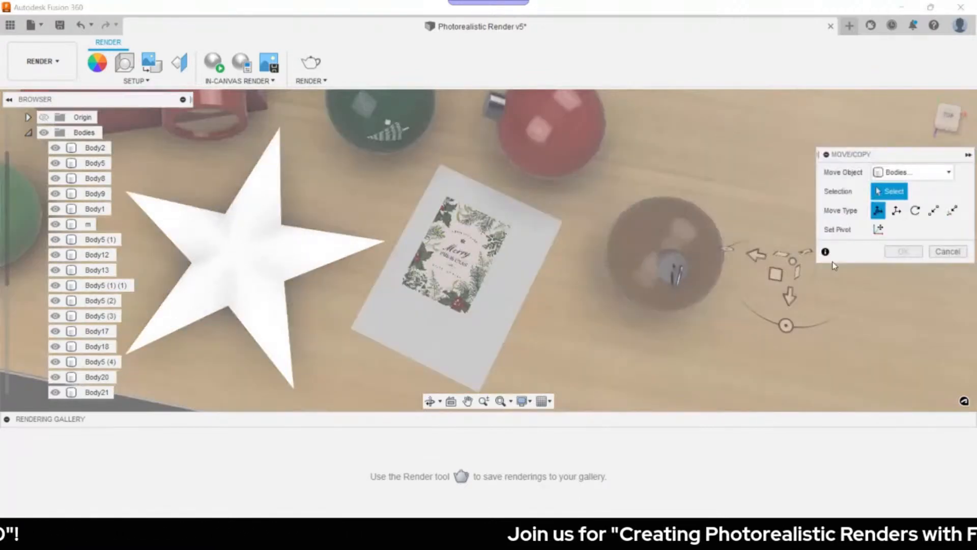
pyautogui.press('Escape')
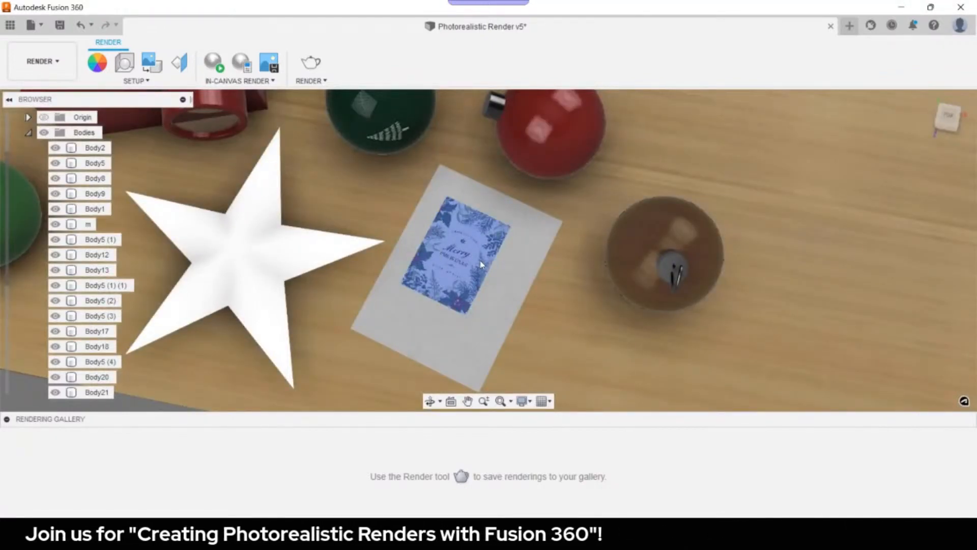
pyautogui.doubleClick(481, 264)
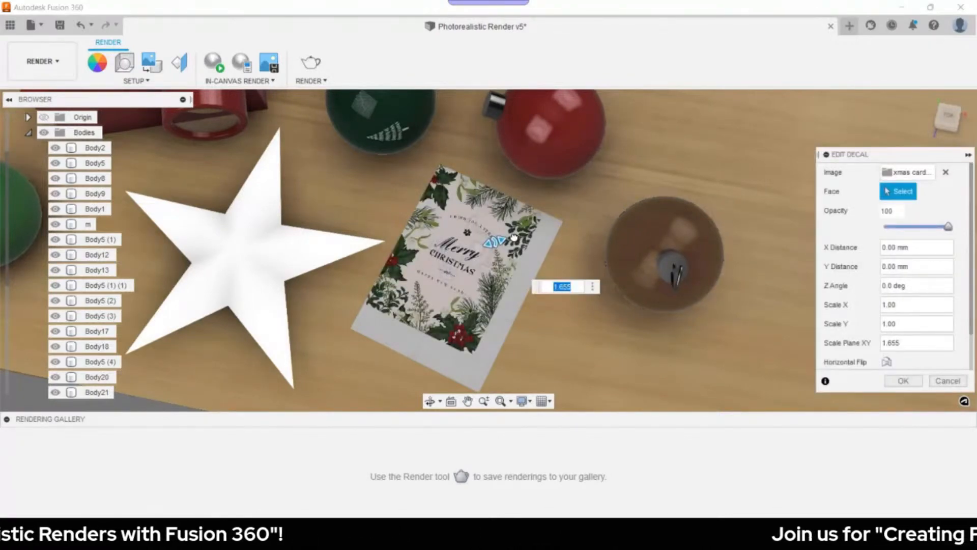
pyautogui.write('1')
pyautogui.press('Return')
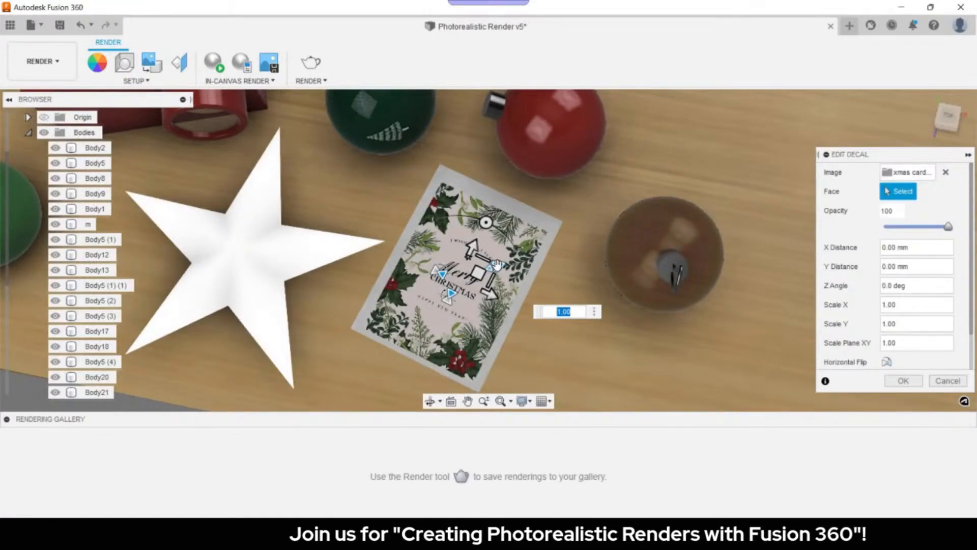
pyautogui.scroll(-4, 655, 329)
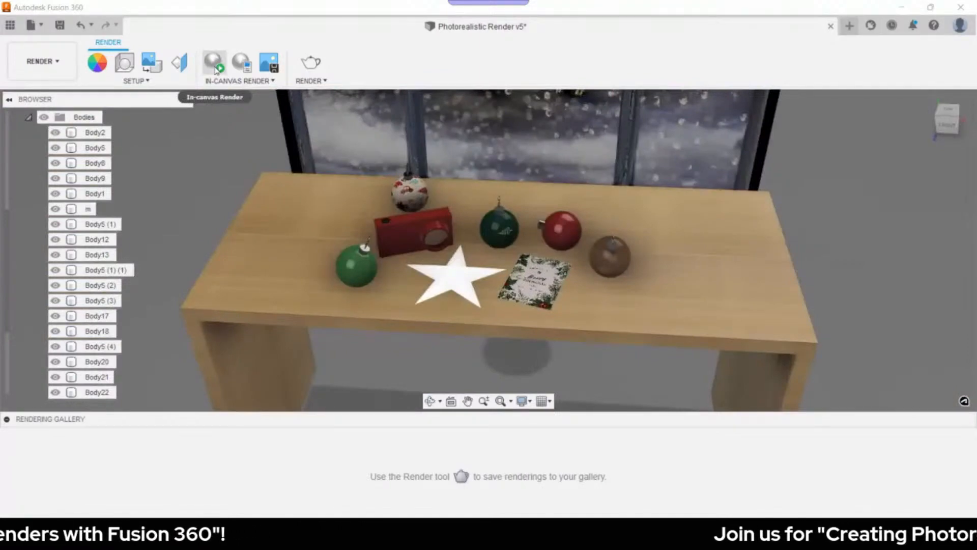
pyautogui.click(214, 63)
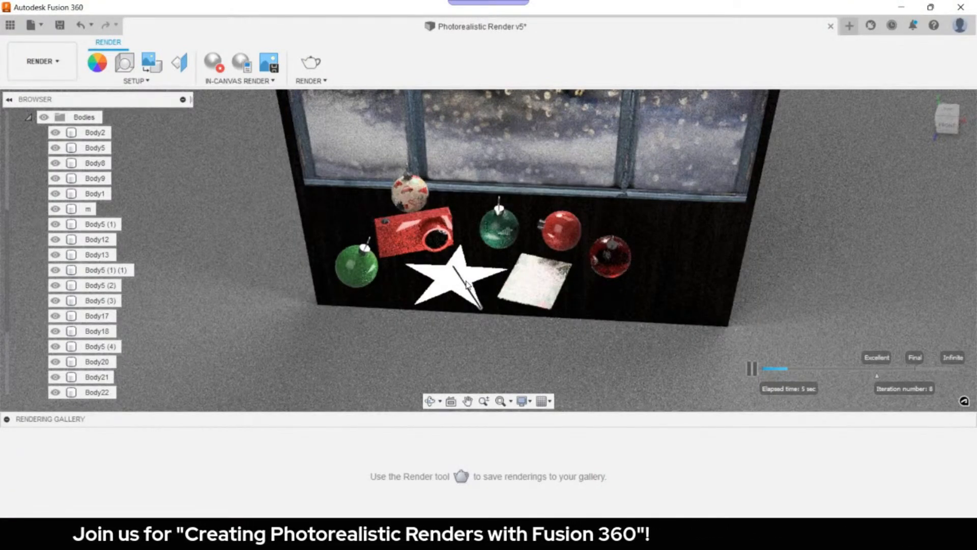
pyautogui.click(215, 62)
pyautogui.scroll(-3, 96, 310)
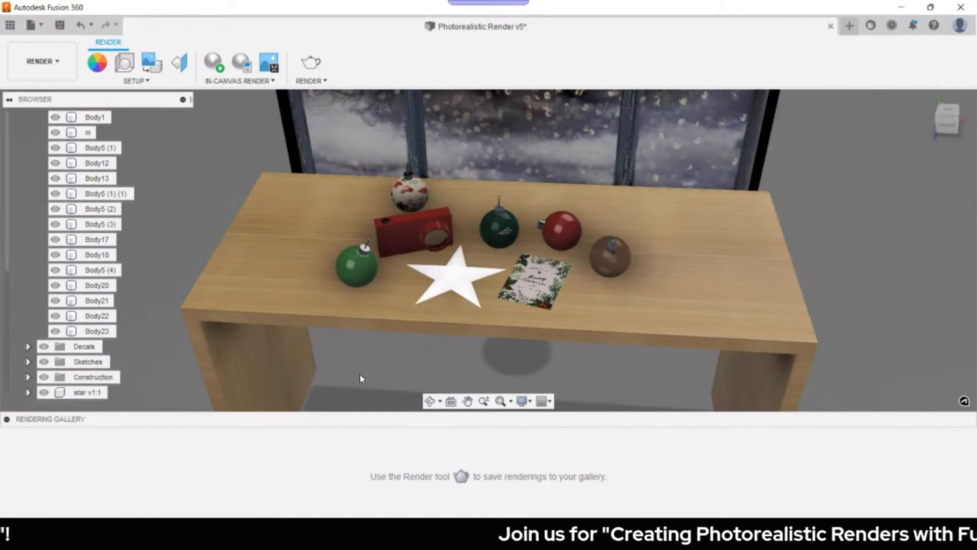
pyautogui.press('a')
pyautogui.rightClick(865, 264)
pyautogui.click(890, 273)
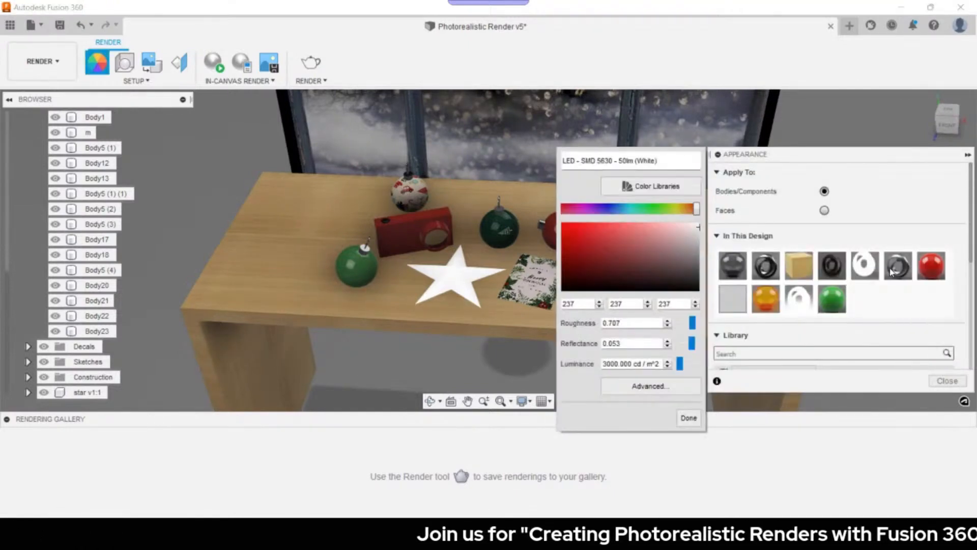
# - Set the LED material's luminance to 1000 cd/m²
pyautogui.click(607, 364)
pyautogui.press('BackSpace')
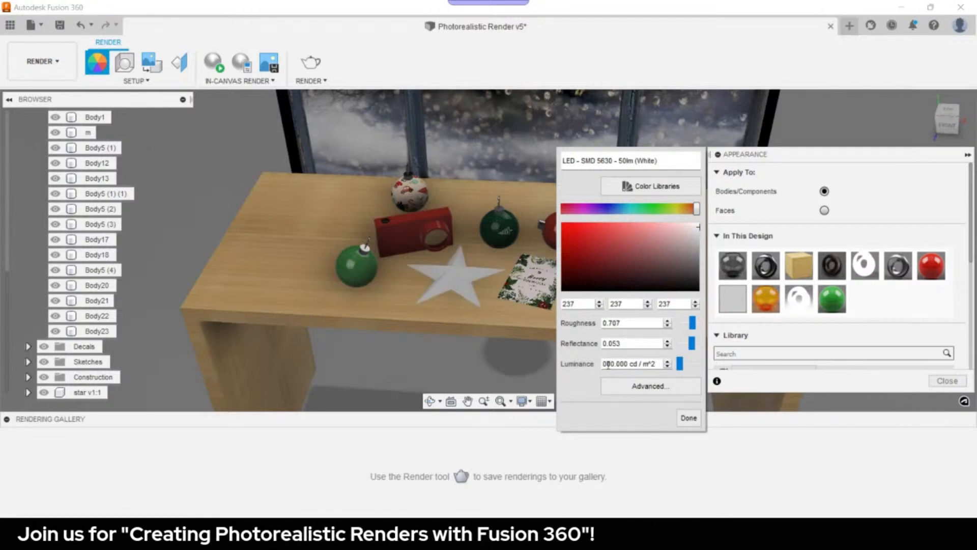
pyautogui.write('1')
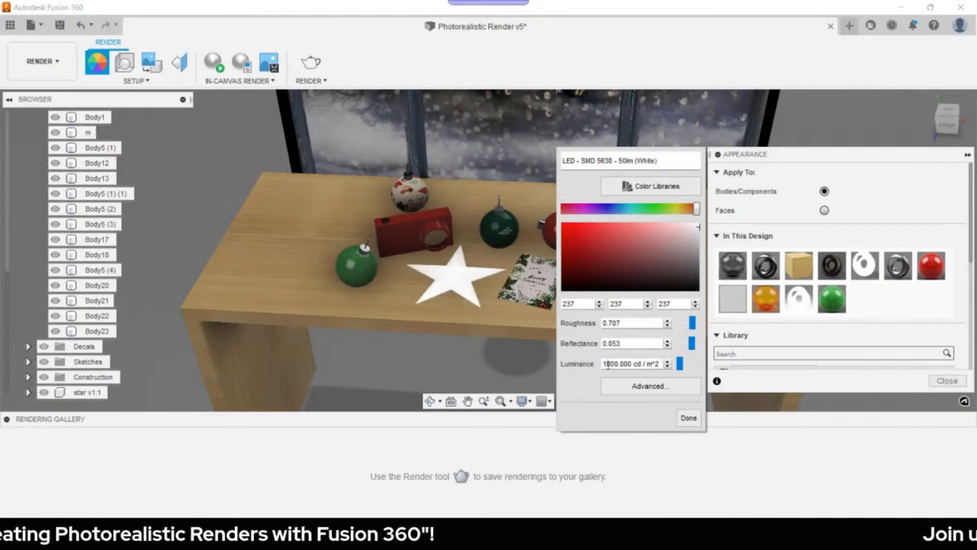
pyautogui.click(688, 418)
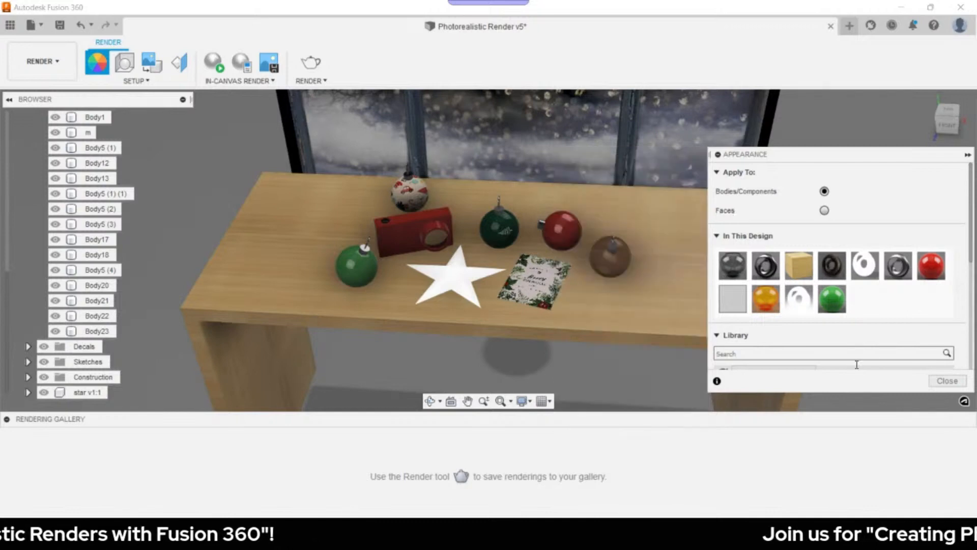
# - Run an in-canvas render preview with body m selected, then stop it
pyautogui.click(216, 71)
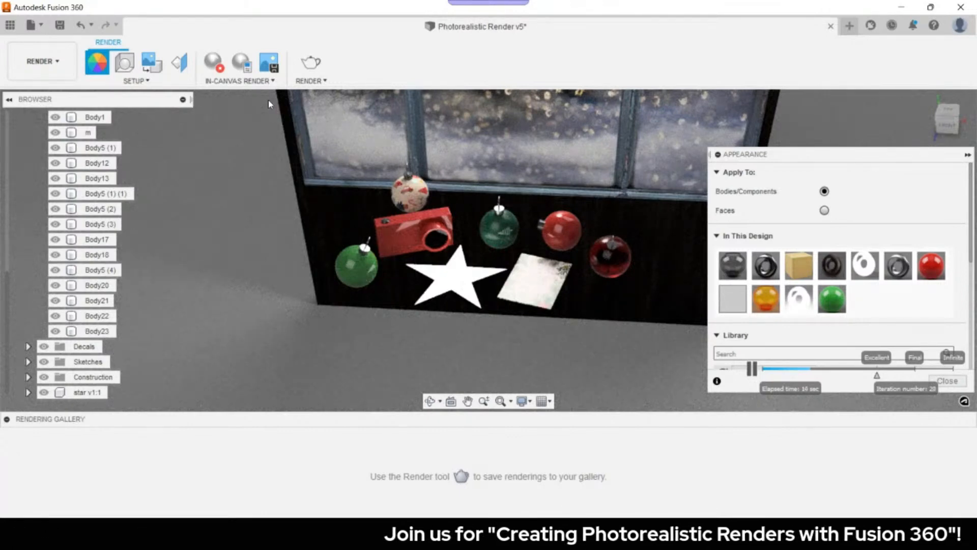
pyautogui.click(281, 135)
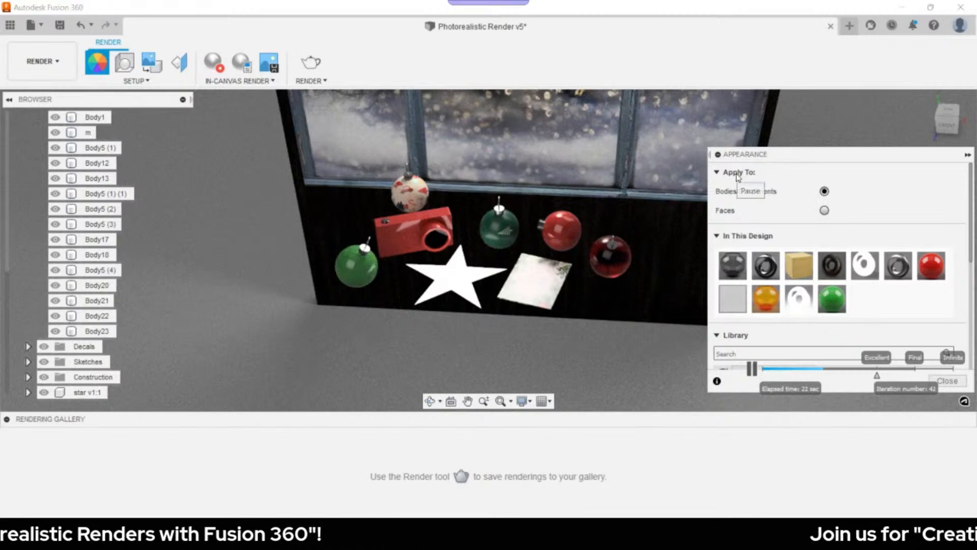
pyautogui.moveTo(499, 199); pyautogui.dragTo(487, 201, button='middle')
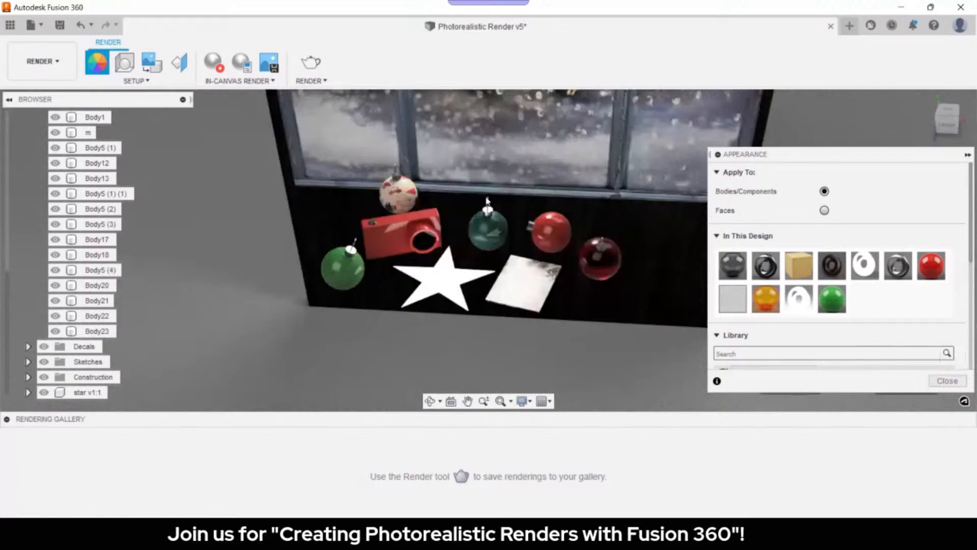
pyautogui.click(213, 63)
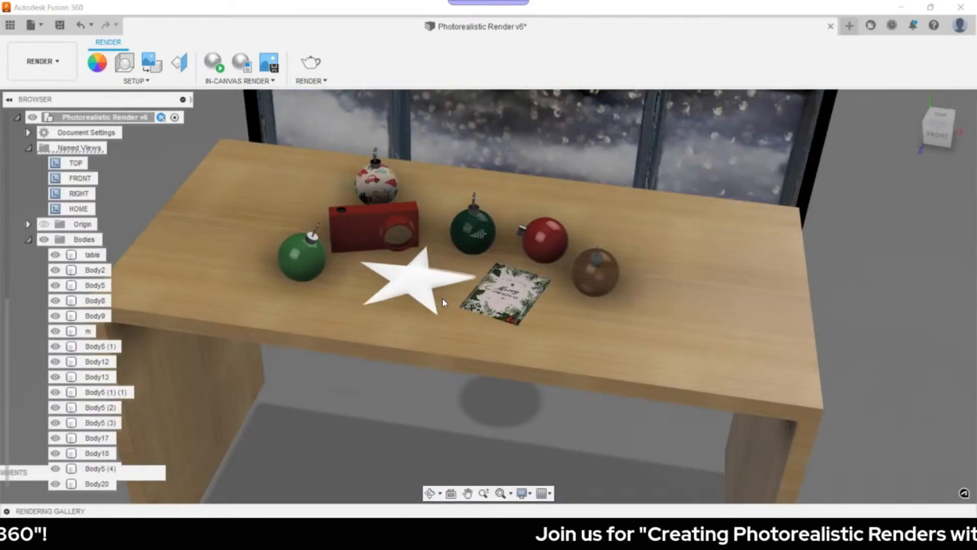
# - Zoom in and orbit to a near top-down view of the ornaments, star and card
pyautogui.scroll(5, 441, 302)
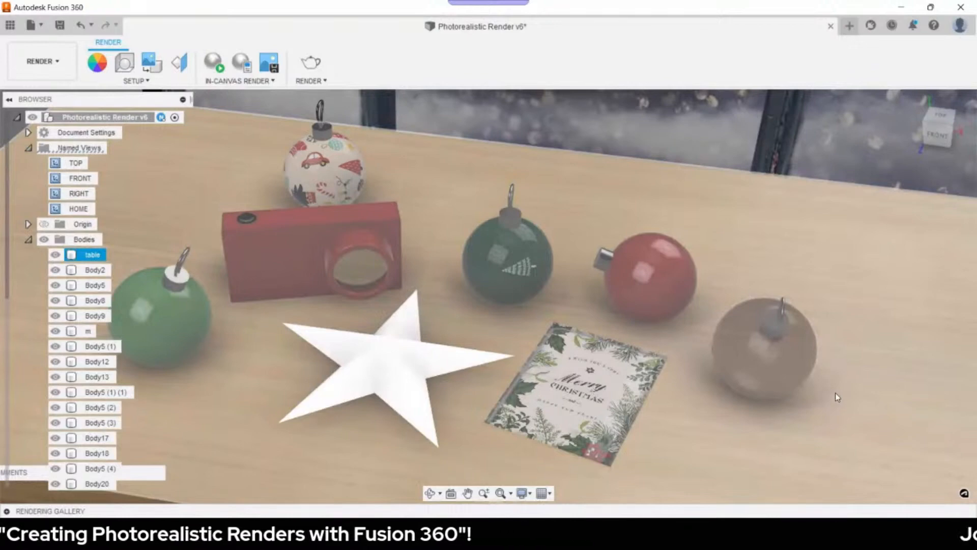
pyautogui.keyDown('shift'); pyautogui.moveTo(836, 393); pyautogui.dragTo(828, 322, button='middle'); pyautogui.keyUp('shift')
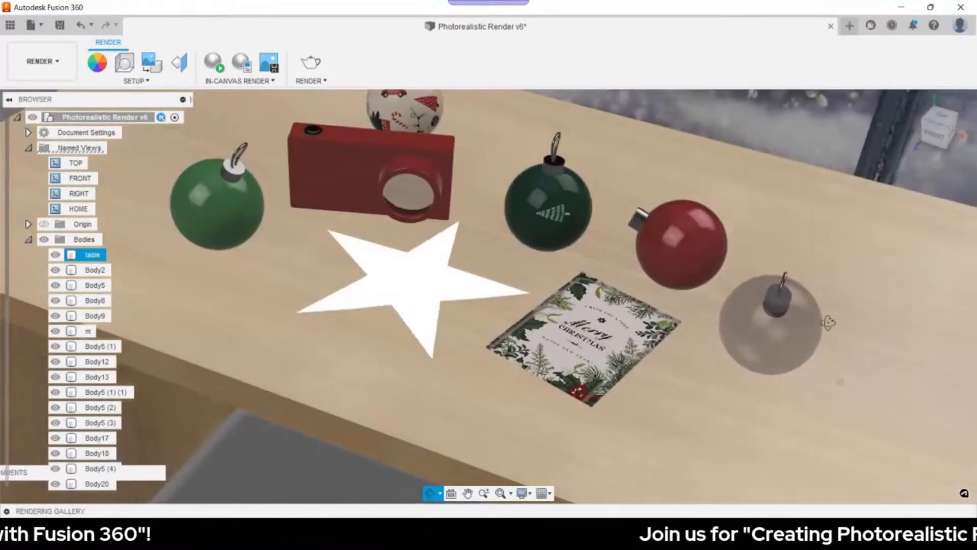
pyautogui.keyDown('shift'); pyautogui.moveTo(828, 322); pyautogui.dragTo(838, 342, button='middle'); pyautogui.keyUp('shift')
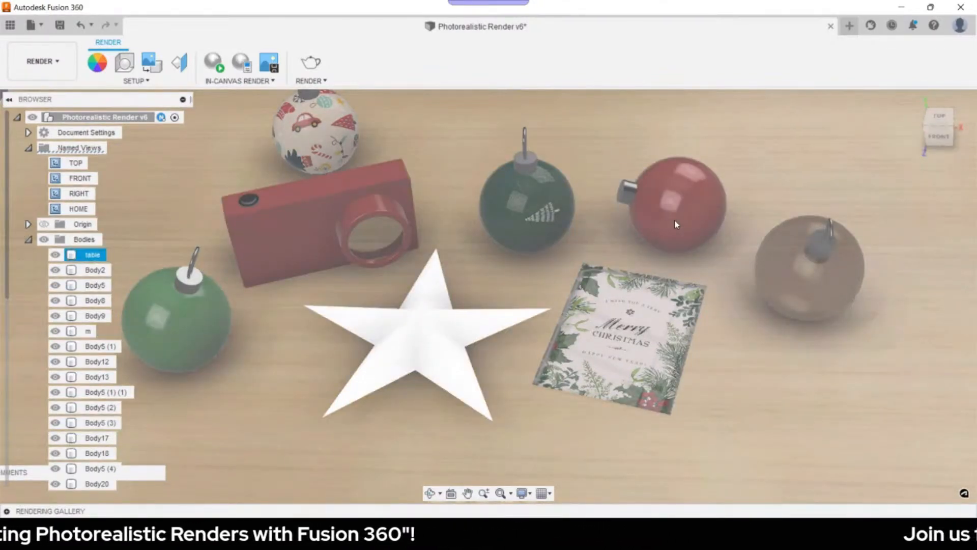
# - Save the overhead camera as named view Shot 1, then frame a new angled view across the desk
pyautogui.rightClick(79, 147)
pyautogui.click(132, 158)
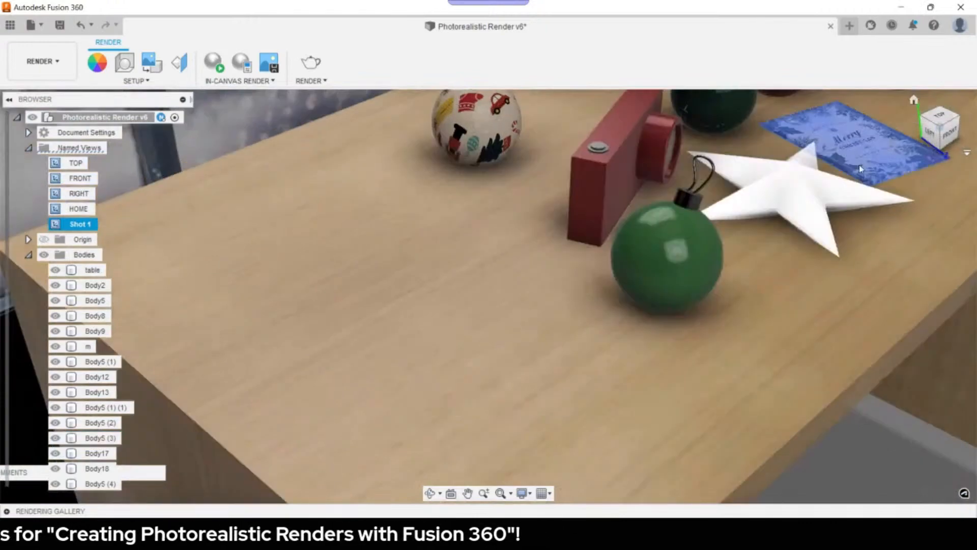
pyautogui.scroll(-5, 831, 192)
pyautogui.moveTo(831, 166); pyautogui.dragTo(600, 392, button='middle')
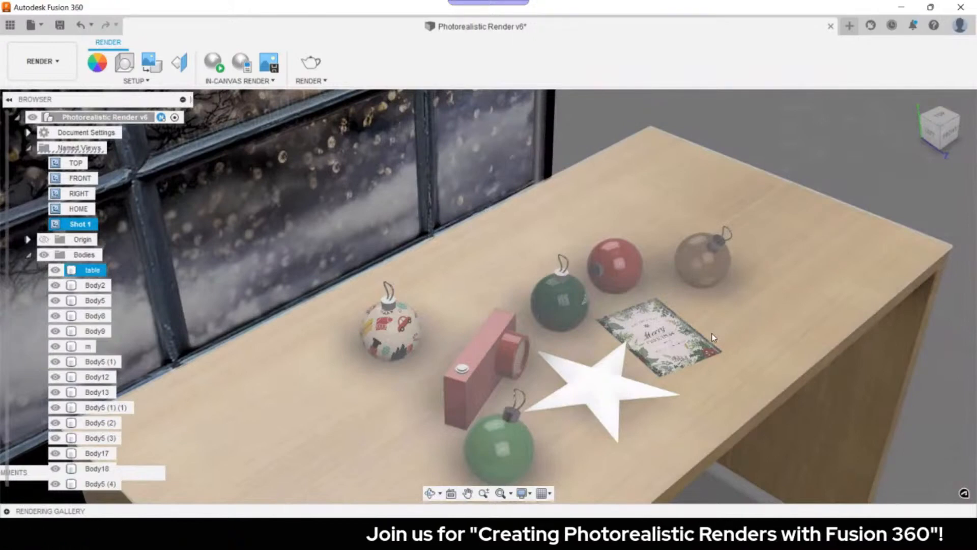
pyautogui.scroll(5, 713, 337)
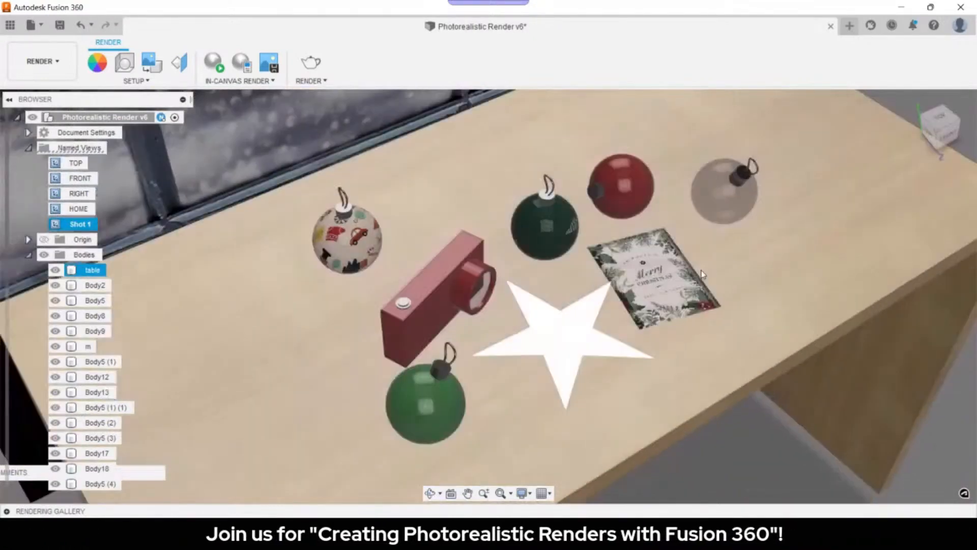
pyautogui.moveTo(710, 300); pyautogui.dragTo(701, 248, button='middle')
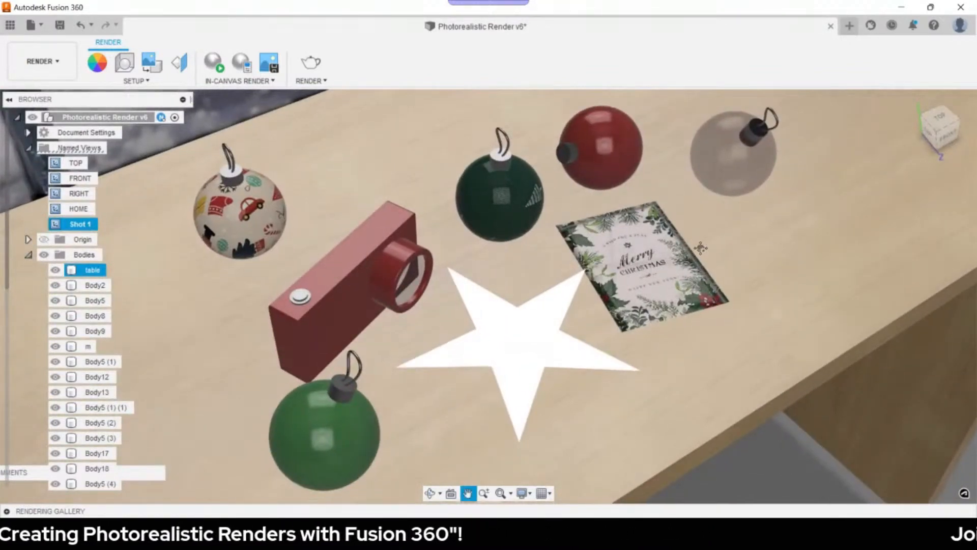
pyautogui.moveTo(701, 248); pyautogui.dragTo(684, 236, button='middle')
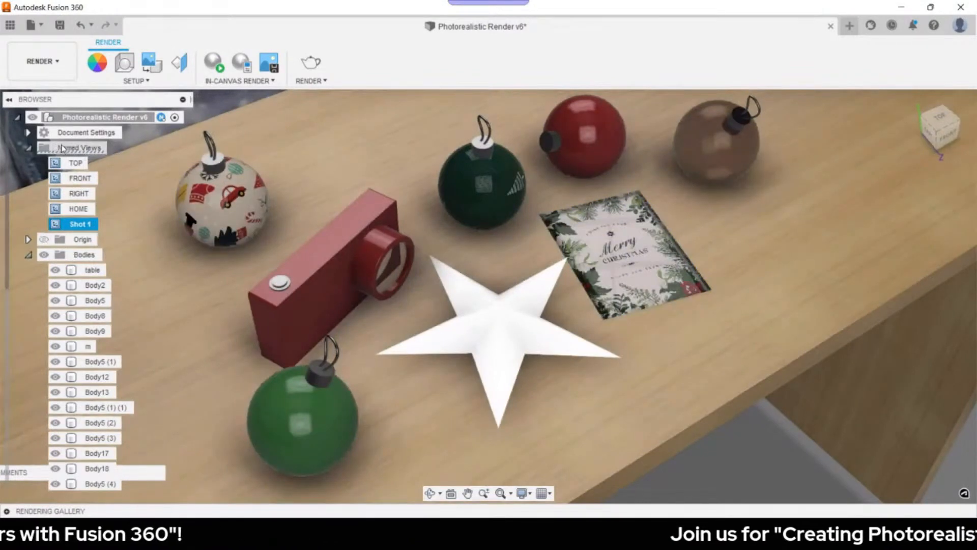
pyautogui.click(77, 149)
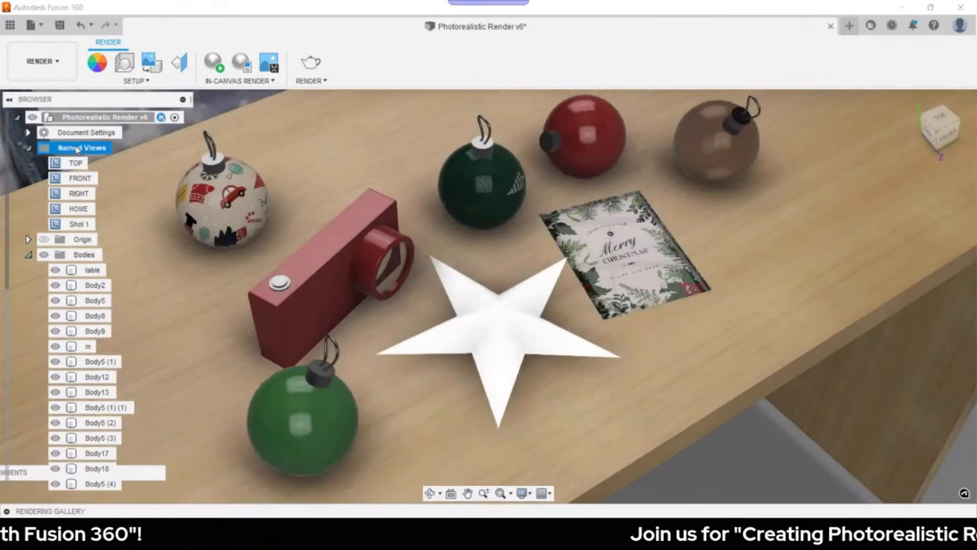
# - Save the angled camera as a new named view, then a centred top-down view as Shot 3
pyautogui.rightClick(78, 148)
pyautogui.click(117, 157)
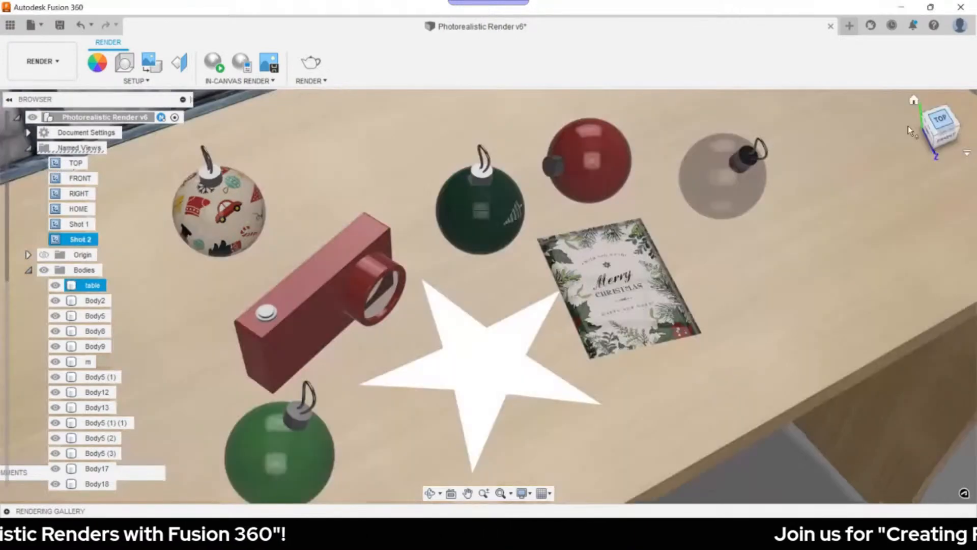
pyautogui.click(941, 119)
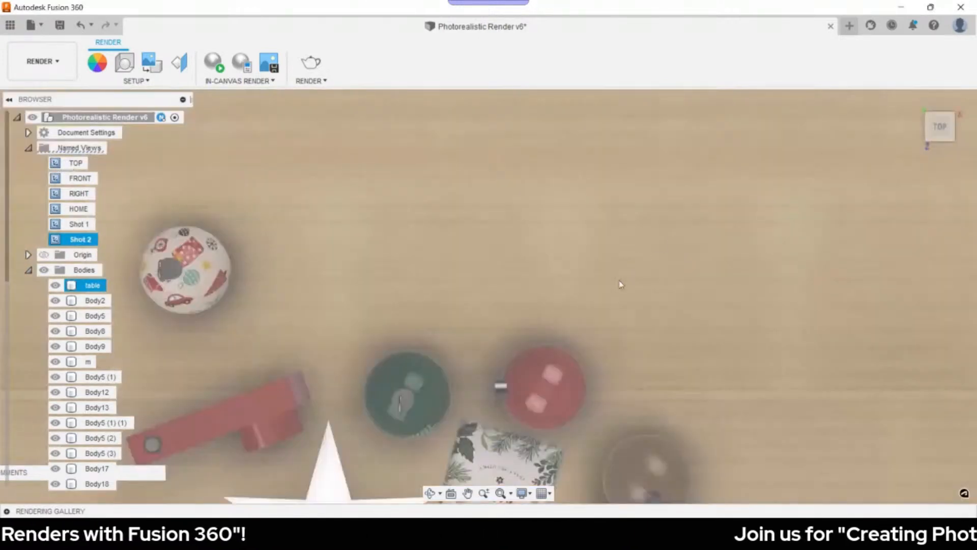
pyautogui.moveTo(601, 320); pyautogui.dragTo(692, 128, button='middle')
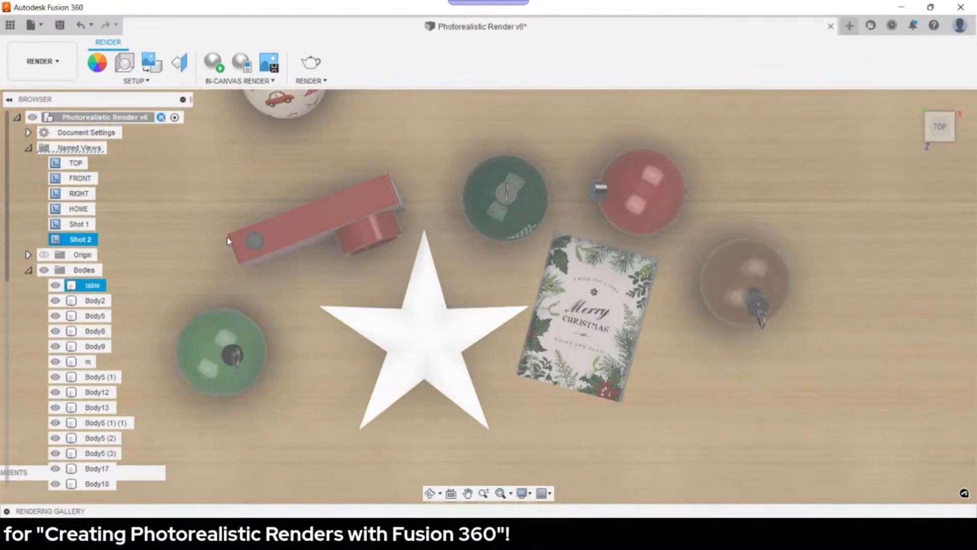
pyautogui.click(227, 238)
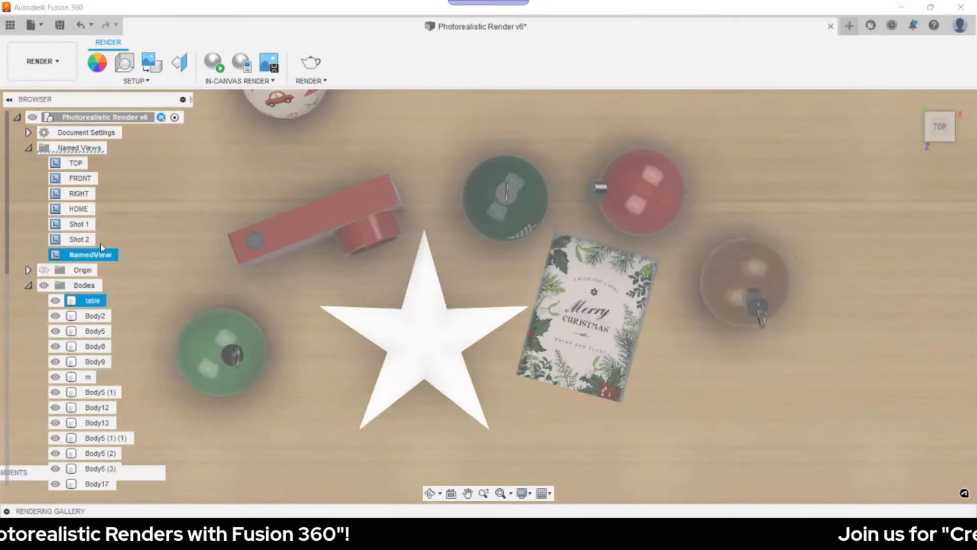
pyautogui.doubleClick(81, 255)
pyautogui.write('Shot 3')
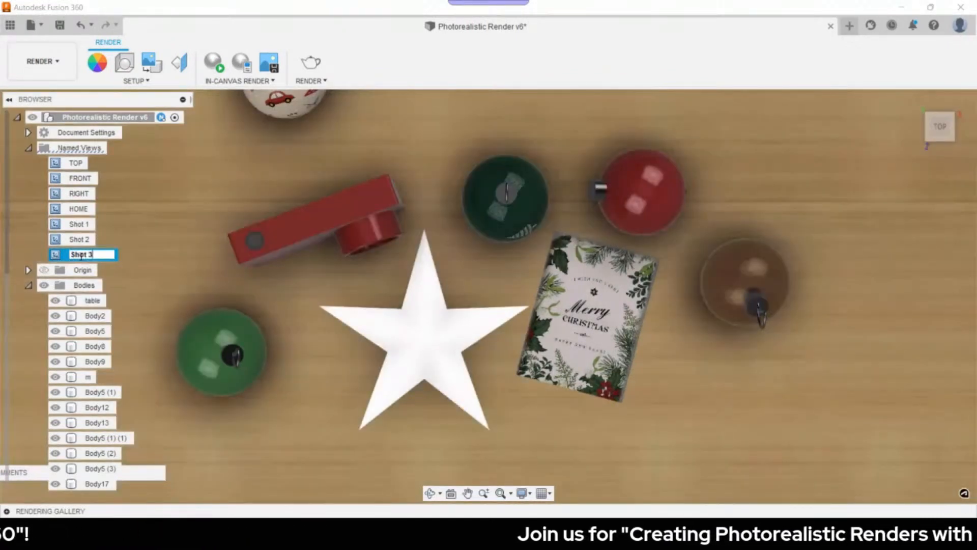
pyautogui.press('Return')
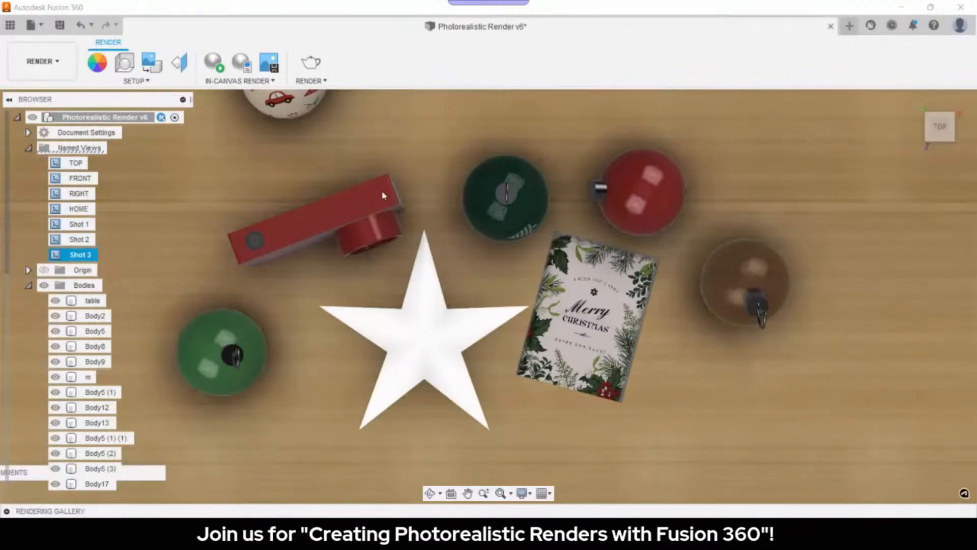
# - Save a closer perspective view as Shot 4, then return to Shot 1 and start the in-canvas render
pyautogui.keyDown('shift'); pyautogui.moveTo(779, 325); pyautogui.dragTo(734, 358, button='middle'); pyautogui.keyUp('shift')
pyautogui.scroll(2, 726, 335)
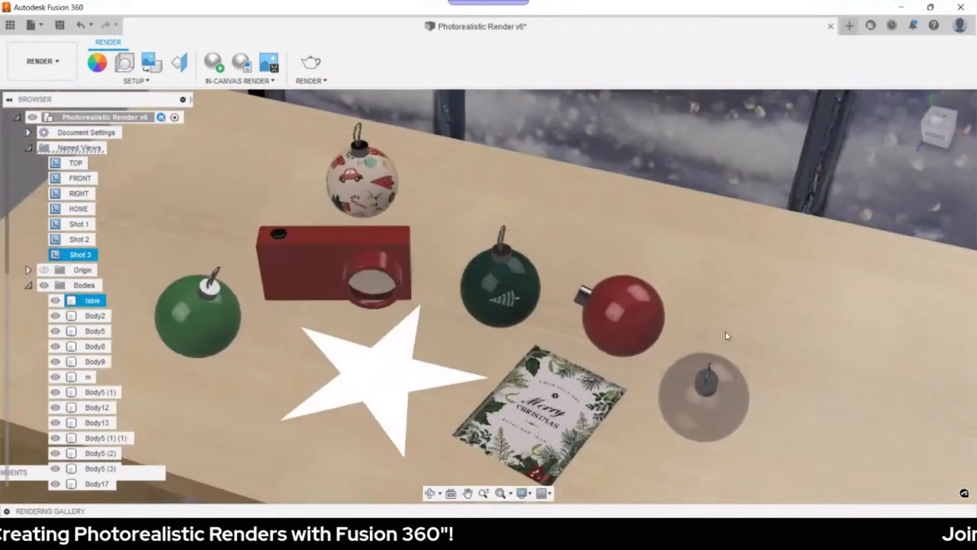
pyautogui.moveTo(730, 313); pyautogui.dragTo(782, 279, button='middle')
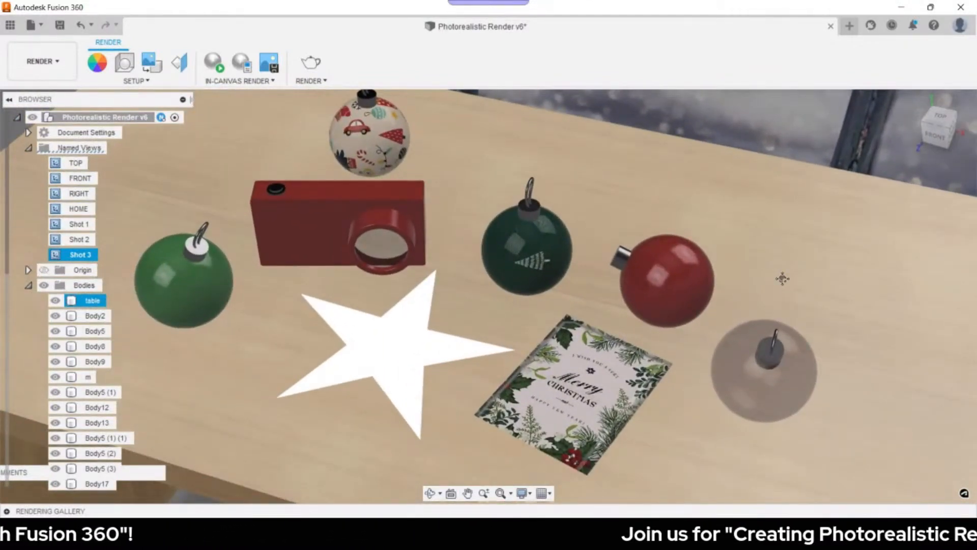
pyautogui.rightClick(79, 149)
pyautogui.click(91, 173)
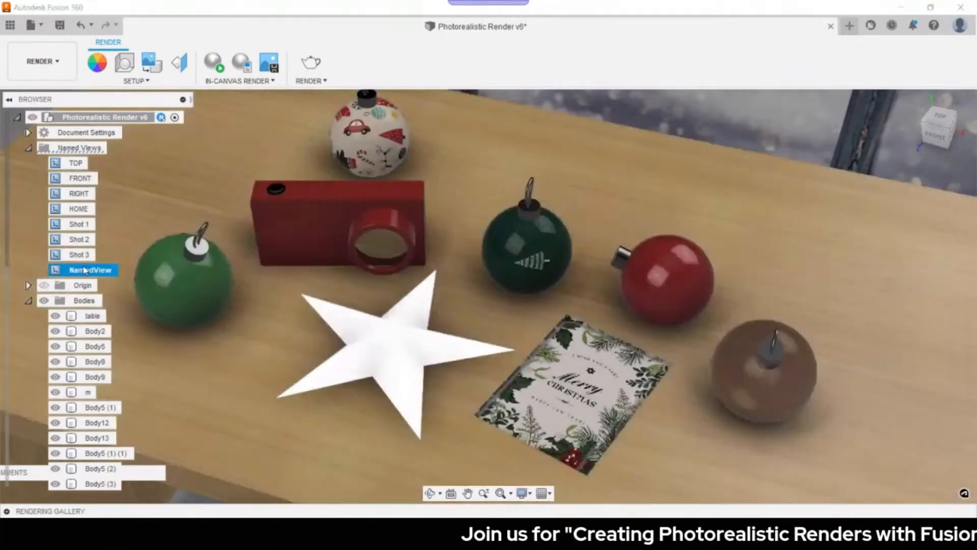
pyautogui.doubleClick(85, 270)
pyautogui.press('capslock')
pyautogui.write('S')
pyautogui.press('capslock')
pyautogui.write('hot')
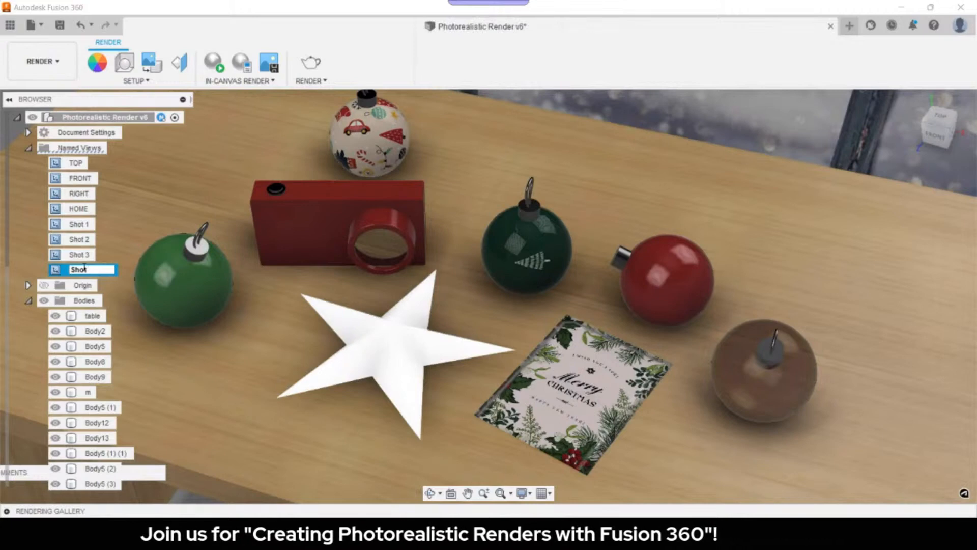
pyautogui.write(' 4')
pyautogui.press('Return')
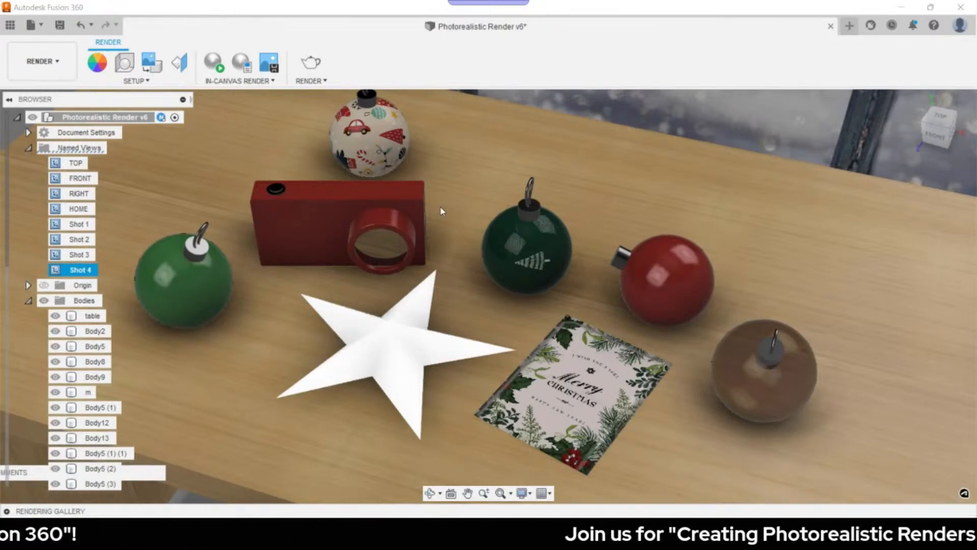
pyautogui.click(77, 225)
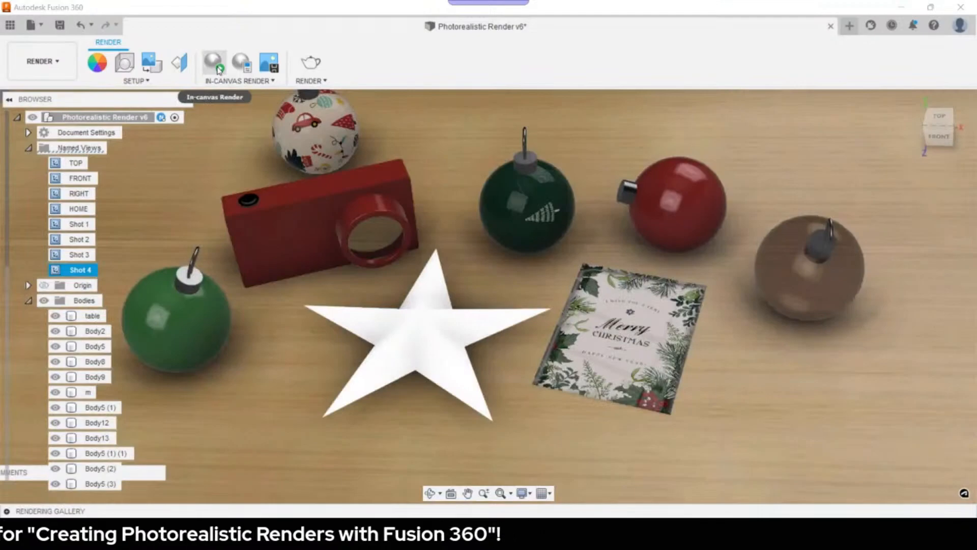
pyautogui.click(219, 70)
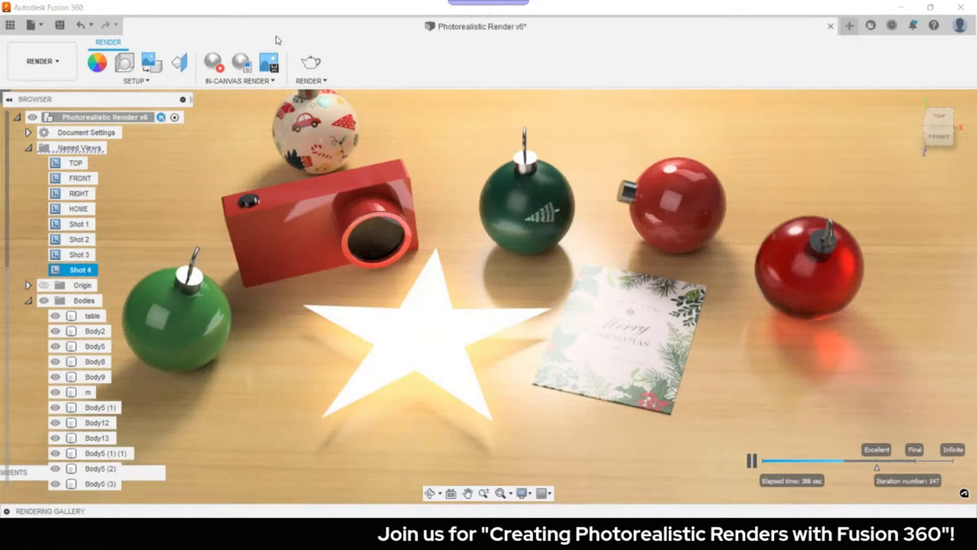
# - Capture the render at the current window size resolution as a JPG file and pick the save folder
pyautogui.click(266, 64)
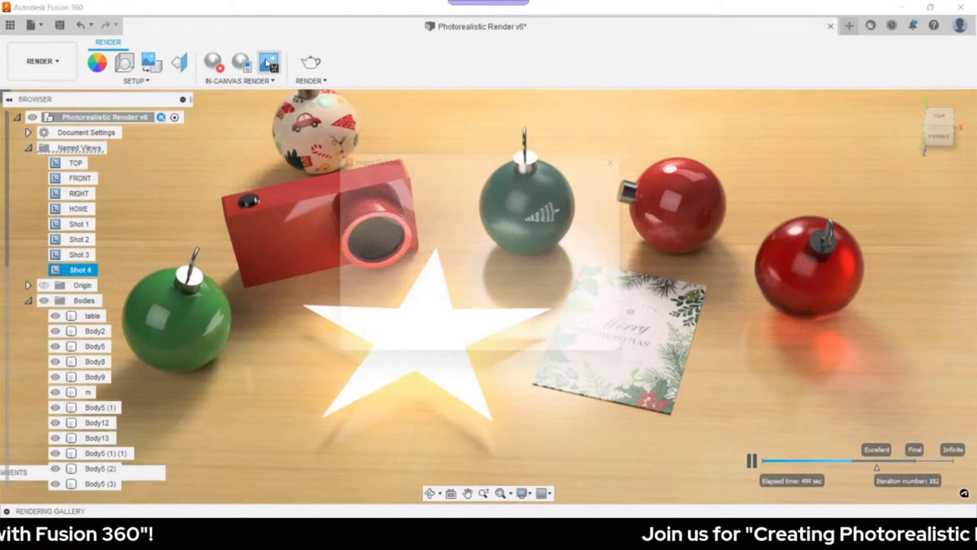
pyautogui.click(481, 201)
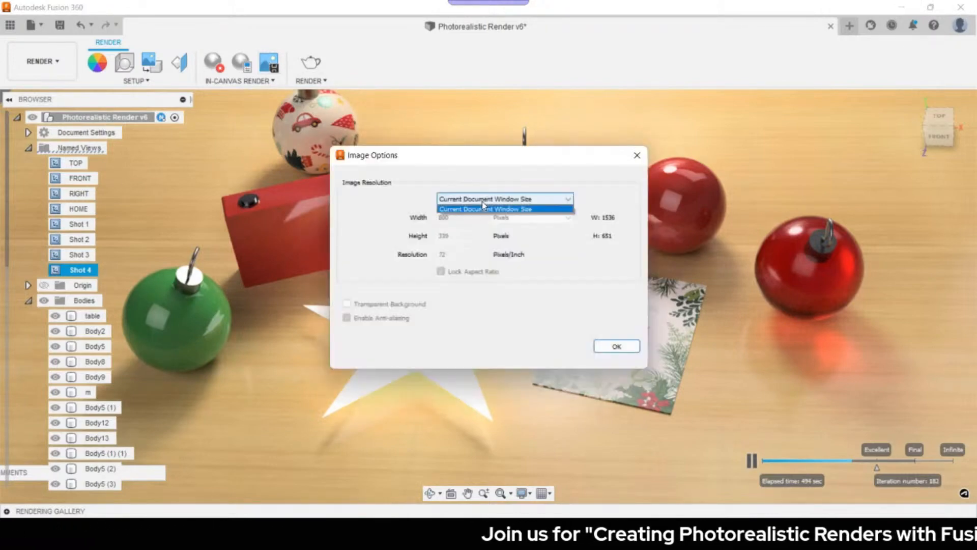
pyautogui.click(481, 201)
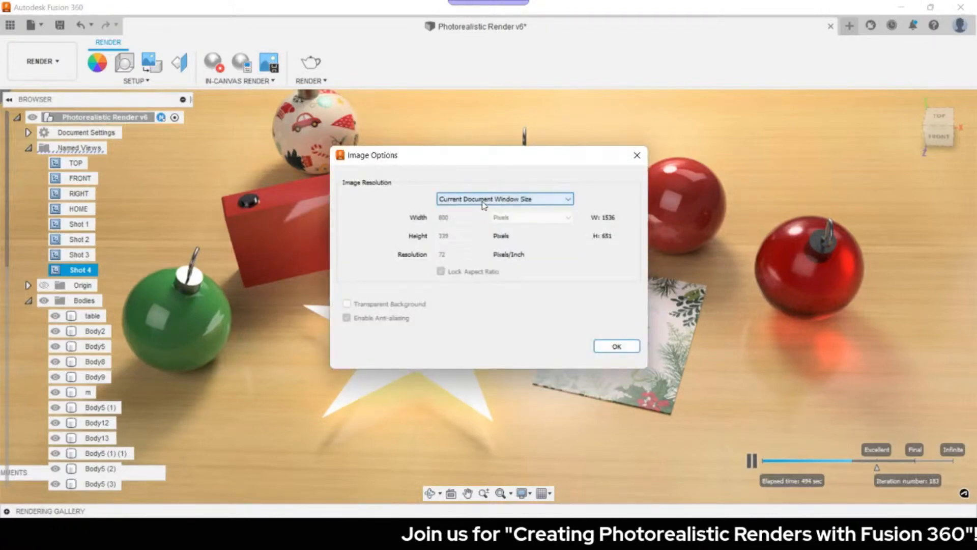
pyautogui.click(606, 346)
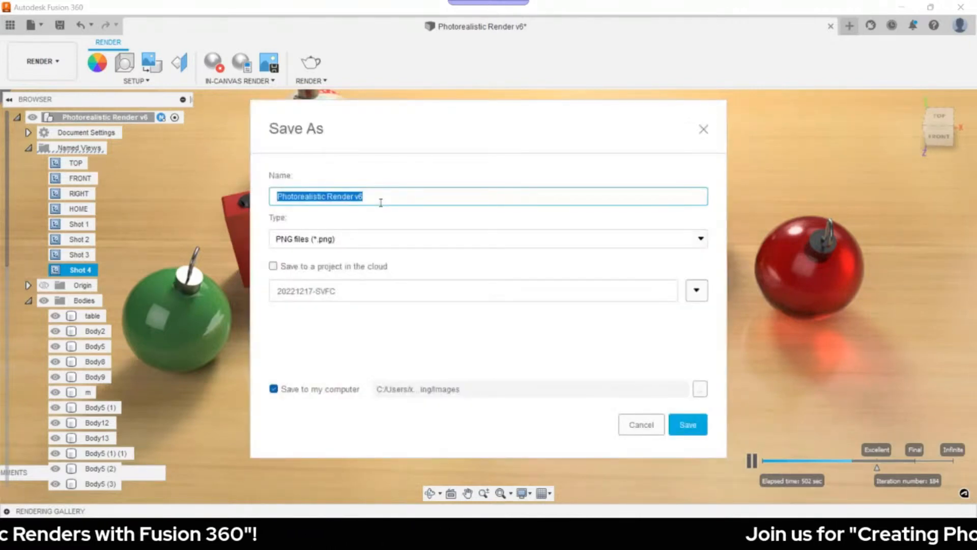
pyautogui.click(333, 240)
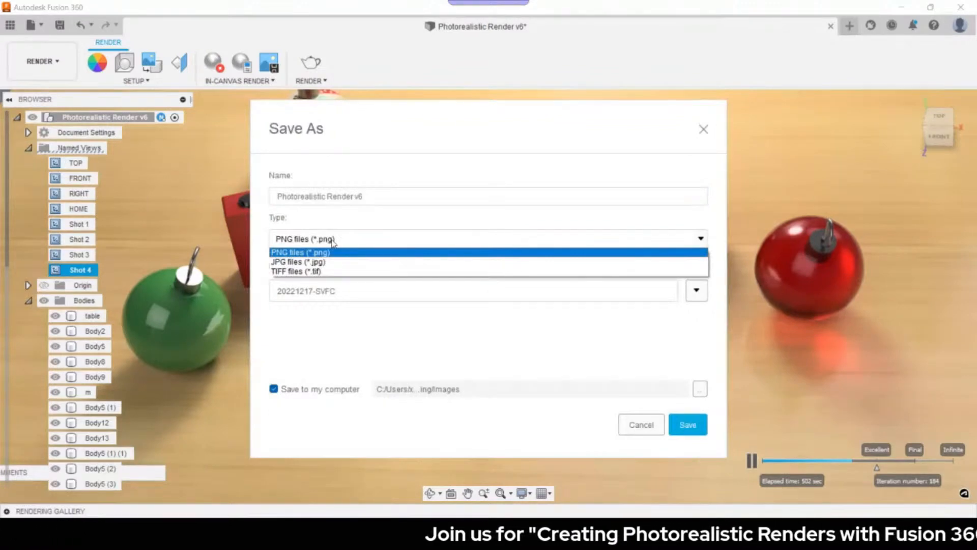
pyautogui.click(368, 261)
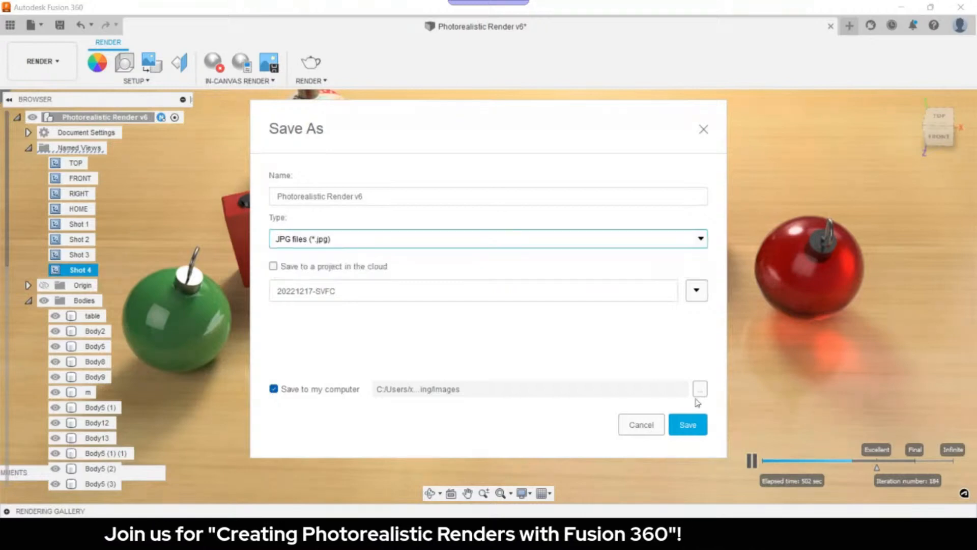
pyautogui.click(700, 389)
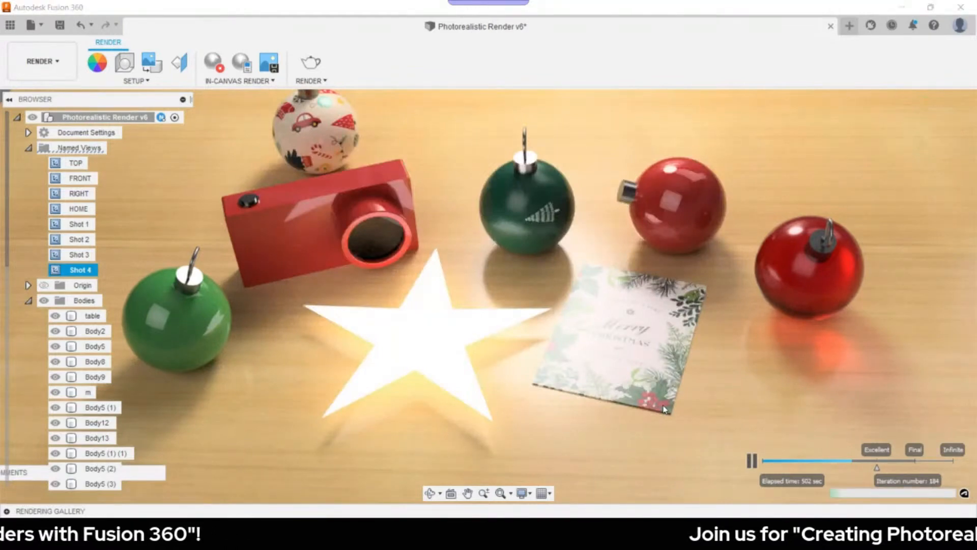
# - Finish saving Photorealistic Render v6.jpg and switch the camera to the Shot 2 named view
pyautogui.click(505, 347)
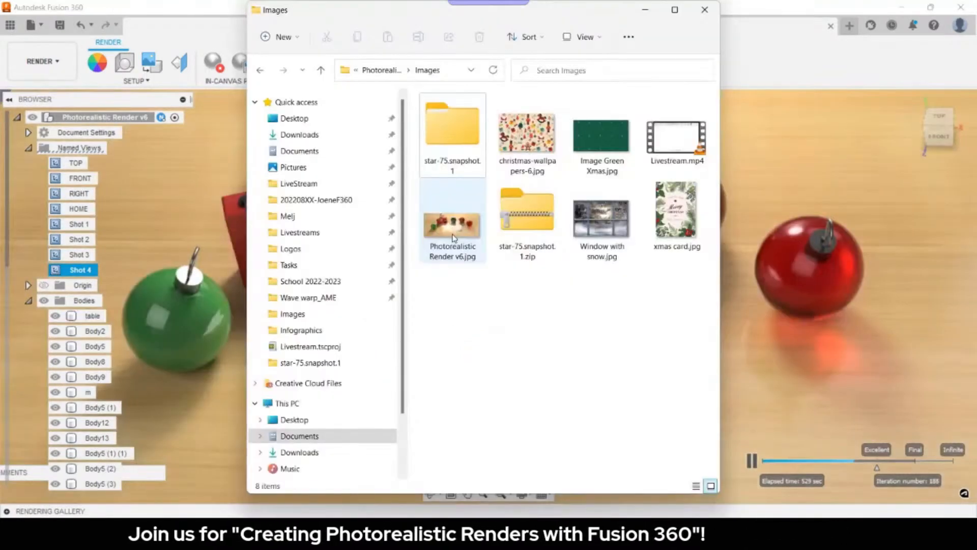
pyautogui.doubleClick(455, 238)
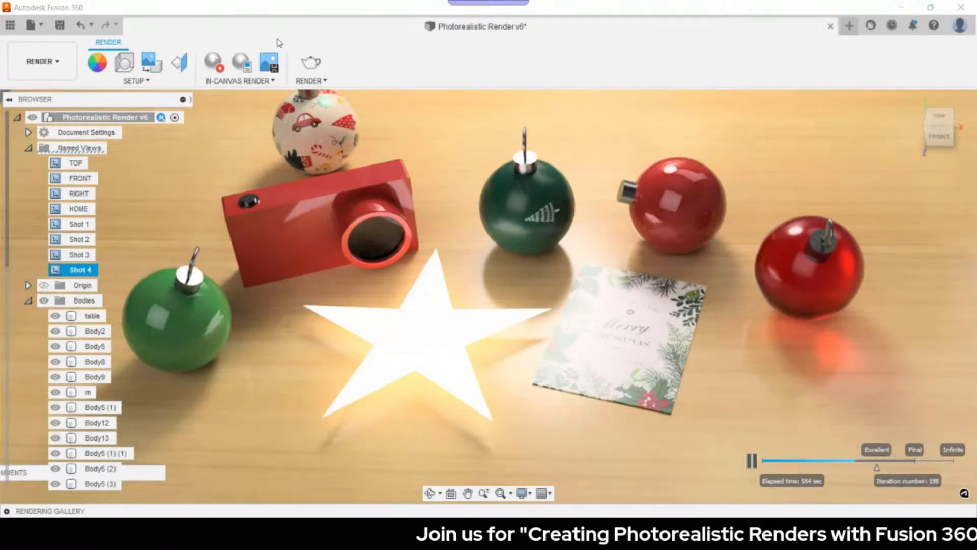
pyautogui.doubleClick(89, 240)
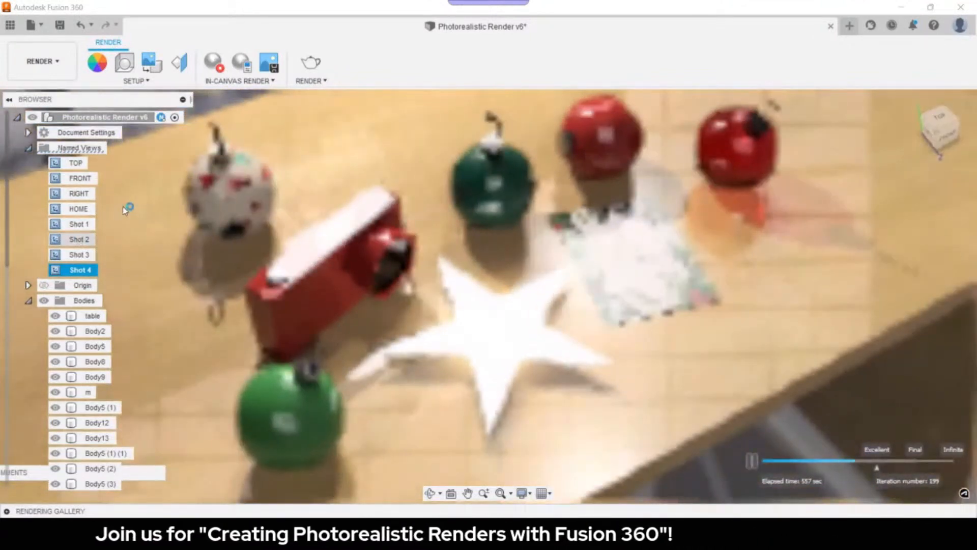
# - Switch to another saved camera view, start the in-canvas render and pan to reframe the scene
pyautogui.doubleClick(81, 240)
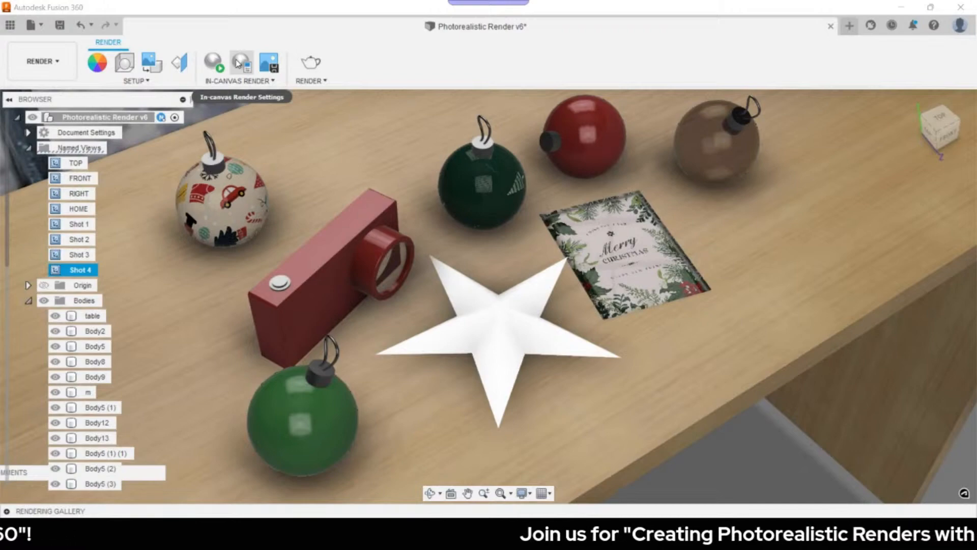
pyautogui.click(214, 62)
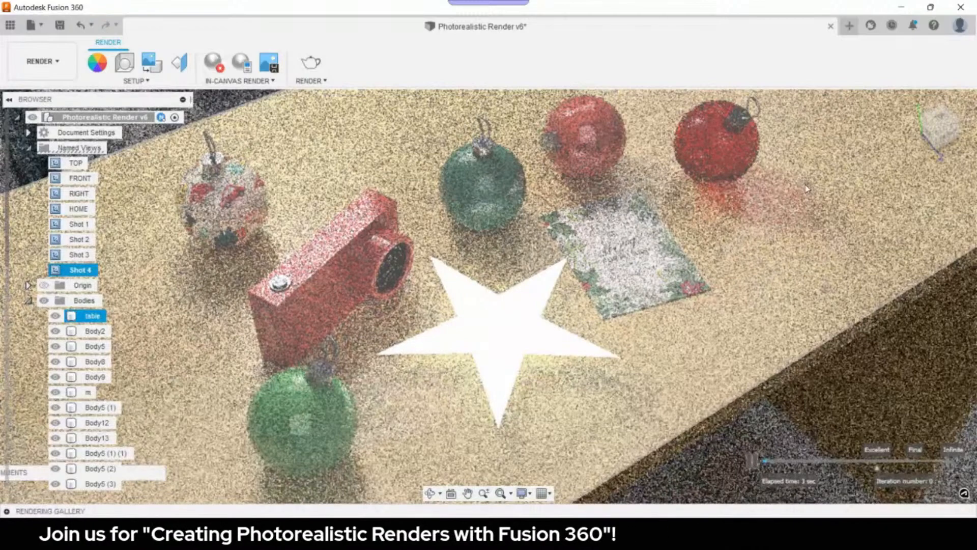
pyautogui.moveTo(807, 189); pyautogui.dragTo(723, 189, button='middle')
pyautogui.click(421, 170)
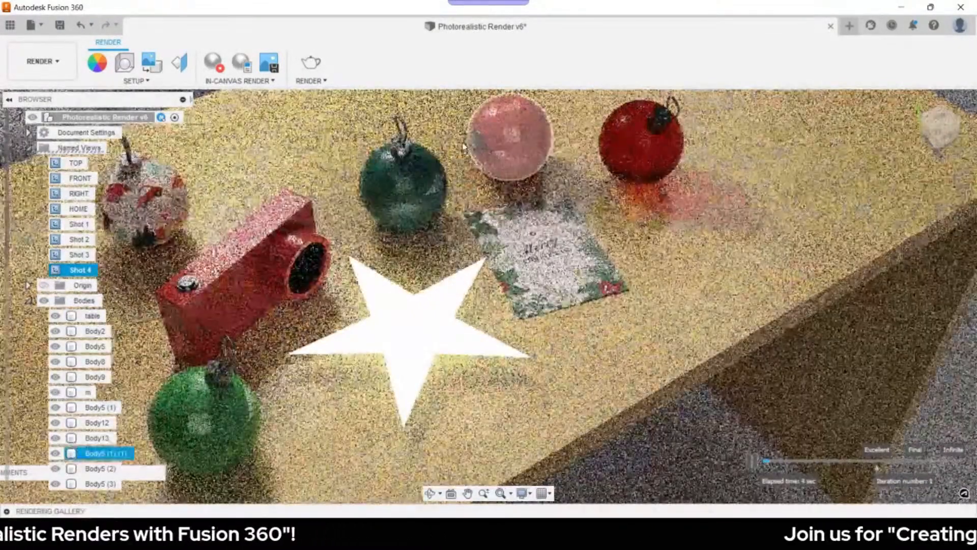
pyautogui.click(491, 182)
pyautogui.moveTo(488, 181); pyautogui.dragTo(521, 181, button='middle')
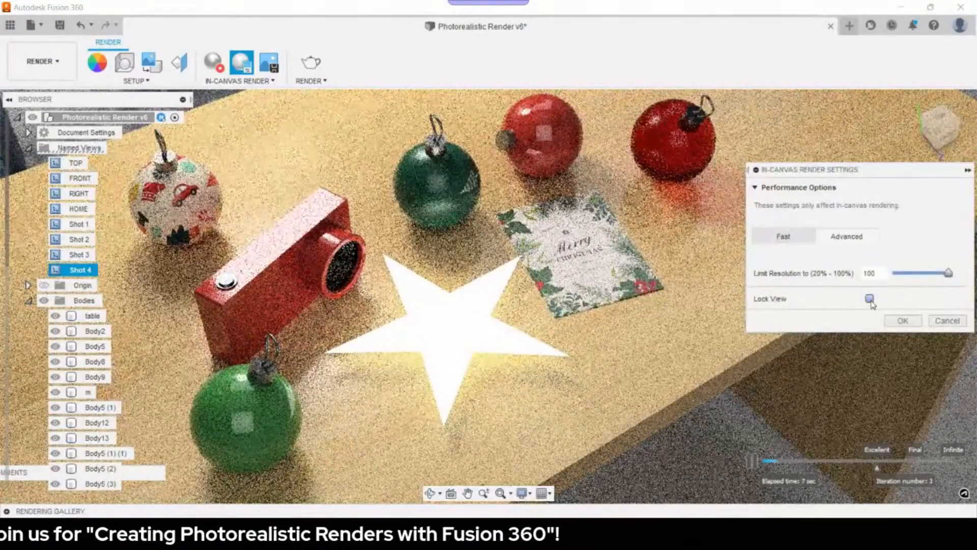
# - Turn on Lock View in the in-canvas render settings, then capture the refined render and edit its file name
pyautogui.click(870, 298)
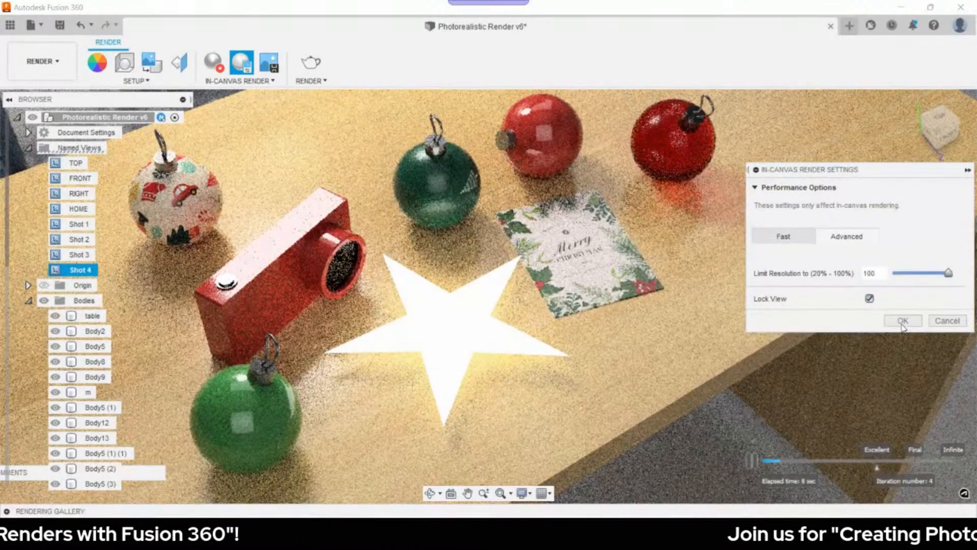
pyautogui.click(902, 321)
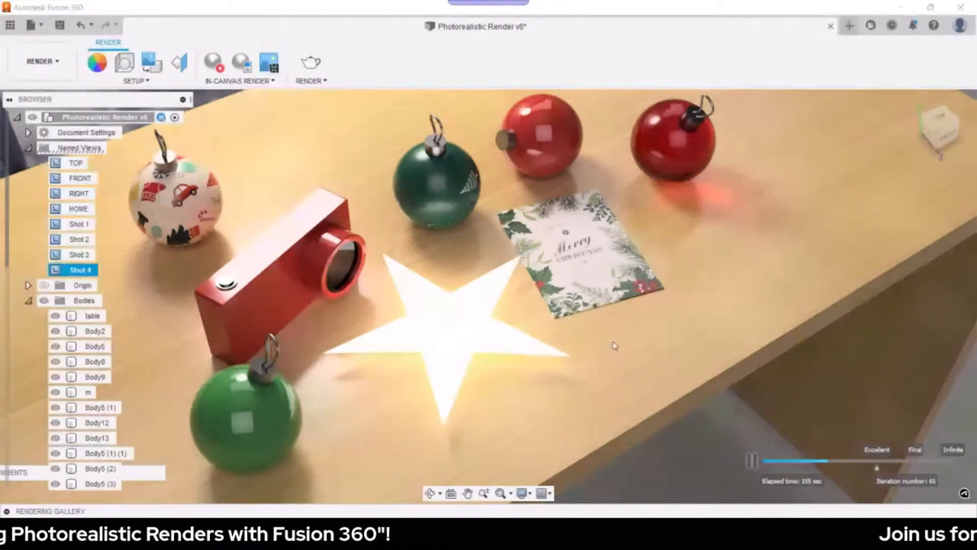
pyautogui.click(386, 196)
pyautogui.press('BackSpace')
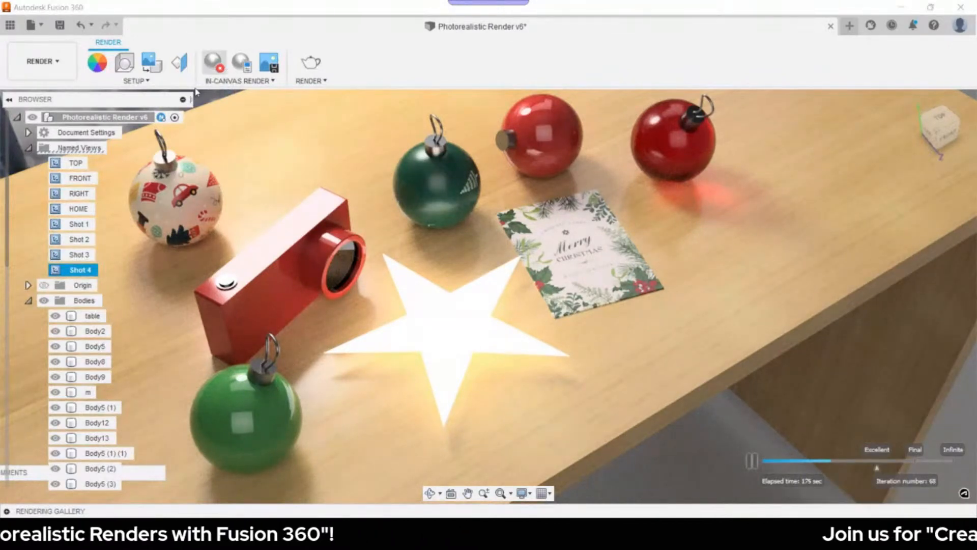
# - Restart the in-canvas render from the Shot 3 top-down view and capture the refined image
pyautogui.click(217, 65)
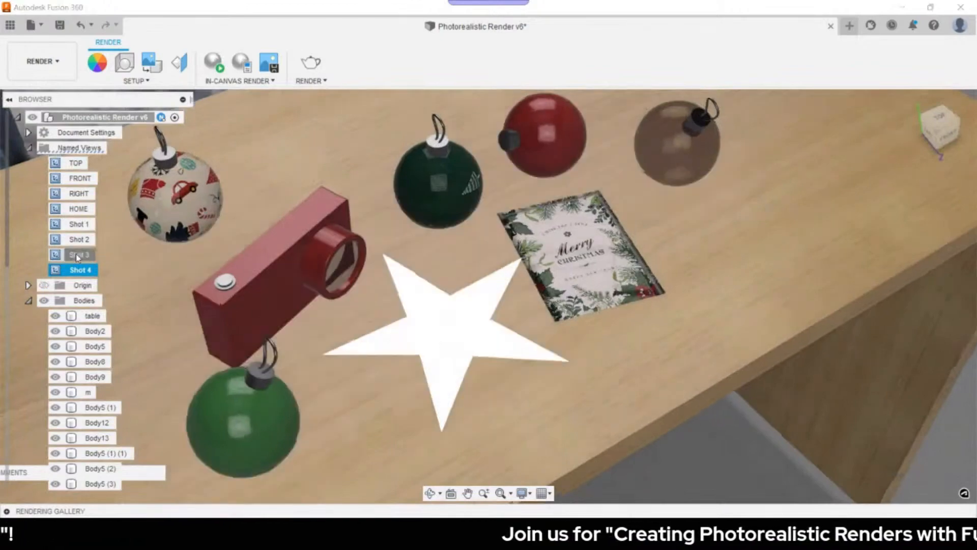
pyautogui.doubleClick(77, 255)
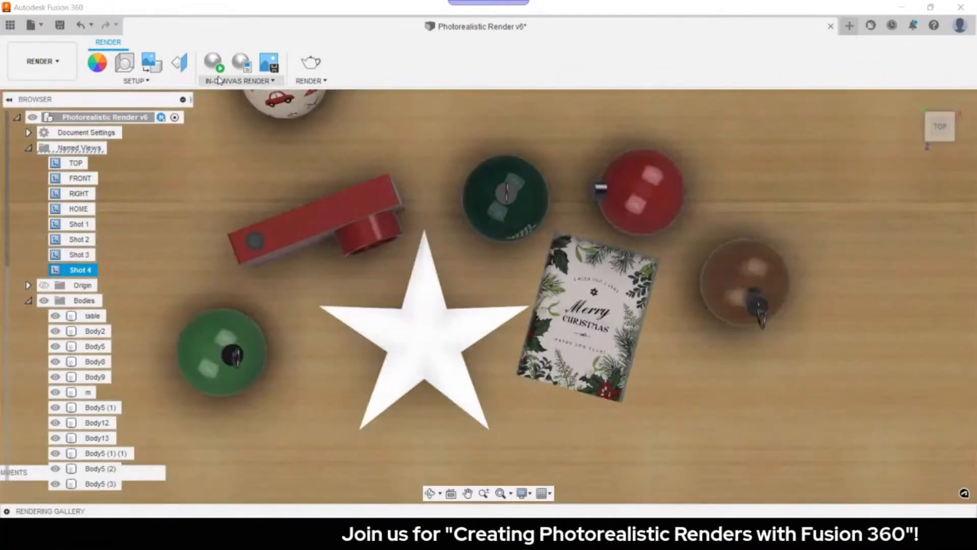
pyautogui.click(219, 71)
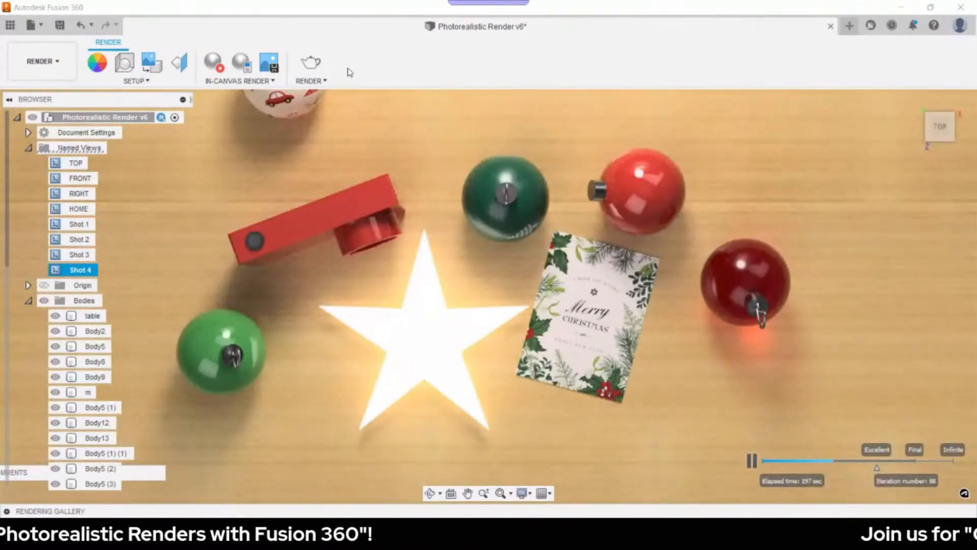
pyautogui.click(271, 71)
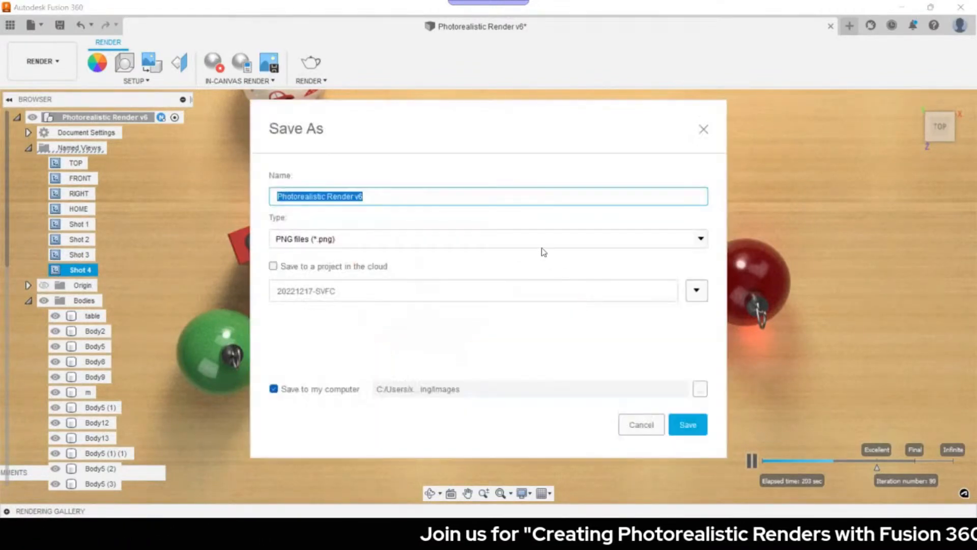
# - Save the captured top-down render as Photorealistic Render v6 in PNG format
pyautogui.click(407, 198)
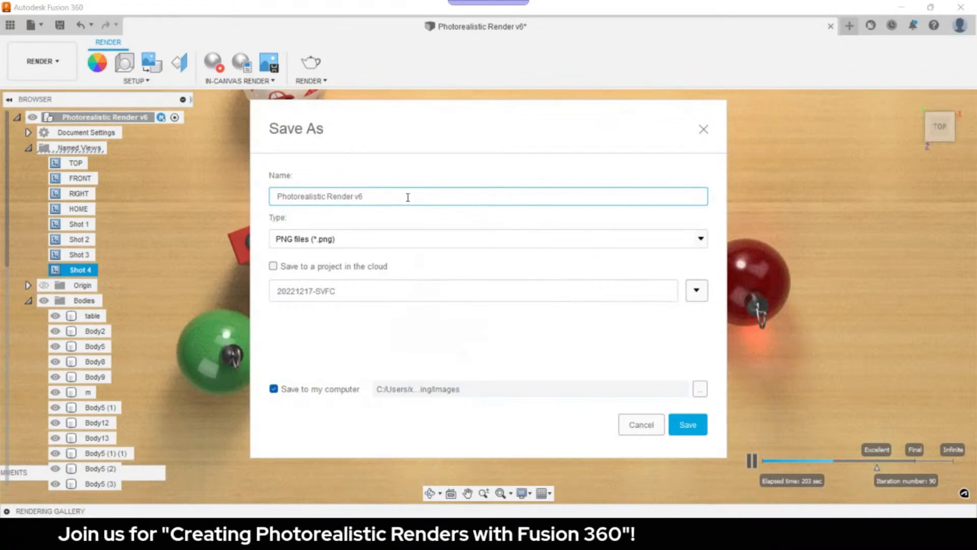
pyautogui.press('Return')
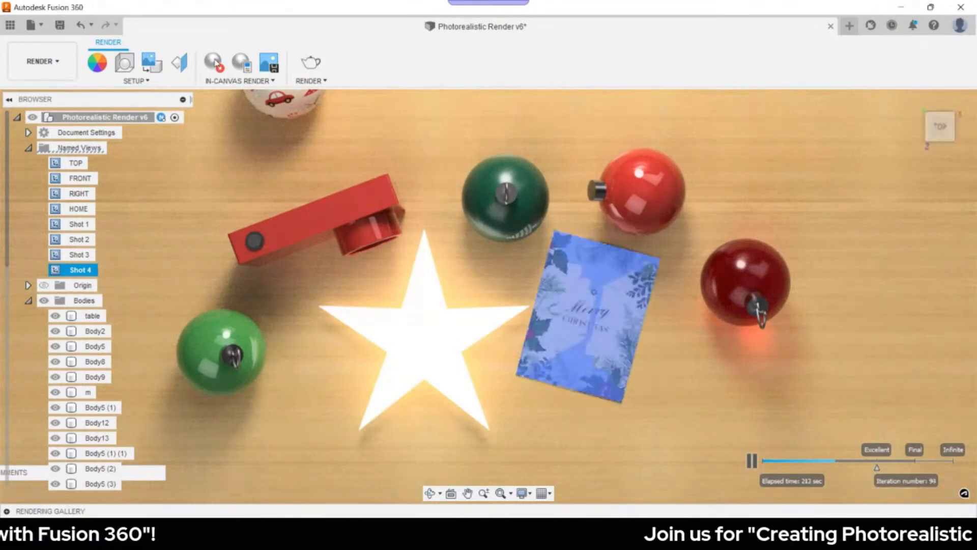
# - Stop the render, orbit from the top view to an angled perspective and start a new in-canvas render
pyautogui.click(214, 62)
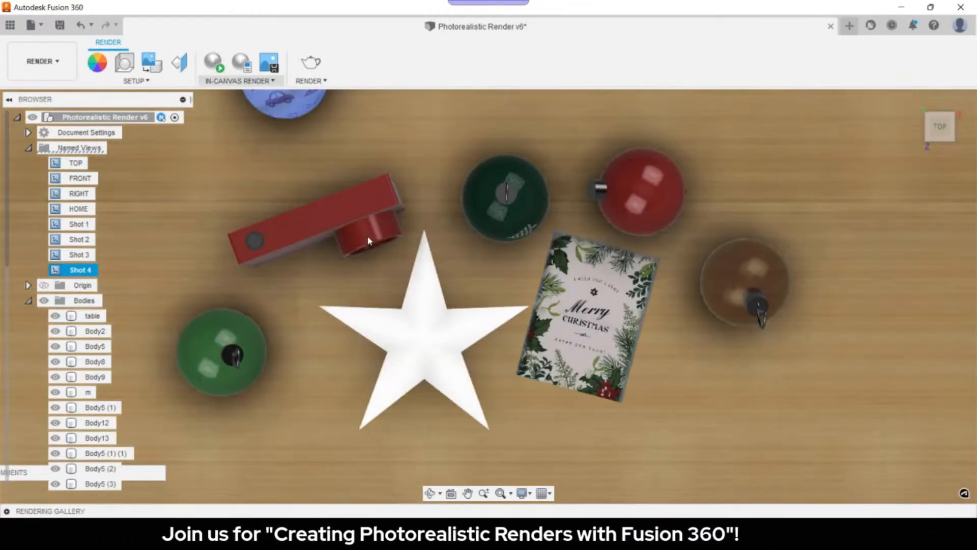
pyautogui.keyDown('shift'); pyautogui.moveTo(368, 242); pyautogui.dragTo(565, 170, button='middle'); pyautogui.keyUp('shift')
pyautogui.click(611, 153)
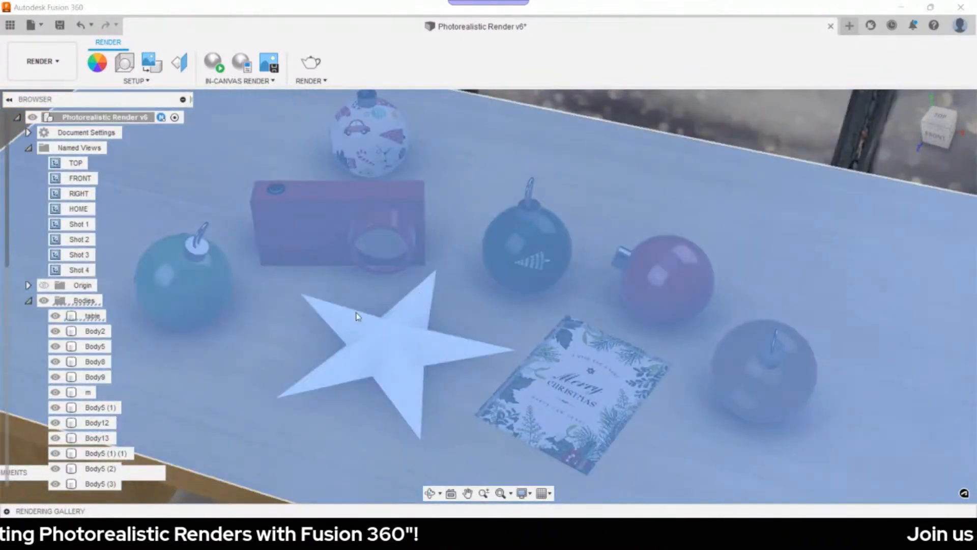
pyautogui.press('Escape')
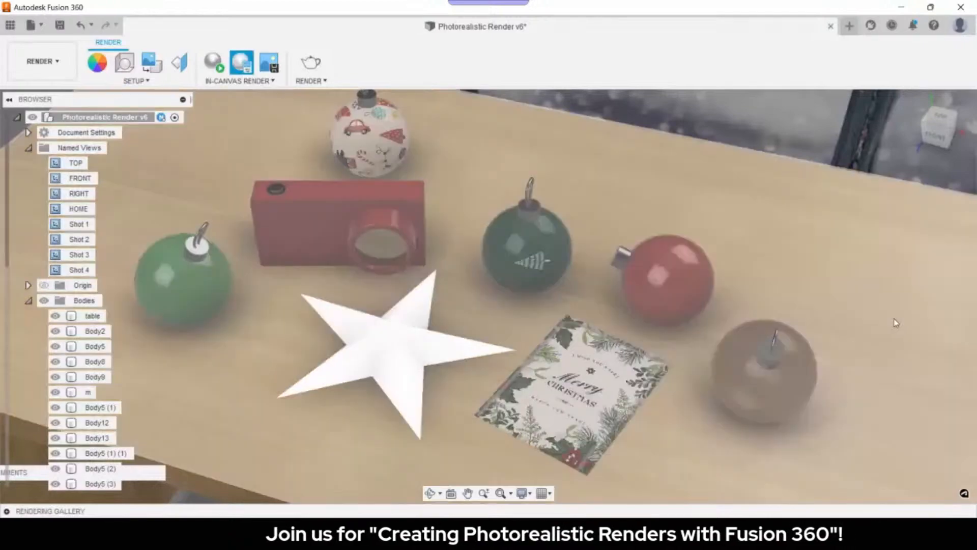
pyautogui.click(598, 194)
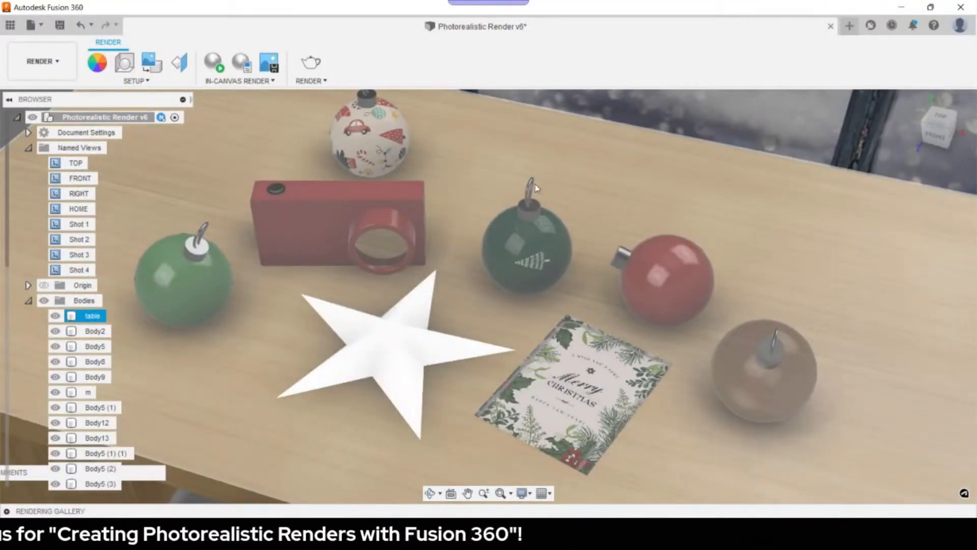
pyautogui.click(219, 65)
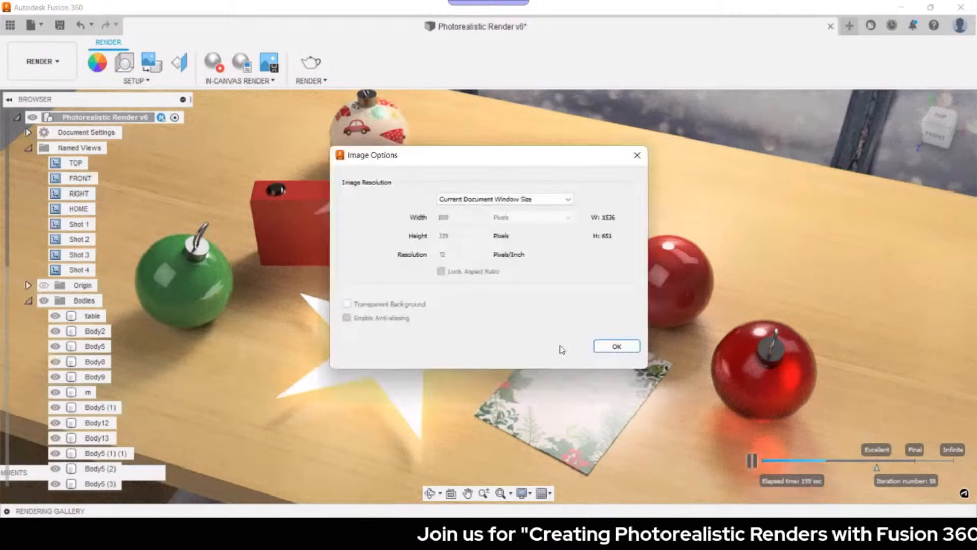
# - Save the perspective render image, then view Photorealistic Render v4.png in Photos
pyautogui.press('Return')
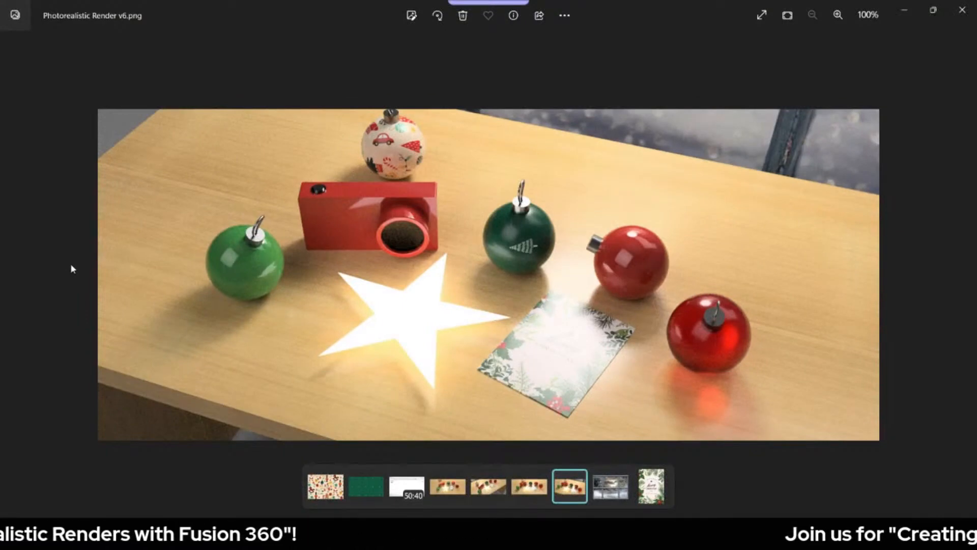
pyautogui.press('Left')
pyautogui.press('Left')
pyautogui.press('Left')
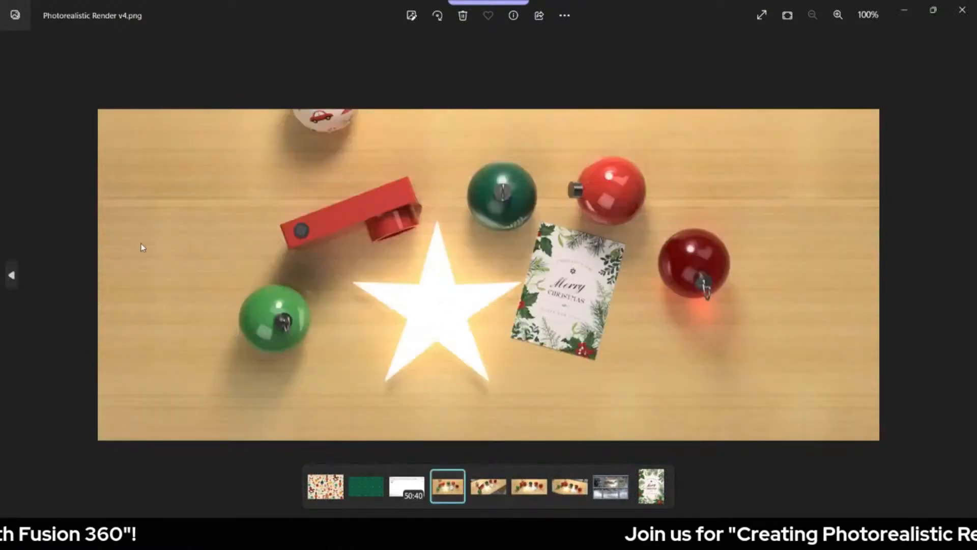